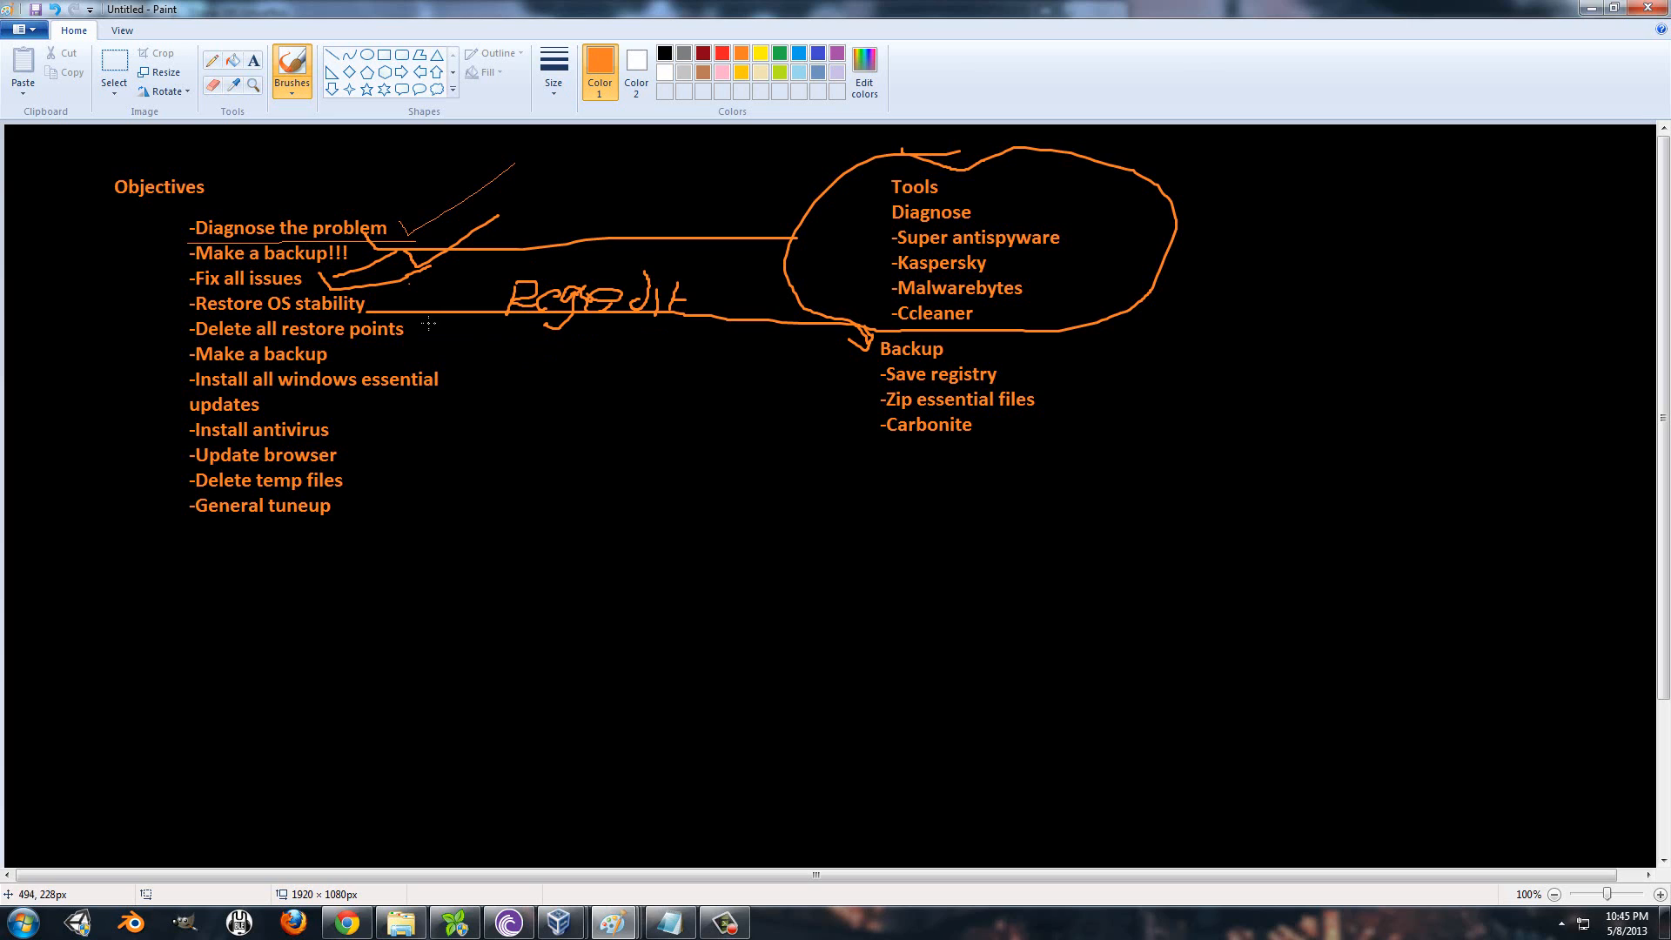
Tick the "Delete all restore points" objective and underline the second "Make a backup" entry with the orange brush
{"action": "left_click_drag", "start_coordinate": [411, 329], "coordinate": [452, 321]}
{"action": "left_click_drag", "start_coordinate": [188, 369], "coordinate": [312, 367]}
{"action": "key", "text": "ctrl+z"}
{"action": "left_click_drag", "start_coordinate": [189, 368], "coordinate": [335, 369]}
Circle "Install all windows essential updates", and underline and tick "Install antivirus" with the orange brush
{"action": "mouse_move", "coordinate": [177, 416]}
{"action": "left_mouse_down"}
{"action": "mouse_move", "coordinate": [418, 407]}
{"action": "mouse_move", "coordinate": [425, 367]}
{"action": "mouse_move", "coordinate": [300, 358]}
{"action": "left_mouse_up"}
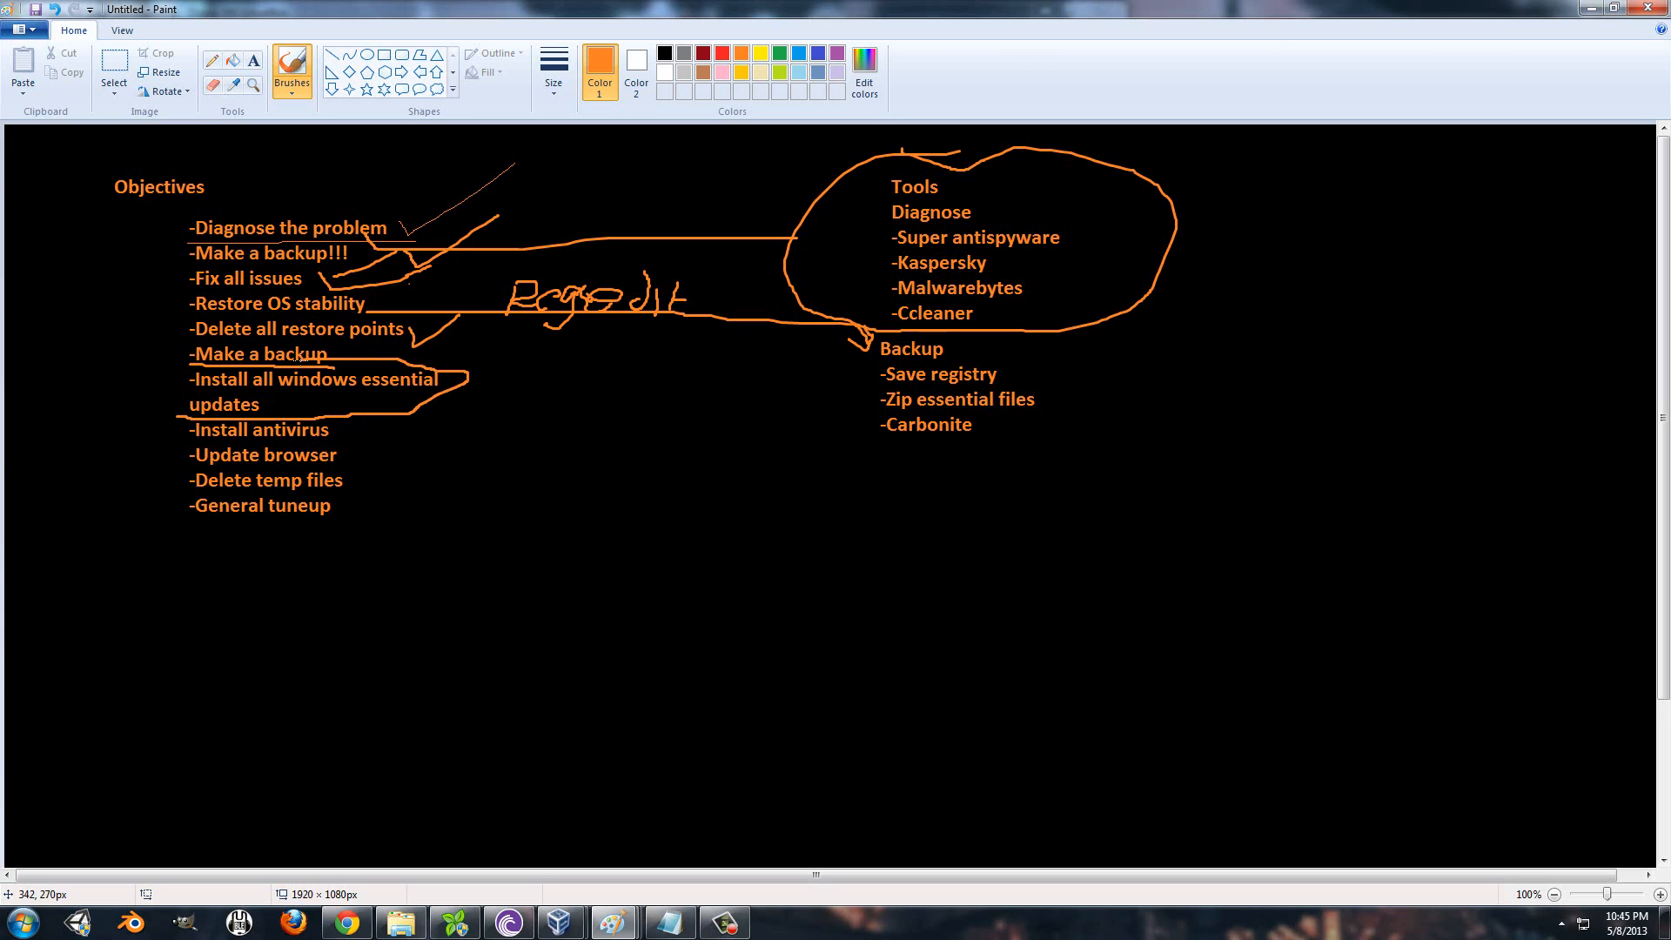
{"action": "mouse_move", "coordinate": [187, 362]}
{"action": "left_mouse_down"}
{"action": "mouse_move", "coordinate": [170, 373]}
{"action": "mouse_move", "coordinate": [183, 405]}
{"action": "left_mouse_up"}
{"action": "mouse_move", "coordinate": [191, 444]}
{"action": "left_mouse_down"}
{"action": "mouse_move", "coordinate": [356, 448]}
{"action": "mouse_move", "coordinate": [425, 429]}
{"action": "left_mouse_up"}
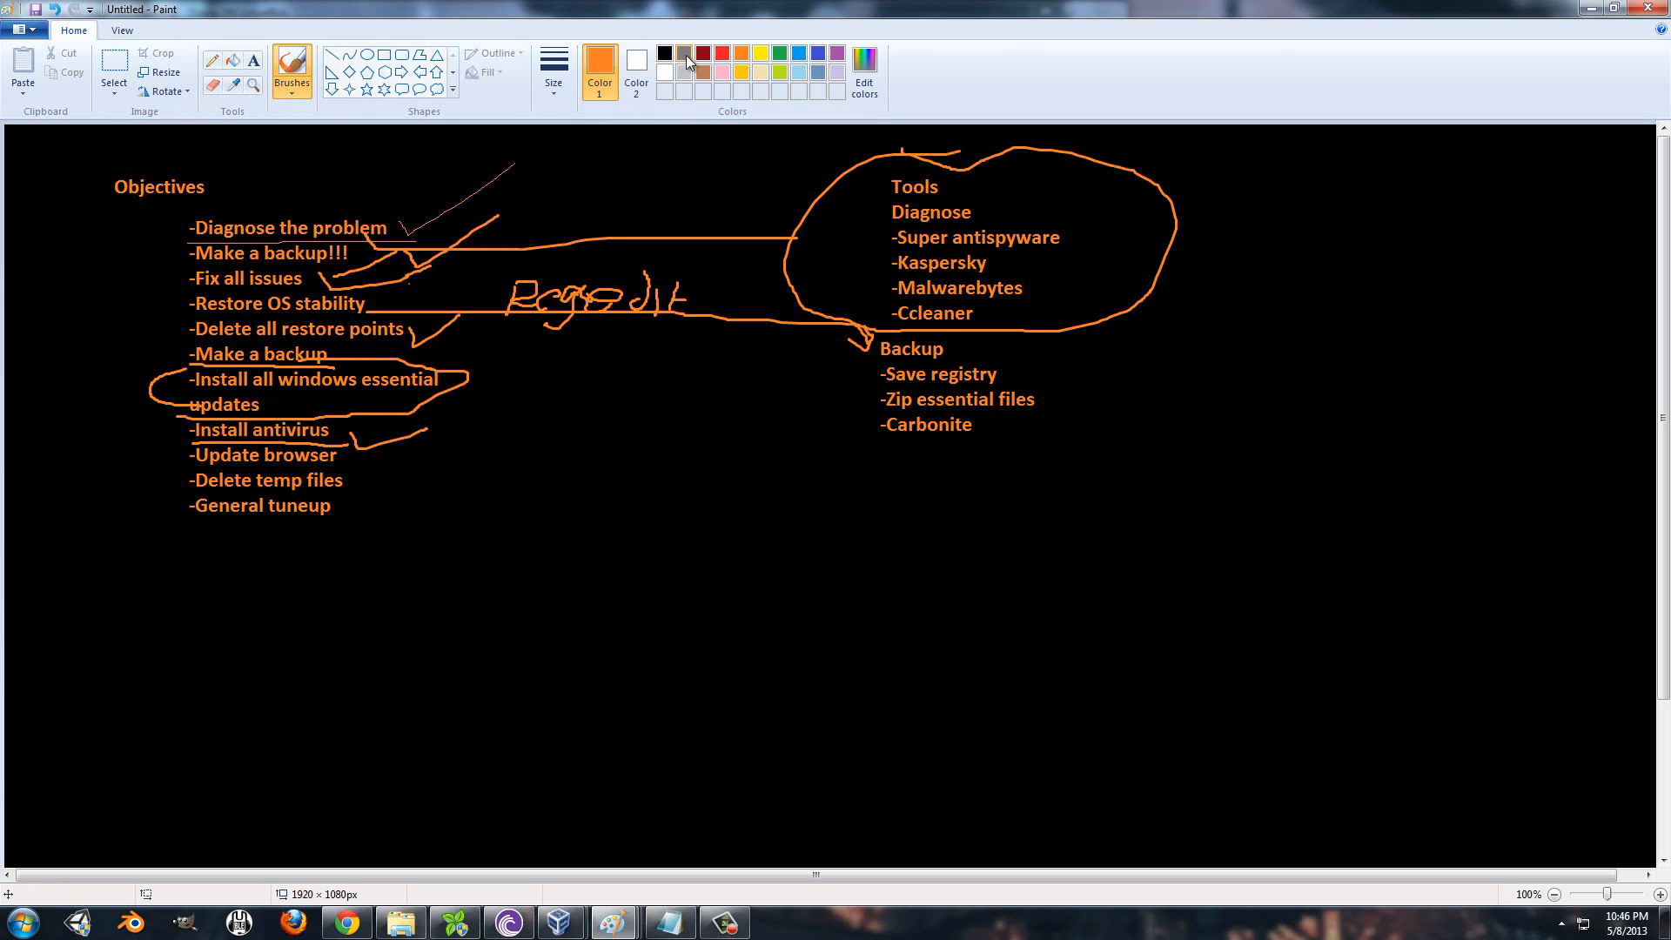
Set the foreground colour to purple
{"action": "left_click", "coordinate": [837, 54]}
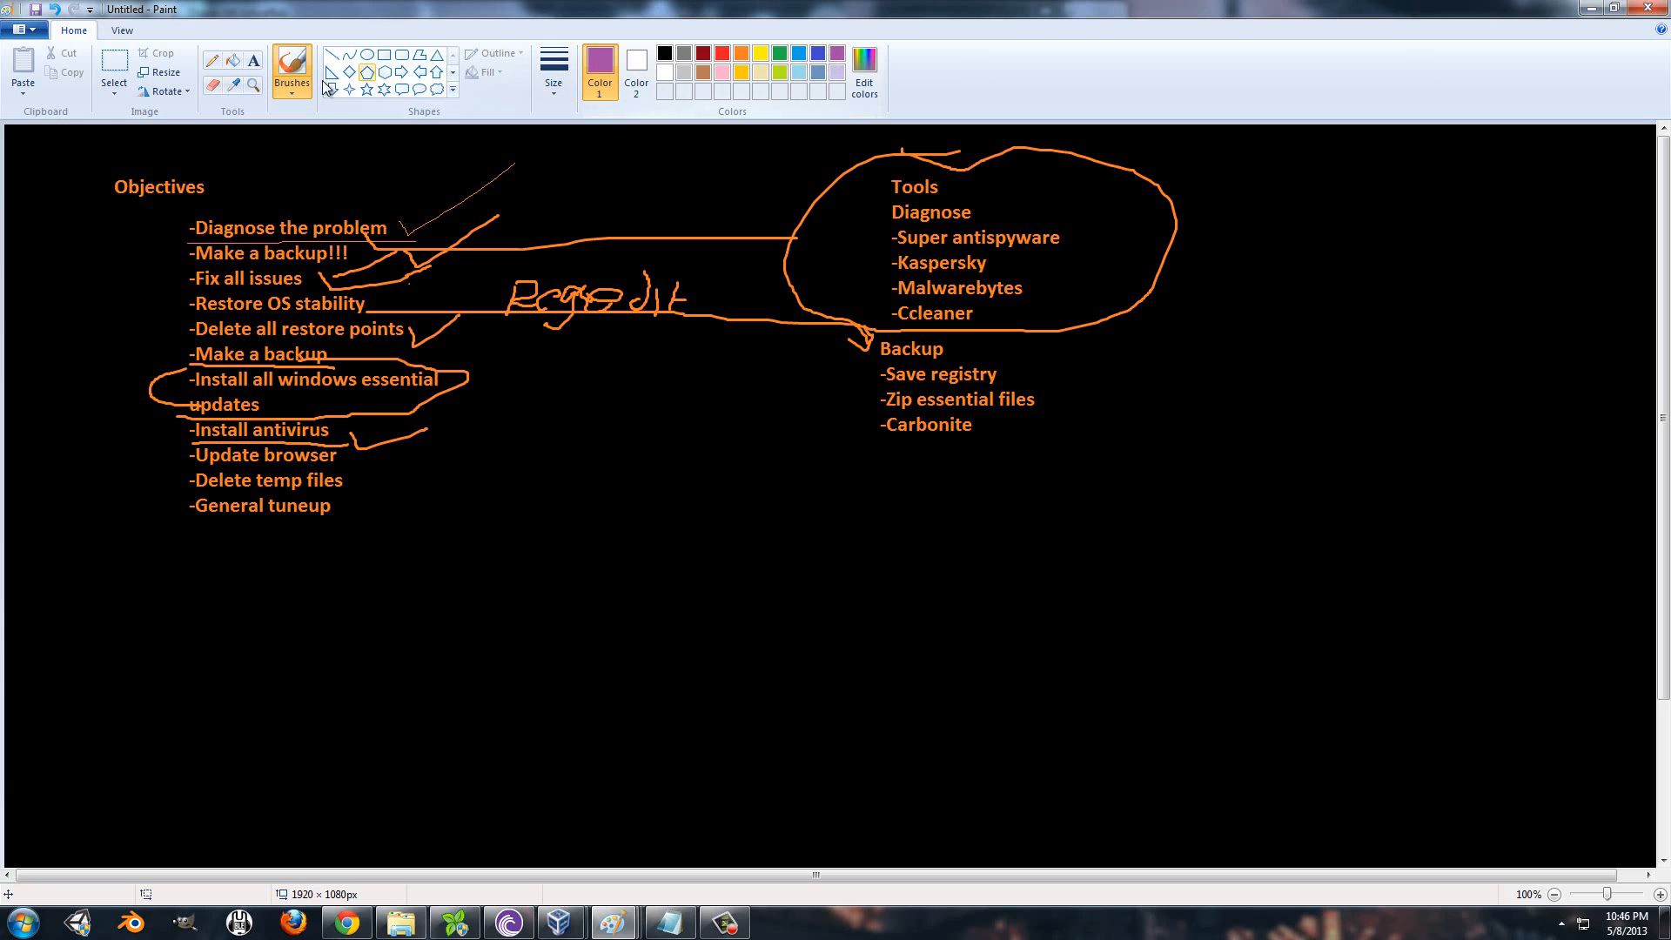
{"action": "left_click", "coordinate": [114, 65]}
{"action": "mouse_move", "coordinate": [866, 443]}
{"action": "left_mouse_down"}
{"action": "mouse_move", "coordinate": [1062, 463]}
{"action": "mouse_move", "coordinate": [1154, 634]}
{"action": "left_mouse_up"}
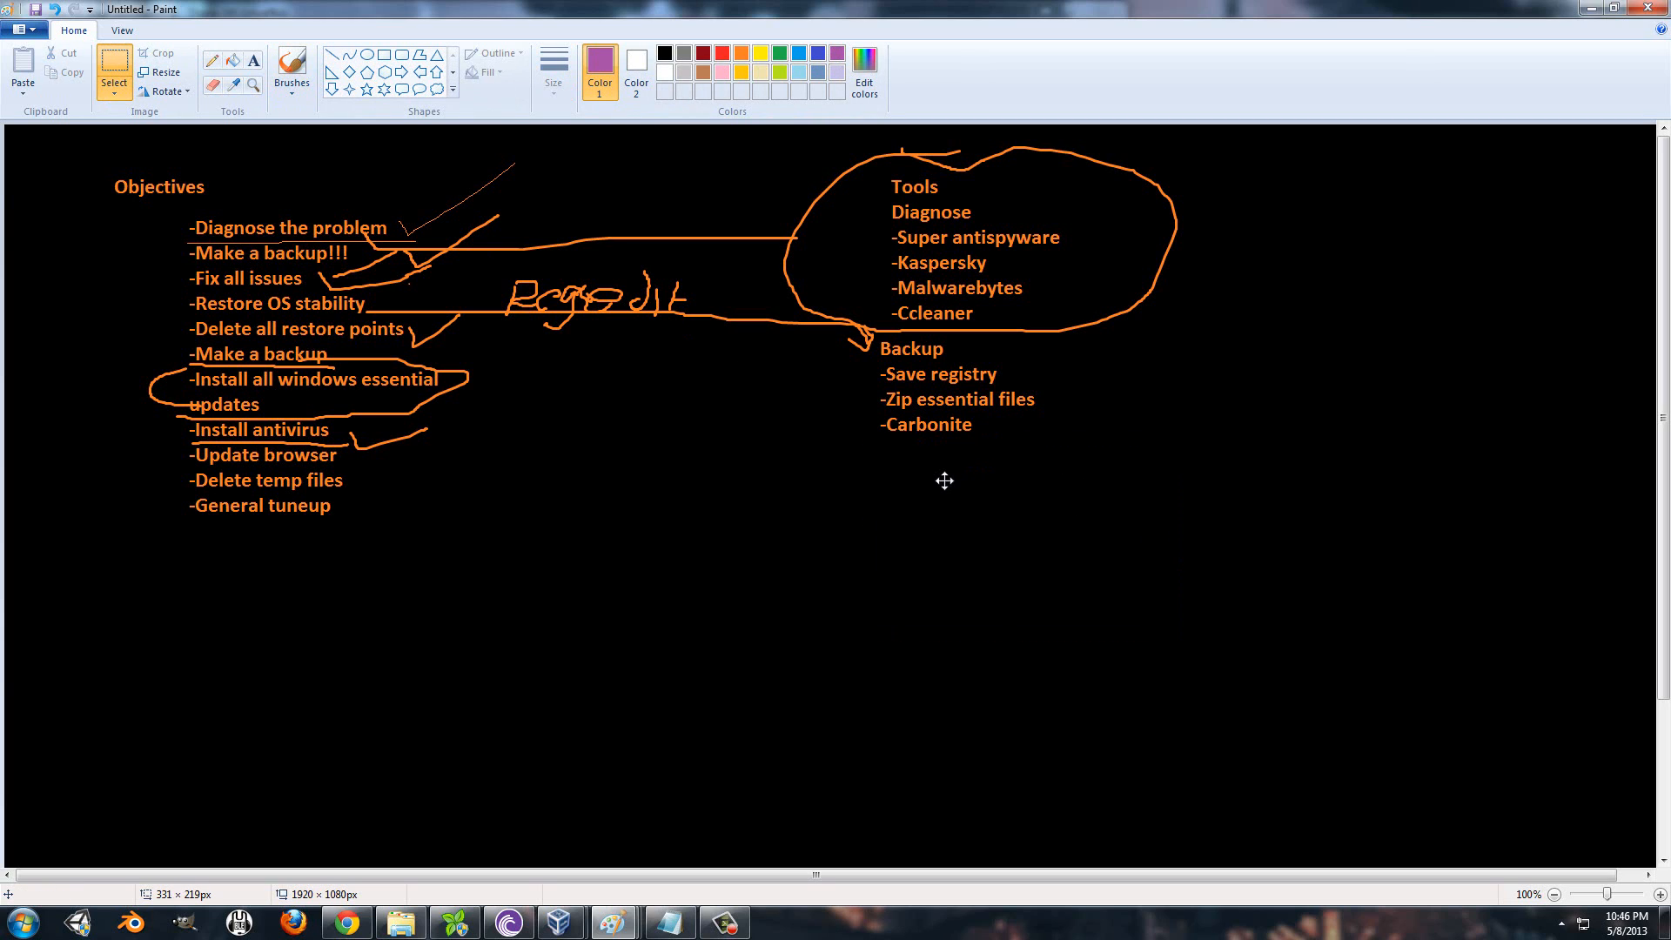
{"action": "left_click_drag", "start_coordinate": [933, 473], "coordinate": [917, 467]}
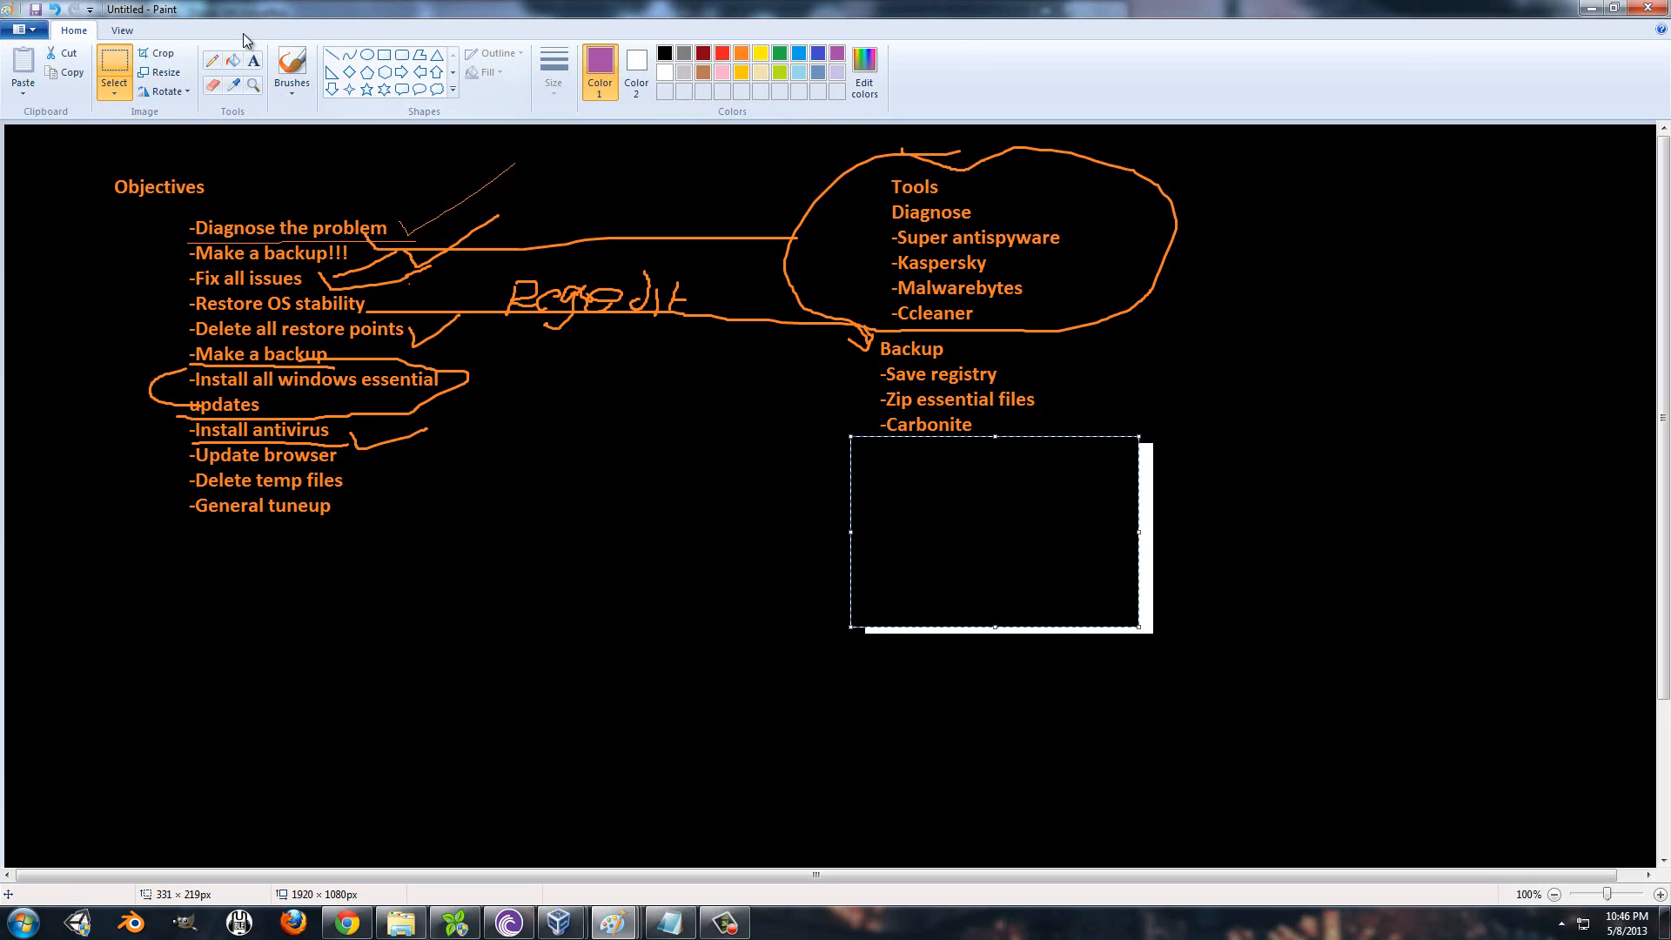
{"action": "left_click", "coordinate": [253, 62]}
{"action": "left_click", "coordinate": [898, 475]}
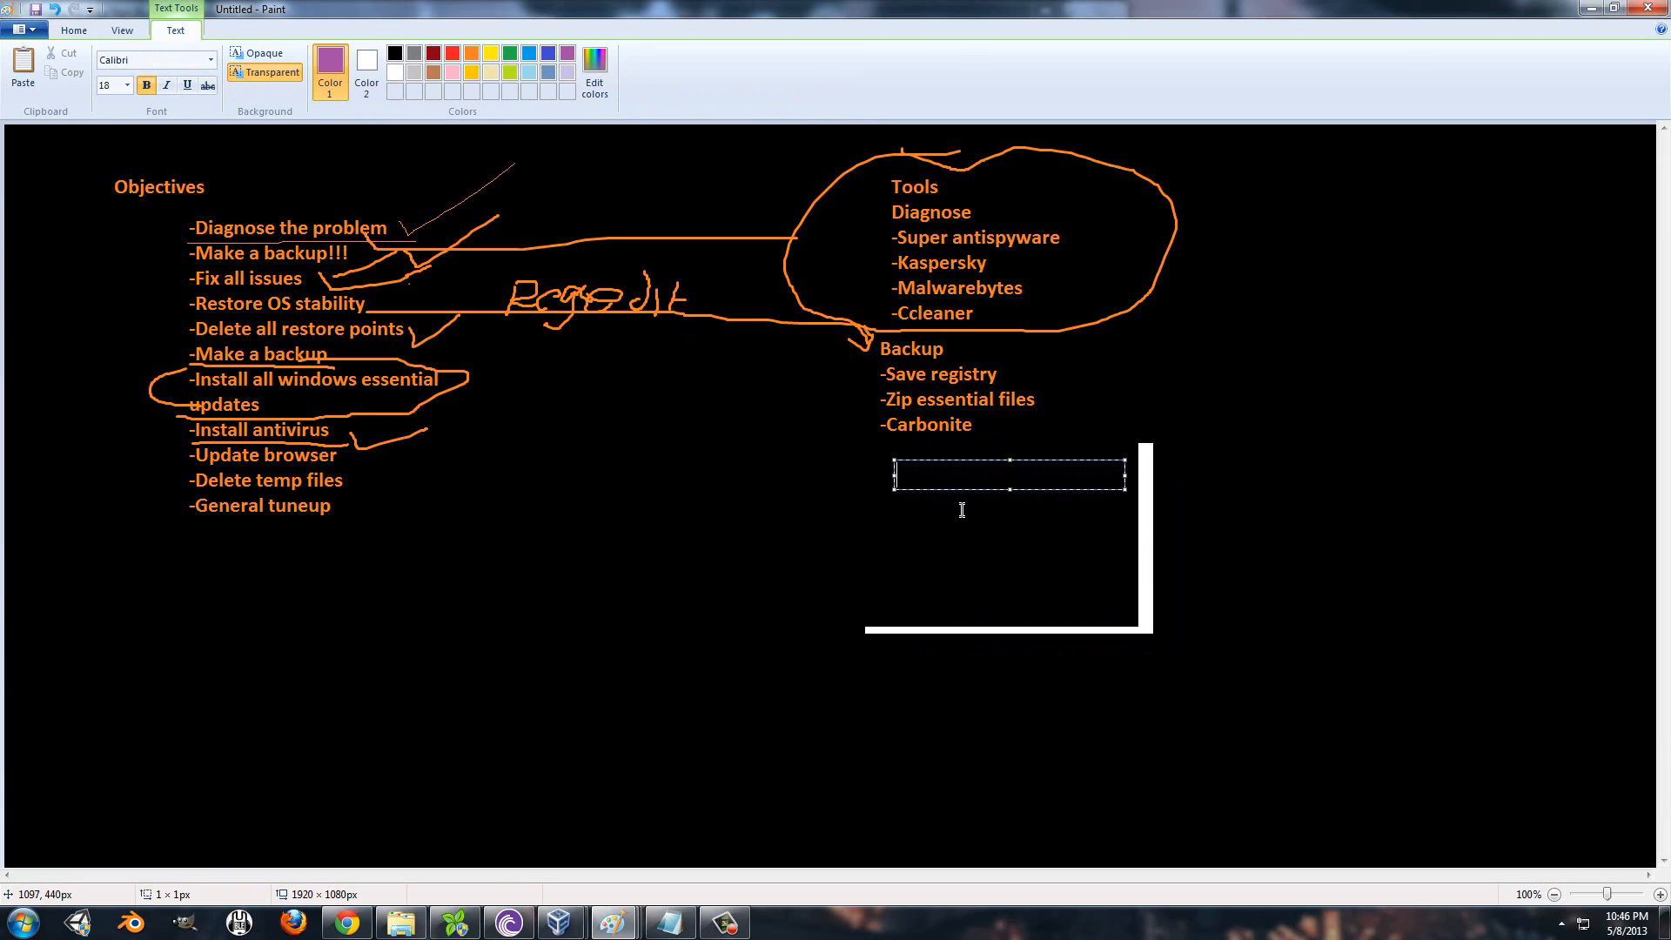
{"action": "left_click", "coordinate": [918, 519]}
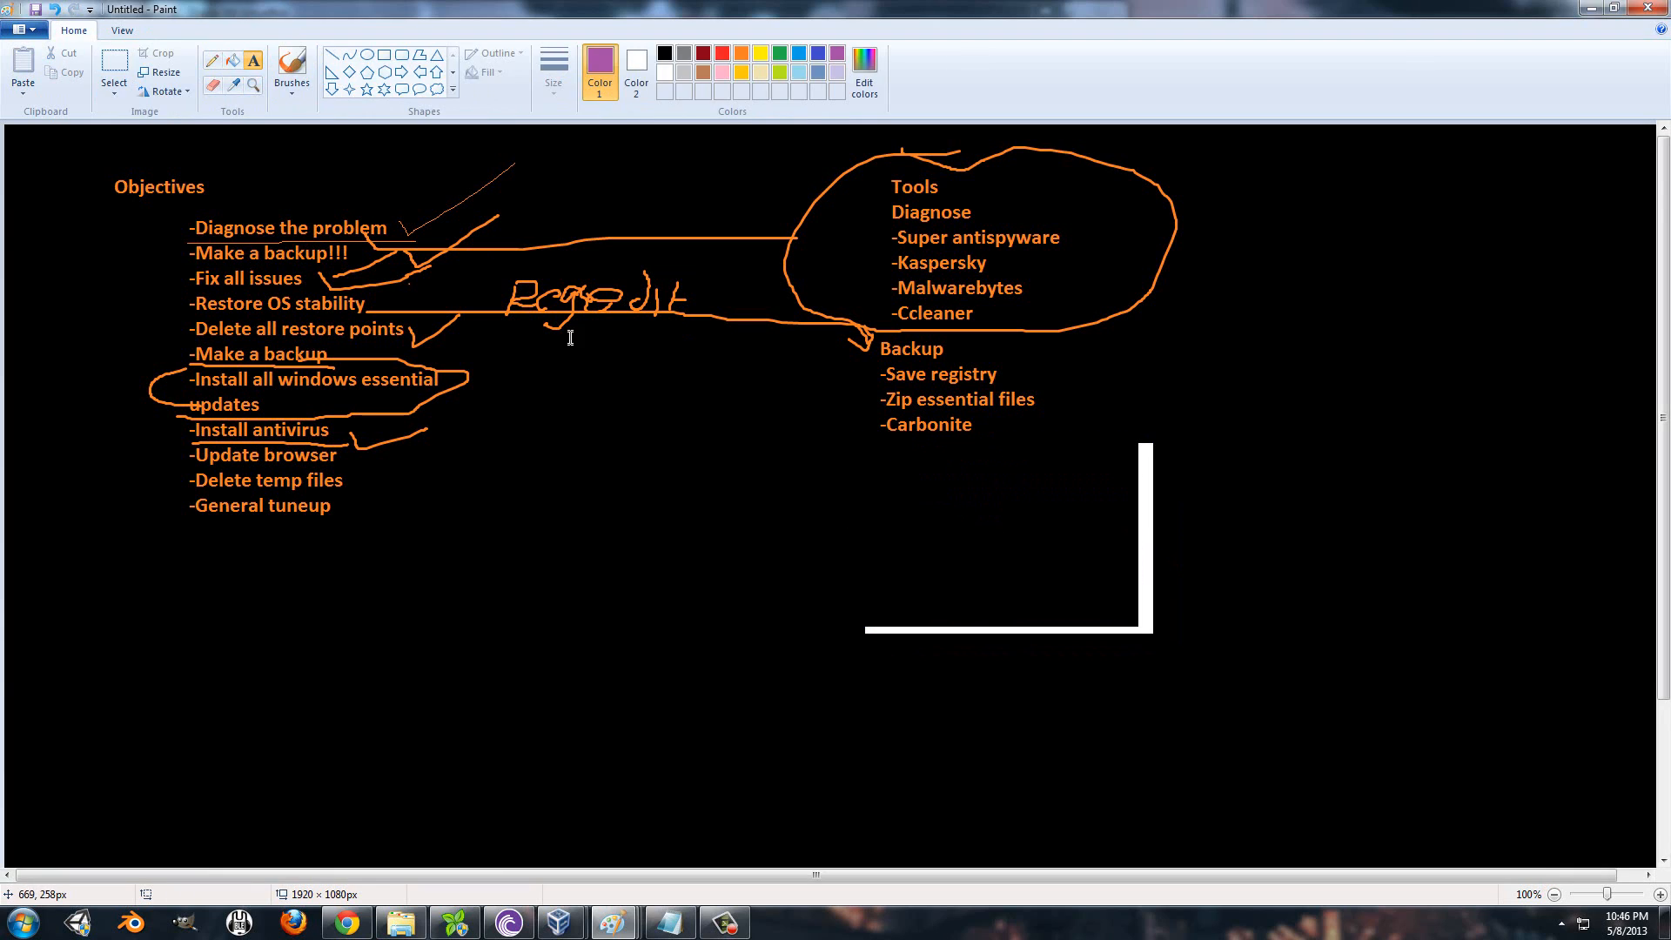
{"action": "key", "text": "ctrl+z"}
Add a purple text block below the Backup list headed "Antivirus" with the entries "-Microsoft Security Essentials", "-AVG" and "-Komodo"
{"action": "left_click_drag", "start_coordinate": [879, 469], "coordinate": [1168, 597]}
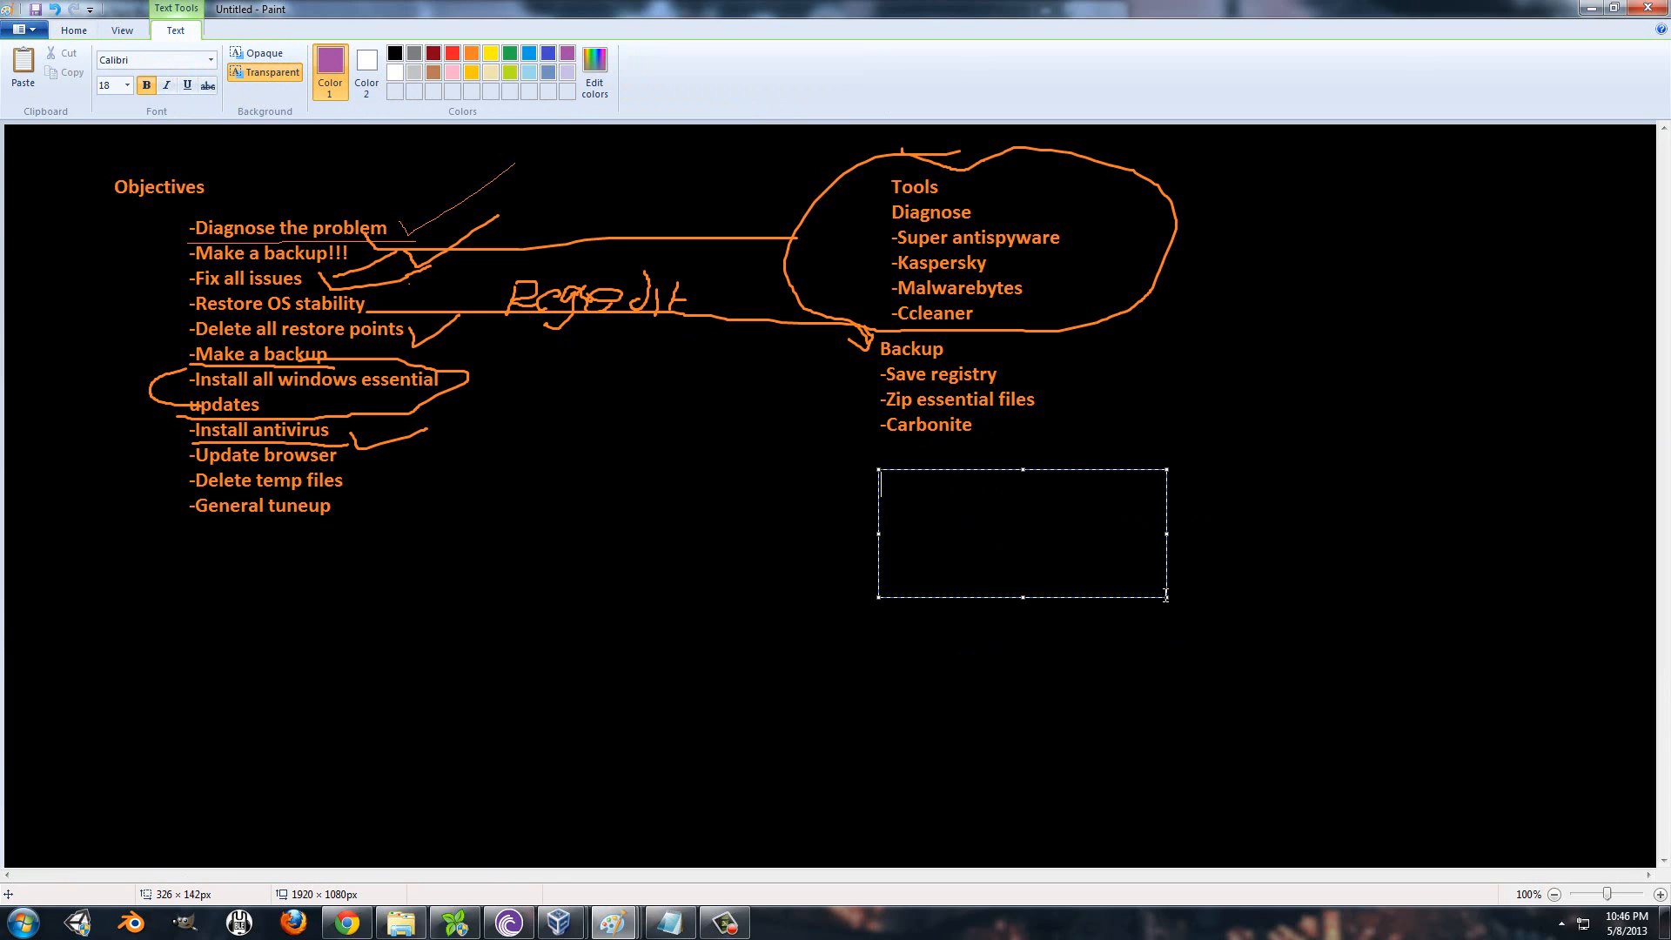
{"action": "type", "text": "Antiviru"}
{"action": "key", "text": "BackSpace"}
{"action": "type", "text": "us"}
{"action": "key", "text": "Return"}
{"action": "type", "text": "-"}
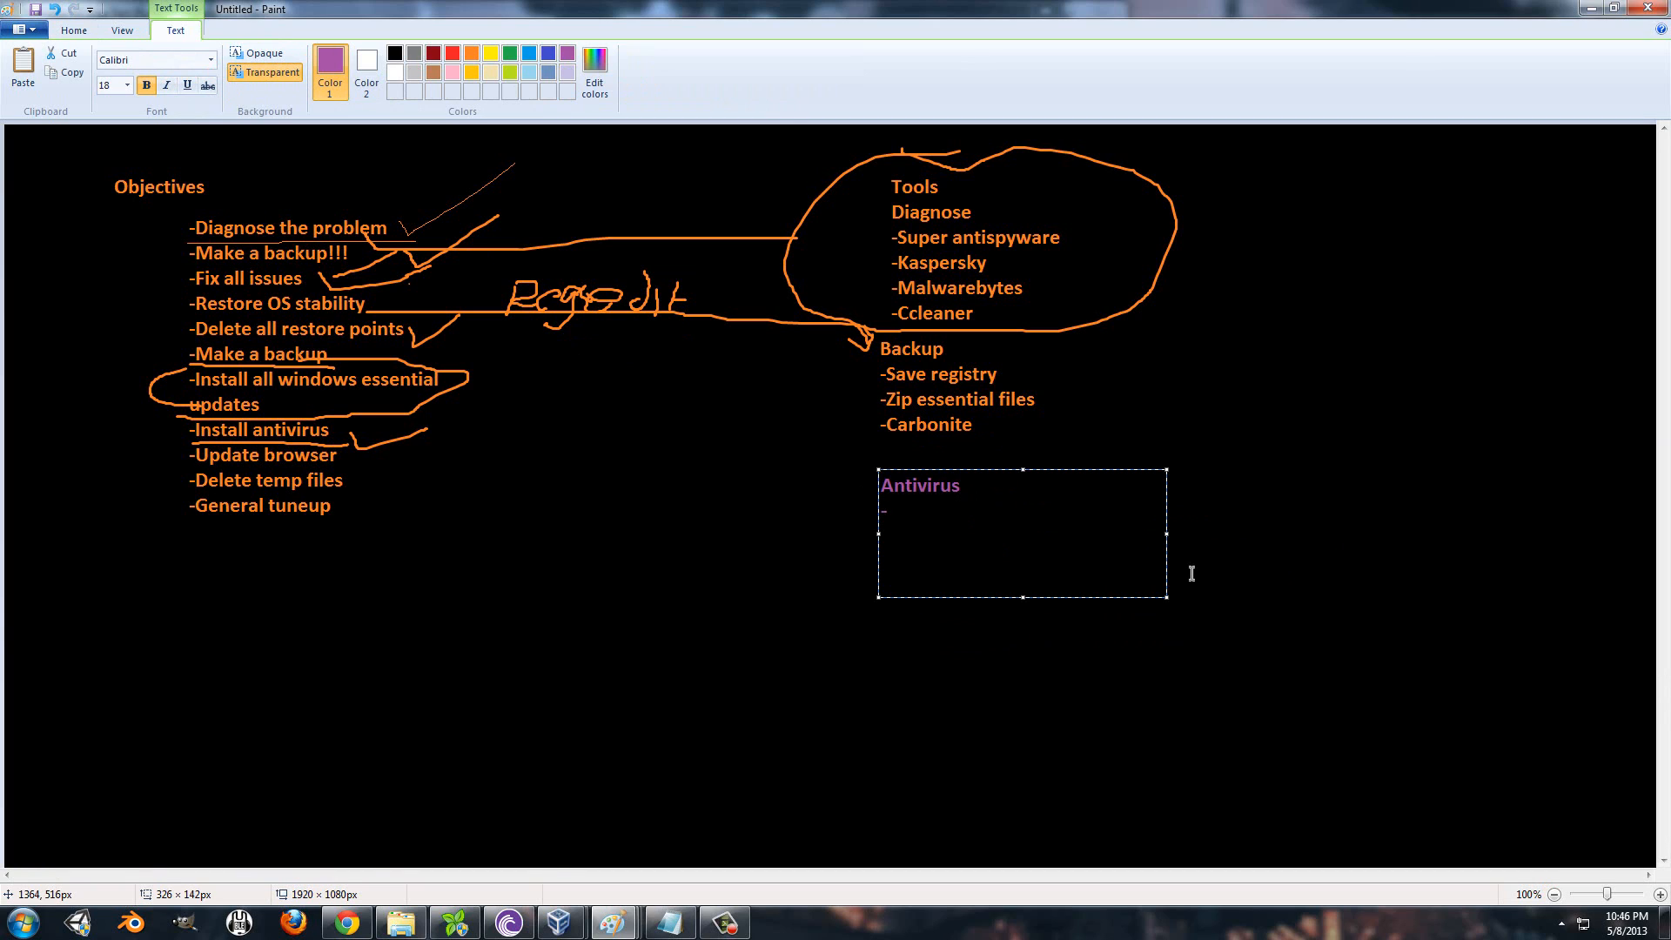
{"action": "type", "text": "Microsoft Security E"}
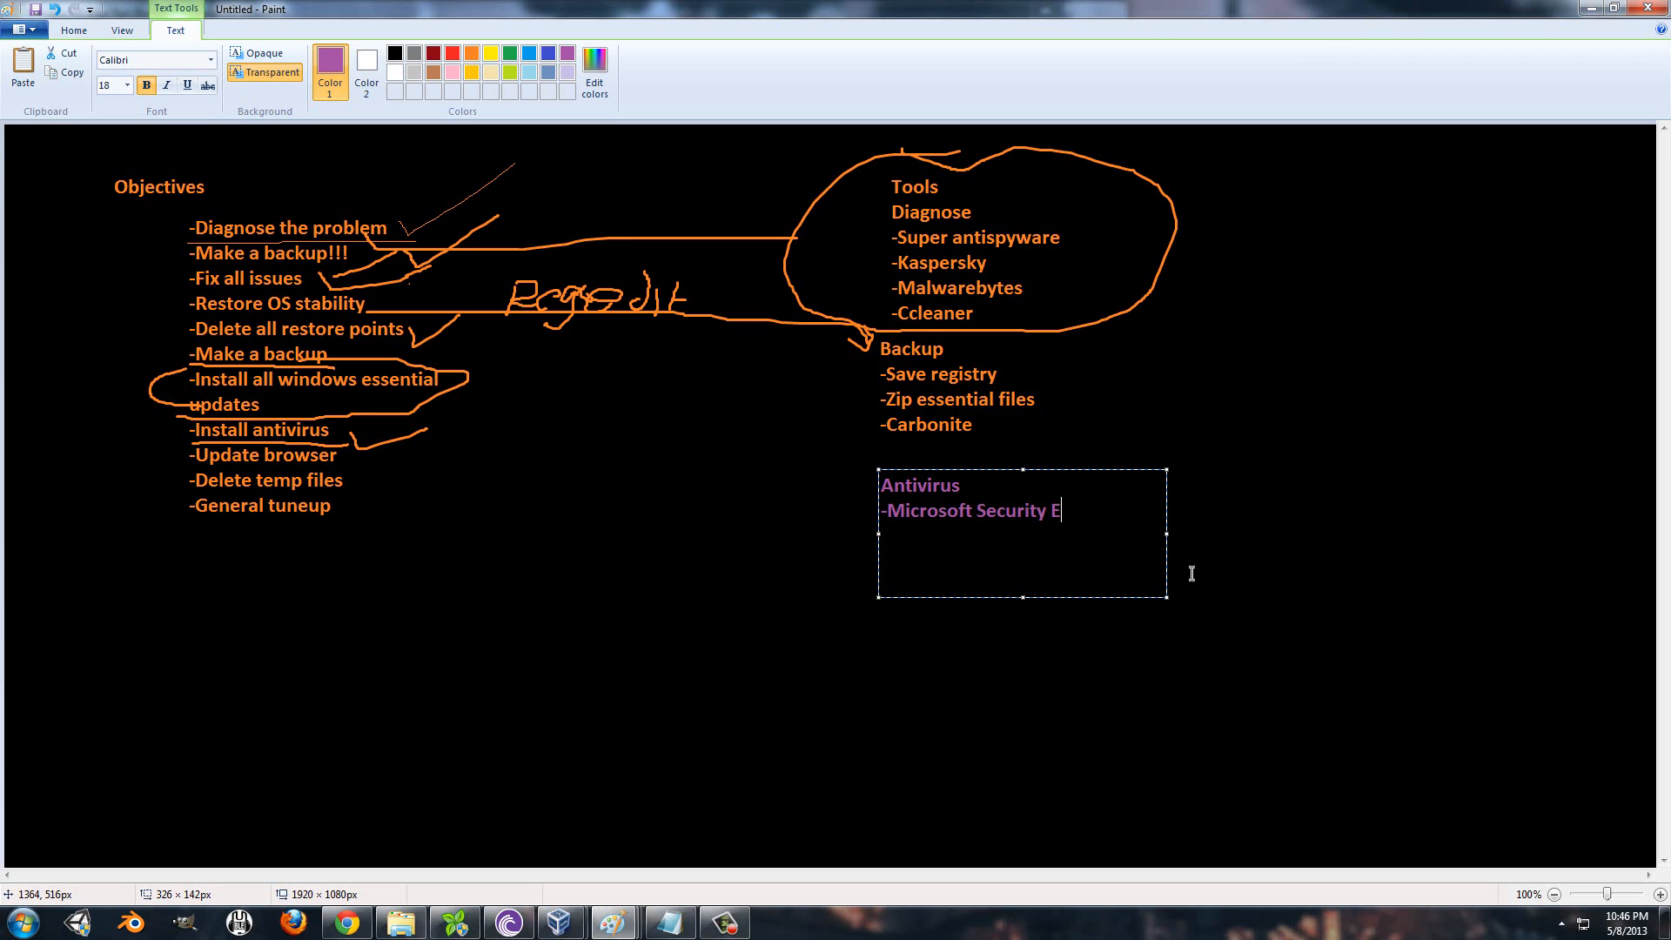
{"action": "type", "text": "ssentials -"}
{"action": "type", "text": "AVG"}
{"action": "type", "text": "-Komodo "}
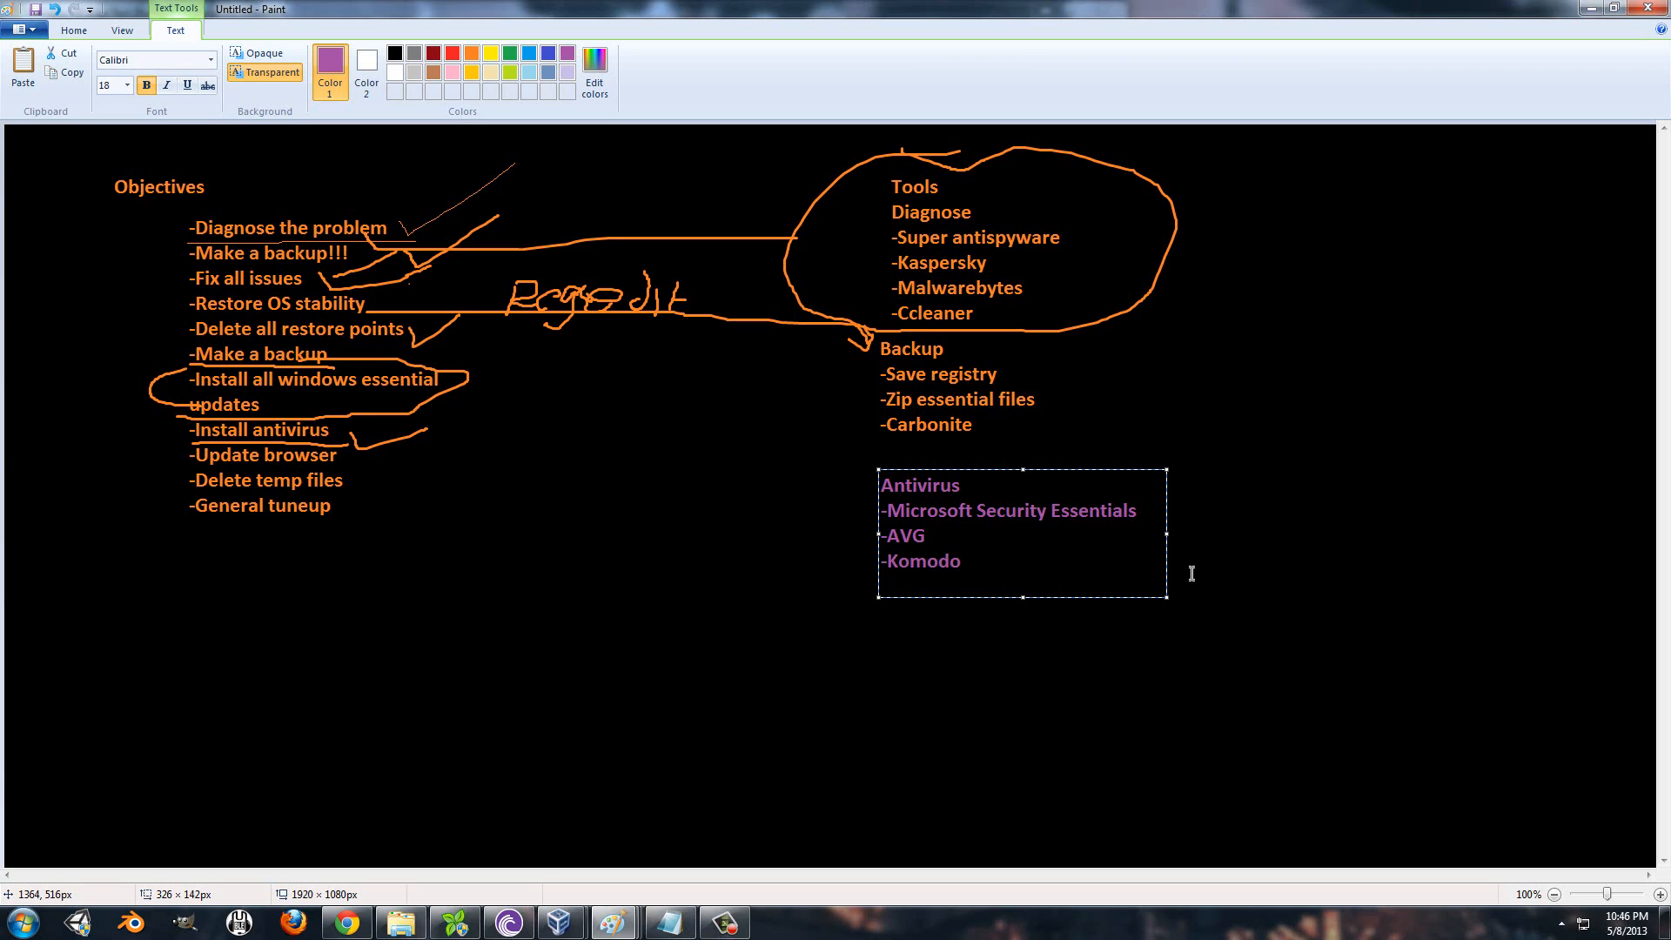
{"action": "type", "text": "-"}
{"action": "left_click", "coordinate": [1390, 537]}
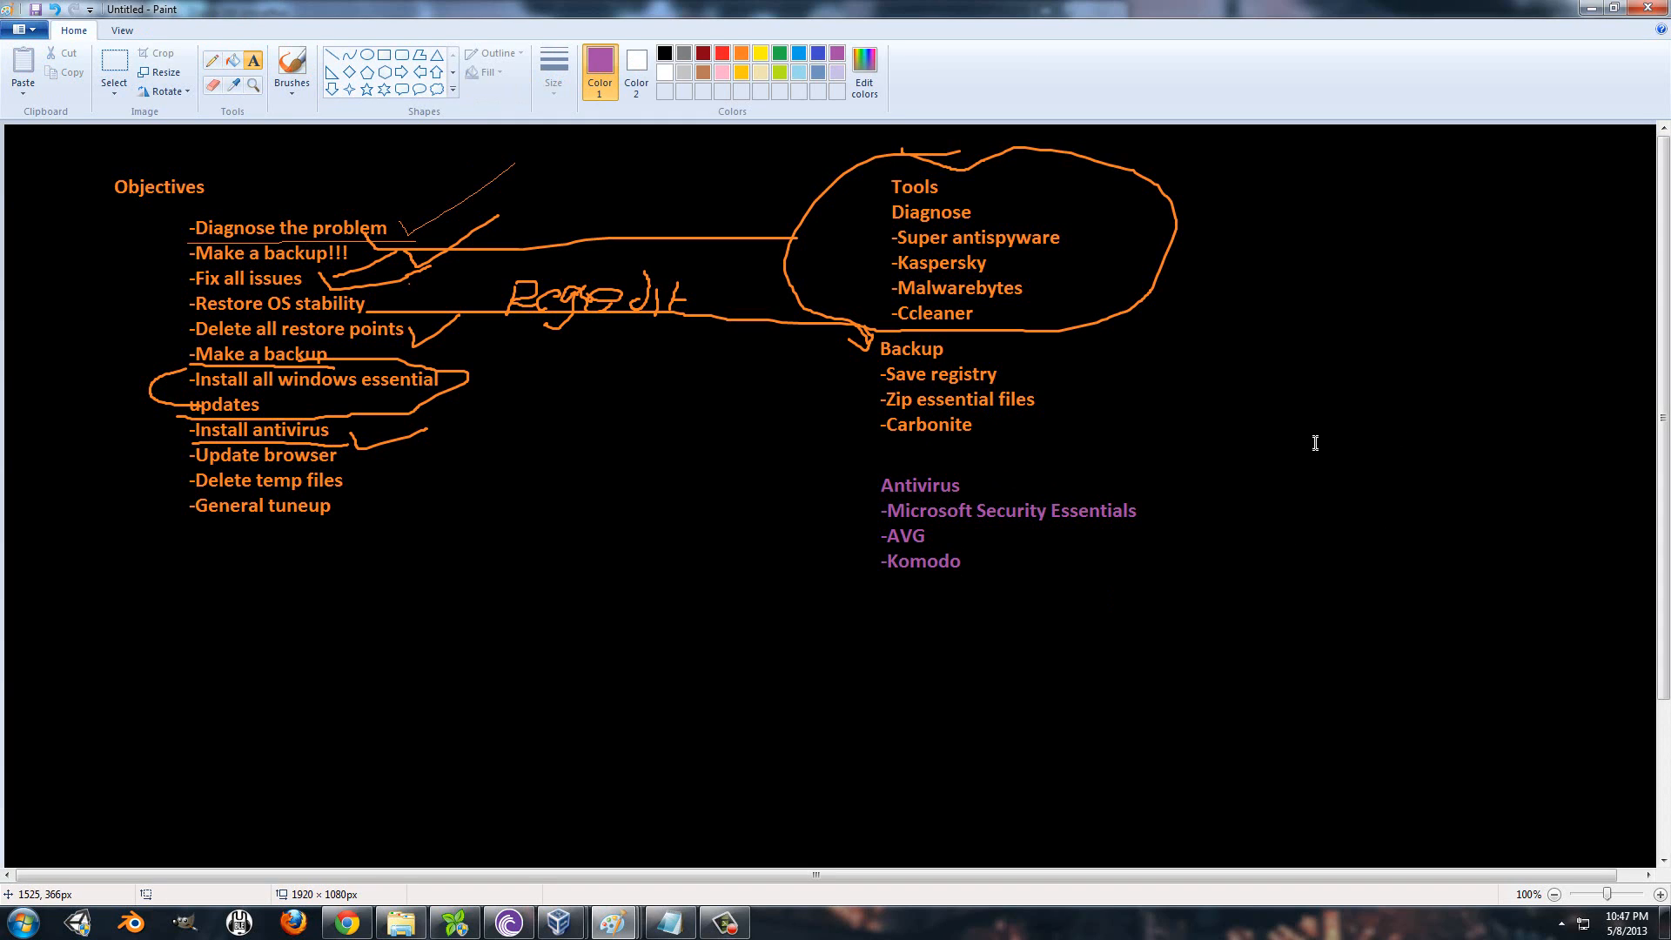
Underline and tick the "Update browser" objective with the purple brush
{"action": "left_click", "coordinate": [292, 65]}
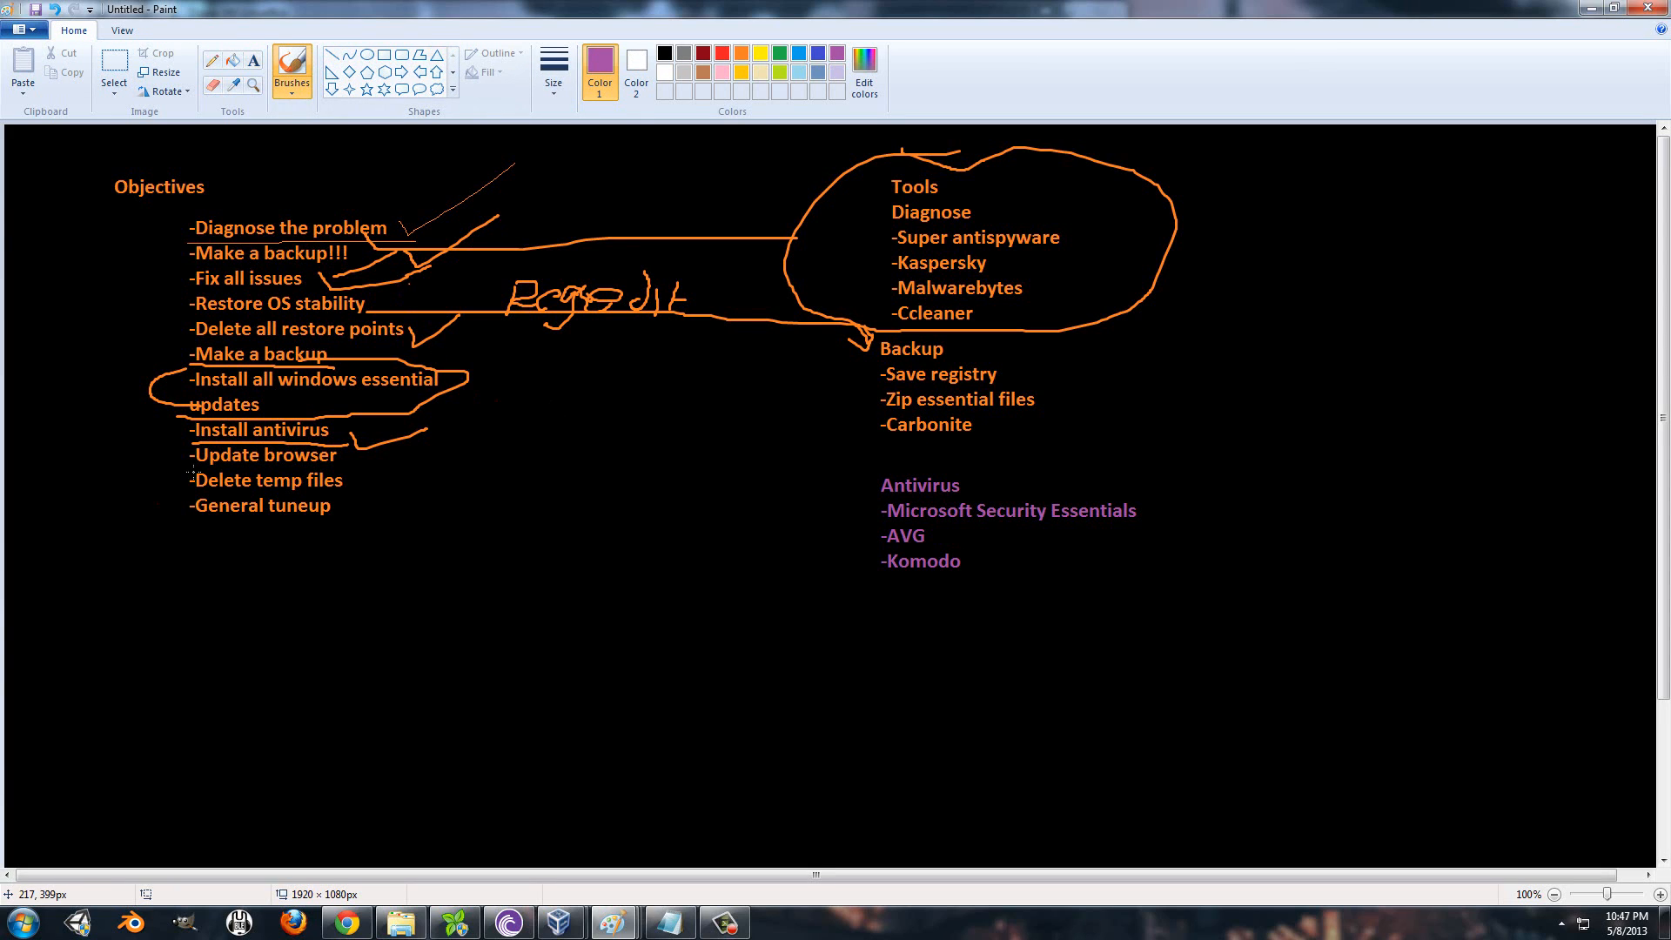
{"action": "mouse_move", "coordinate": [191, 469]}
{"action": "left_mouse_down"}
{"action": "mouse_move", "coordinate": [404, 462]}
{"action": "mouse_move", "coordinate": [444, 442]}
{"action": "left_mouse_up"}
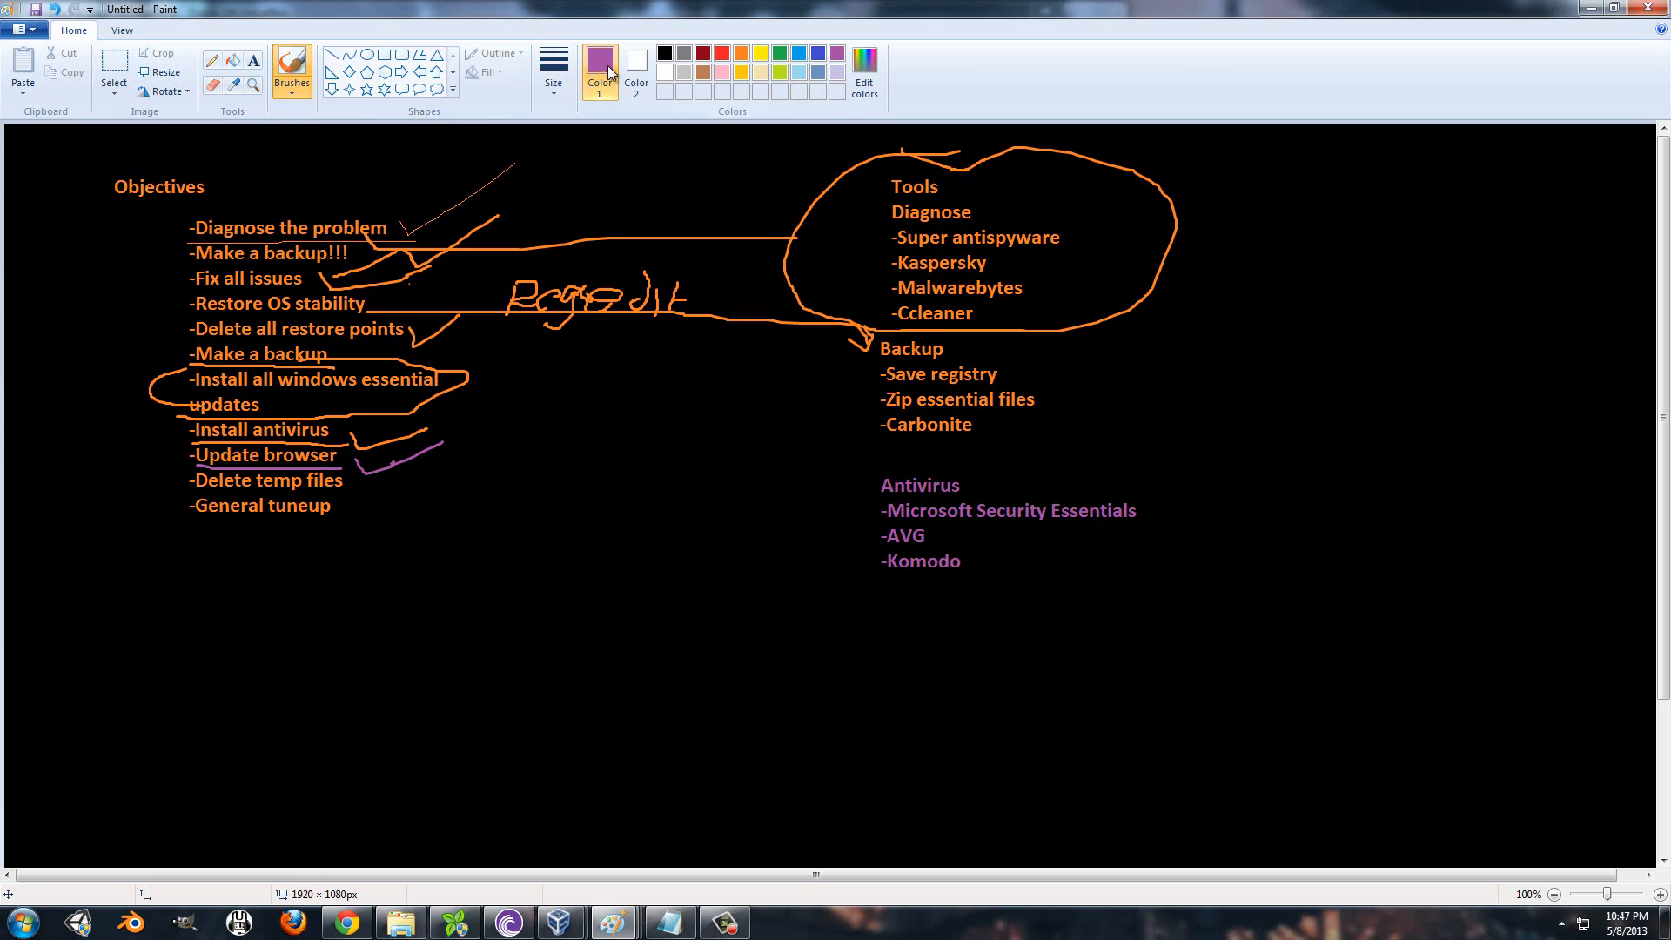
Add a yellow text block between the objectives and the Antivirus list reading "Browser", "-Chrome" and "-Adblock plus :) ^_^"
{"action": "left_click", "coordinate": [253, 60]}
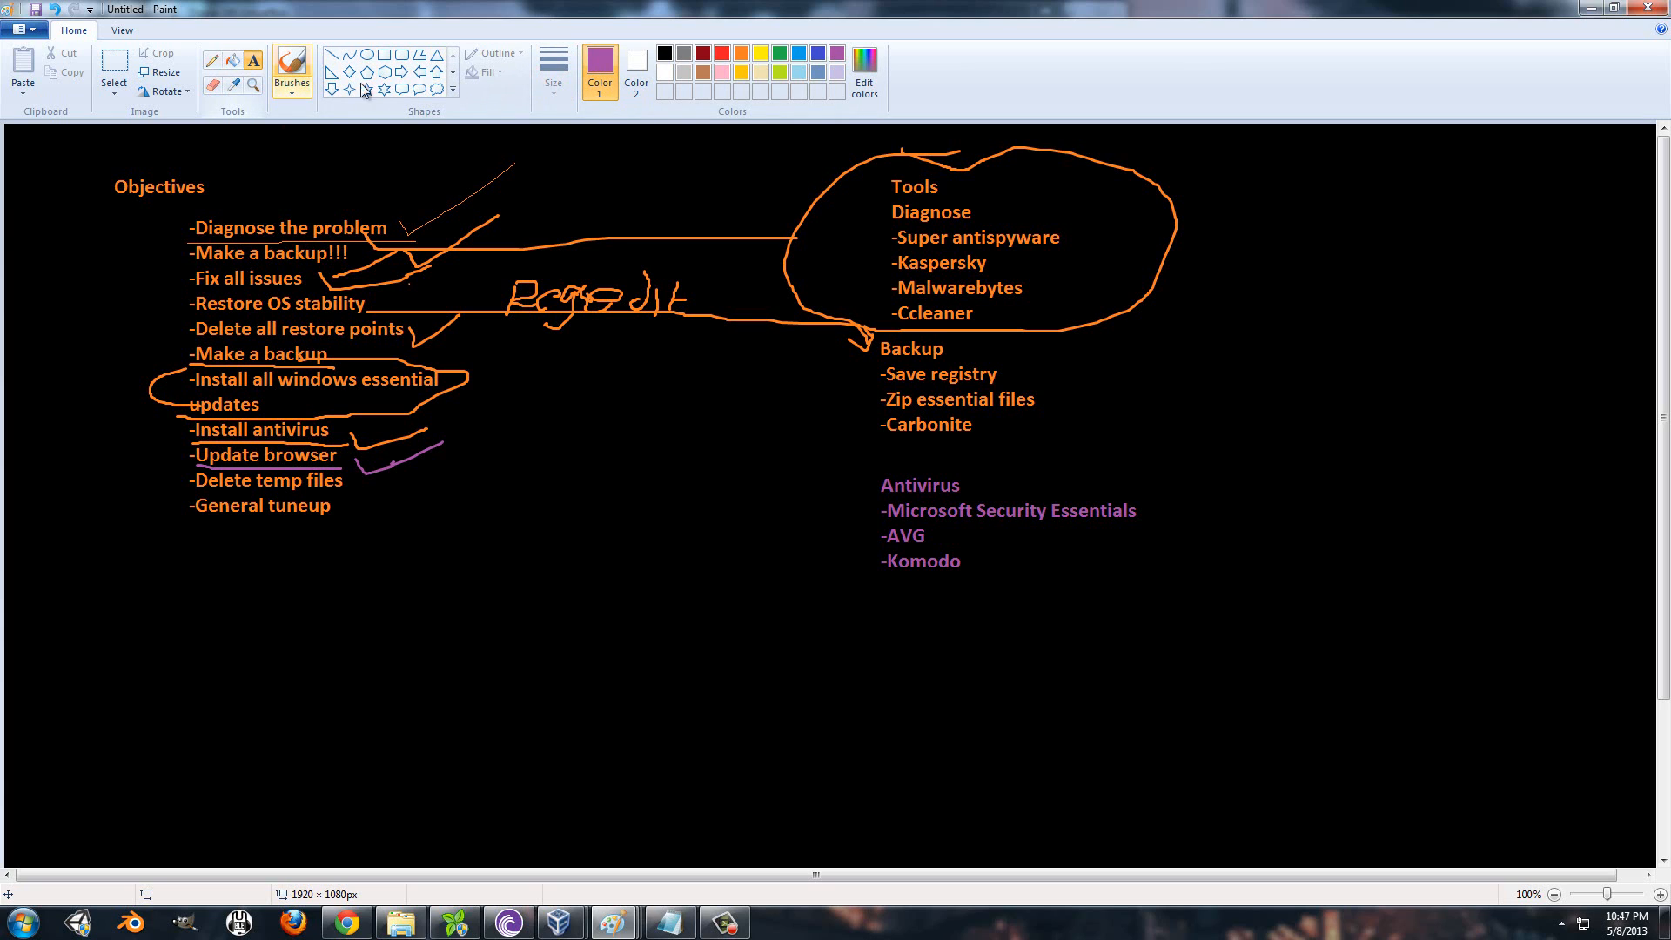
{"action": "left_click", "coordinate": [745, 51]}
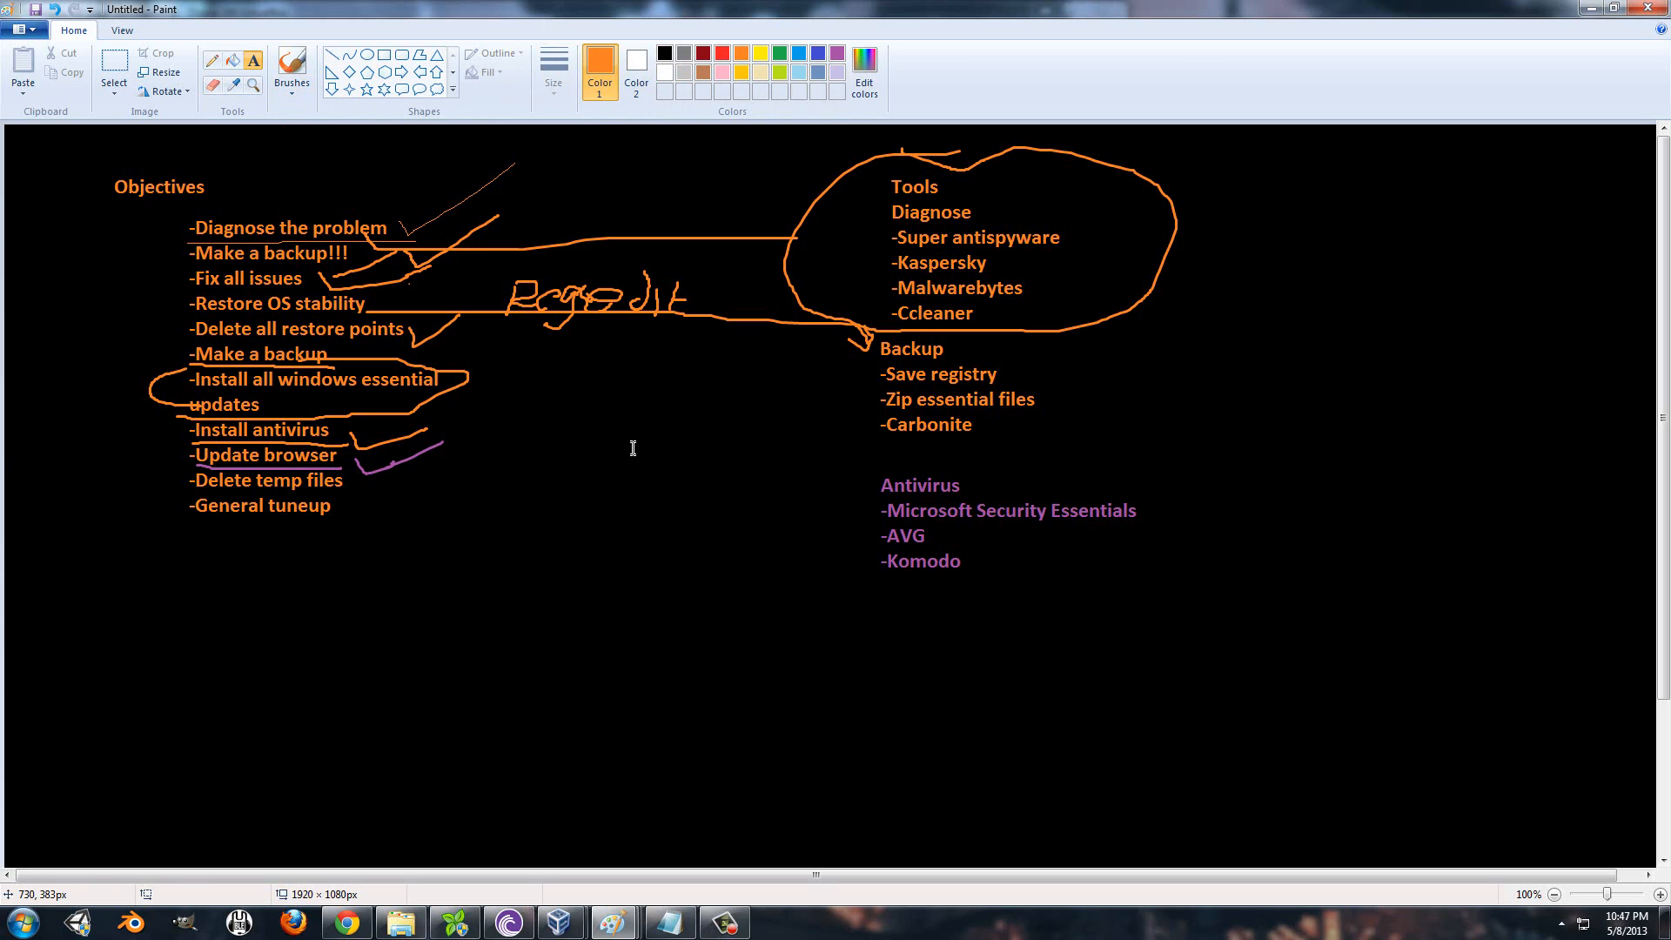
{"action": "left_click_drag", "start_coordinate": [618, 441], "coordinate": [852, 660]}
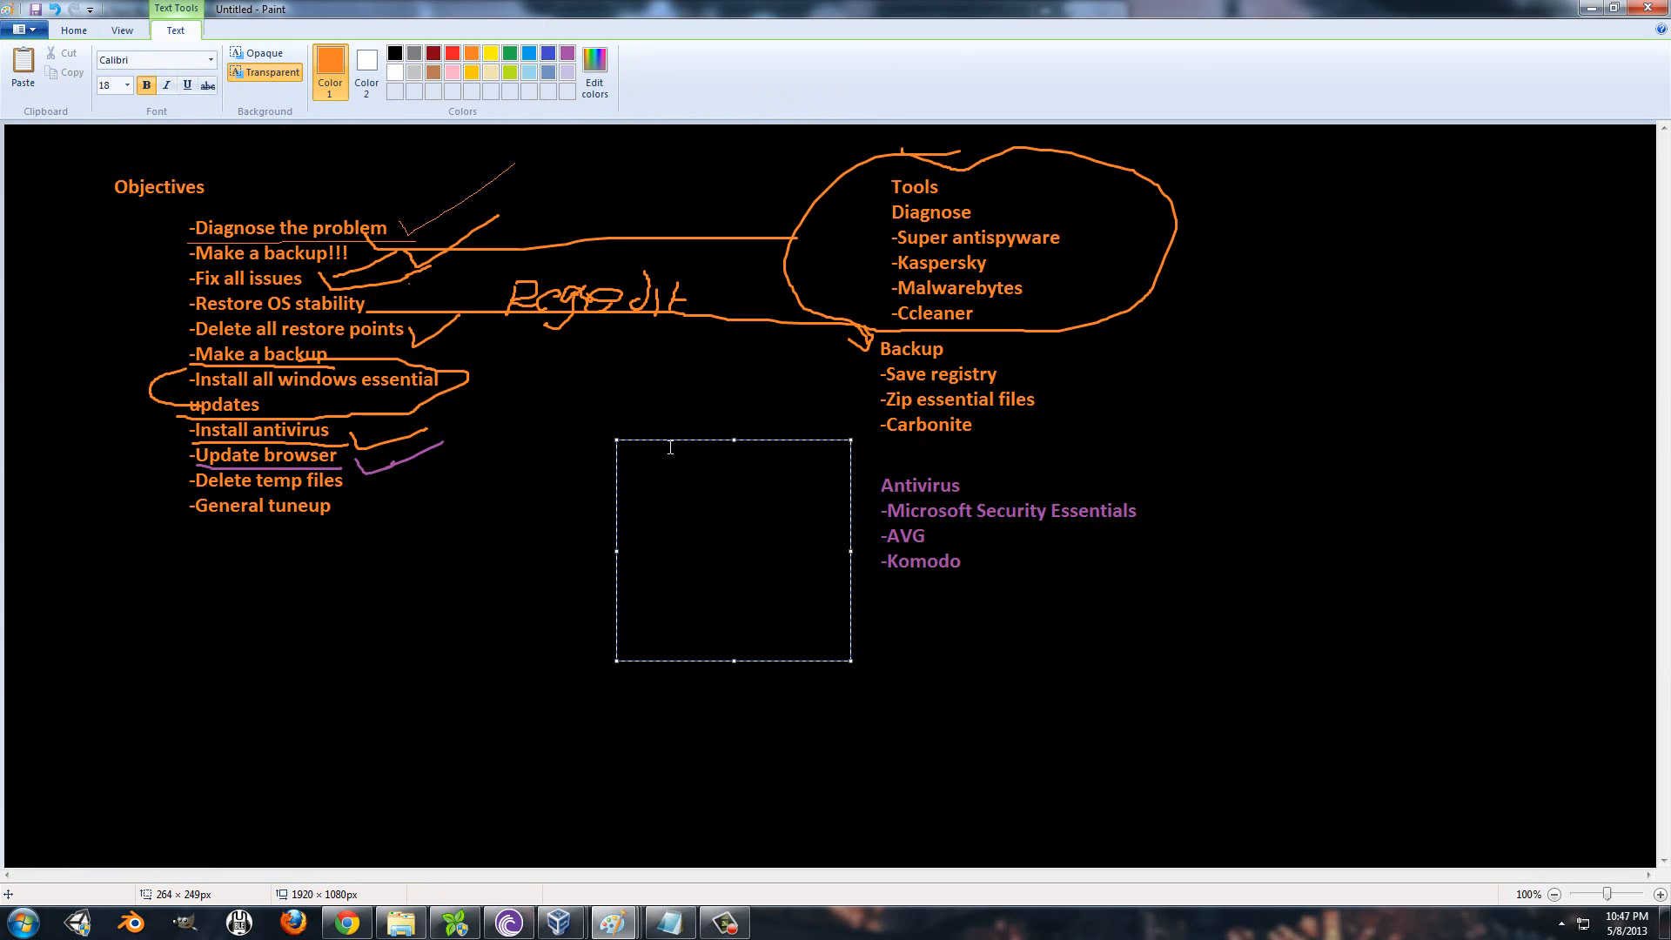
{"action": "left_click", "coordinate": [489, 54]}
{"action": "type", "text": "Browser"}
{"action": "key", "text": "Return"}
{"action": "type", "text": "Chrome "}
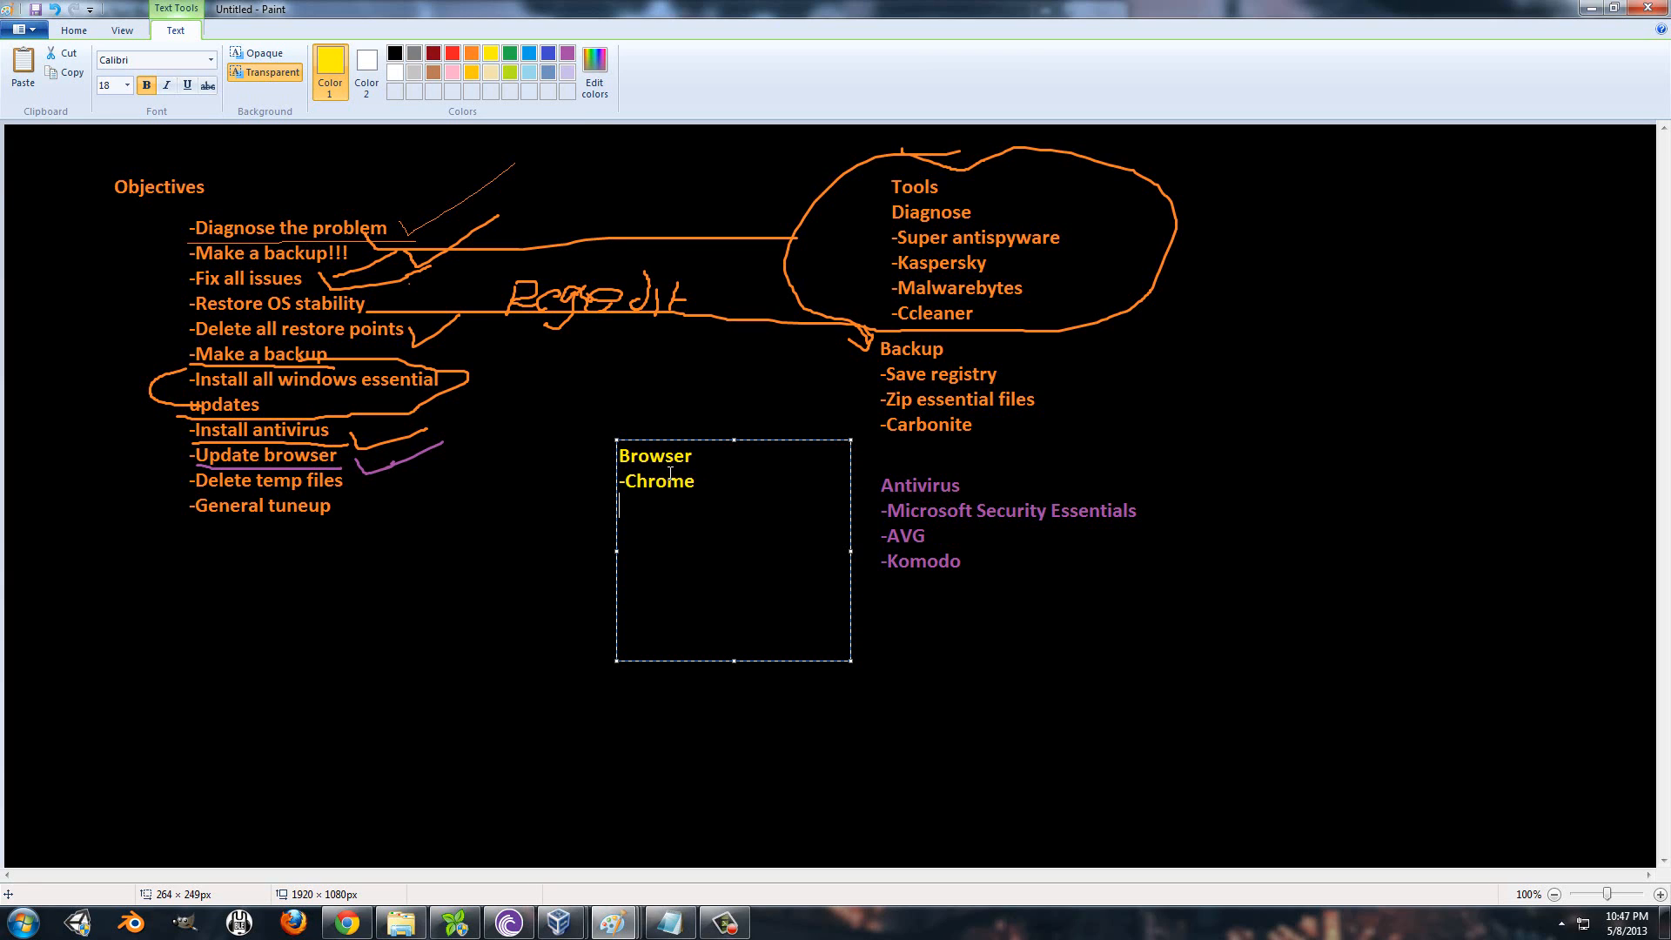
{"action": "type", "text": "-Adblock plus :)"}
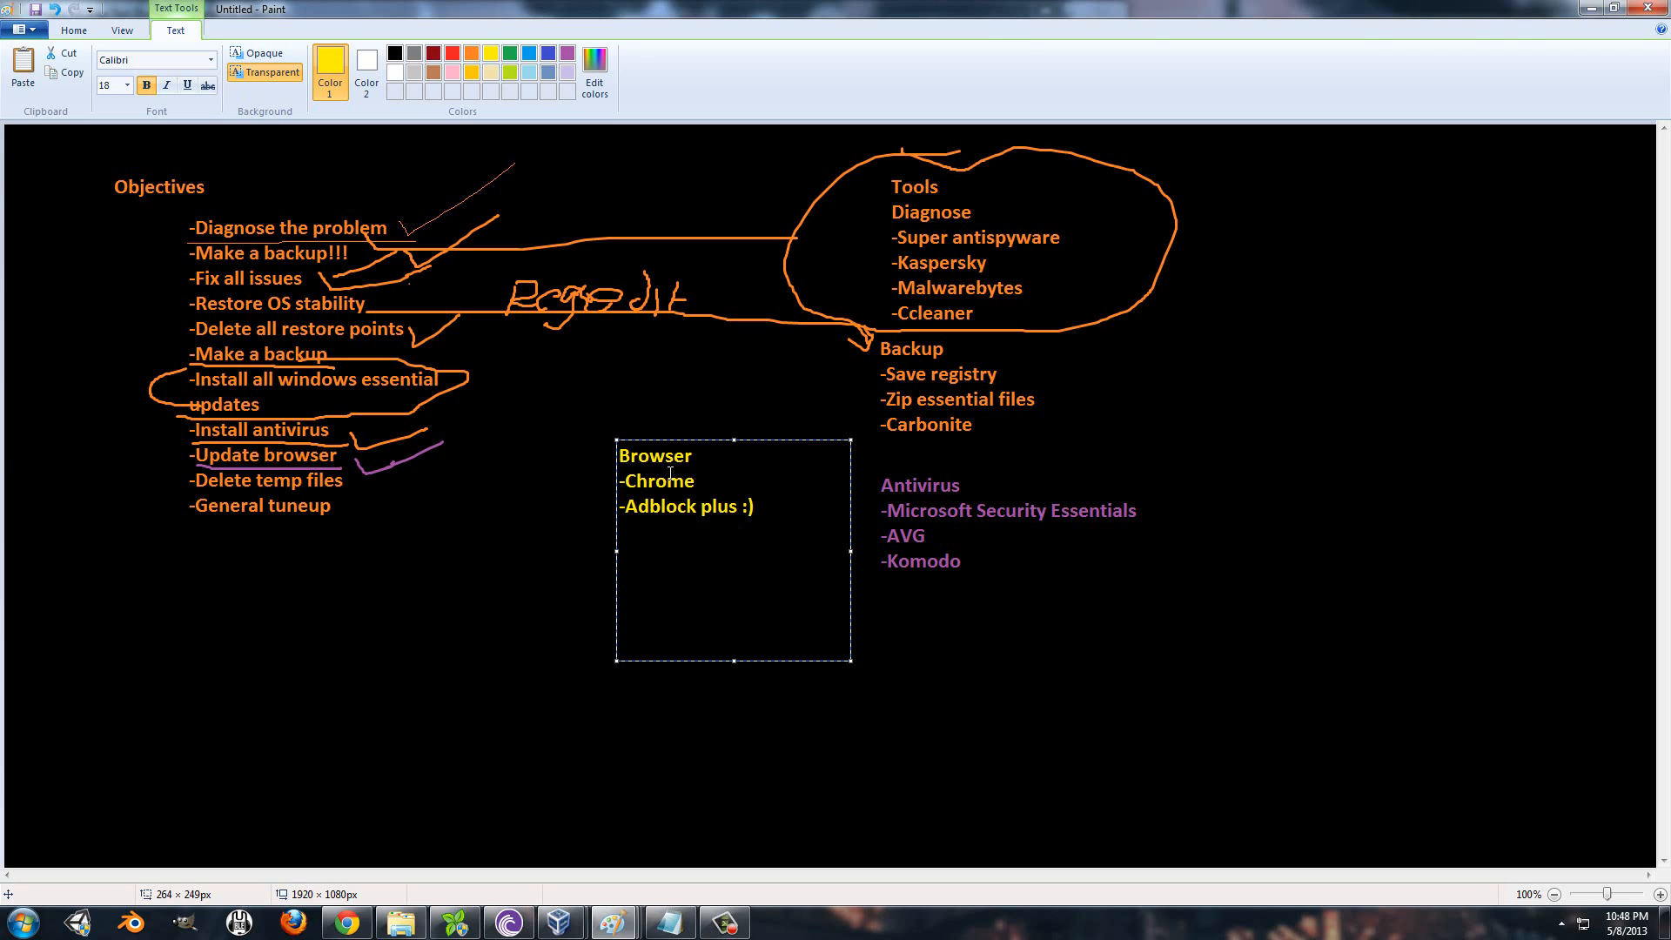
{"action": "type", "text": " ^_^"}
{"action": "left_click", "coordinate": [593, 529]}
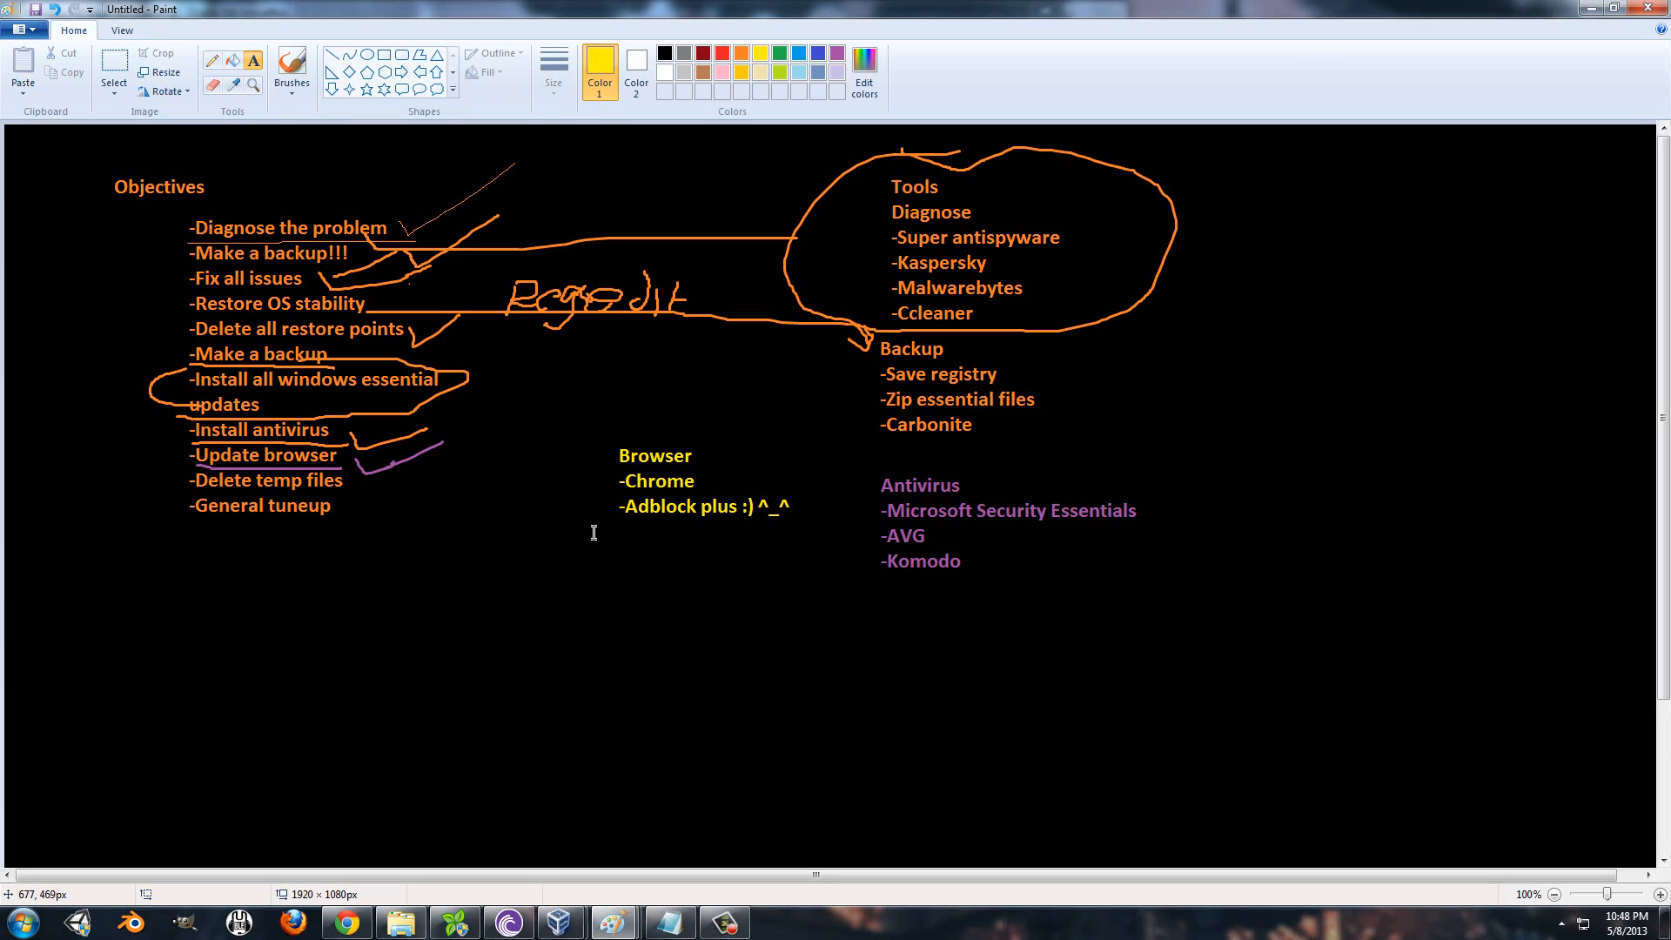
Underline "Delete temp files" and link it to a circled "Ccleaner" in yellow, and underline "General tuneup" in yellow with a pink tick
{"action": "left_click", "coordinate": [295, 66]}
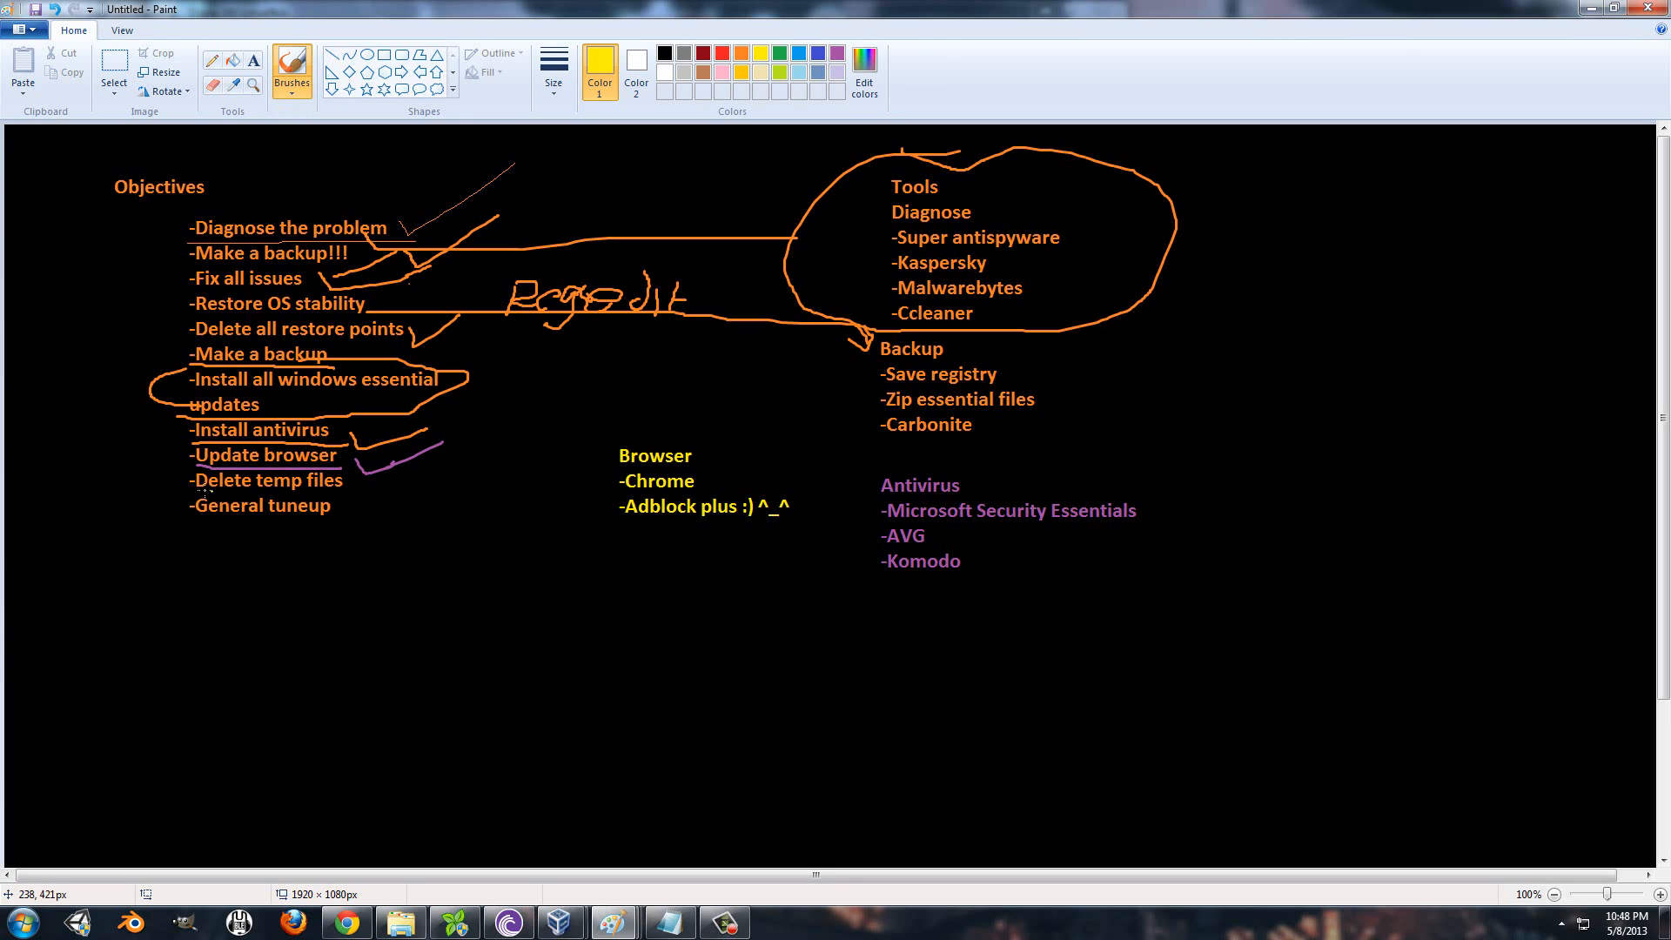
{"action": "mouse_move", "coordinate": [194, 491]}
{"action": "left_mouse_down"}
{"action": "mouse_move", "coordinate": [348, 493]}
{"action": "mouse_move", "coordinate": [520, 449]}
{"action": "mouse_move", "coordinate": [819, 303]}
{"action": "mouse_move", "coordinate": [984, 322]}
{"action": "mouse_move", "coordinate": [875, 311]}
{"action": "left_mouse_up"}
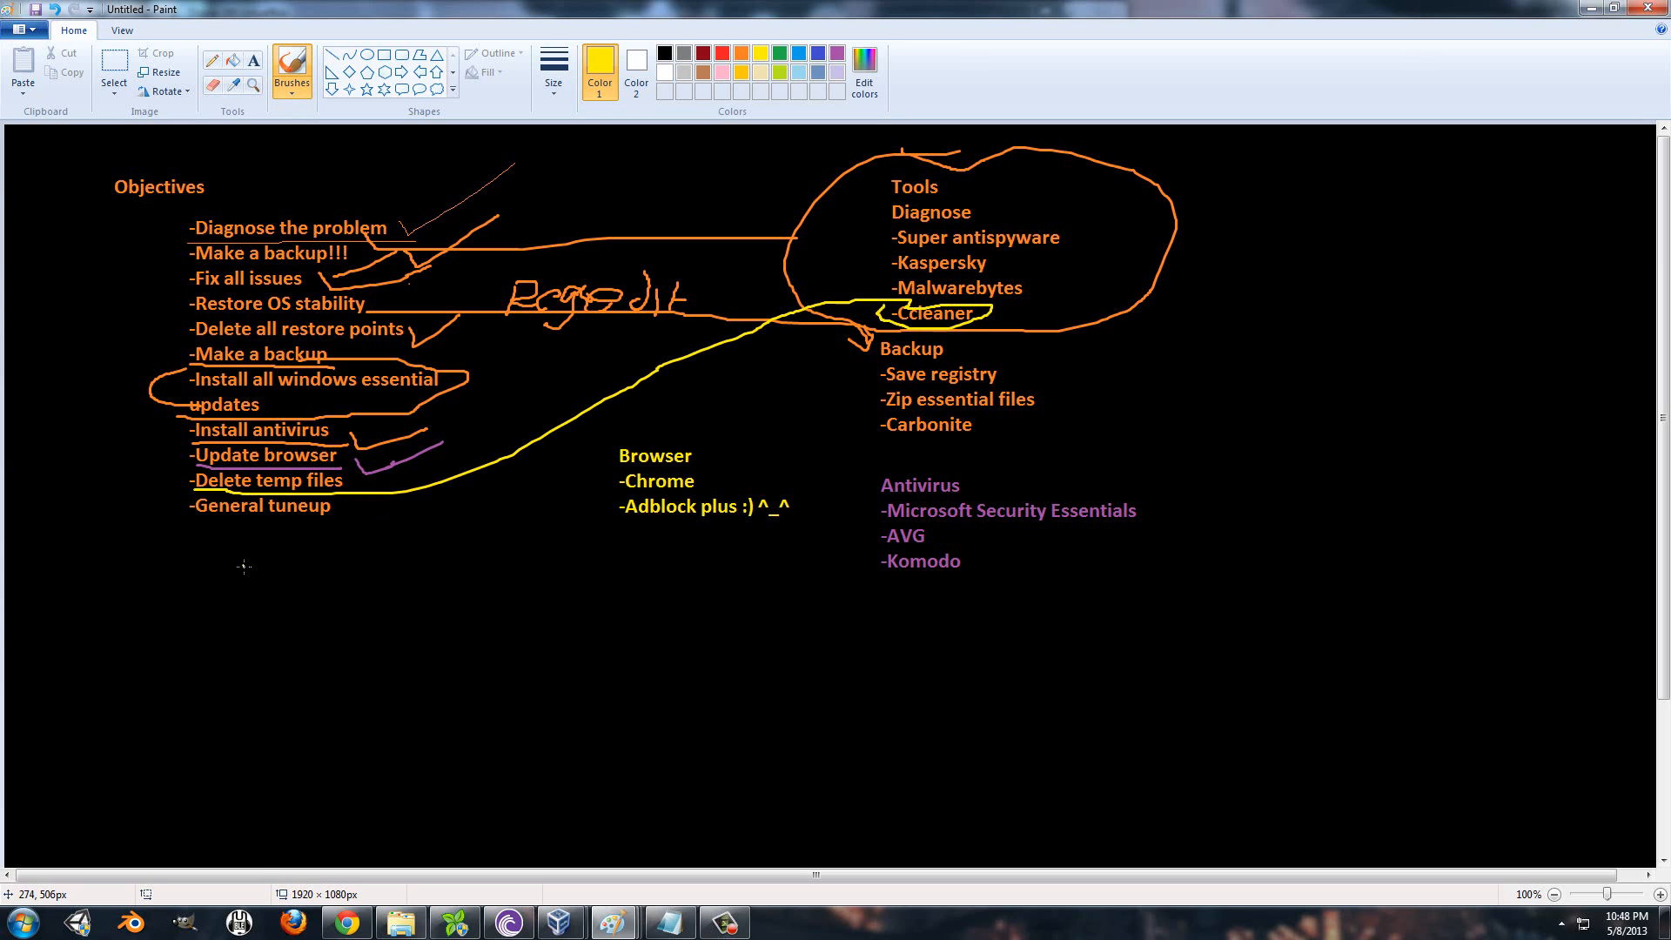
{"action": "left_click_drag", "start_coordinate": [198, 517], "coordinate": [328, 514]}
{"action": "left_click", "coordinate": [722, 72]}
{"action": "left_click_drag", "start_coordinate": [336, 498], "coordinate": [426, 501]}
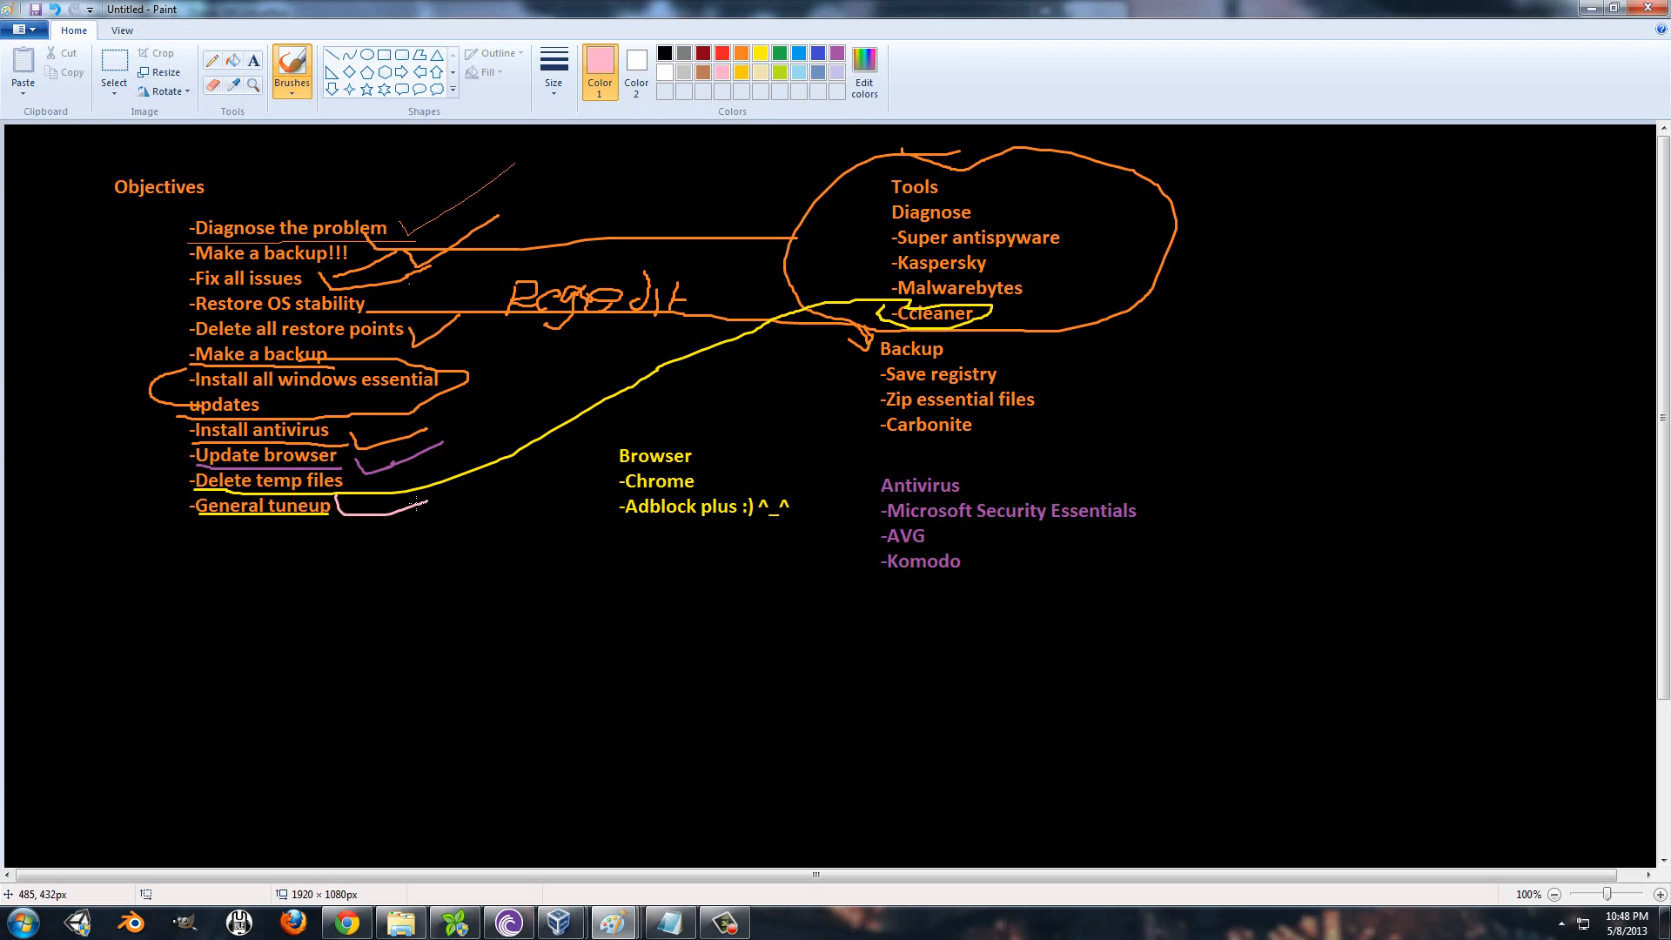
Start a pink text block below the objectives with the heading "Tune Up" and the line "Deleting unused programs"
{"action": "left_click", "coordinate": [252, 59]}
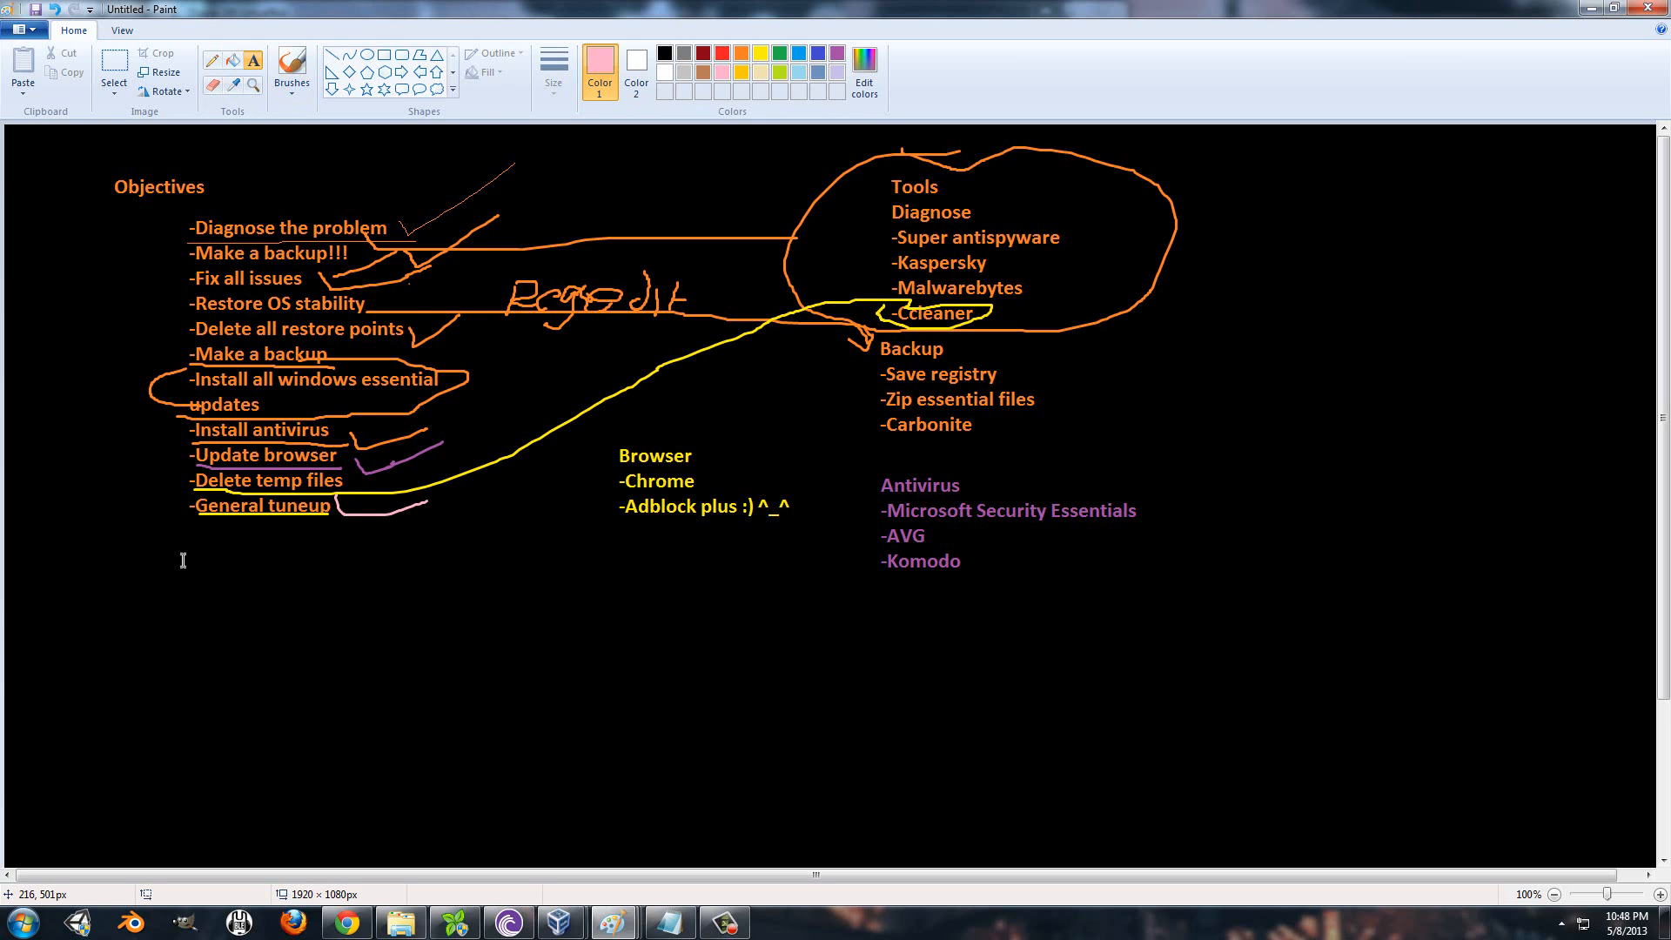
{"action": "left_click_drag", "start_coordinate": [188, 554], "coordinate": [574, 809]}
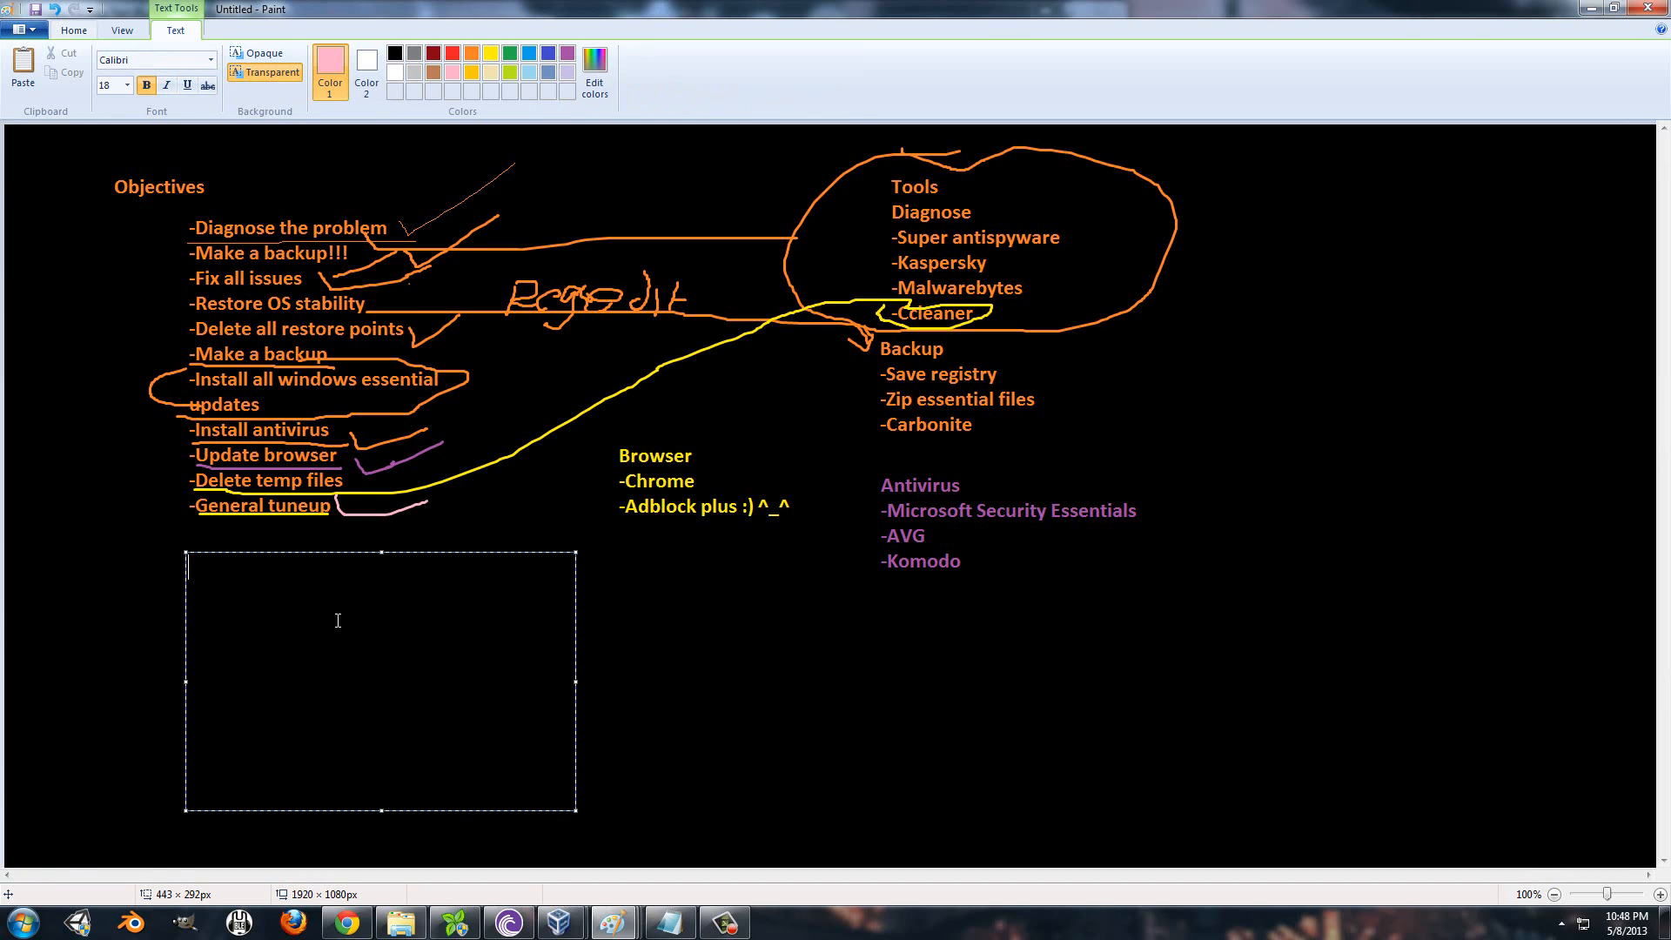
{"action": "double_click", "coordinate": [322, 603]}
{"action": "left_click", "coordinate": [316, 603]}
{"action": "type", "text": "Tune Up"}
{"action": "key", "text": "Return"}
{"action": "type", "text": "Deleting"}
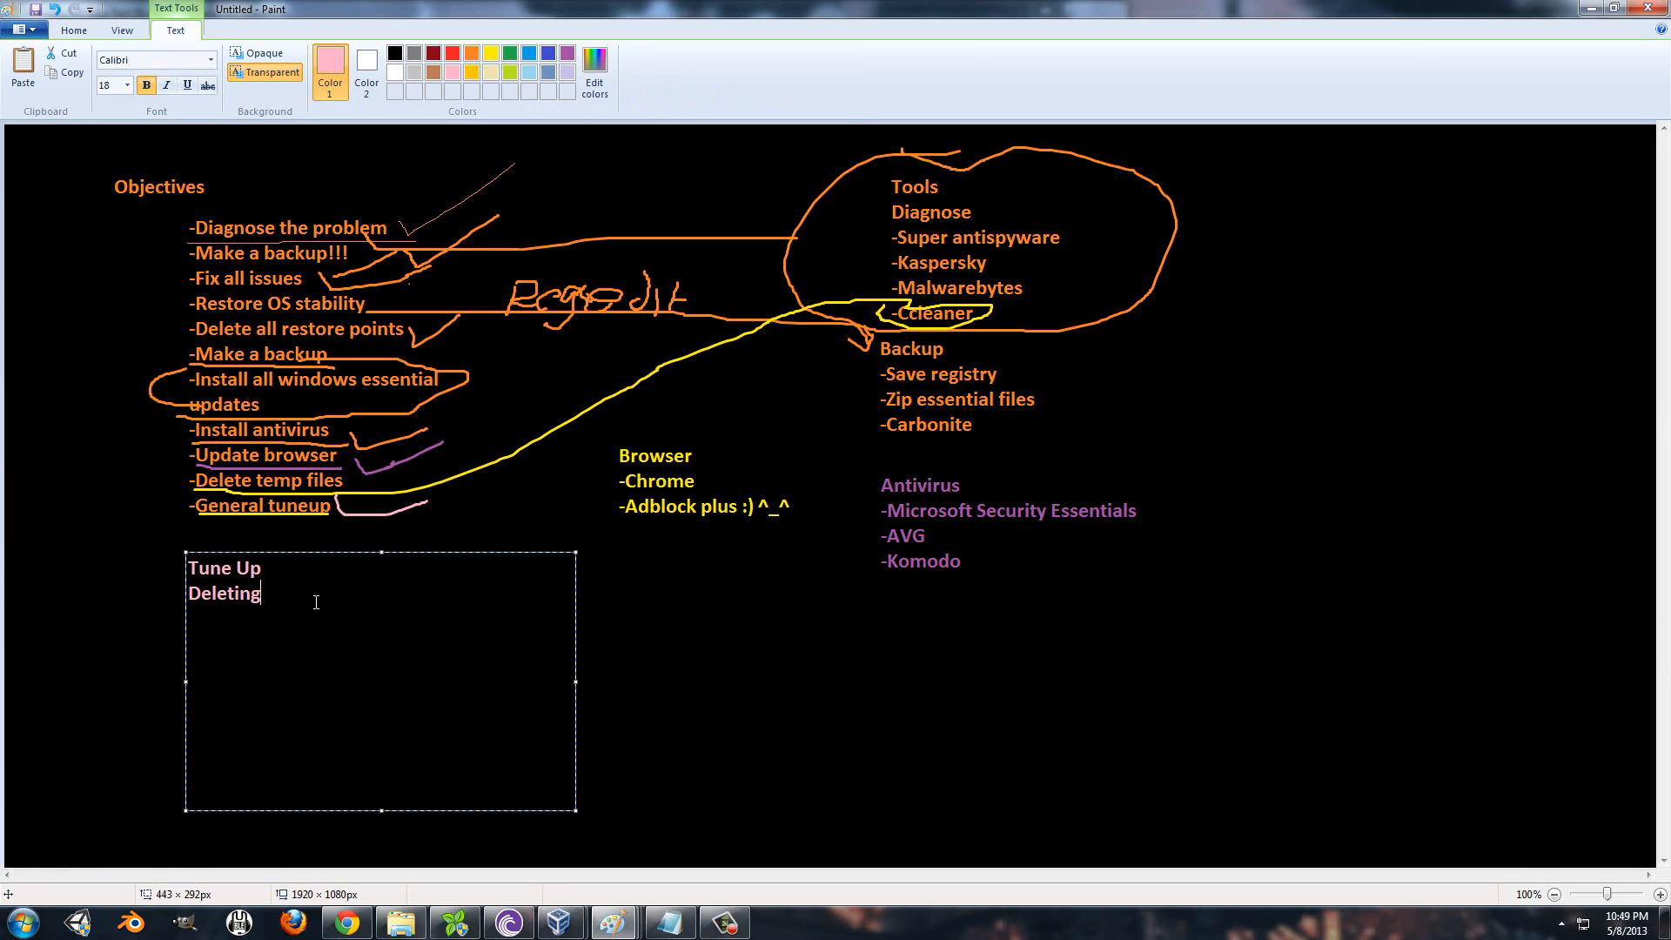
{"action": "type", "text": " unused programs"}
{"action": "key", "text": "Return"}
Complete the Tune Up text block with the lines "Cleaning Desktop" and "Removing things from startup"
{"action": "type", "text": "Cleaning"}
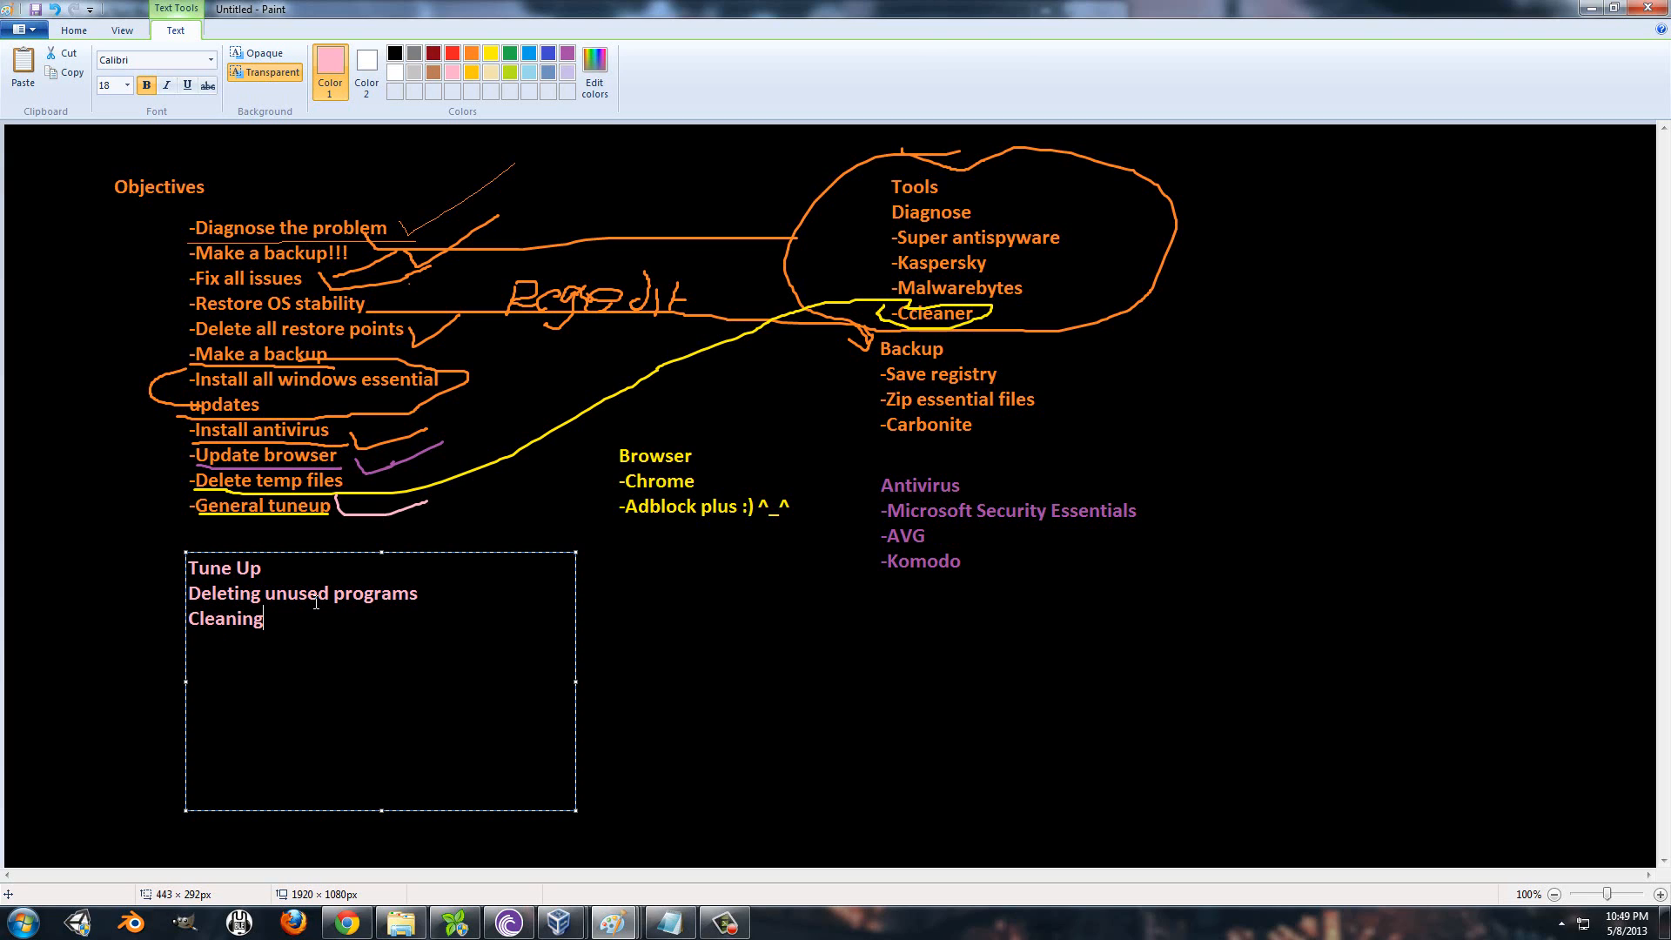
{"action": "type", "text": " Desktop"}
{"action": "key", "text": "Return"}
{"action": "type", "text": "Removing things fr"}
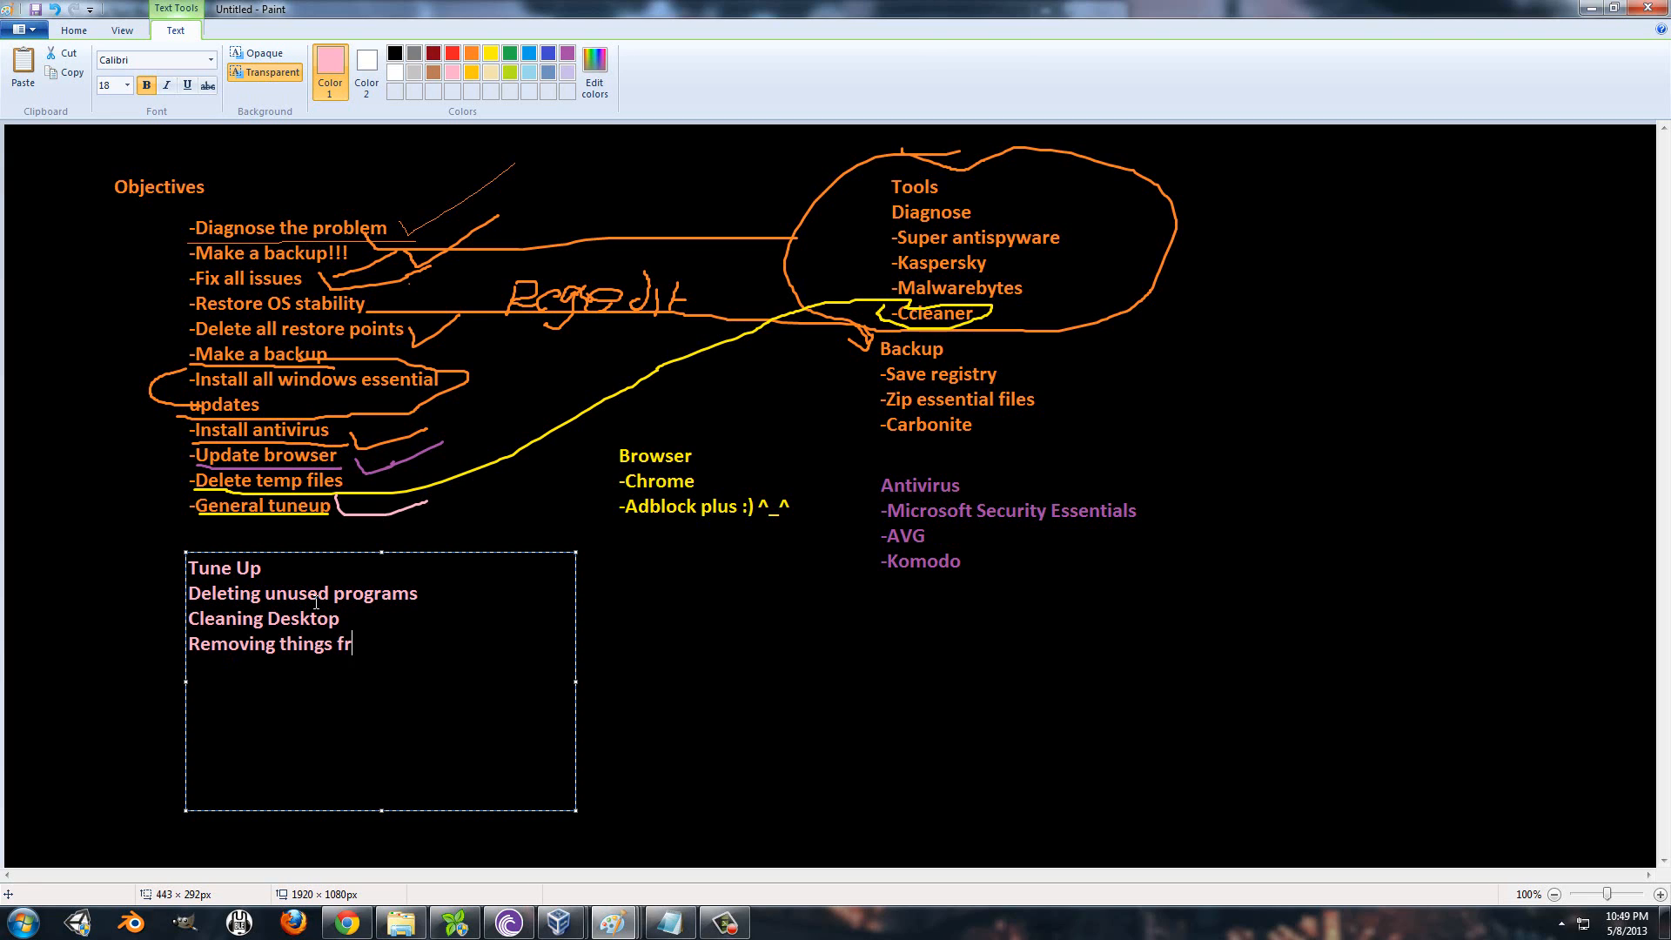
{"action": "type", "text": "om startup"}
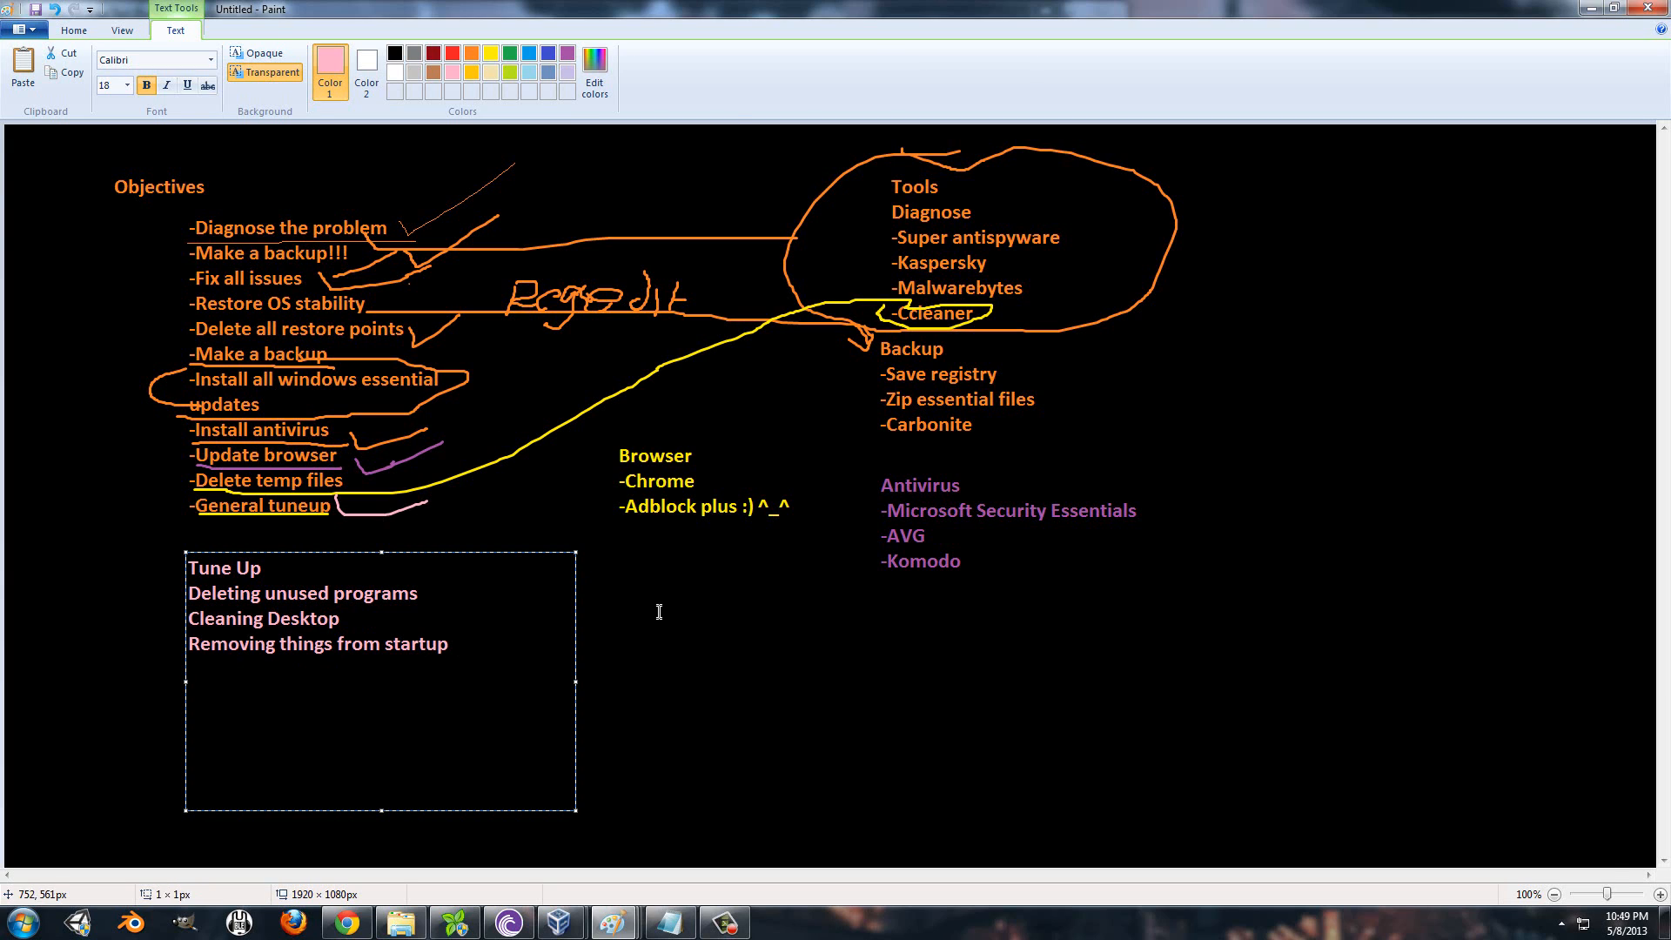
{"action": "left_click", "coordinate": [636, 582]}
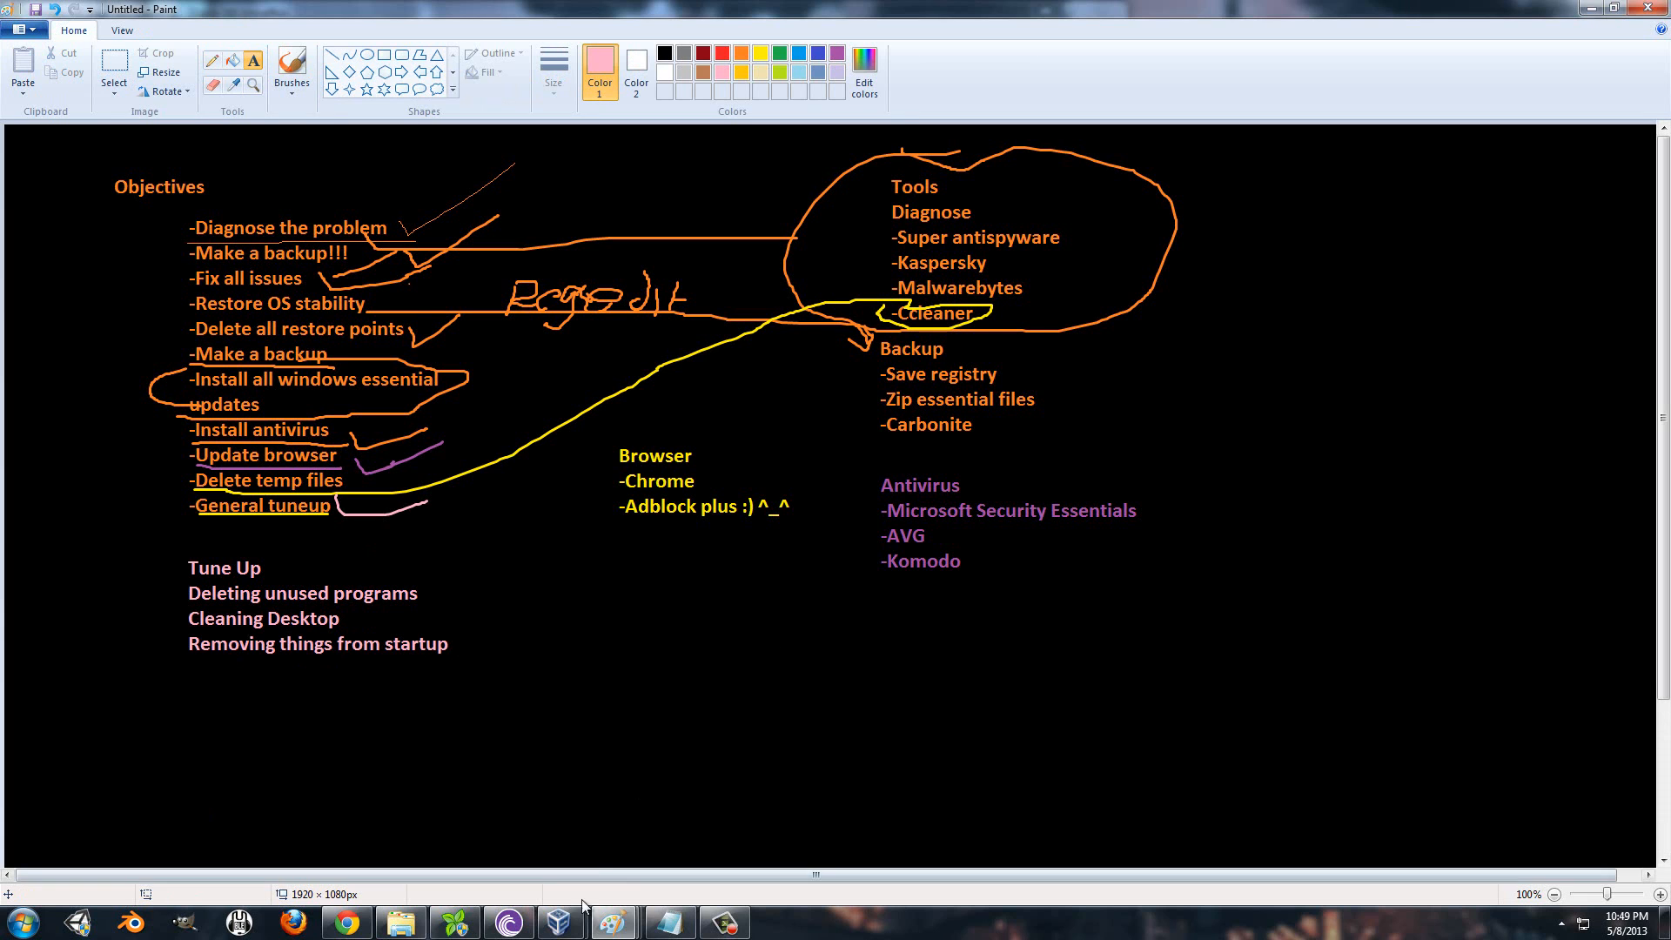
Switch to the running Windows XP virus test machine in VirtualBox and put it into fullscreen mode
{"action": "left_click", "coordinate": [698, 767]}
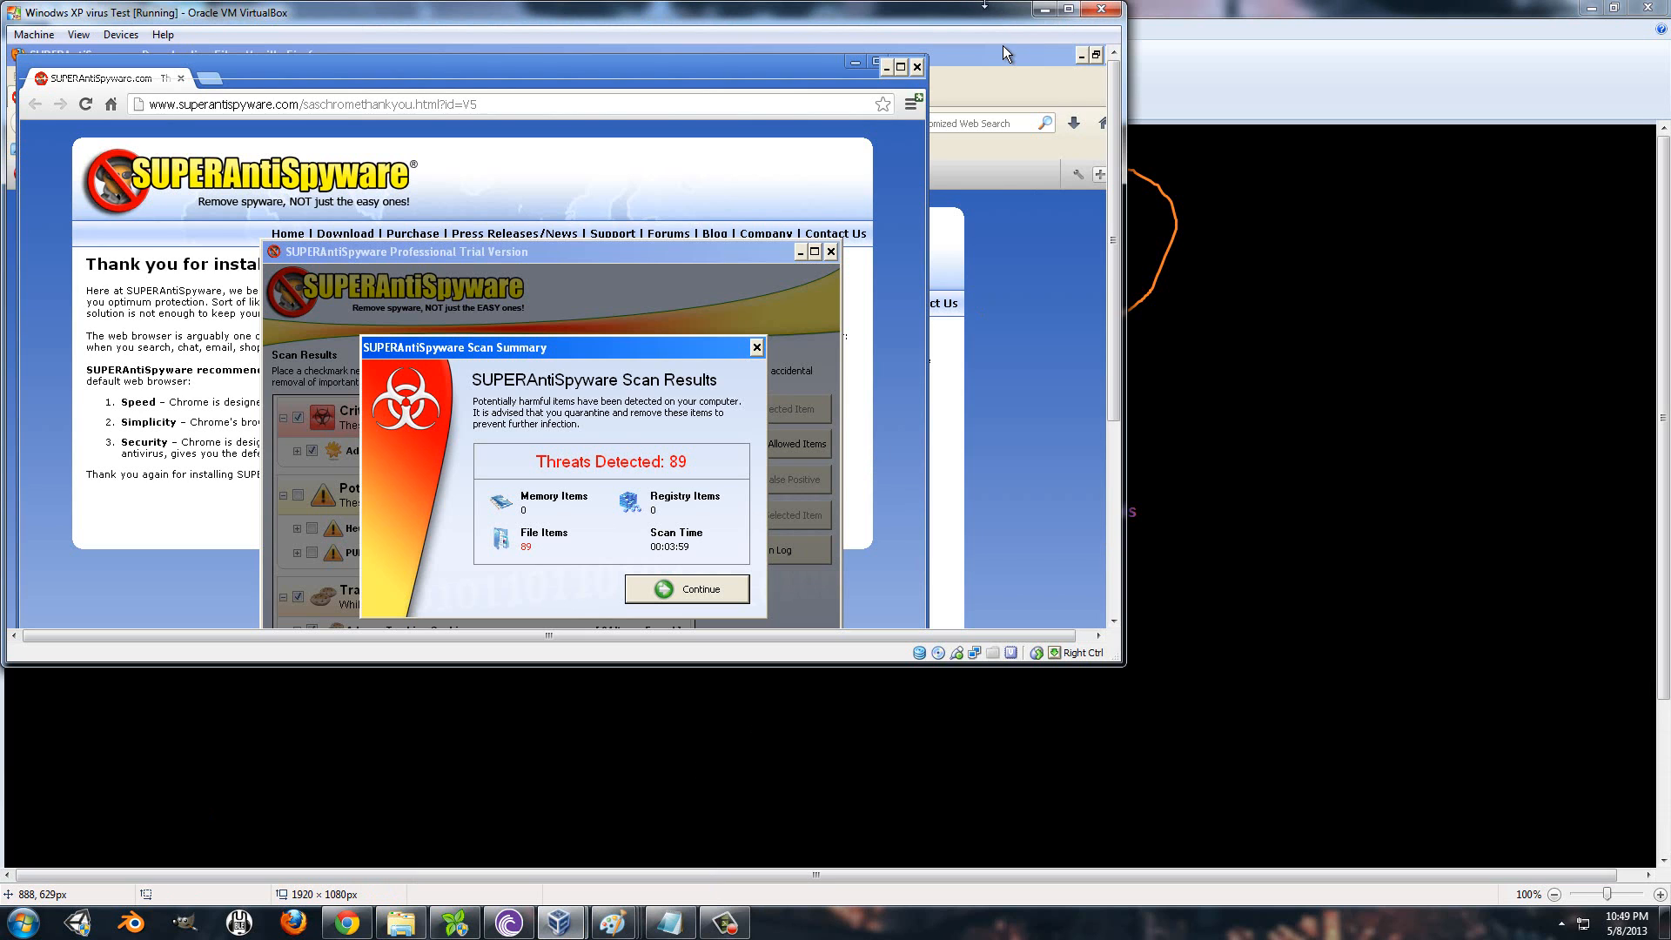
{"action": "mouse_move", "coordinate": [970, 9]}
{"action": "left_mouse_down"}
{"action": "mouse_move", "coordinate": [1089, 209]}
{"action": "mouse_move", "coordinate": [1126, 127]}
{"action": "mouse_move", "coordinate": [1172, 86]}
{"action": "mouse_move", "coordinate": [1090, 45]}
{"action": "mouse_move", "coordinate": [1251, 59]}
{"action": "mouse_move", "coordinate": [1275, 113]}
{"action": "mouse_move", "coordinate": [1288, 87]}
{"action": "mouse_move", "coordinate": [1279, 111]}
{"action": "mouse_move", "coordinate": [1195, 99]}
{"action": "left_mouse_up"}
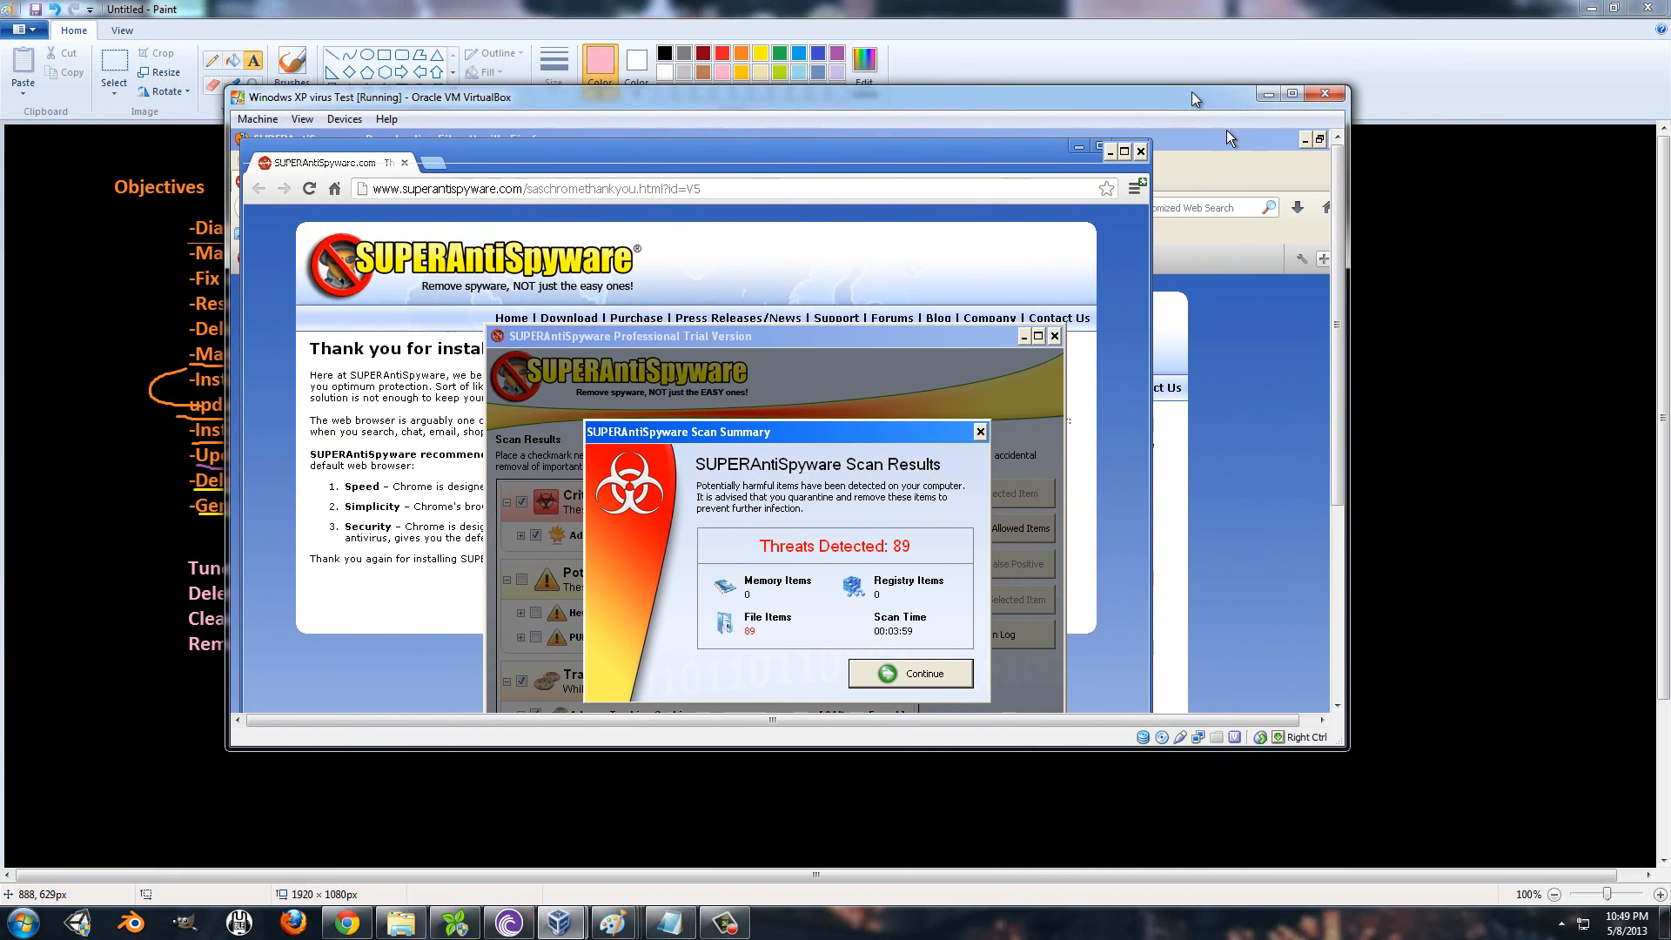
{"action": "left_click", "coordinate": [302, 119]}
{"action": "left_click", "coordinate": [313, 139]}
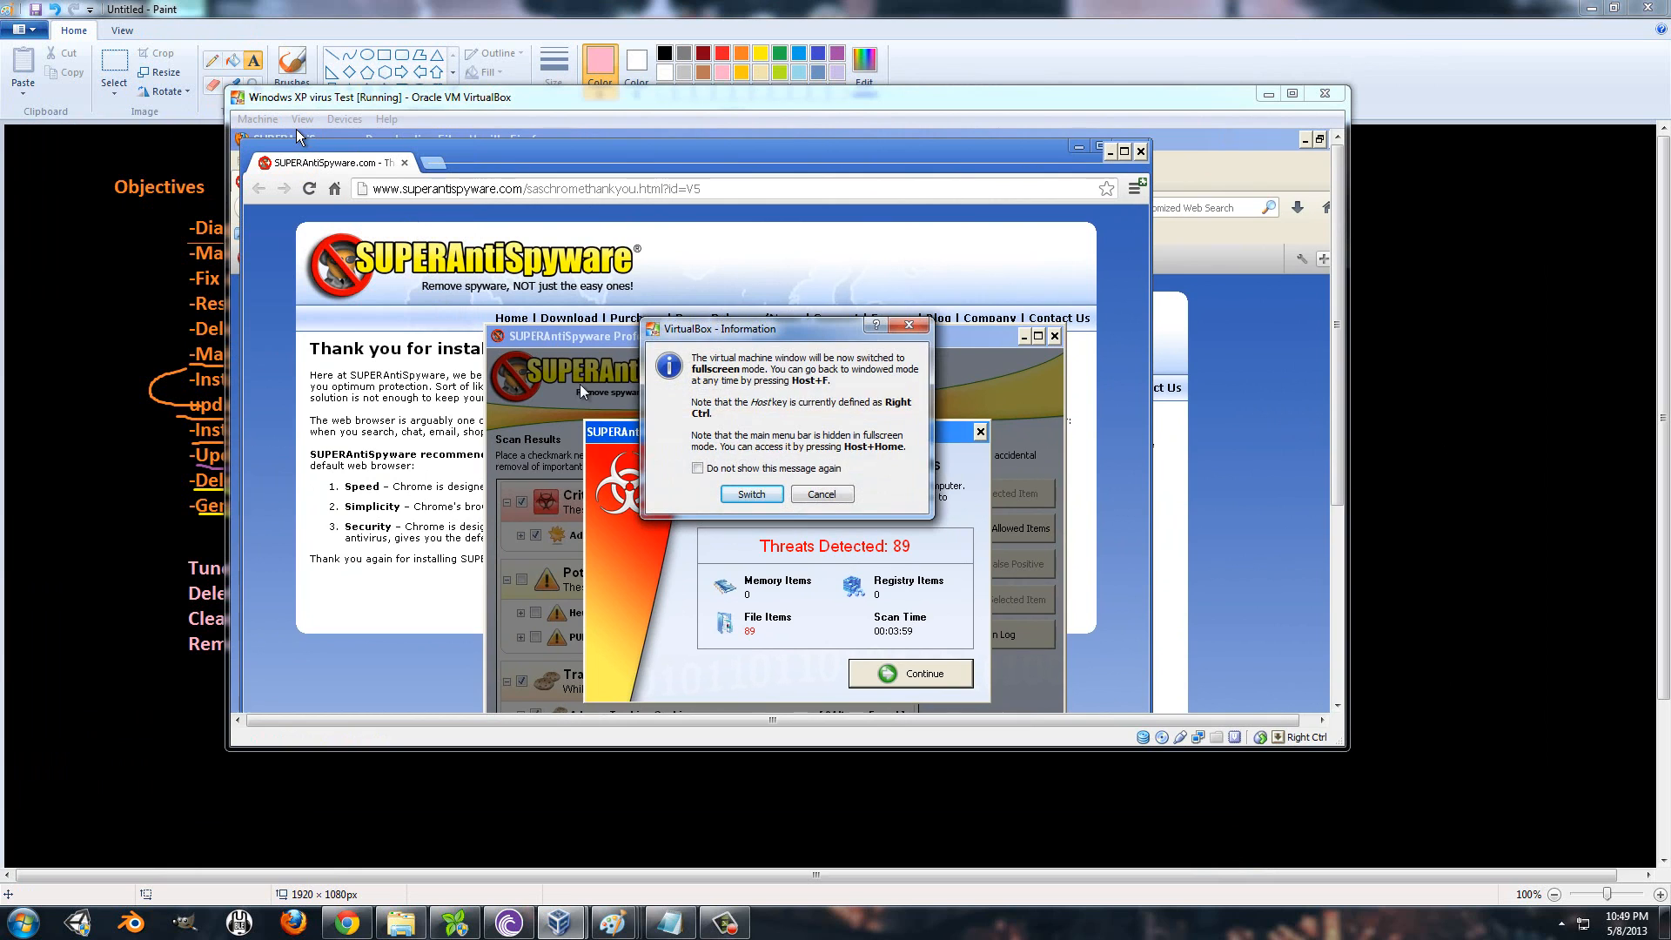
{"action": "left_click", "coordinate": [738, 493]}
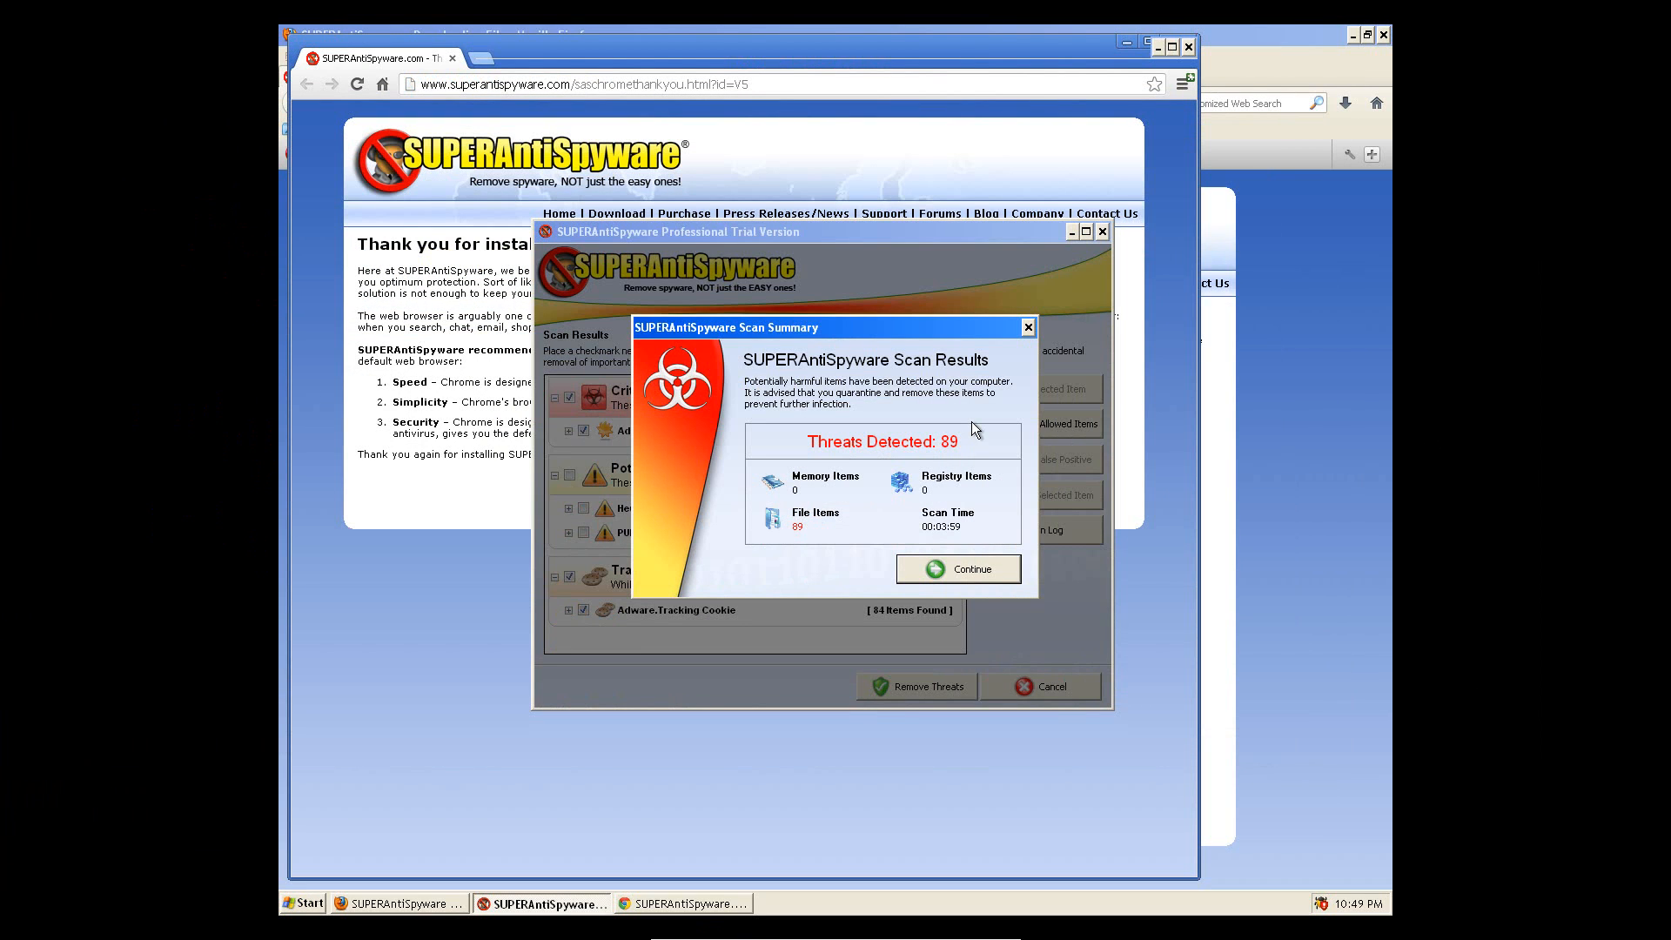
Include the Potentially Unwanted Programs group in the SUPERAntiSpyware scan results and remove all selected threats
{"action": "left_click", "coordinate": [954, 570]}
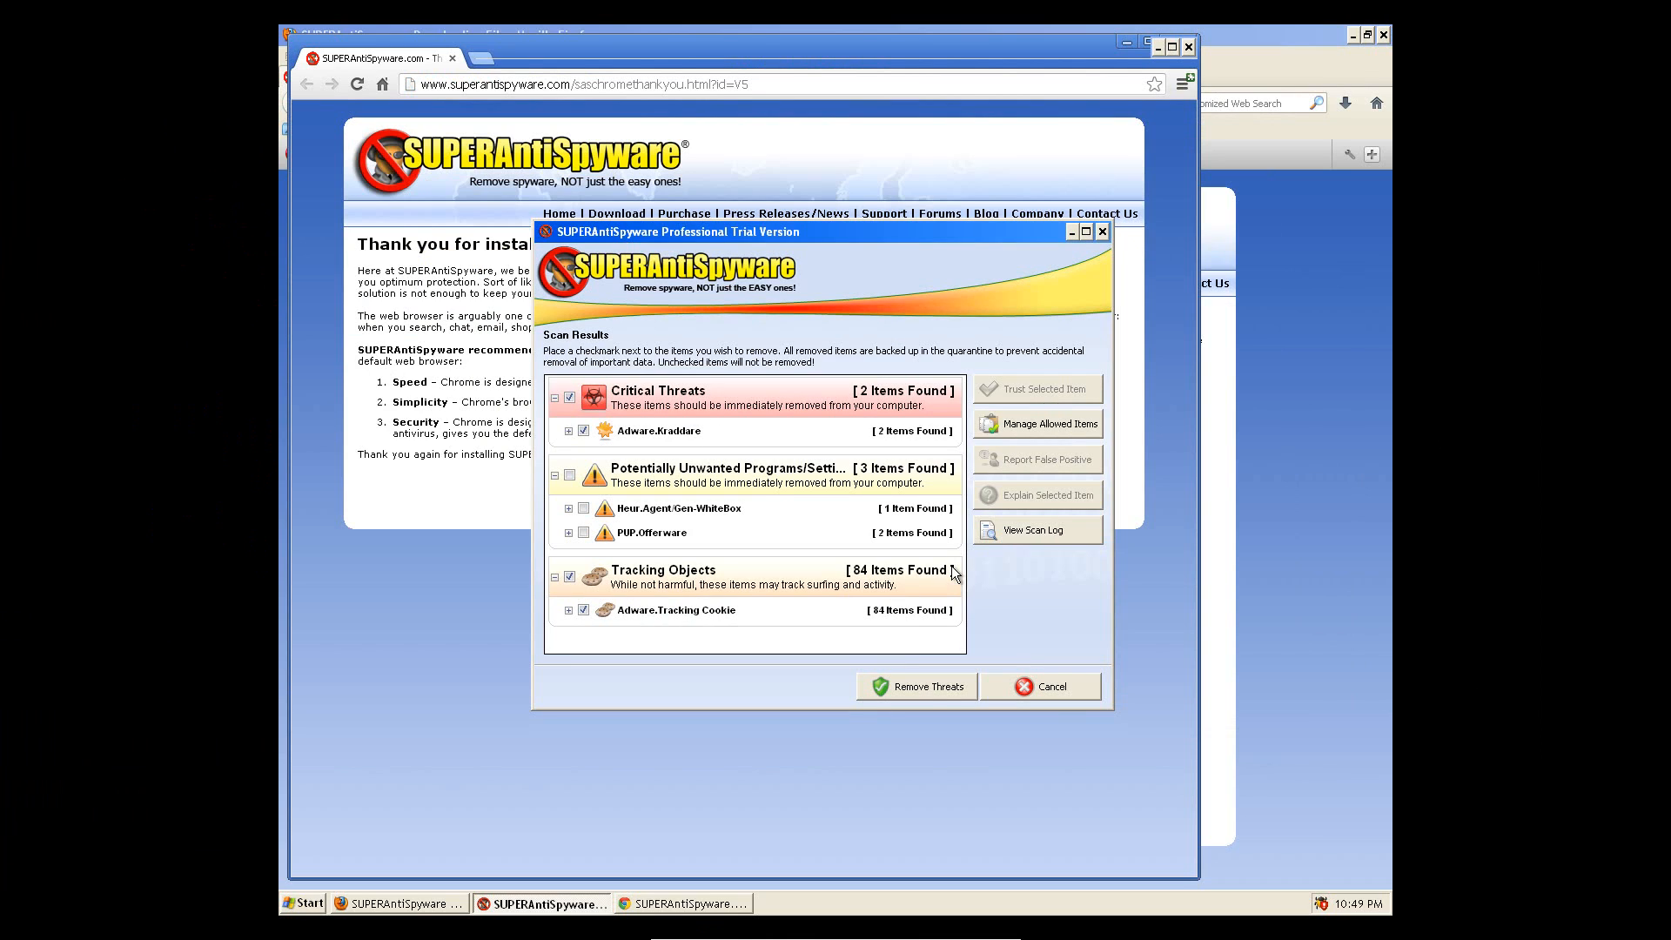
{"action": "left_click", "coordinate": [926, 688]}
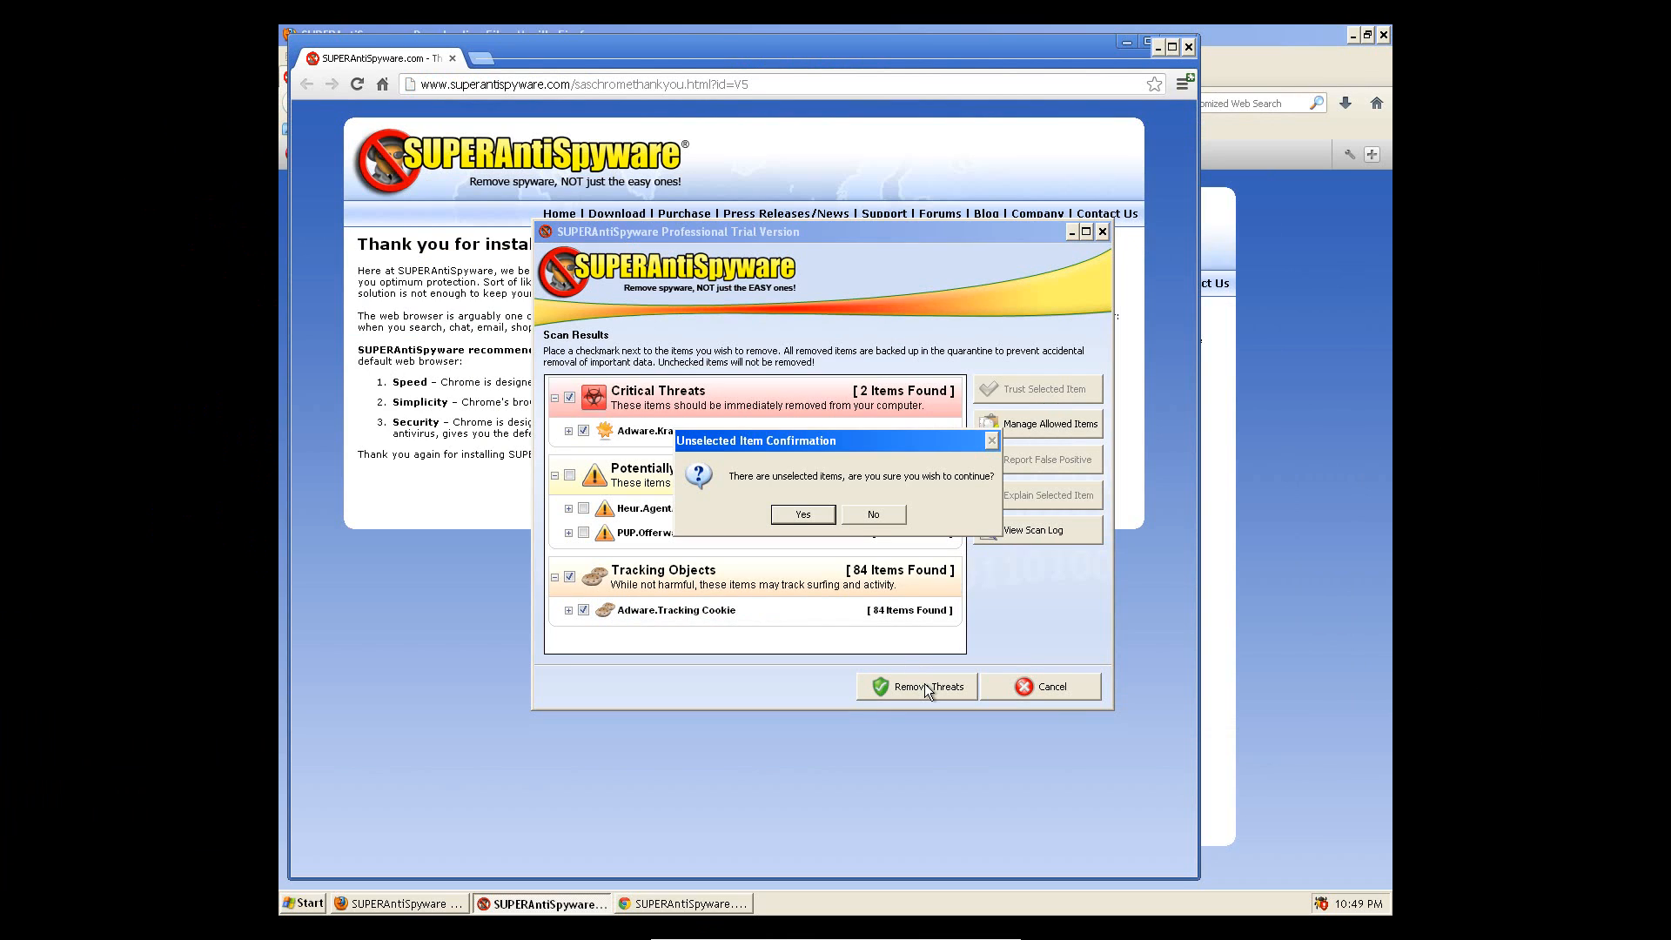
{"action": "left_click", "coordinate": [867, 507]}
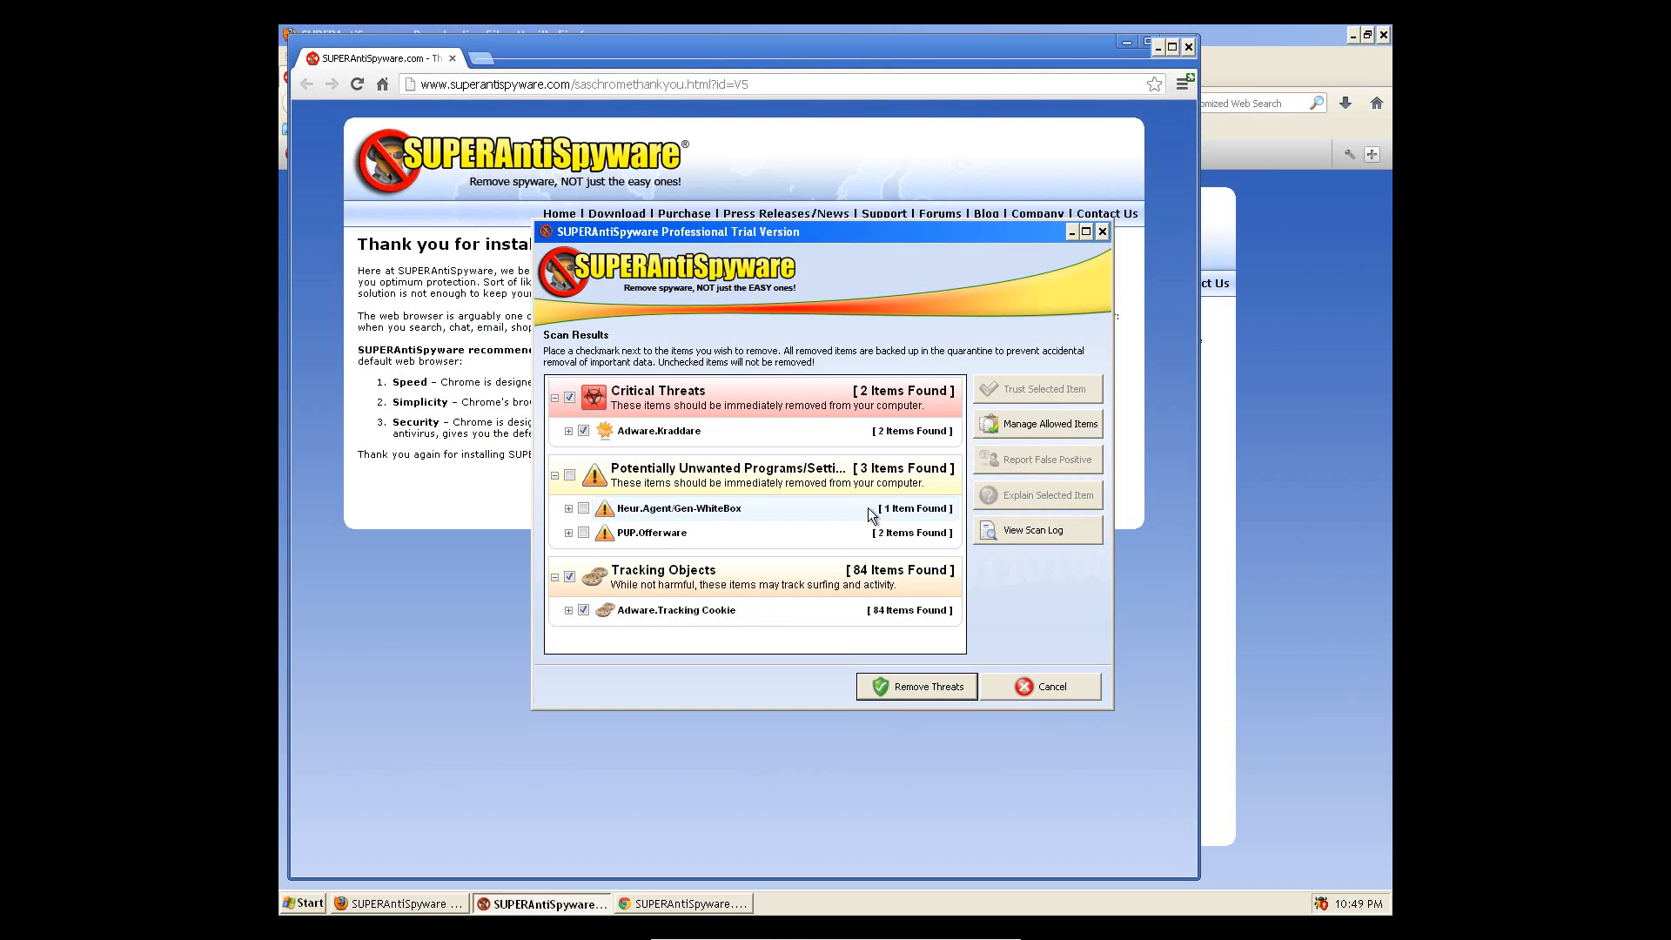
{"action": "left_click", "coordinate": [572, 476]}
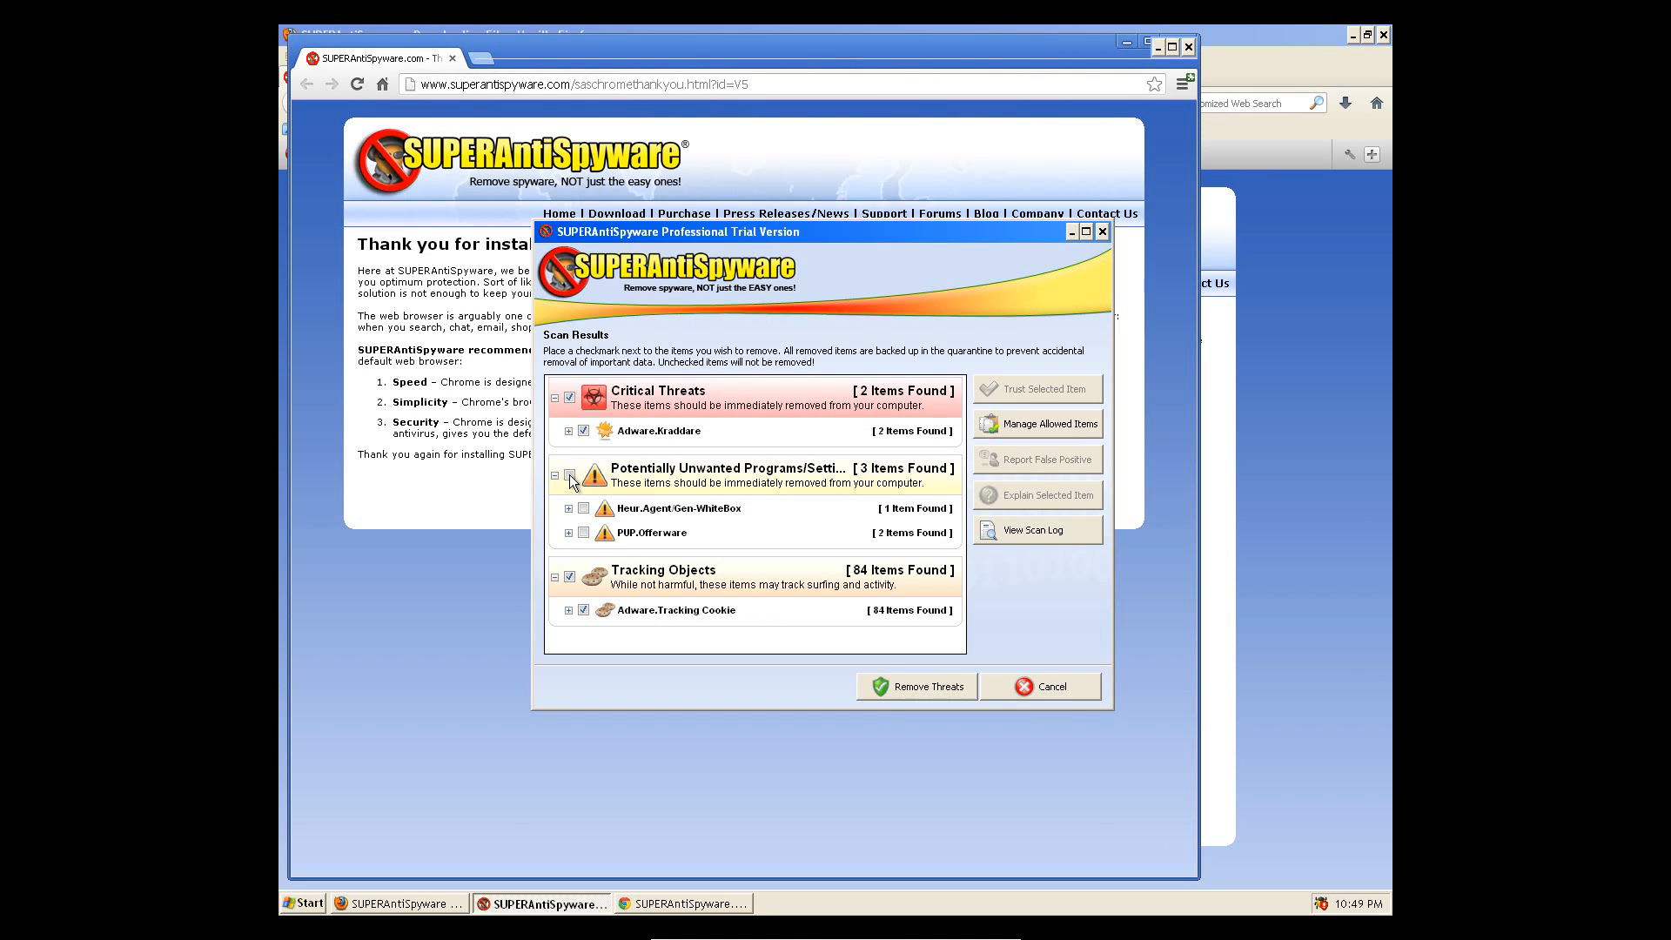
{"action": "left_click", "coordinate": [967, 689]}
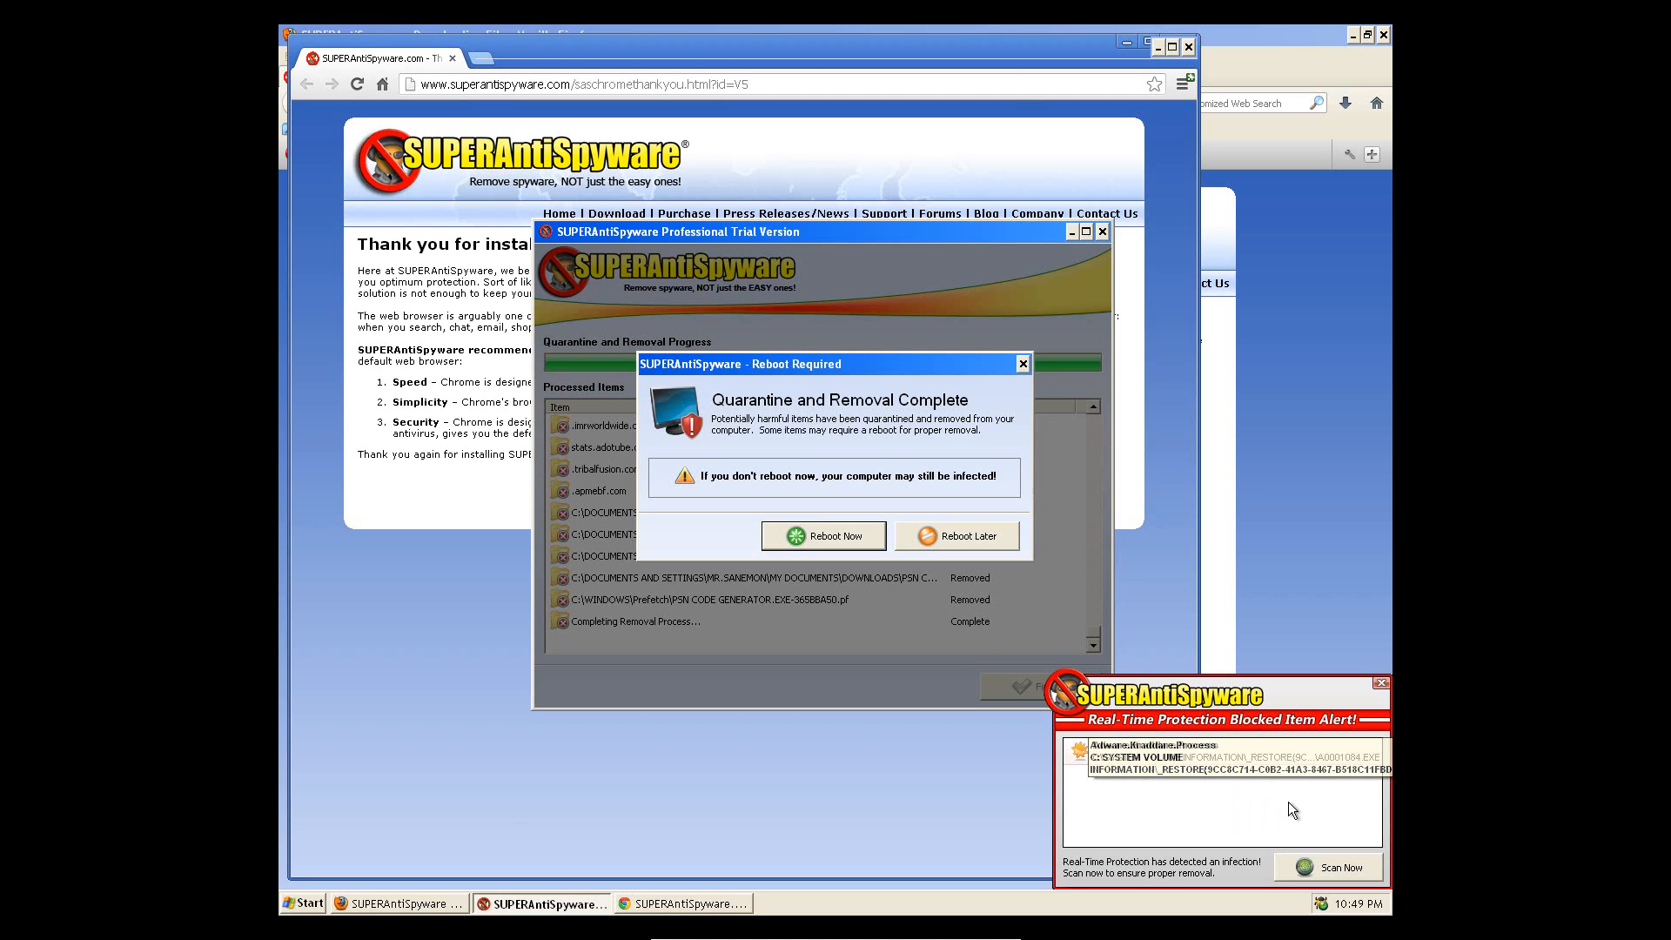
Reboot the virtual machine into Safe Mode with Networking and log on to the non-Administrator account, agreeing to work in safe mode
{"action": "left_click", "coordinate": [836, 536]}
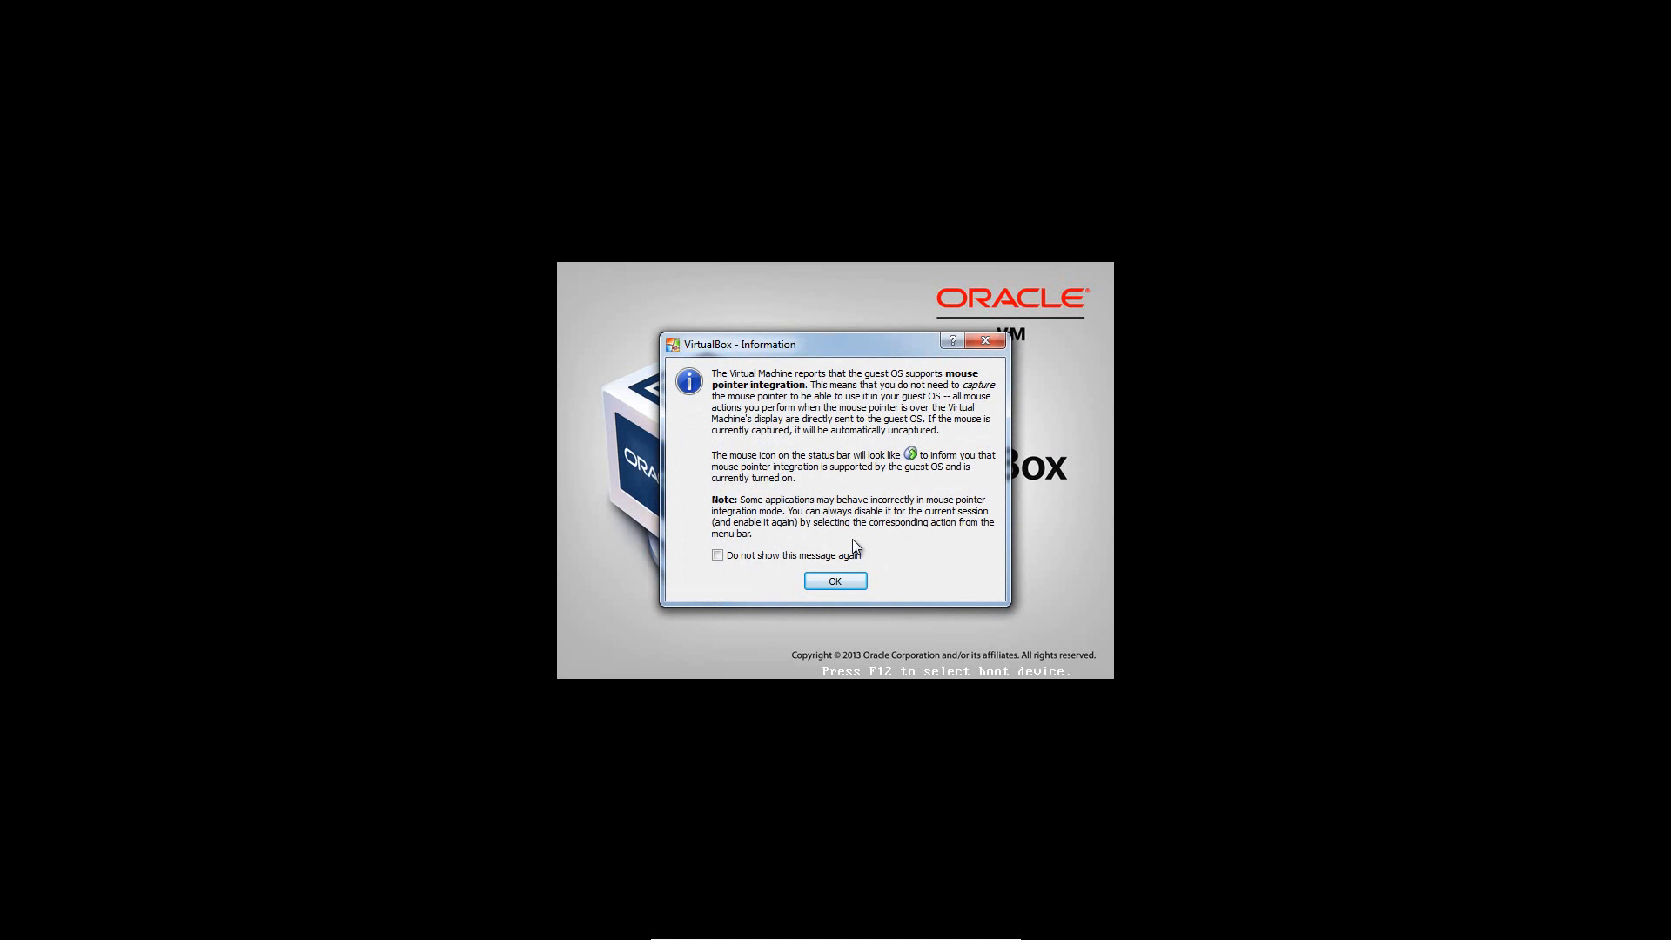
{"action": "key", "text": "Return"}
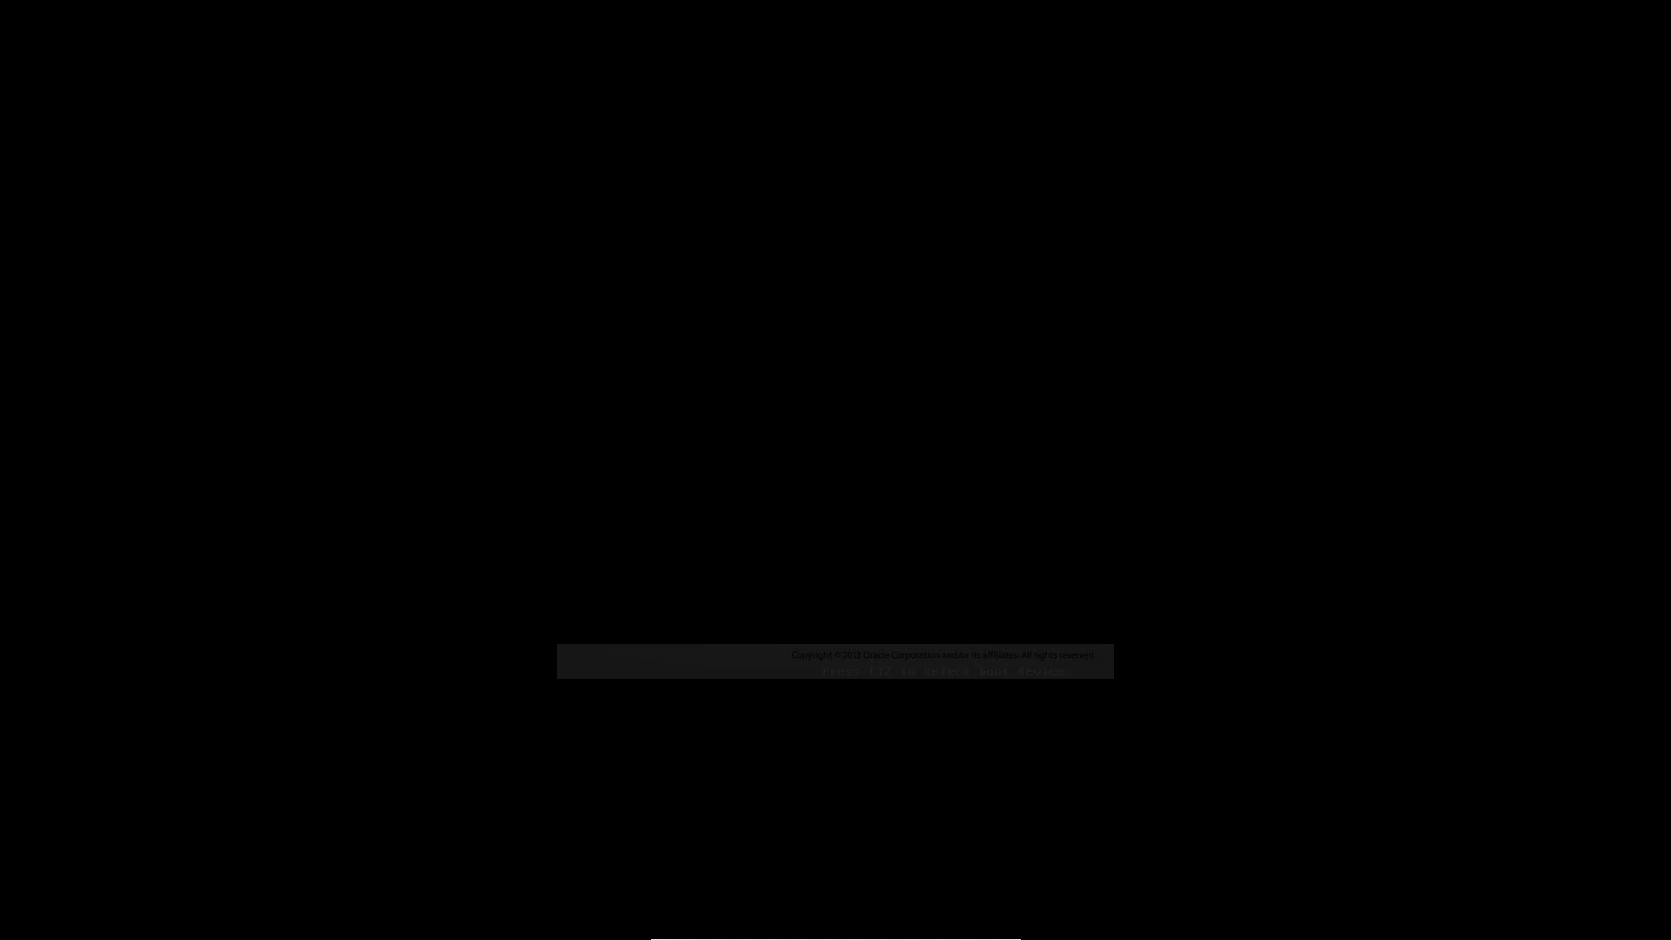
{"action": "key", "text": "Down"}
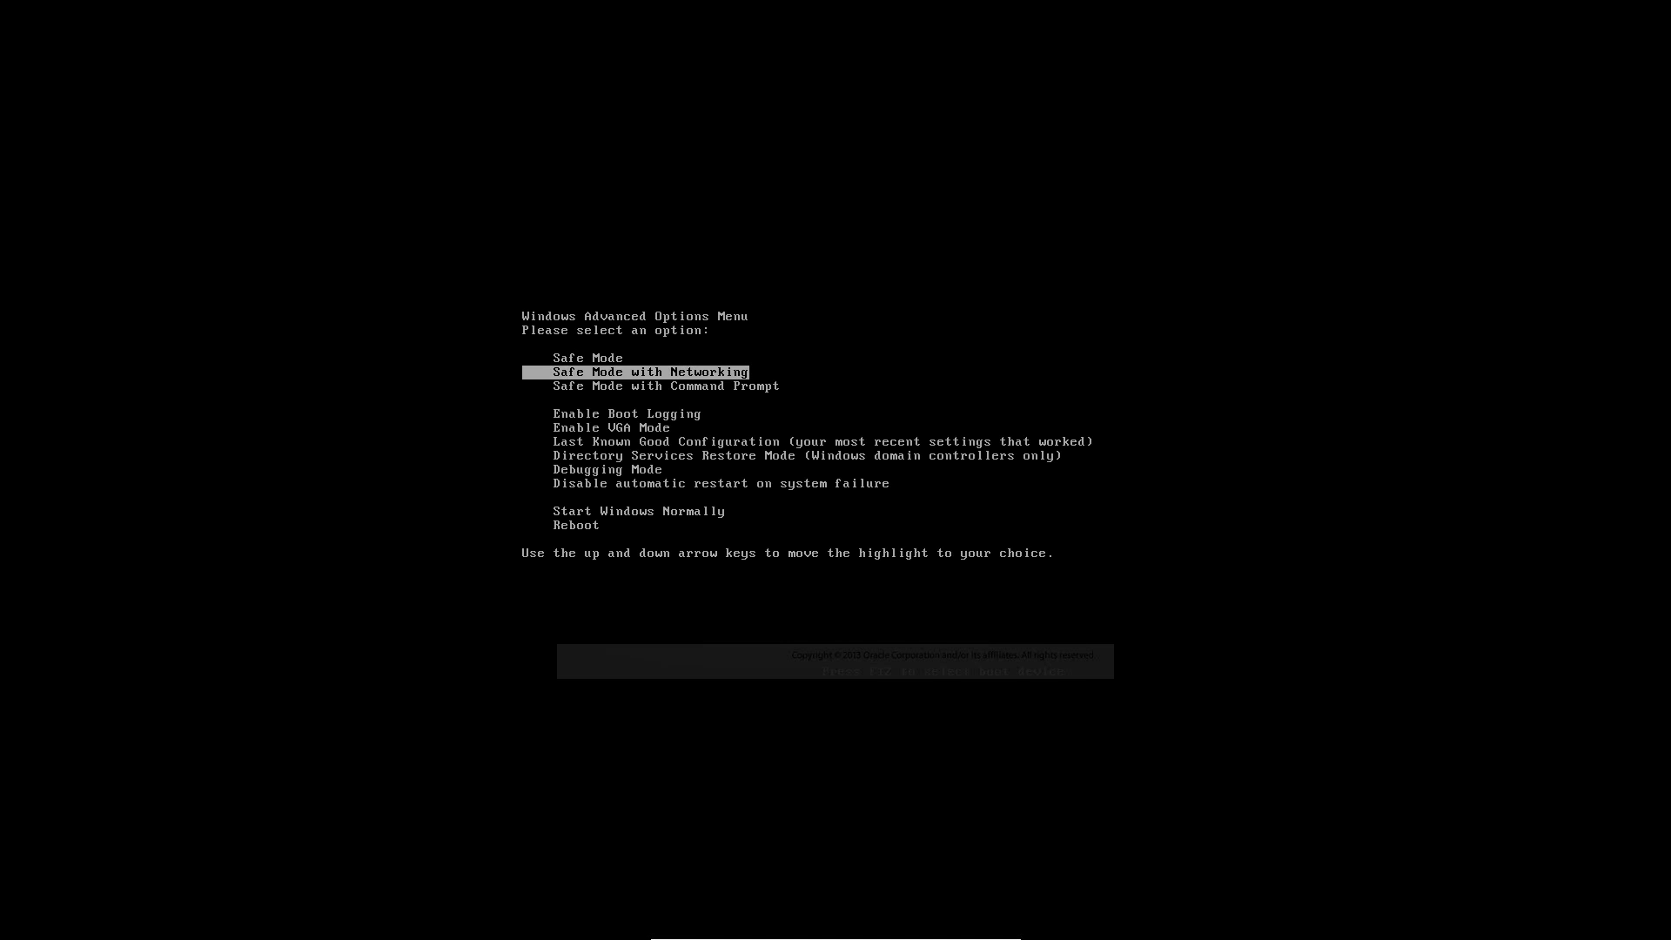
{"action": "key", "text": "Return"}
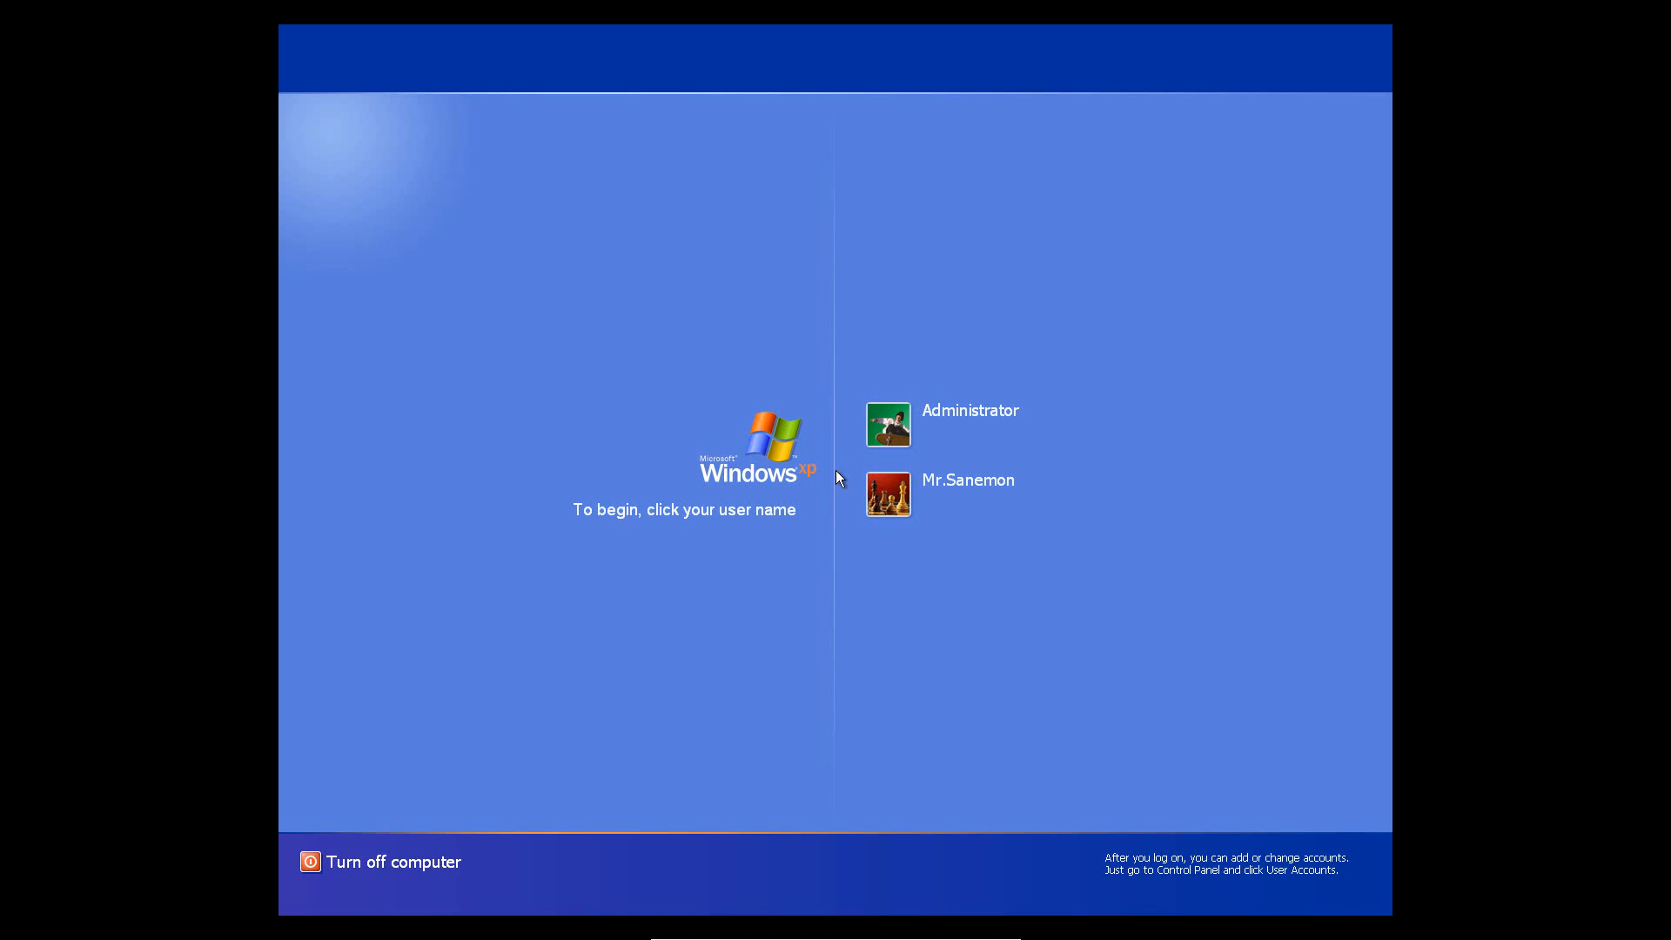
{"action": "left_click", "coordinate": [943, 492]}
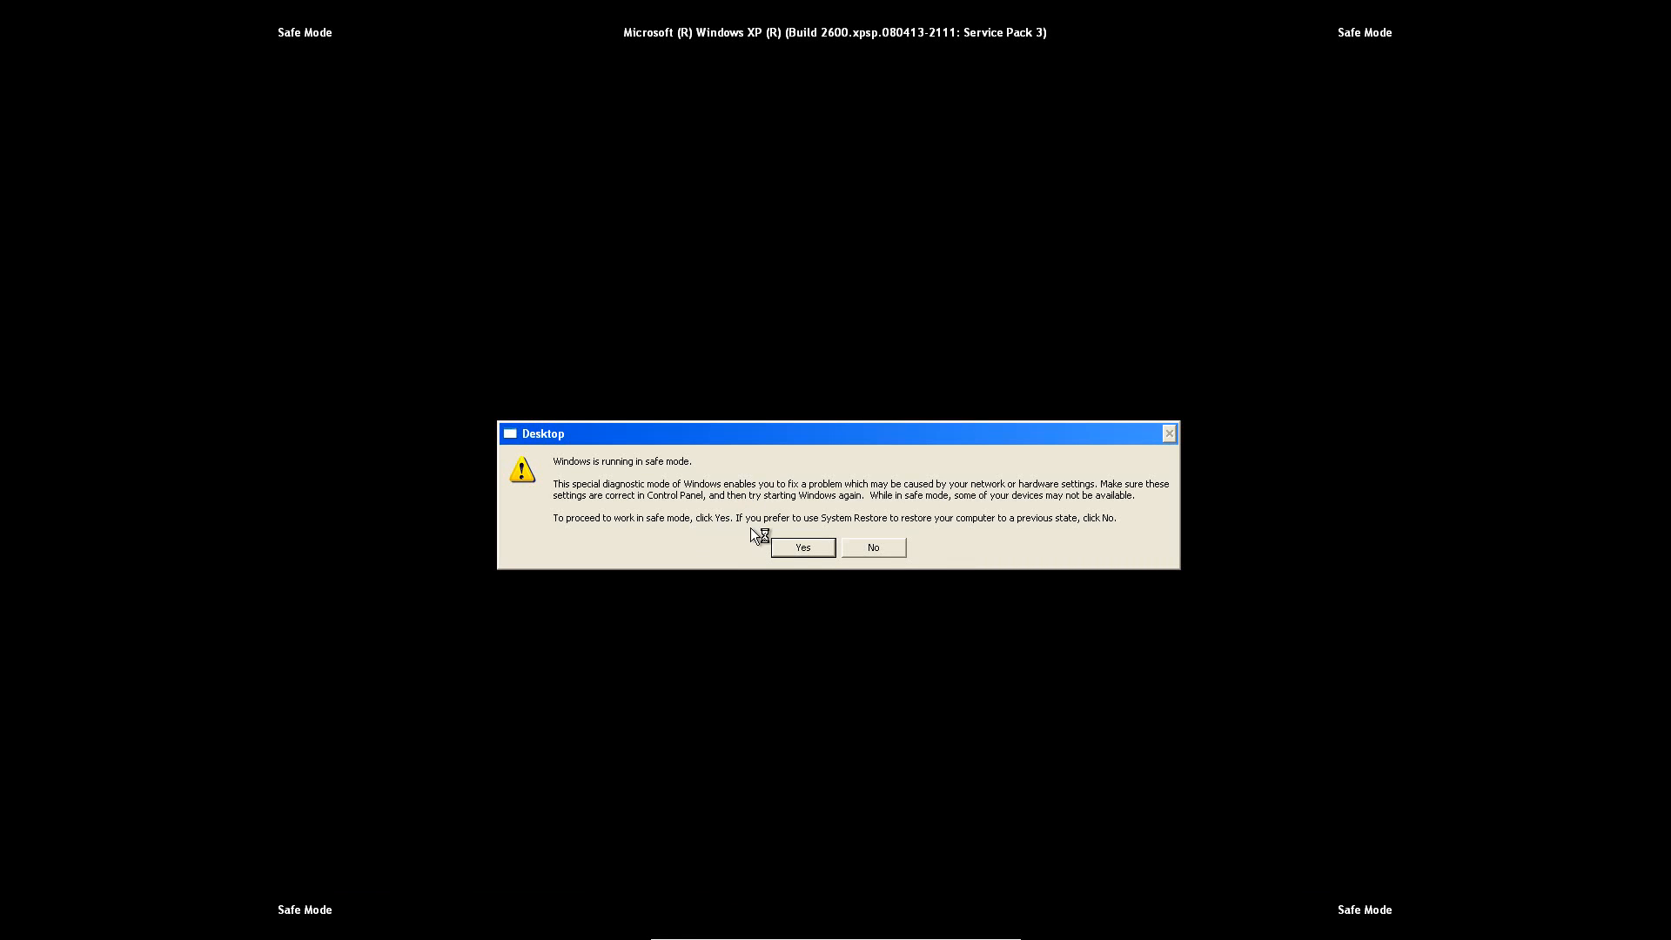
{"action": "left_click", "coordinate": [802, 548]}
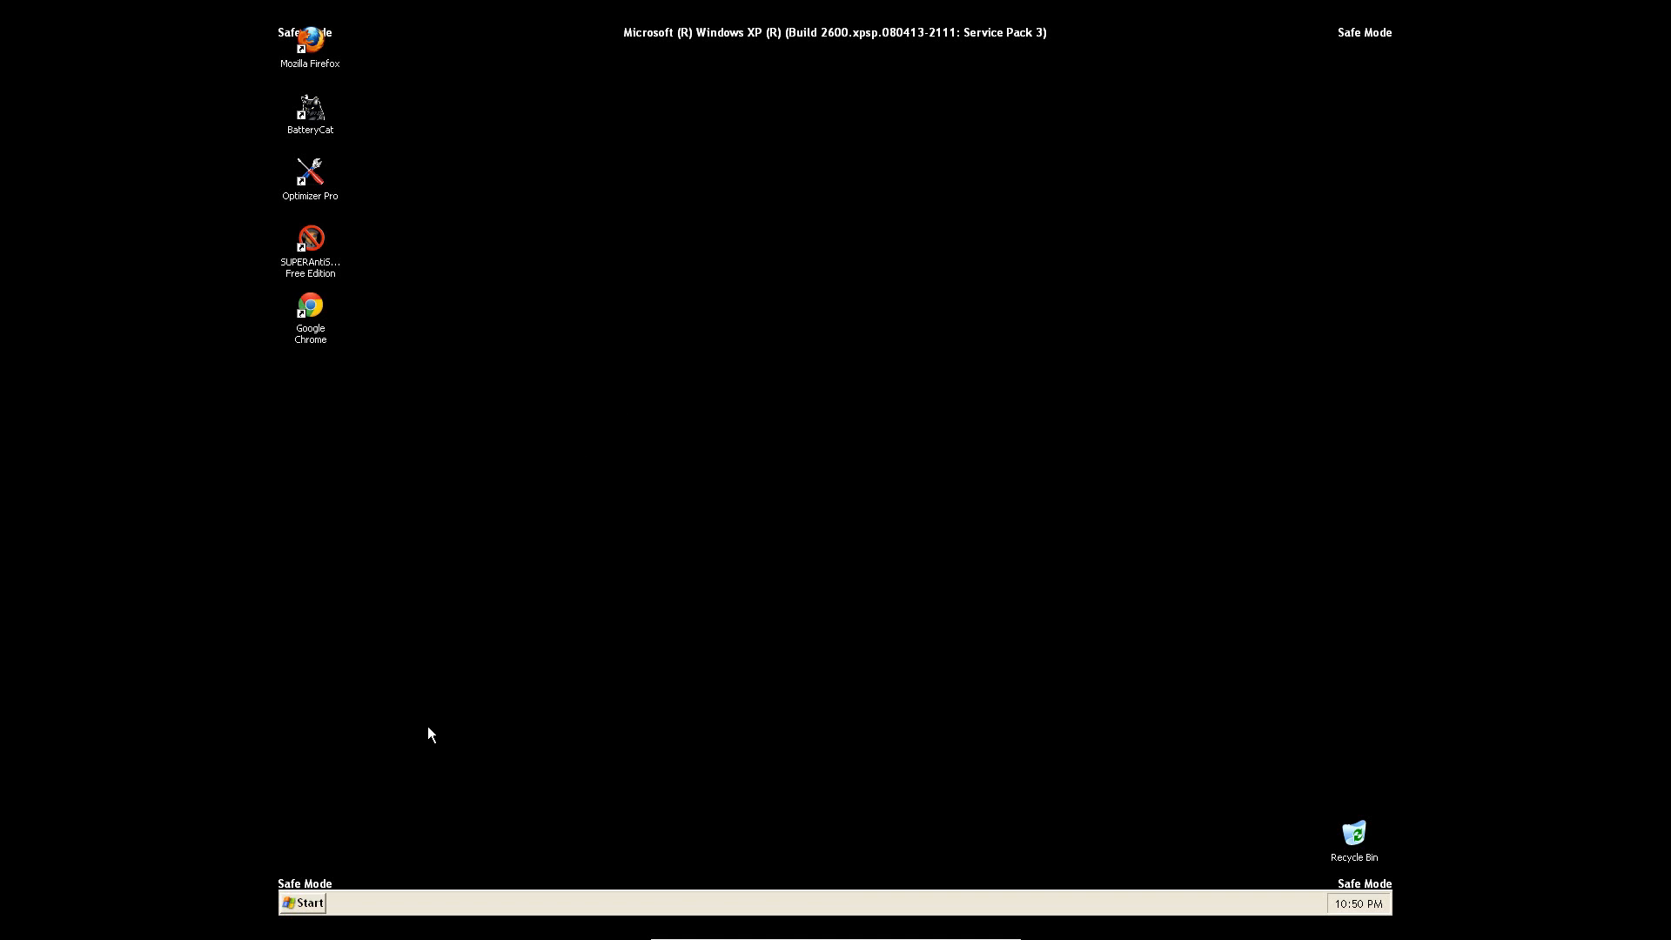
Open Mozilla Firefox, dismiss the default browser question and search the web for "malware bytes"
{"action": "left_click", "coordinate": [303, 905]}
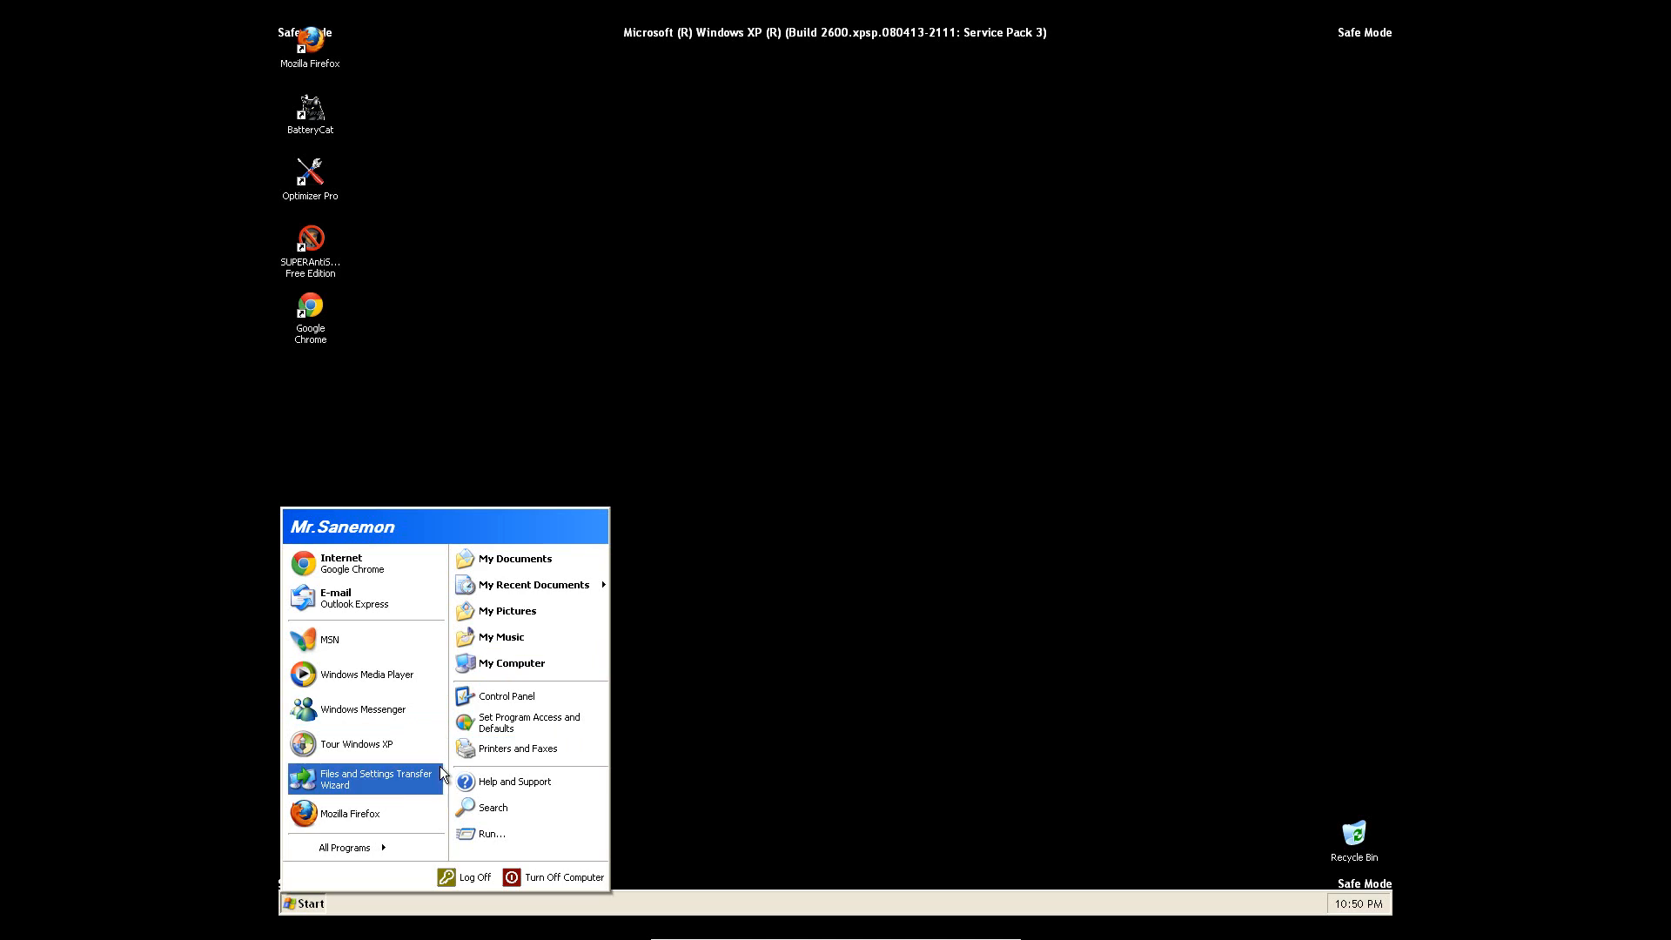
{"action": "left_click", "coordinate": [390, 813]}
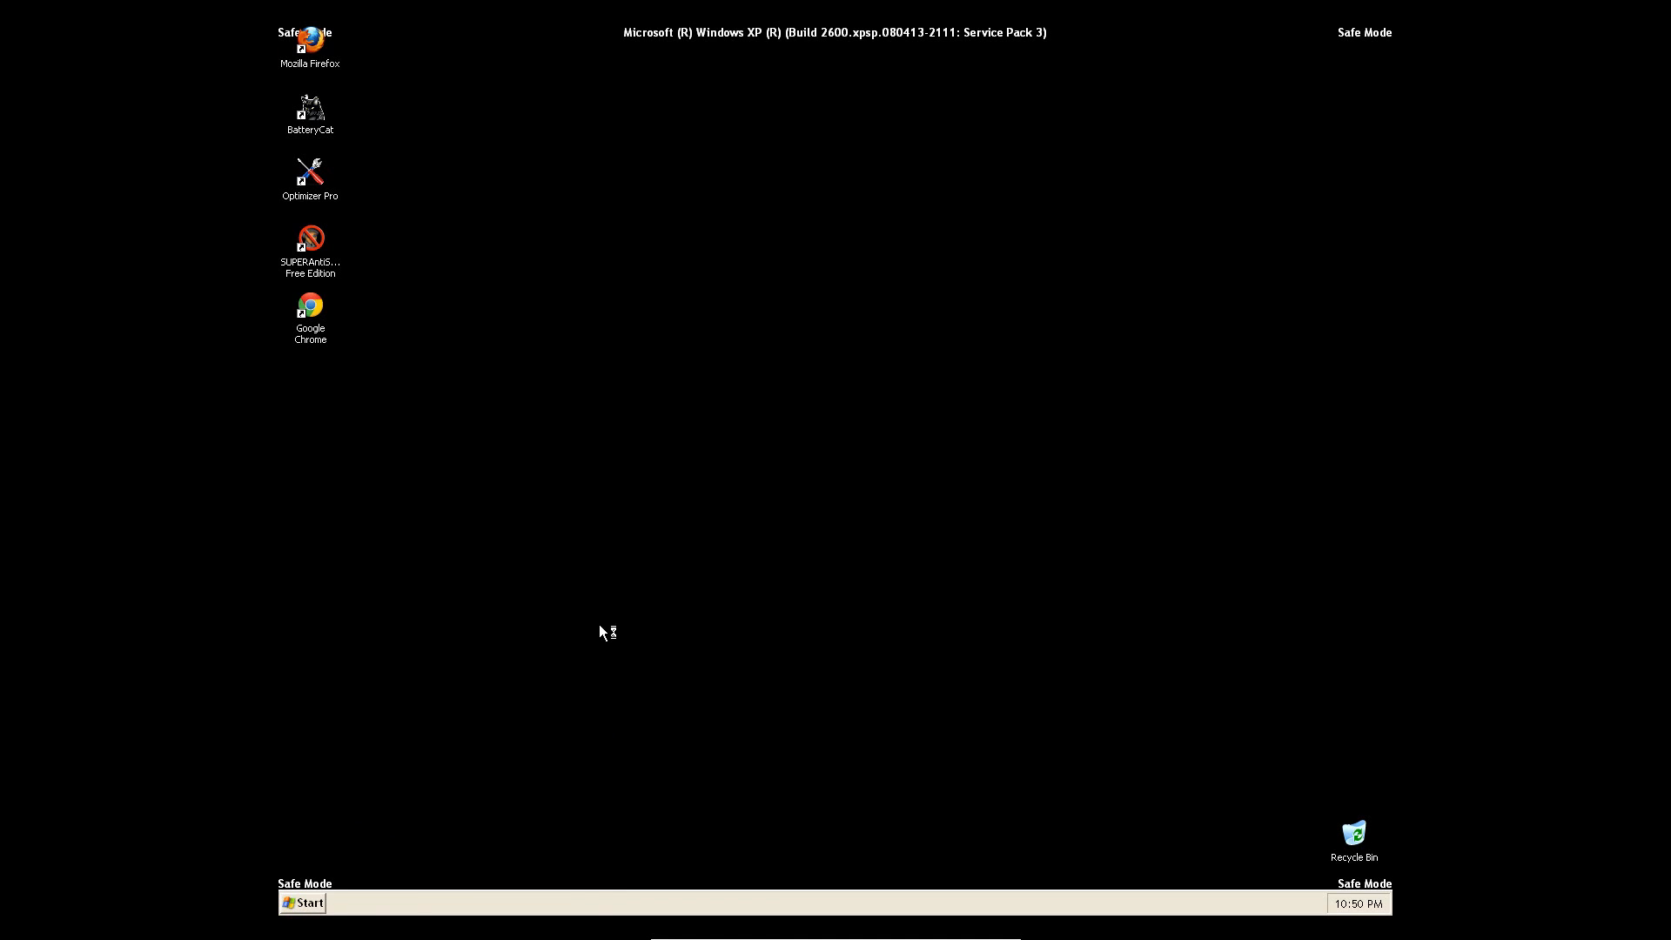
{"action": "key", "text": "Return"}
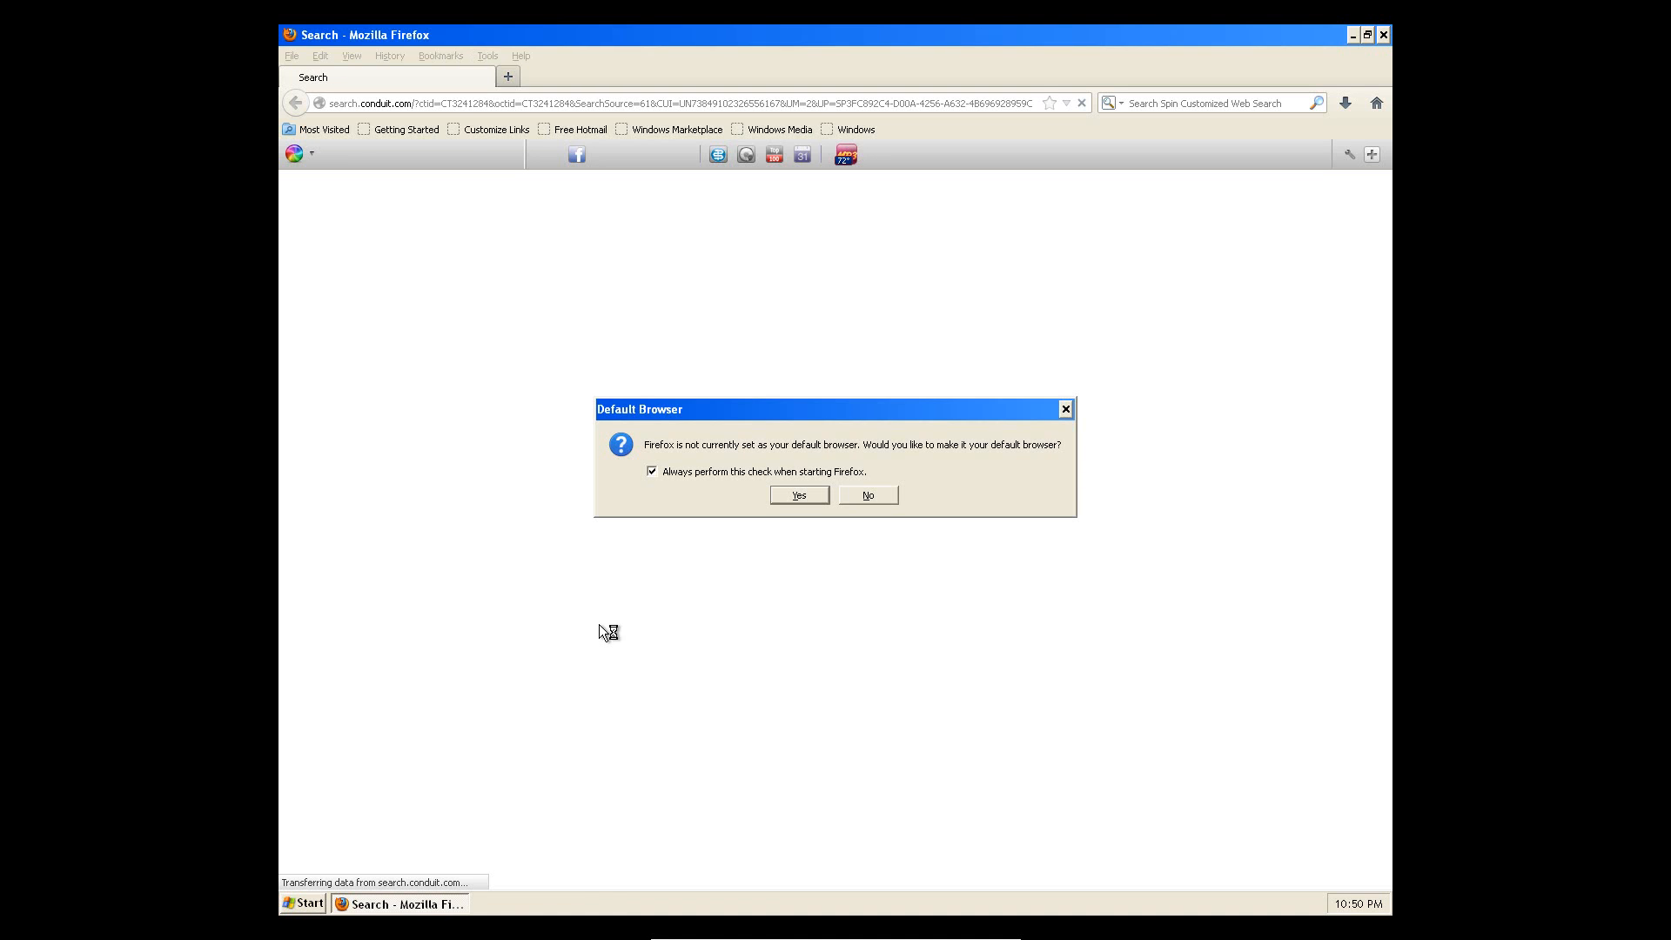
{"action": "left_click", "coordinate": [777, 97]}
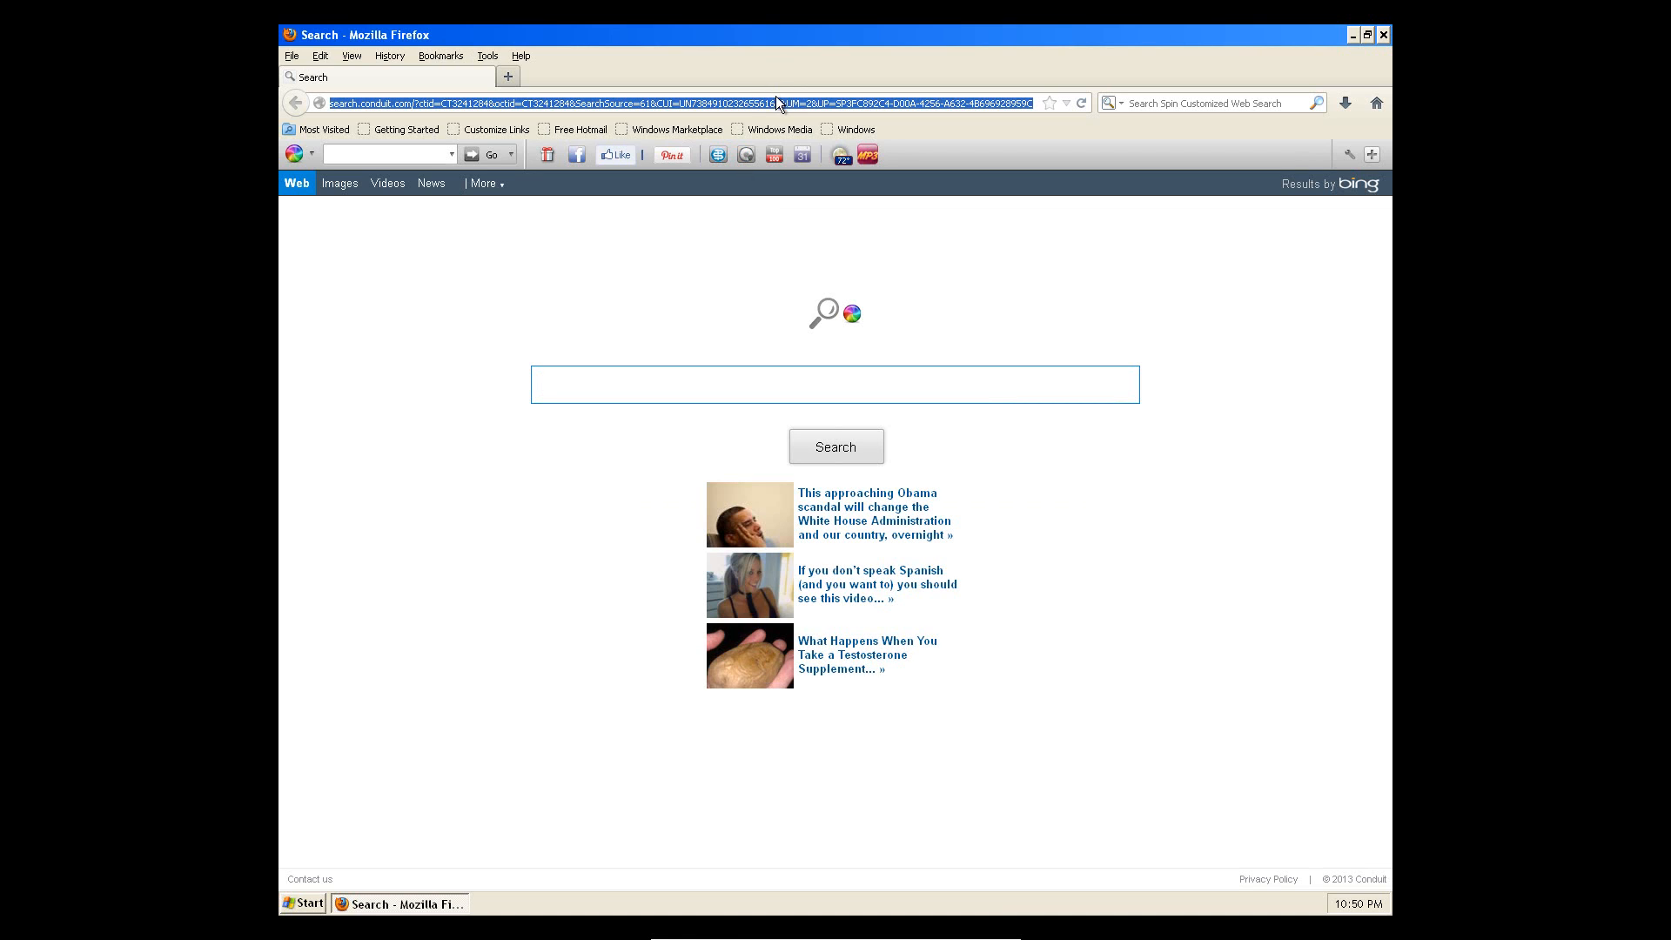
{"action": "type", "text": "malware b"}
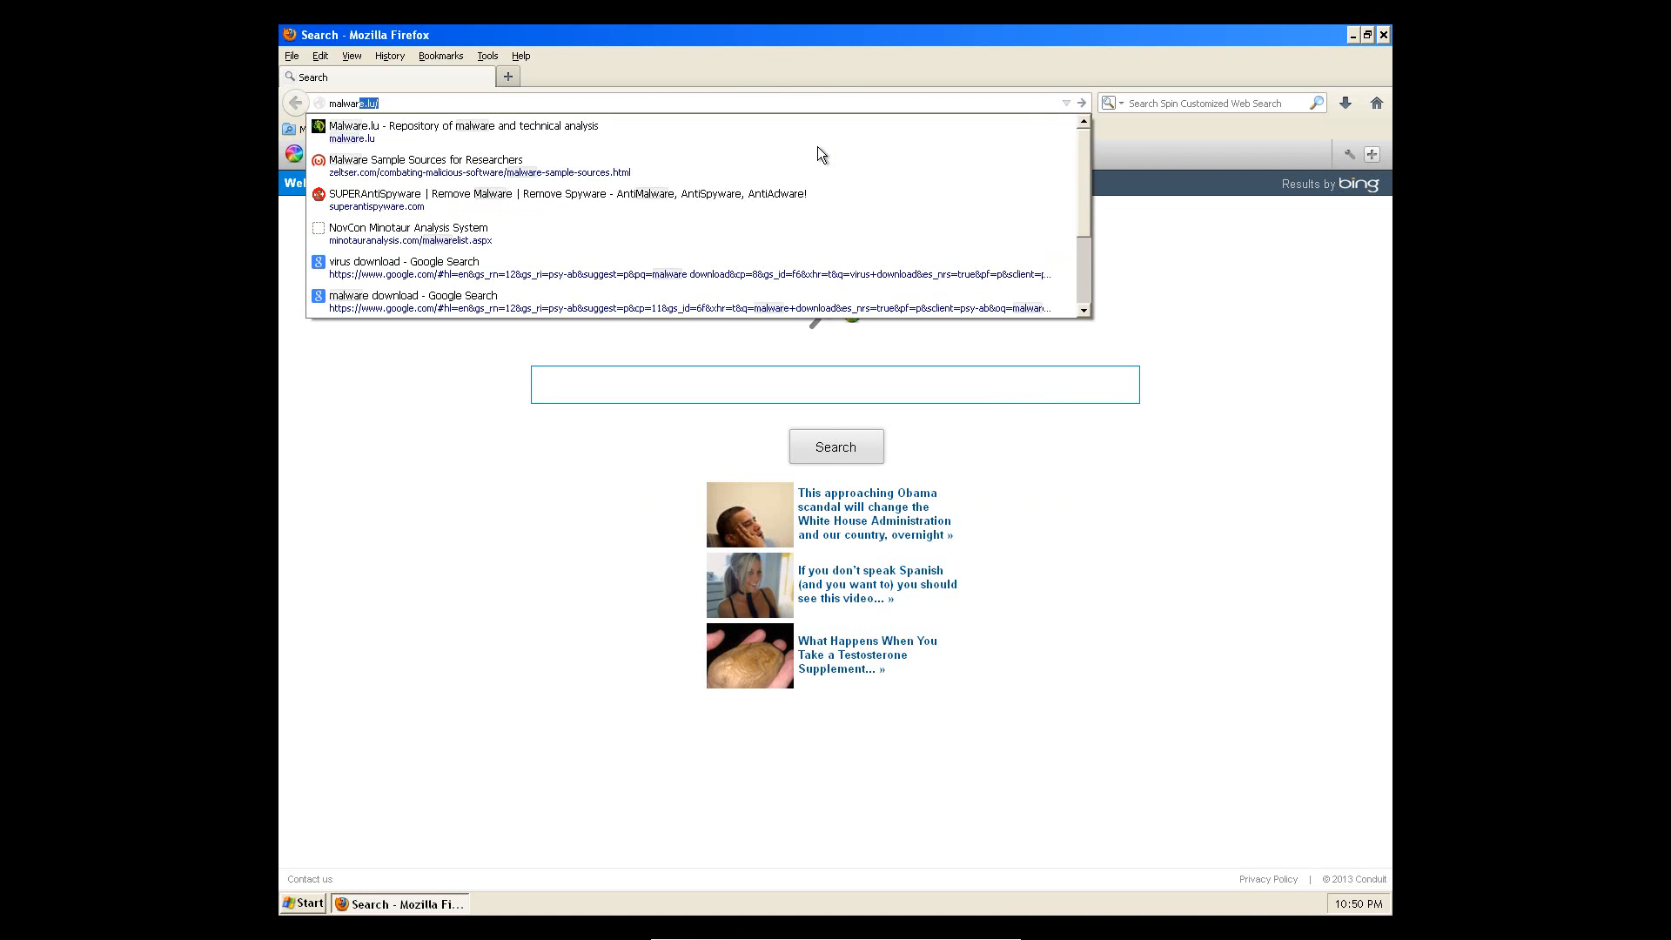
{"action": "type", "text": "ytes"}
{"action": "key", "text": "Return"}
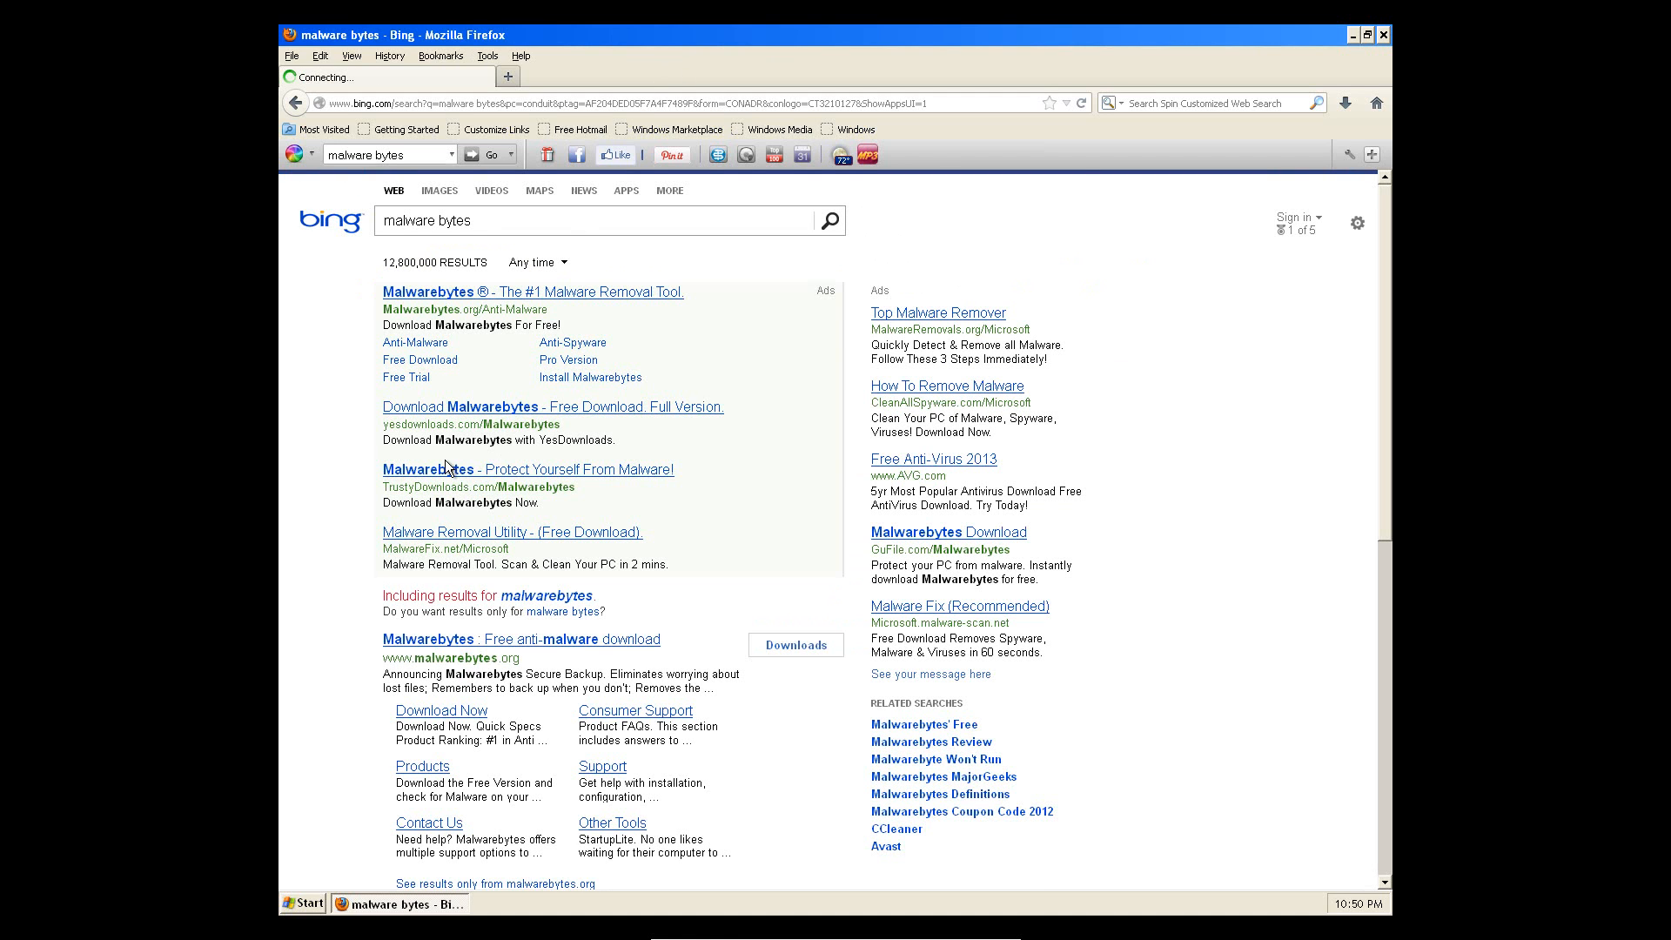
Download the free Malwarebytes Anti-Malware from malwarebytes.org through CNET and save mbam-setup-1.75.0.1300.exe
{"action": "left_click", "coordinate": [549, 596]}
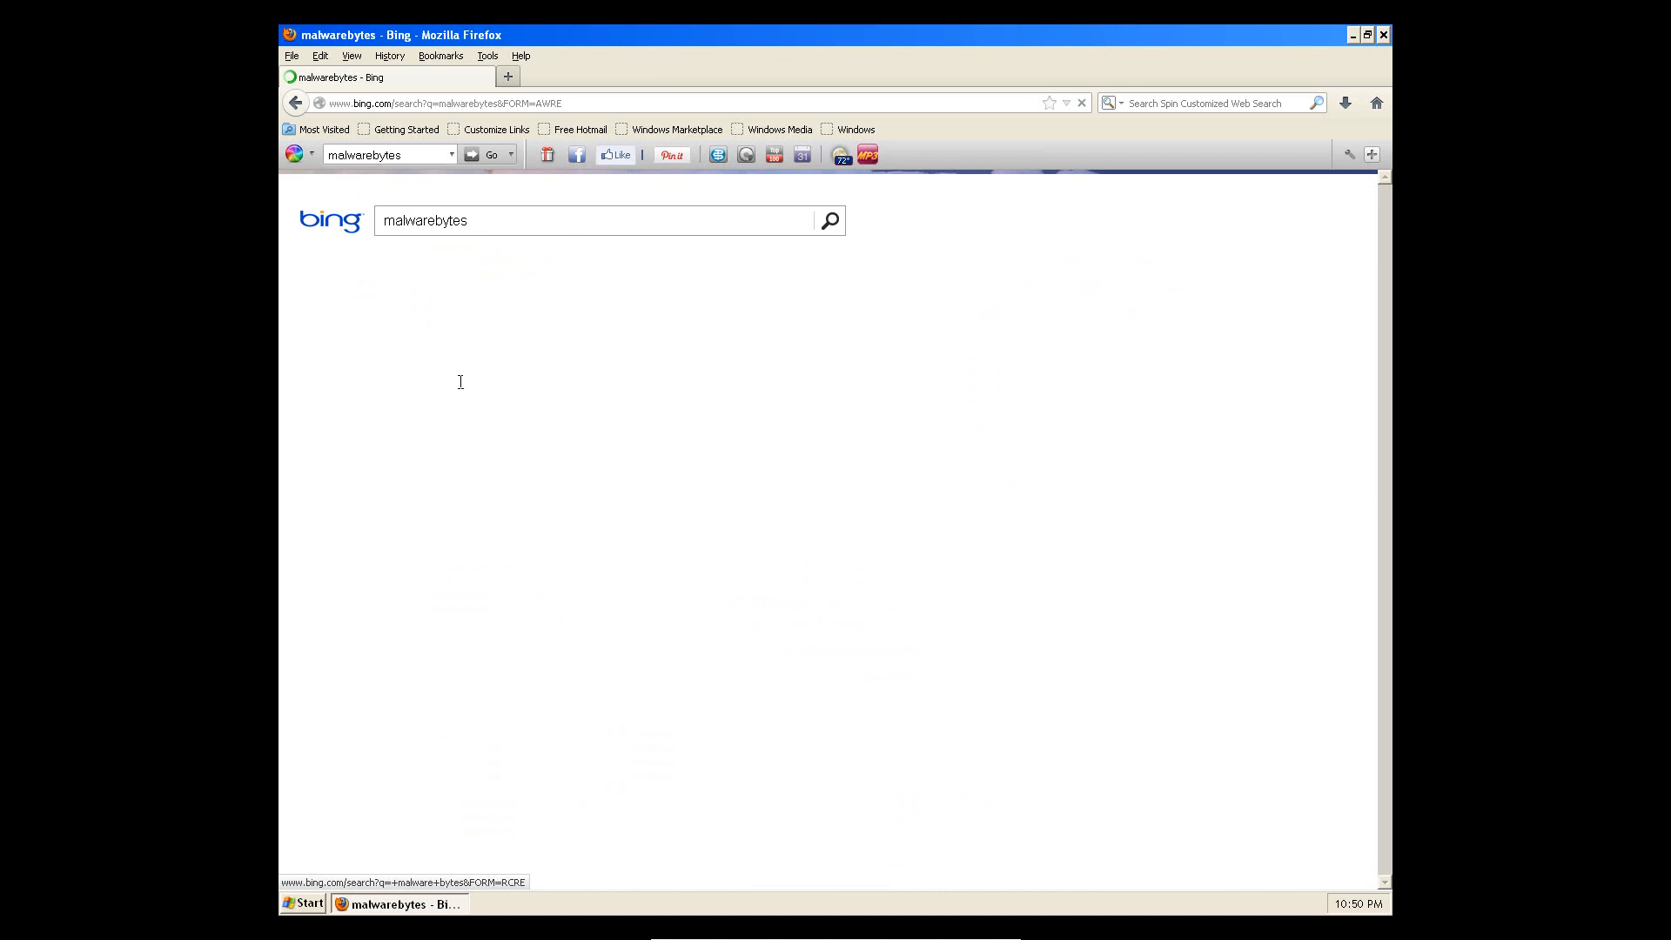
{"action": "left_click", "coordinate": [515, 411]}
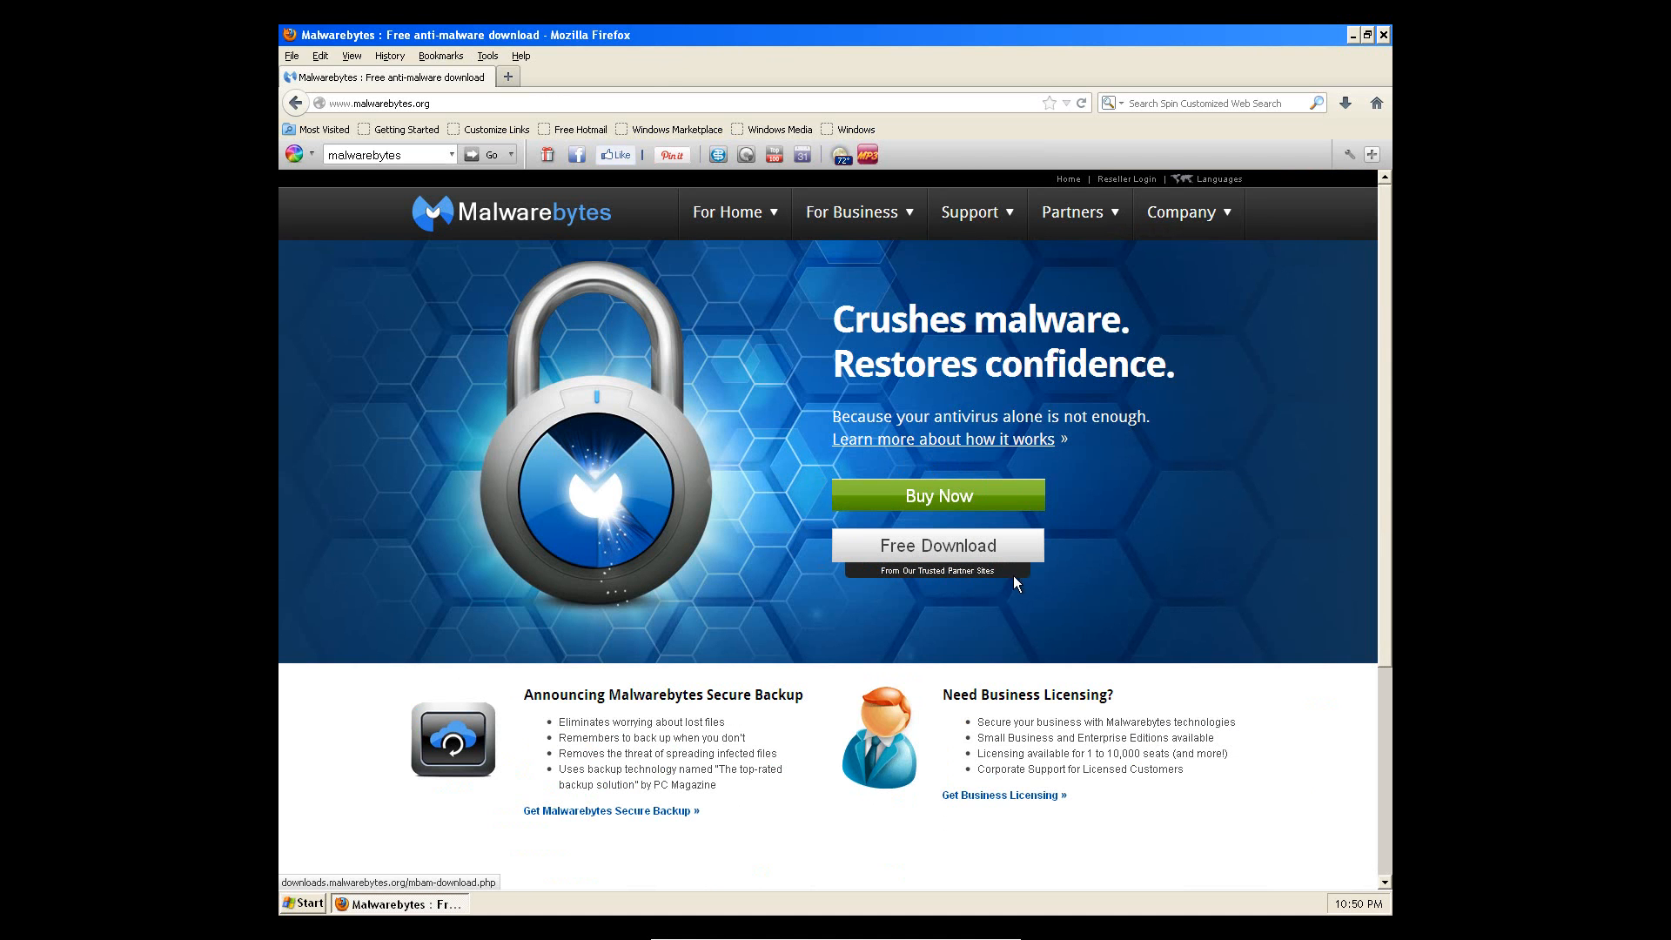
{"action": "left_click", "coordinate": [983, 554]}
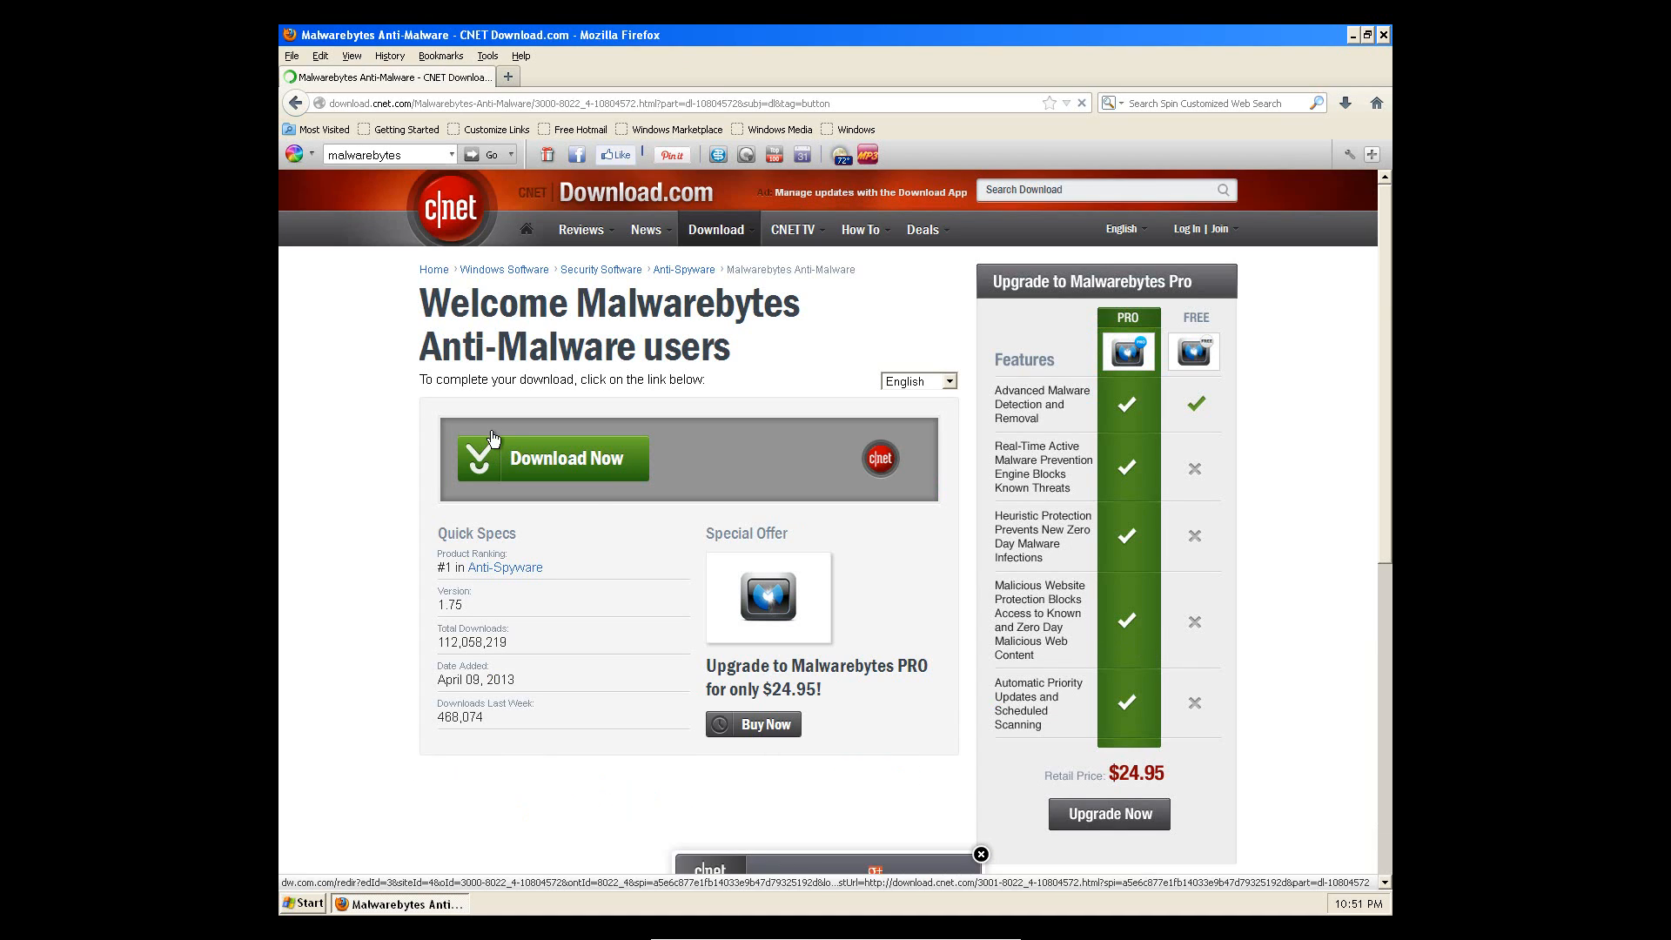
{"action": "left_click", "coordinate": [590, 450]}
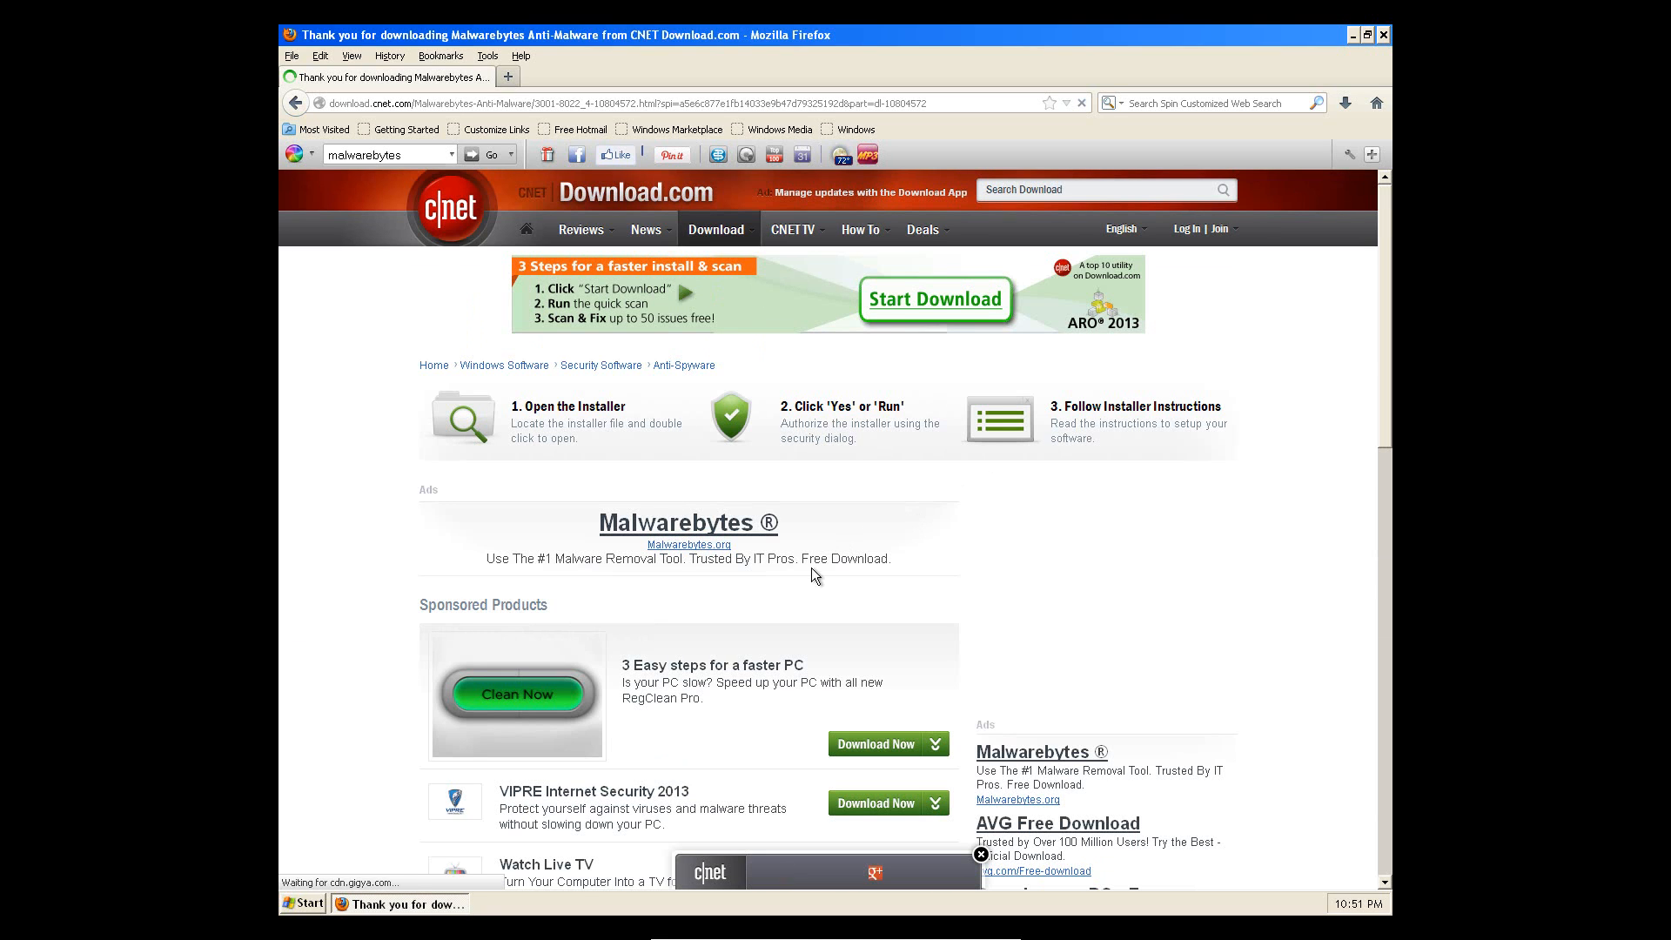
{"action": "scroll", "coordinate": [719, 694], "scroll_direction": "down", "scroll_amount": 11}
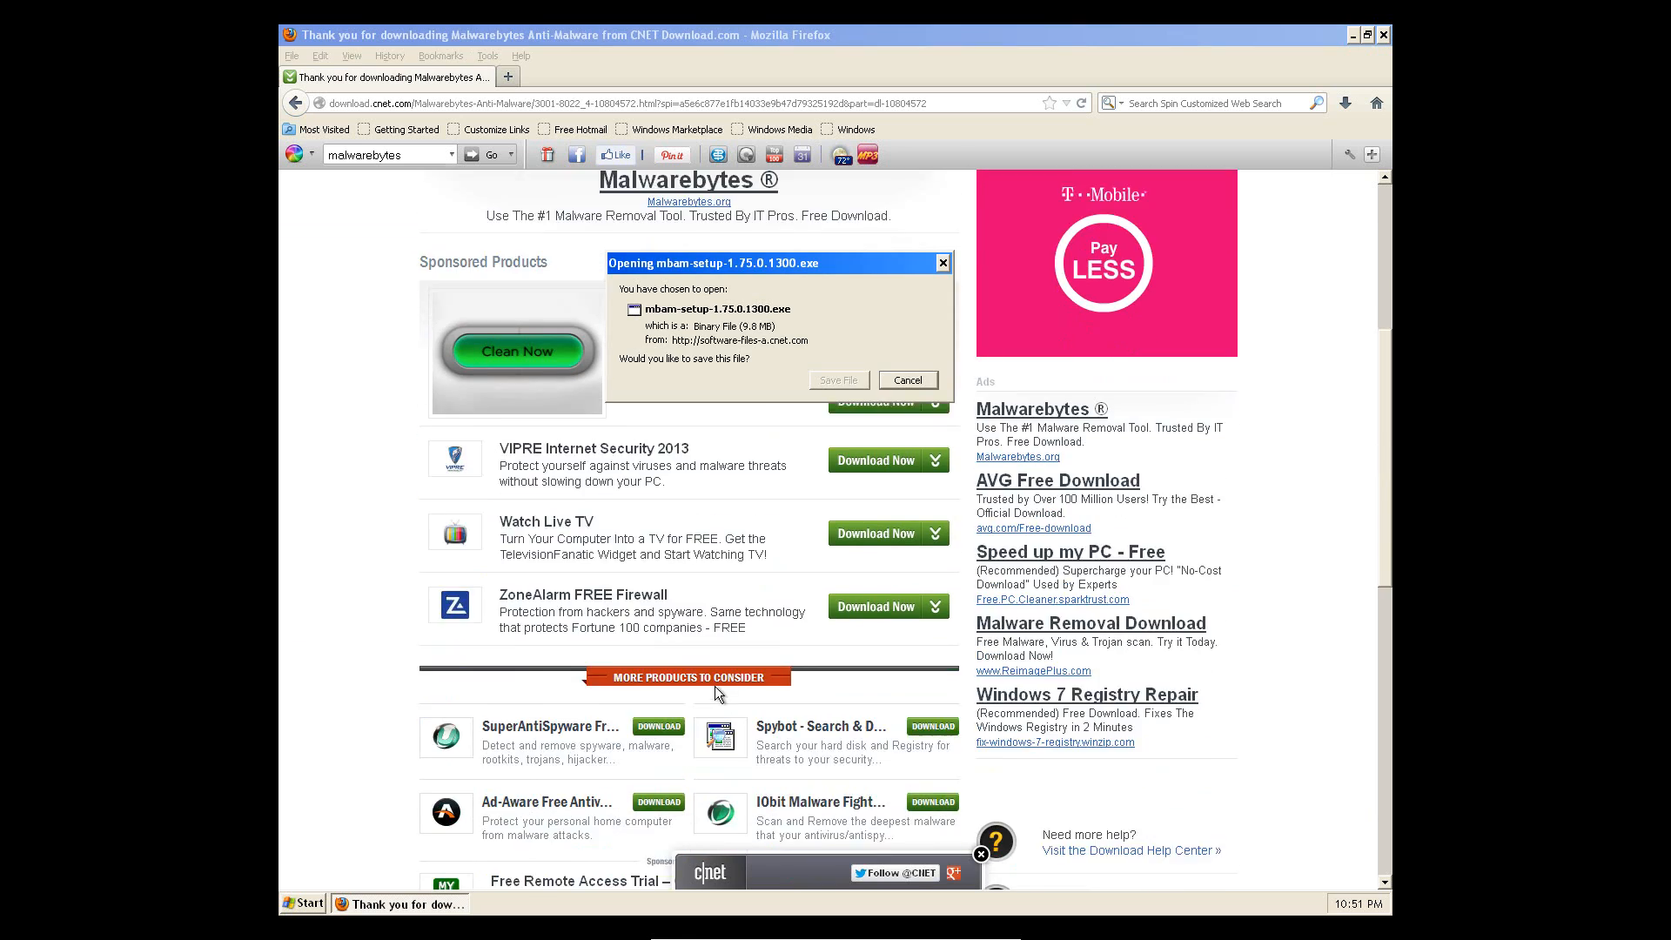
{"action": "scroll", "coordinate": [727, 653], "scroll_direction": "up", "scroll_amount": 8}
{"action": "scroll", "coordinate": [822, 333], "scroll_direction": "up", "scroll_amount": 4}
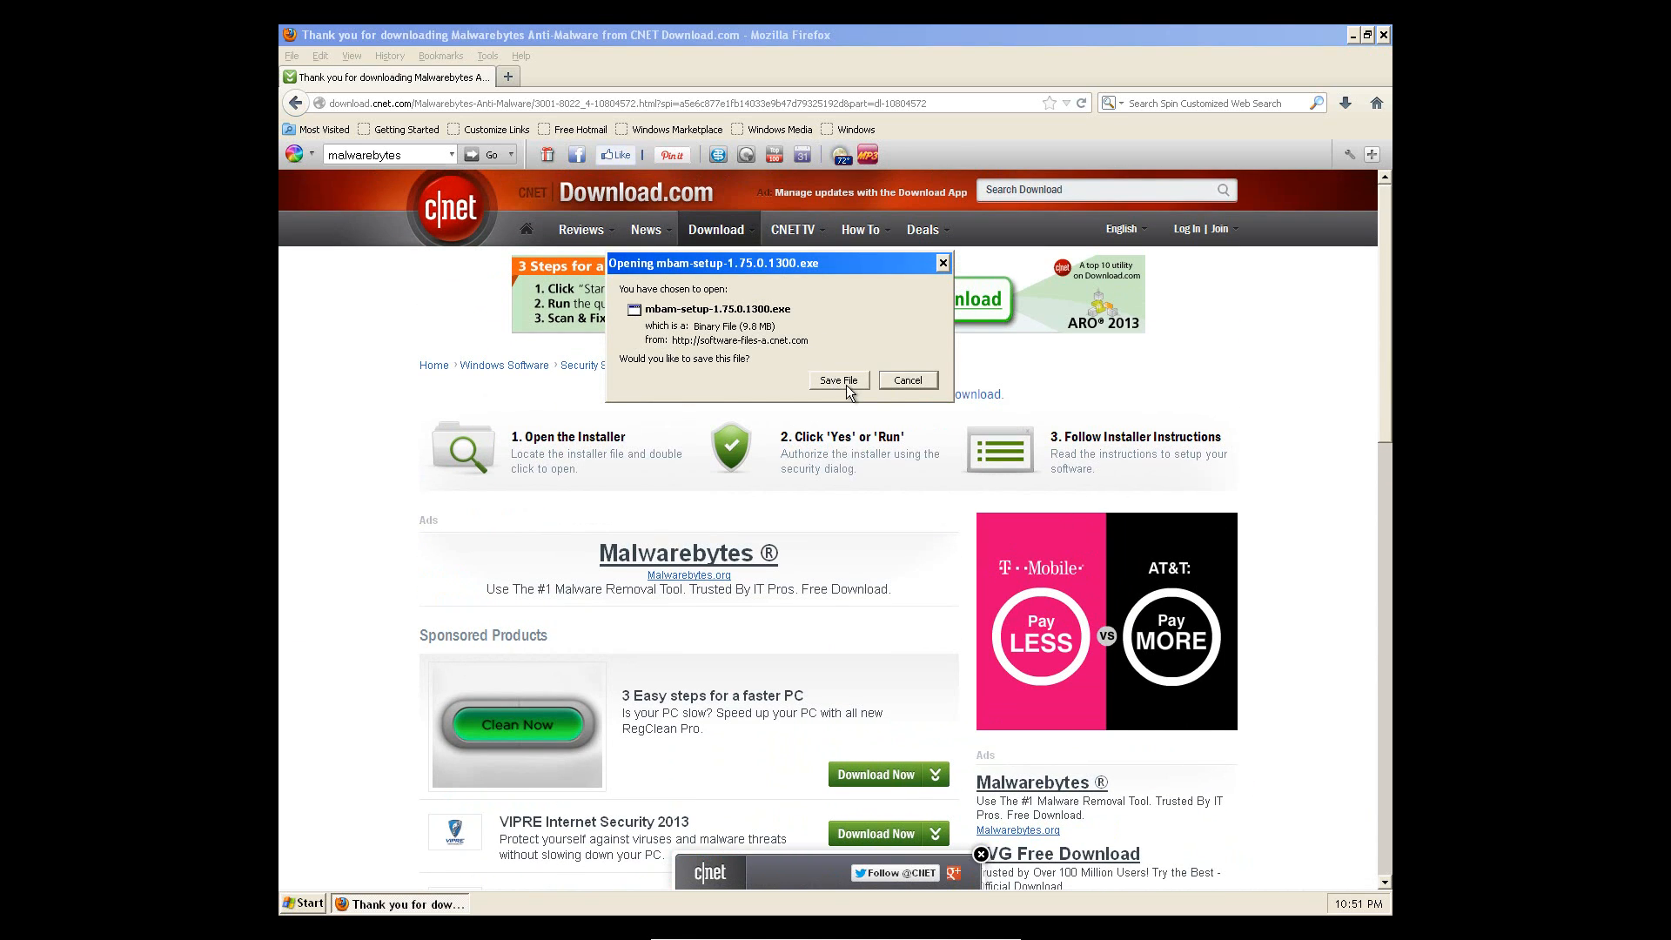
{"action": "left_click", "coordinate": [840, 380]}
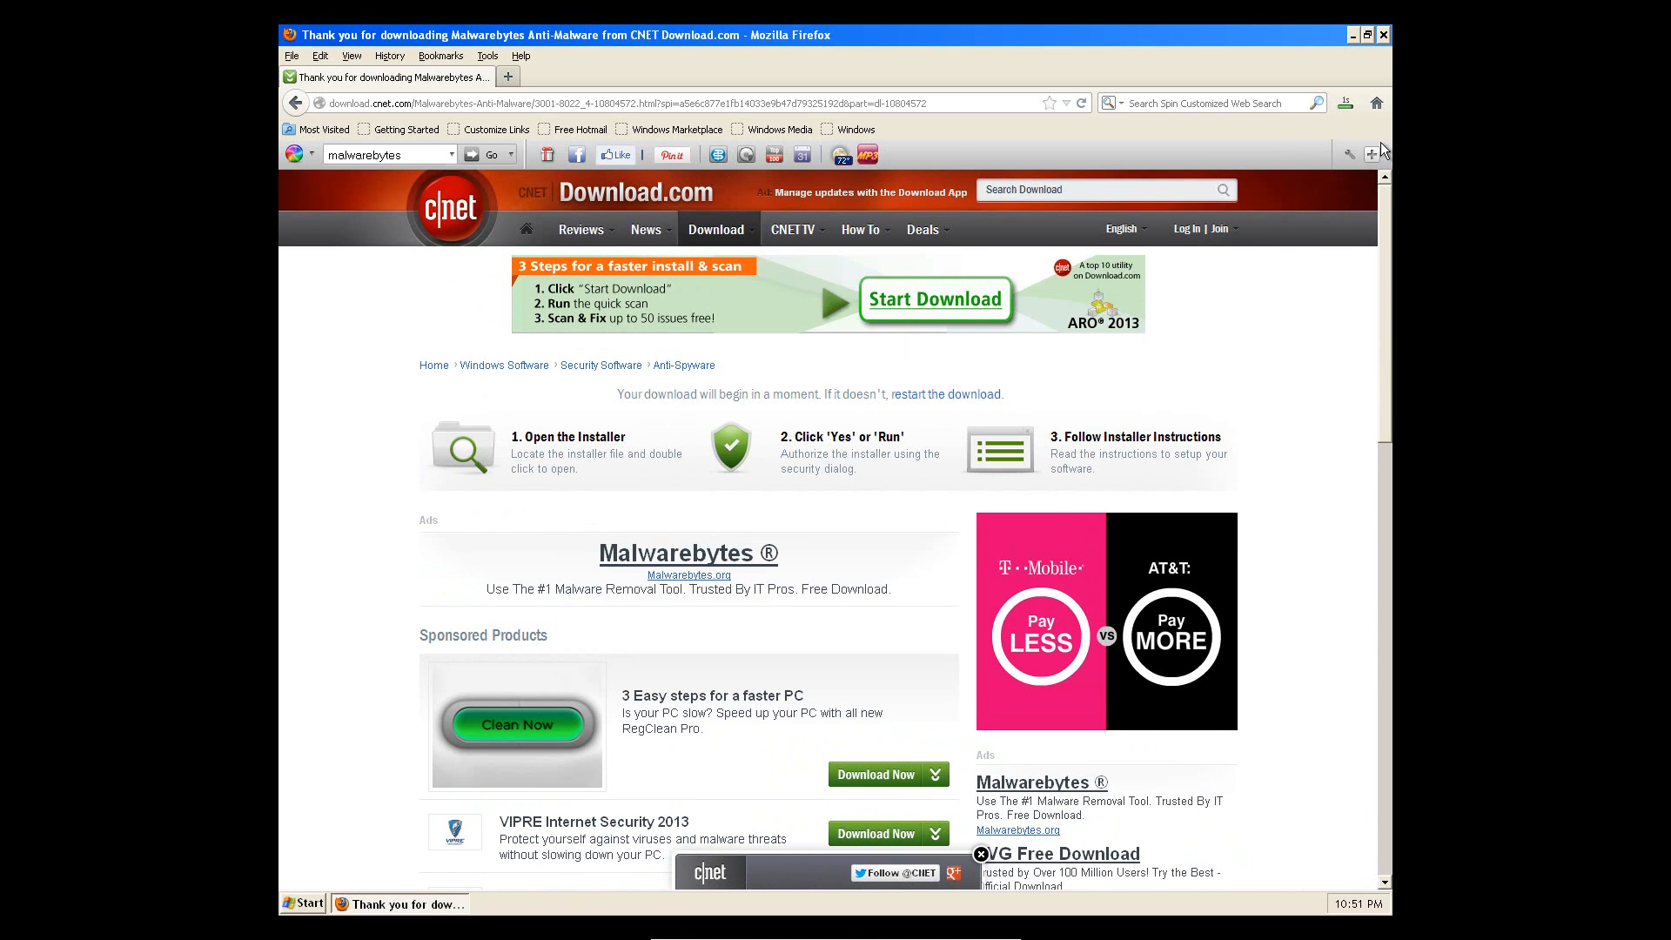
Run the downloaded mbam-setup-1.75.0.1300.exe, allowing it past the security warning, to start the Malwarebytes Setup Wizard
{"action": "left_click", "coordinate": [1349, 112]}
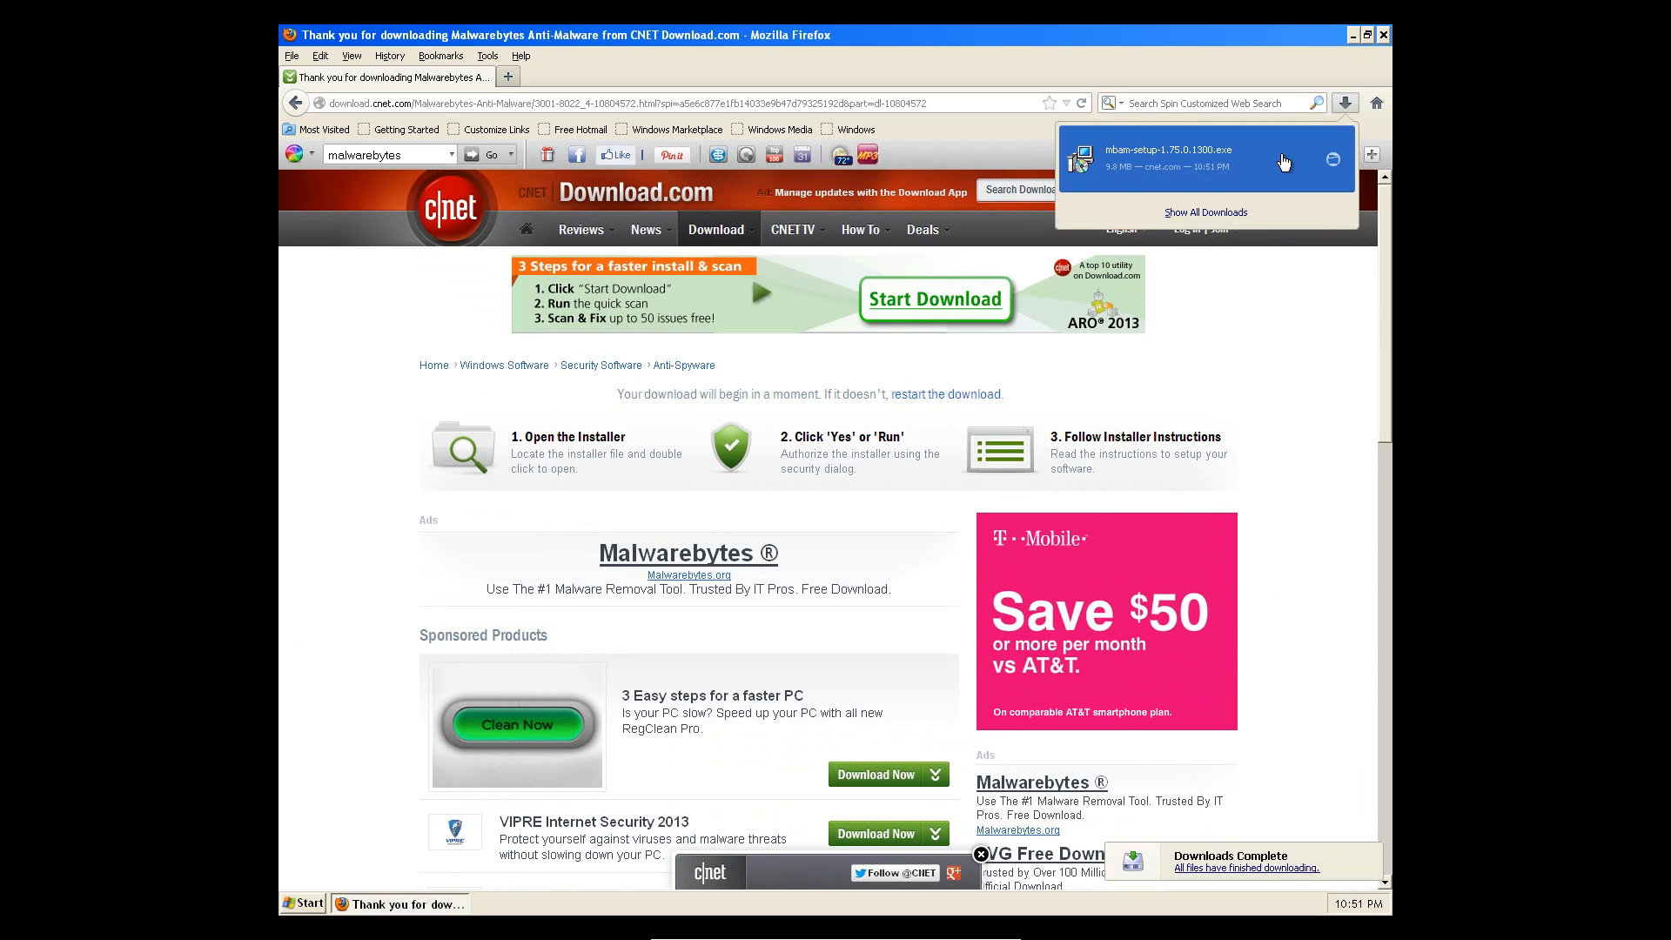
{"action": "left_click", "coordinate": [1131, 153]}
{"action": "left_click", "coordinate": [796, 498]}
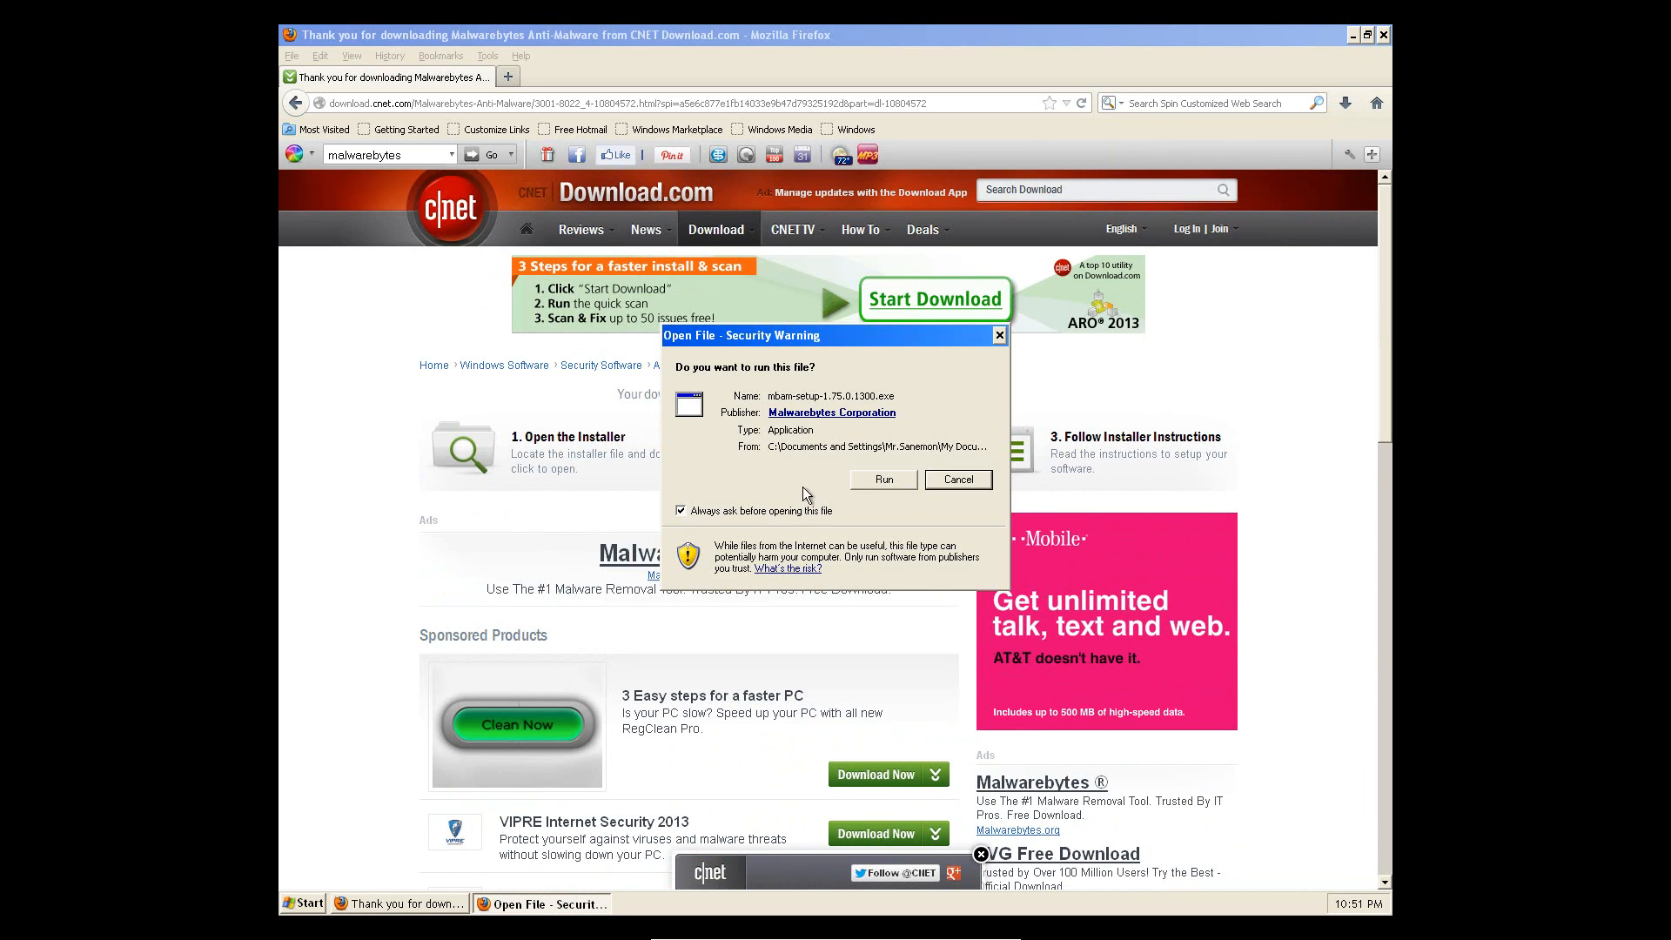
{"action": "left_click", "coordinate": [880, 484]}
{"action": "left_click", "coordinate": [870, 509]}
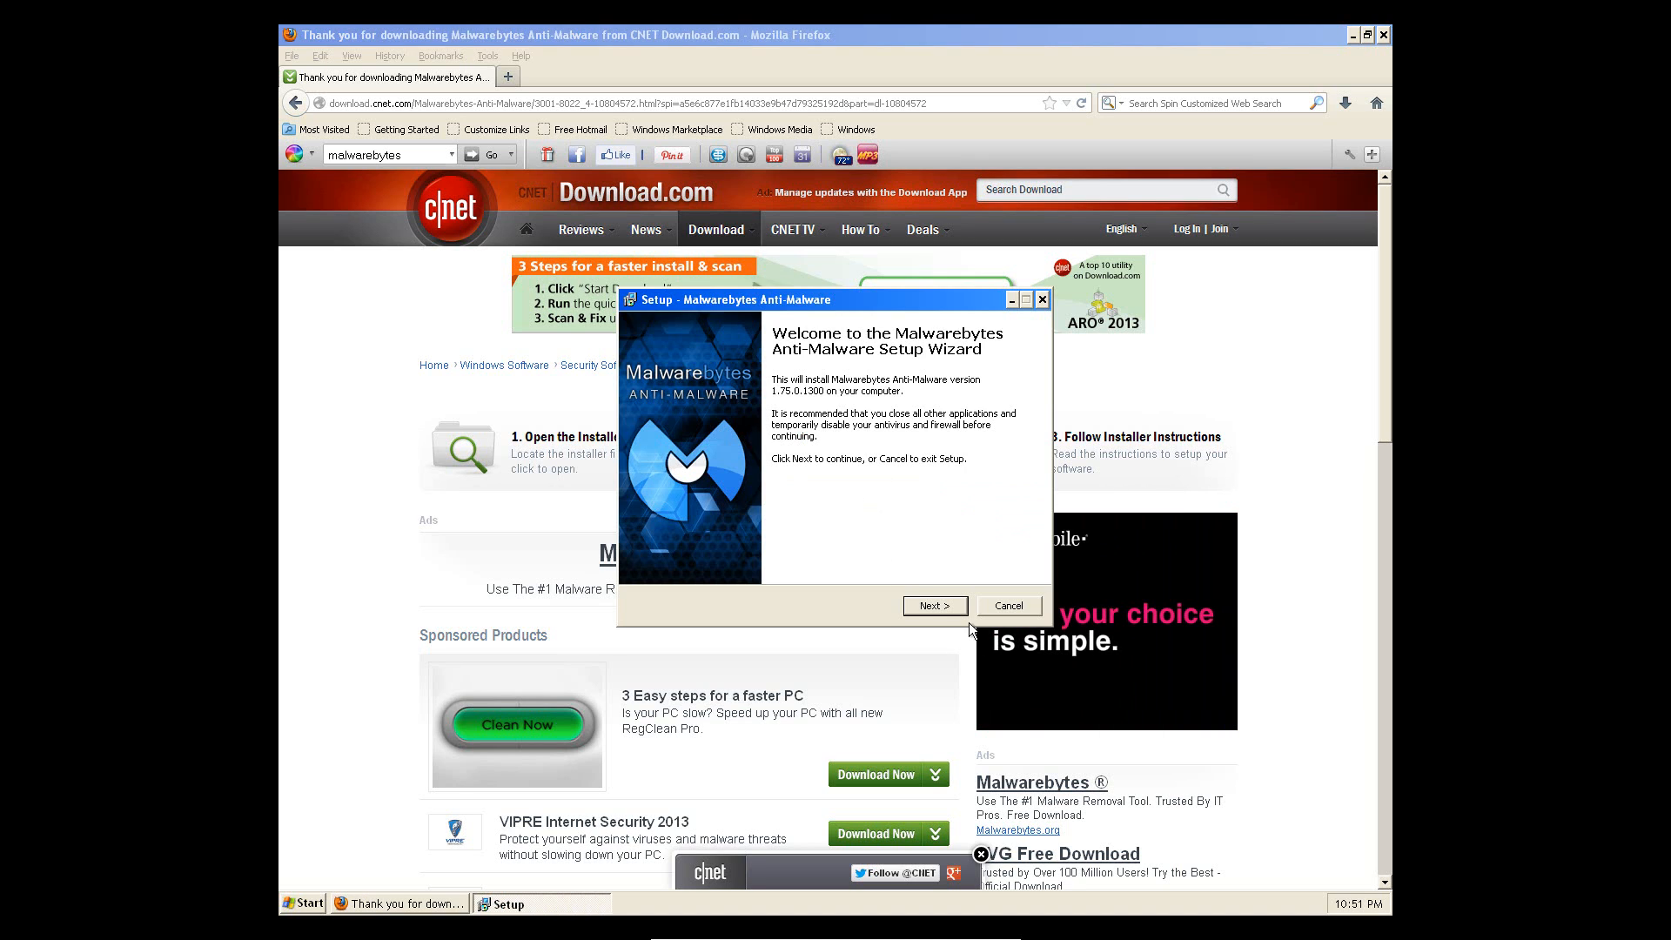
Accept the license agreement and install Malwarebytes with the default options, finishing with the PRO trial, update and launch options enabled
{"action": "left_click", "coordinate": [940, 605]}
{"action": "left_click", "coordinate": [715, 552]}
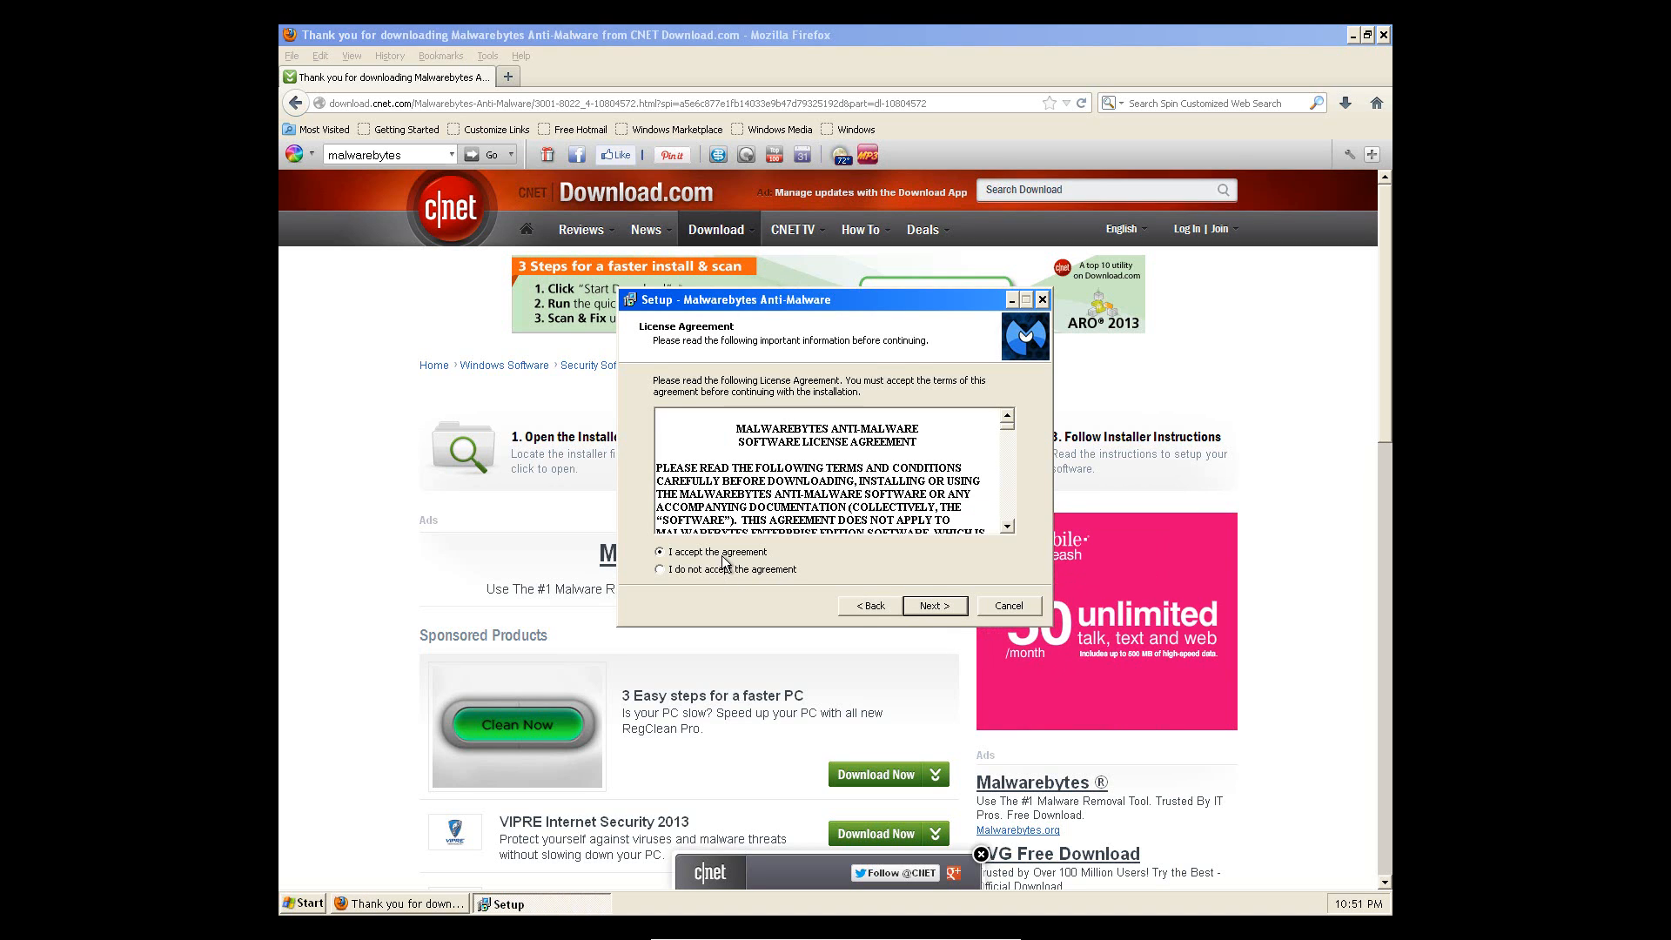
{"action": "left_click", "coordinate": [951, 609]}
{"action": "left_click", "coordinate": [949, 609]}
{"action": "left_click", "coordinate": [949, 610]}
{"action": "left_click", "coordinate": [951, 609]}
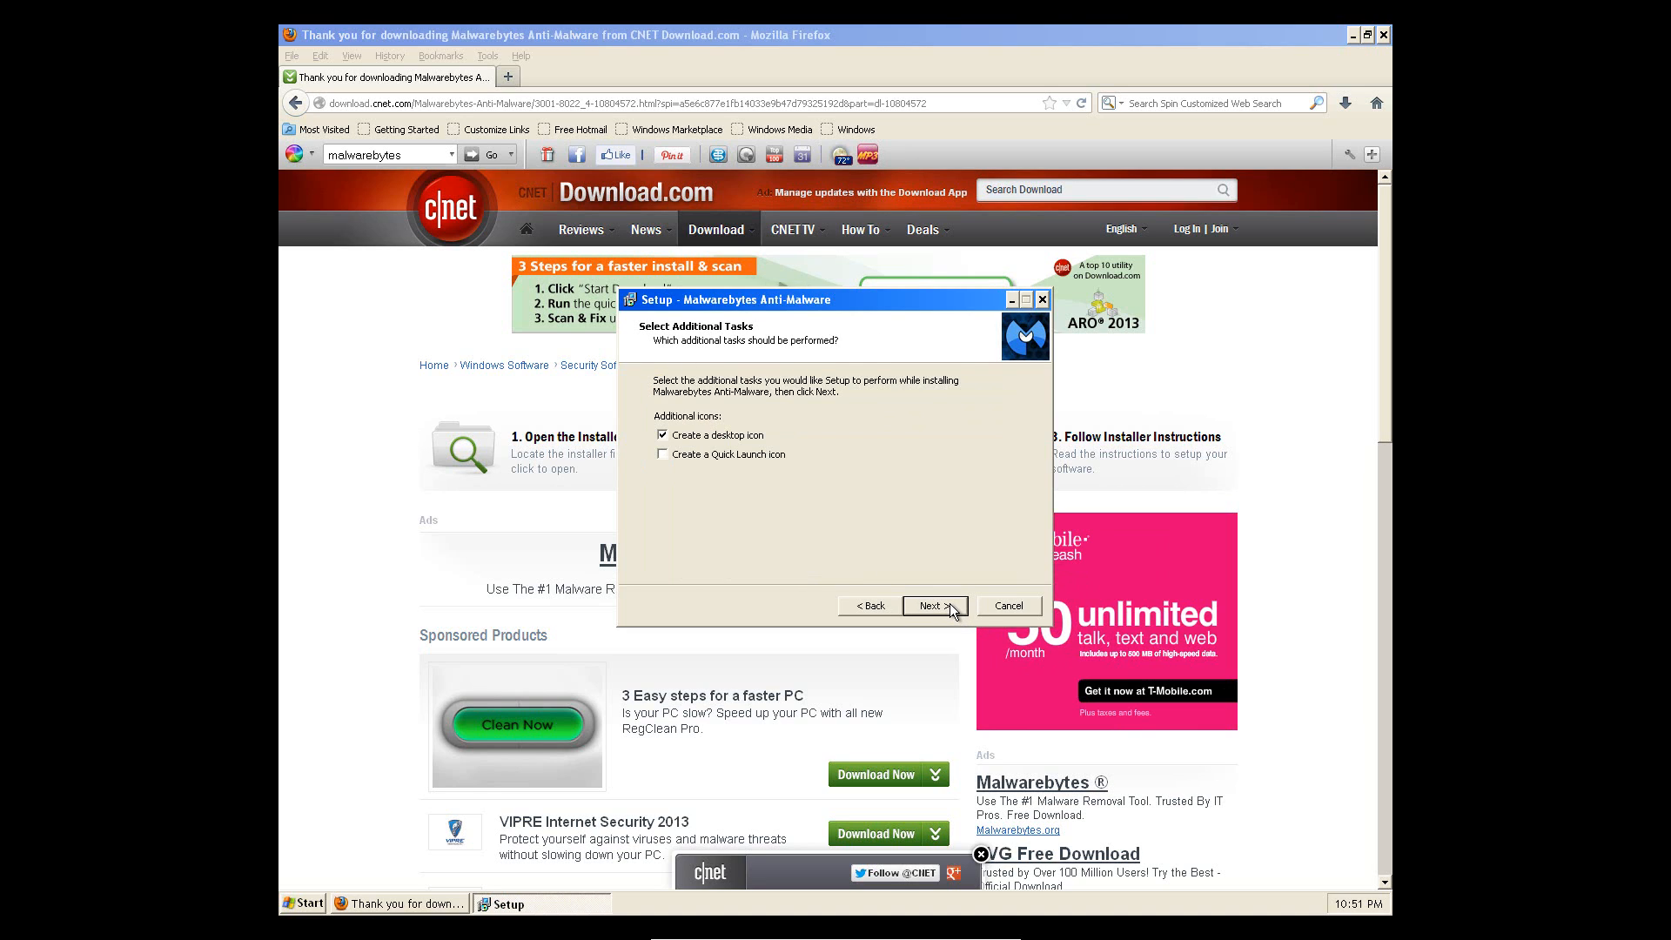
{"action": "left_click", "coordinate": [951, 610]}
{"action": "left_click", "coordinate": [952, 609]}
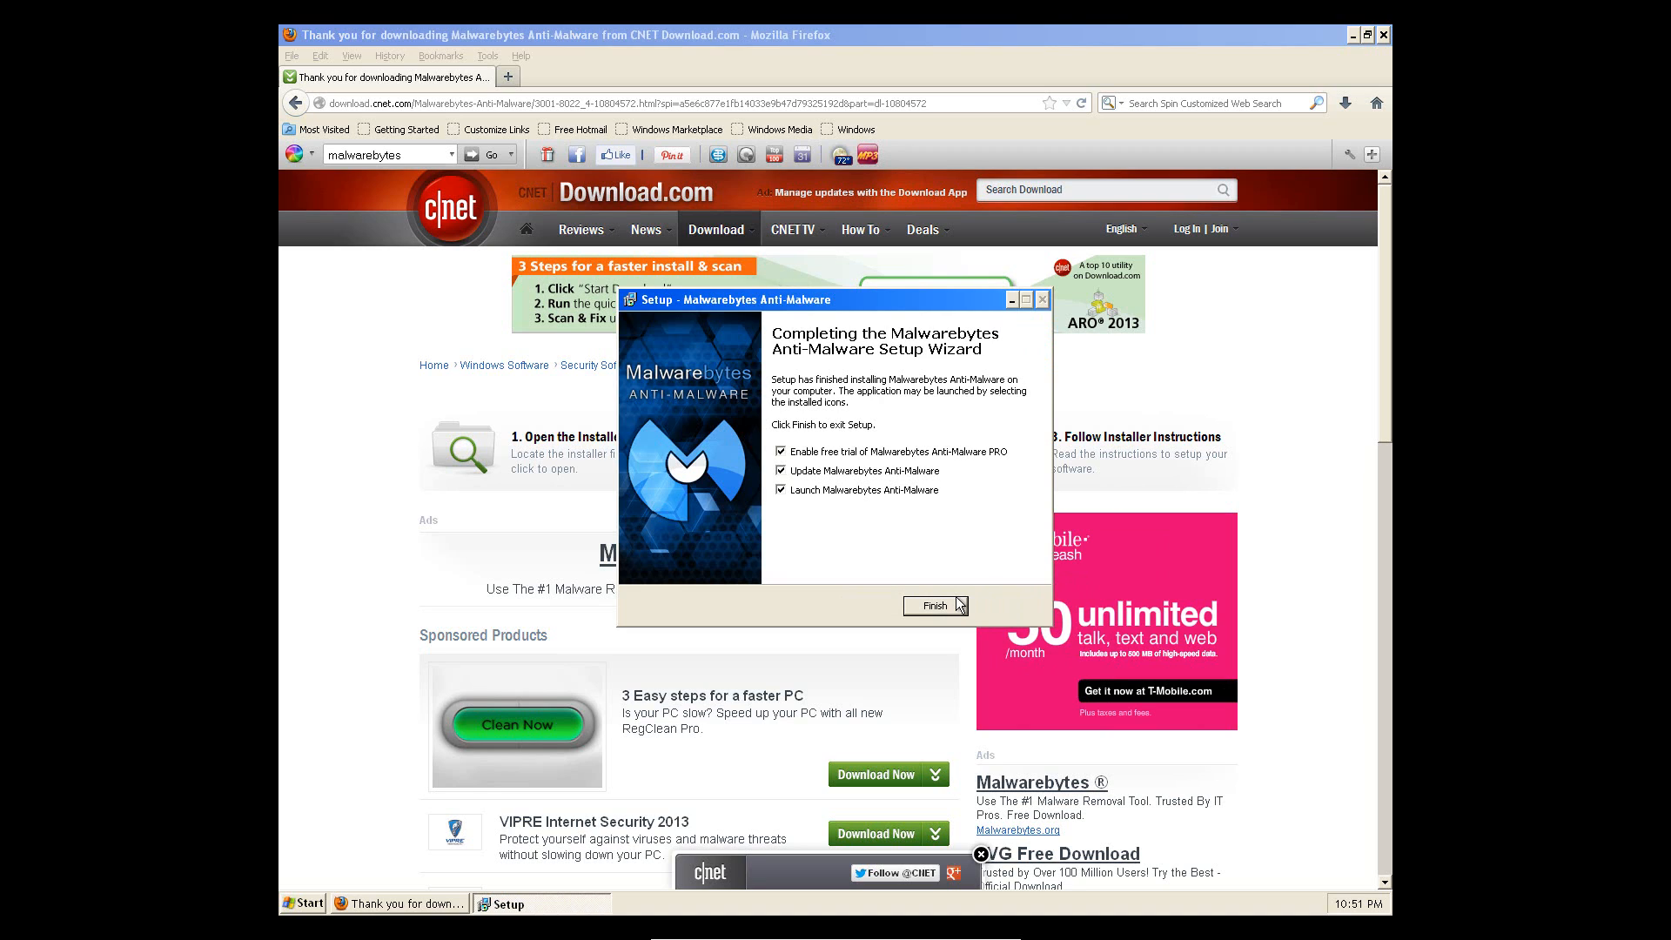
{"action": "left_click", "coordinate": [954, 605]}
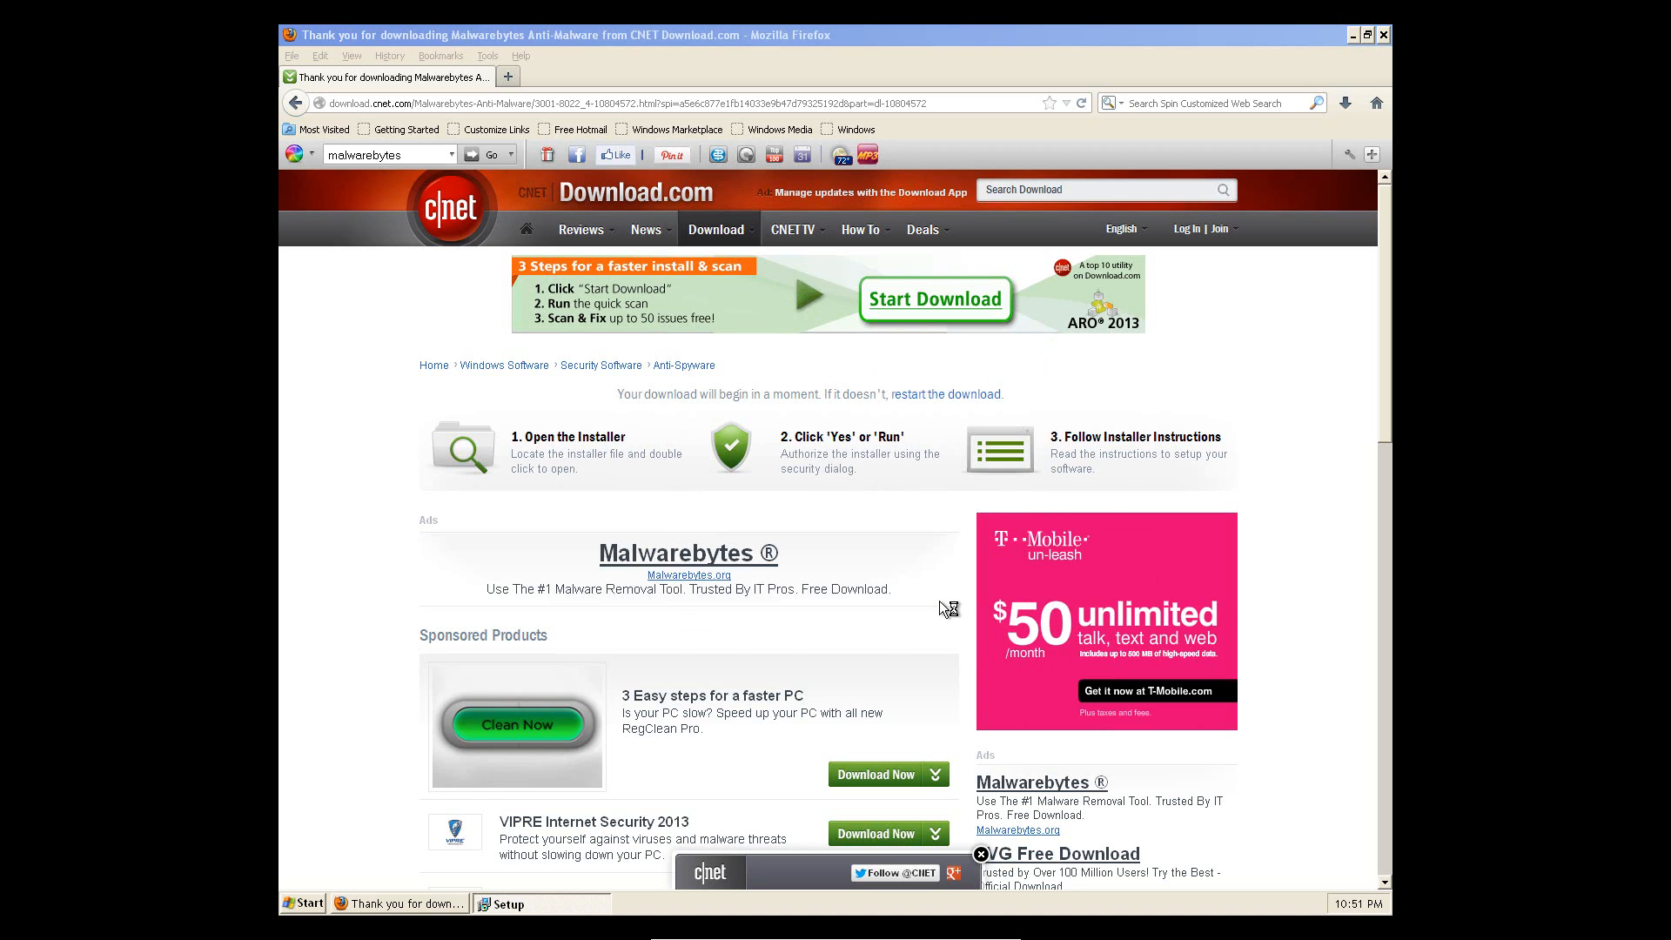
Minimize Firefox to show the desktop, and make Google Chrome the default browser before closing its window
{"action": "left_click", "coordinate": [1351, 39]}
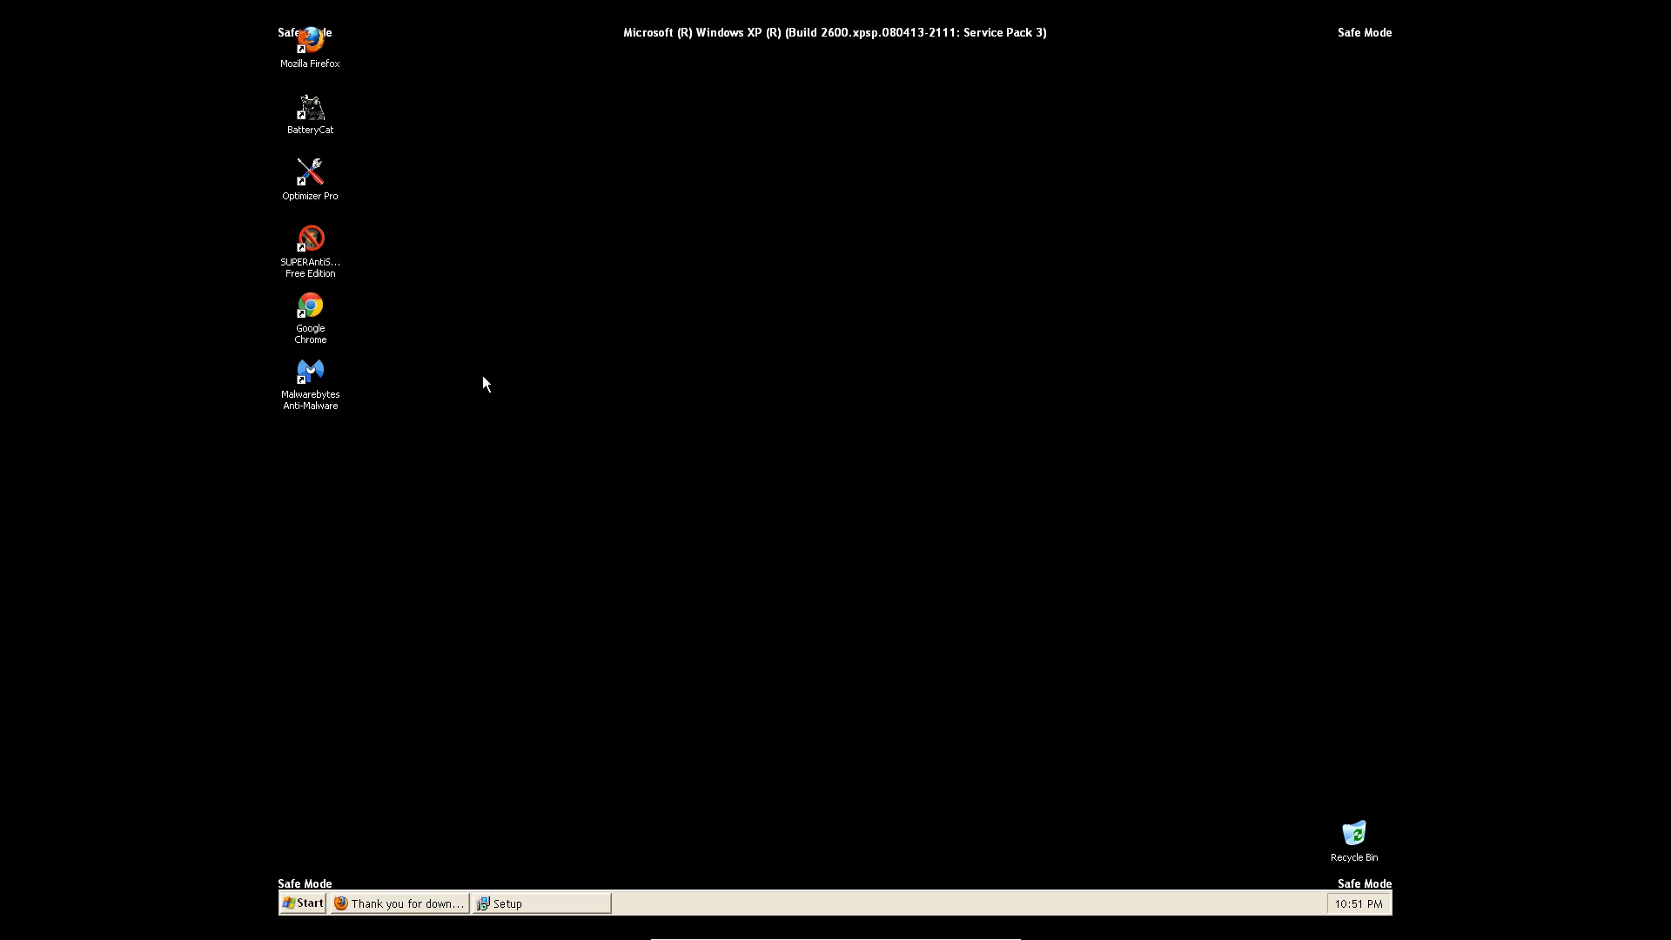
{"action": "left_click_drag", "start_coordinate": [388, 514], "coordinate": [648, 355]}
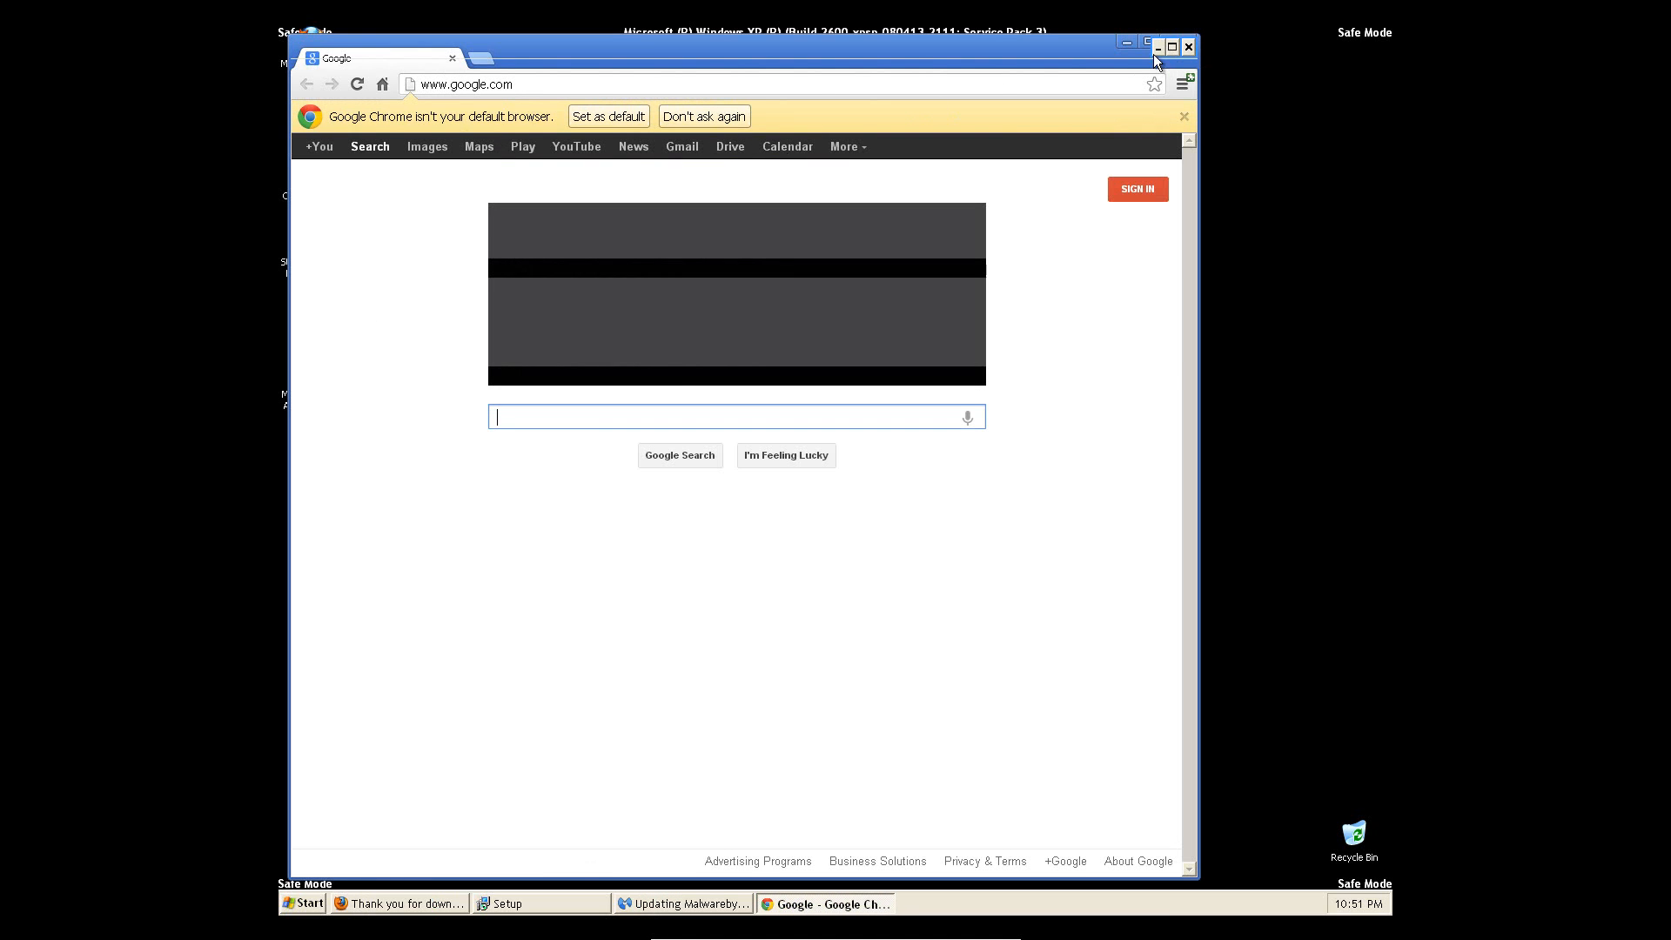
{"action": "left_click", "coordinate": [632, 118]}
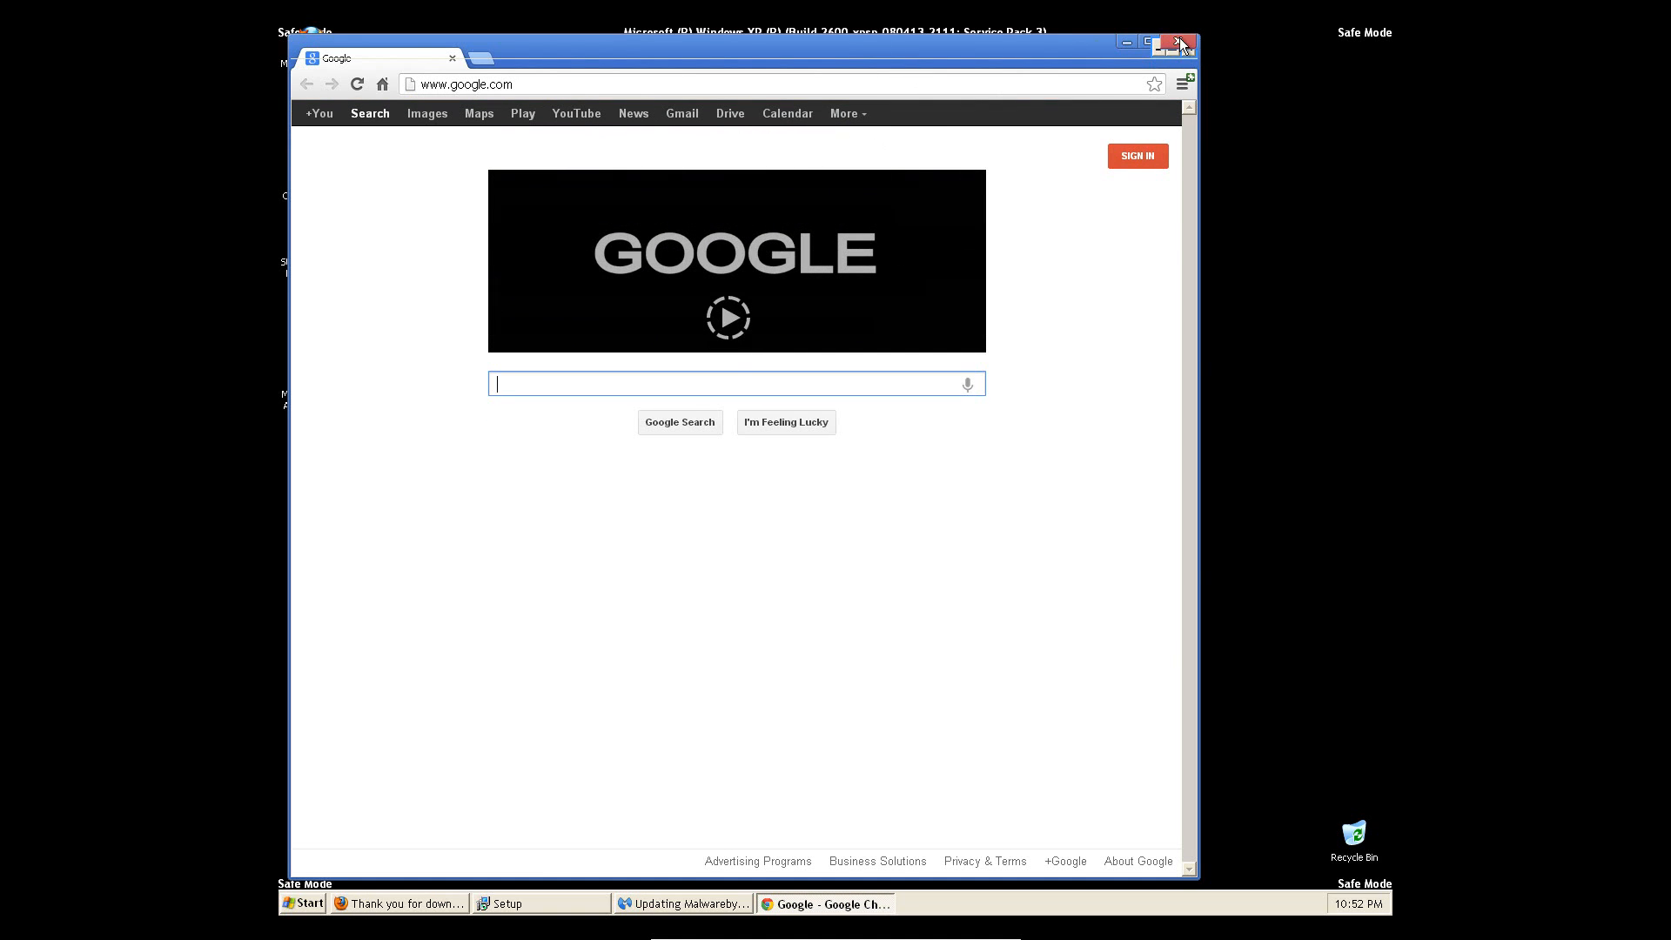
{"action": "left_click", "coordinate": [1178, 41]}
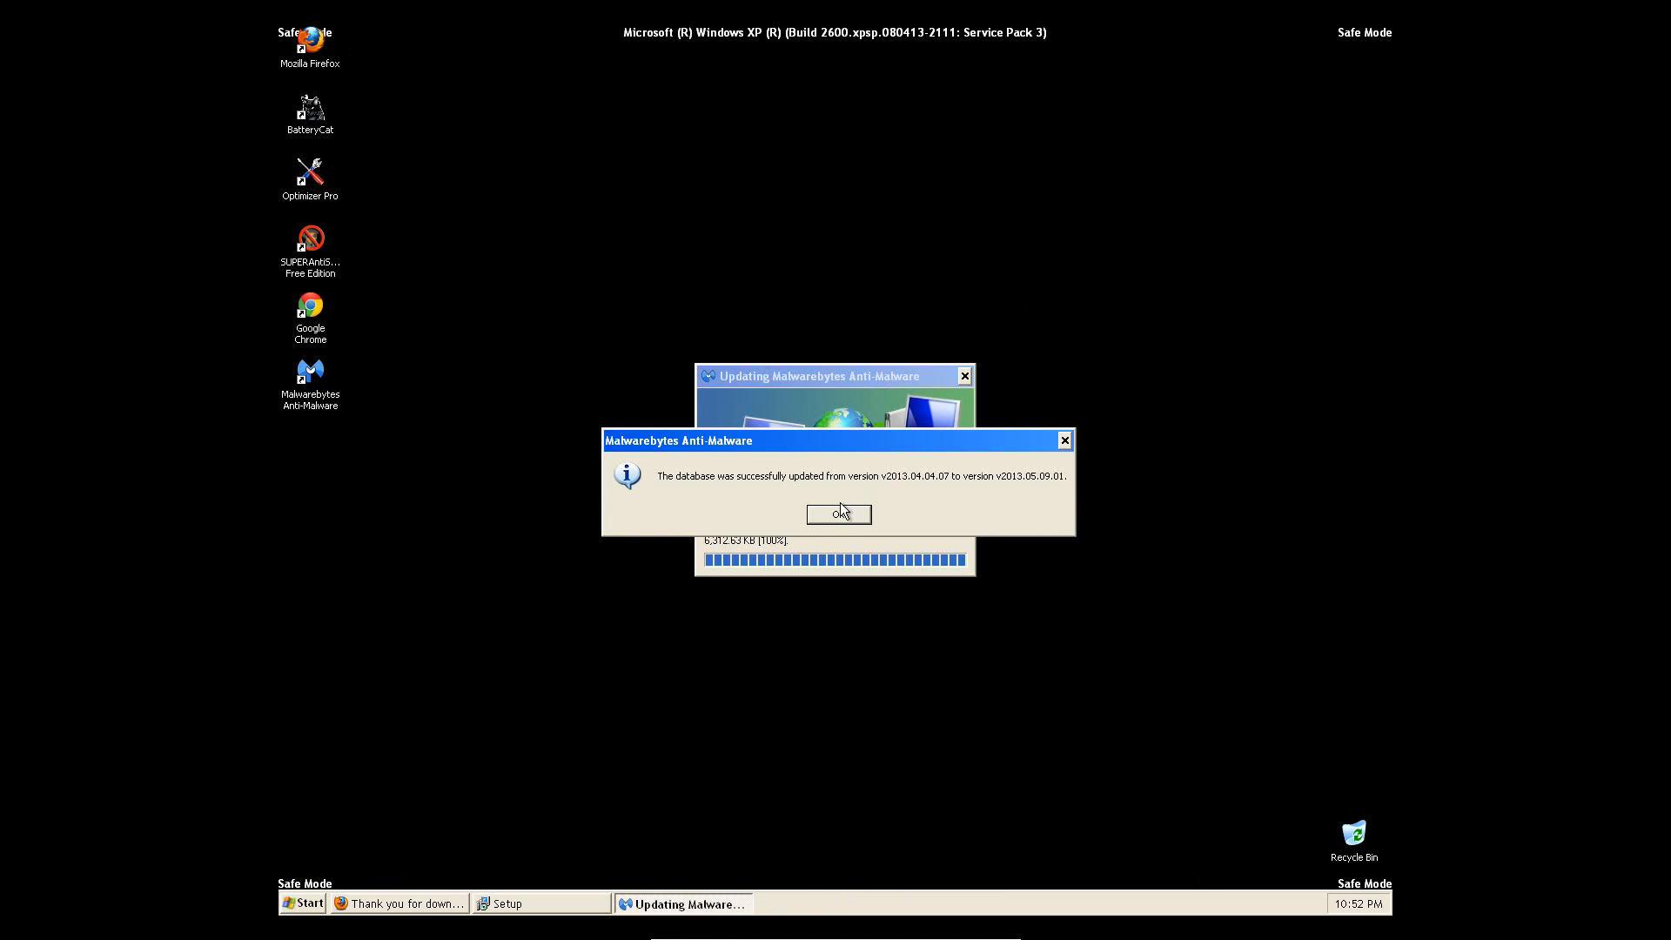
Acknowledge the database update and start a full Malwarebytes scan of drive C:\
{"action": "left_click", "coordinate": [840, 518]}
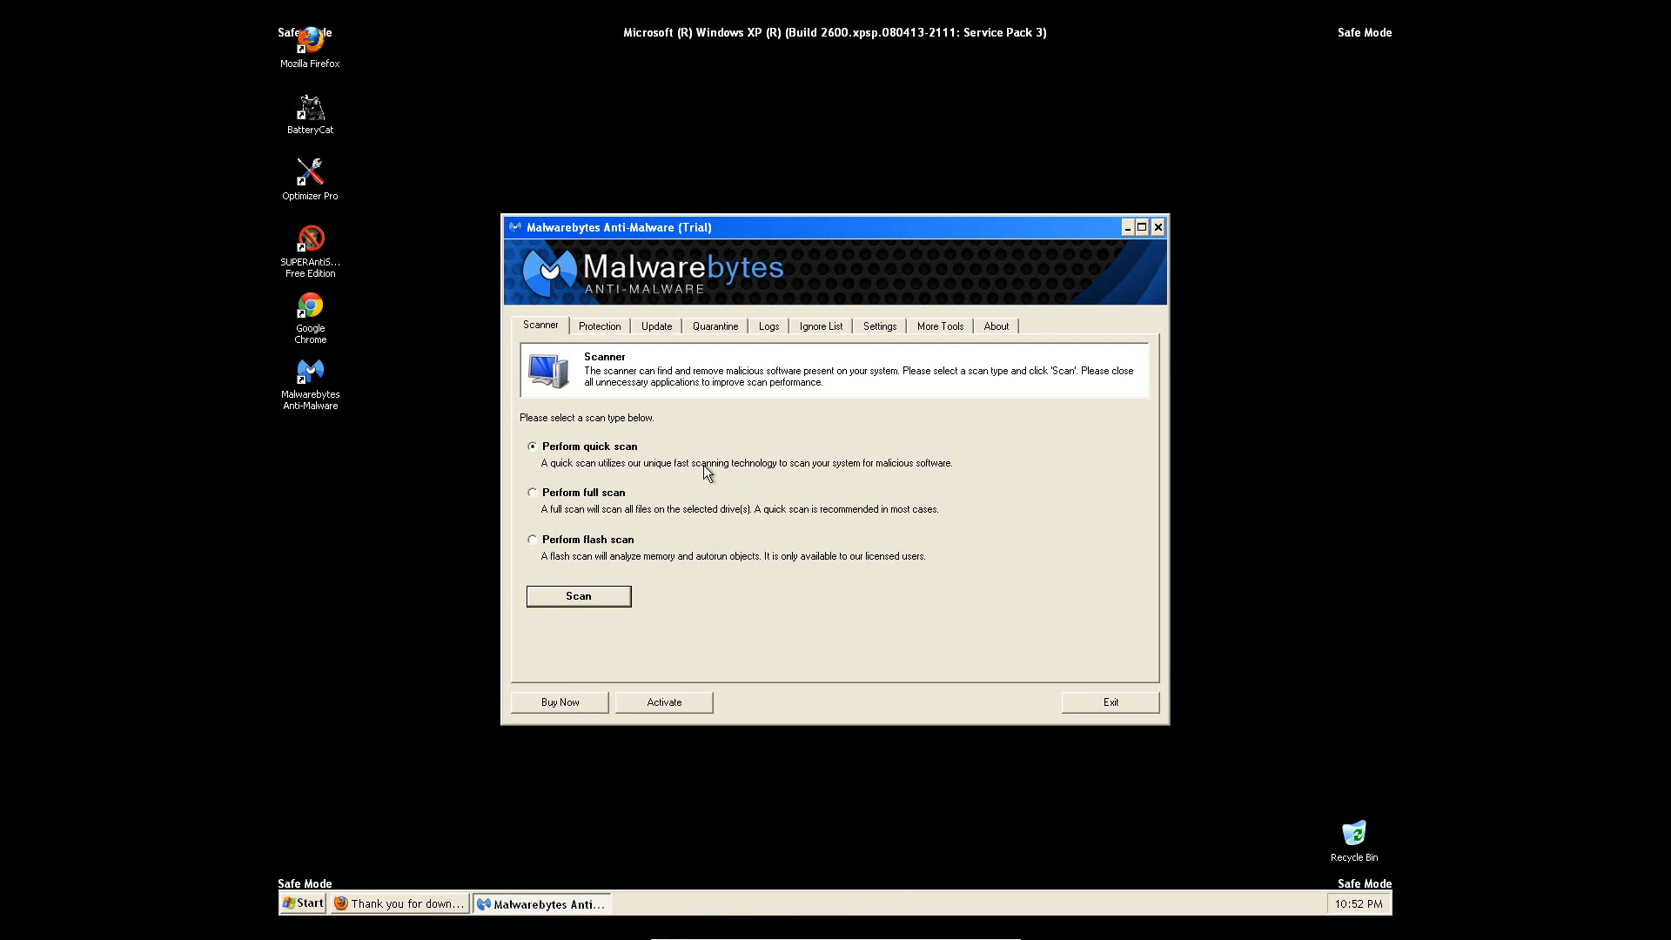
{"action": "left_click", "coordinate": [584, 492]}
{"action": "left_click", "coordinate": [597, 602]}
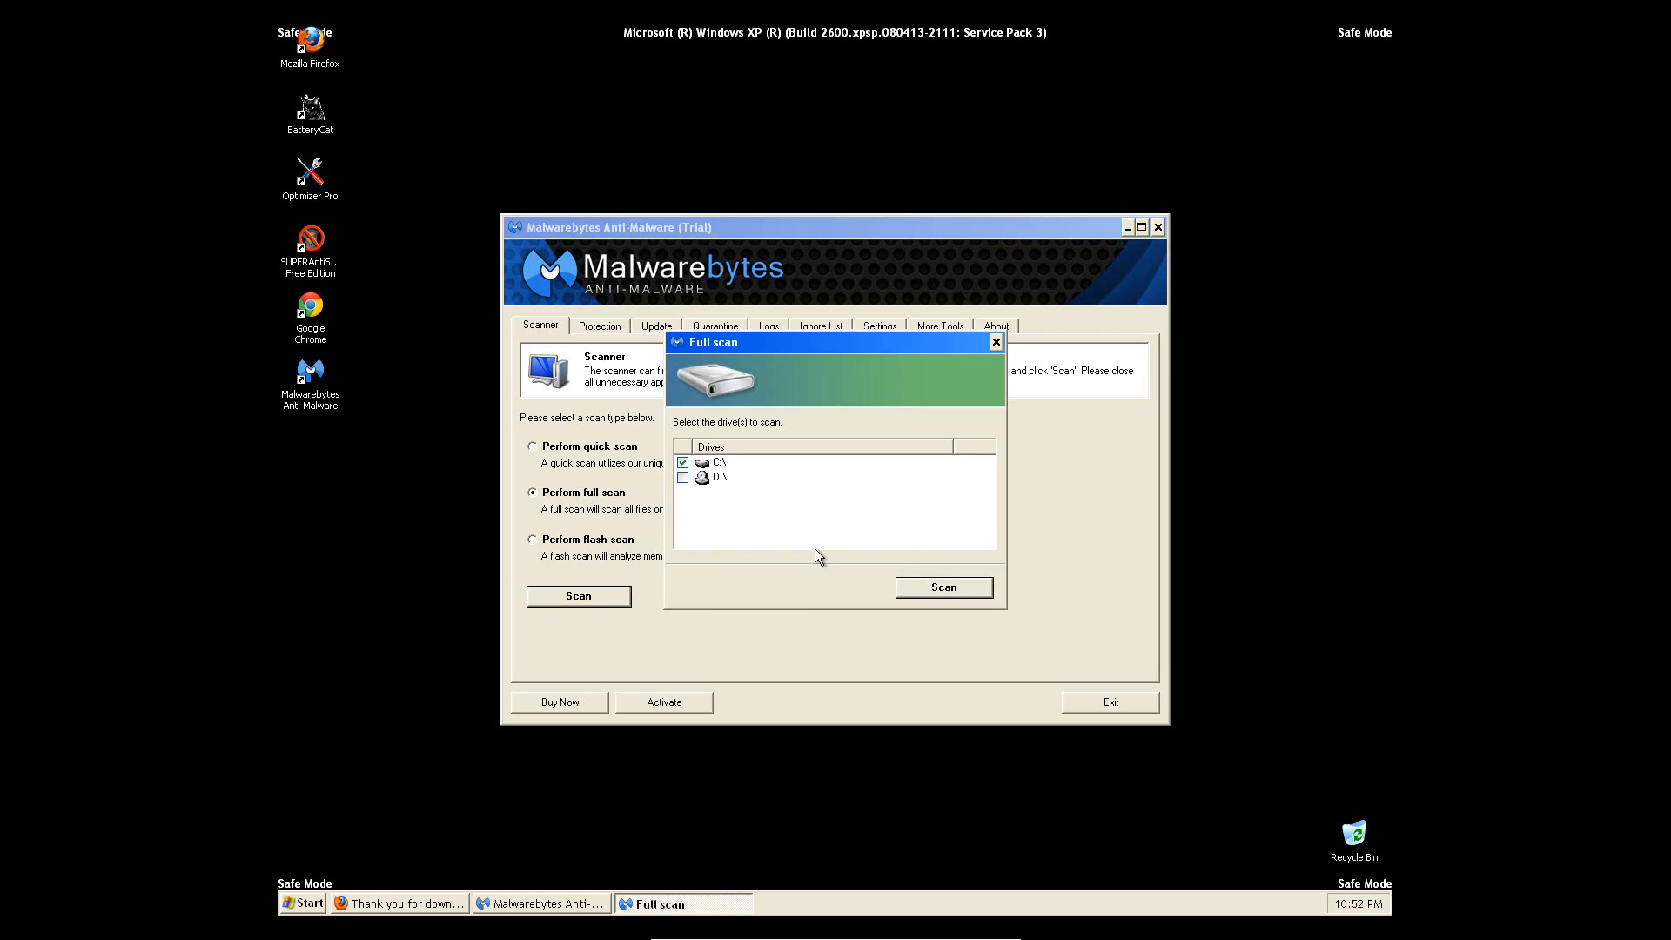
{"action": "left_click", "coordinate": [947, 581]}
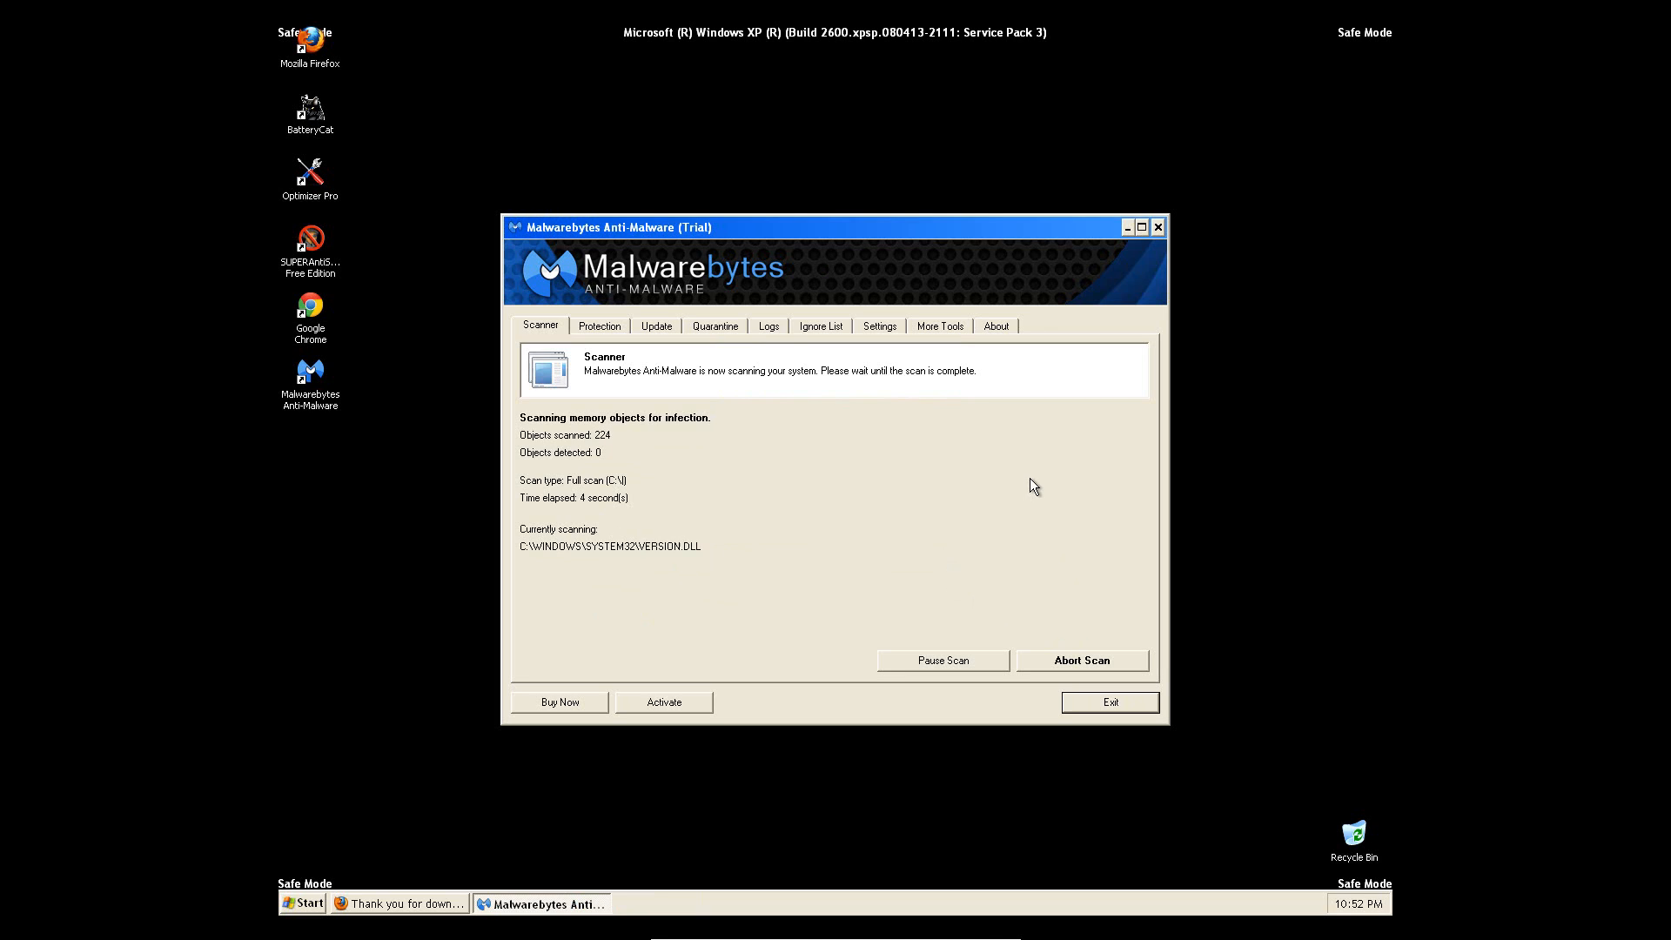
Take the virtual machine out of full screen and review the objectives and tools plan in Paint
{"action": "mouse_move", "coordinate": [992, 936]}
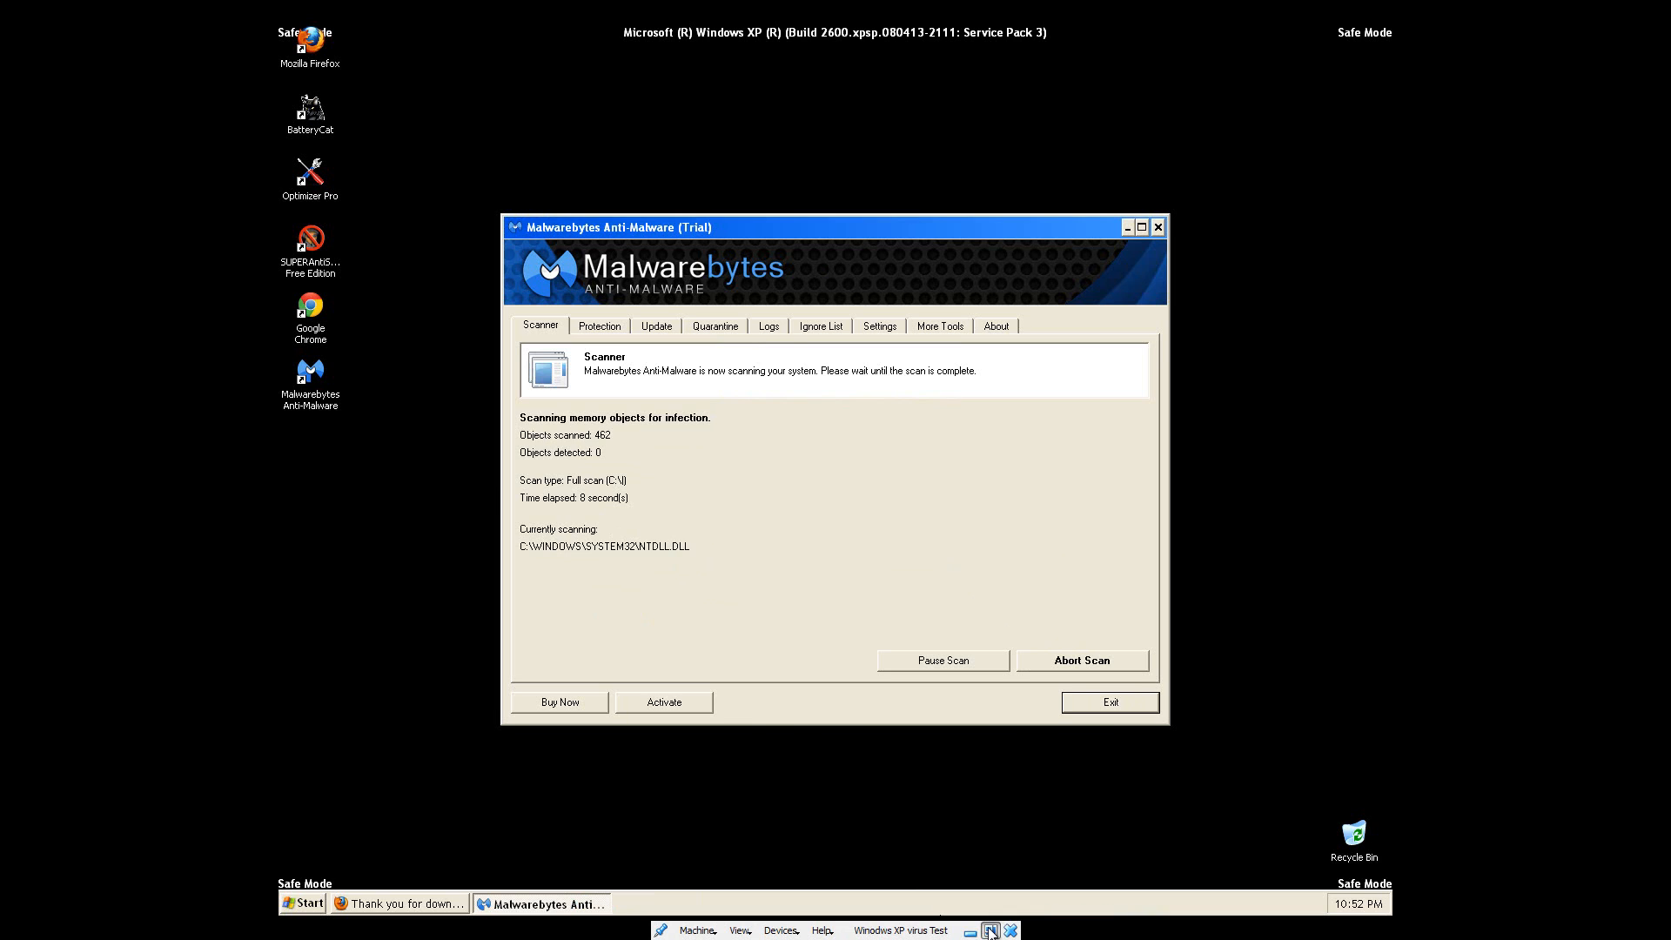
{"action": "left_click", "coordinate": [991, 931]}
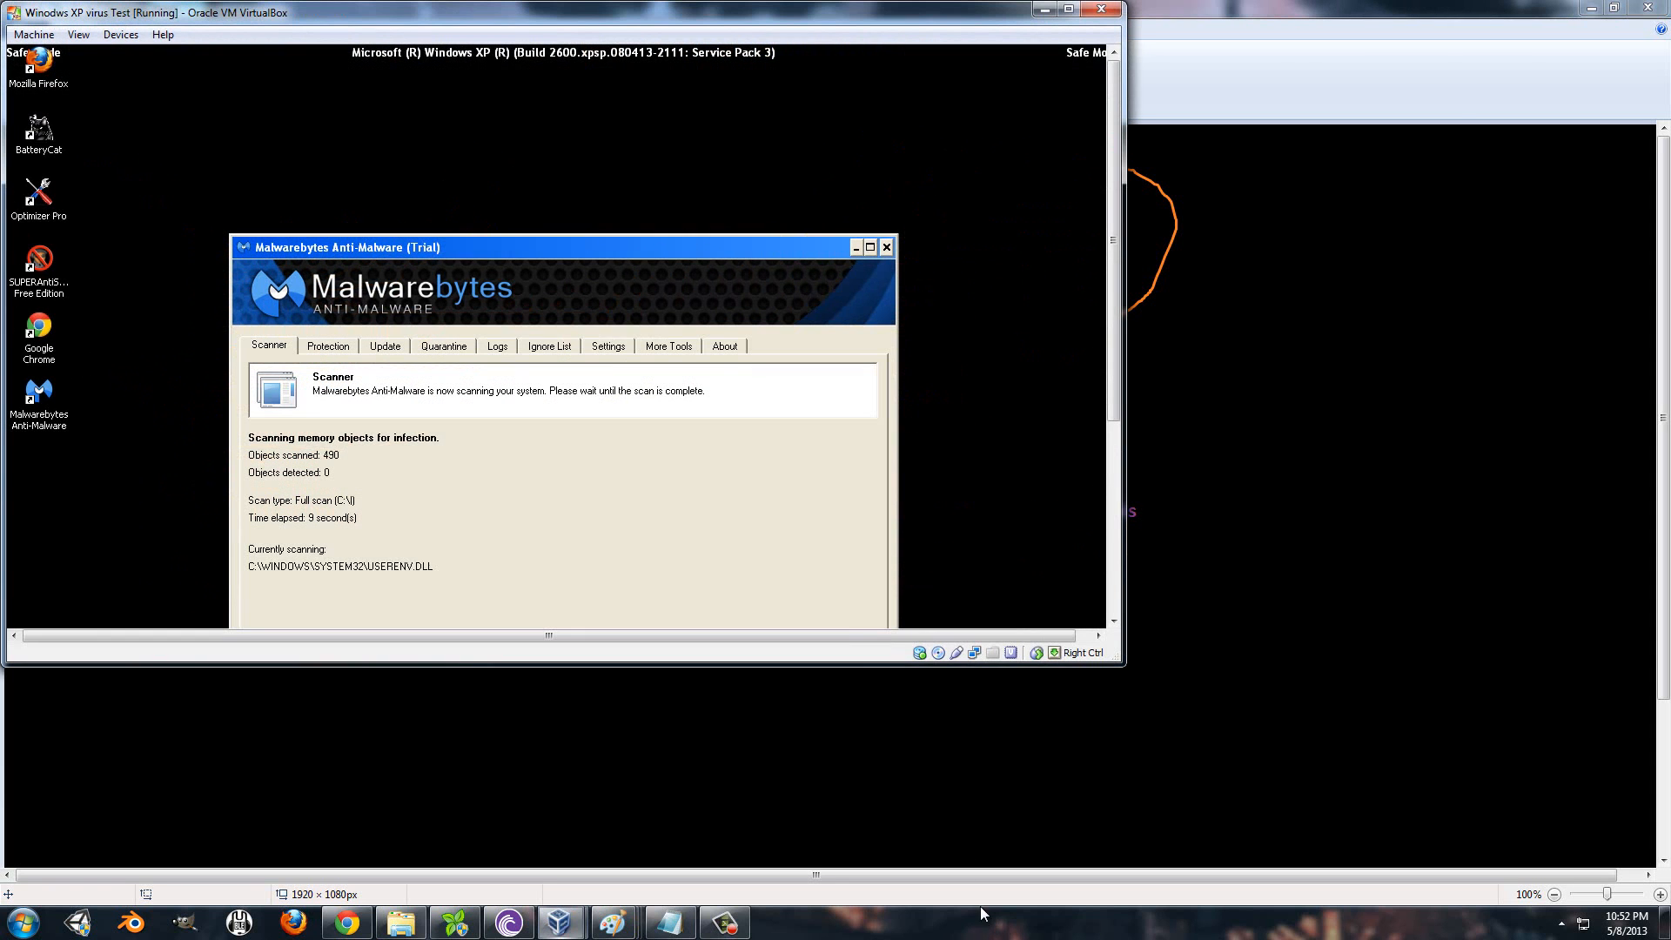
{"action": "left_click", "coordinate": [1302, 487]}
{"action": "left_click", "coordinate": [1300, 477]}
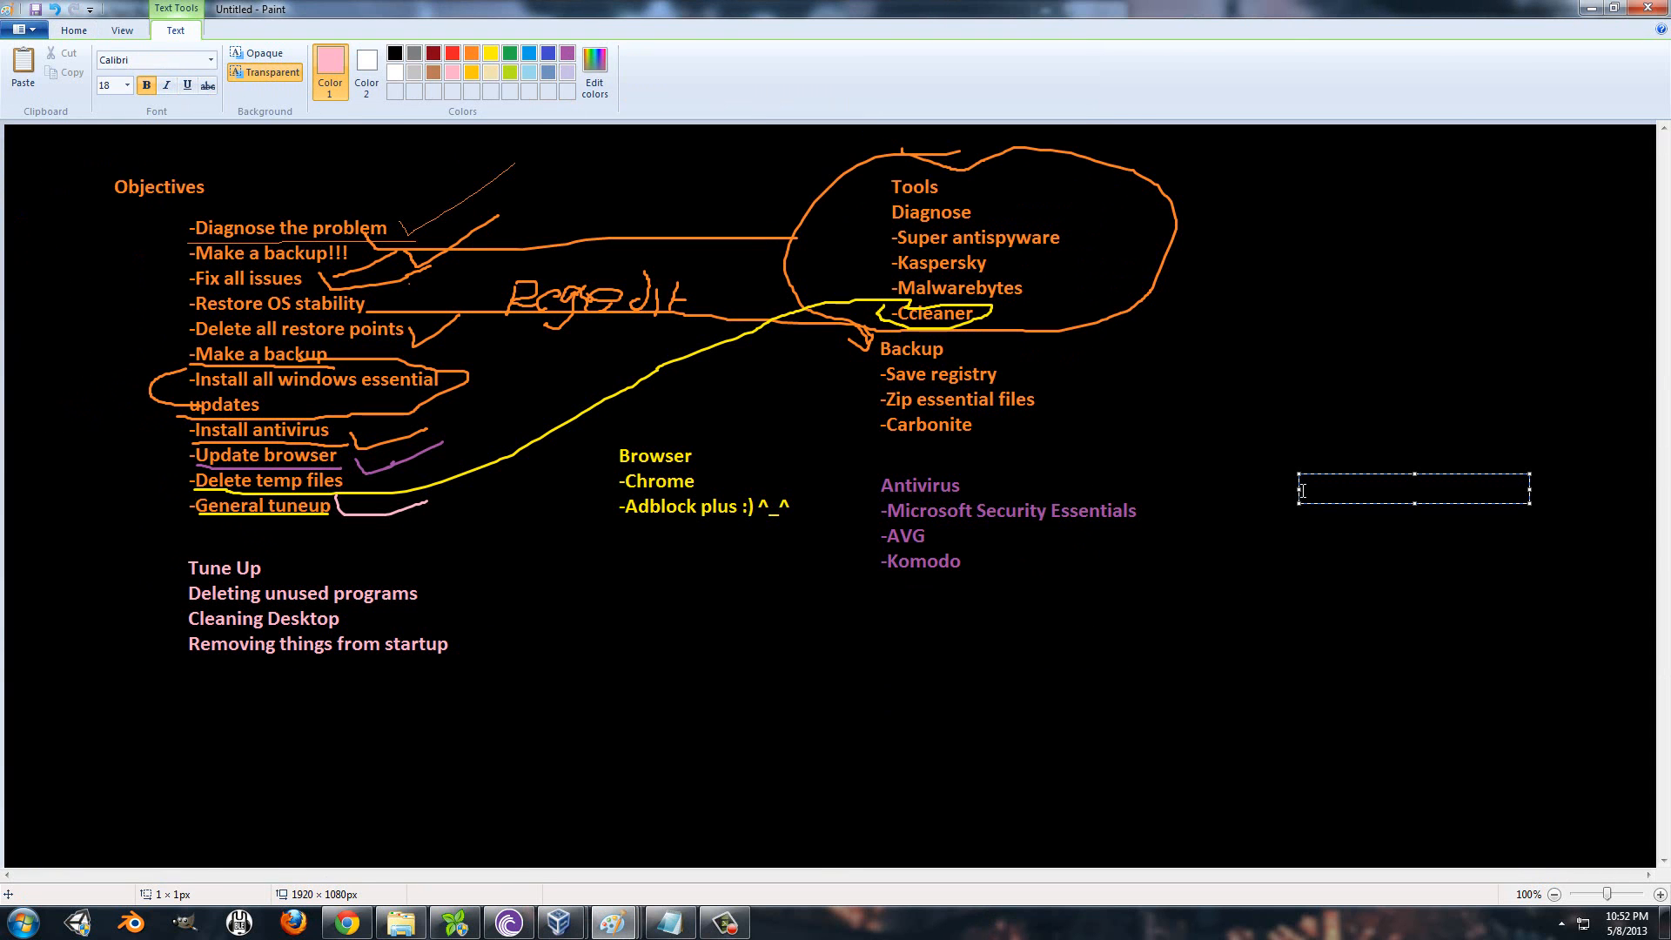
{"action": "left_click", "coordinate": [1211, 593]}
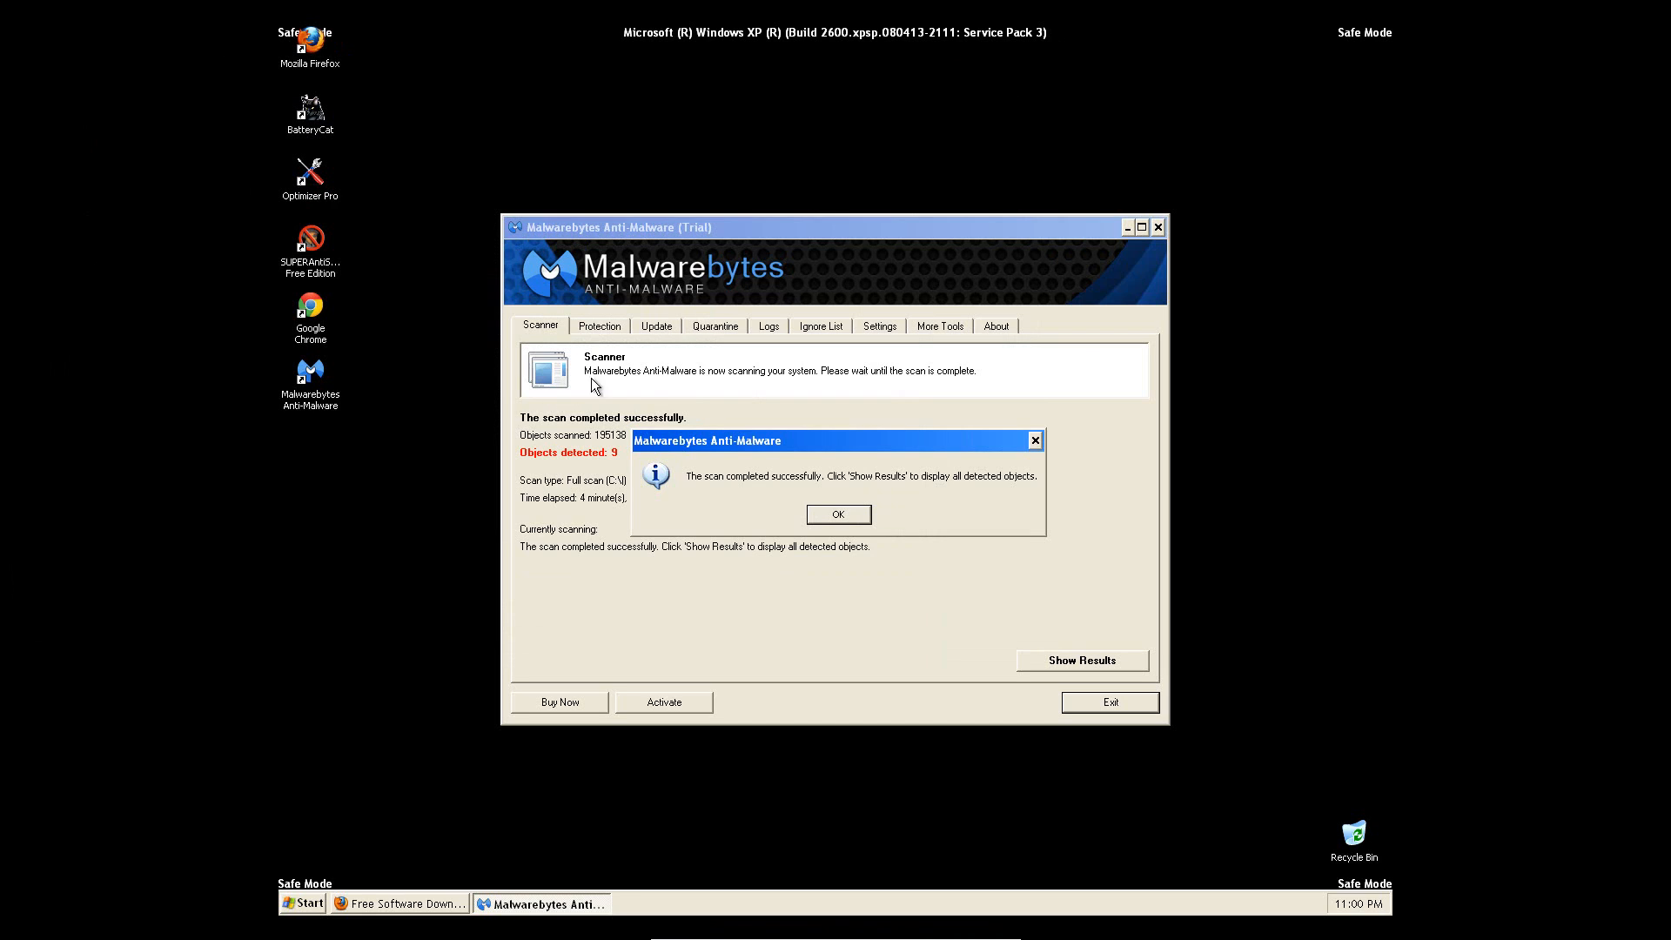
Show the completed scan's results and remove all the selected Adware.KorAd items
{"action": "left_click", "coordinate": [843, 517]}
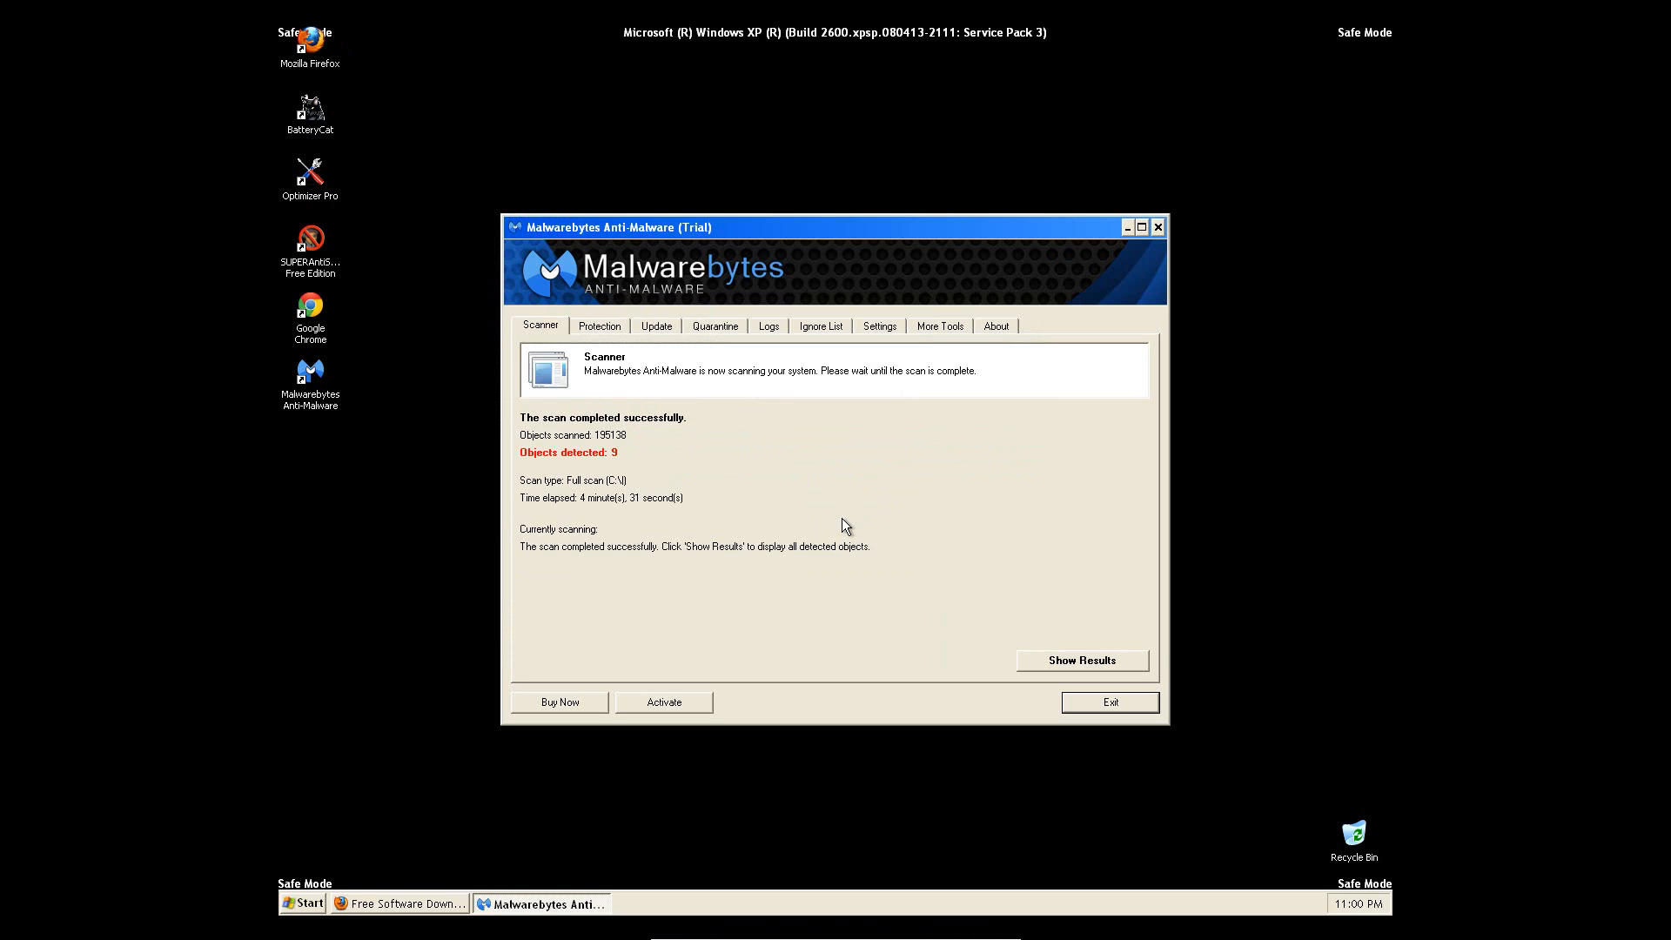
{"action": "left_click", "coordinate": [1070, 659]}
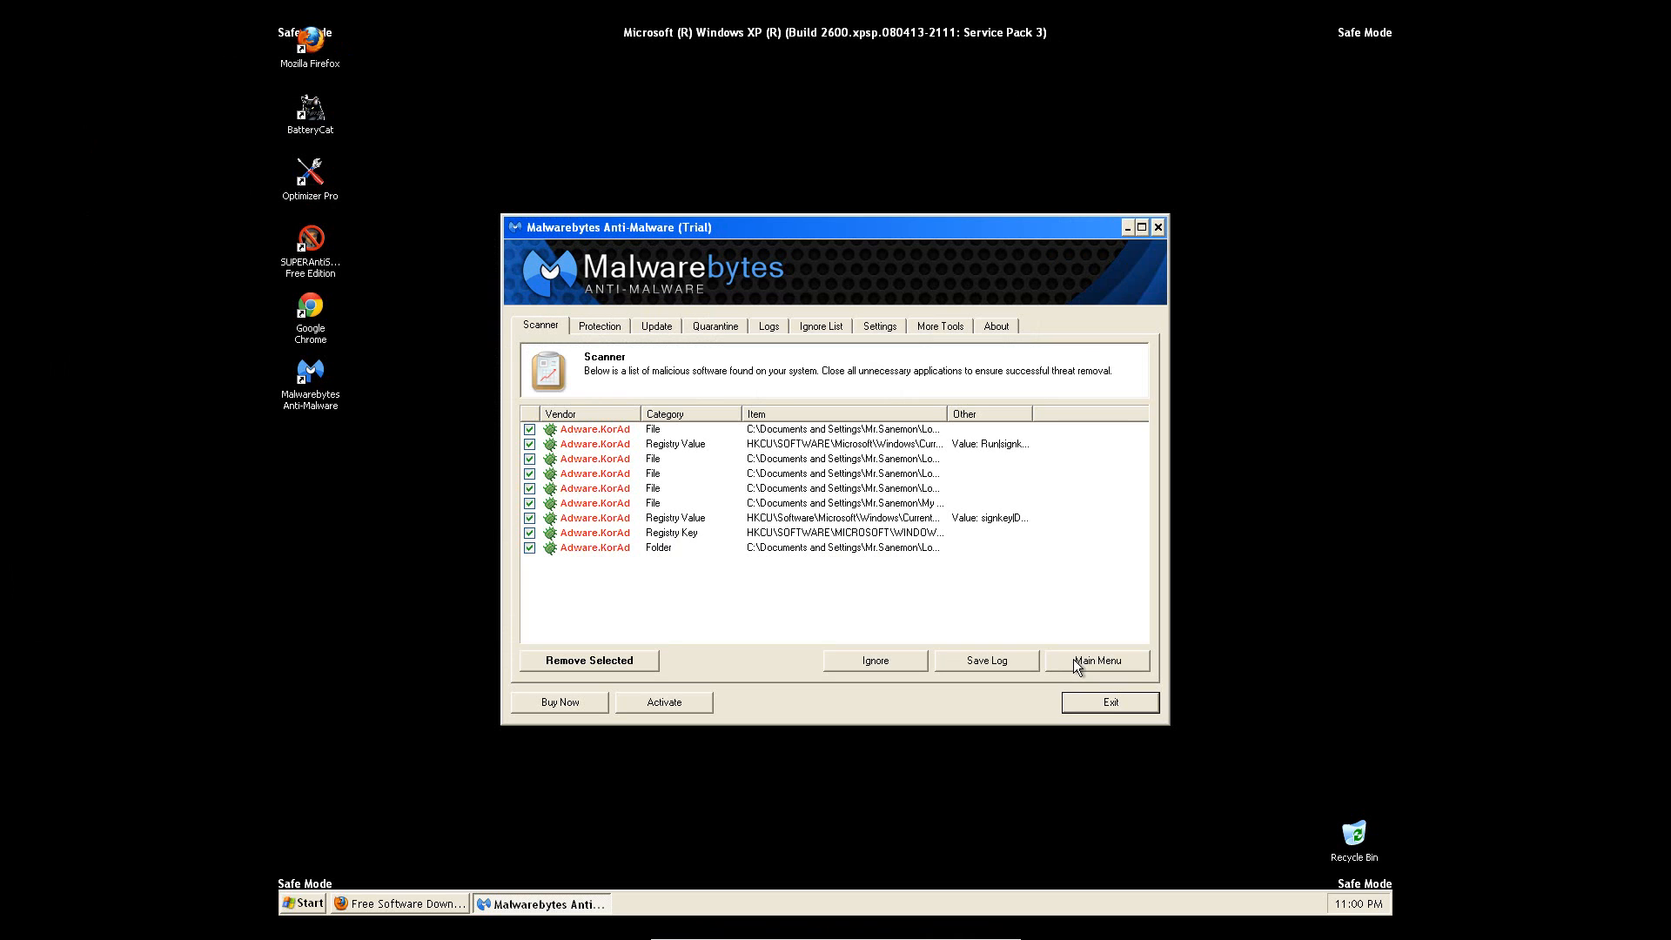
{"action": "left_click", "coordinate": [630, 667]}
{"action": "scroll", "coordinate": [626, 433], "scroll_direction": "down", "scroll_amount": 3}
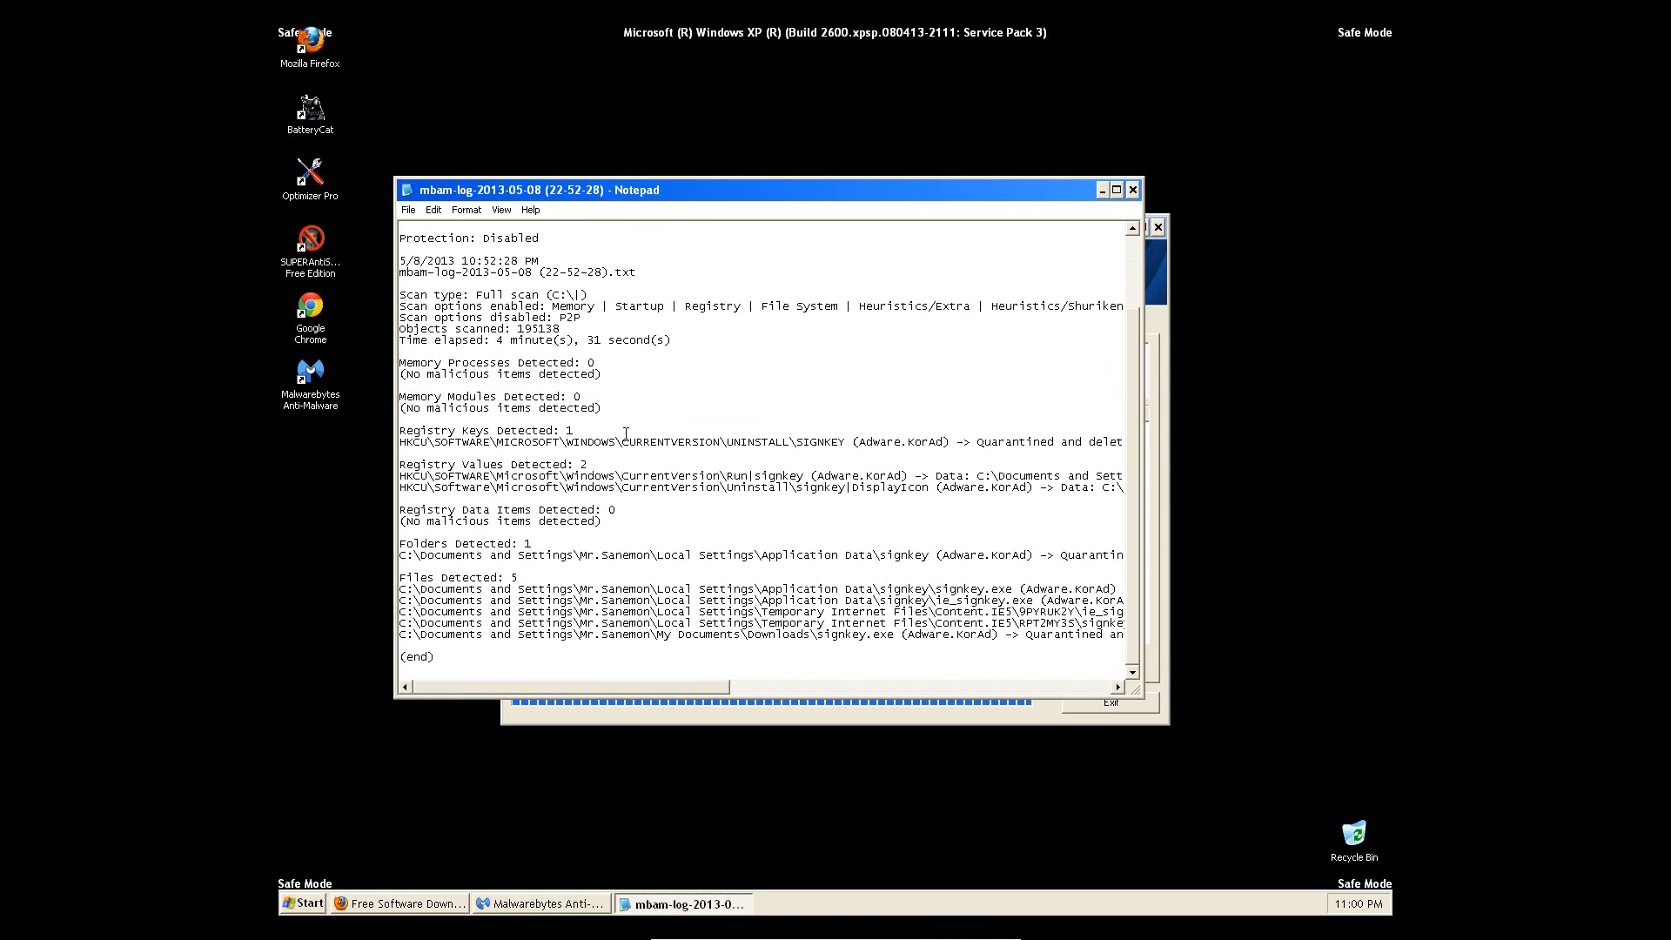
{"action": "scroll", "coordinate": [667, 434], "scroll_direction": "up", "scroll_amount": 3}
{"action": "scroll", "coordinate": [667, 434], "scroll_direction": "down", "scroll_amount": 3}
{"action": "left_click", "coordinate": [412, 212]}
{"action": "left_click", "coordinate": [444, 258]}
{"action": "left_click", "coordinate": [408, 210]}
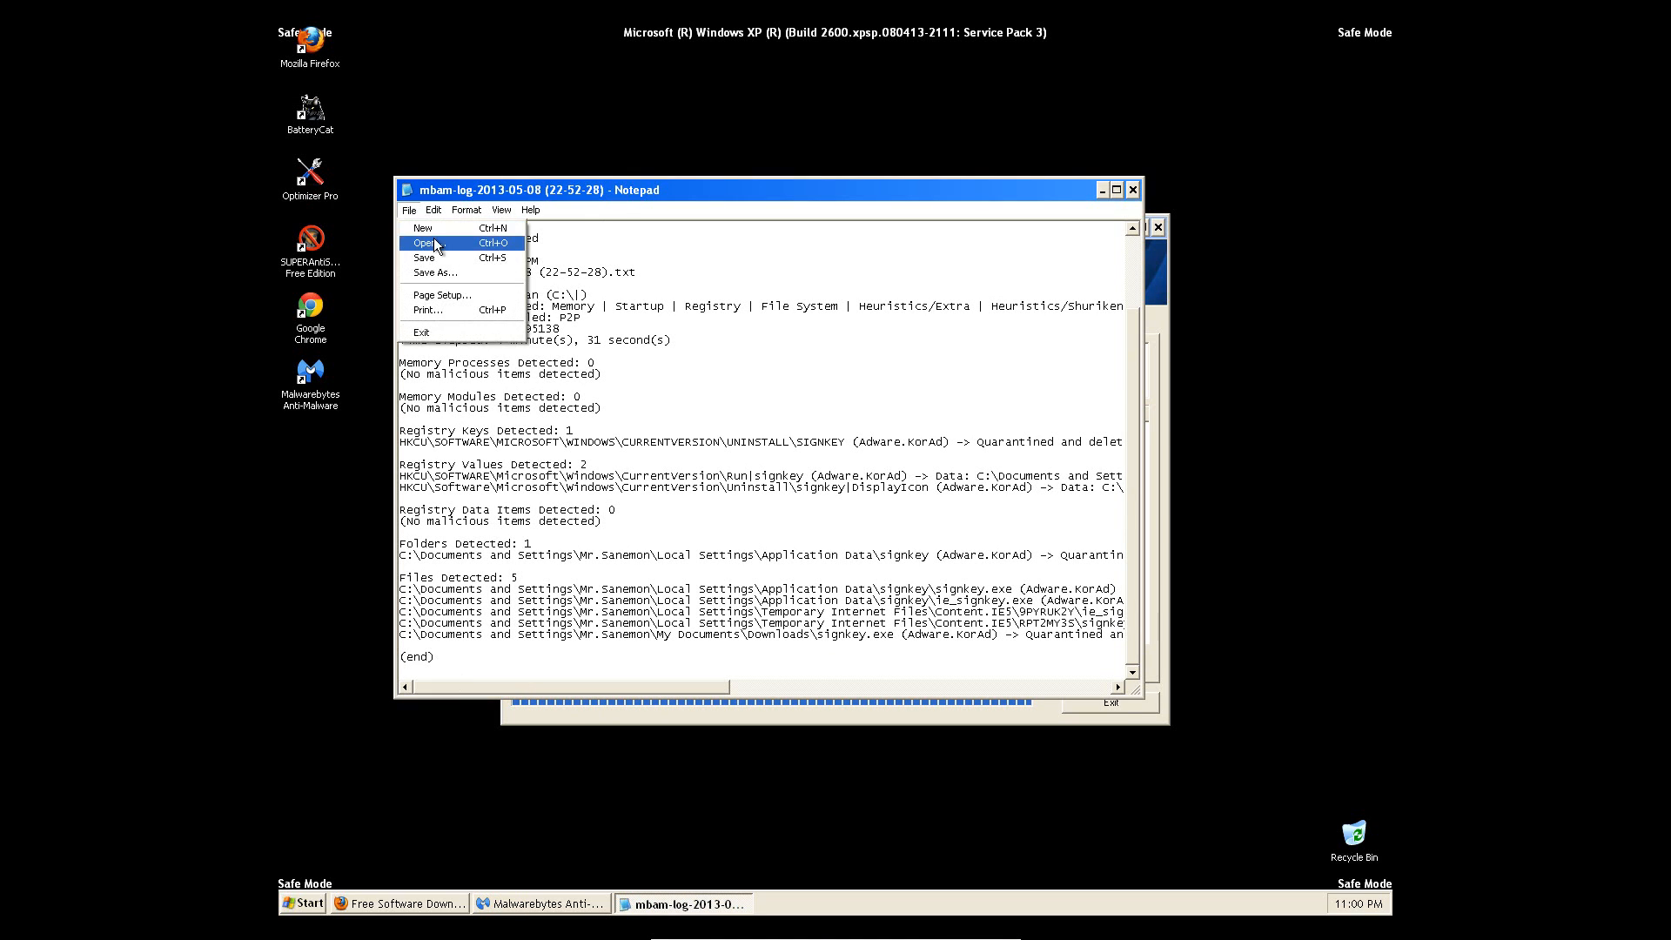
{"action": "left_click", "coordinate": [442, 275]}
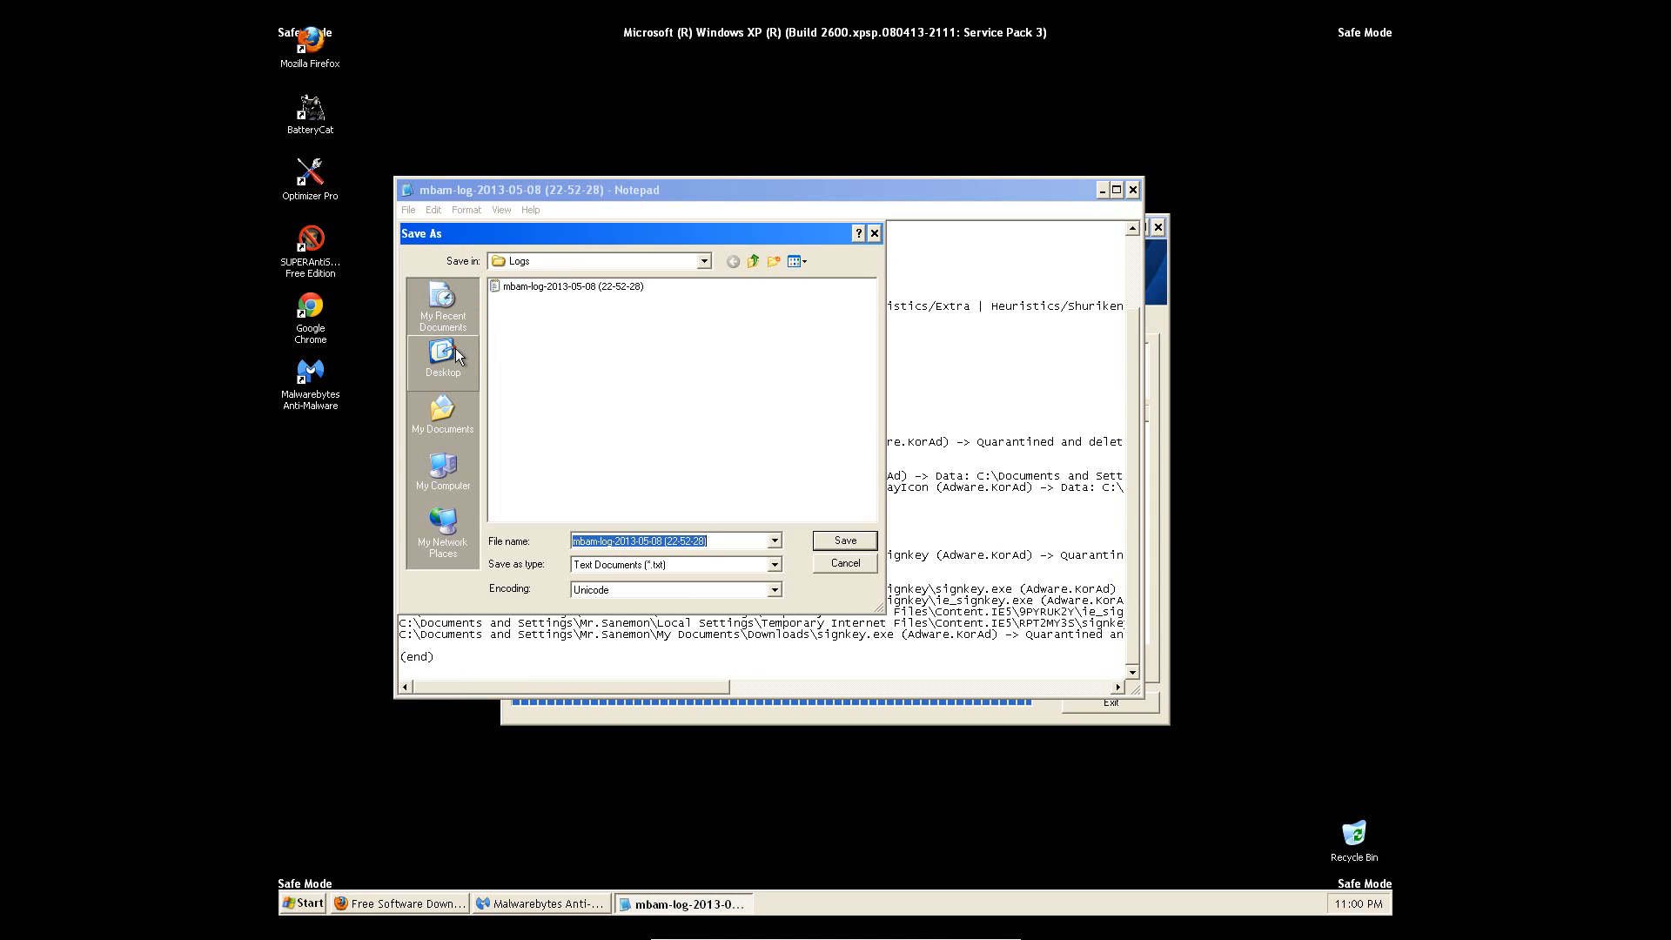
{"action": "left_click", "coordinate": [866, 540]}
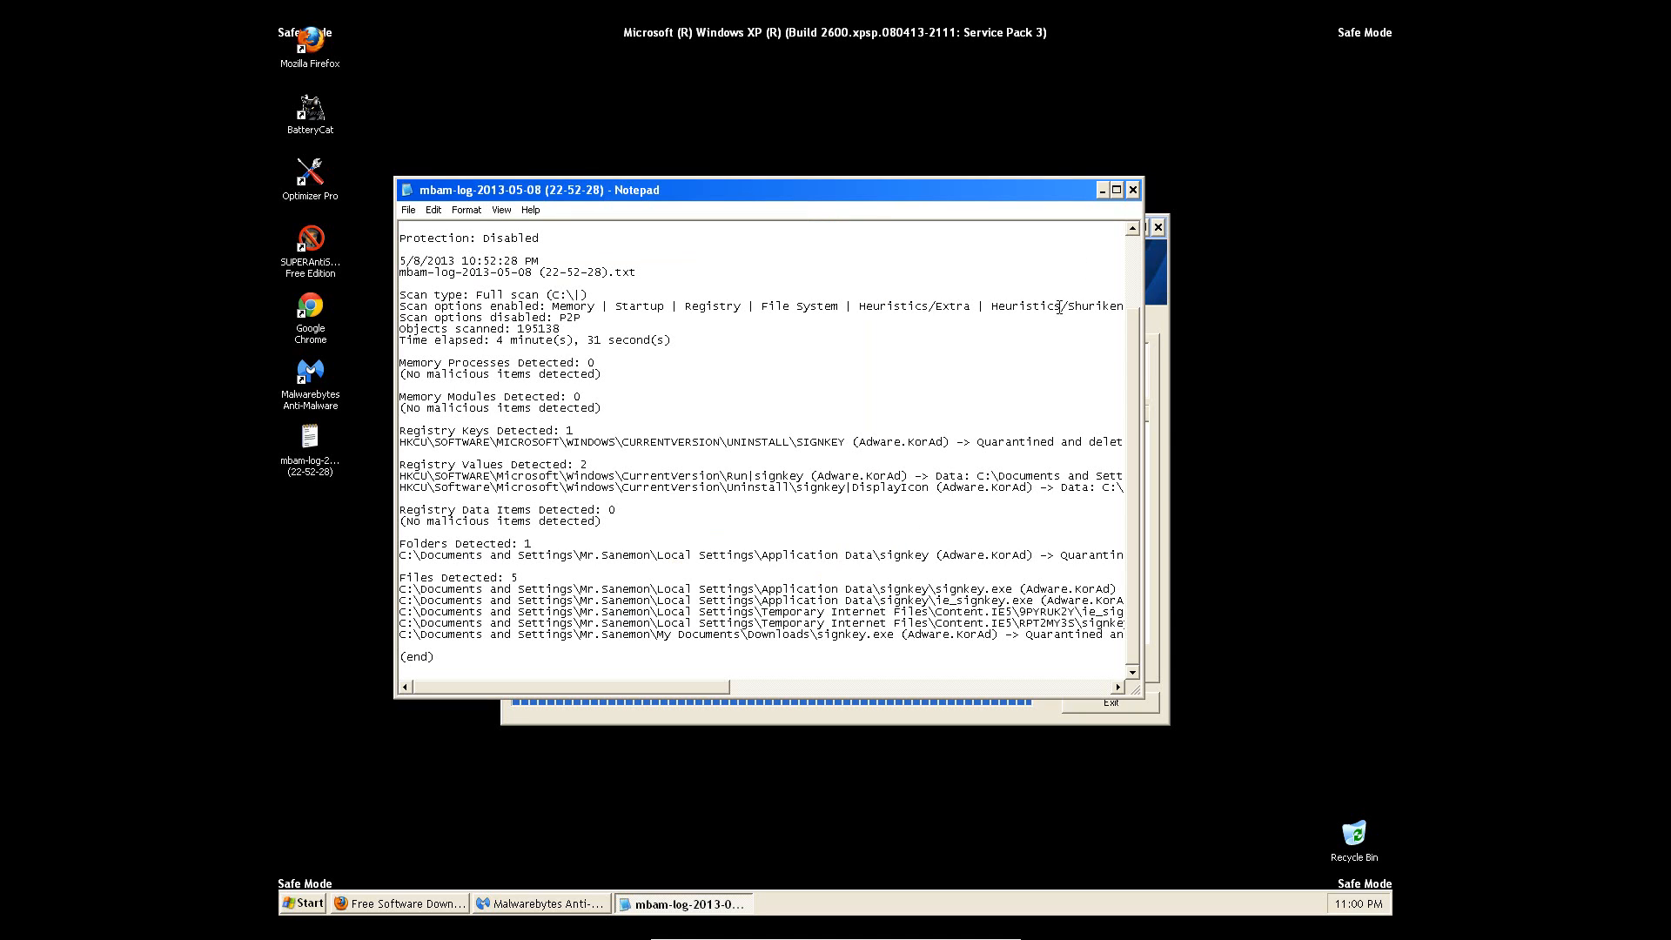
{"action": "left_click", "coordinate": [1132, 190]}
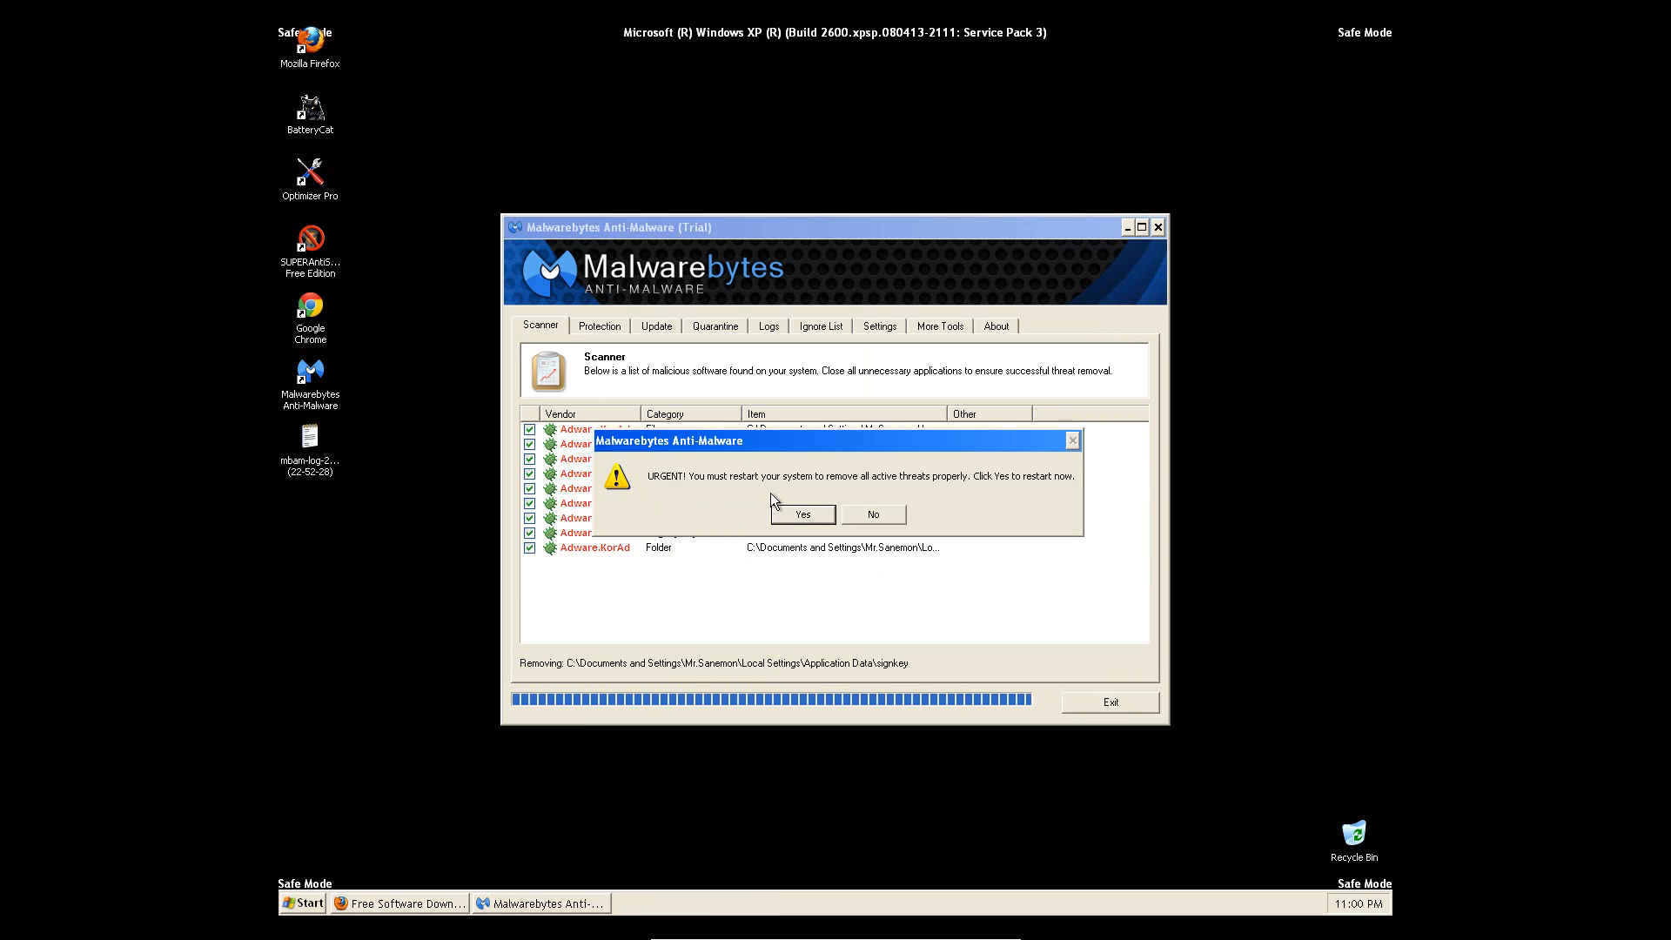
Restart Windows XP to finish removing the threats, dismissing VirtualBox's mouse pointer integration message during boot
{"action": "left_click", "coordinate": [823, 515]}
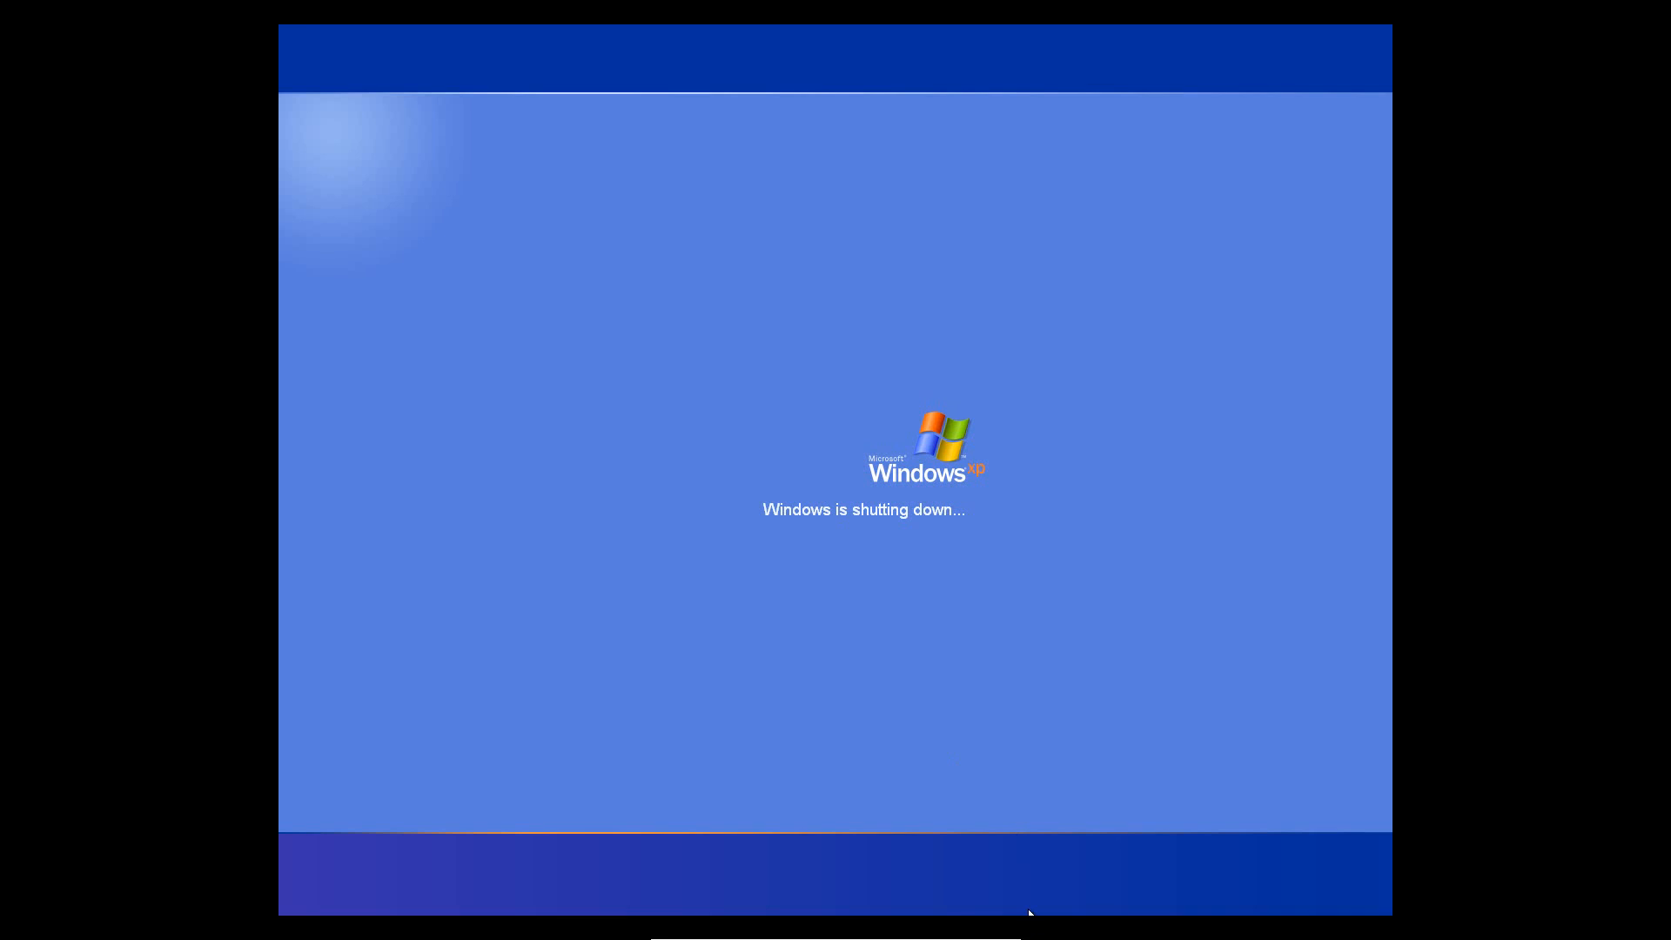
{"action": "mouse_move", "coordinate": [890, 924]}
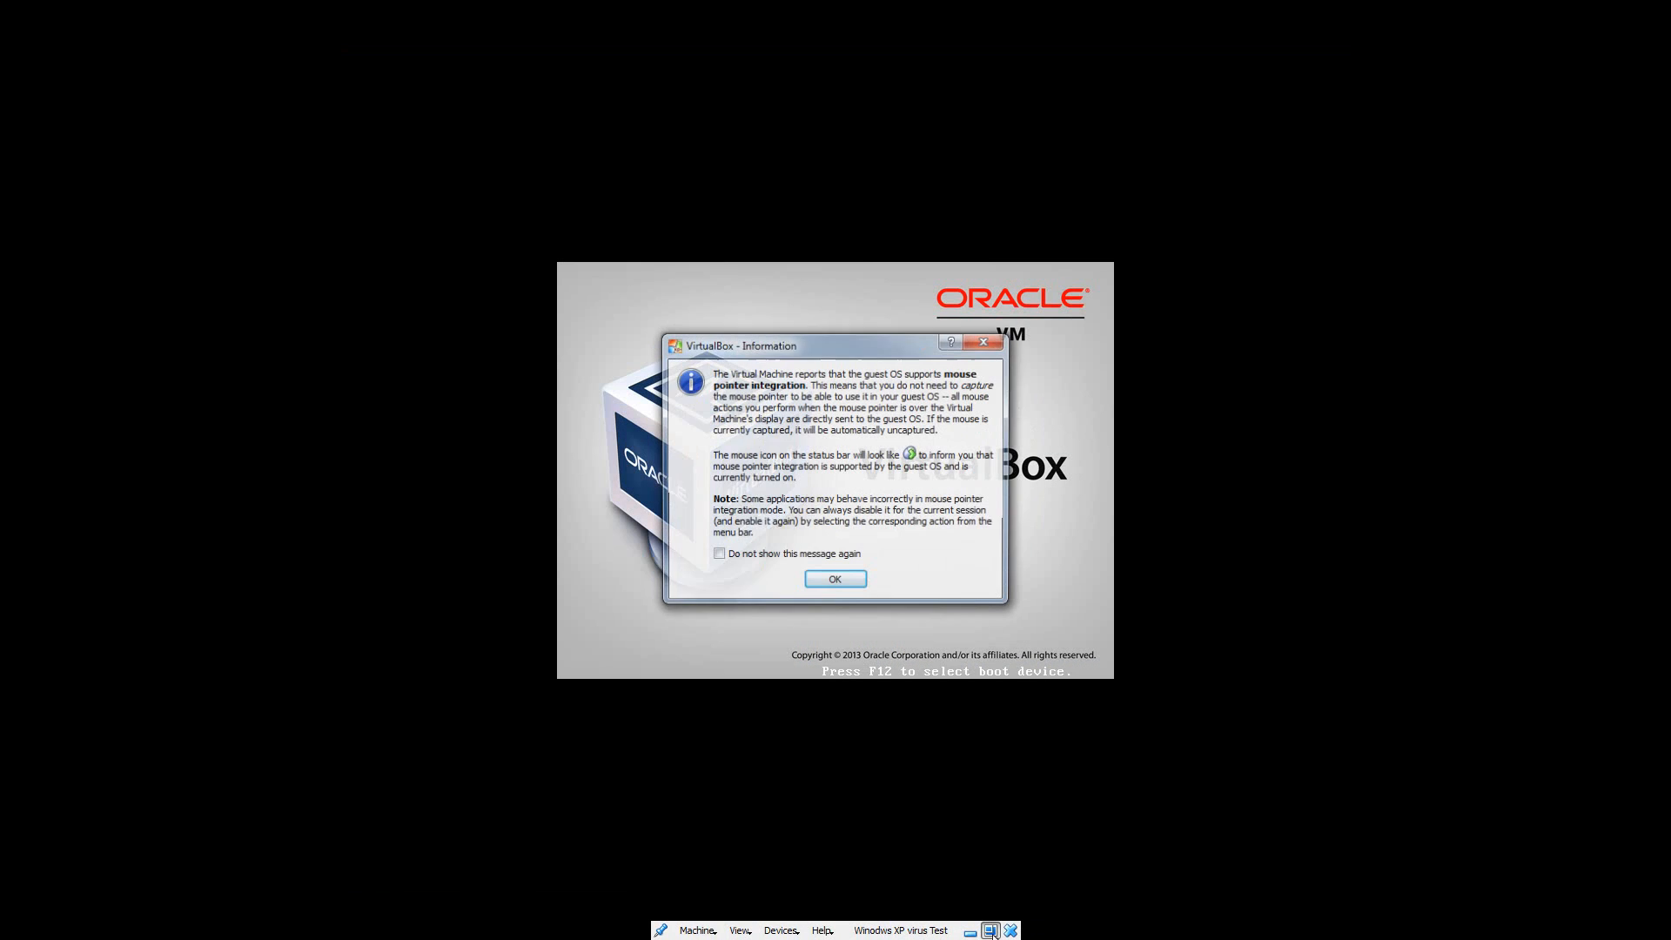
{"action": "left_click", "coordinate": [853, 584]}
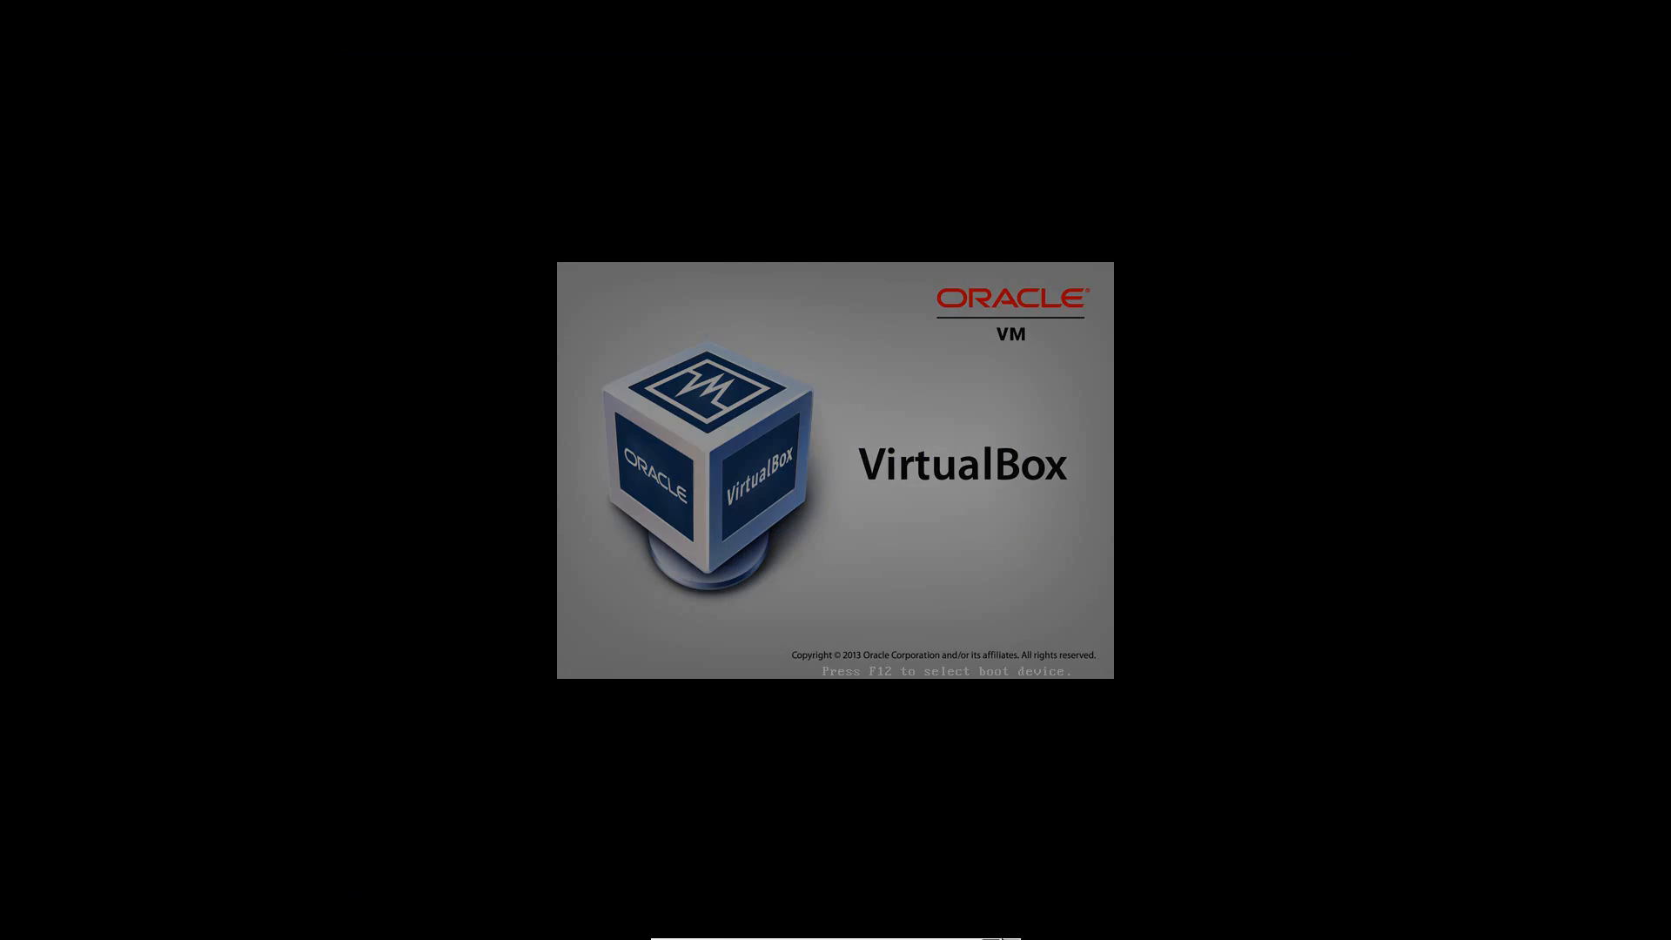
Switch the booting virtual machine to windowed mode and bring the Paint checklist to the front
{"action": "left_click", "coordinate": [989, 930]}
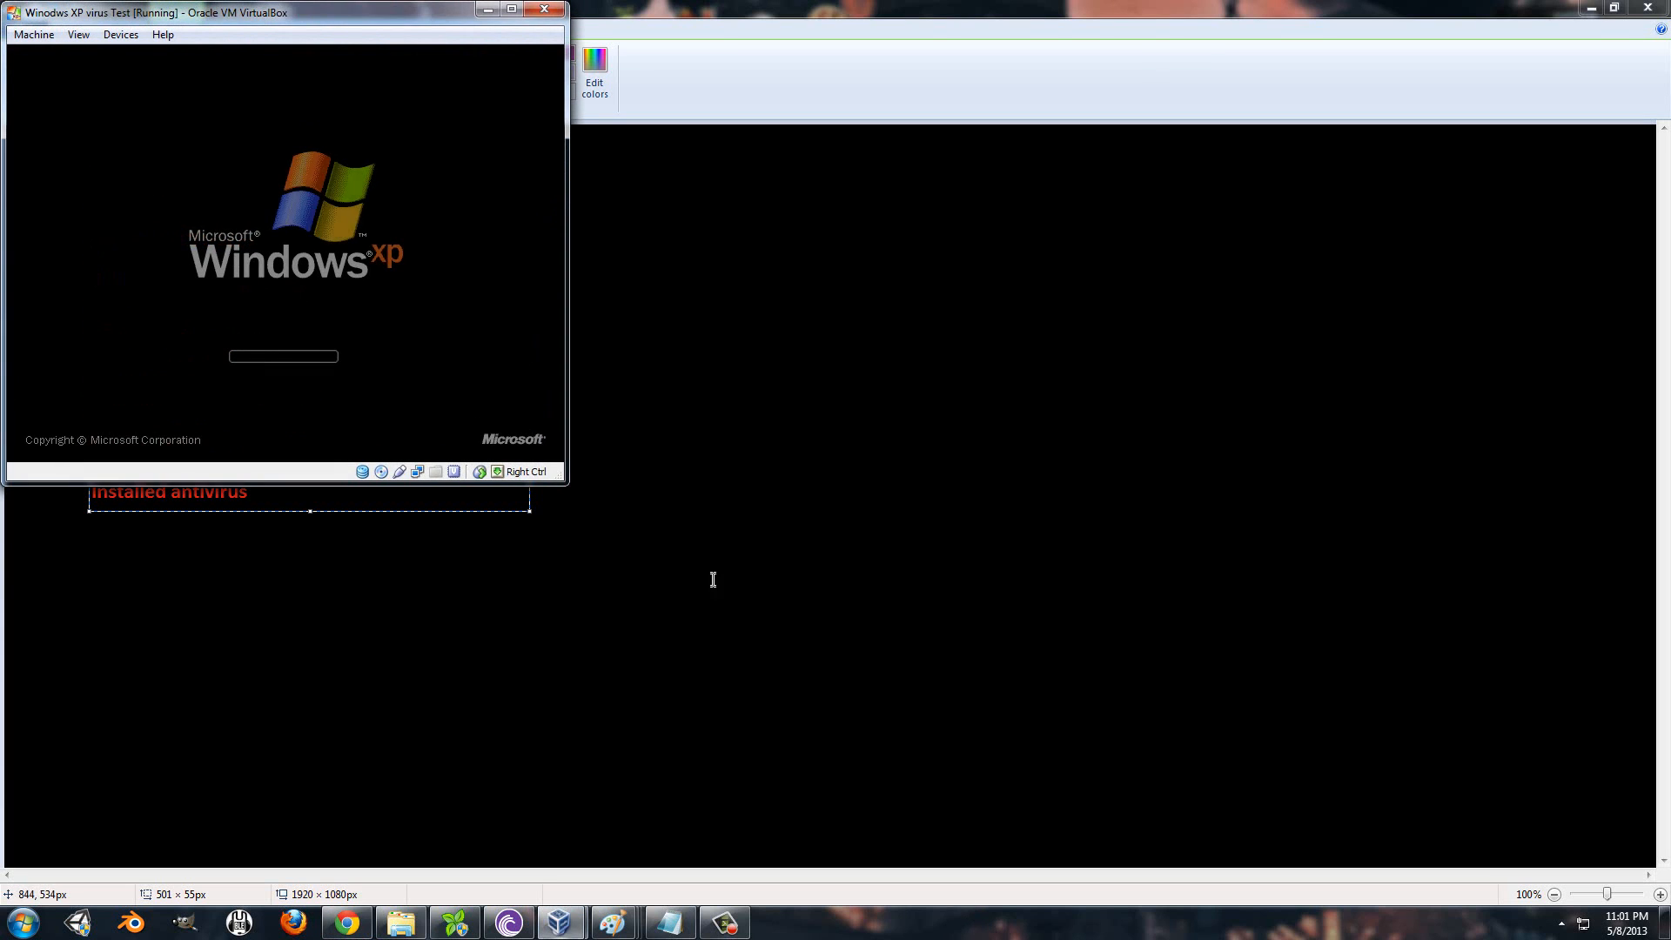
{"action": "left_click", "coordinate": [657, 595]}
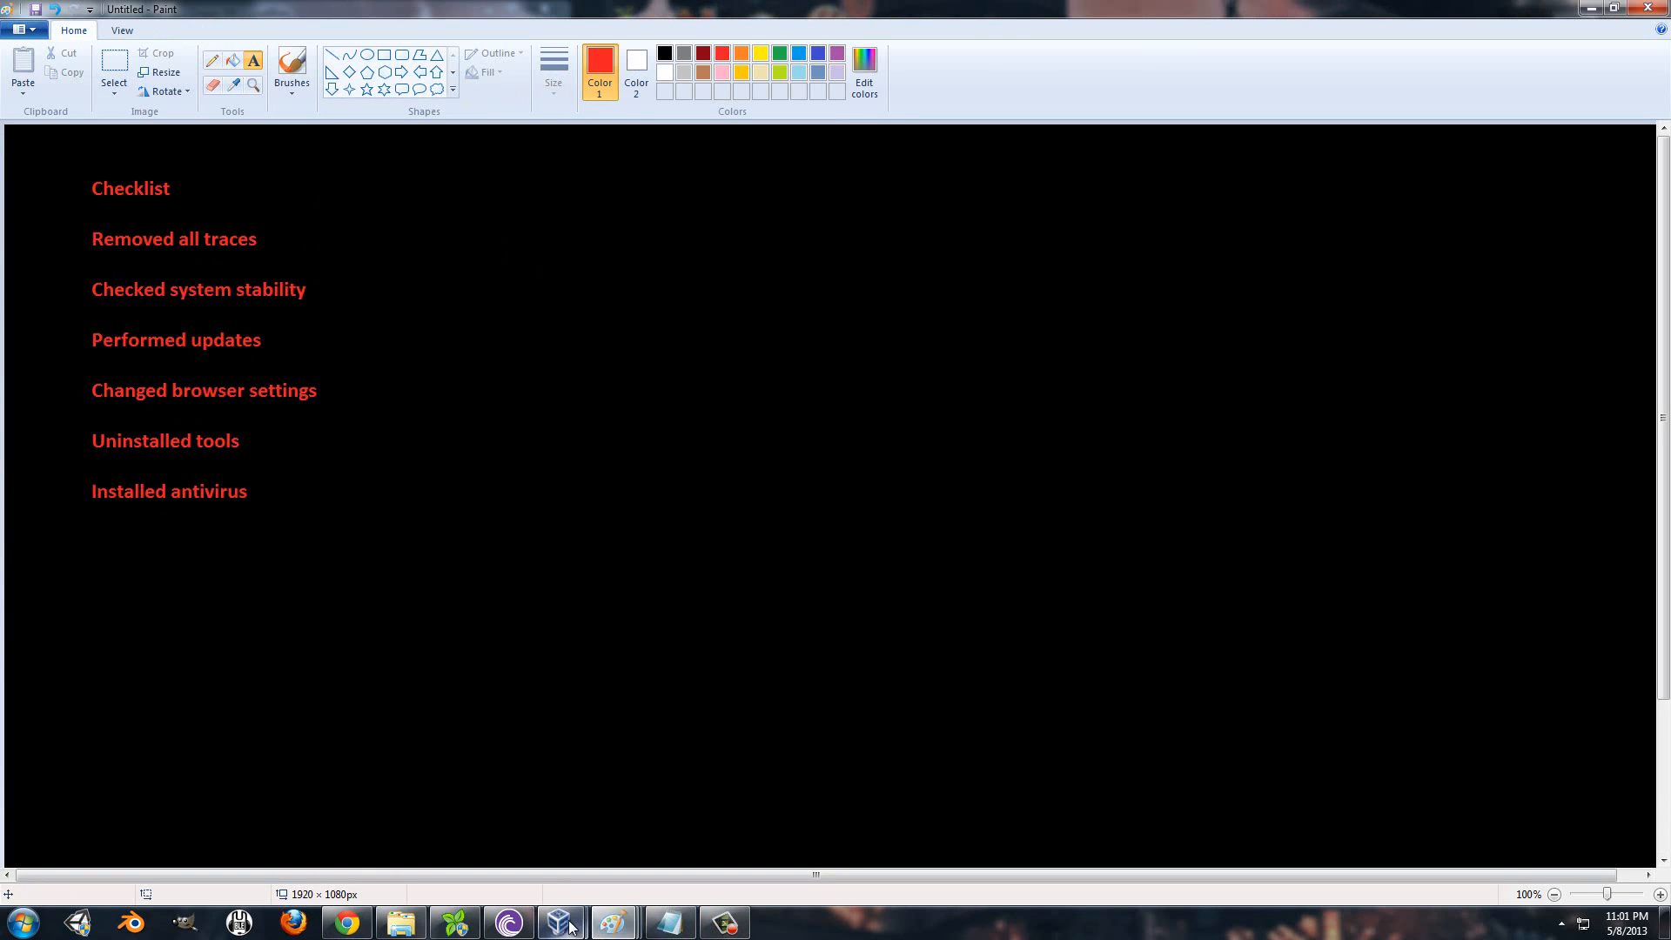
Return to the Windows XP virtual machine, dismiss the mouse integration message, and switch it to full-screen mode
{"action": "mouse_move", "coordinate": [559, 923]}
{"action": "left_click", "coordinate": [642, 876]}
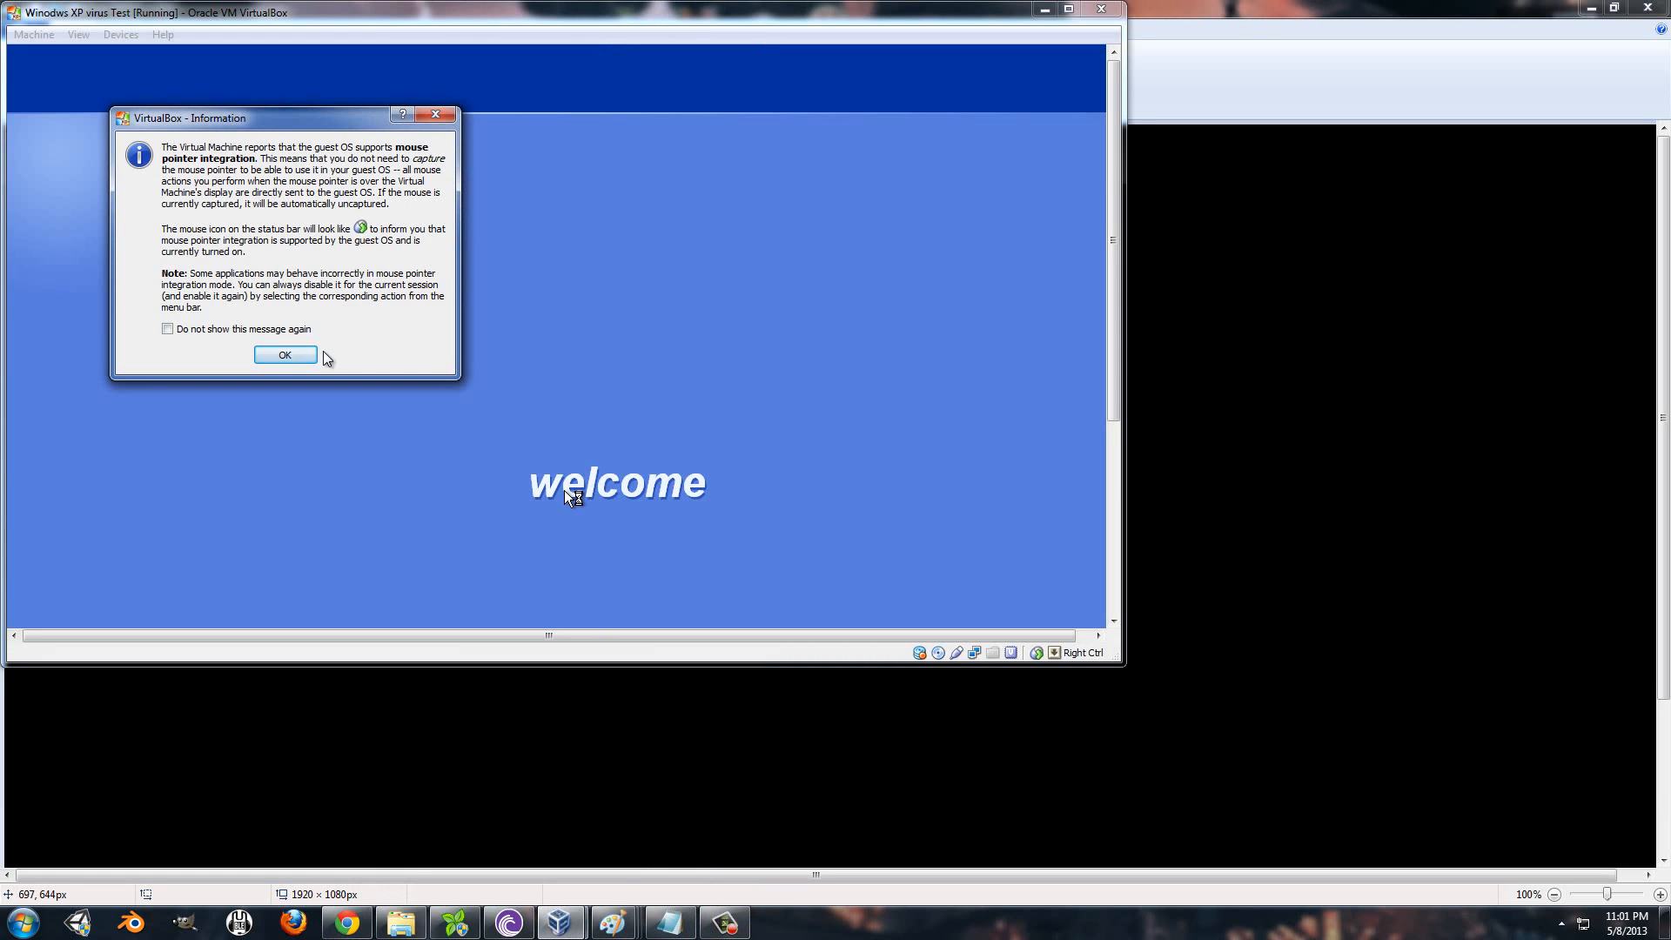
{"action": "left_click", "coordinate": [301, 355]}
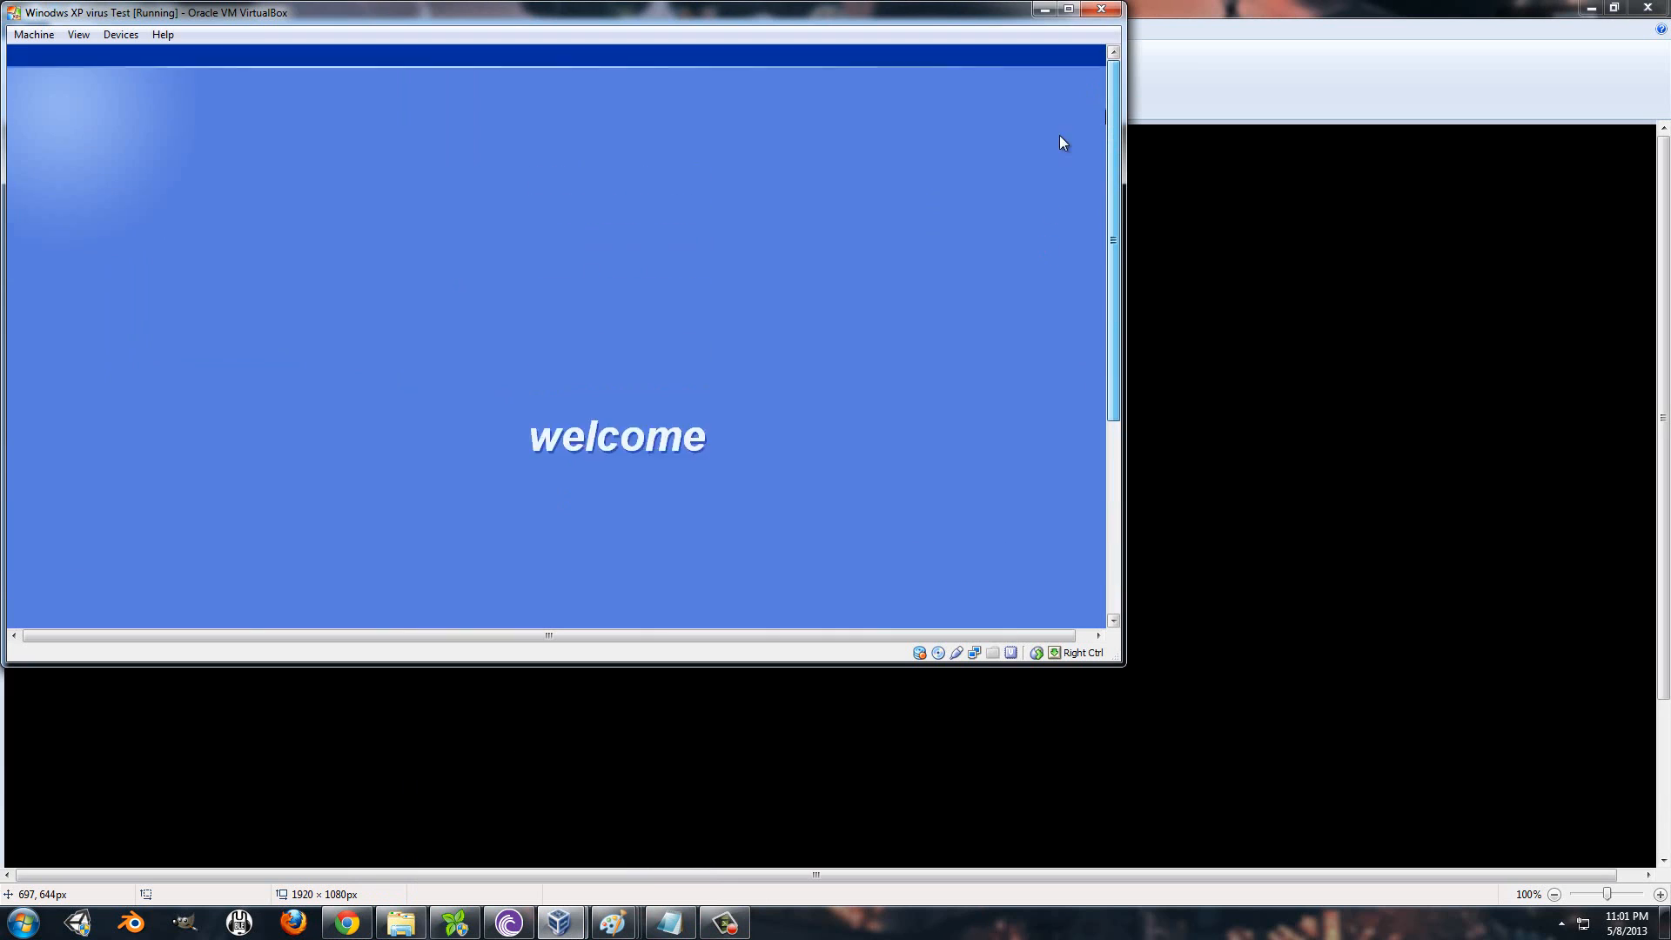
{"action": "left_click", "coordinate": [79, 35]}
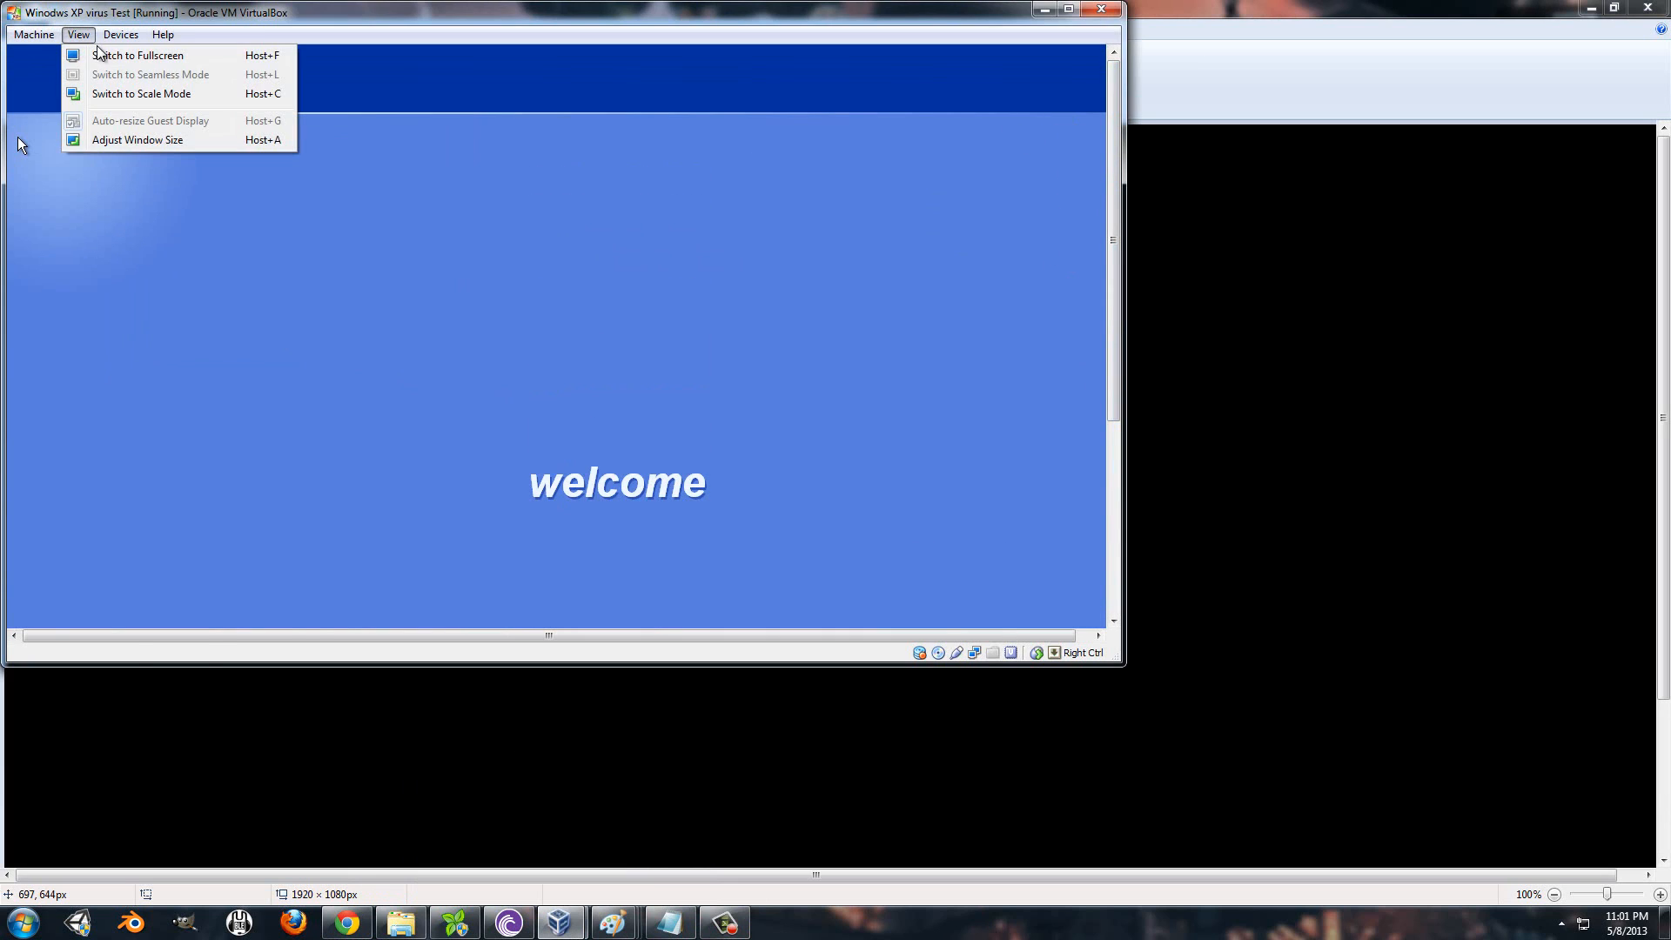
{"action": "left_click", "coordinate": [130, 55]}
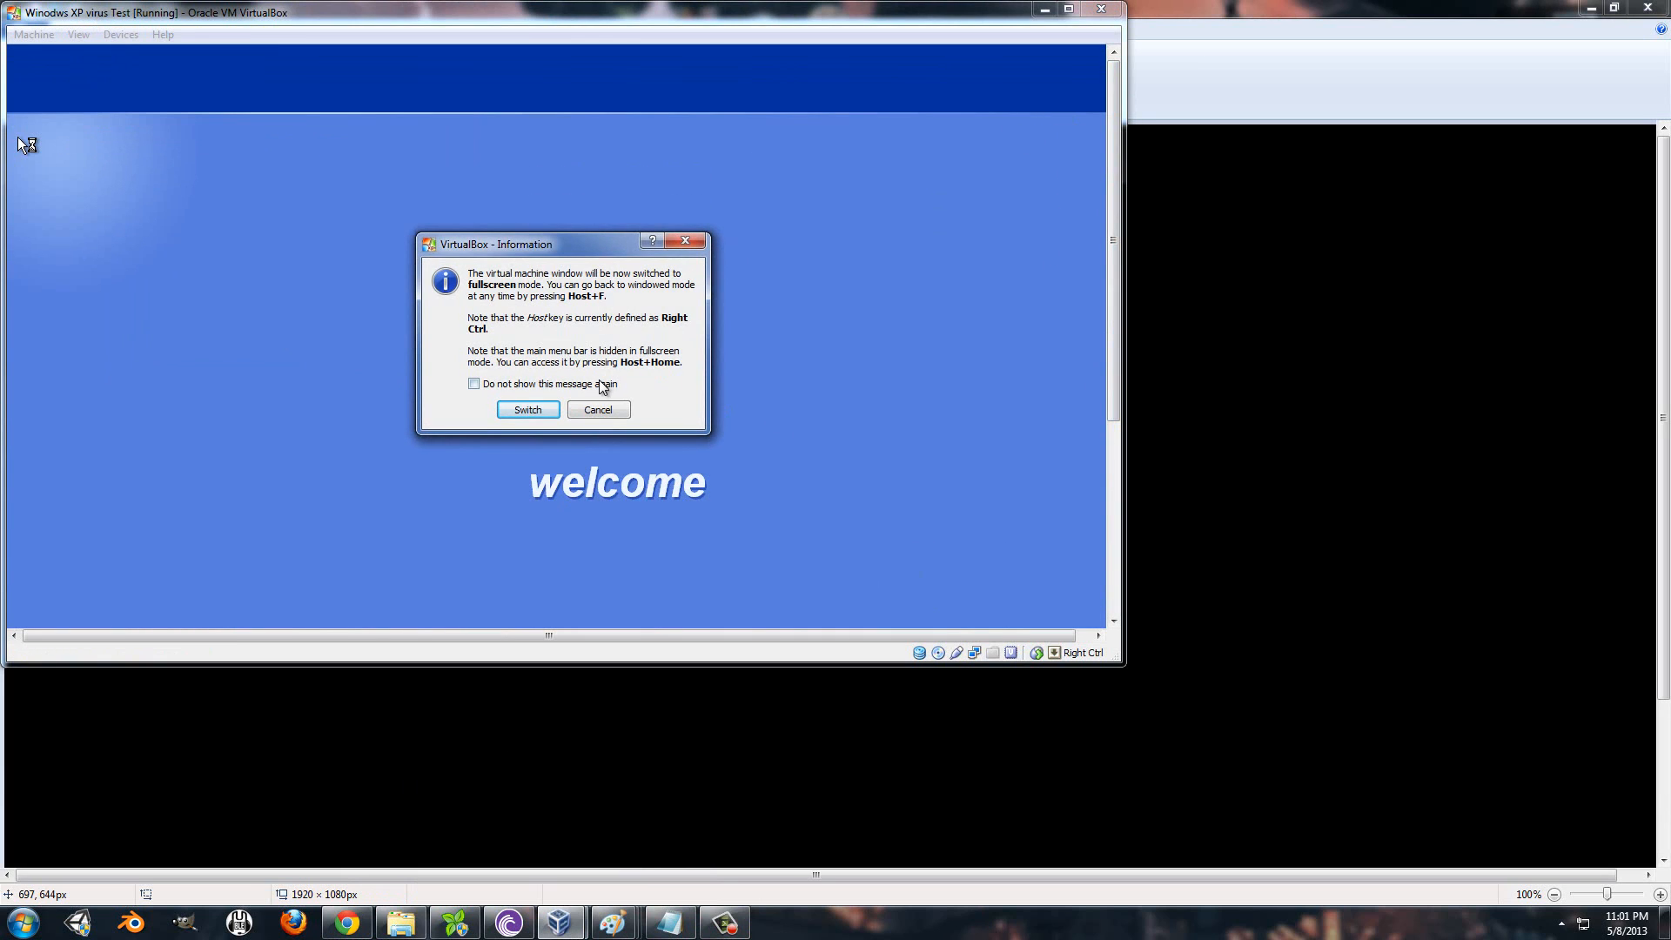
{"action": "left_click", "coordinate": [602, 387]}
{"action": "left_click", "coordinate": [547, 409]}
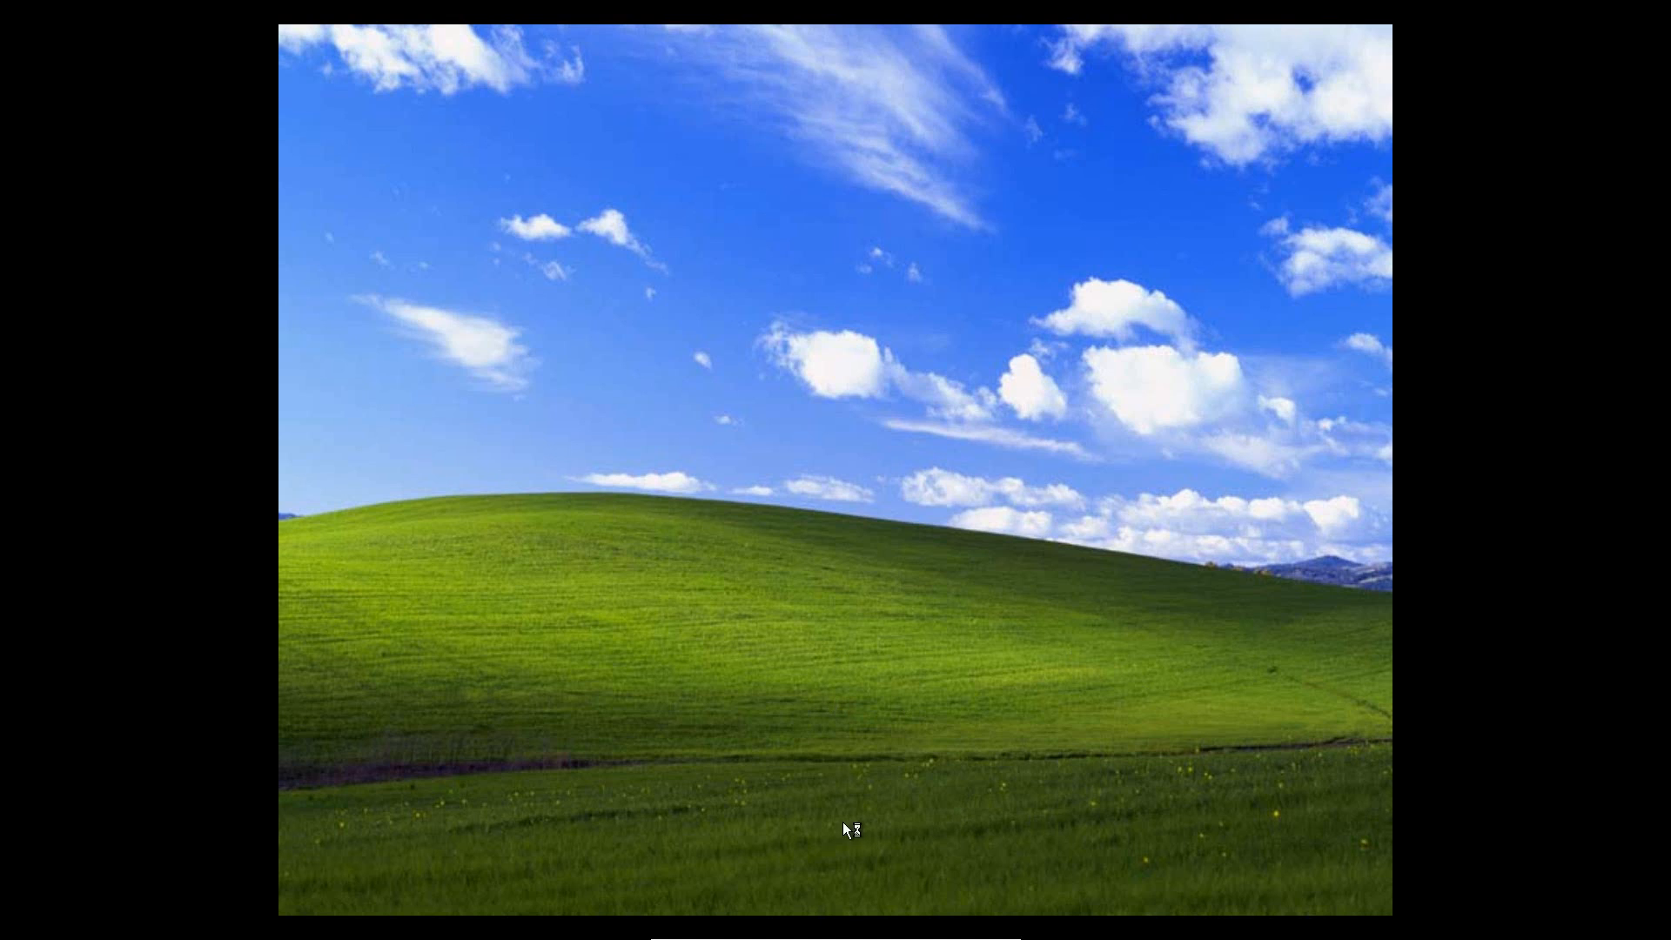
Send Ctrl-Alt-Del to the virtual machine to open Task Manager, center its window, and examine the running processes
{"action": "mouse_move", "coordinate": [766, 937]}
{"action": "left_click", "coordinate": [695, 930]}
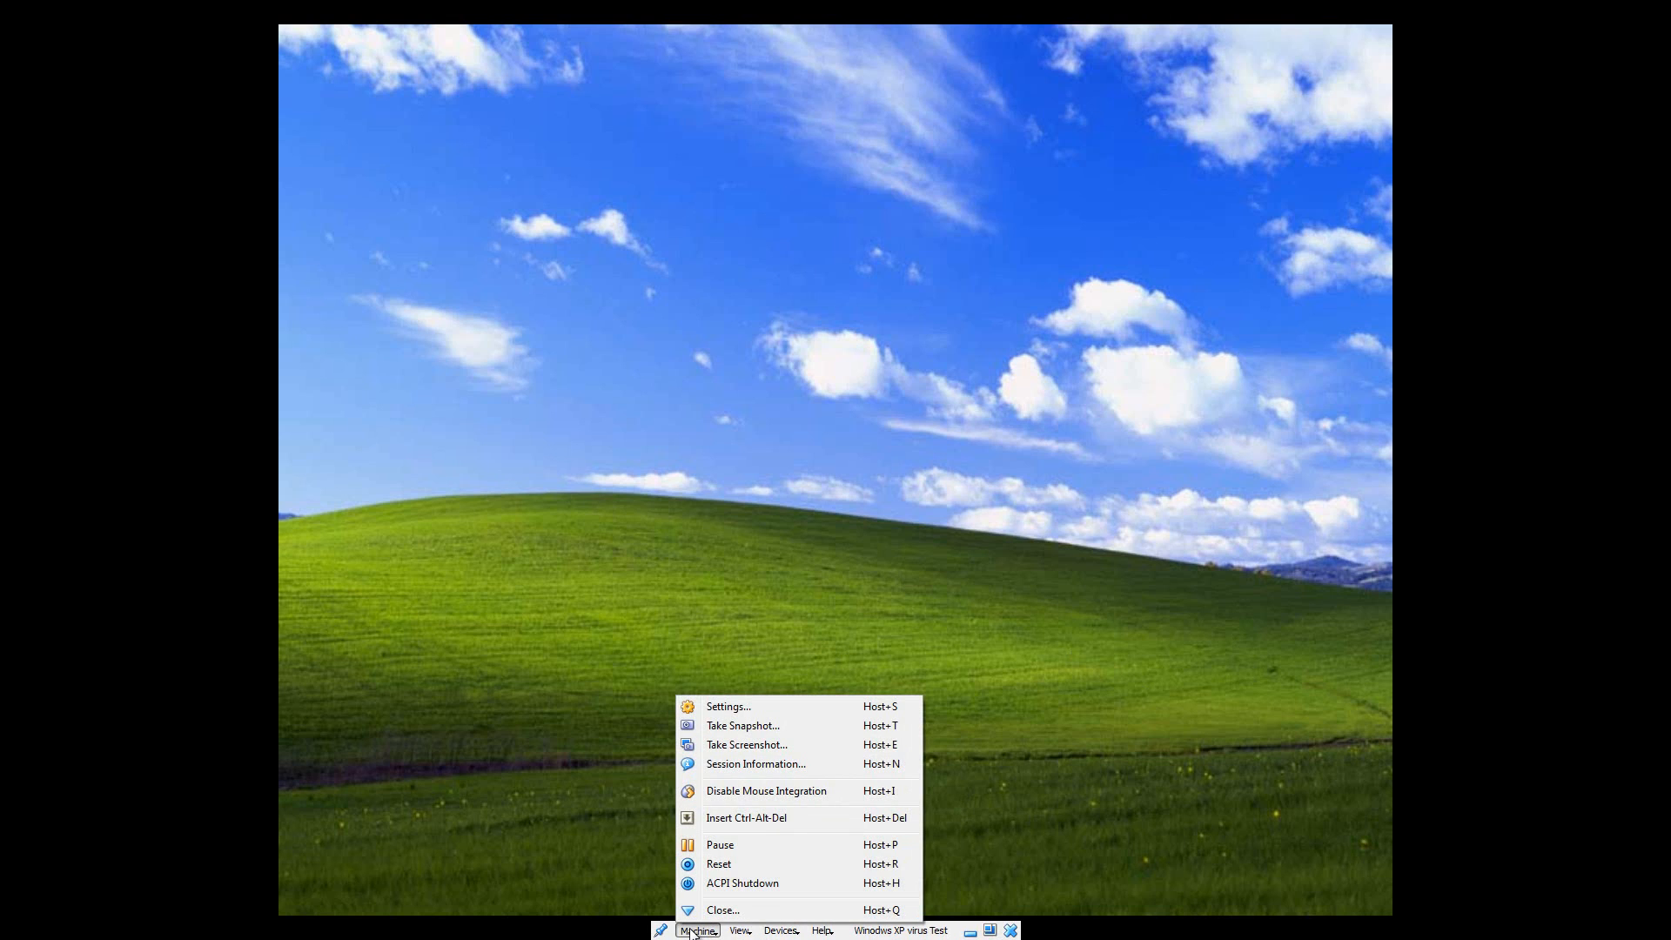
{"action": "left_click", "coordinate": [799, 818]}
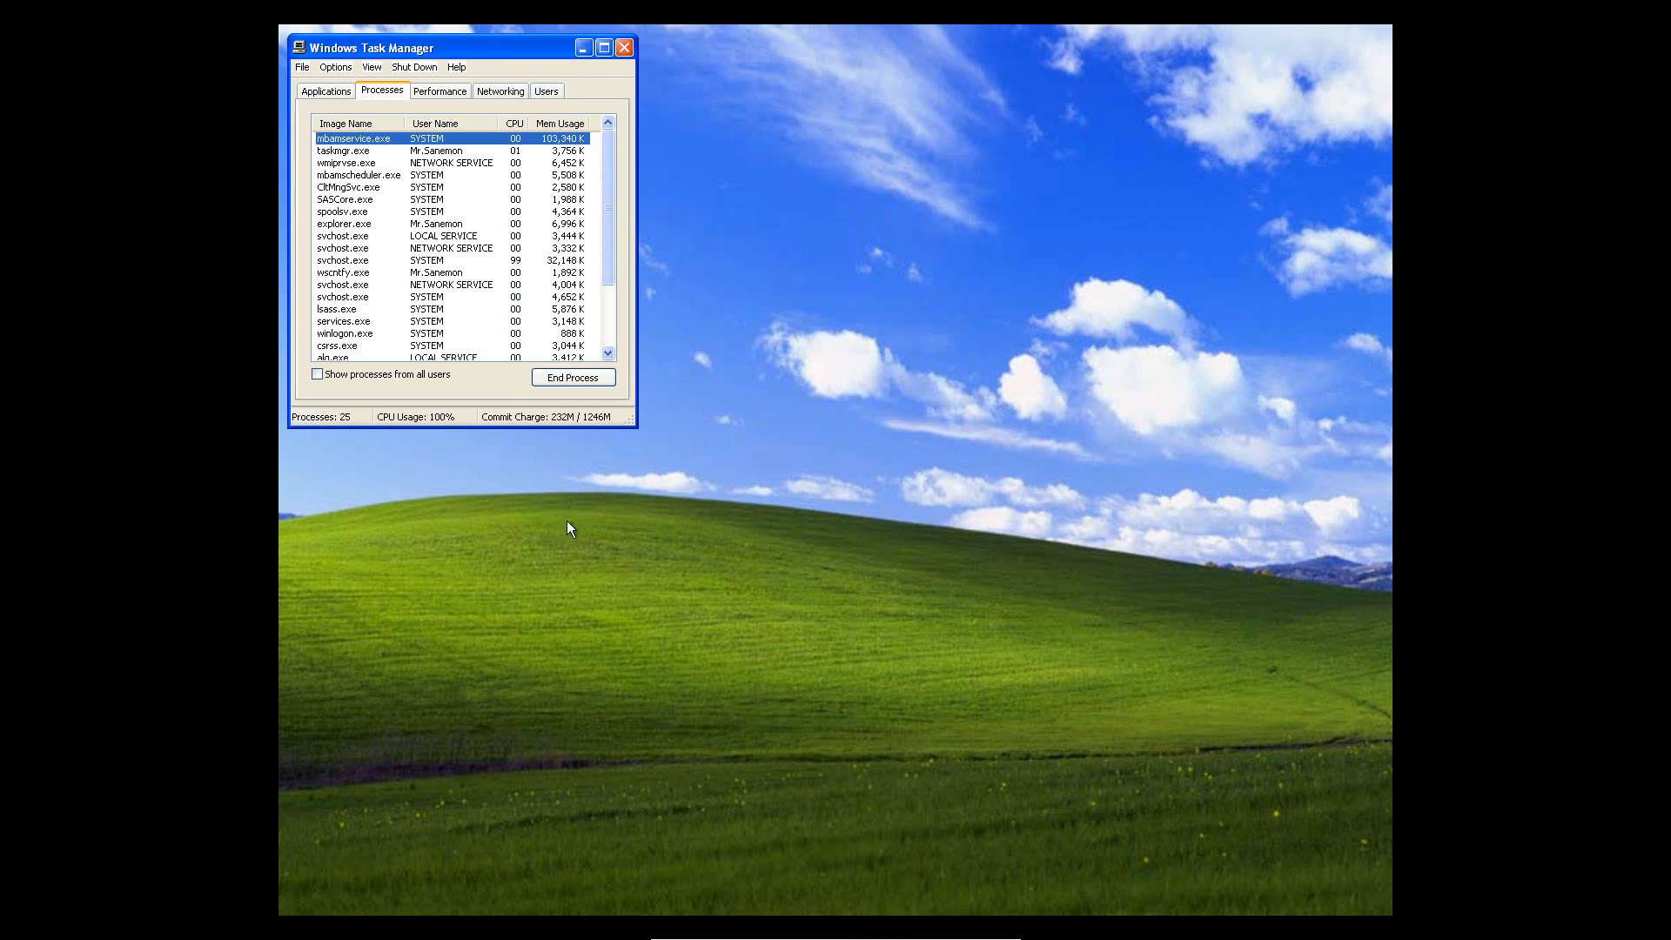
{"action": "left_click_drag", "start_coordinate": [468, 60], "coordinate": [897, 304]}
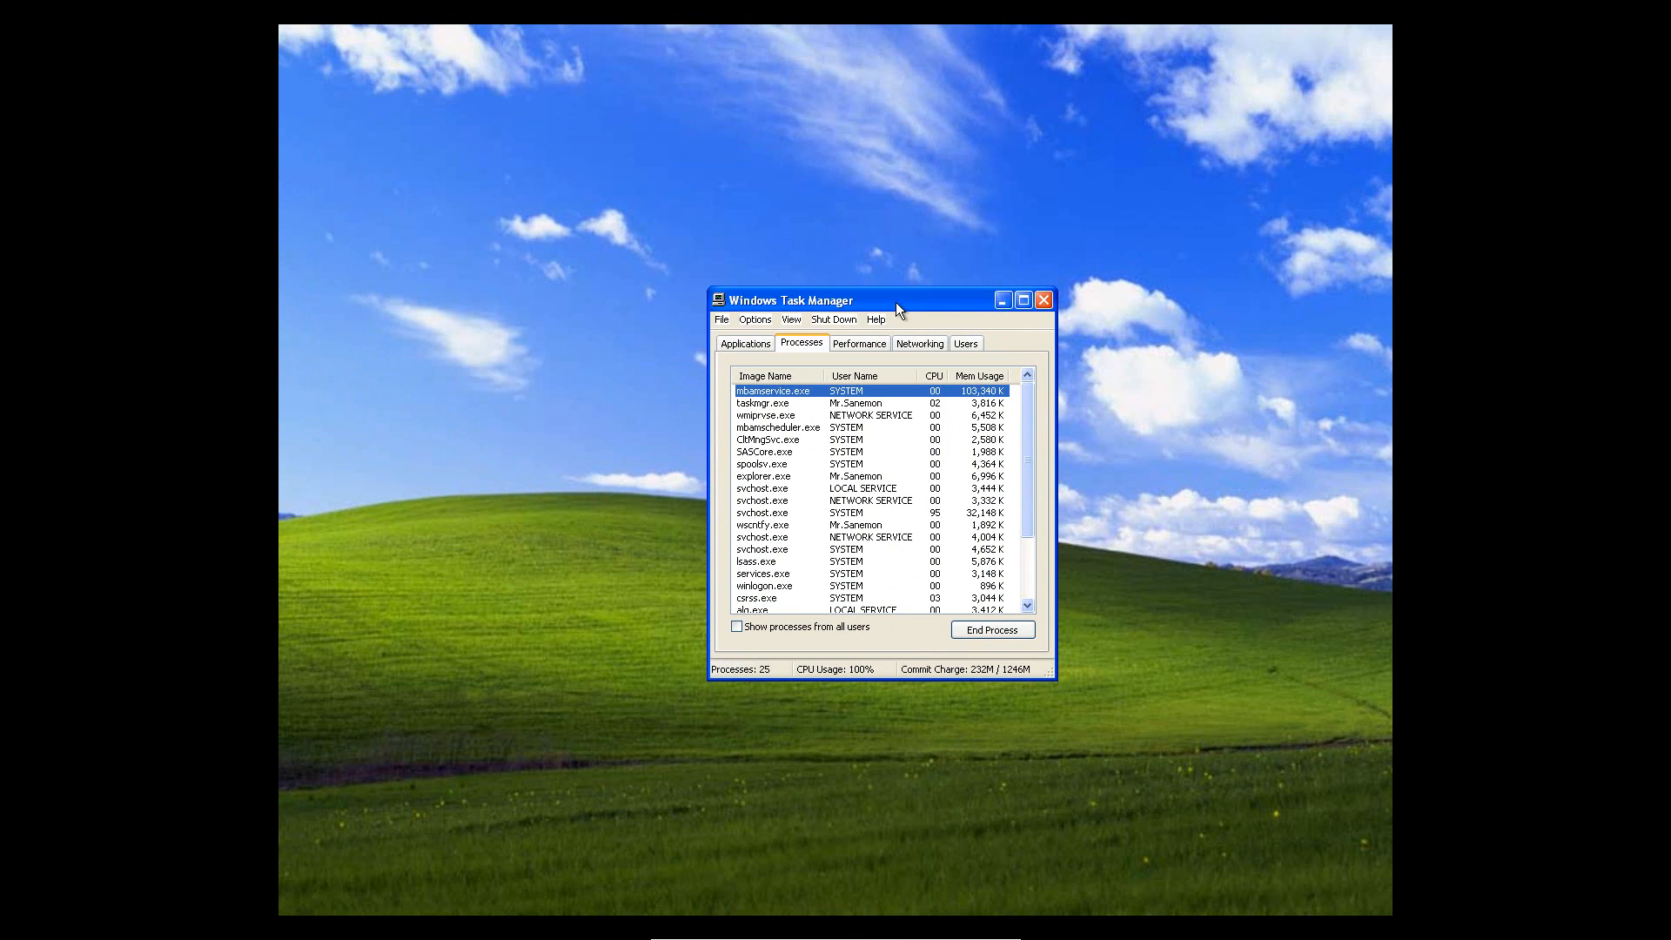
{"action": "scroll", "coordinate": [875, 437], "scroll_direction": "down", "scroll_amount": 2}
{"action": "scroll", "coordinate": [877, 440], "scroll_direction": "up", "scroll_amount": 2}
{"action": "mouse_move", "coordinate": [1023, 414]}
{"action": "left_mouse_down"}
{"action": "mouse_move", "coordinate": [1036, 506]}
{"action": "mouse_move", "coordinate": [1036, 411]}
{"action": "left_mouse_up"}
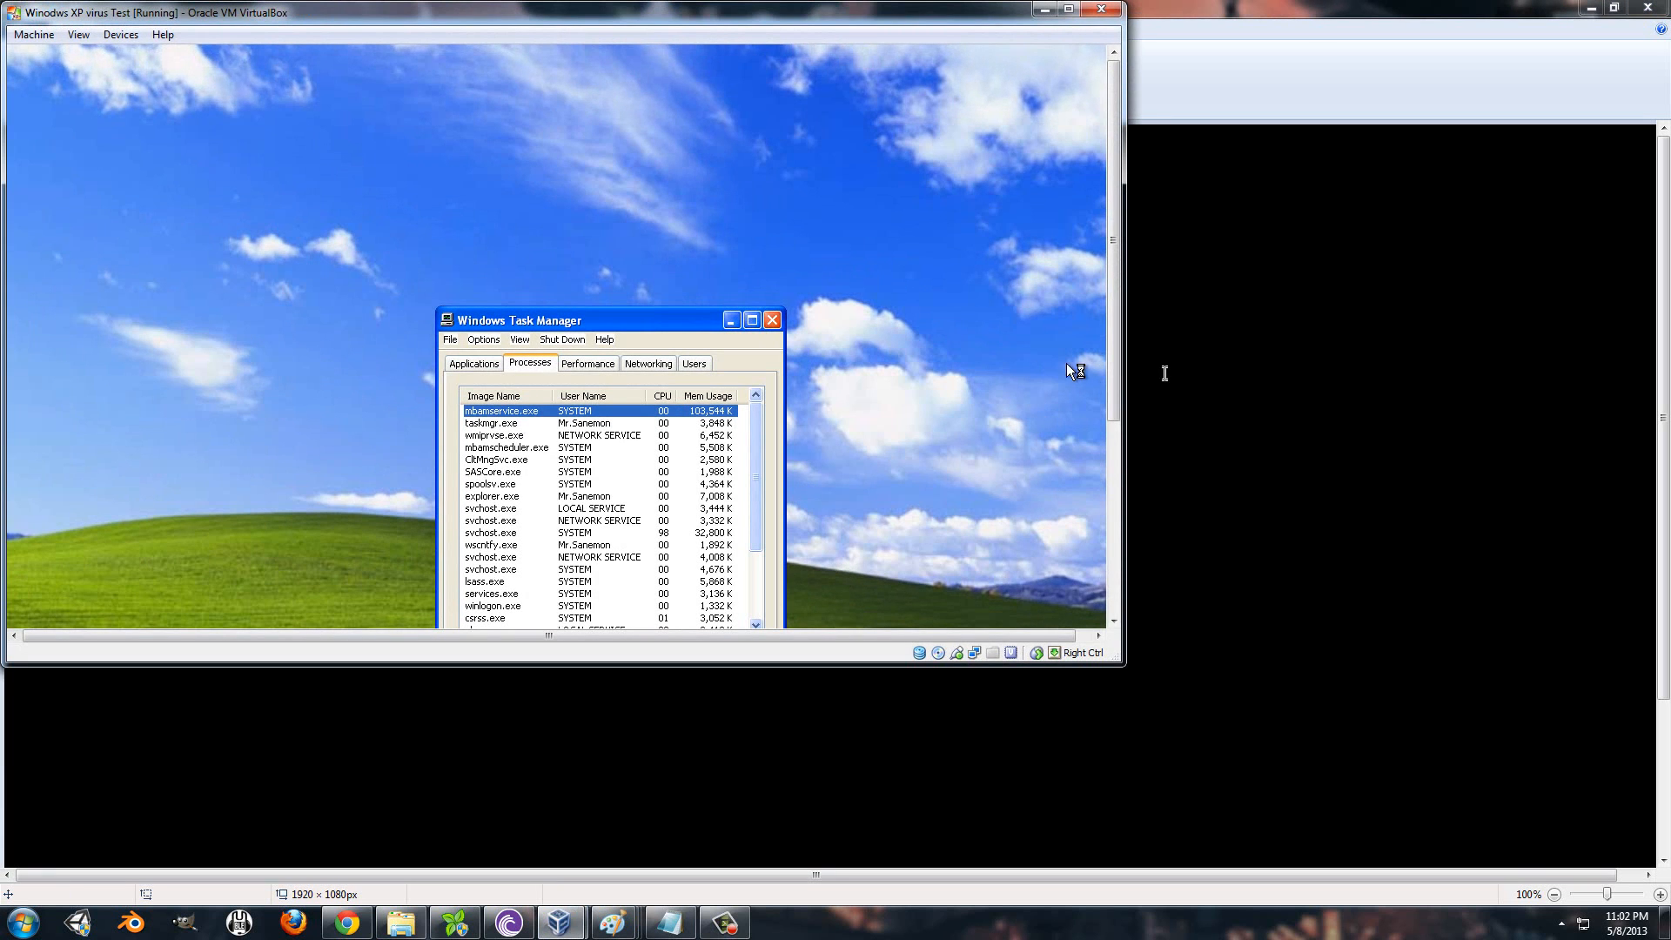
Switch to Paint and review the cleanup checklist while Windows XP finishes loading
{"action": "left_click", "coordinate": [1303, 83]}
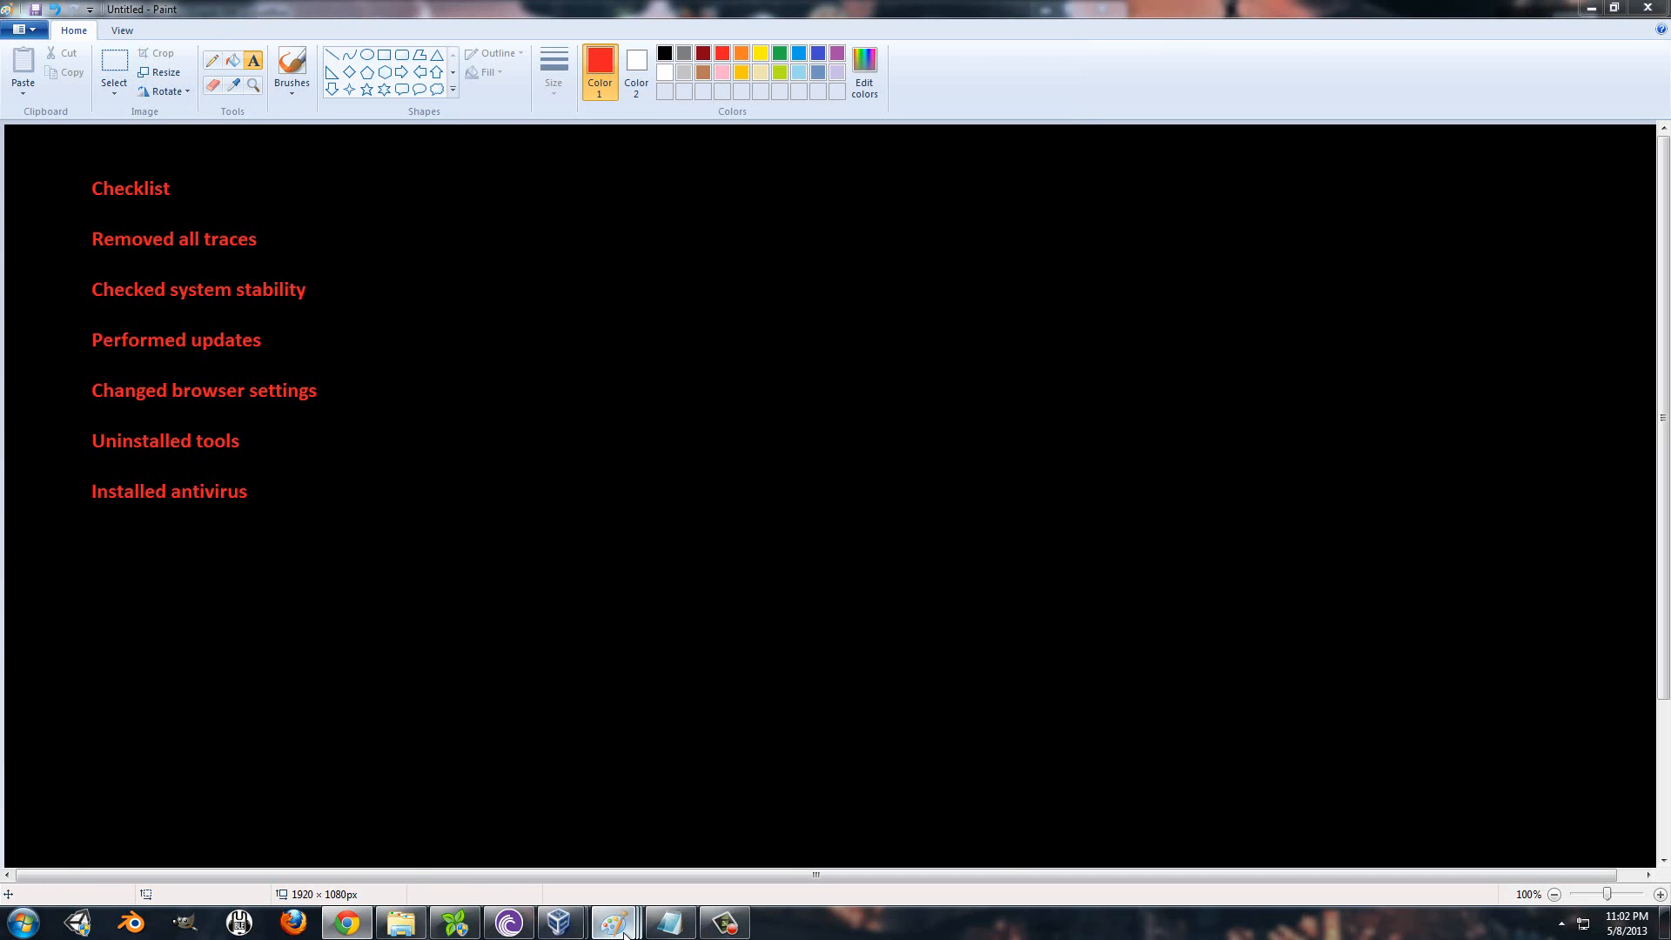
{"action": "mouse_move", "coordinate": [611, 929]}
{"action": "mouse_move", "coordinate": [682, 782]}
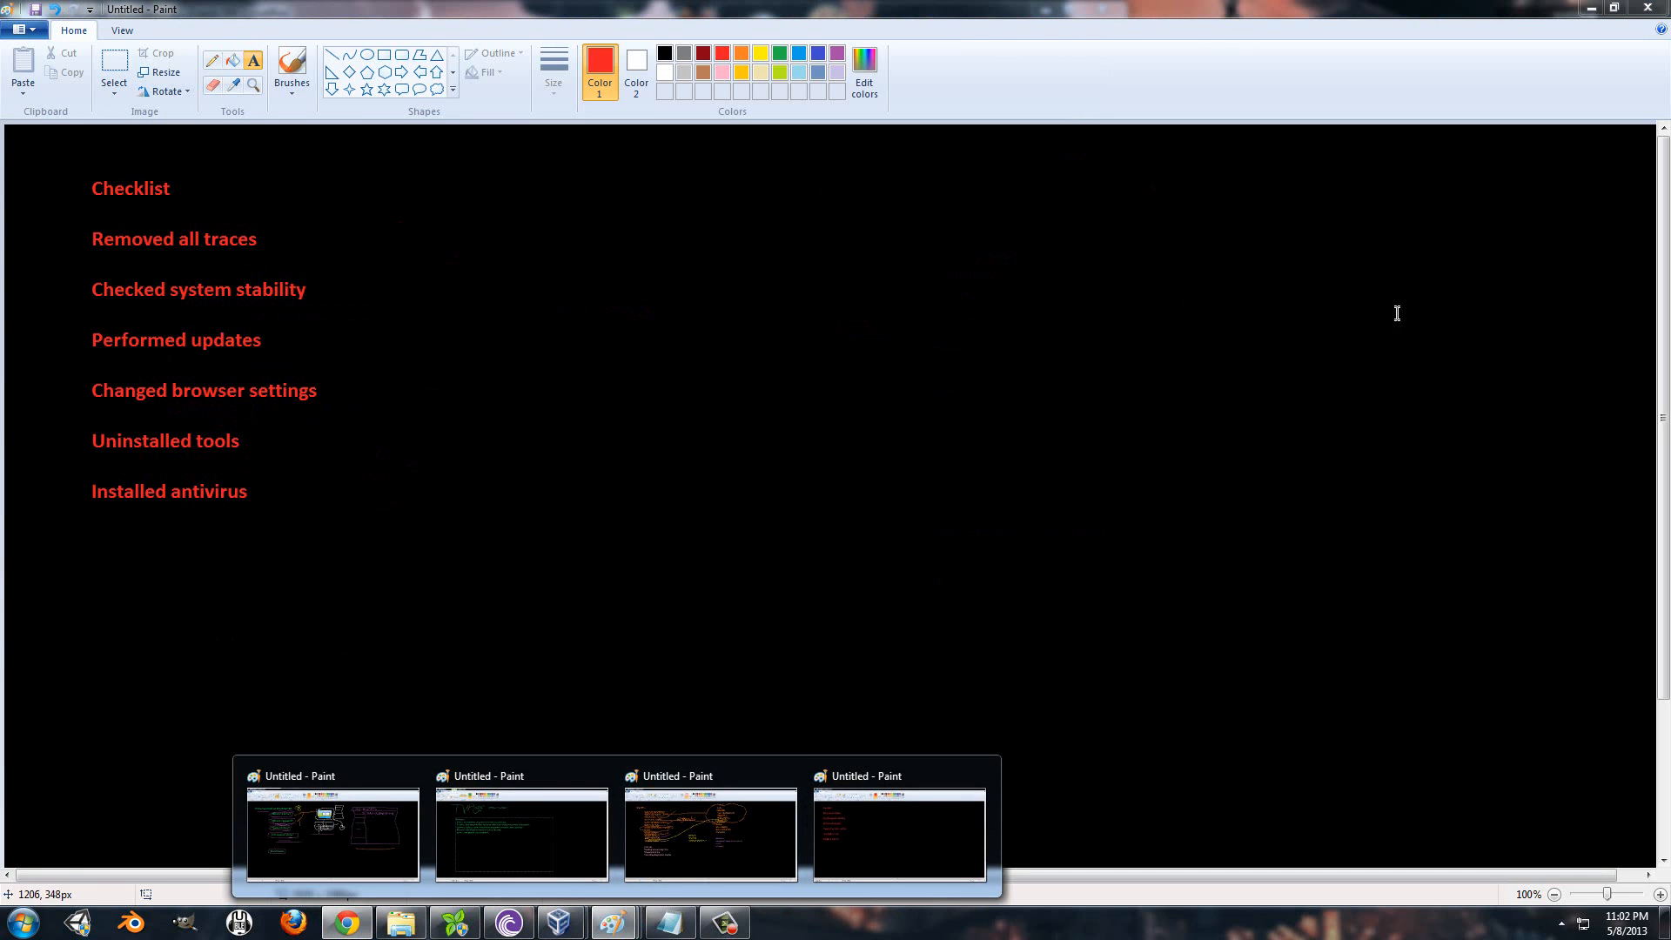
{"action": "left_click", "coordinate": [1175, 527]}
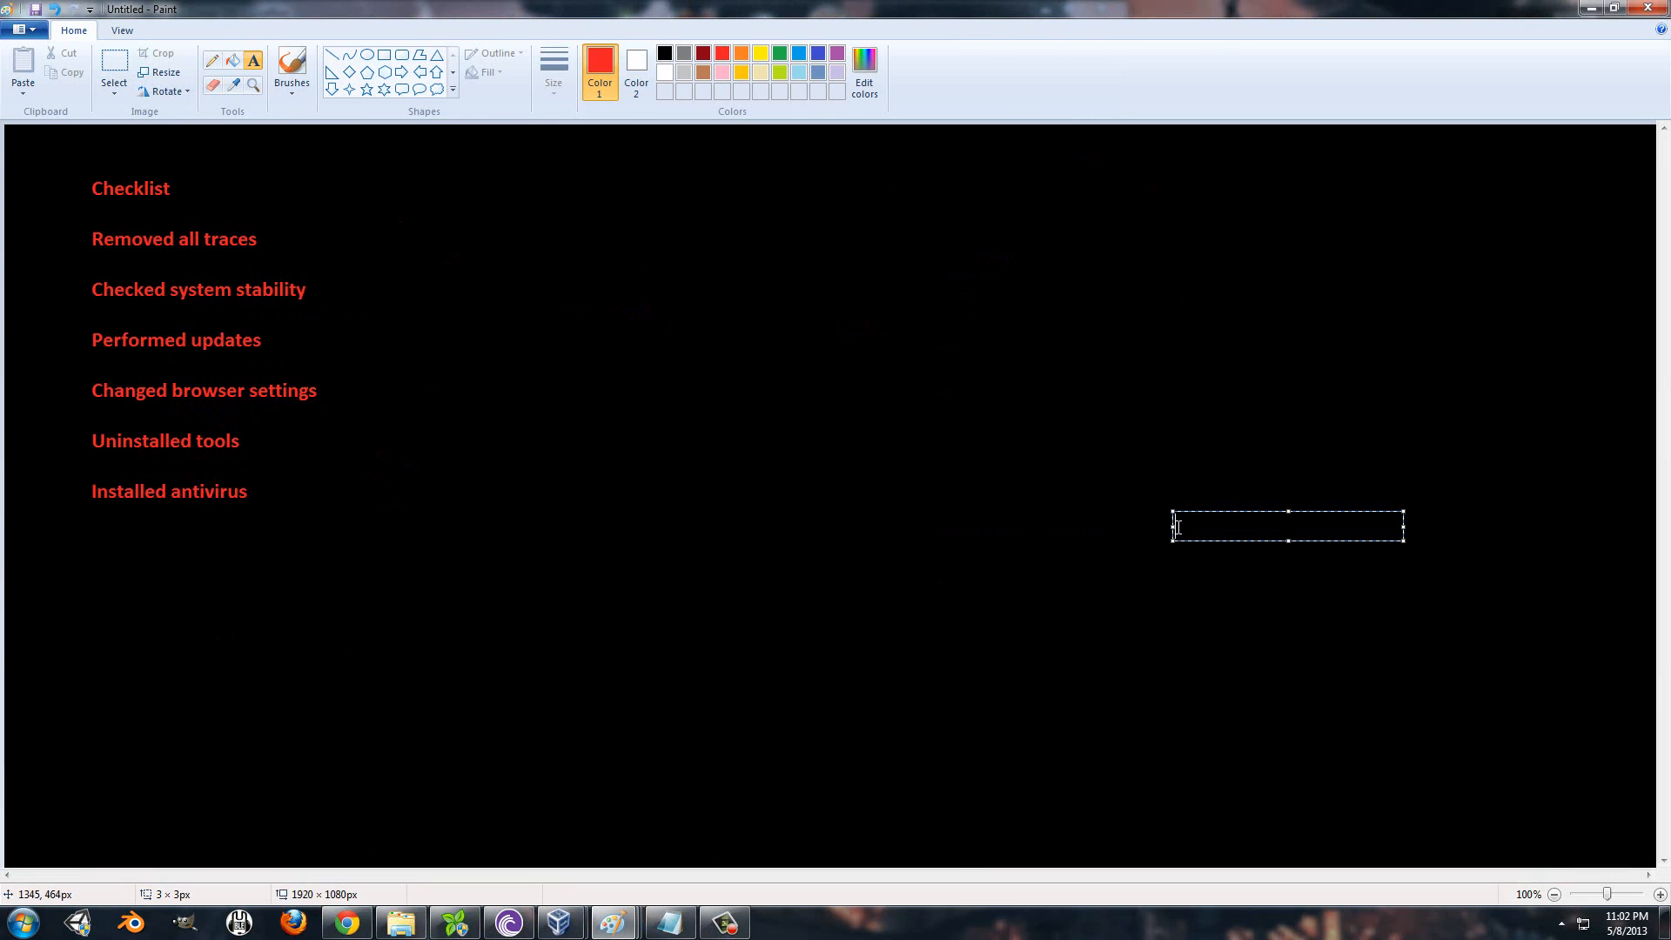
{"action": "left_click", "coordinate": [1353, 416]}
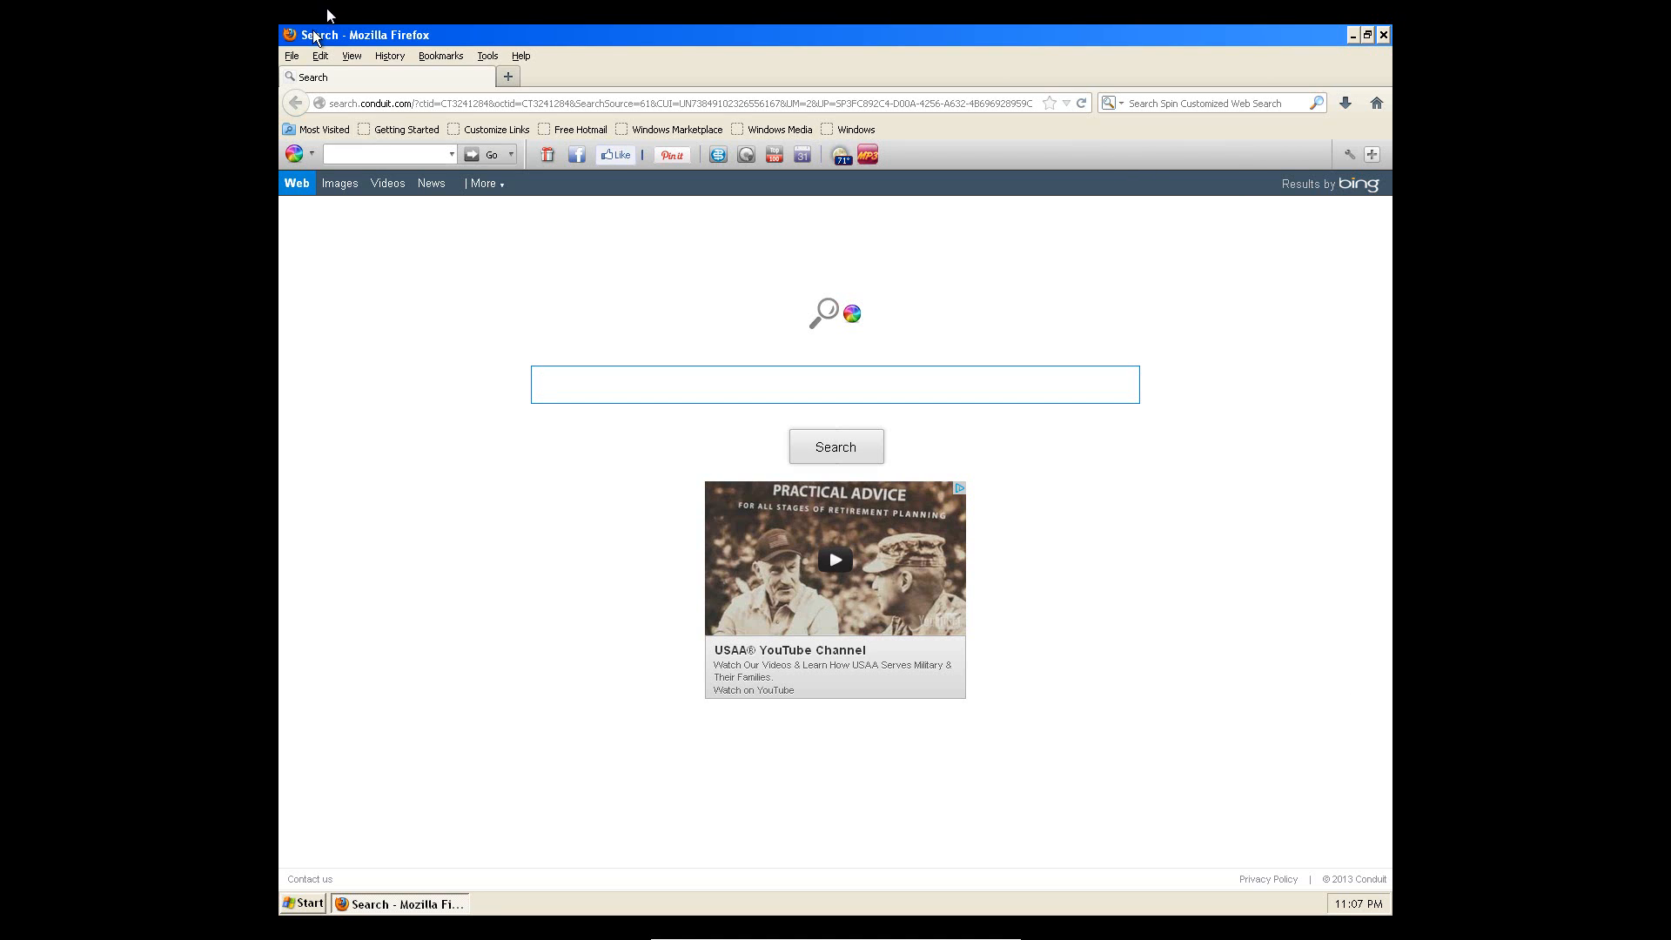
Uninstall the Search Spin toolbar from Firefox's extensions and close the uninstall page it opens
{"action": "left_click", "coordinate": [481, 56]}
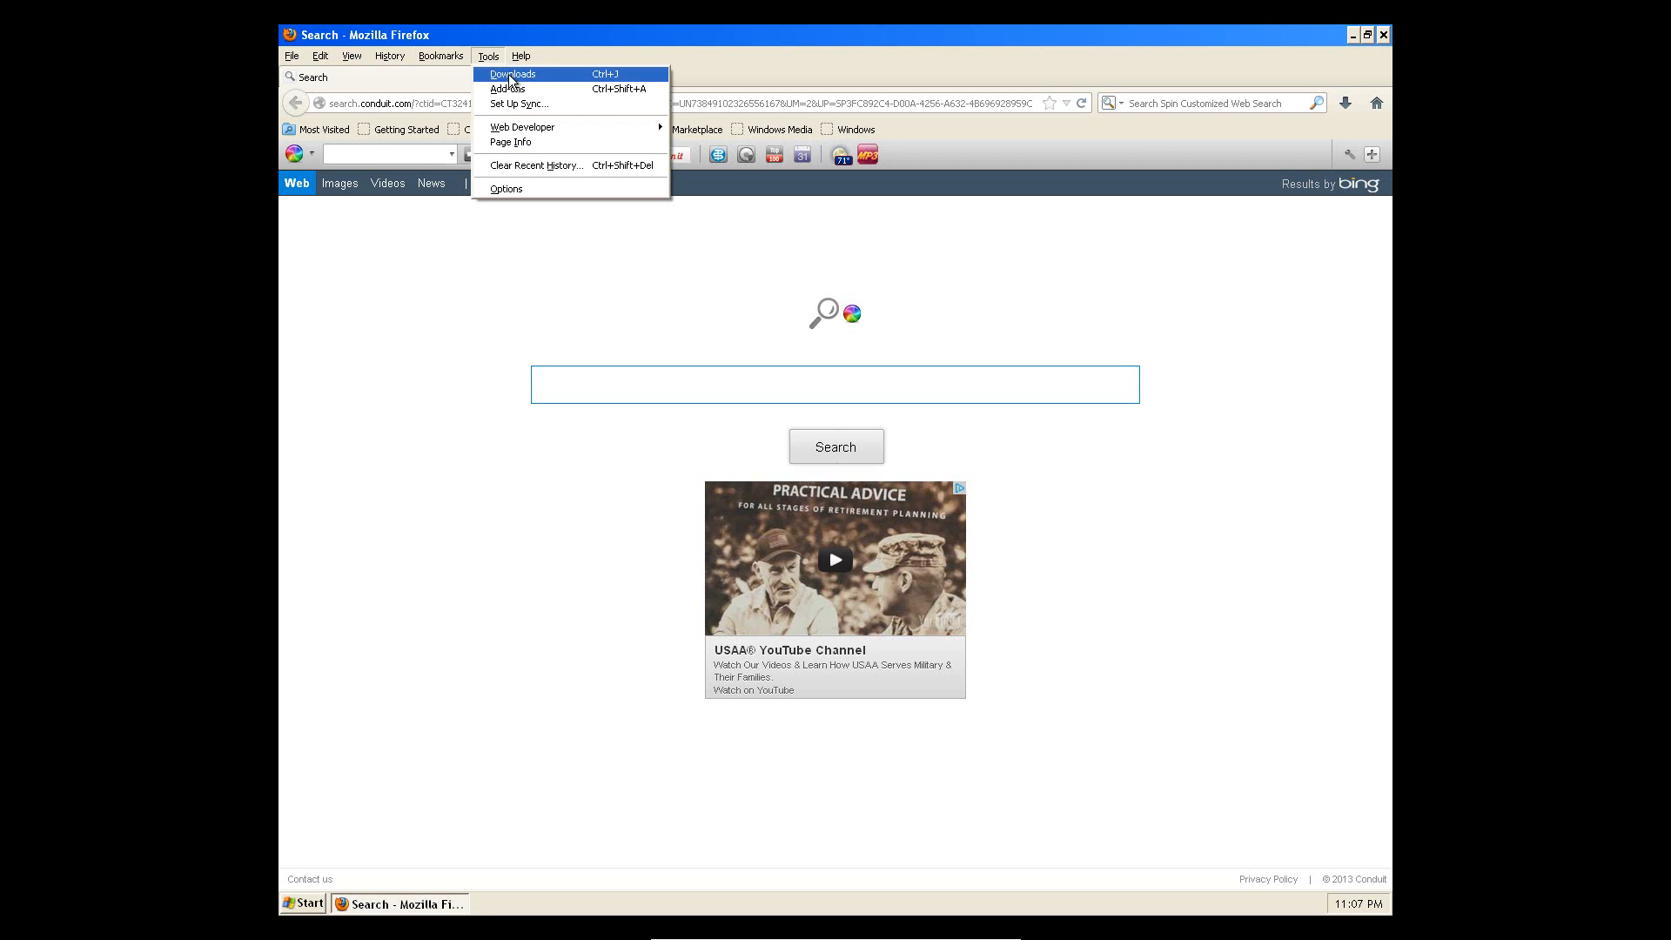
{"action": "left_click", "coordinate": [509, 91]}
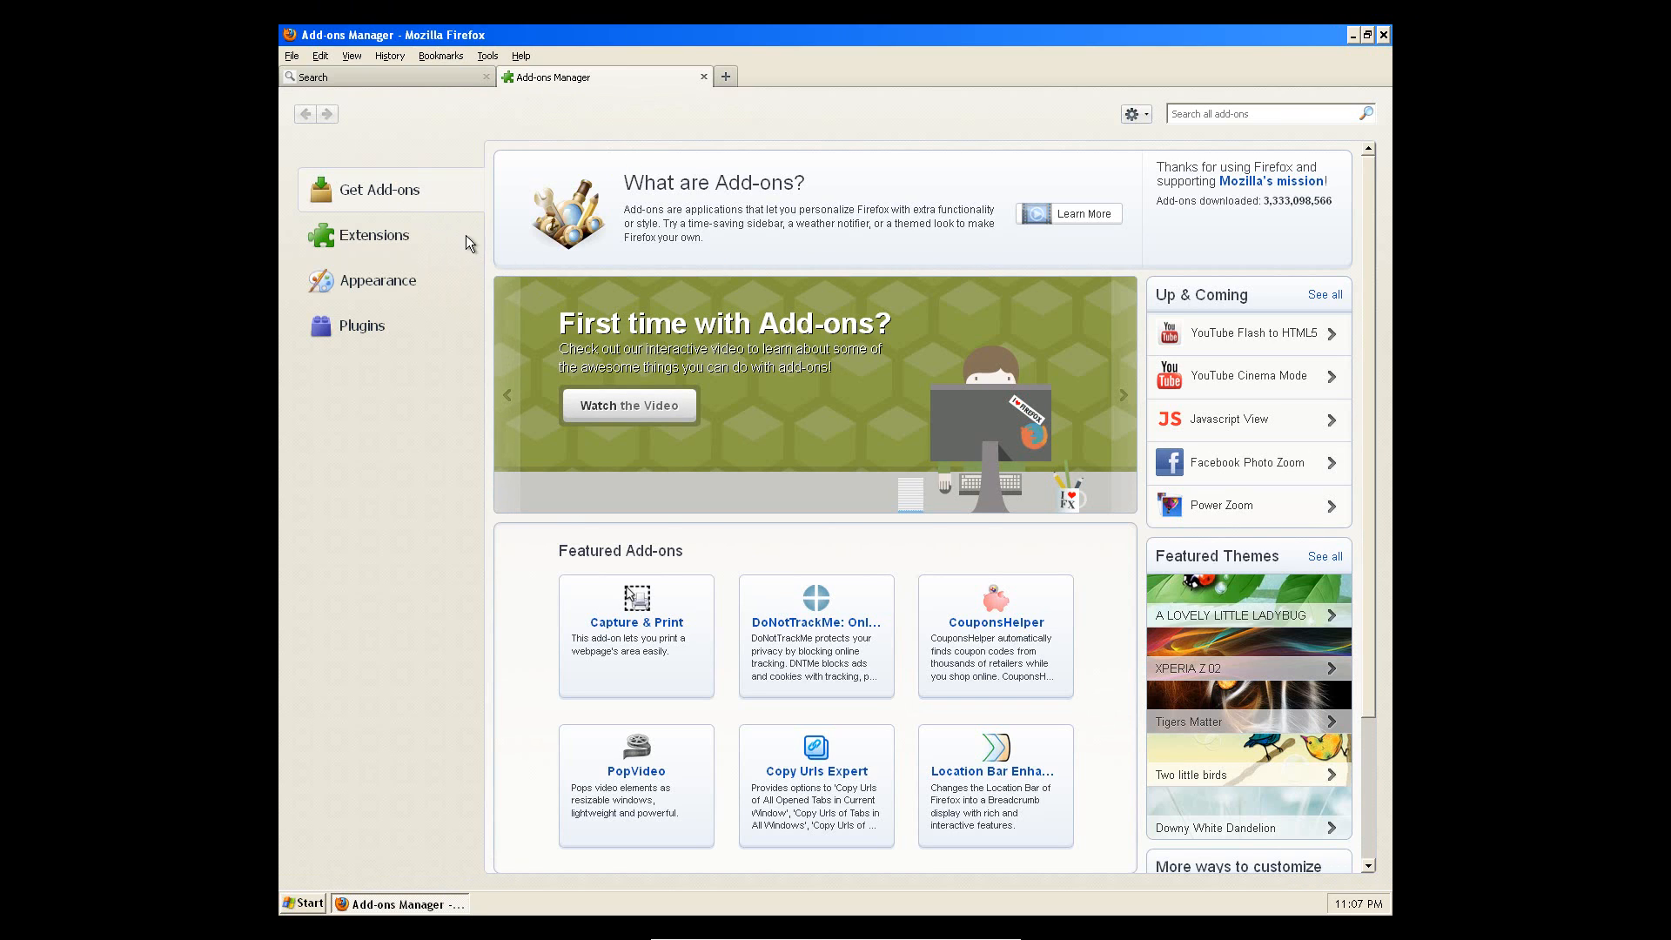
{"action": "left_click", "coordinate": [373, 225]}
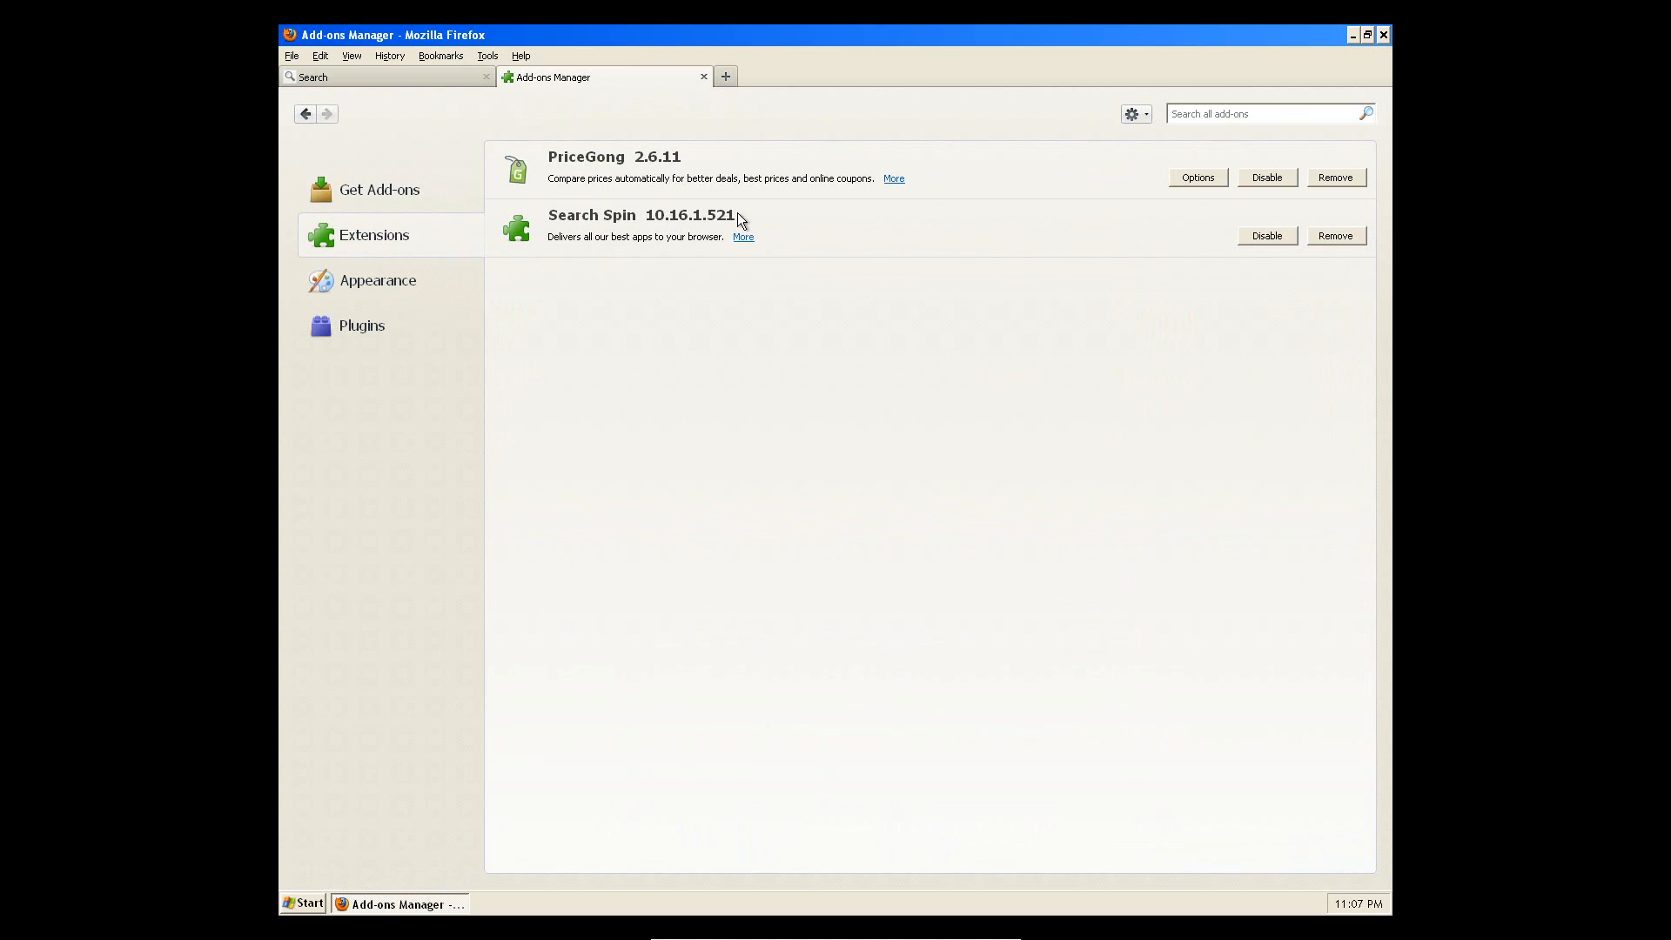
{"action": "left_click", "coordinate": [1335, 236]}
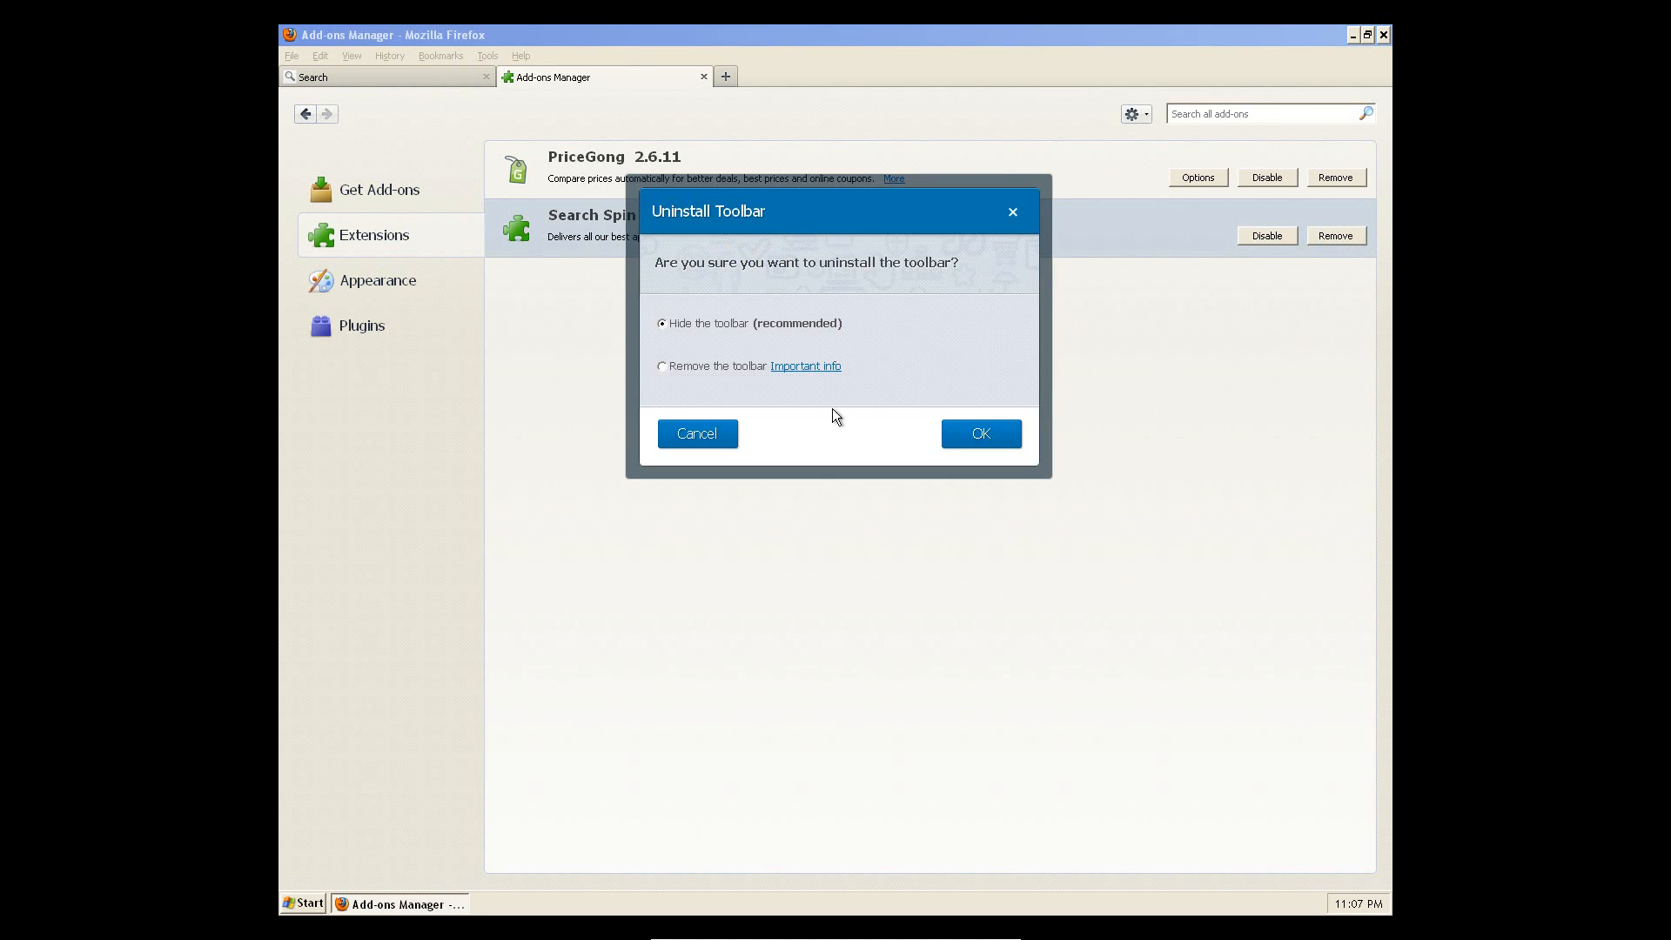
{"action": "left_click", "coordinate": [992, 430]}
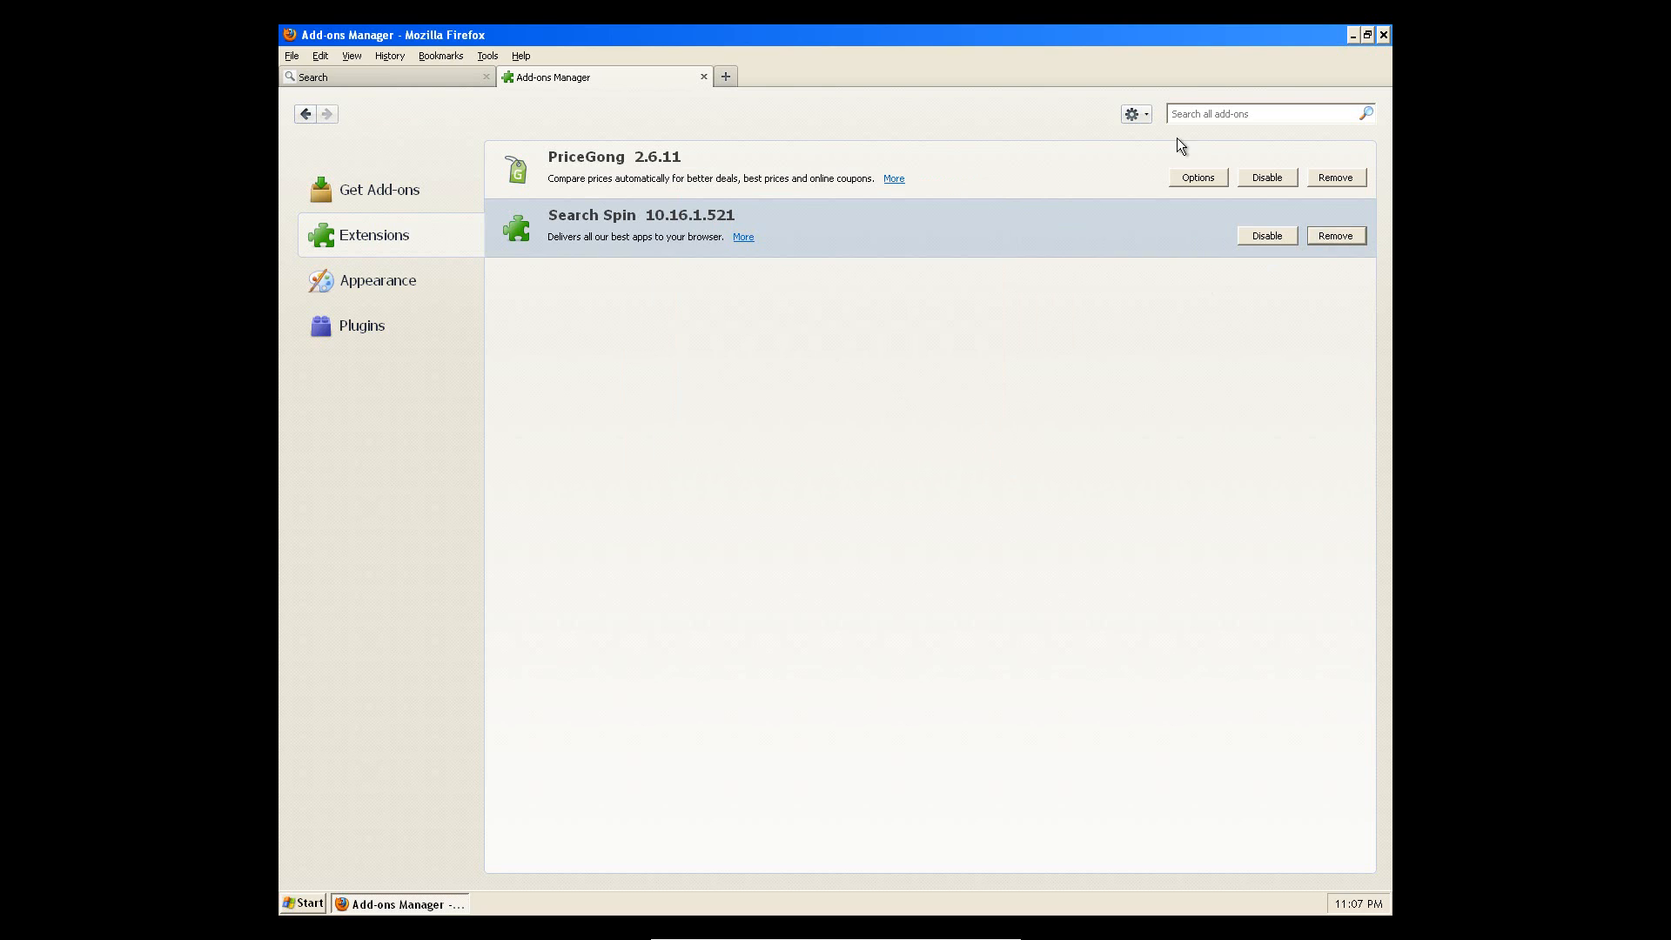
{"action": "left_click", "coordinate": [1336, 237]}
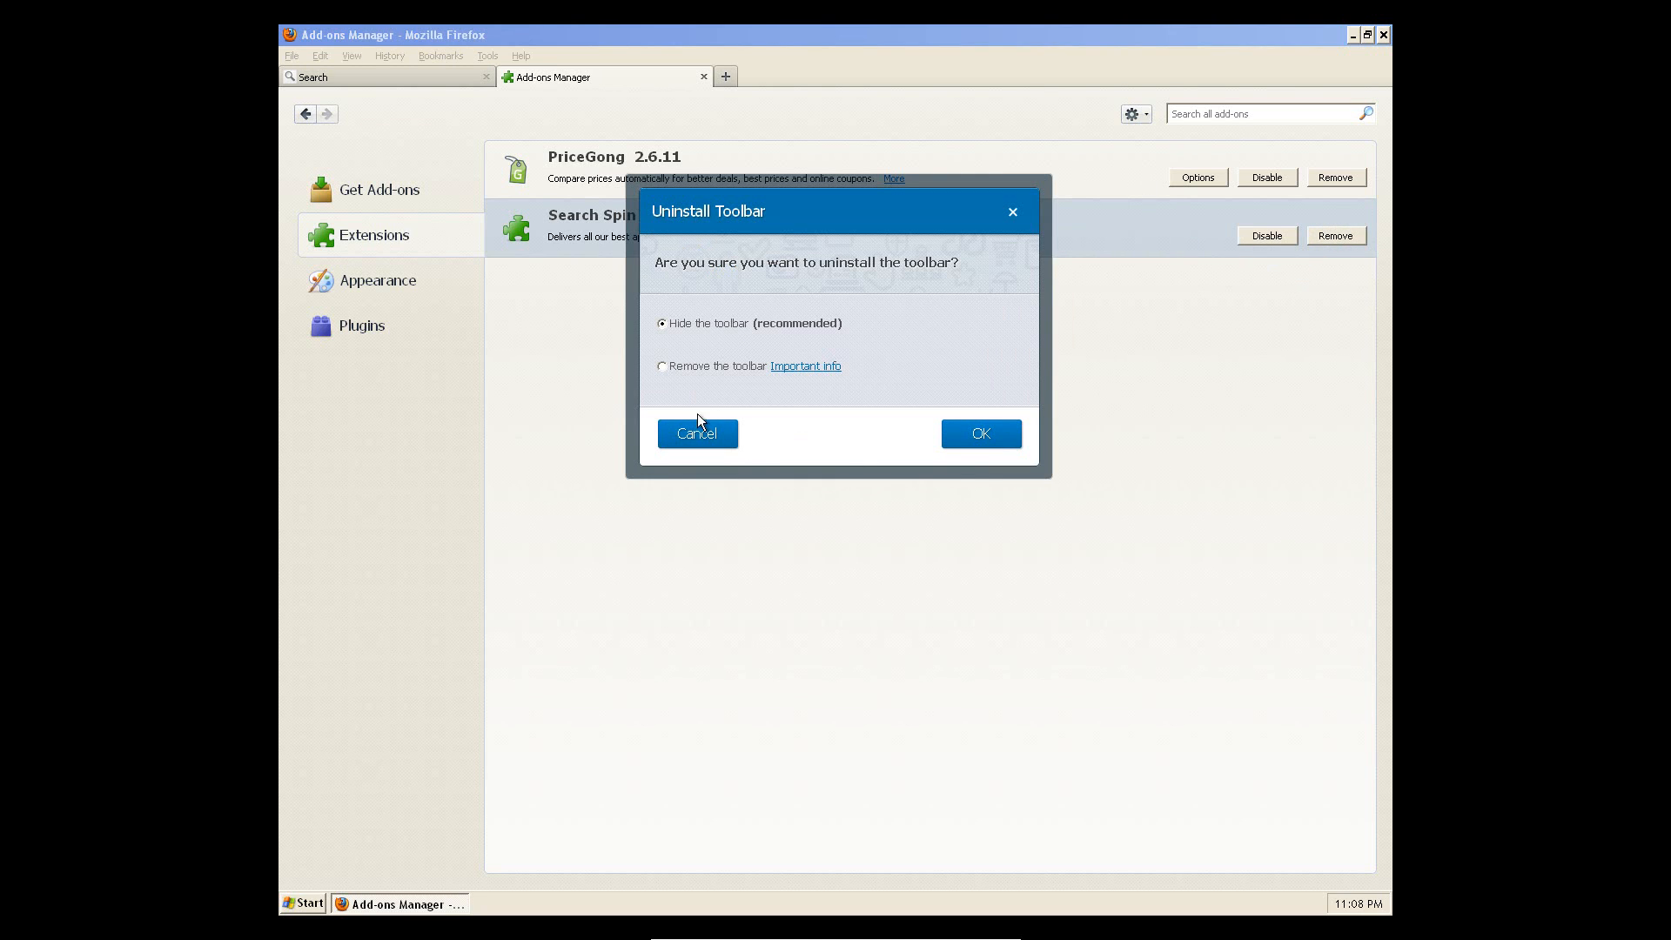
{"action": "left_click", "coordinate": [968, 424]}
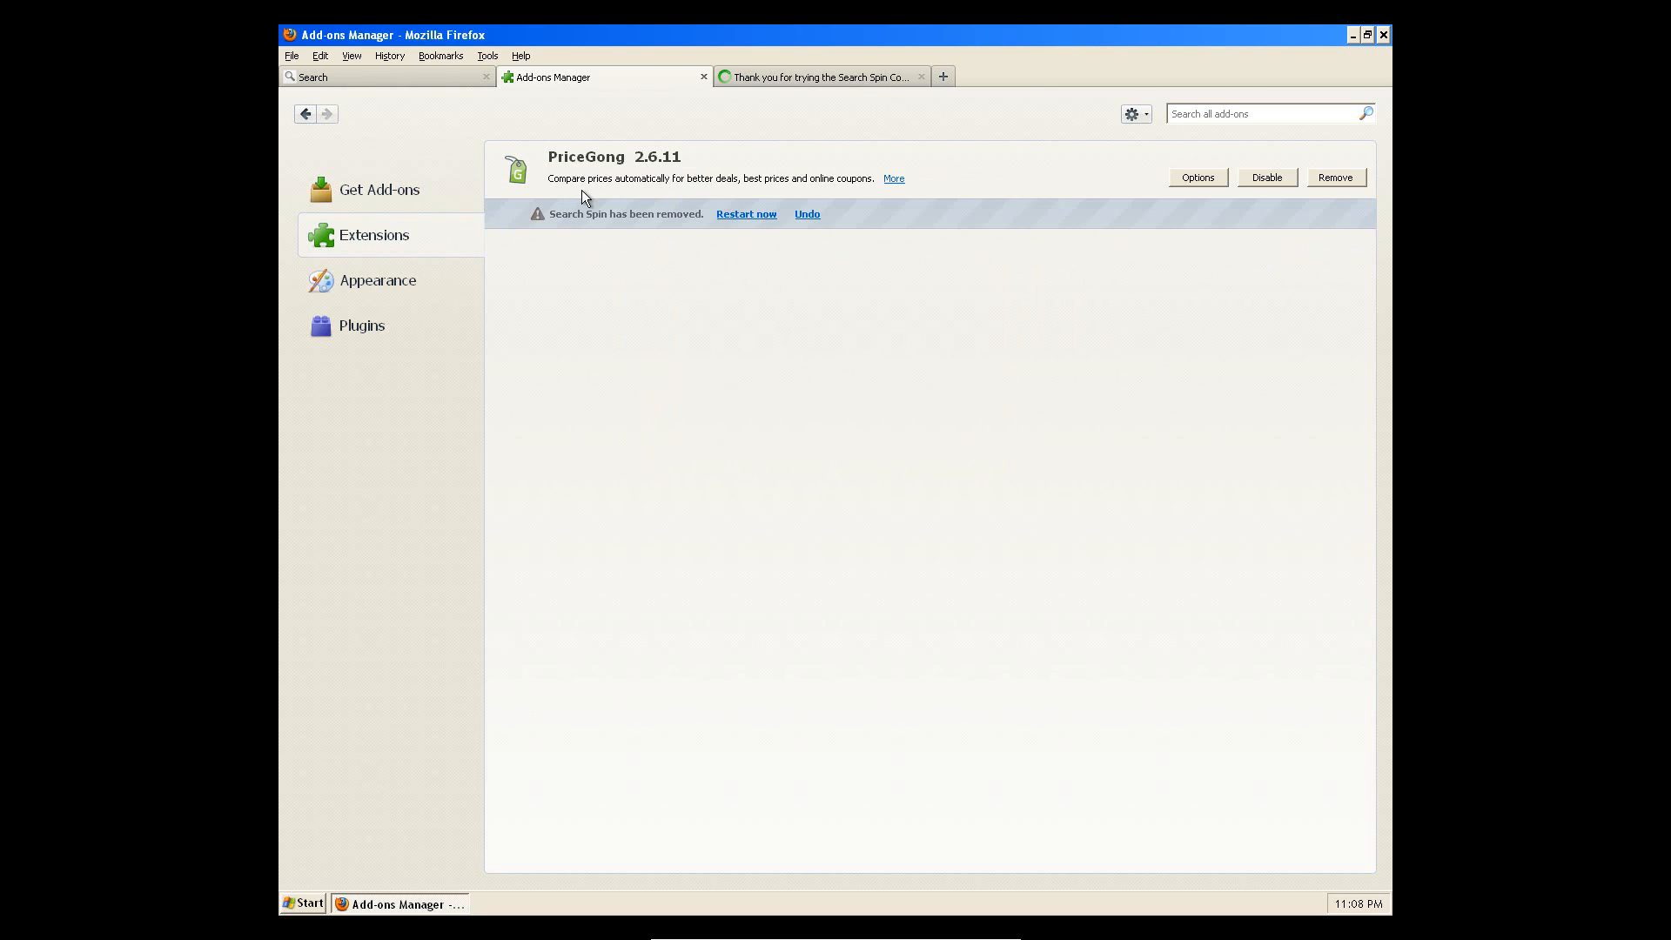
{"action": "left_click", "coordinate": [877, 80]}
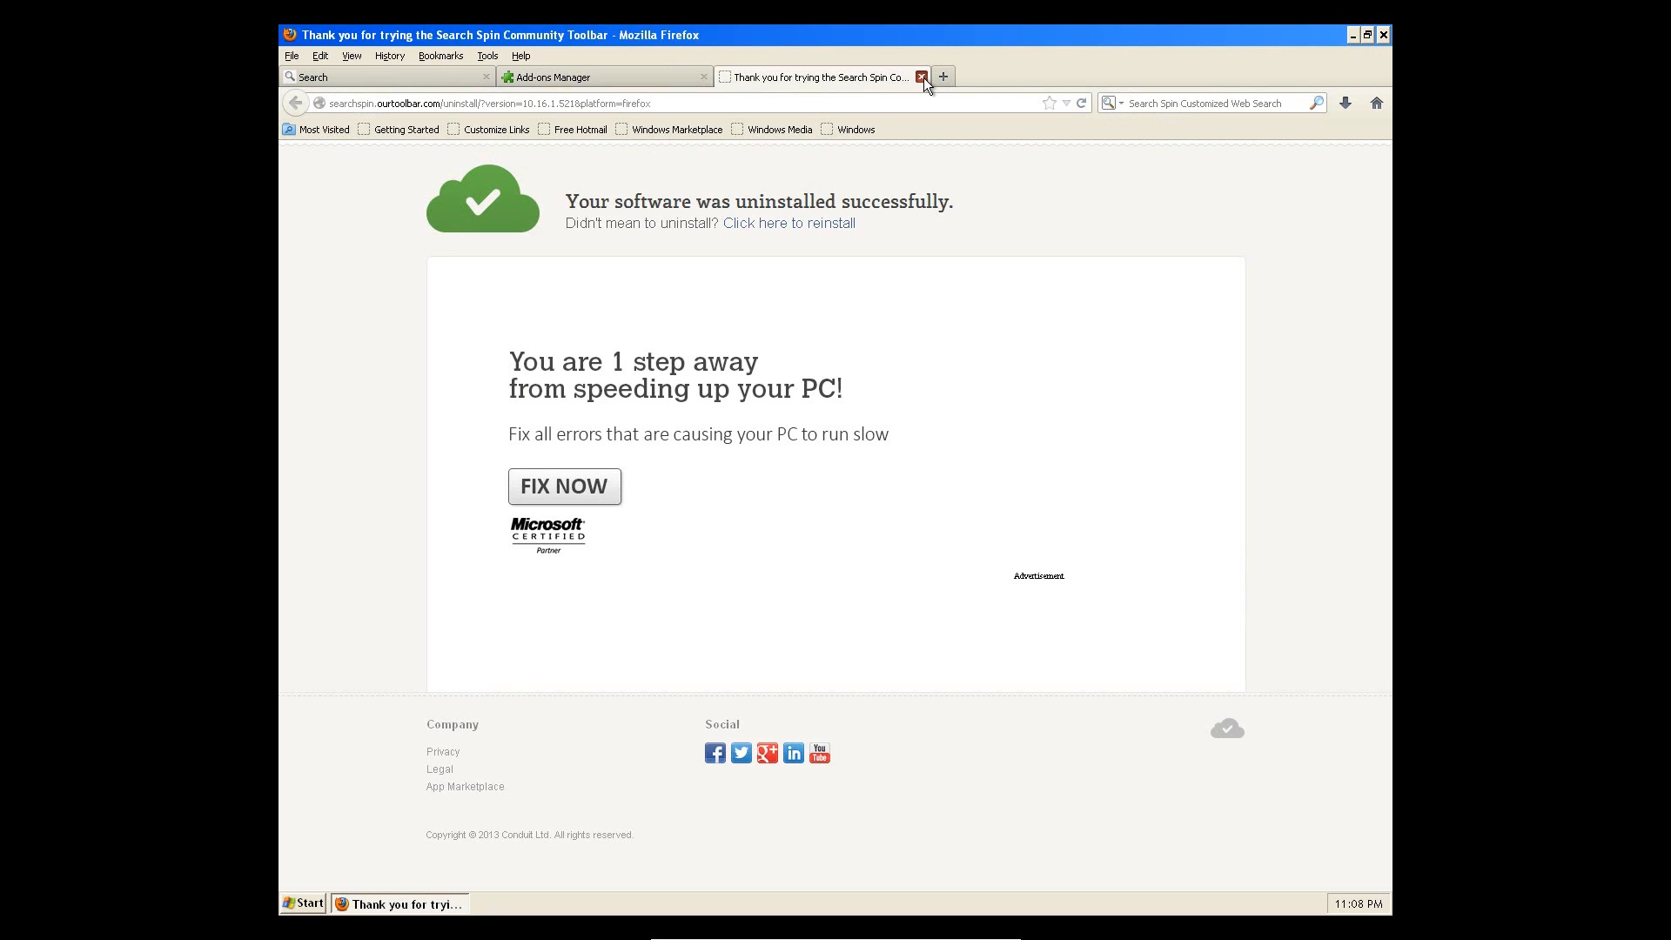
{"action": "left_click", "coordinate": [921, 76]}
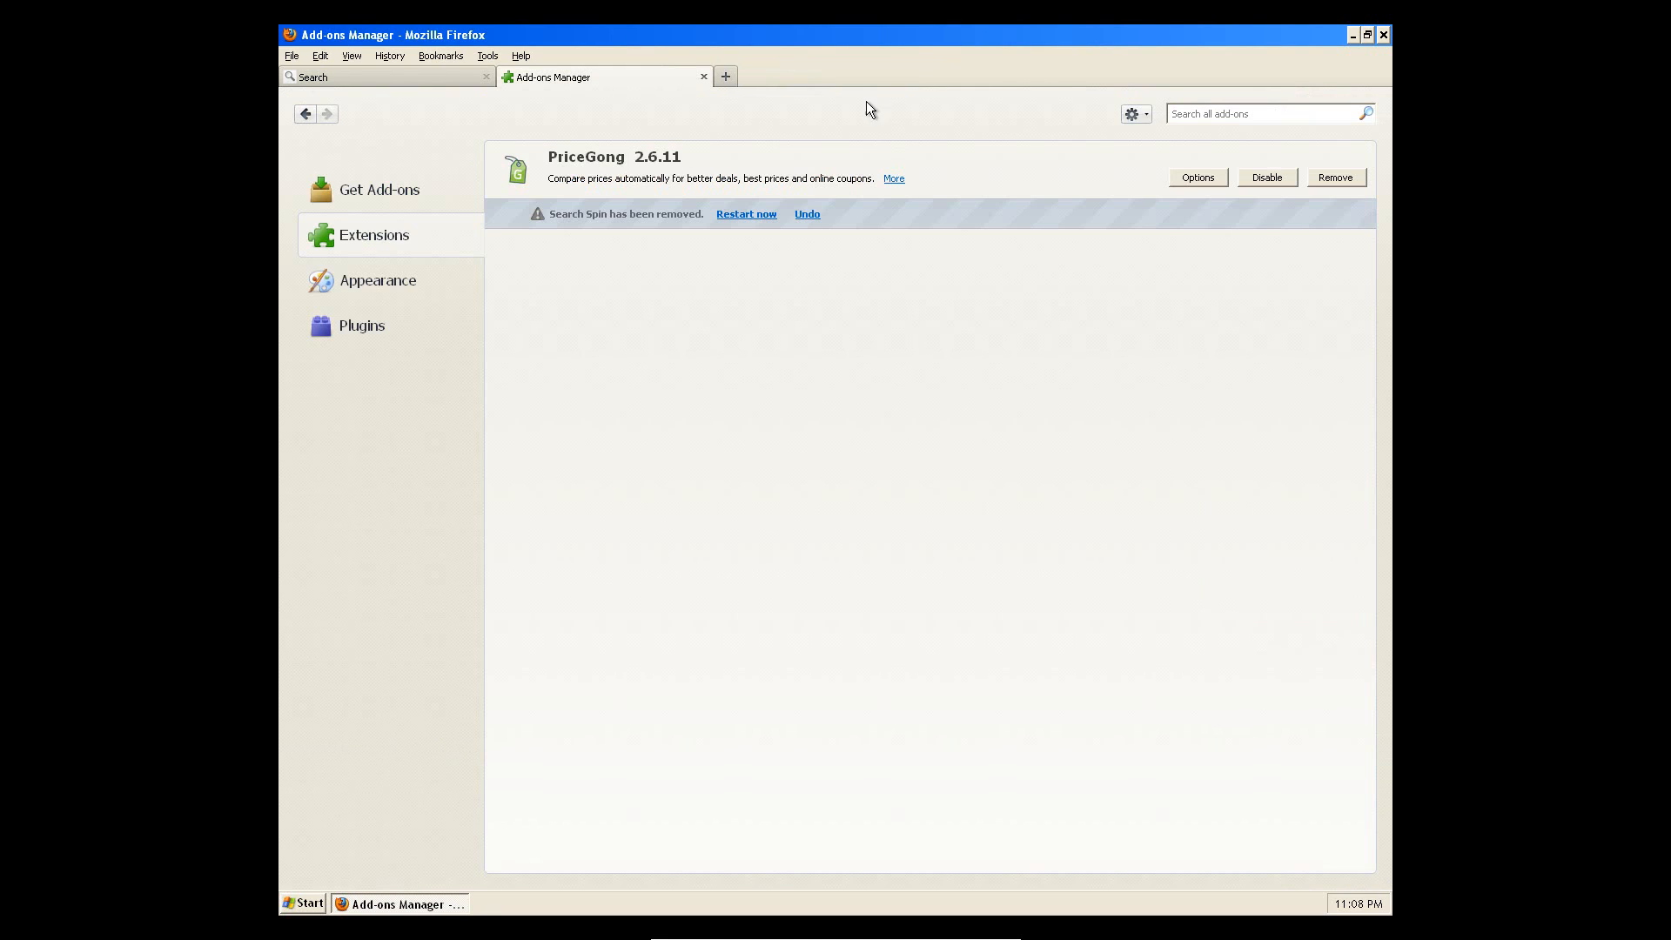
Load google.com in the browser tab showing the Conduit search page
{"action": "left_click", "coordinate": [382, 84]}
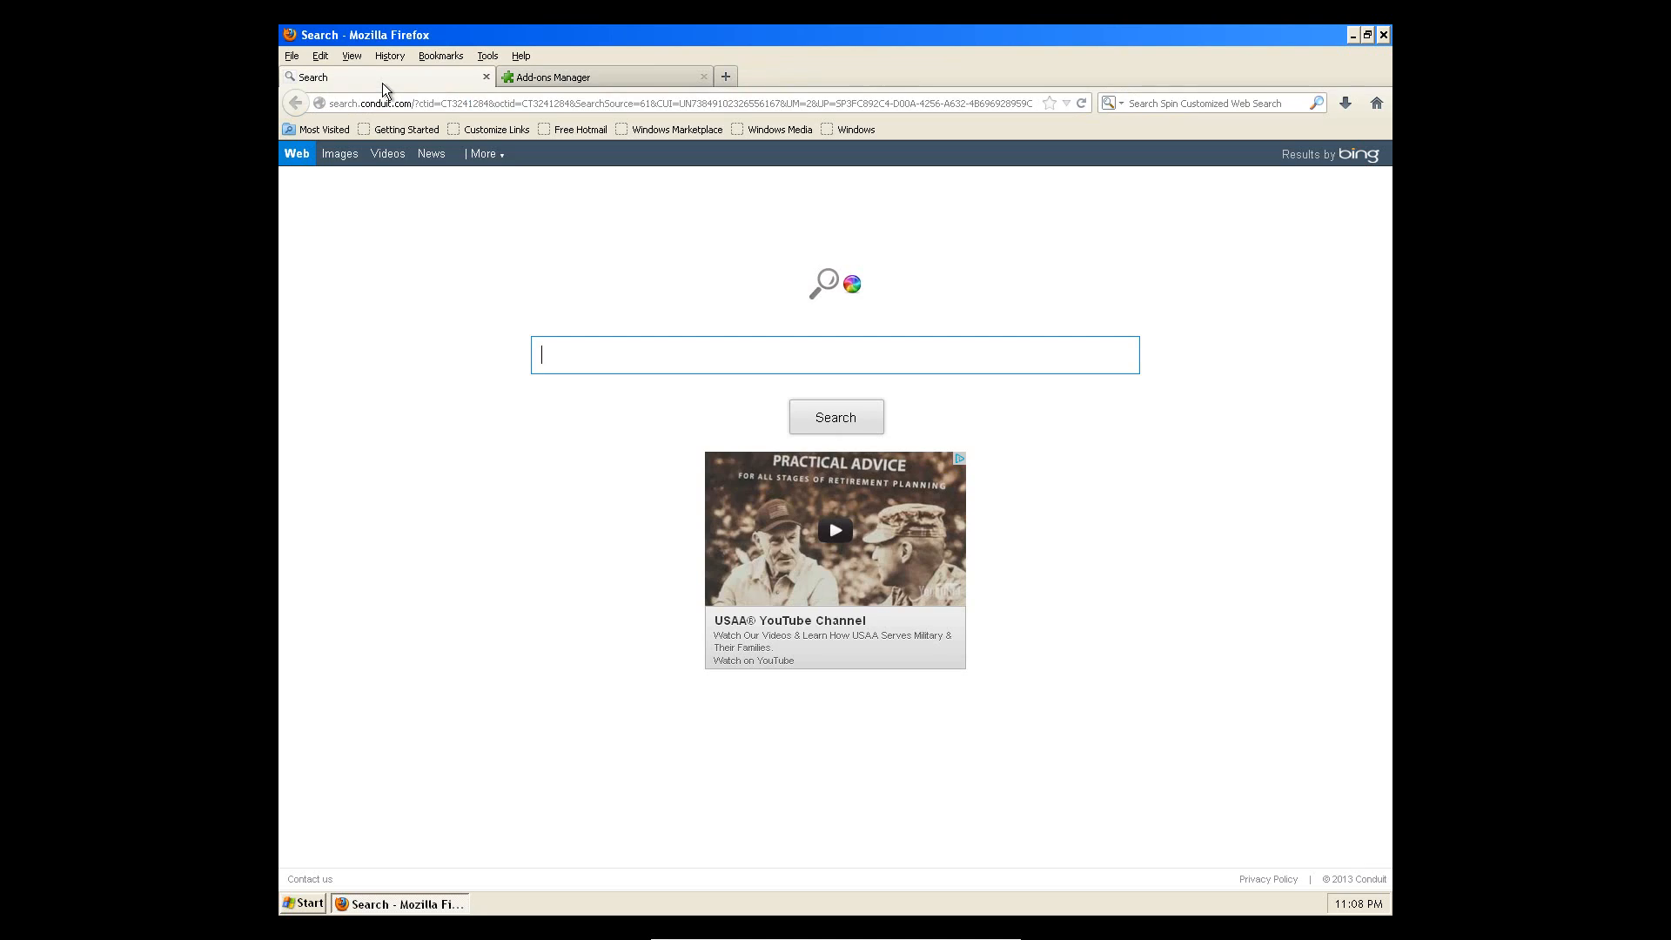
{"action": "left_click", "coordinate": [562, 104]}
{"action": "type", "text": "google.com"}
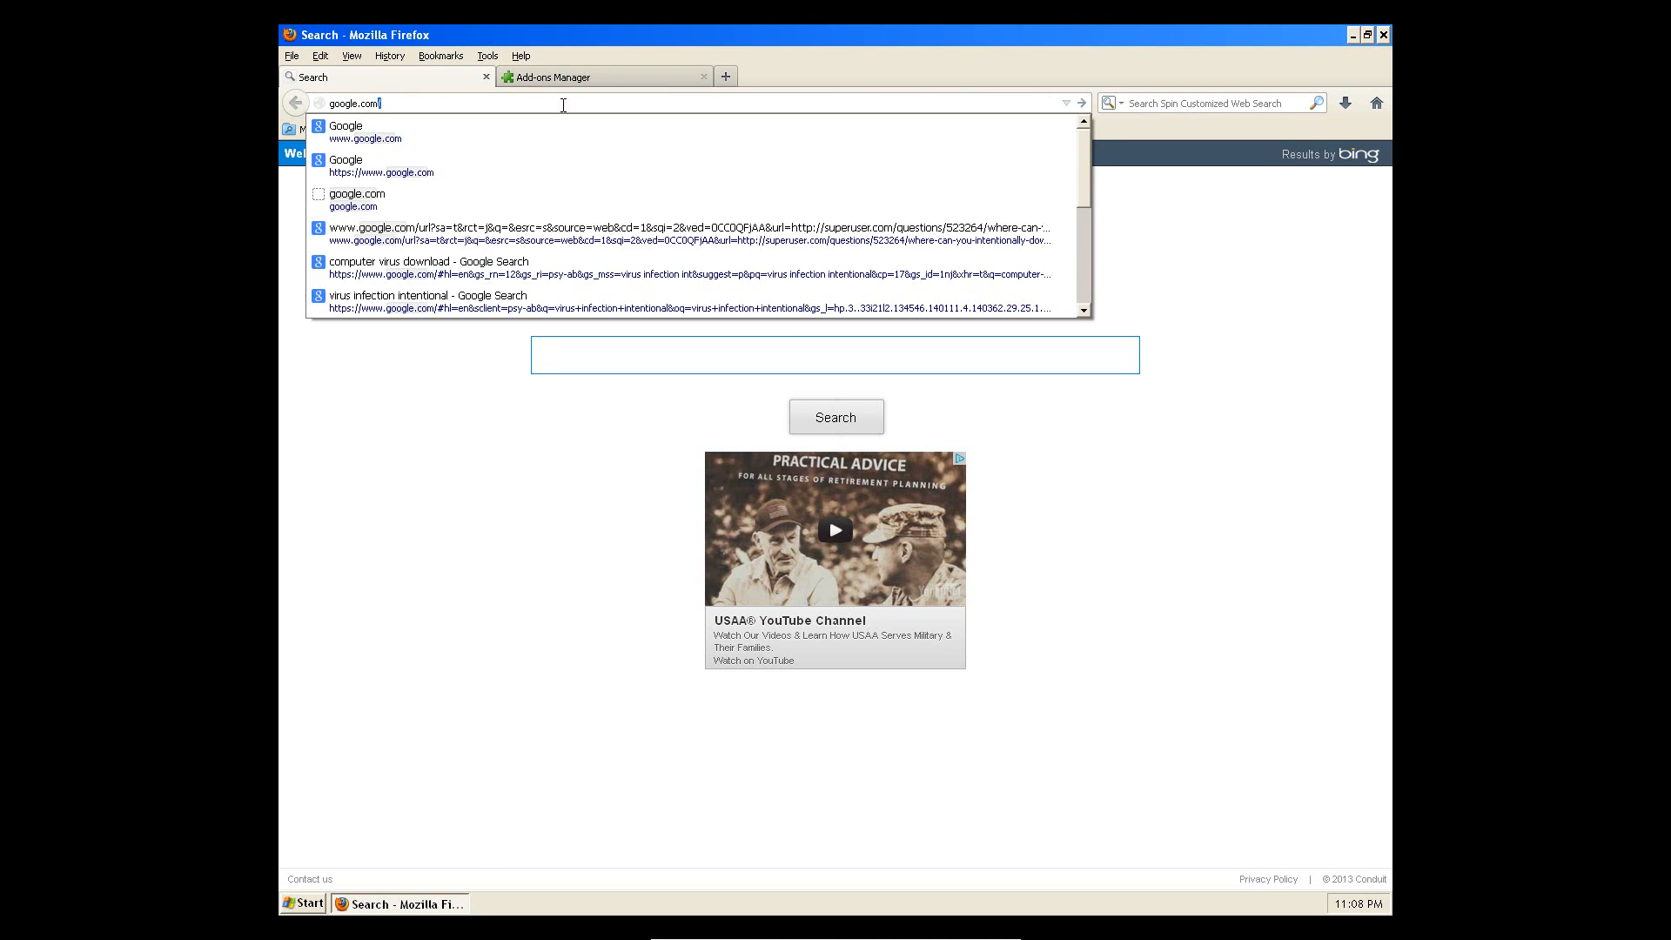
{"action": "key", "text": "Return"}
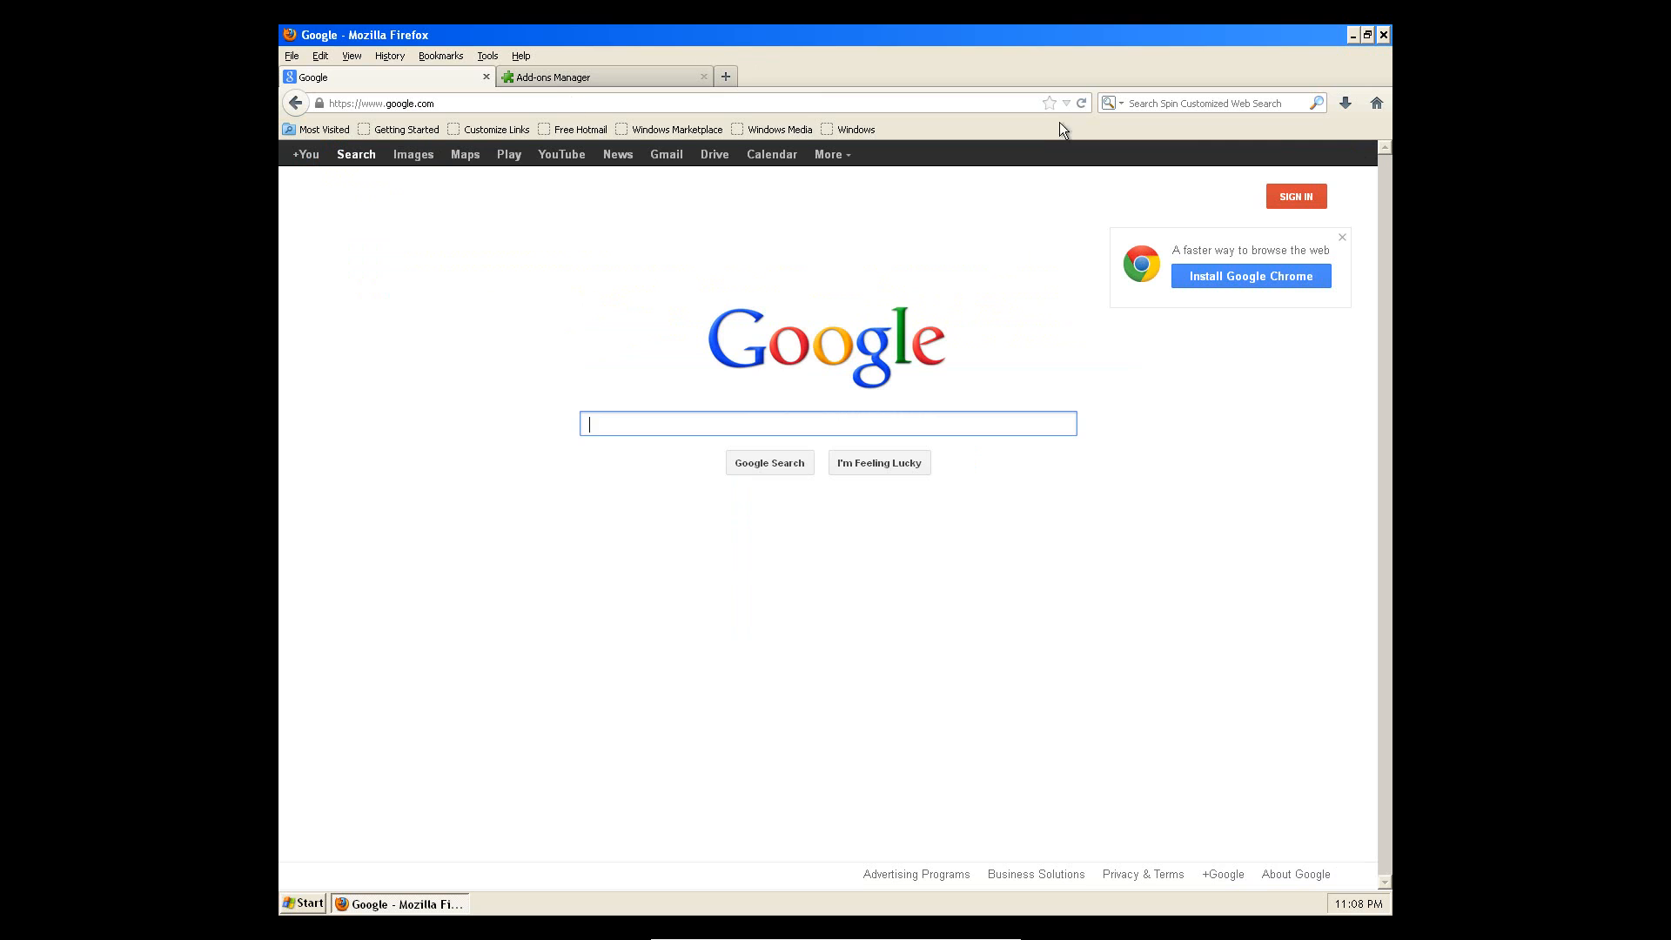
Restart Firefox by closing all its tabs and relaunching it, and select the address of the startup page
{"action": "left_click", "coordinate": [1383, 35]}
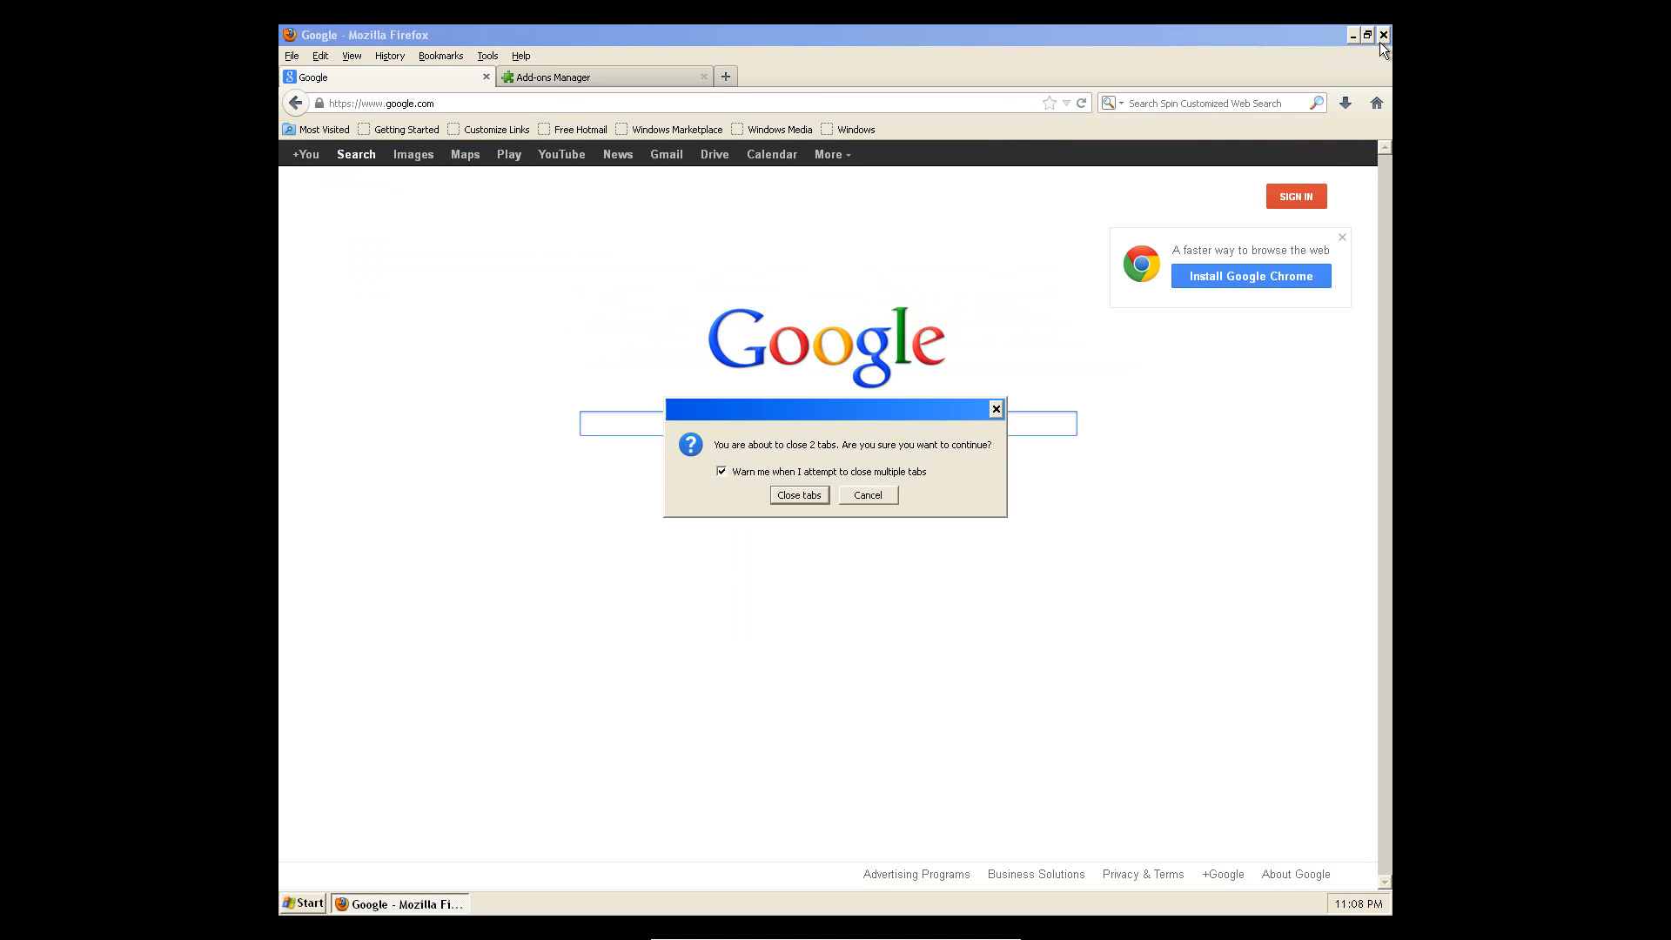
{"action": "left_click", "coordinate": [794, 496]}
{"action": "left_click", "coordinate": [302, 903]}
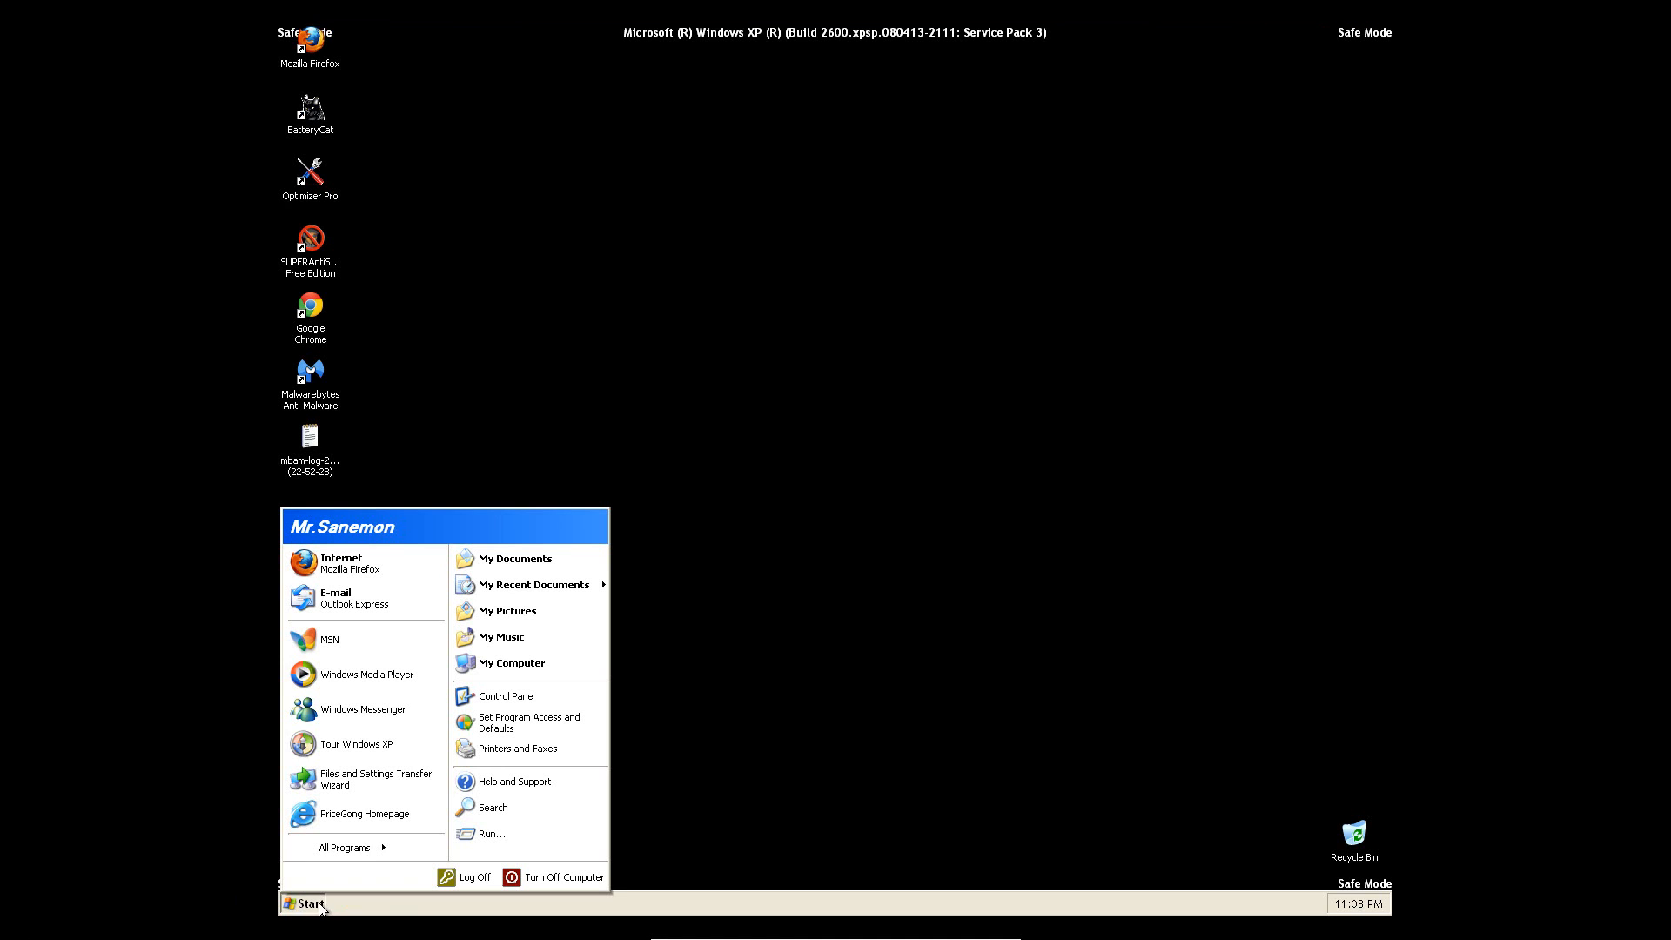
{"action": "left_click", "coordinate": [383, 570]}
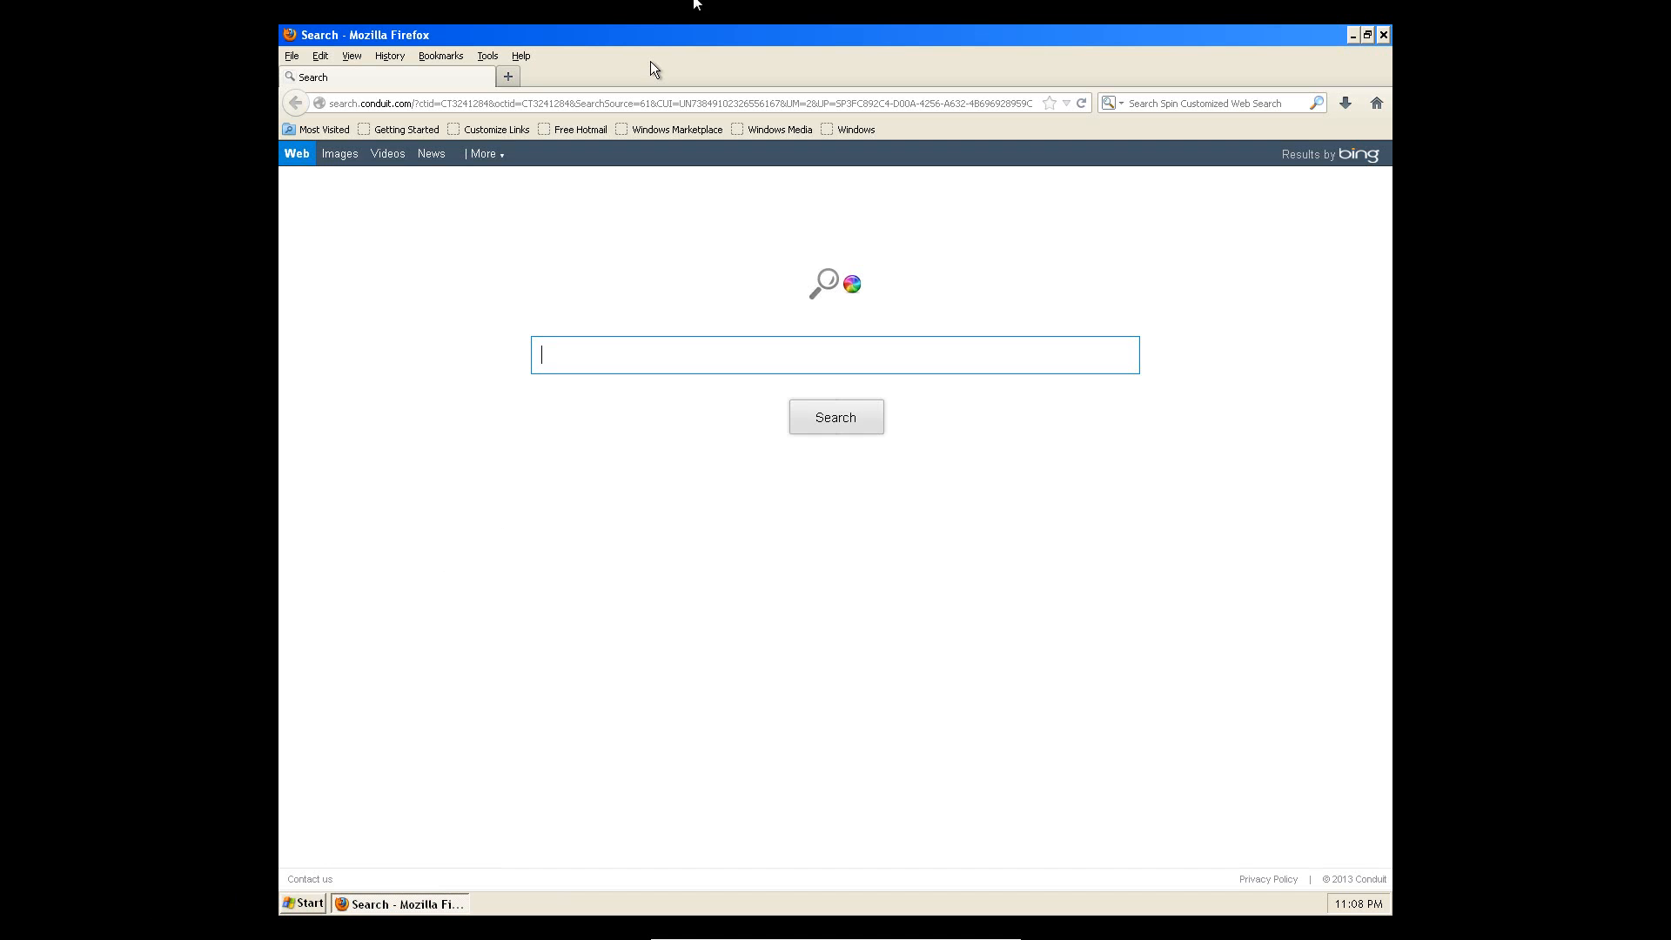
{"action": "left_click", "coordinate": [802, 97]}
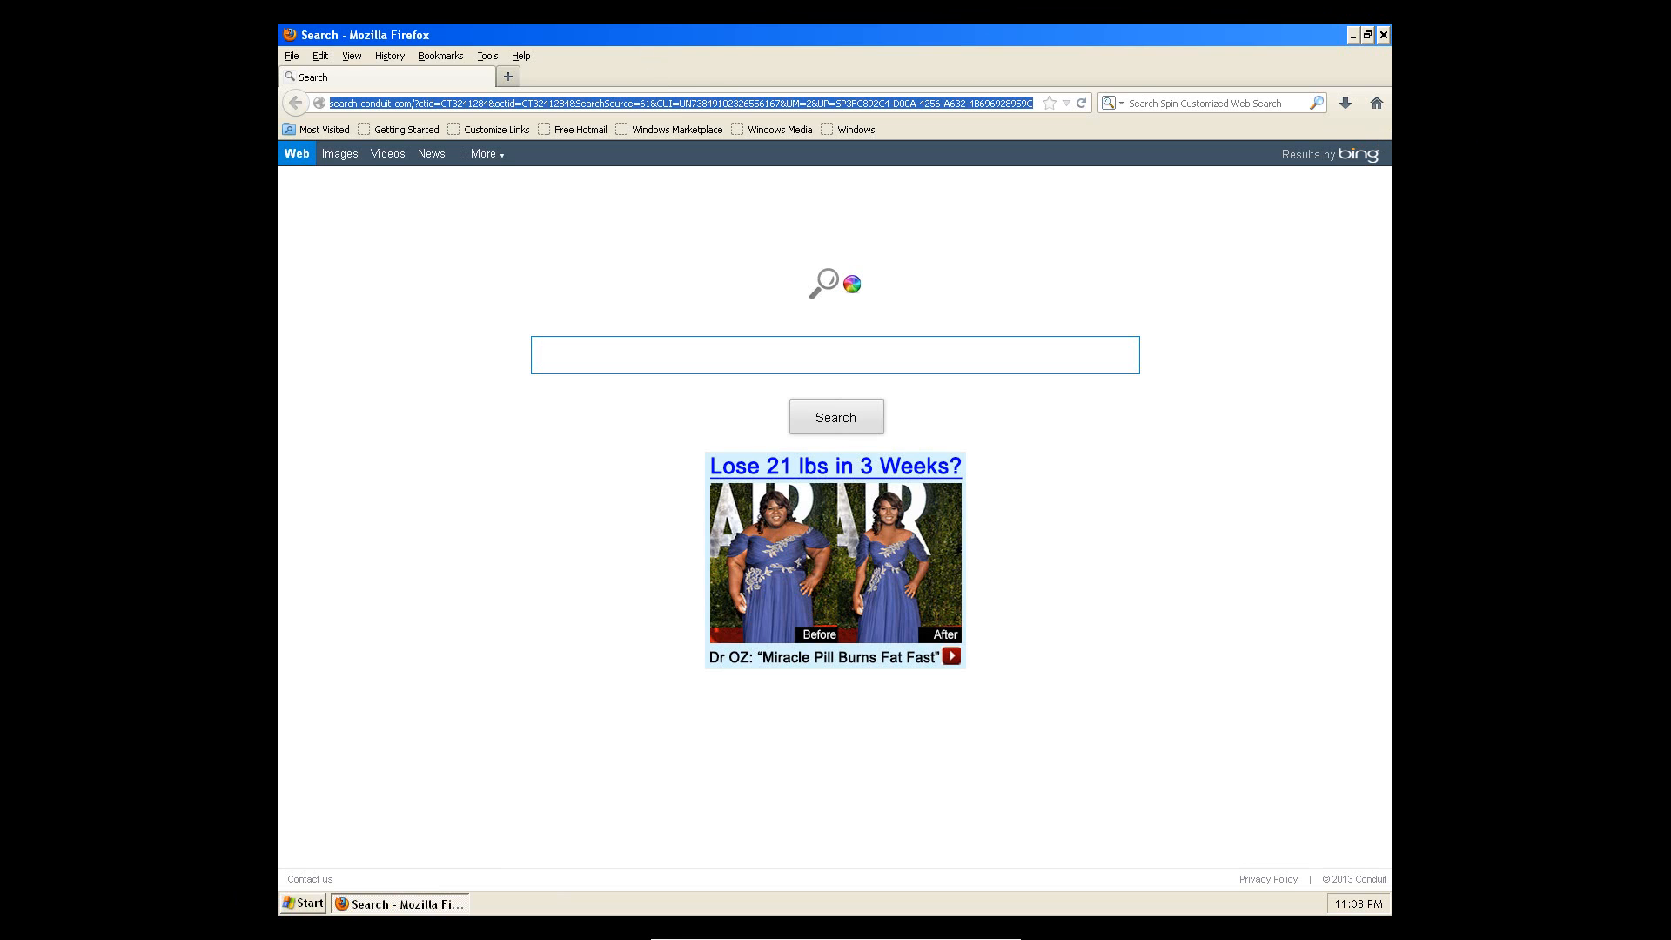
Open the Firefox options and look through the content, applications, privacy, security, tabs and advanced settings
{"action": "left_click", "coordinate": [488, 56]}
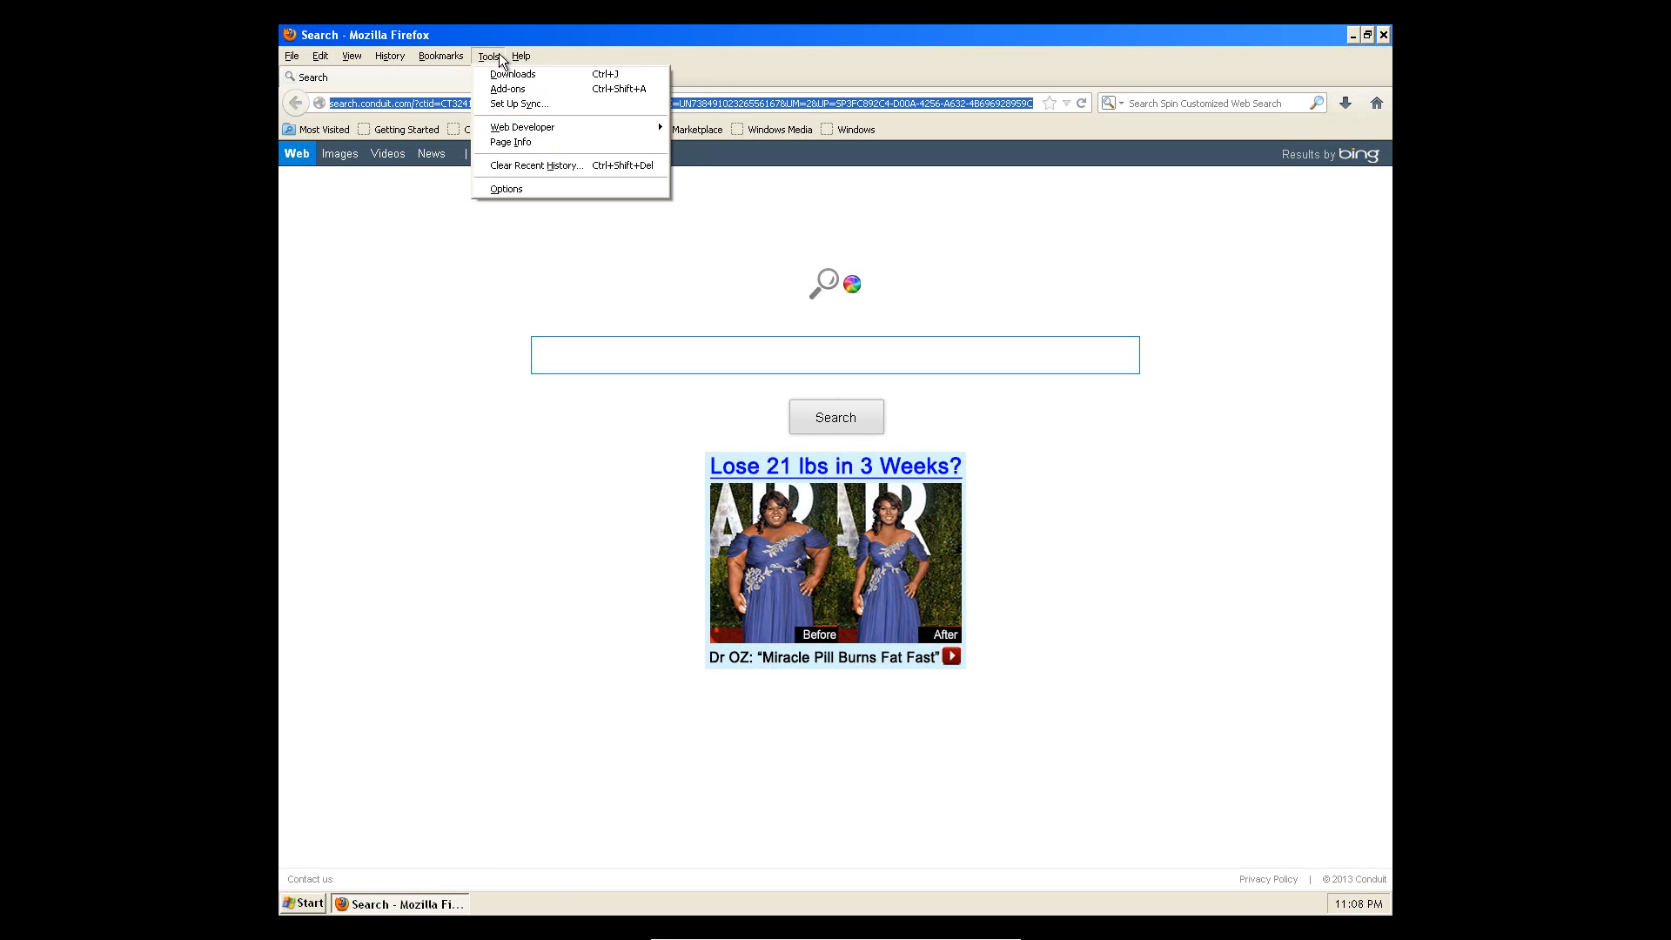
{"action": "left_click", "coordinate": [538, 189]}
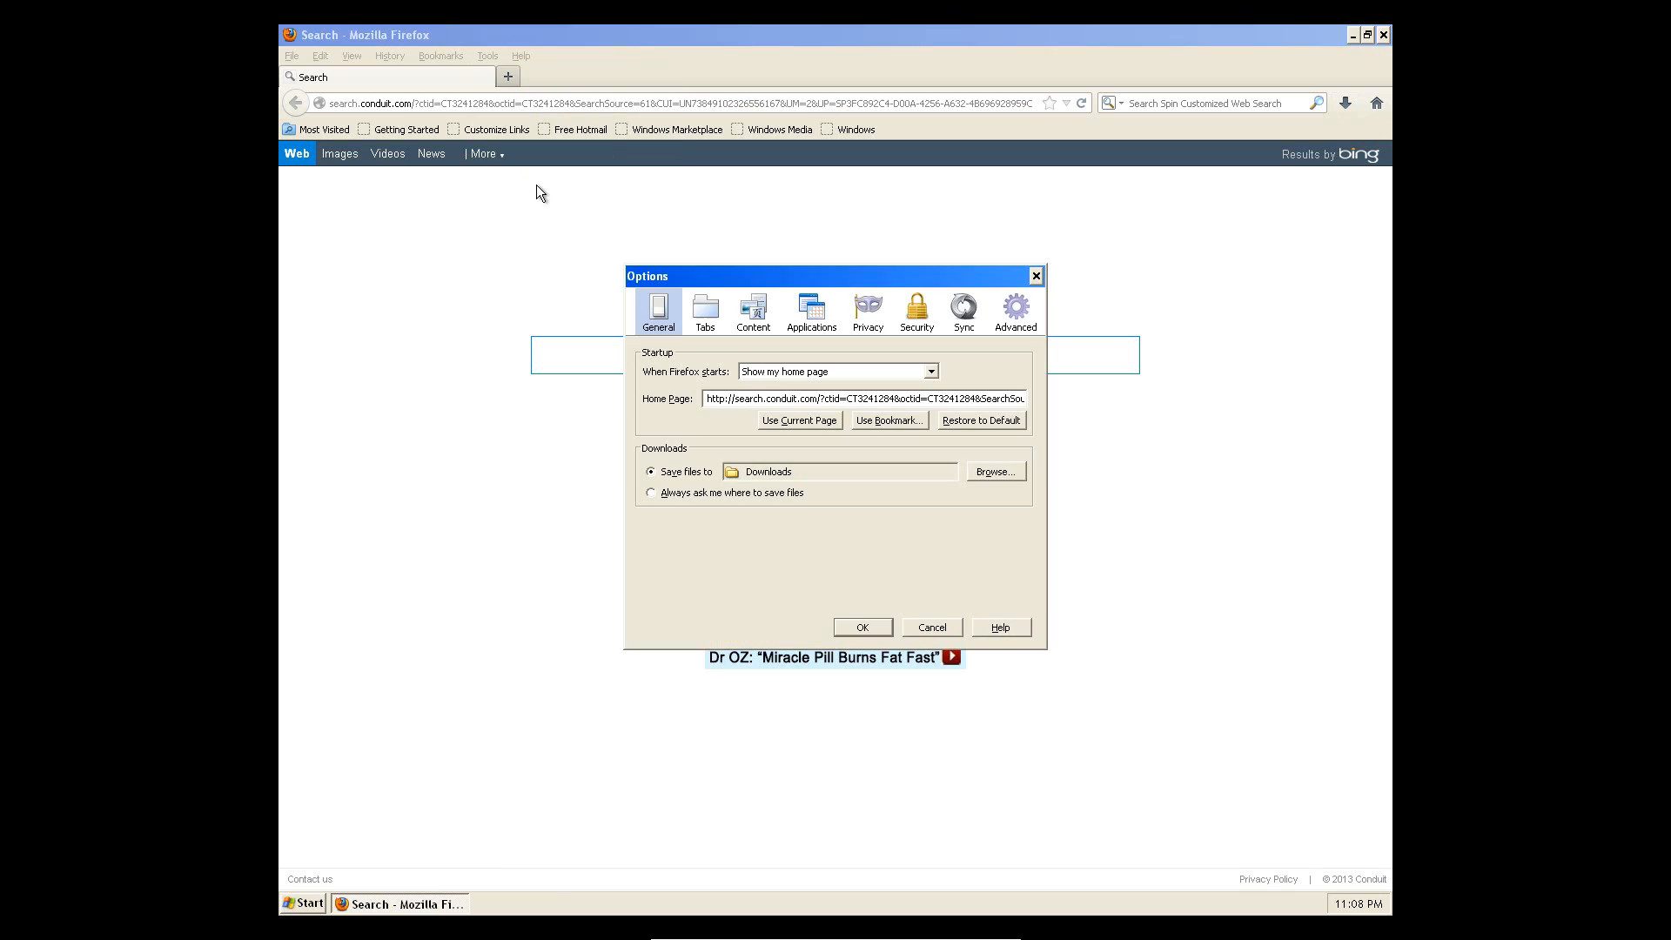
{"action": "left_click", "coordinate": [754, 312]}
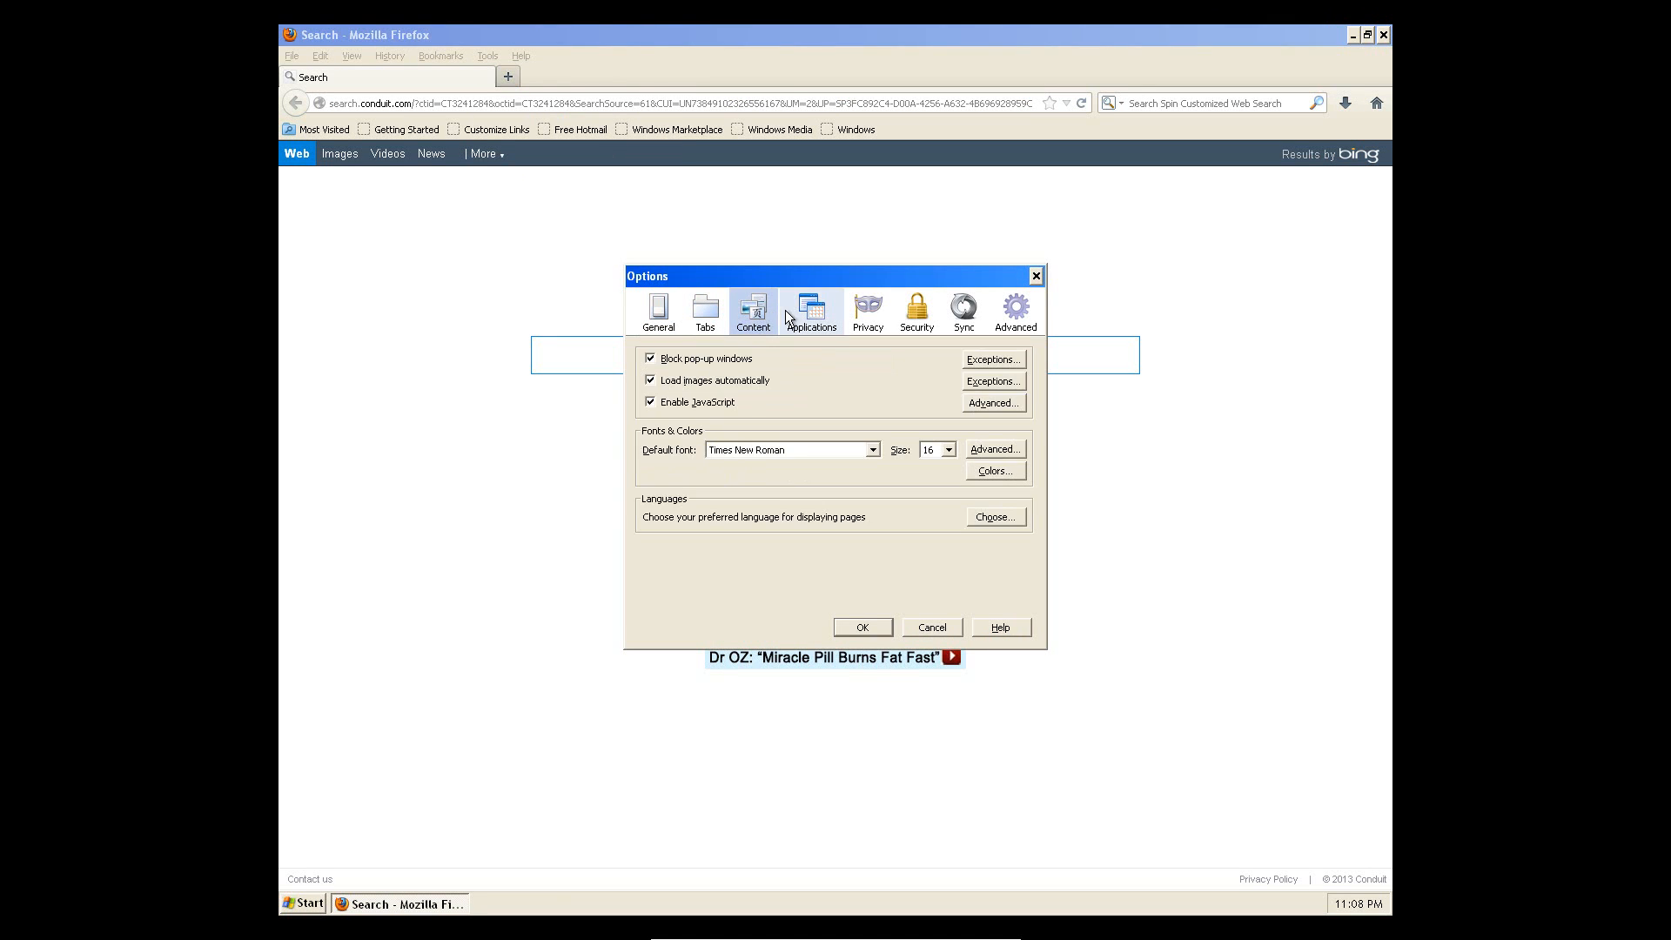
{"action": "left_click", "coordinate": [811, 311]}
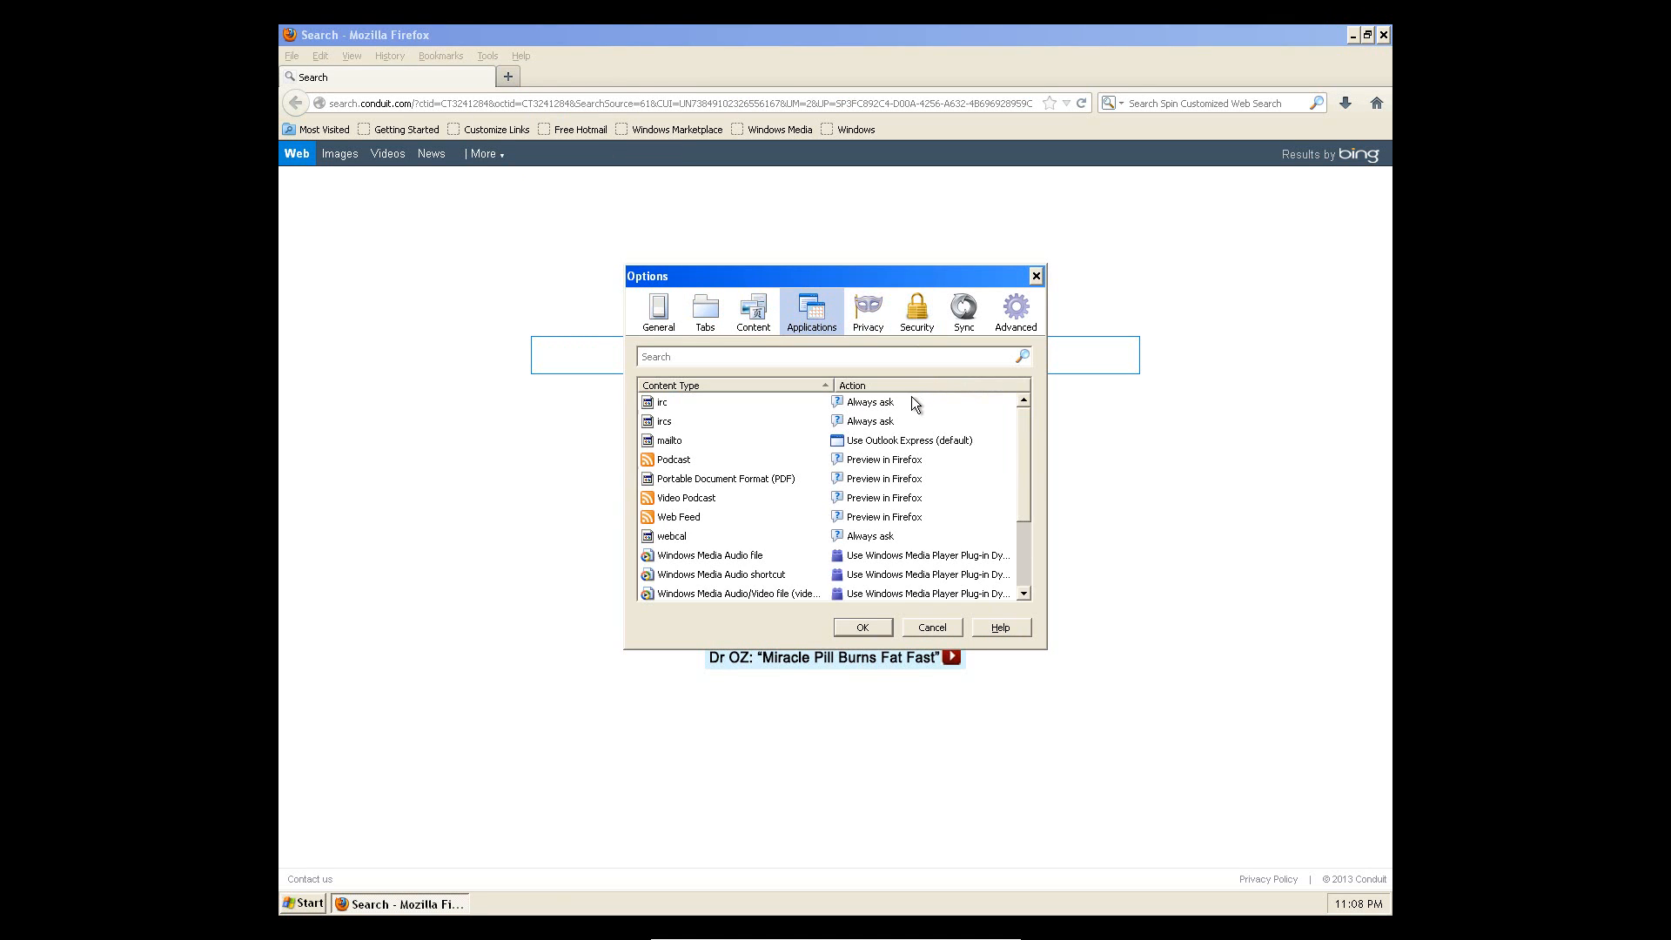
{"action": "scroll", "coordinate": [914, 409], "scroll_direction": "down", "scroll_amount": 2}
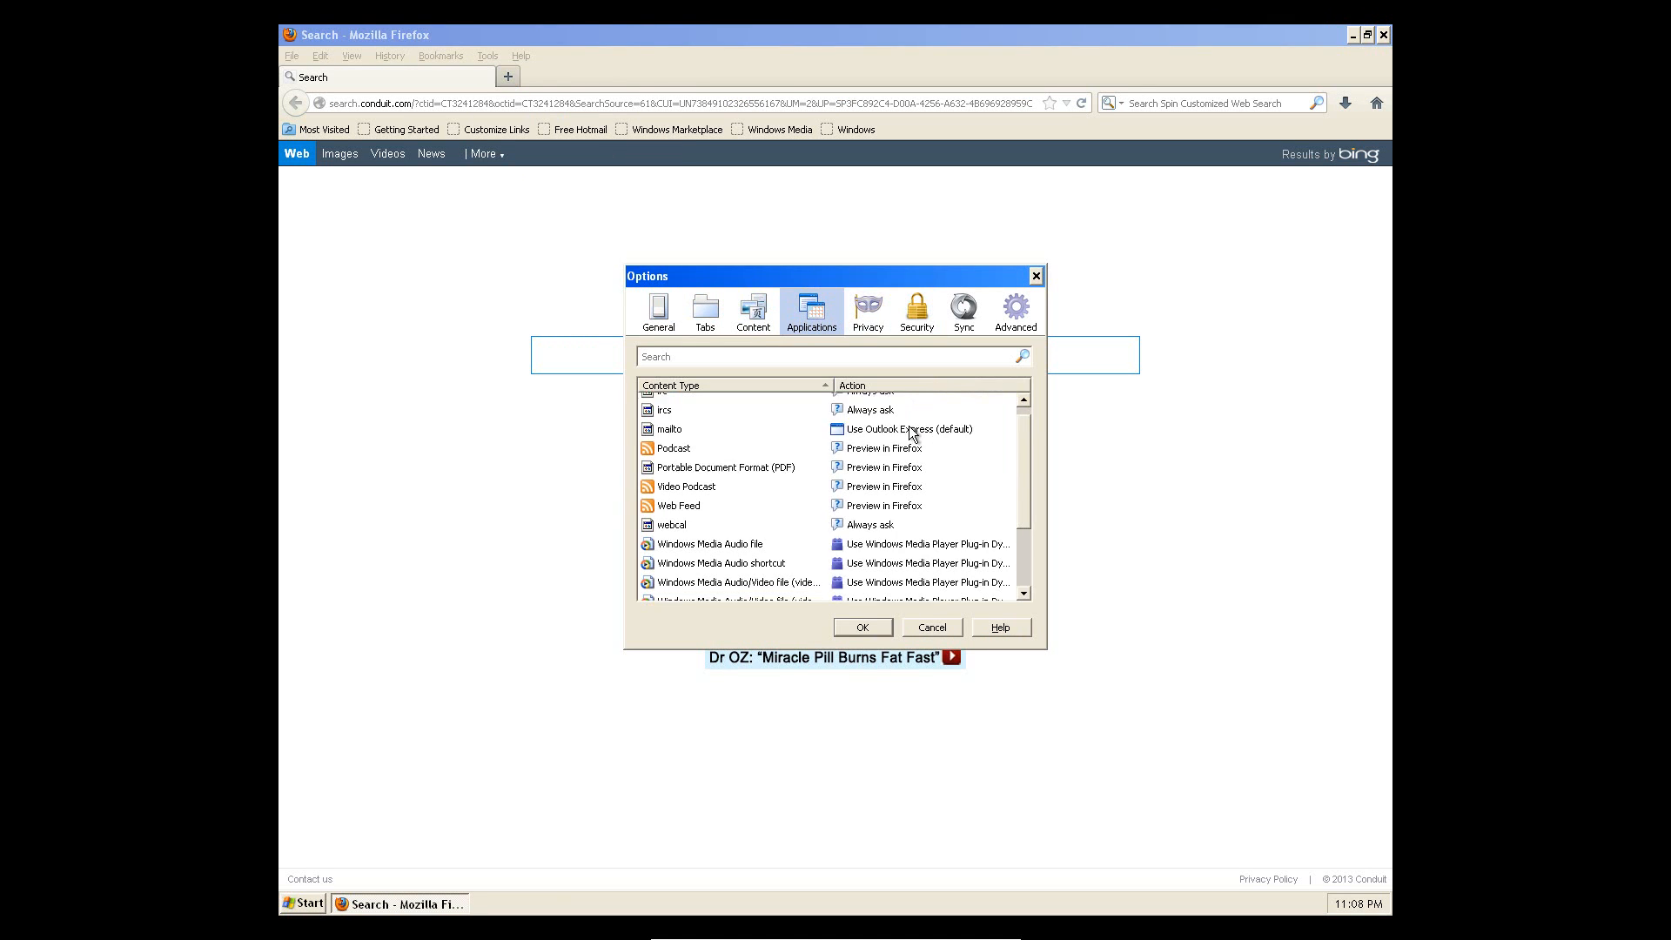
{"action": "left_click", "coordinate": [869, 312]}
{"action": "left_click", "coordinate": [916, 312]}
{"action": "left_click", "coordinate": [703, 317]}
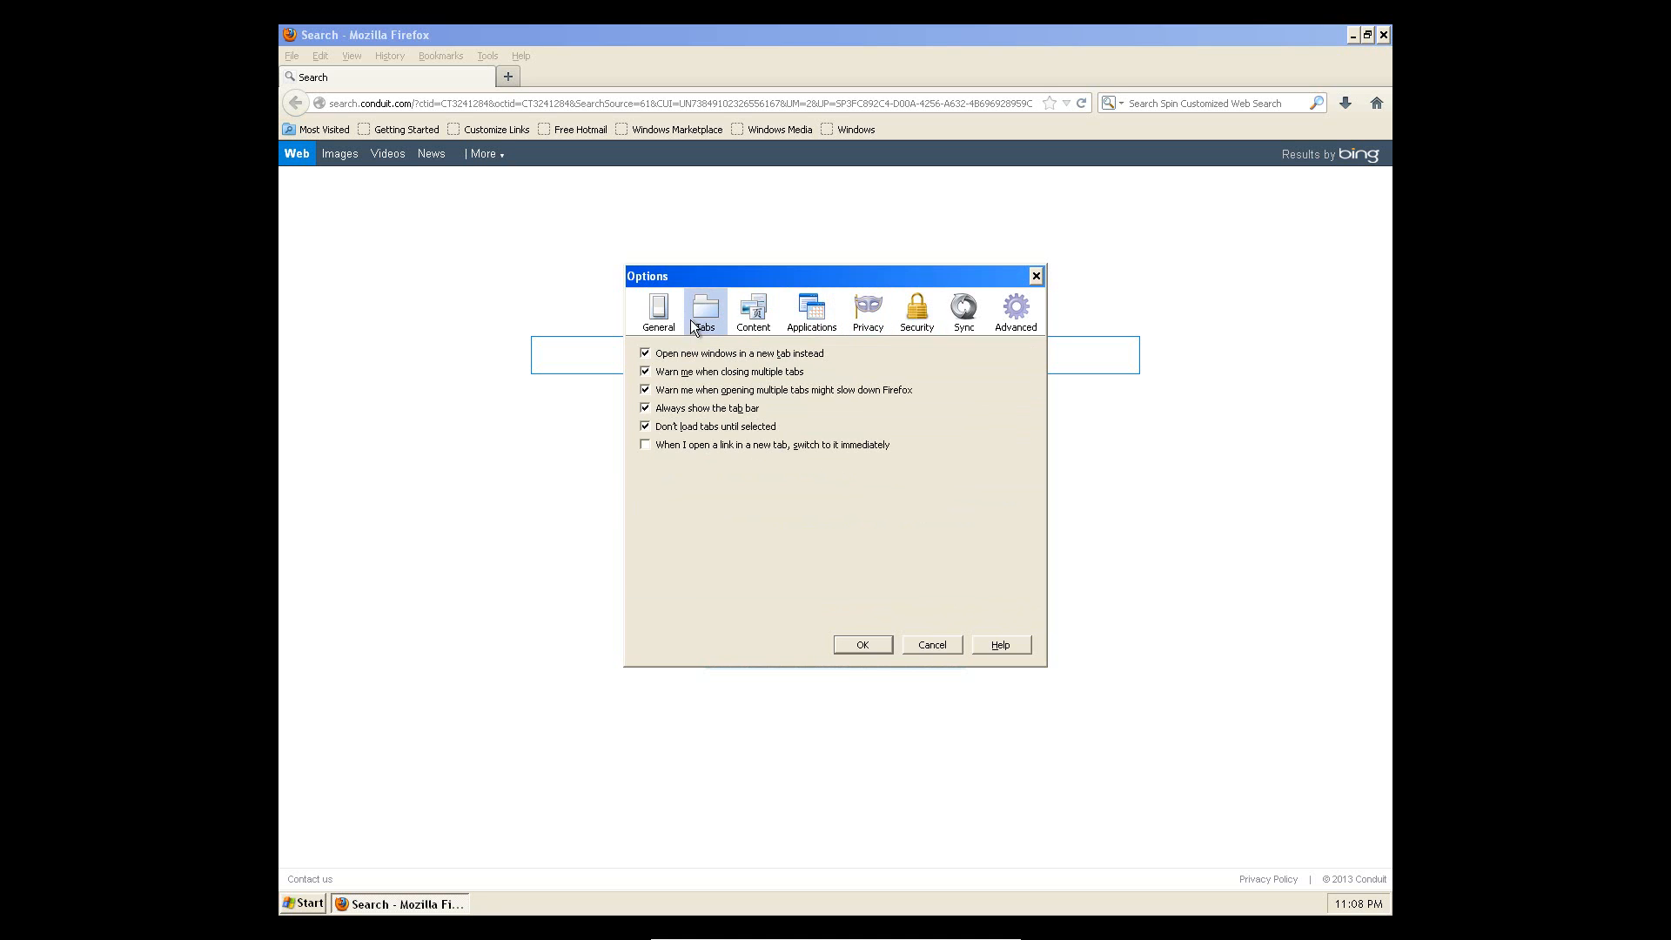
{"action": "left_click", "coordinate": [770, 315]}
{"action": "left_click", "coordinate": [808, 322]}
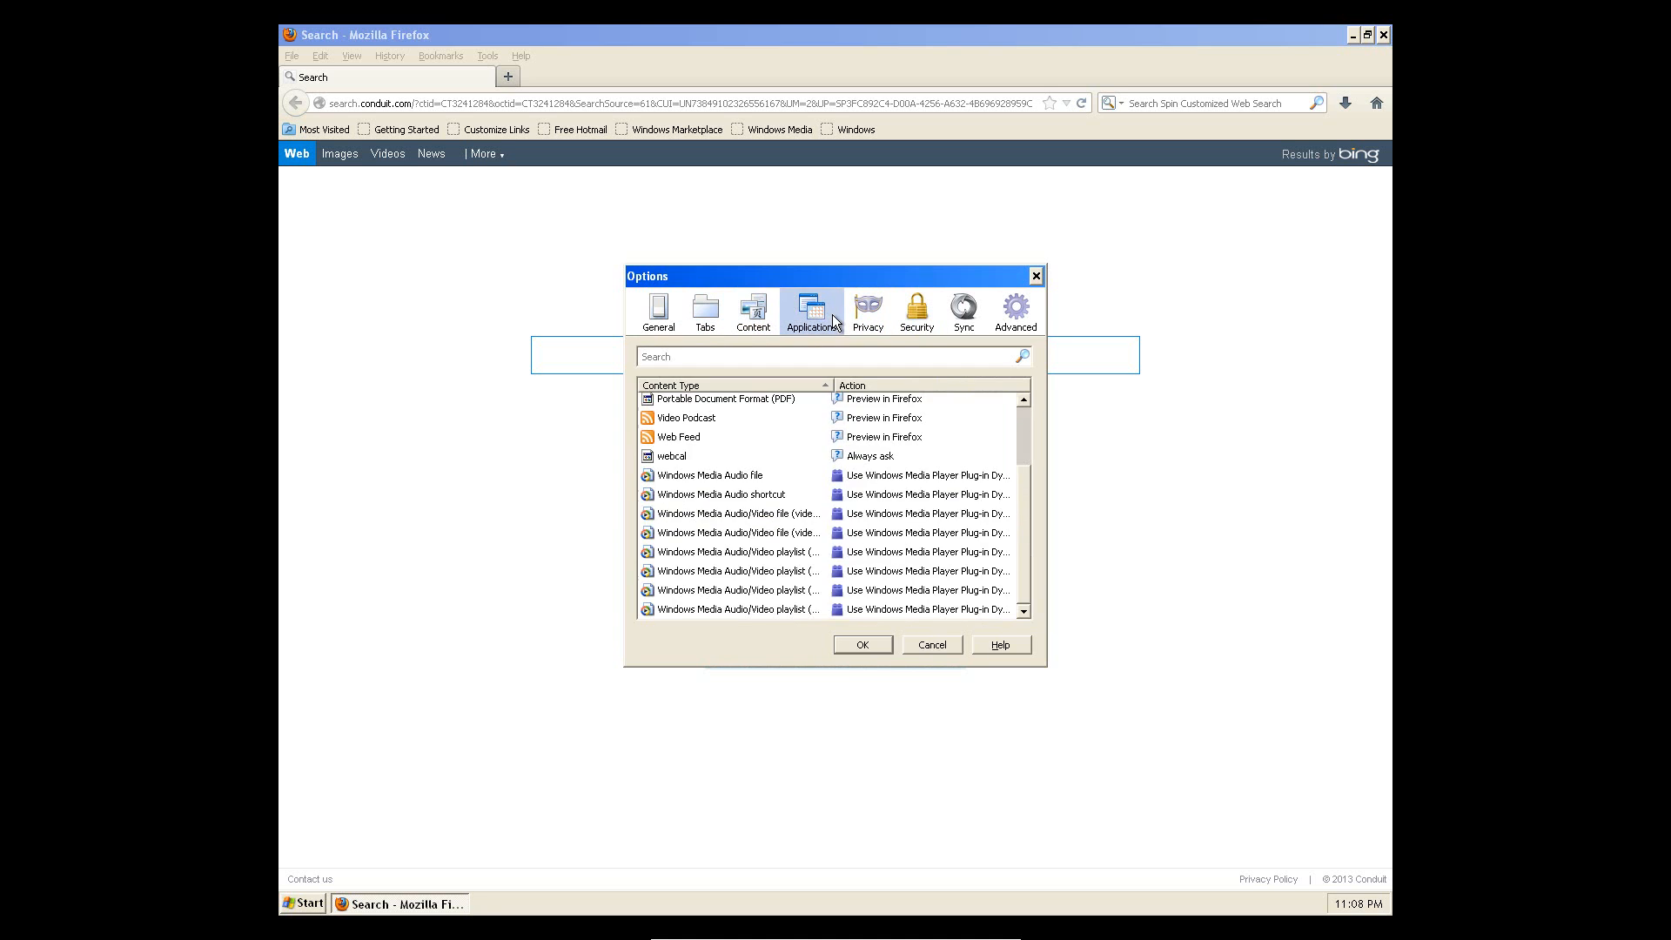
{"action": "left_click", "coordinate": [1025, 303]}
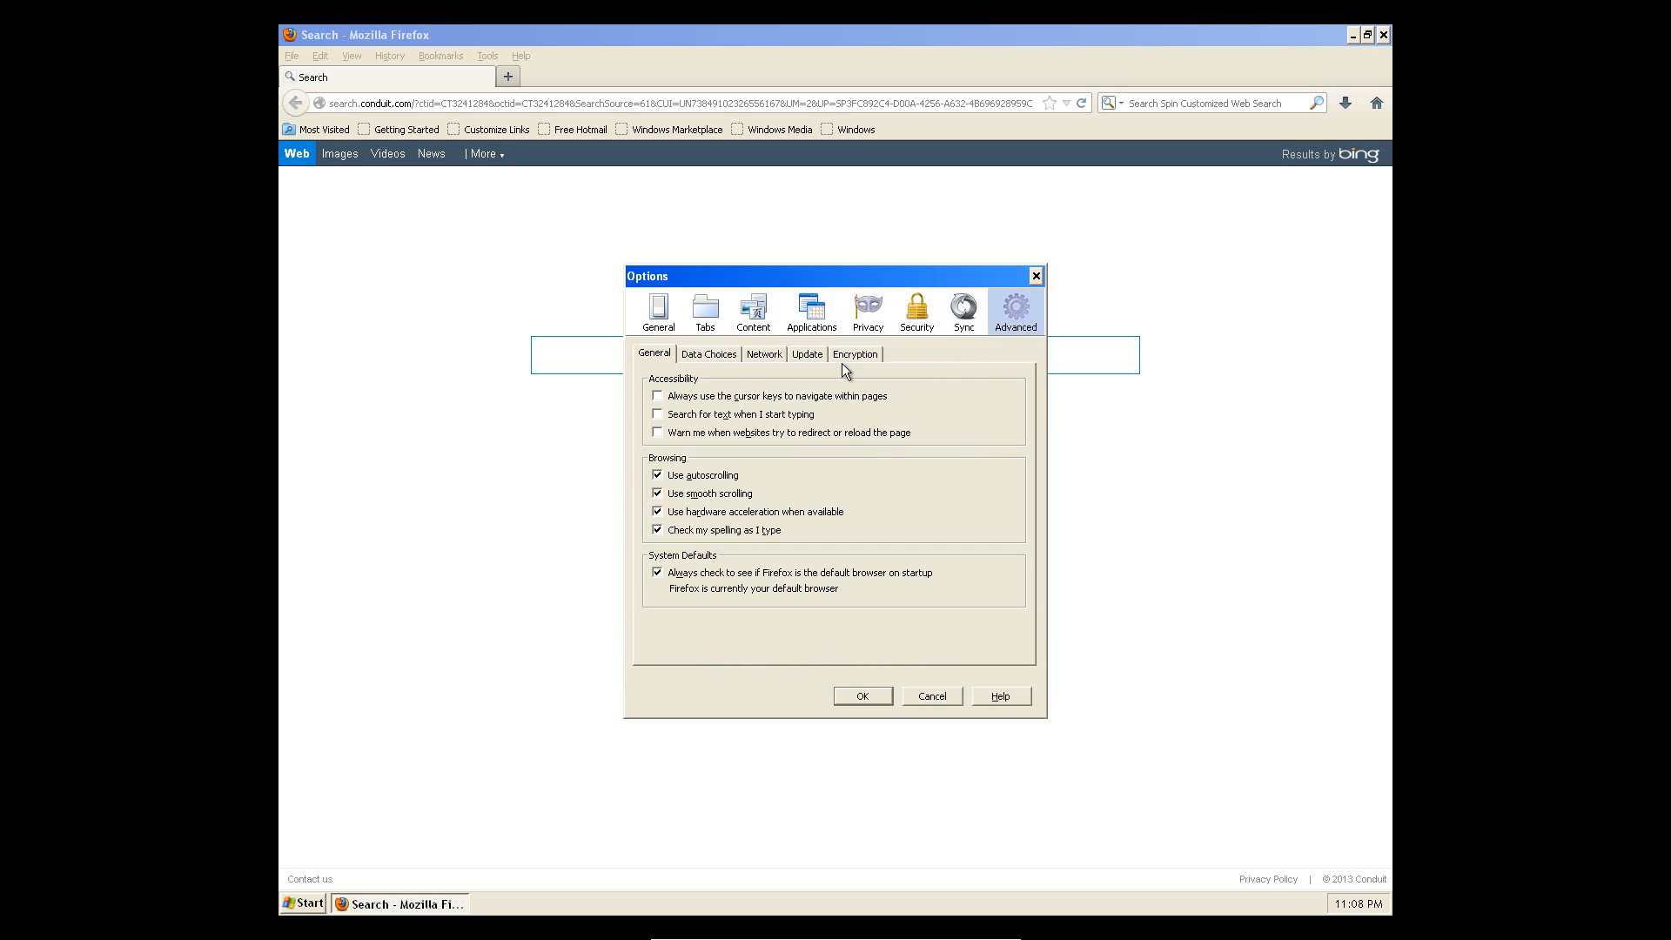
{"action": "left_click", "coordinate": [729, 353]}
{"action": "left_click", "coordinate": [765, 353]}
{"action": "left_click", "coordinate": [804, 353]}
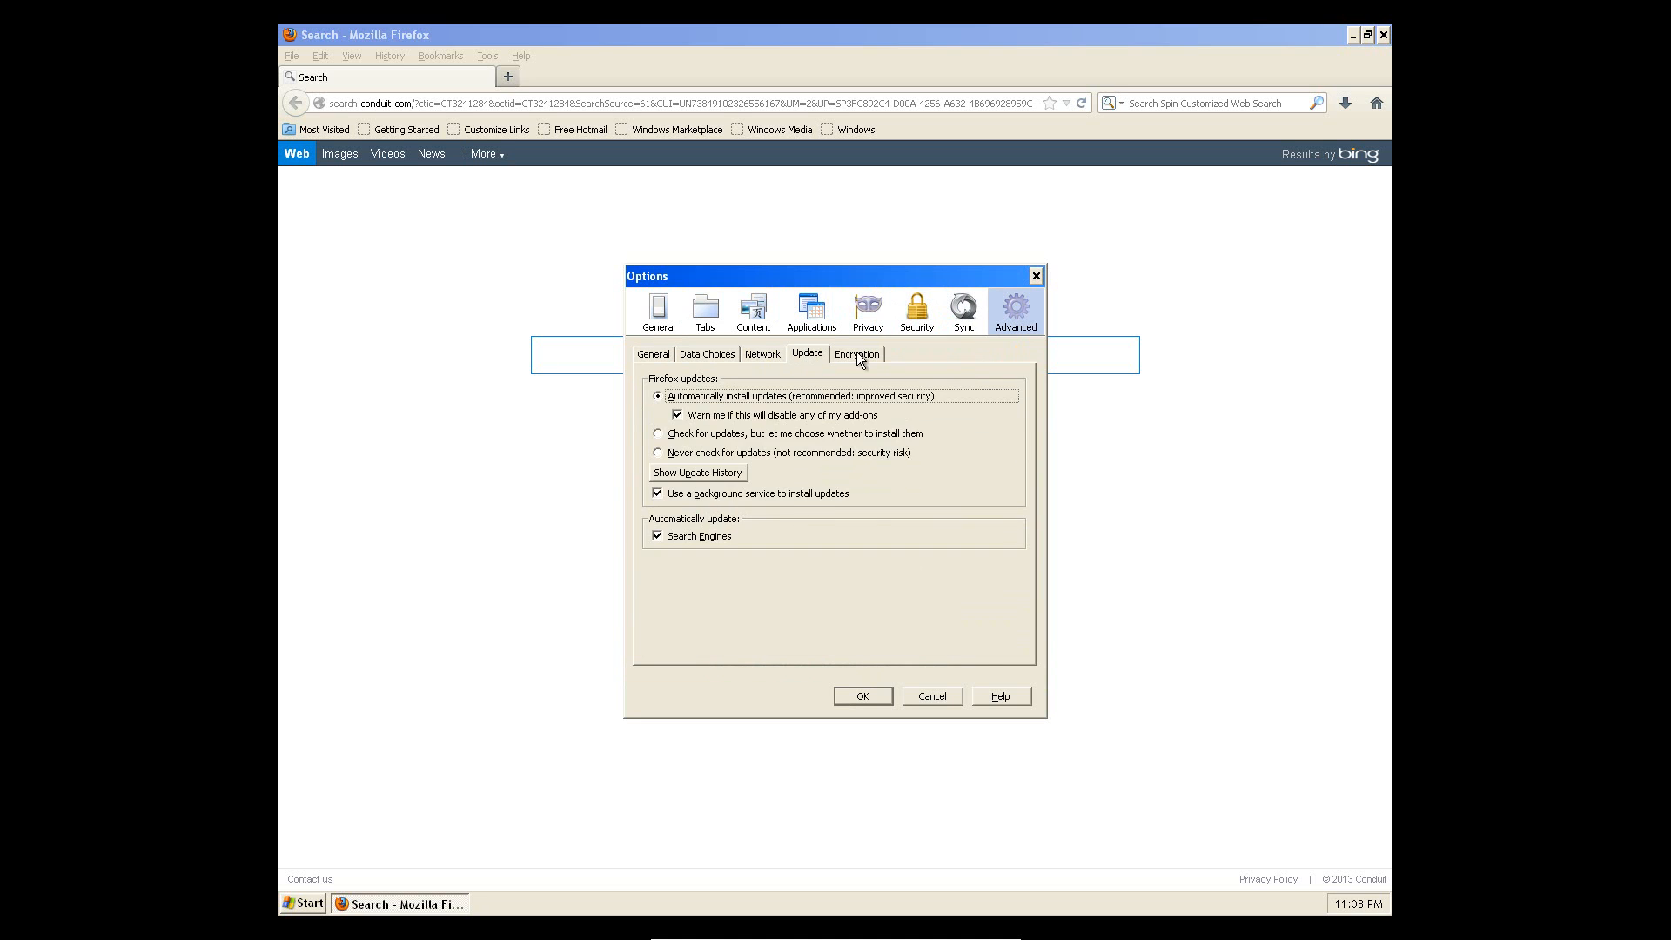
{"action": "left_click", "coordinate": [857, 352]}
{"action": "left_click", "coordinate": [662, 353]}
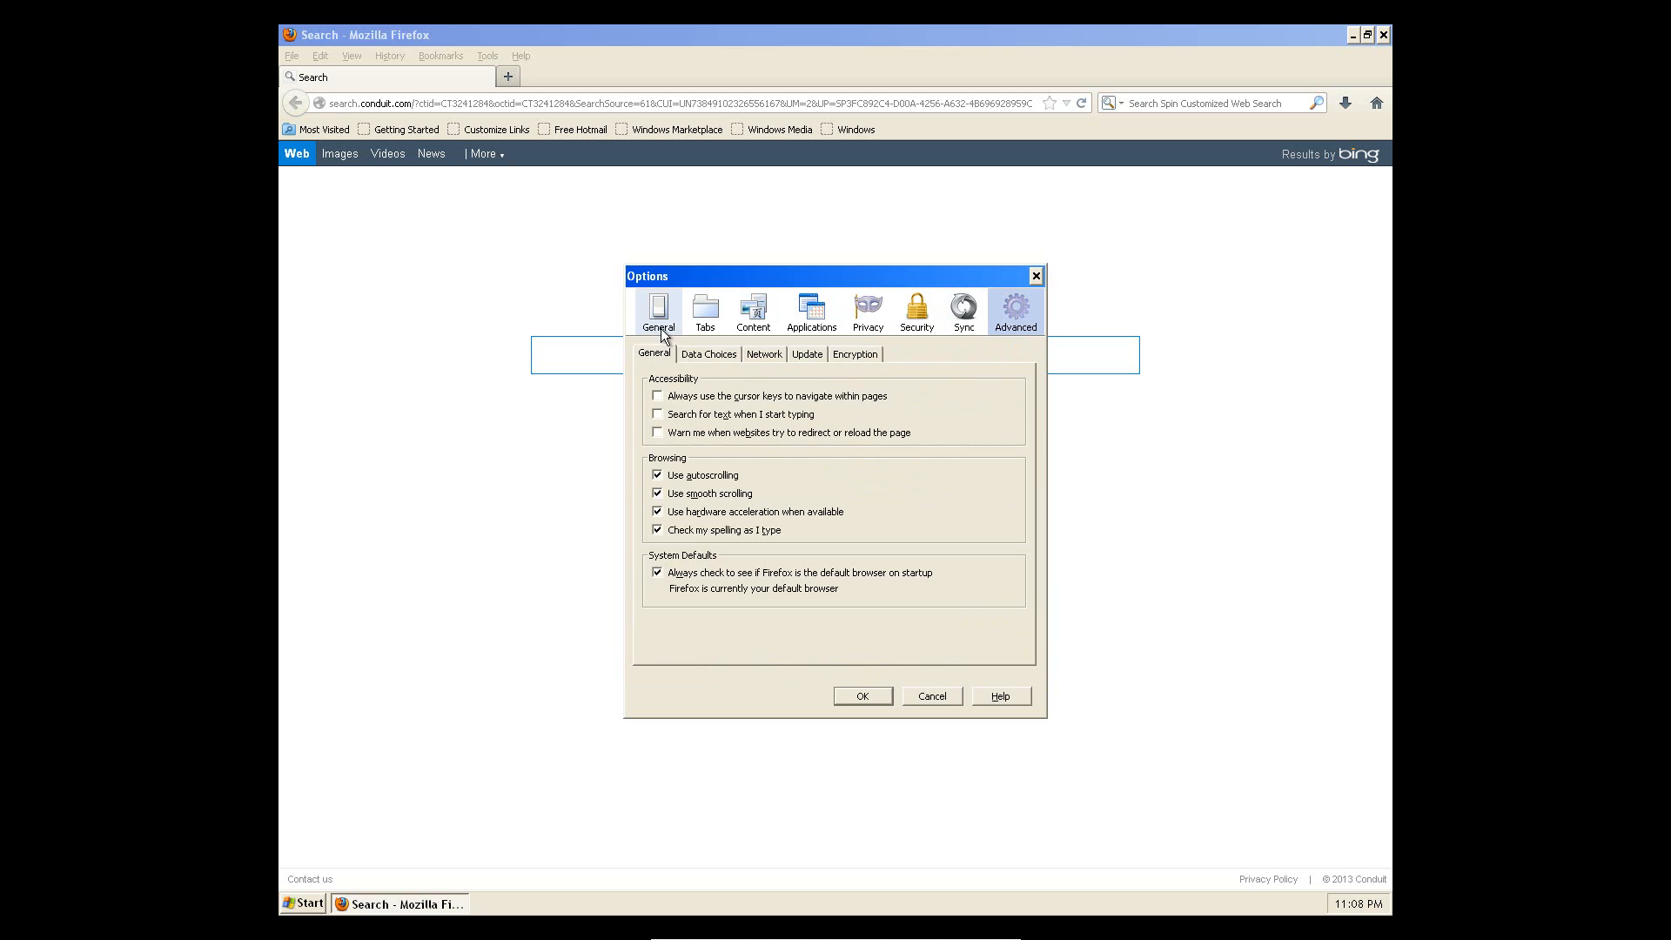
{"action": "left_click", "coordinate": [661, 330]}
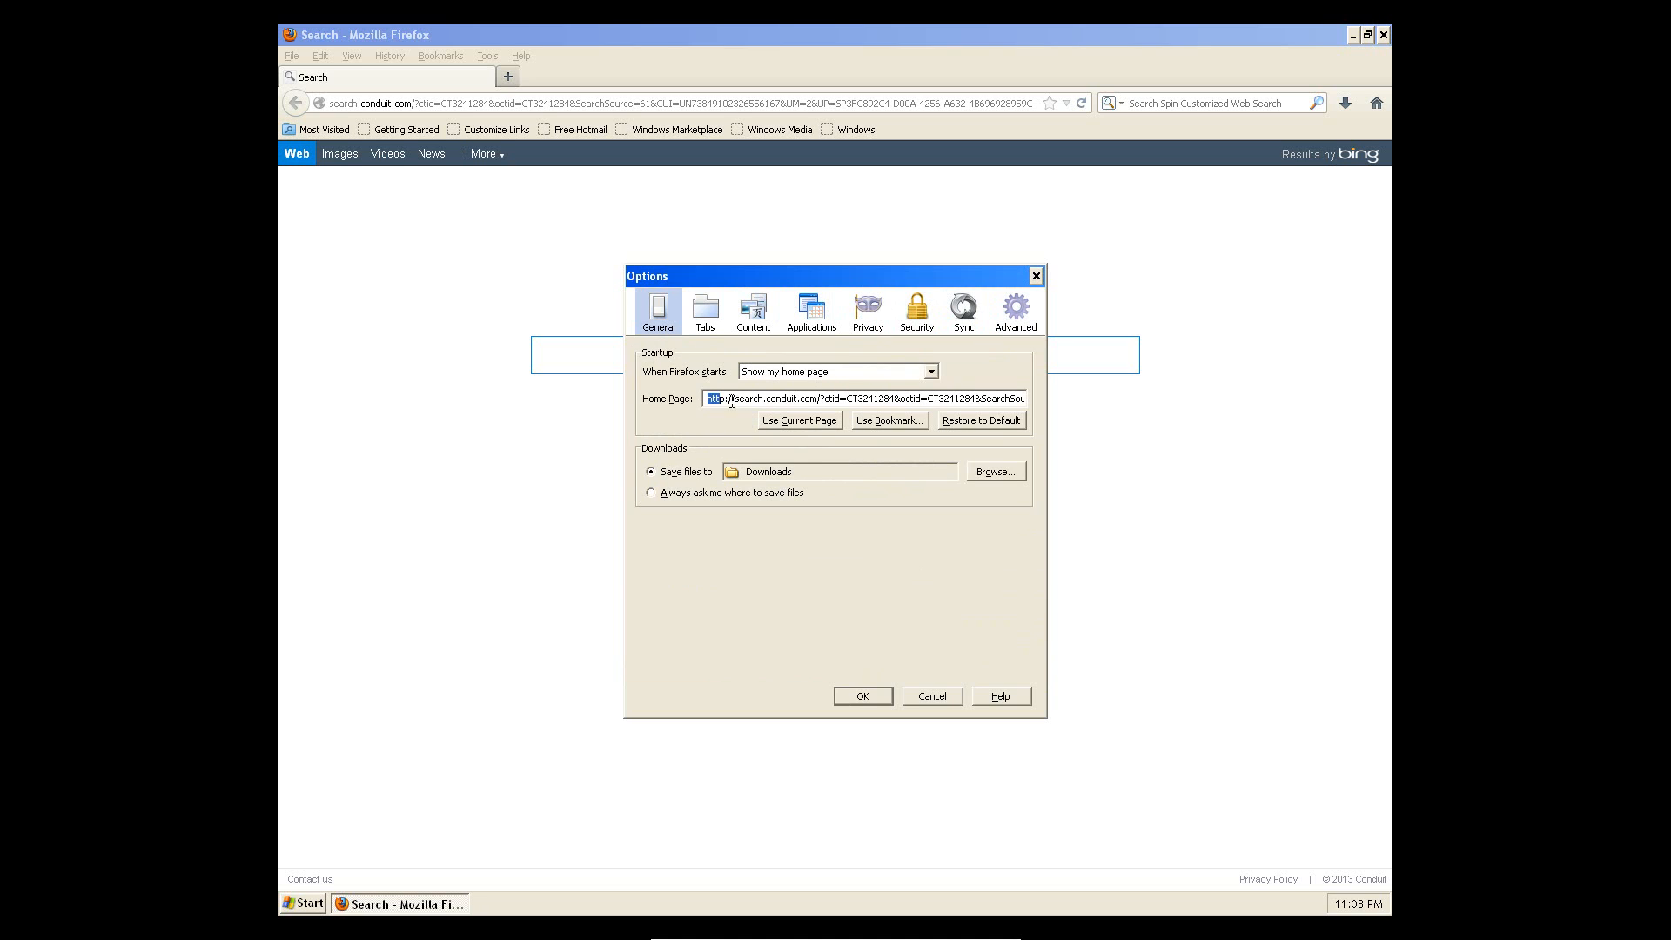
{"action": "left_click_drag", "start_coordinate": [732, 401], "coordinate": [1307, 397]}
{"action": "key", "text": "Delete"}
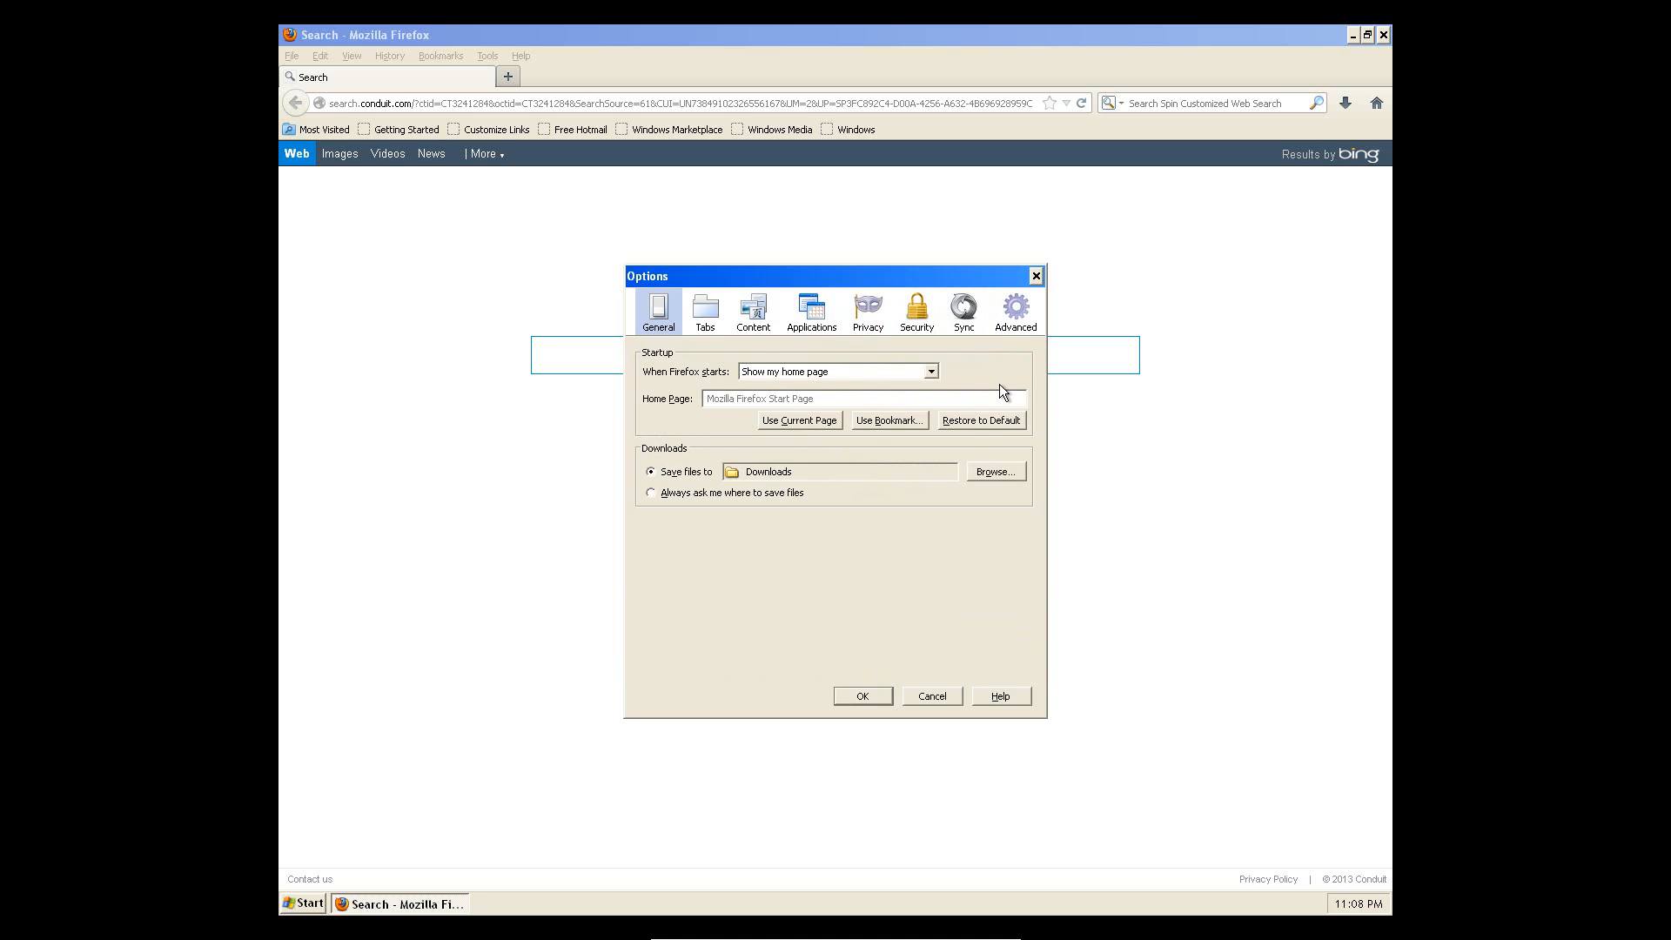
{"action": "type", "text": "http:/"}
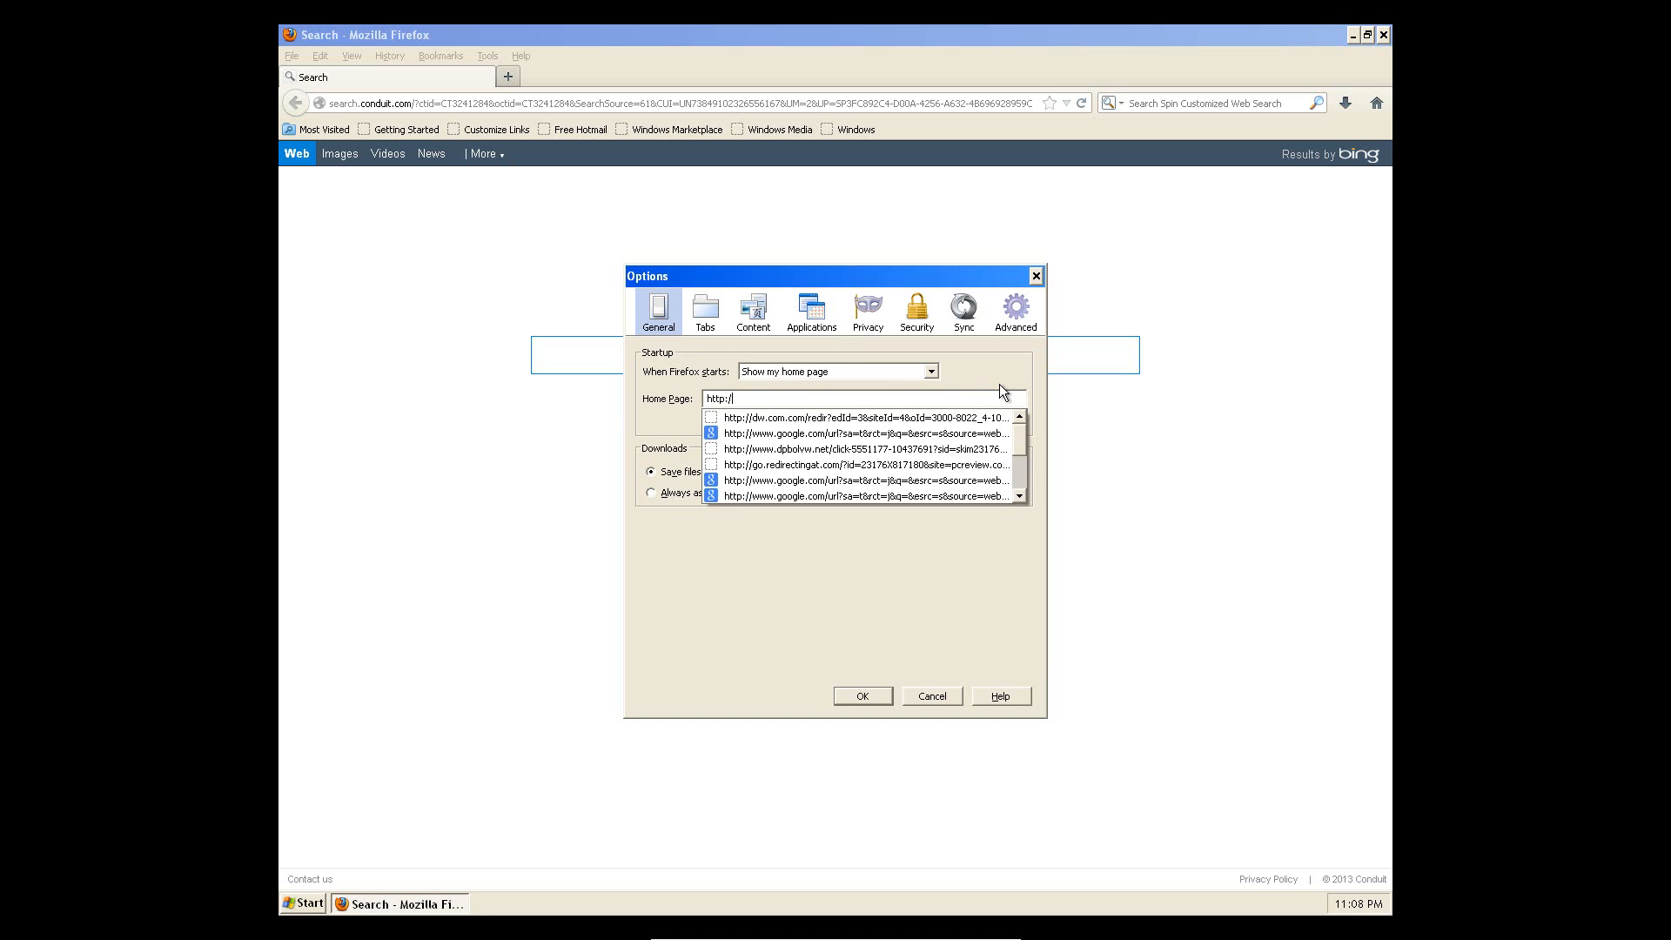
{"action": "type", "text": "/google.com"}
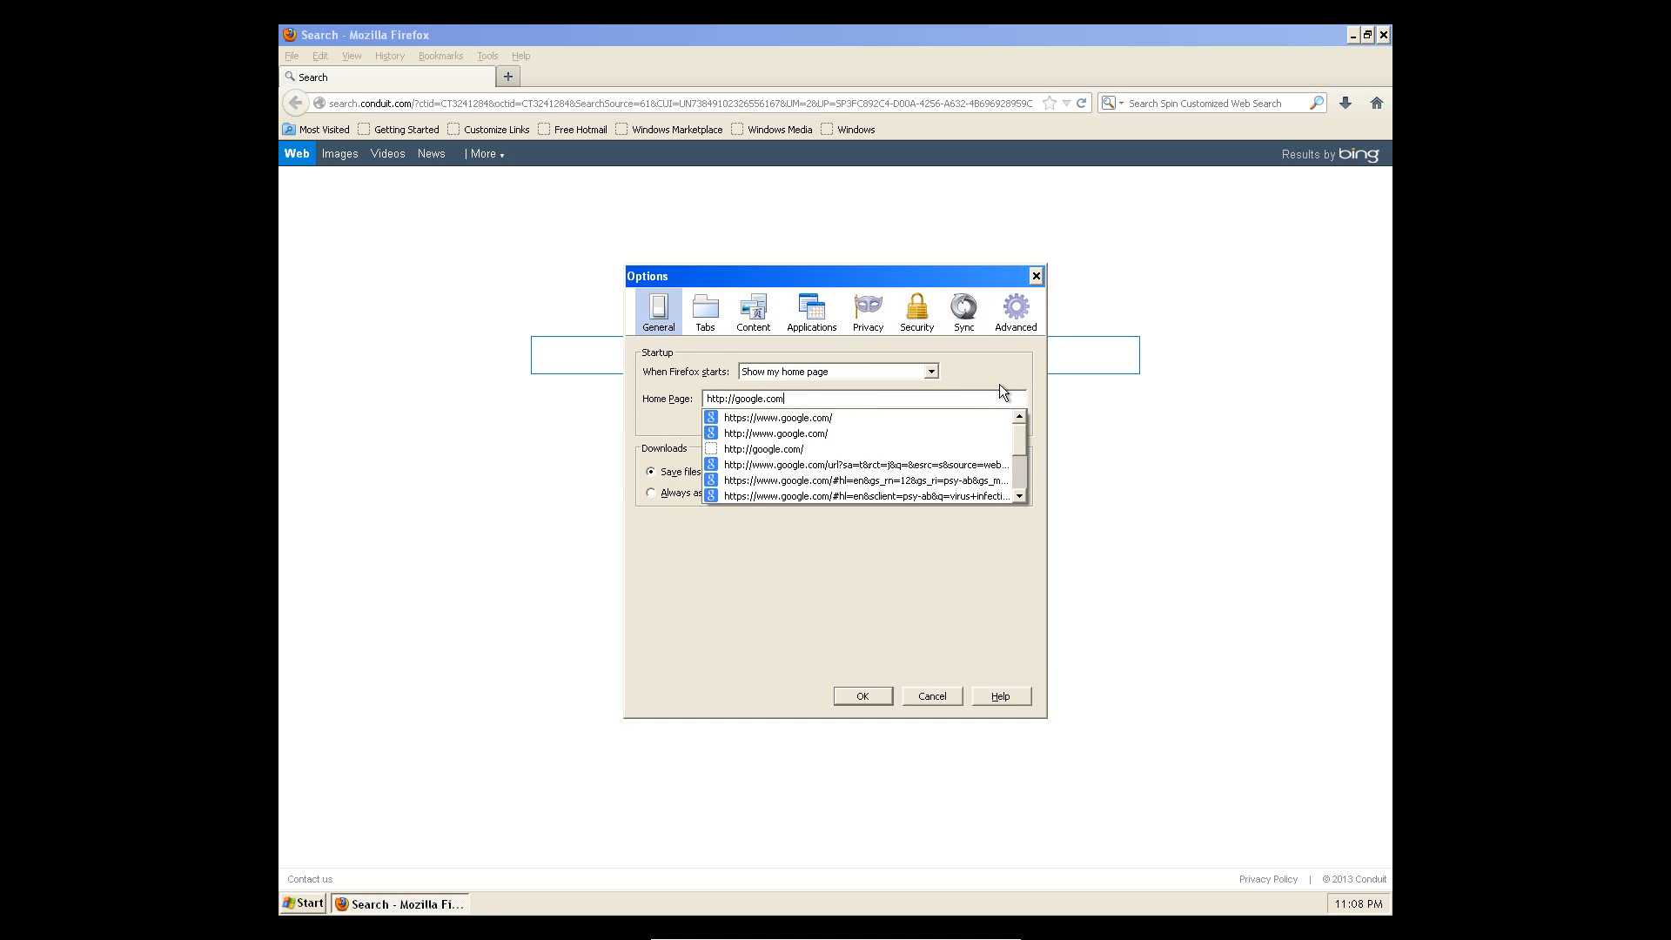
{"action": "key", "text": "Return"}
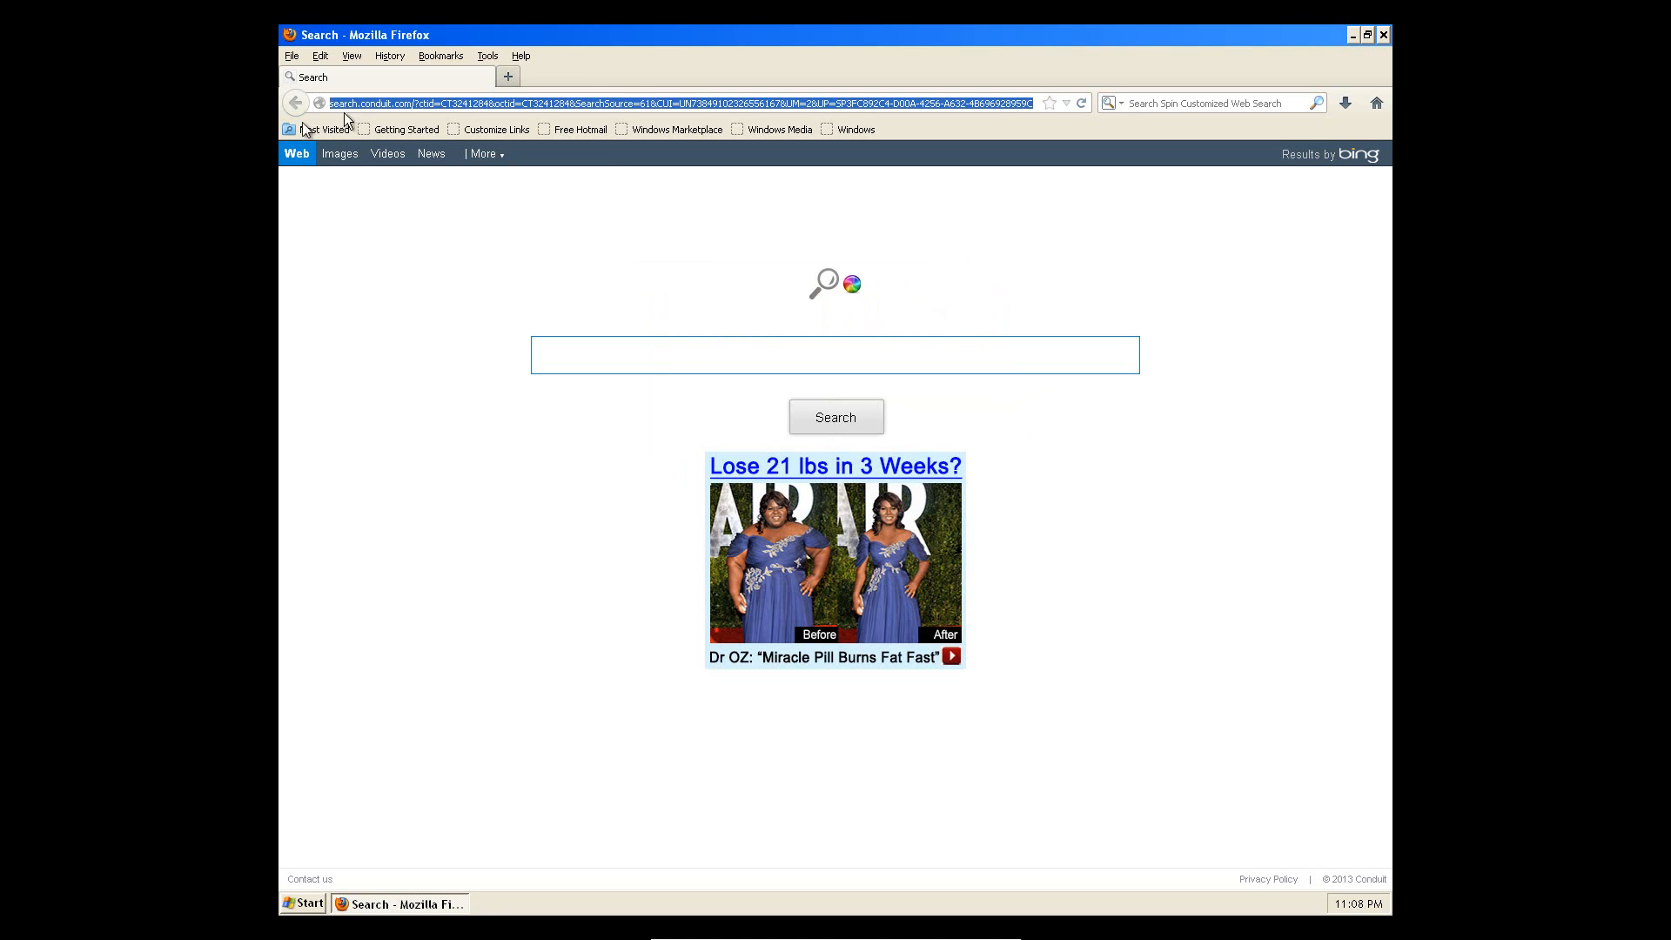
{"action": "left_click", "coordinate": [1376, 102]}
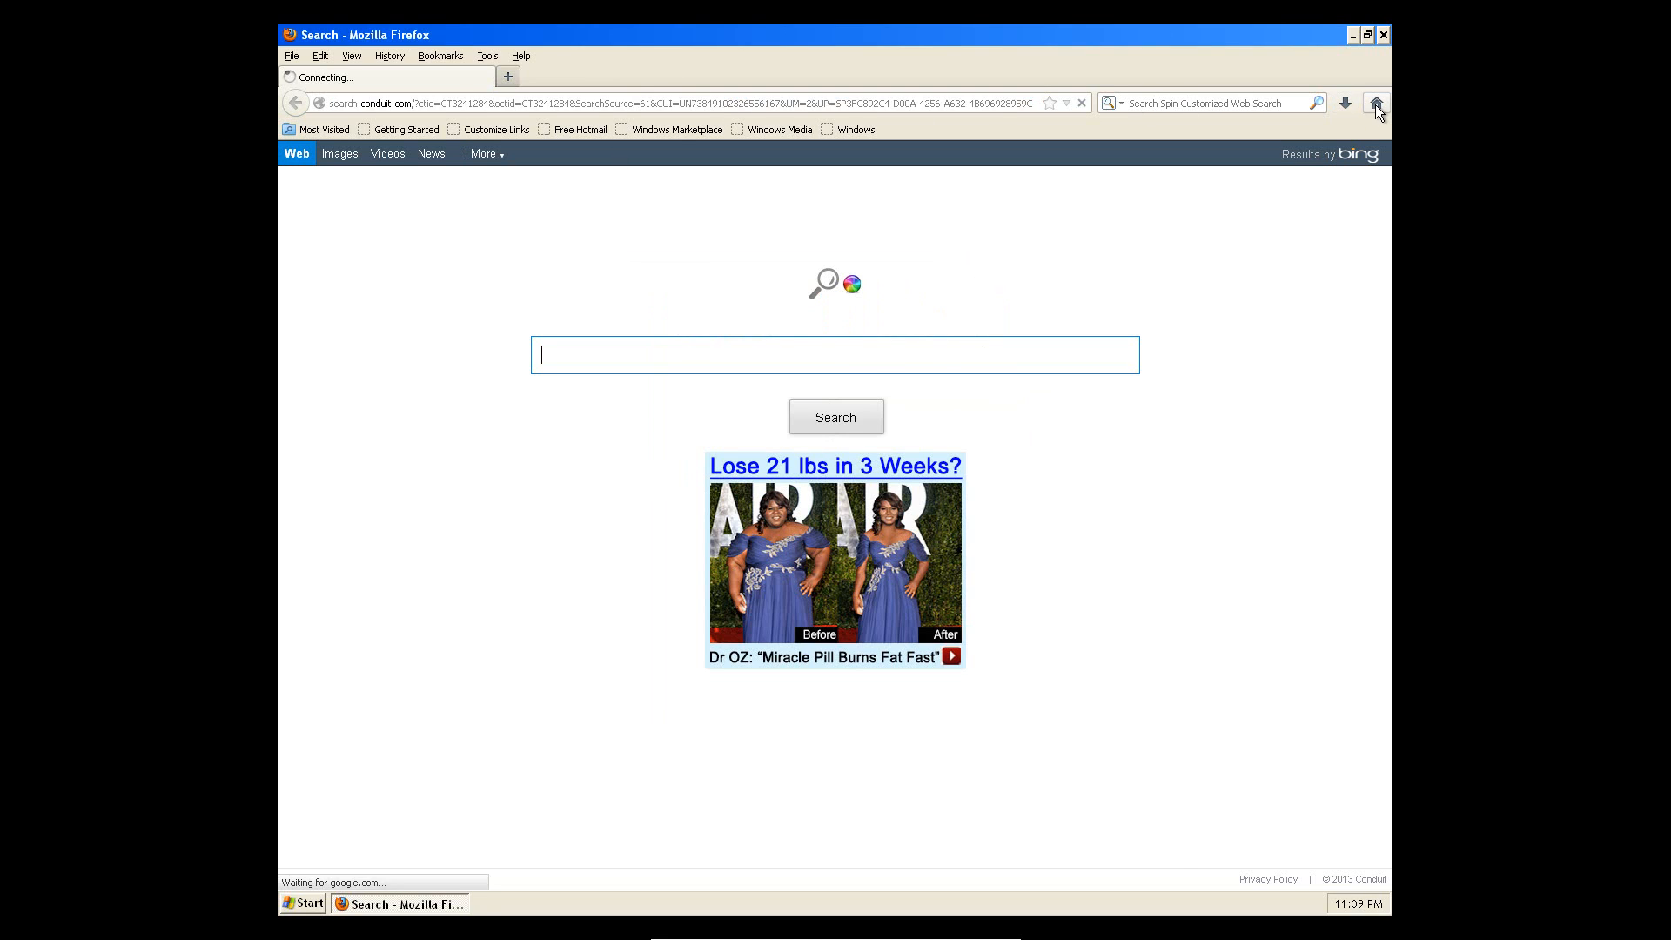
{"action": "left_click", "coordinate": [1382, 36]}
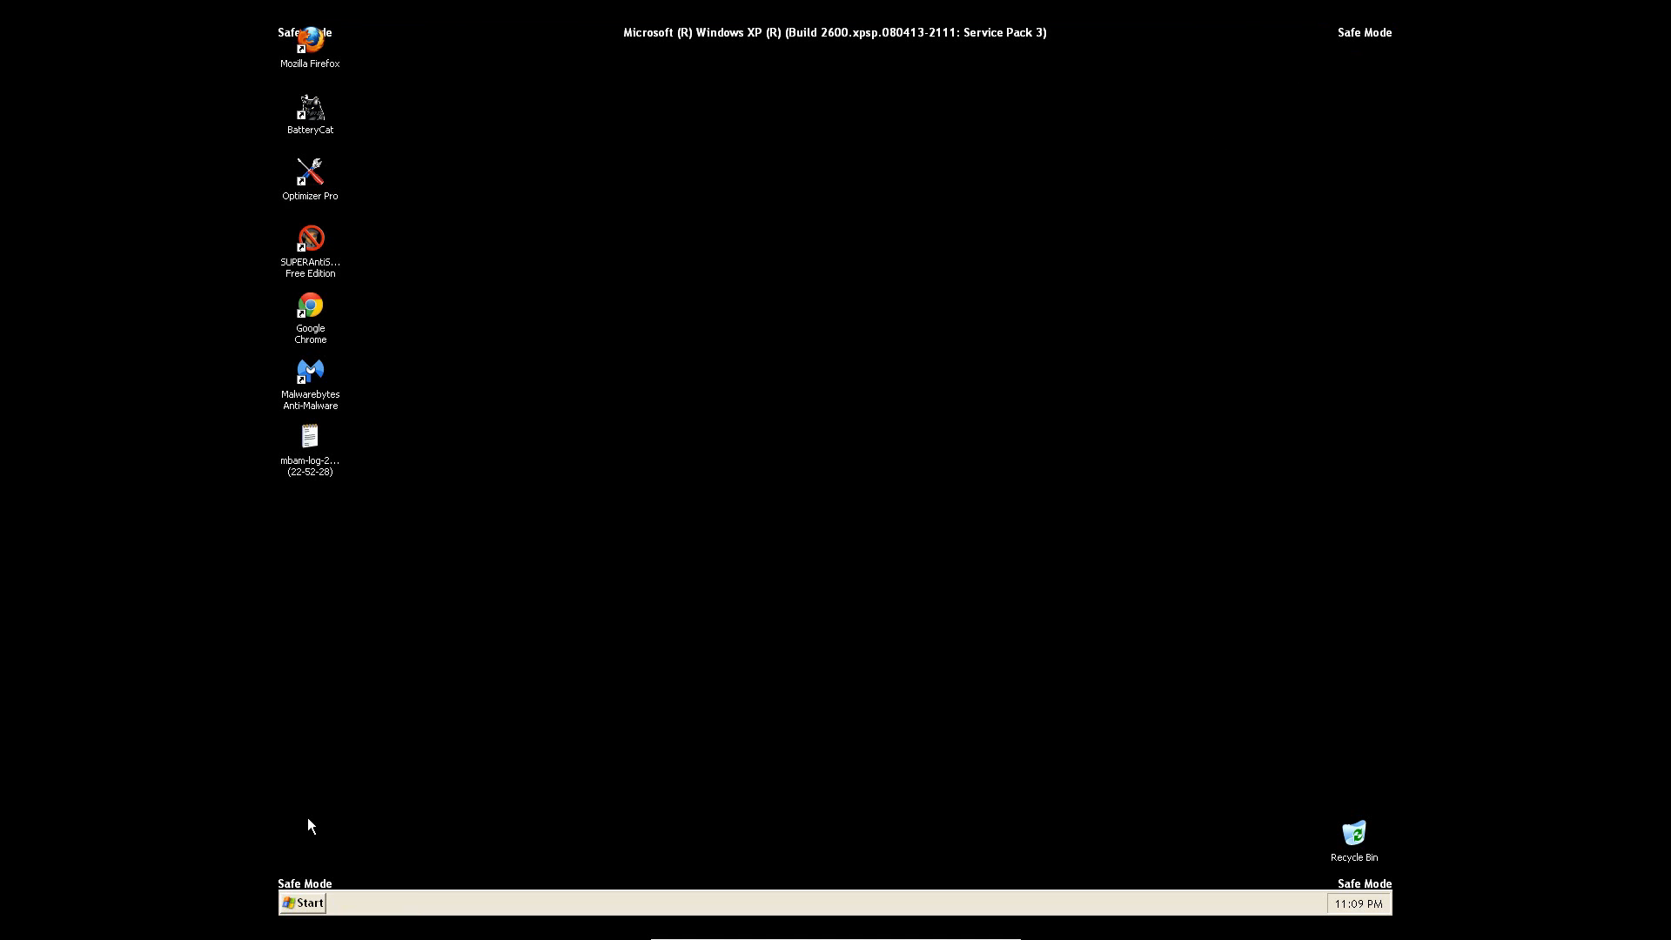
Move the Mozilla Firefox desktop shortcut away from the other icons and launch Google Chrome
{"action": "left_click_drag", "start_coordinate": [312, 49], "coordinate": [1092, 252]}
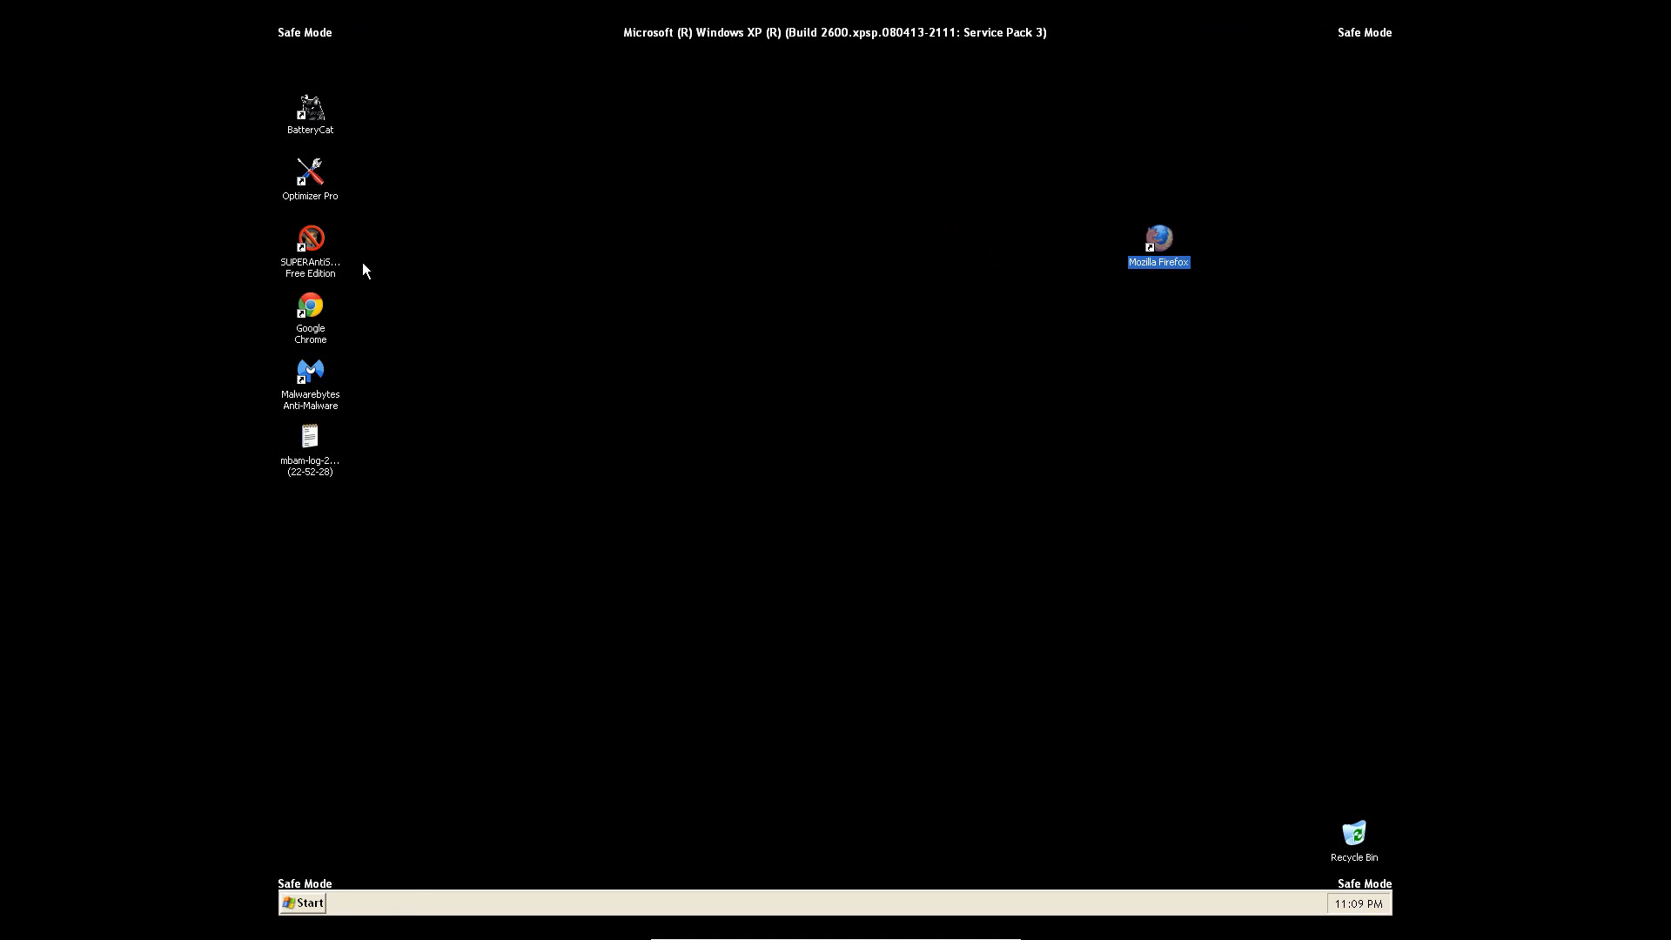
{"action": "double_click", "coordinate": [309, 305]}
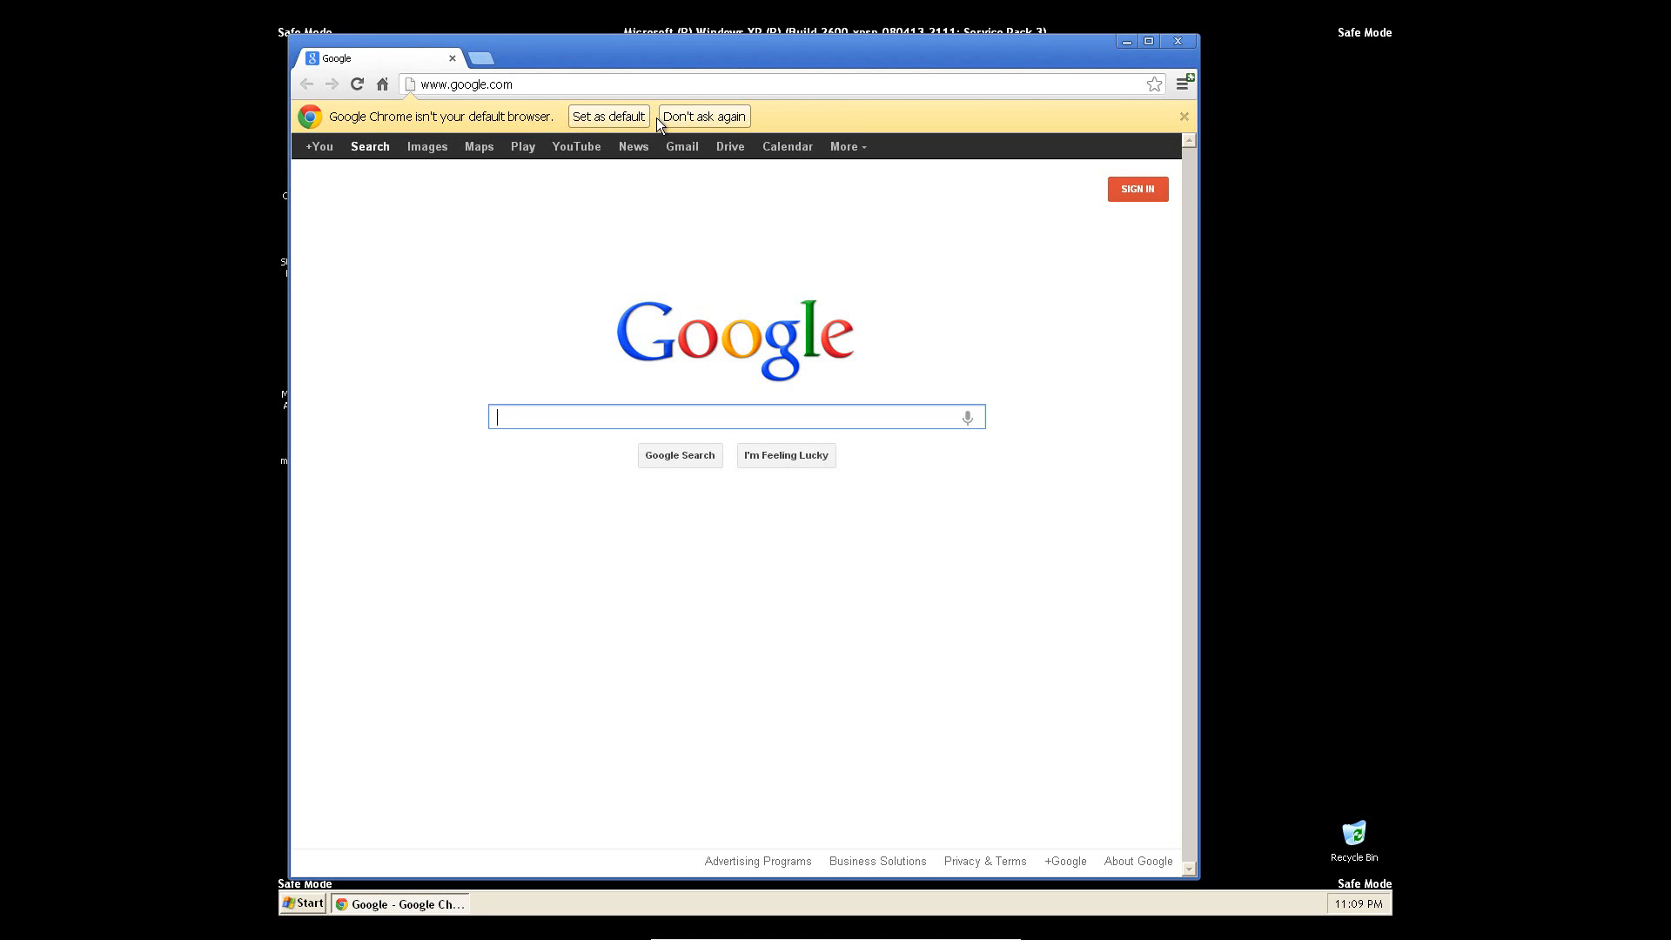
Make Google Chrome the default browser, close it, and move its desktop shortcut below the Mozilla Firefox shortcut
{"action": "left_click", "coordinate": [609, 116]}
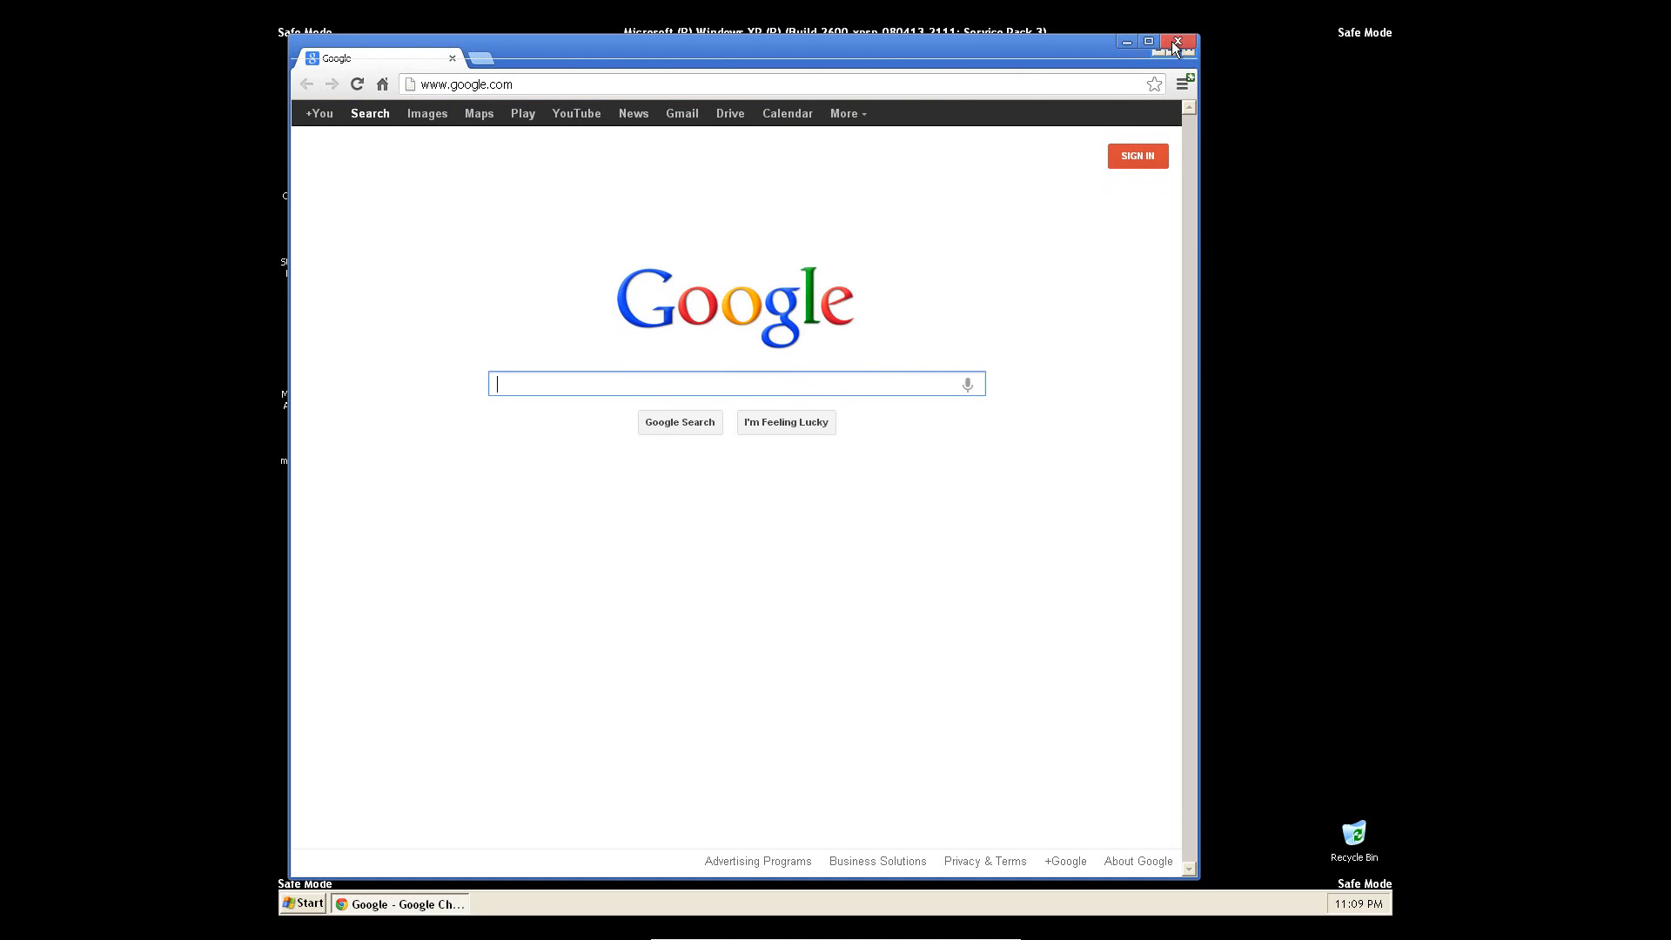
{"action": "left_click", "coordinate": [1176, 43]}
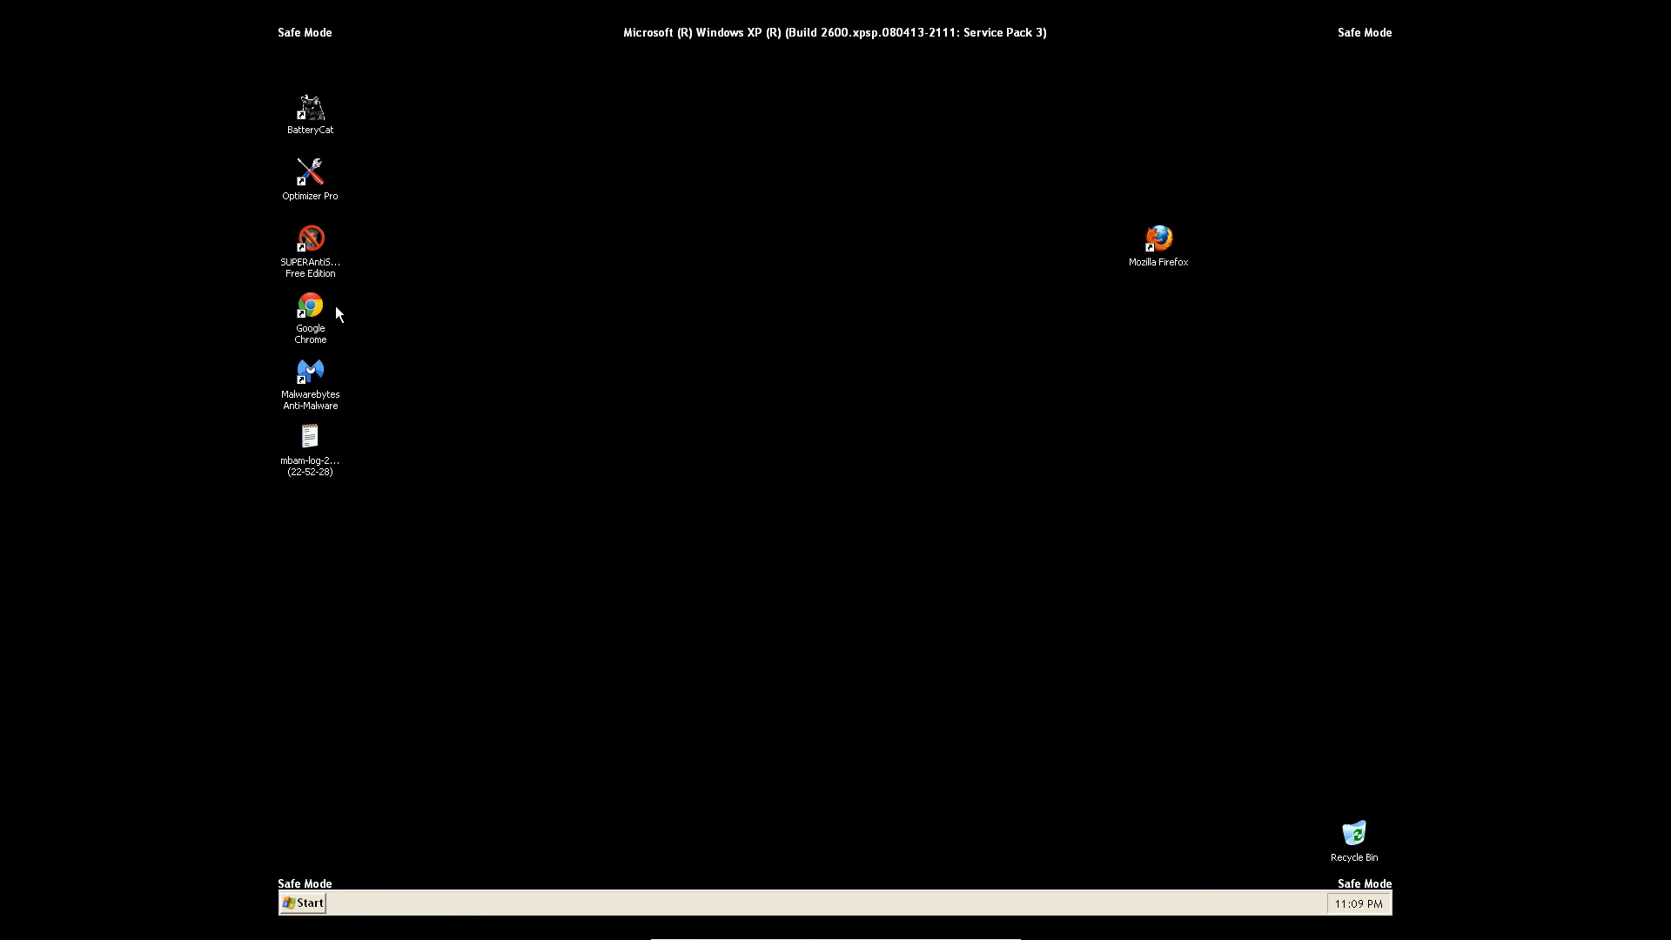
{"action": "left_click_drag", "start_coordinate": [338, 314], "coordinate": [1123, 382]}
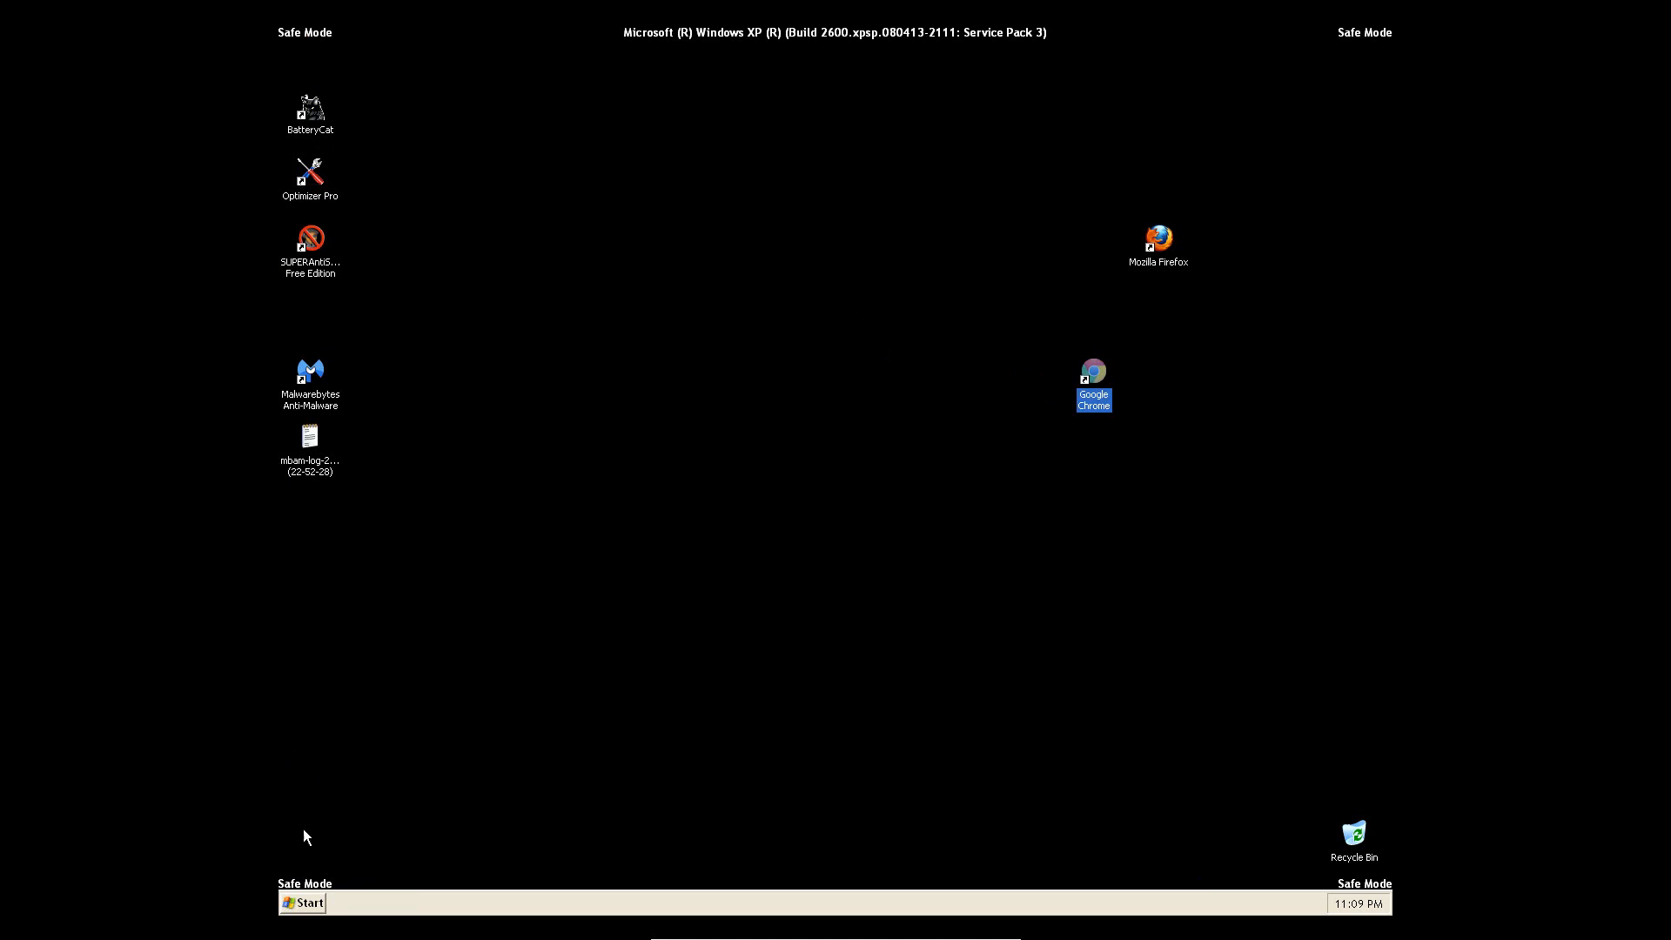
{"action": "left_click", "coordinate": [333, 864]}
Launch Internet Explorer and accept making it the default browser
{"action": "left_click", "coordinate": [311, 903]}
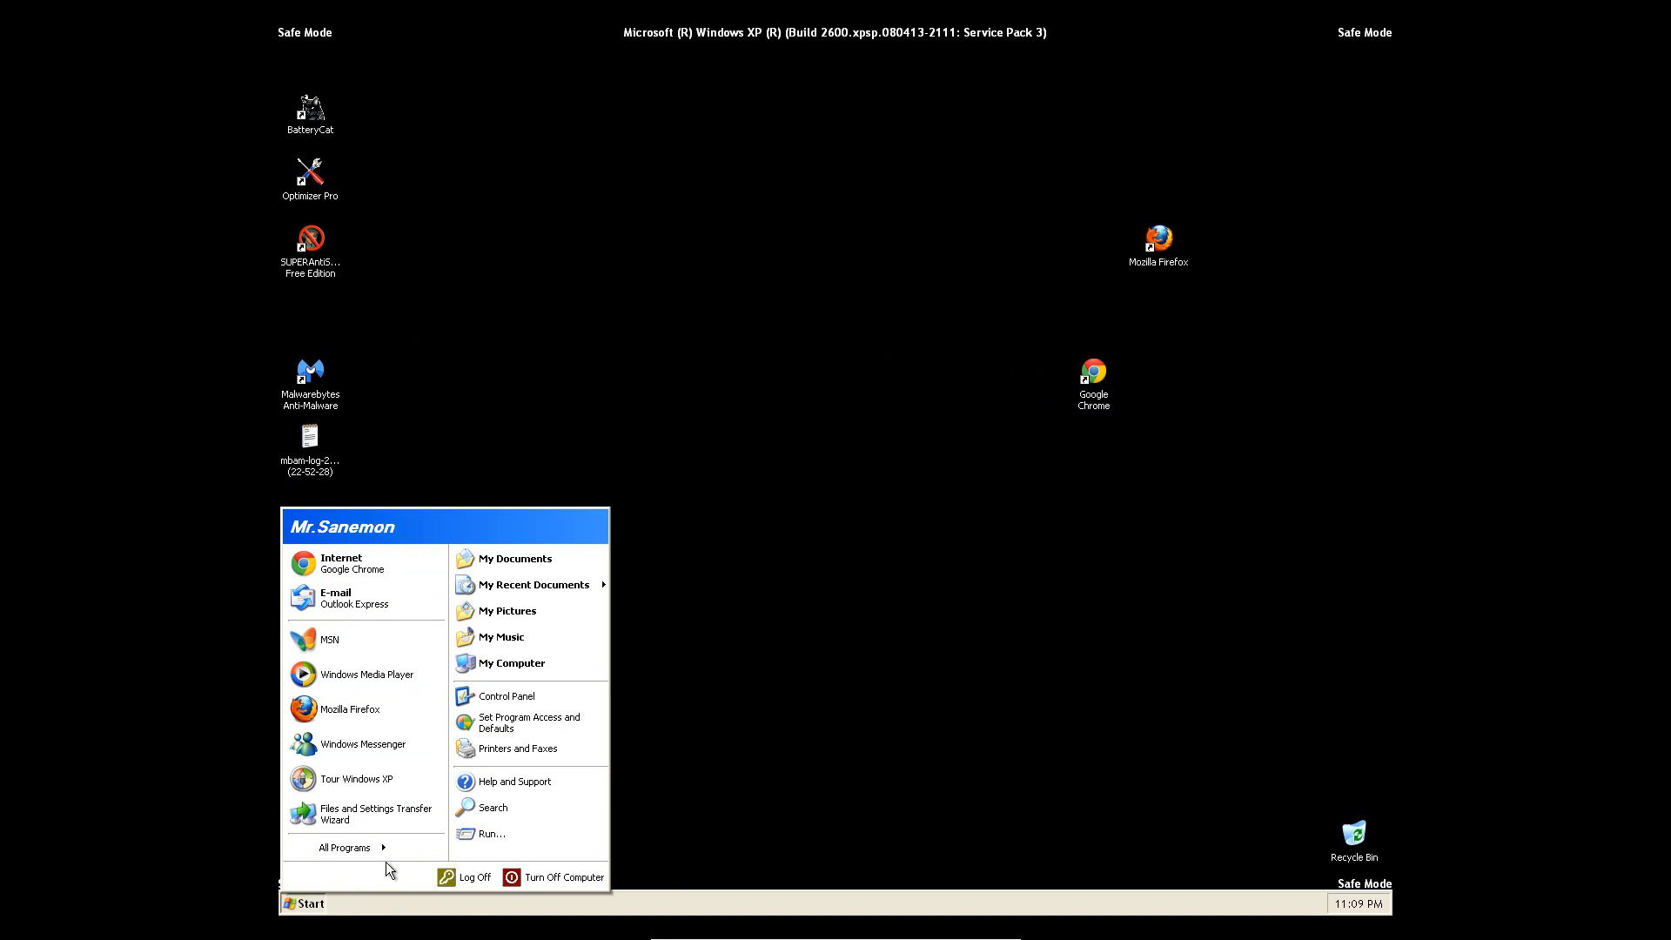
{"action": "mouse_move", "coordinate": [352, 848]}
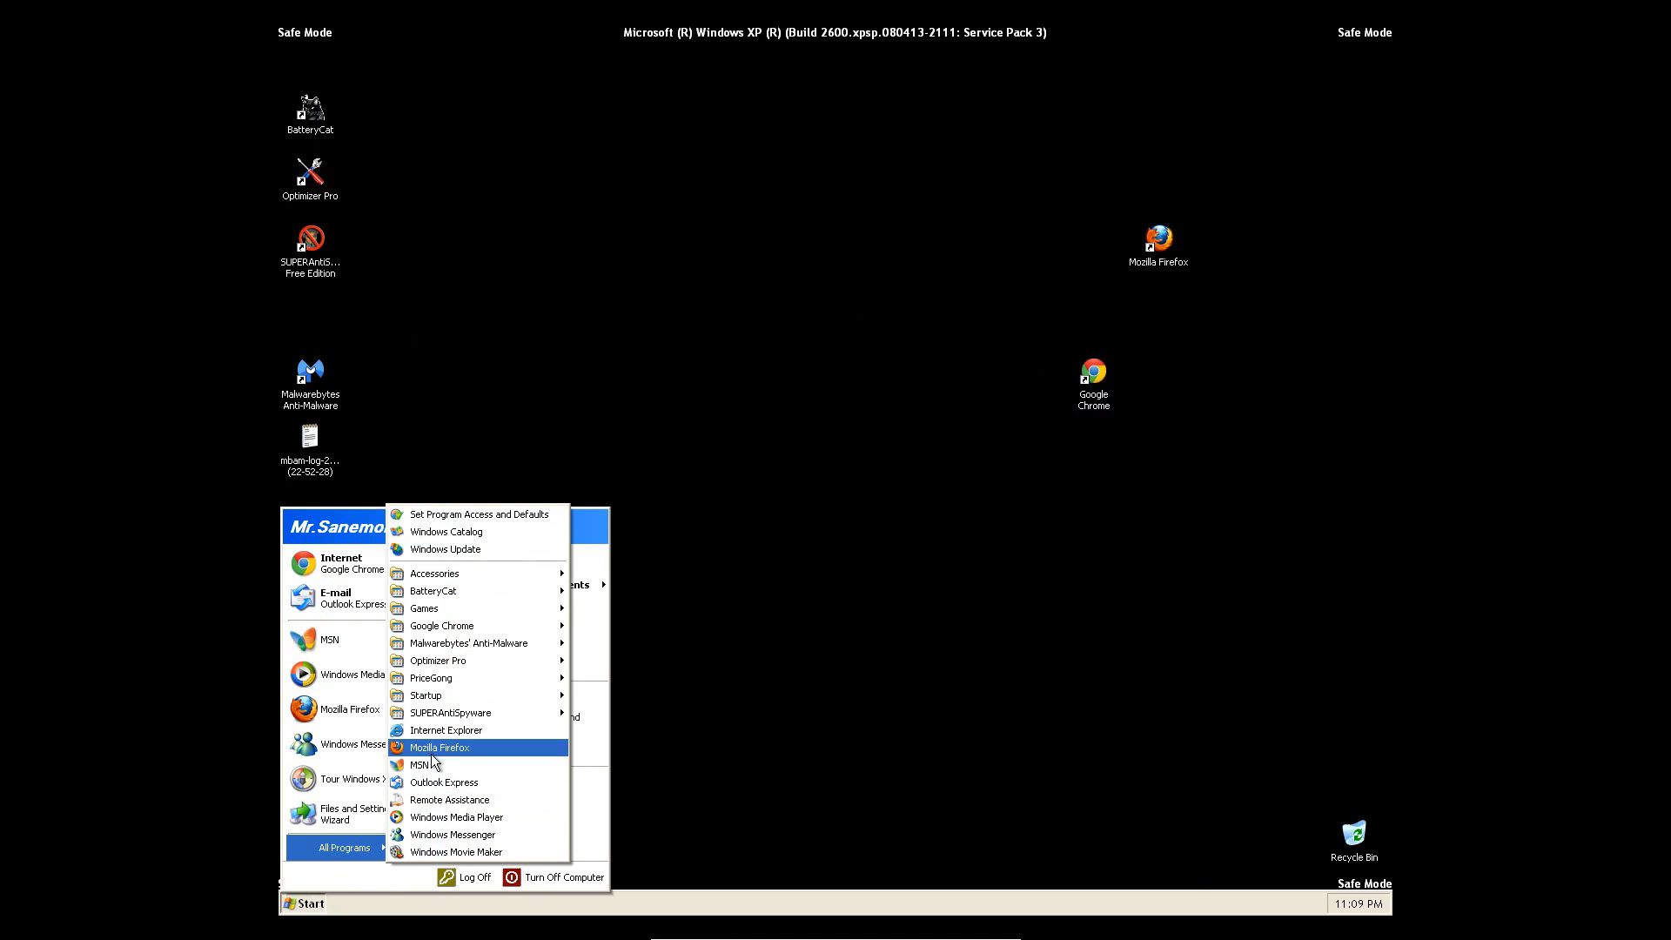
{"action": "left_click", "coordinate": [455, 732]}
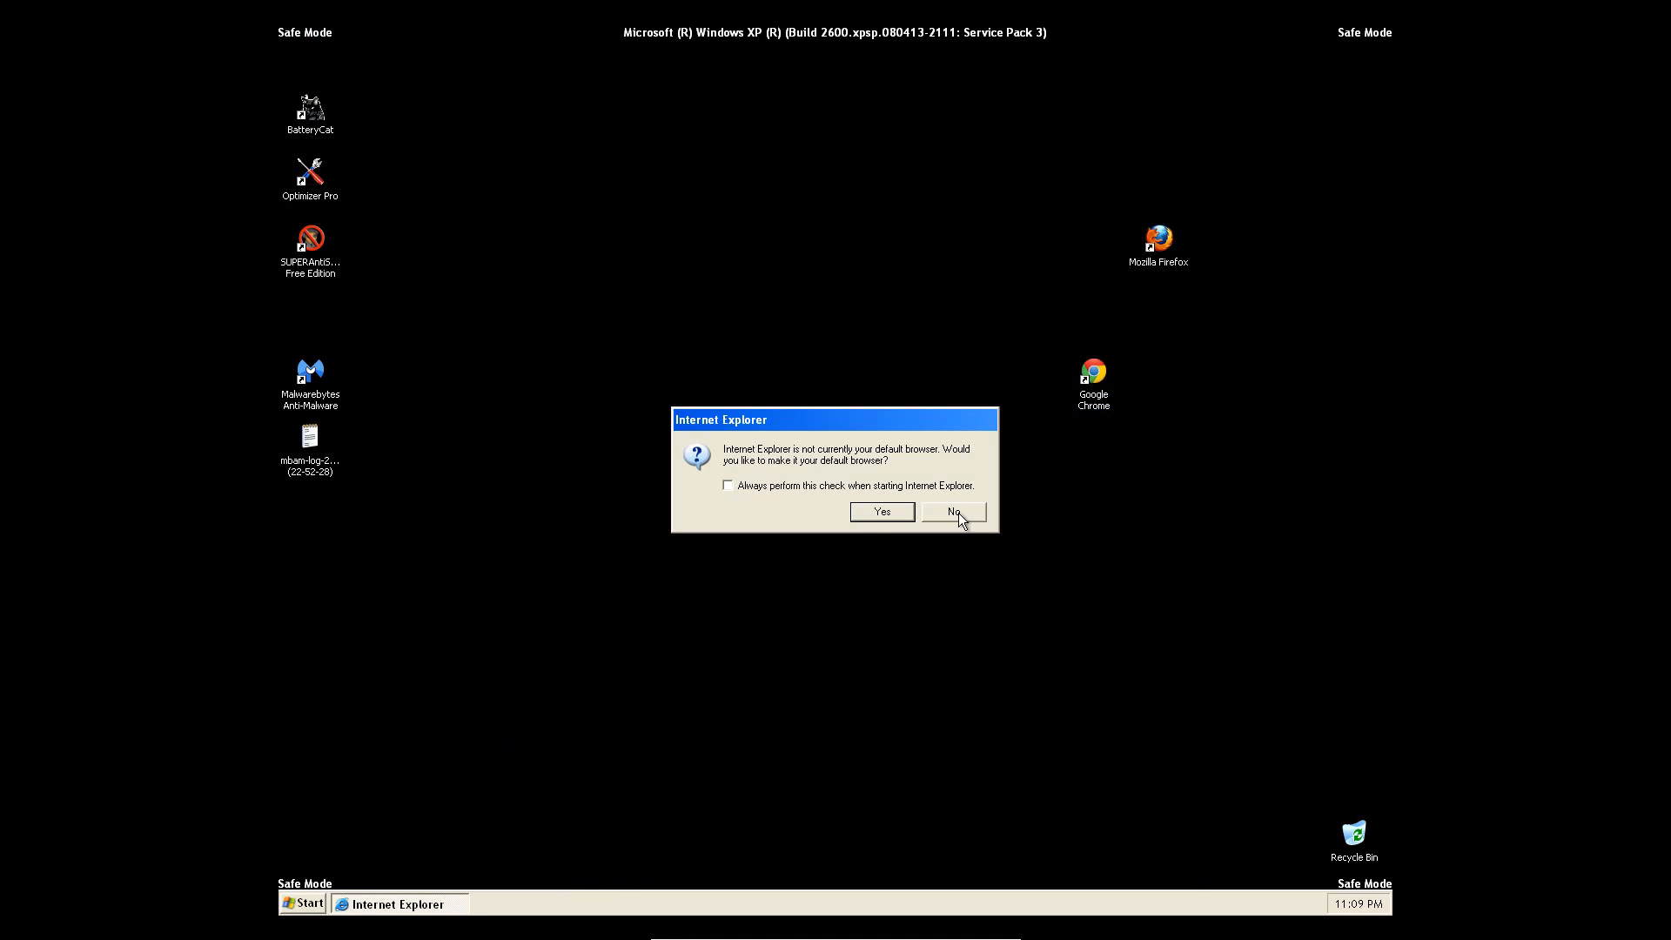
{"action": "left_click", "coordinate": [902, 511]}
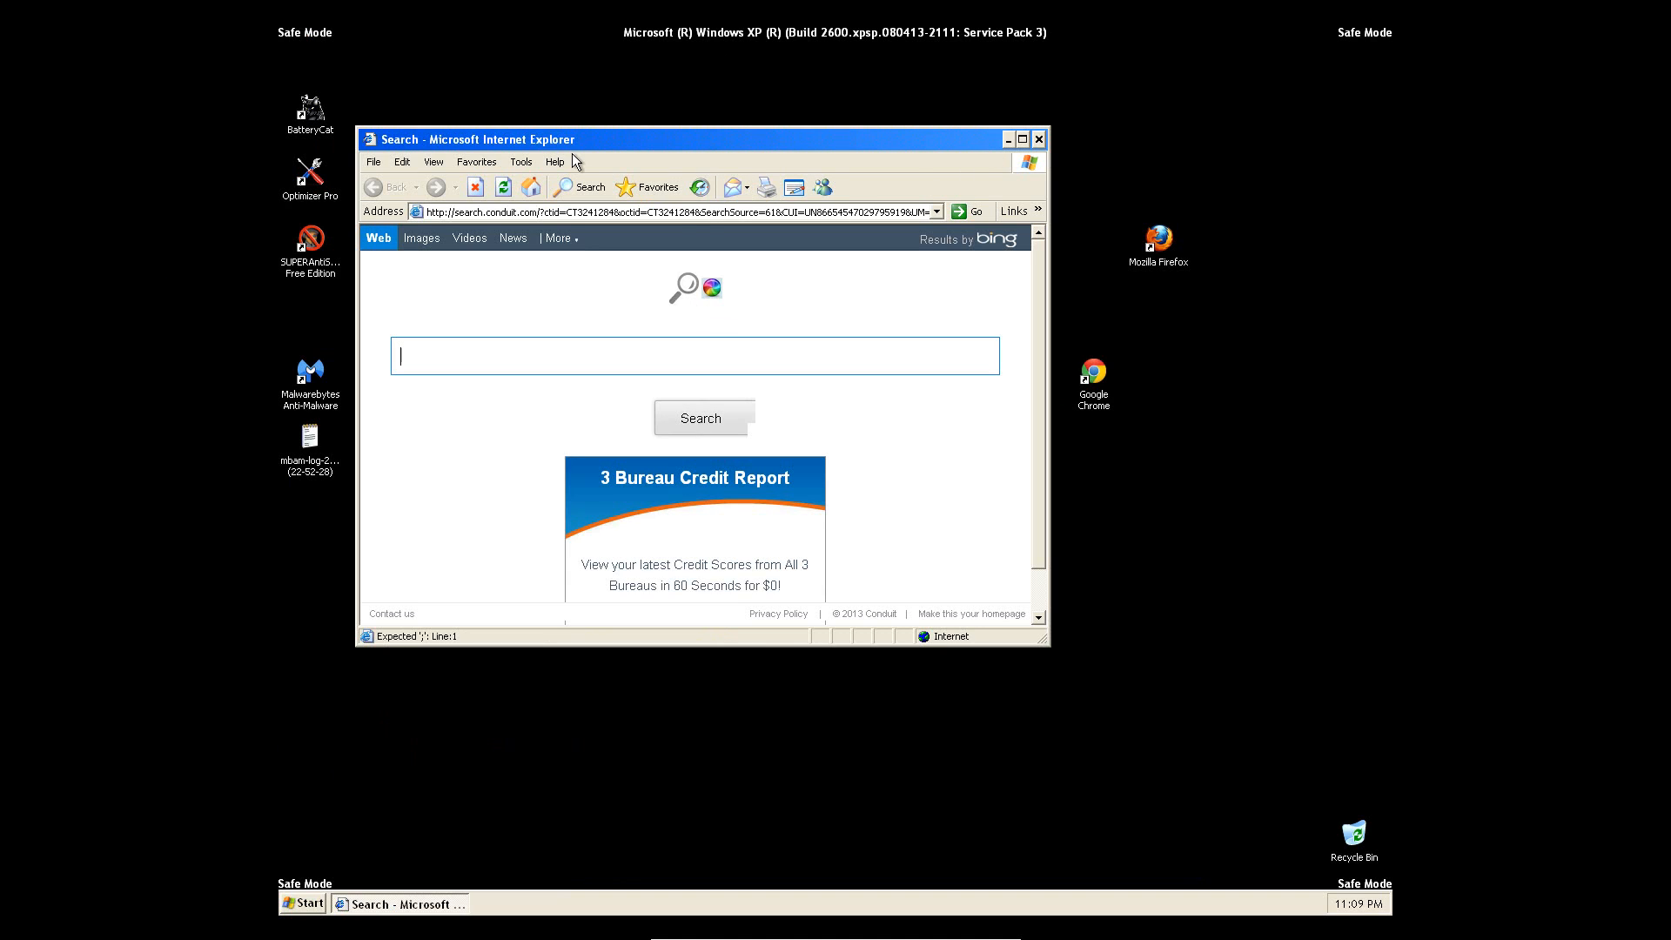
{"action": "left_click", "coordinate": [522, 162]}
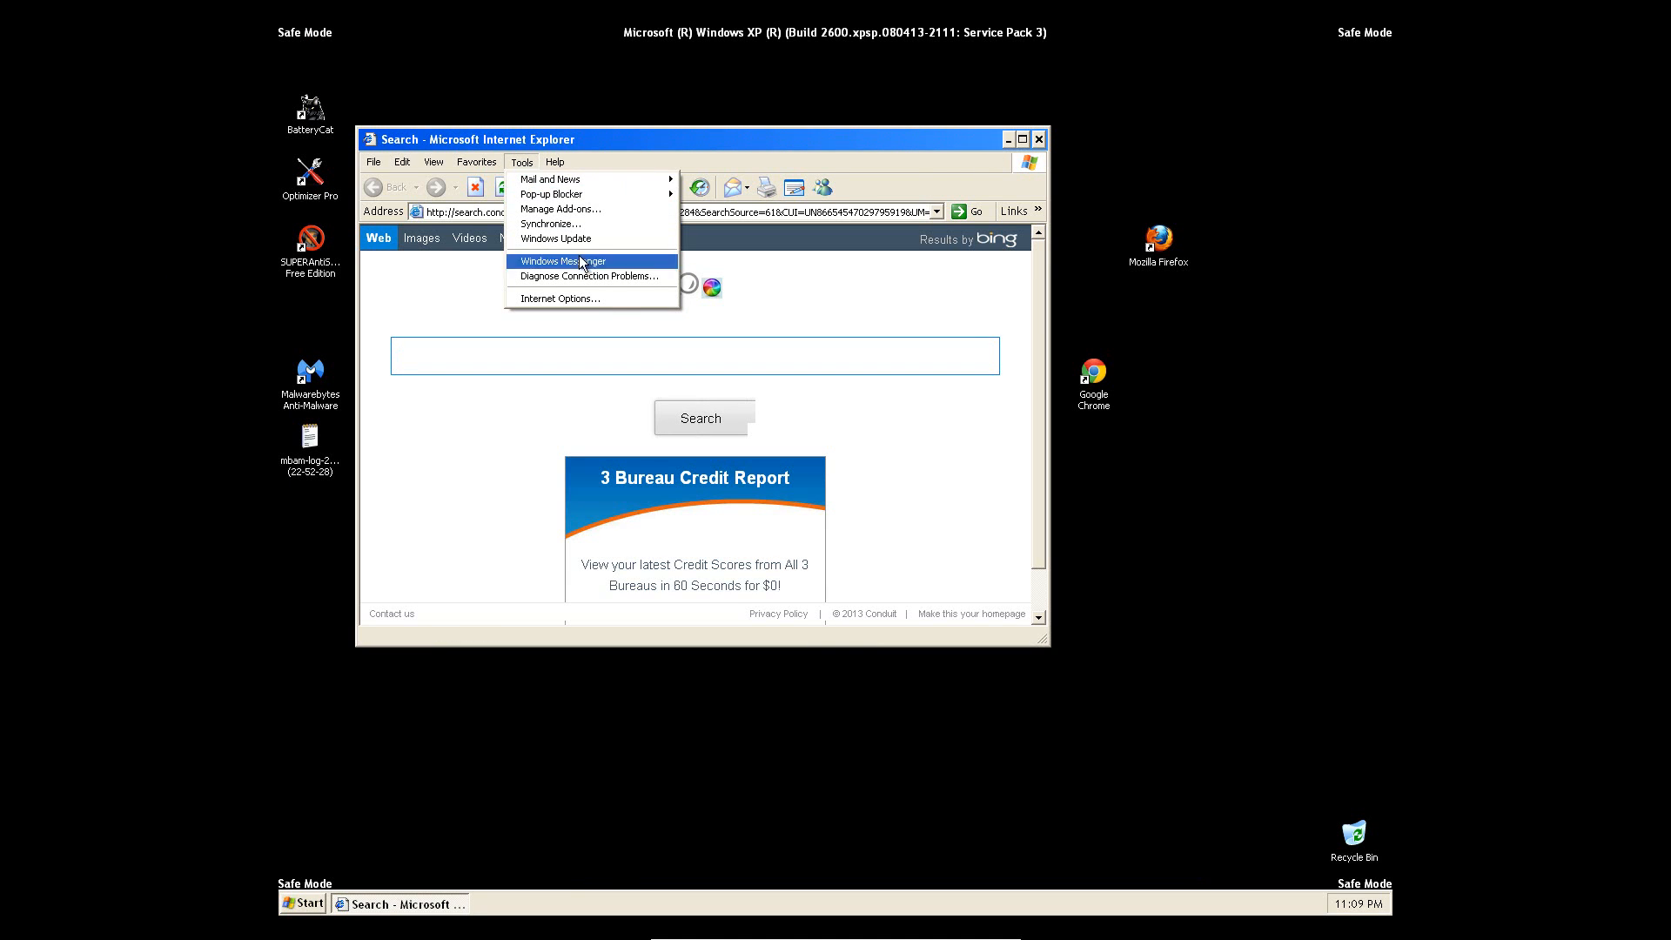
{"action": "left_click", "coordinate": [583, 298]}
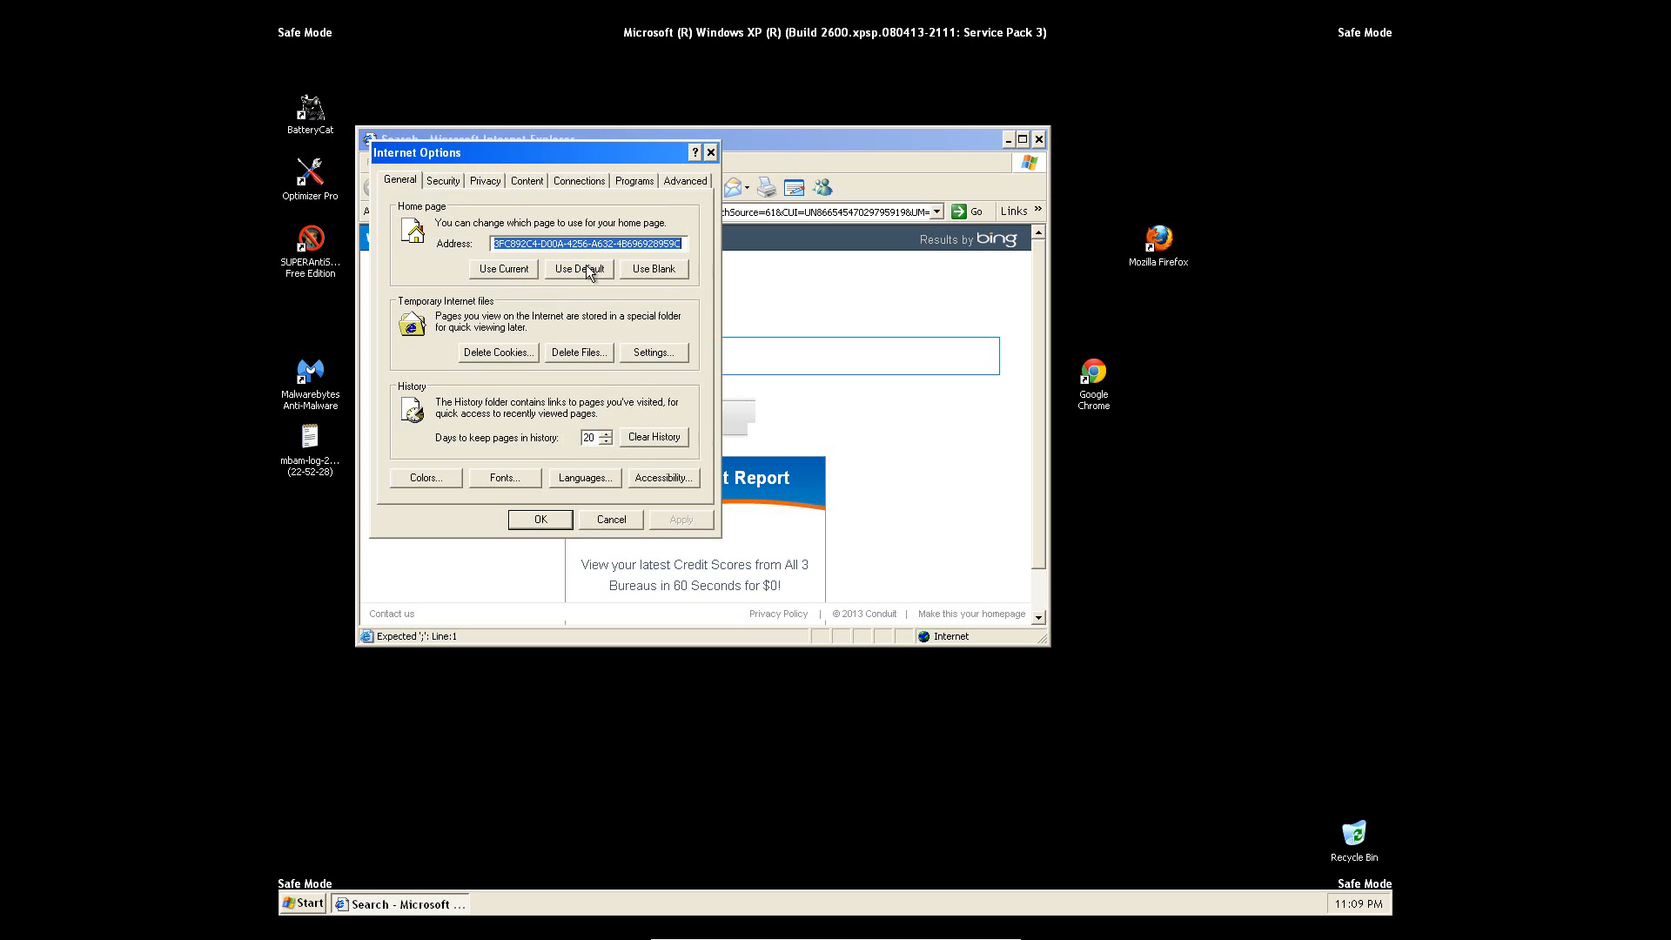
{"action": "key", "text": "Delete"}
{"action": "type", "text": "htt"}
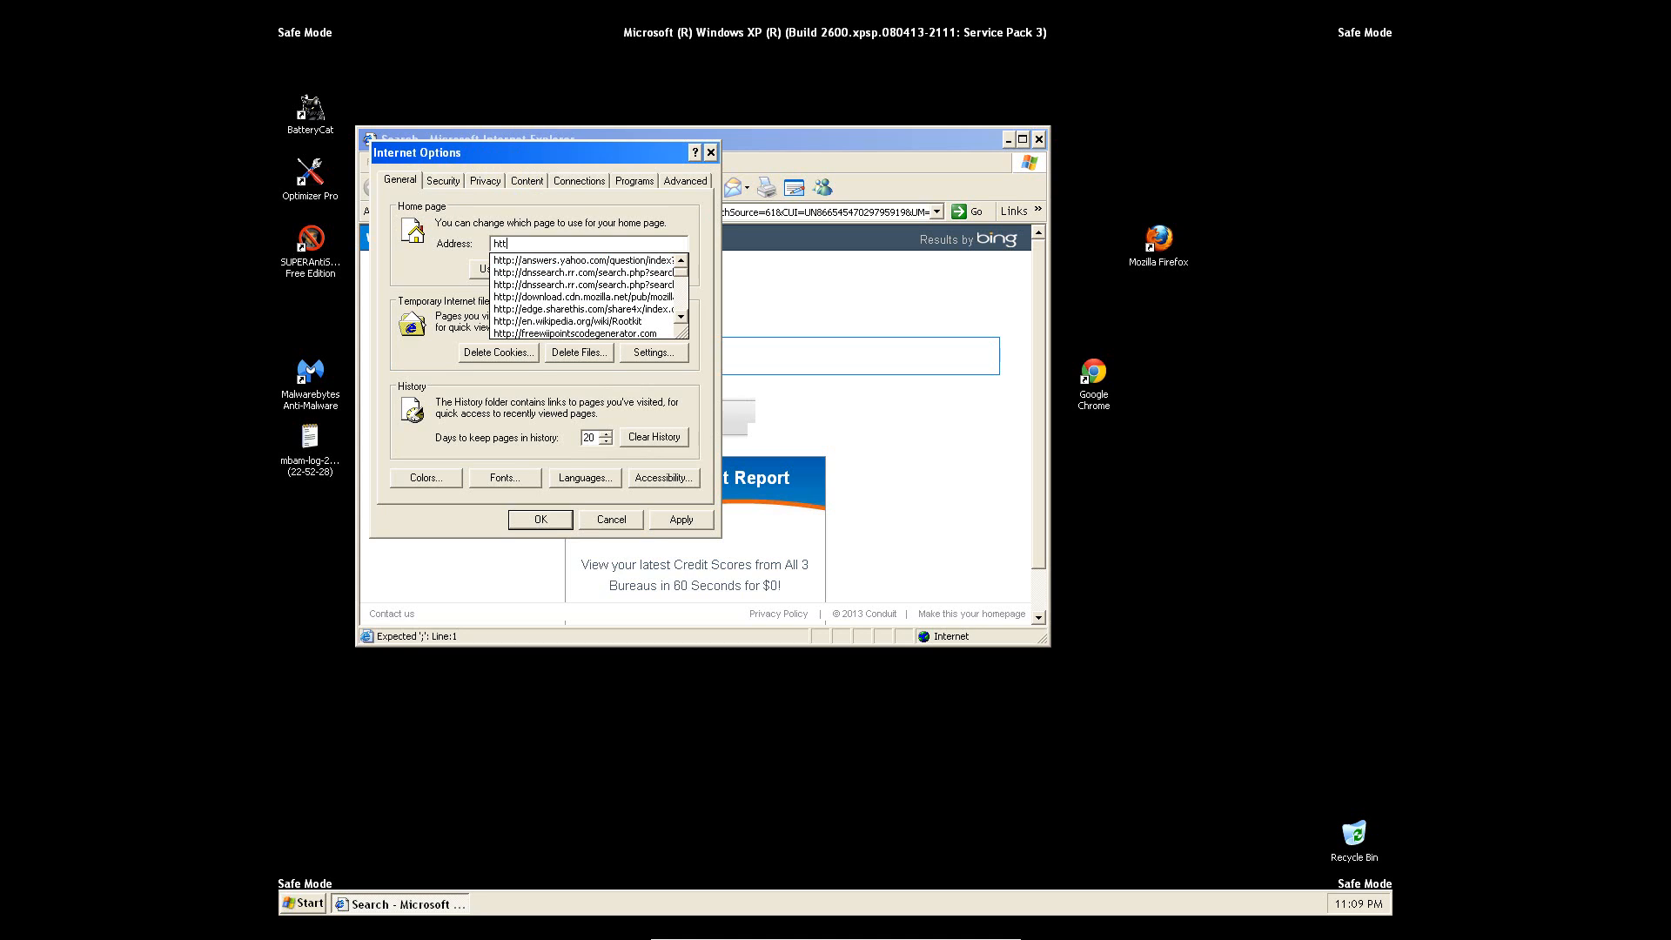
{"action": "type", "text": "p://google"}
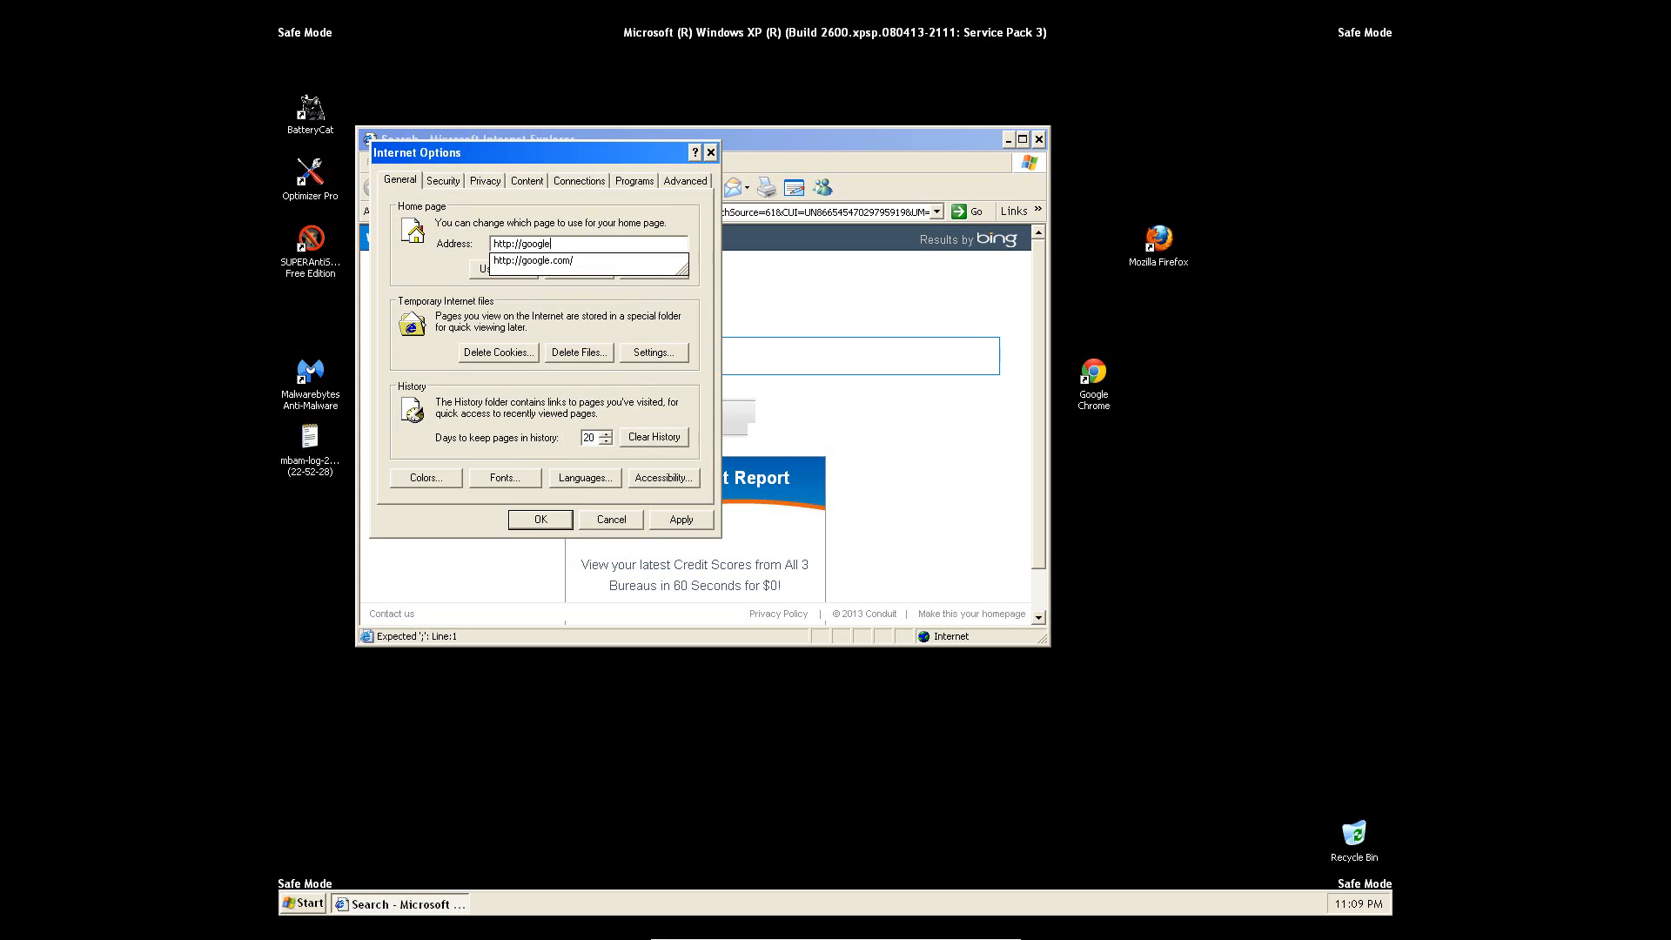
{"action": "type", "text": ".com"}
{"action": "key", "text": "Return"}
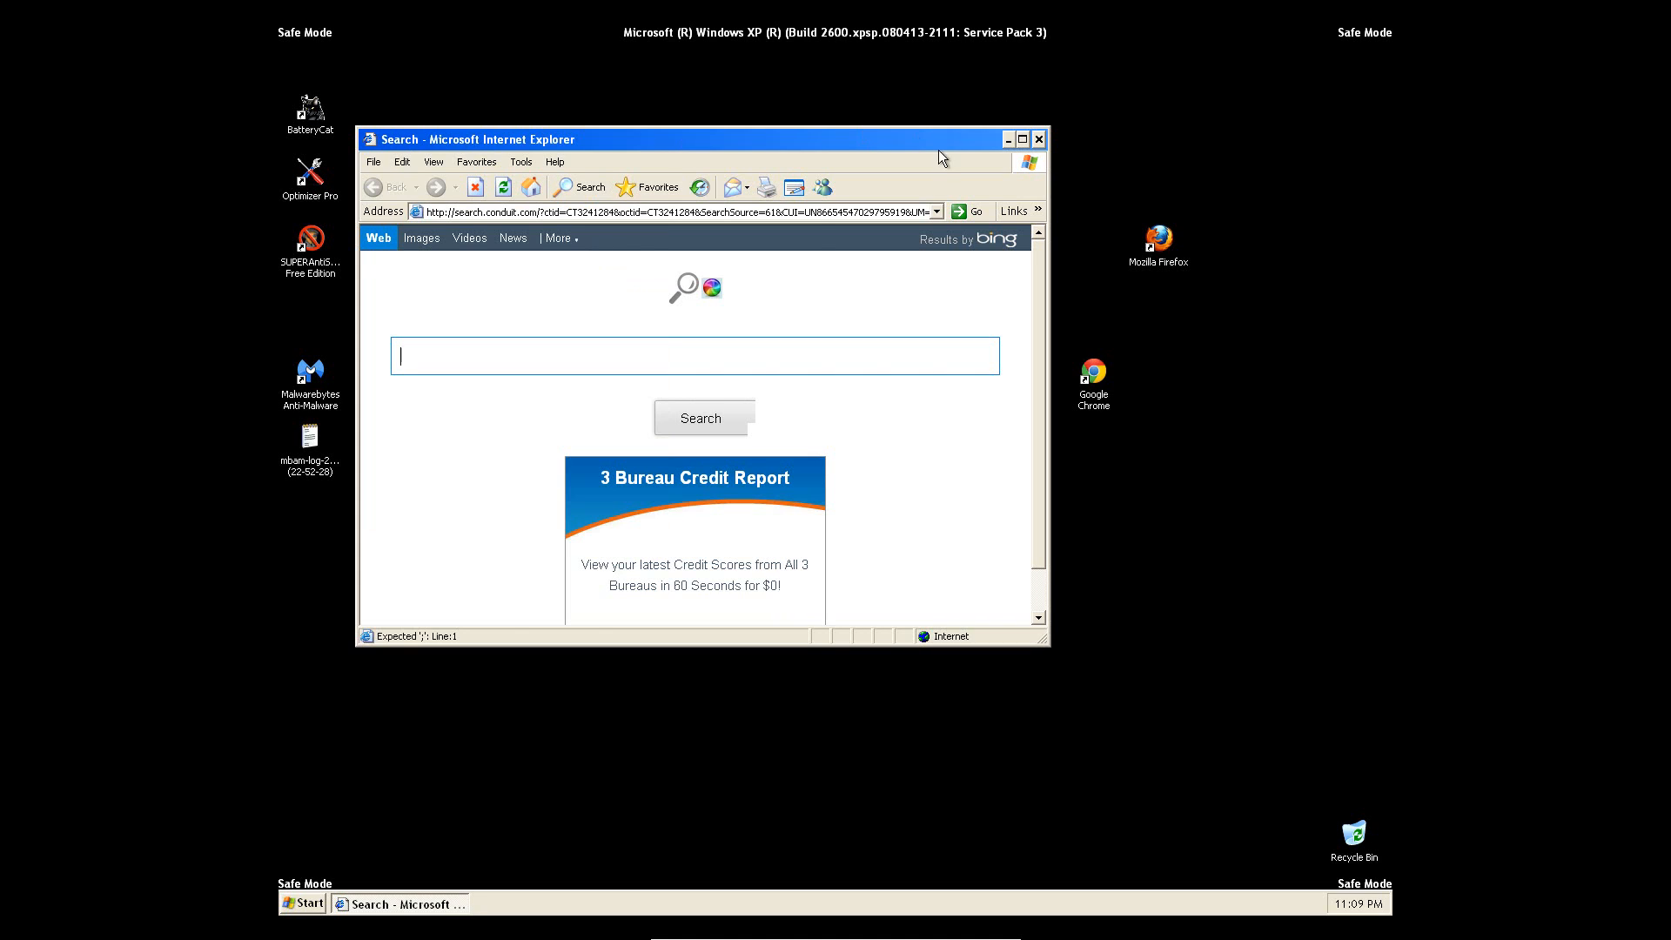
{"action": "left_click", "coordinate": [528, 189]}
{"action": "left_click", "coordinate": [1039, 139]}
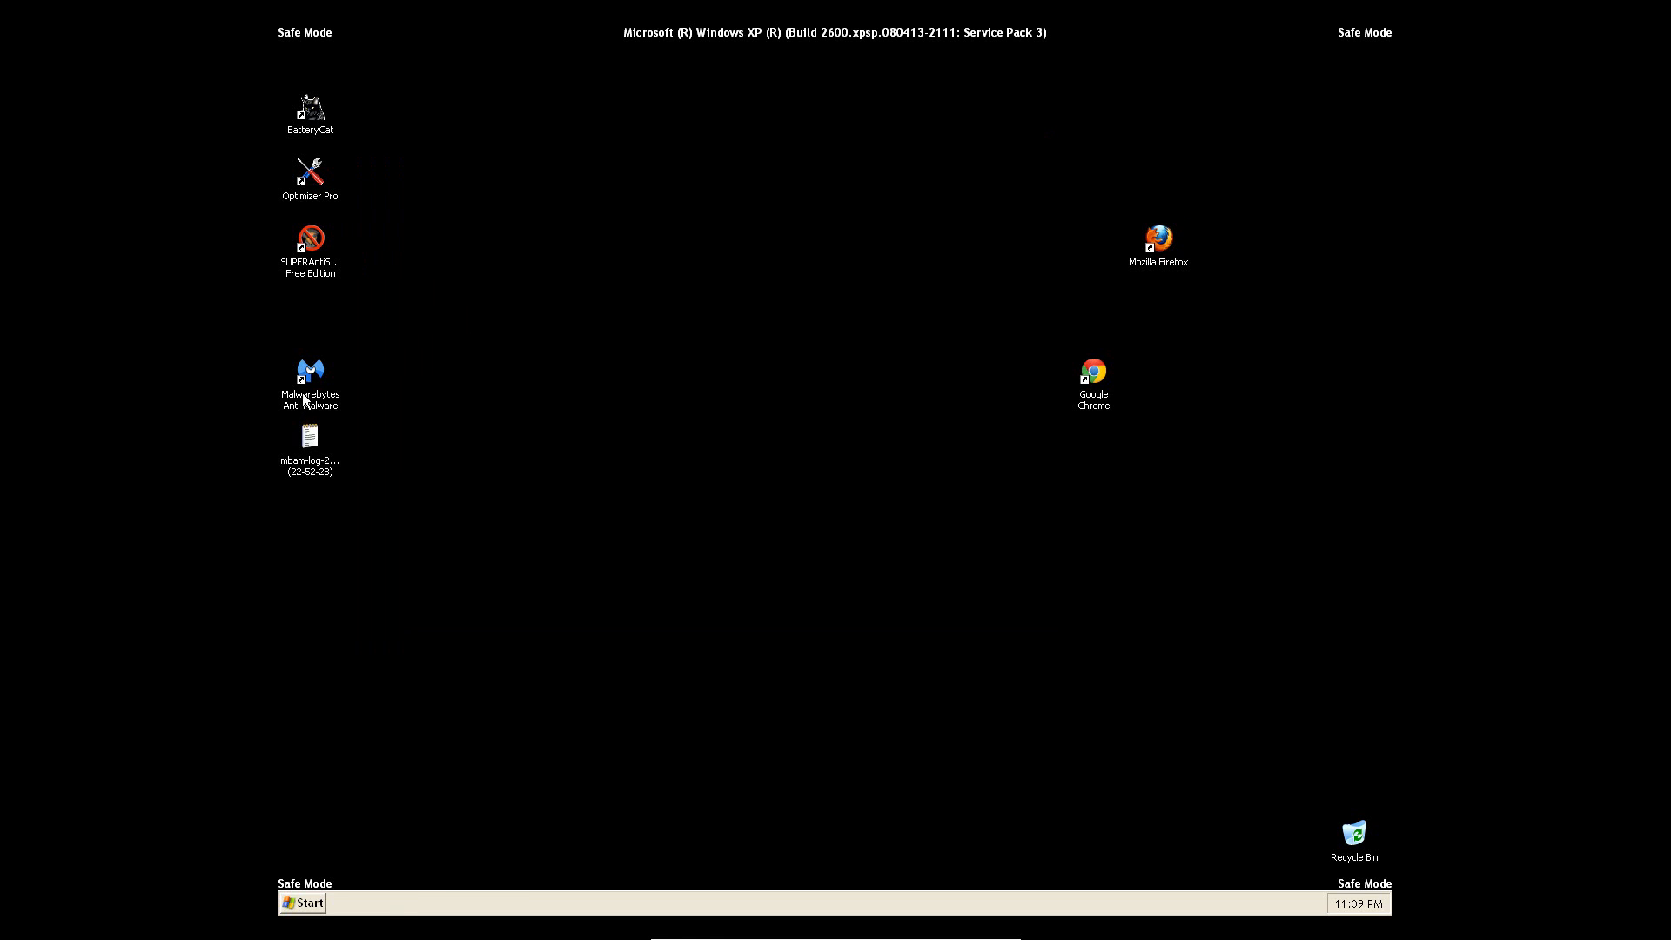
Move the SUPERAntiSpyware shortcut beside the Malwarebytes shortcut and delete the Optimizer Pro shortcut from the desktop
{"action": "left_click_drag", "start_coordinate": [307, 239], "coordinate": [438, 370]}
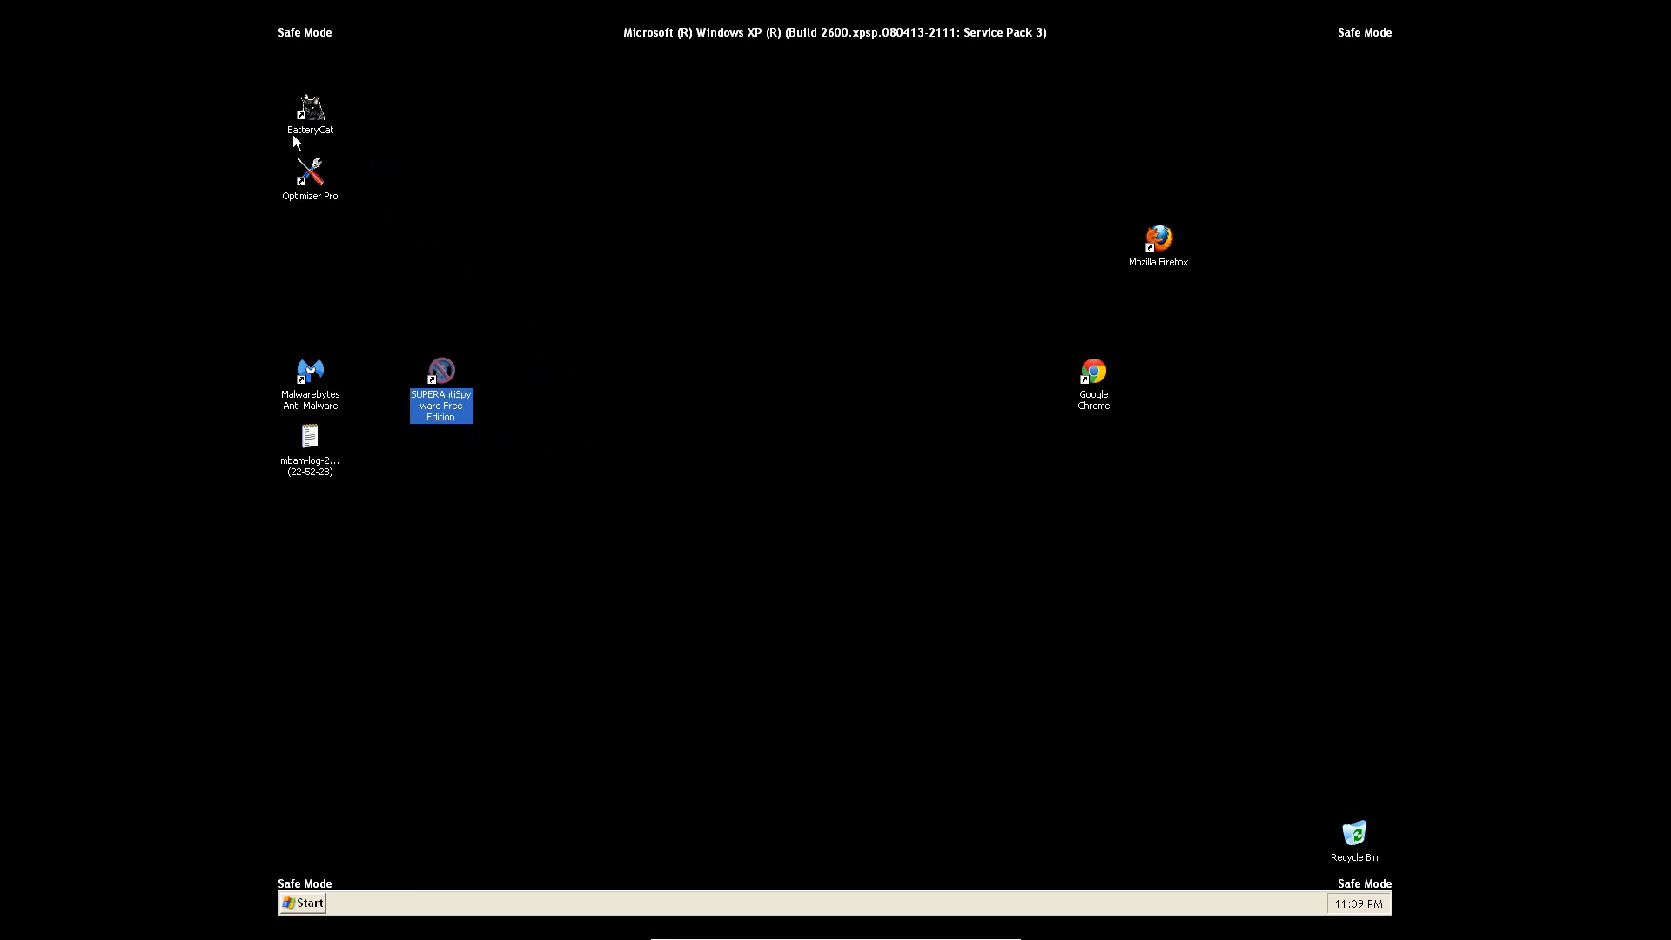
{"action": "left_click_drag", "start_coordinate": [312, 174], "coordinate": [1354, 837]}
{"action": "left_click", "coordinate": [873, 522]}
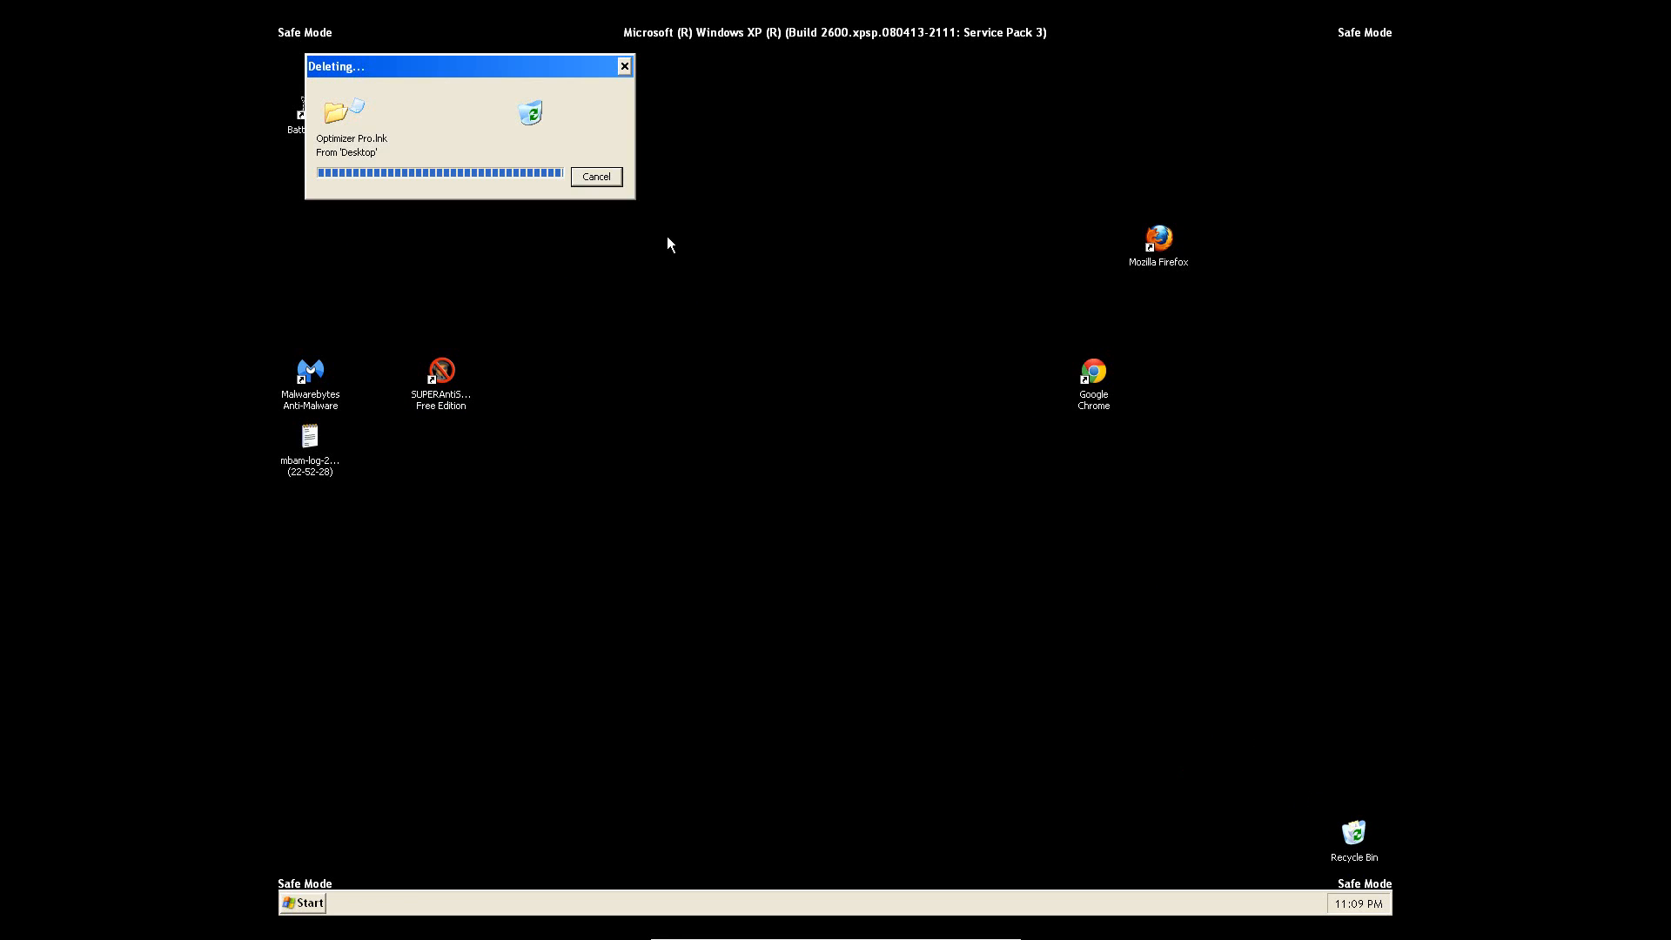
Restore the Optimizer Pro shortcut from the Recycle Bin to the desktop and check its target in its properties
{"action": "double_click", "coordinate": [1348, 842]}
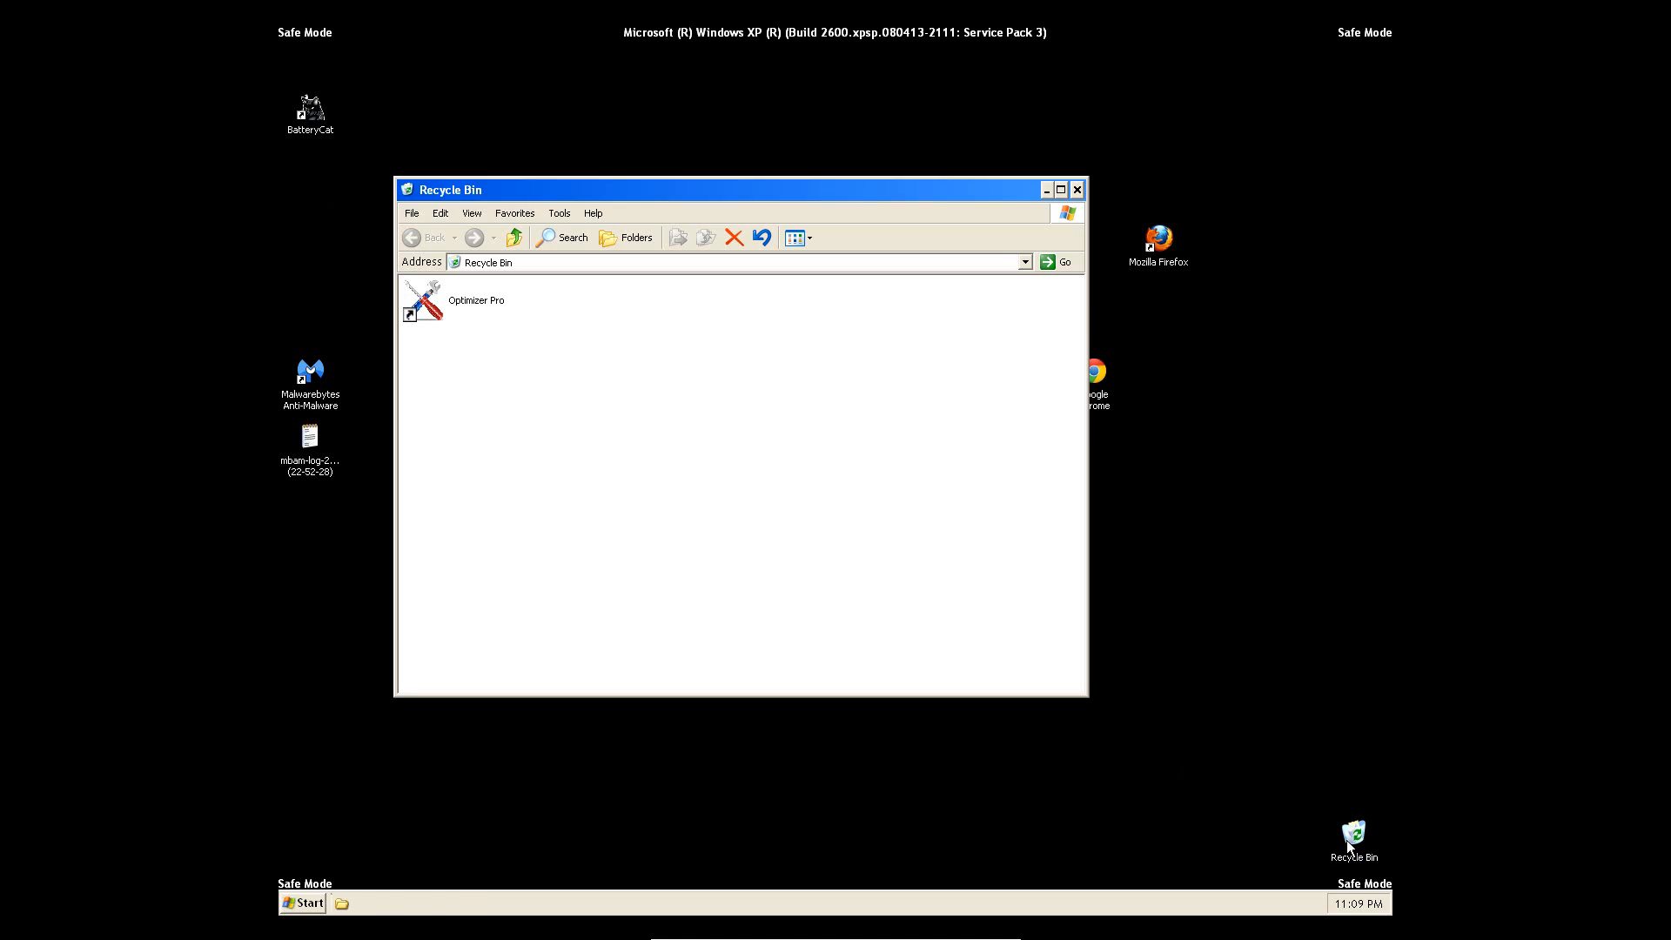
{"action": "left_click_drag", "start_coordinate": [423, 300], "coordinate": [510, 112]}
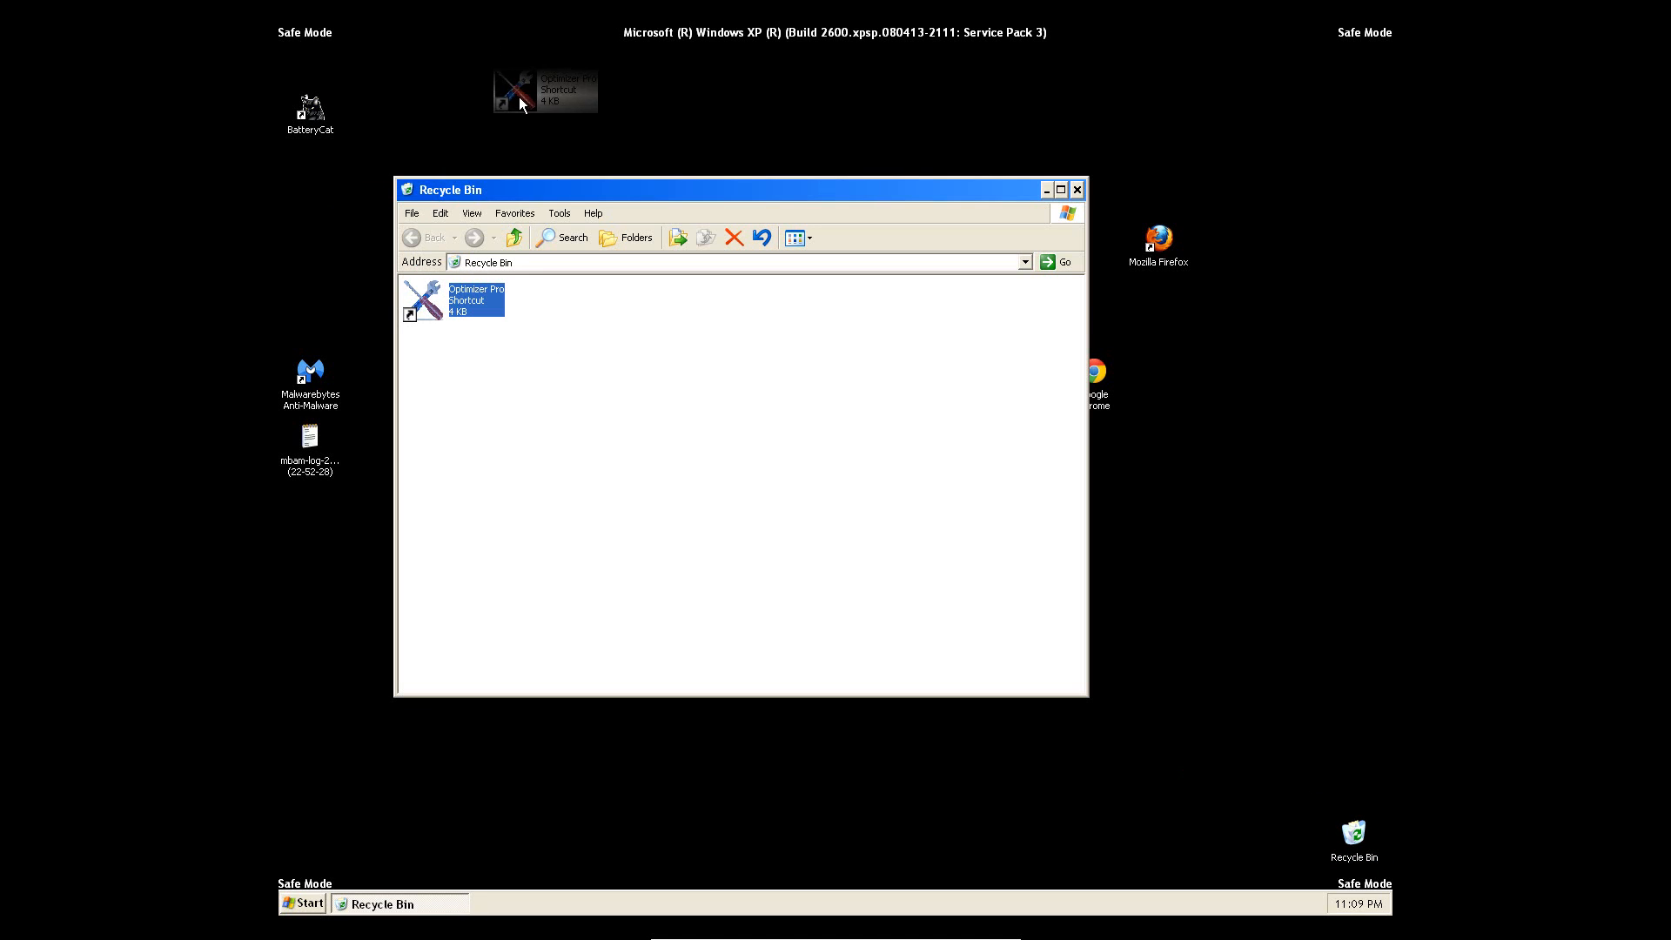
{"action": "right_click", "coordinate": [505, 111]}
{"action": "left_click", "coordinate": [559, 307]}
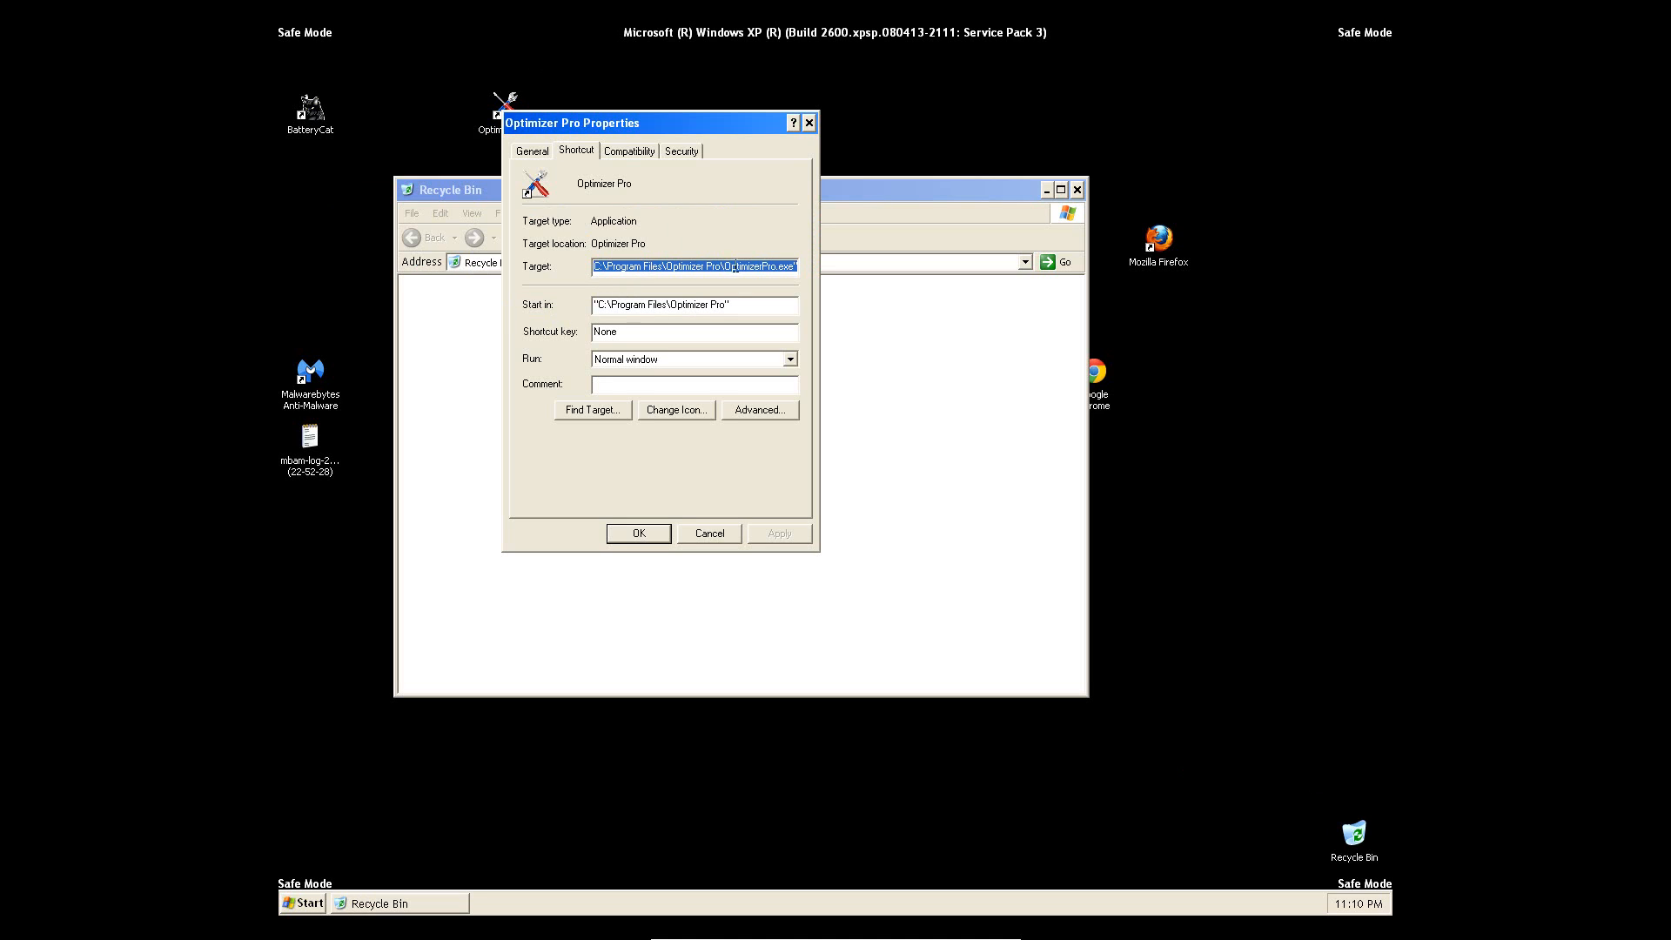
{"action": "left_click", "coordinate": [887, 359]}
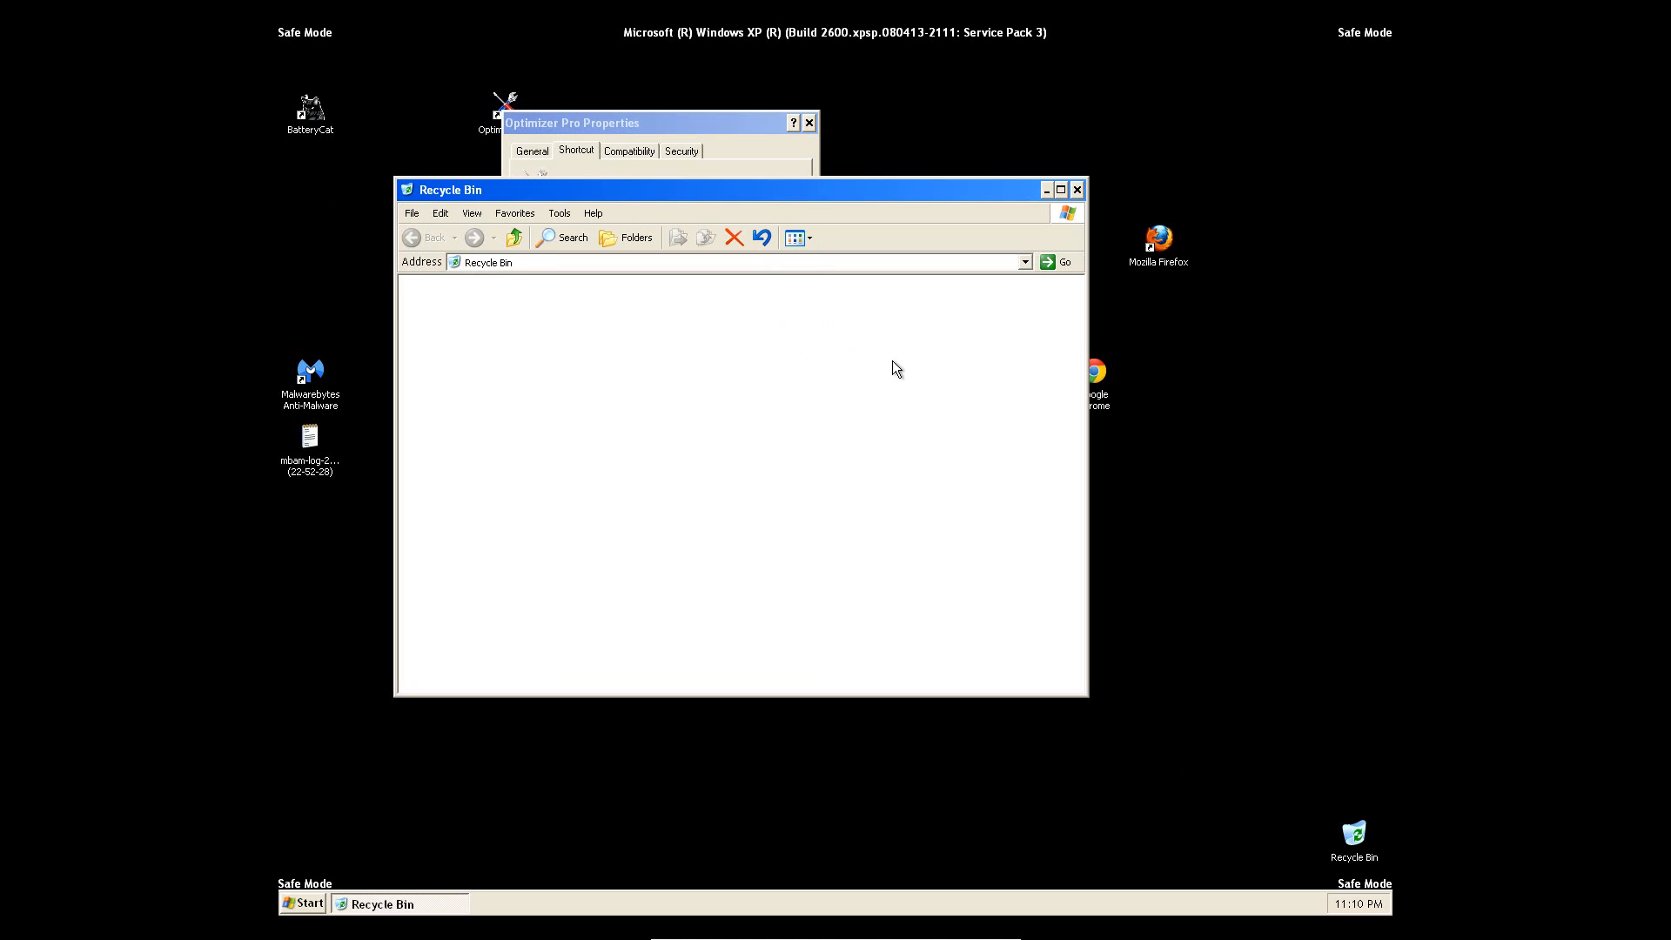
Open the Optimizer Pro program folder at C:\Program Files\Optimizer Pro
{"action": "left_click", "coordinate": [303, 904]}
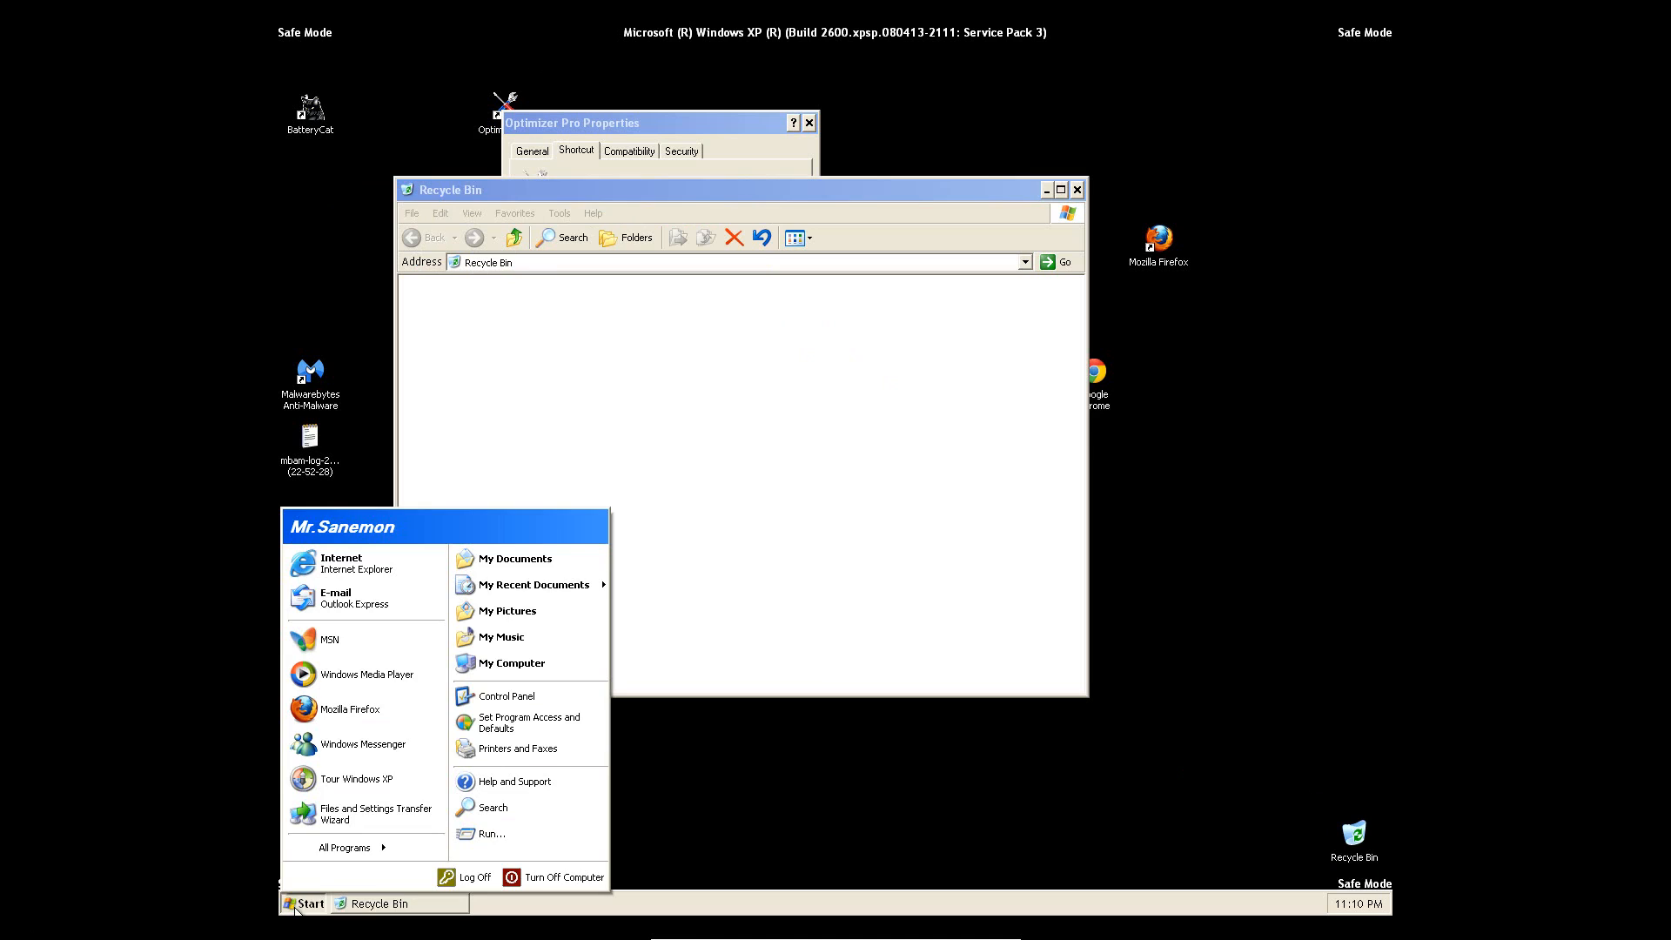
{"action": "left_click", "coordinate": [580, 669]}
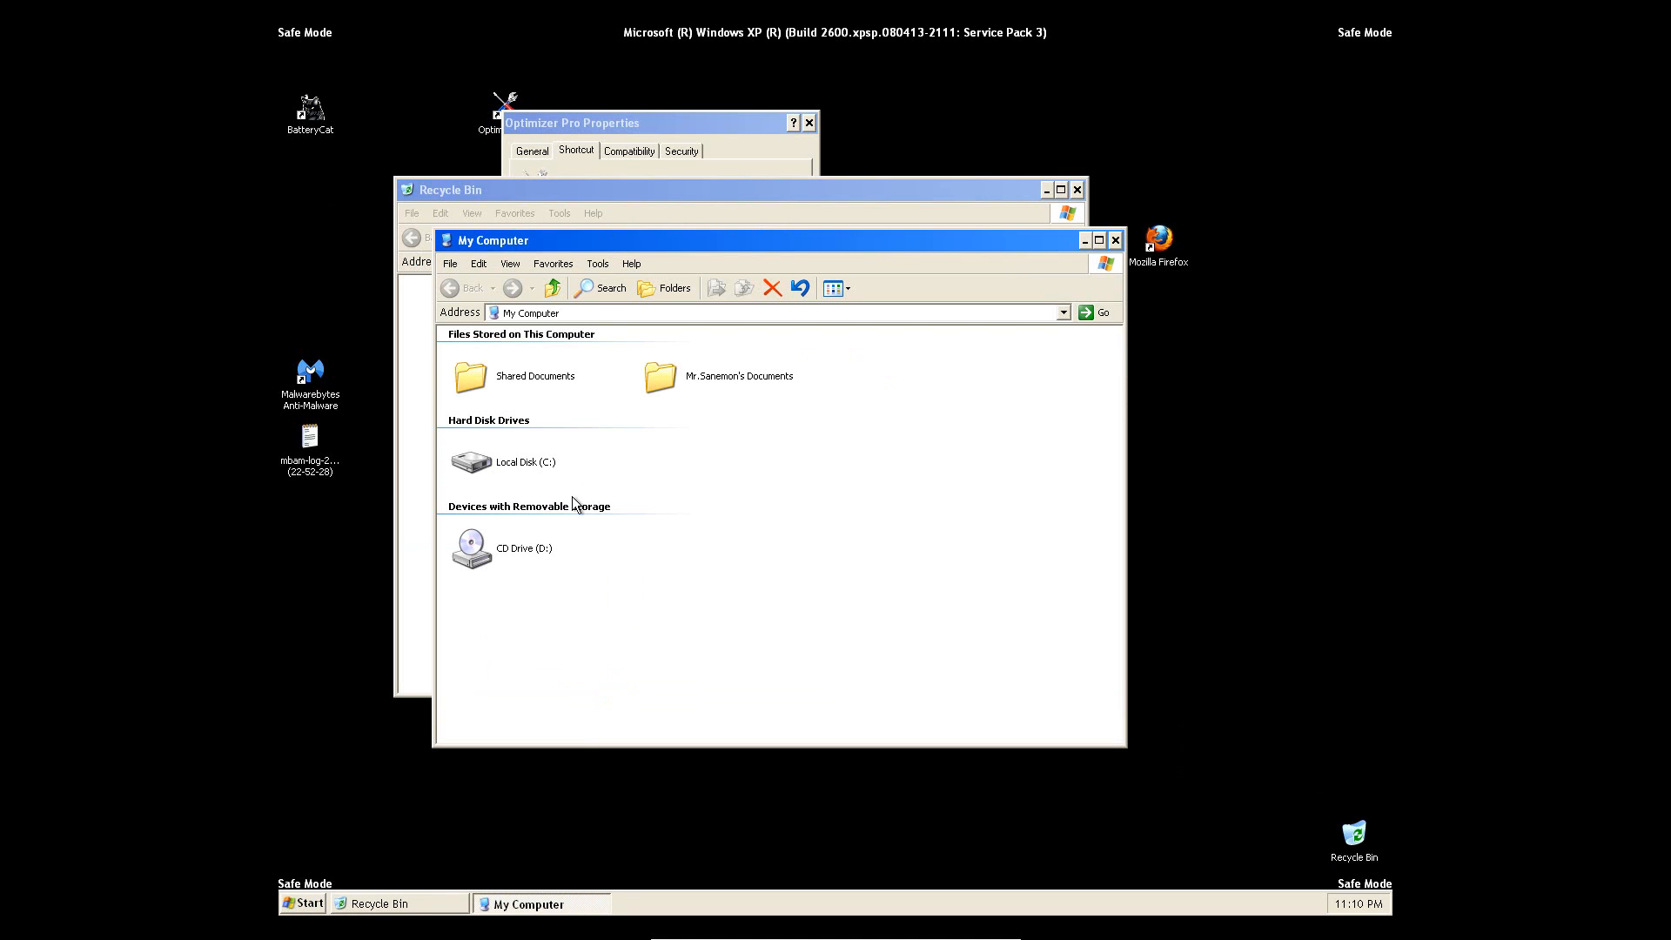
{"action": "double_click", "coordinate": [513, 462]}
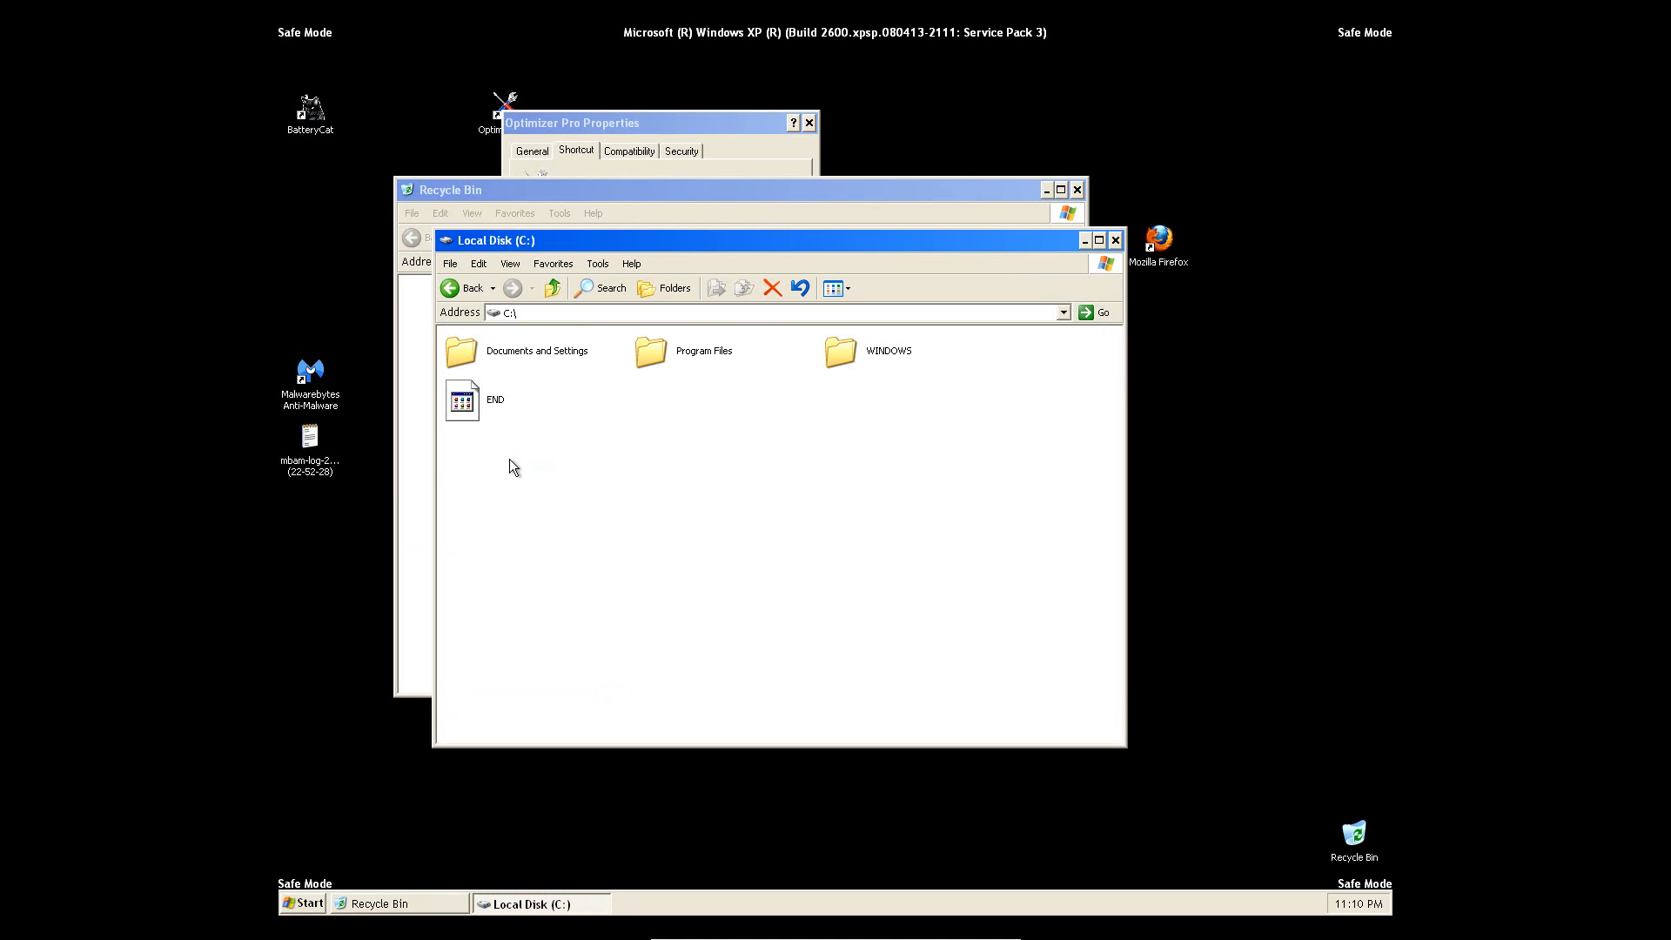
{"action": "double_click", "coordinate": [740, 348]}
{"action": "scroll", "coordinate": [715, 453], "scroll_direction": "down", "scroll_amount": 1}
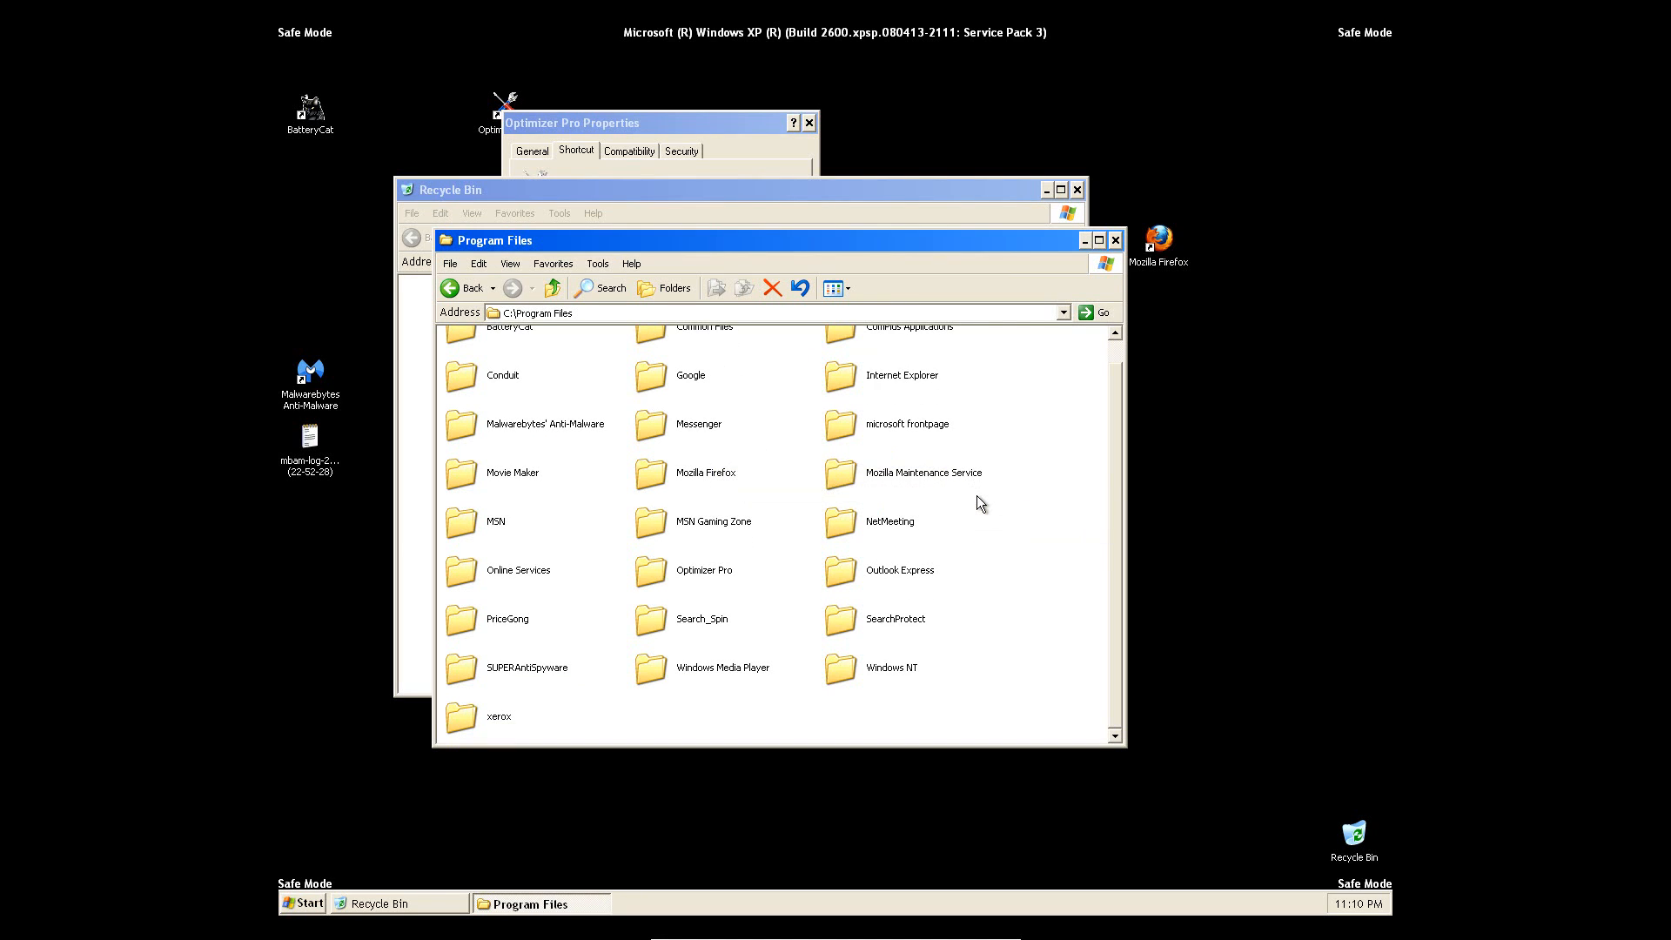
{"action": "left_click", "coordinate": [701, 573]}
{"action": "double_click", "coordinate": [700, 571]}
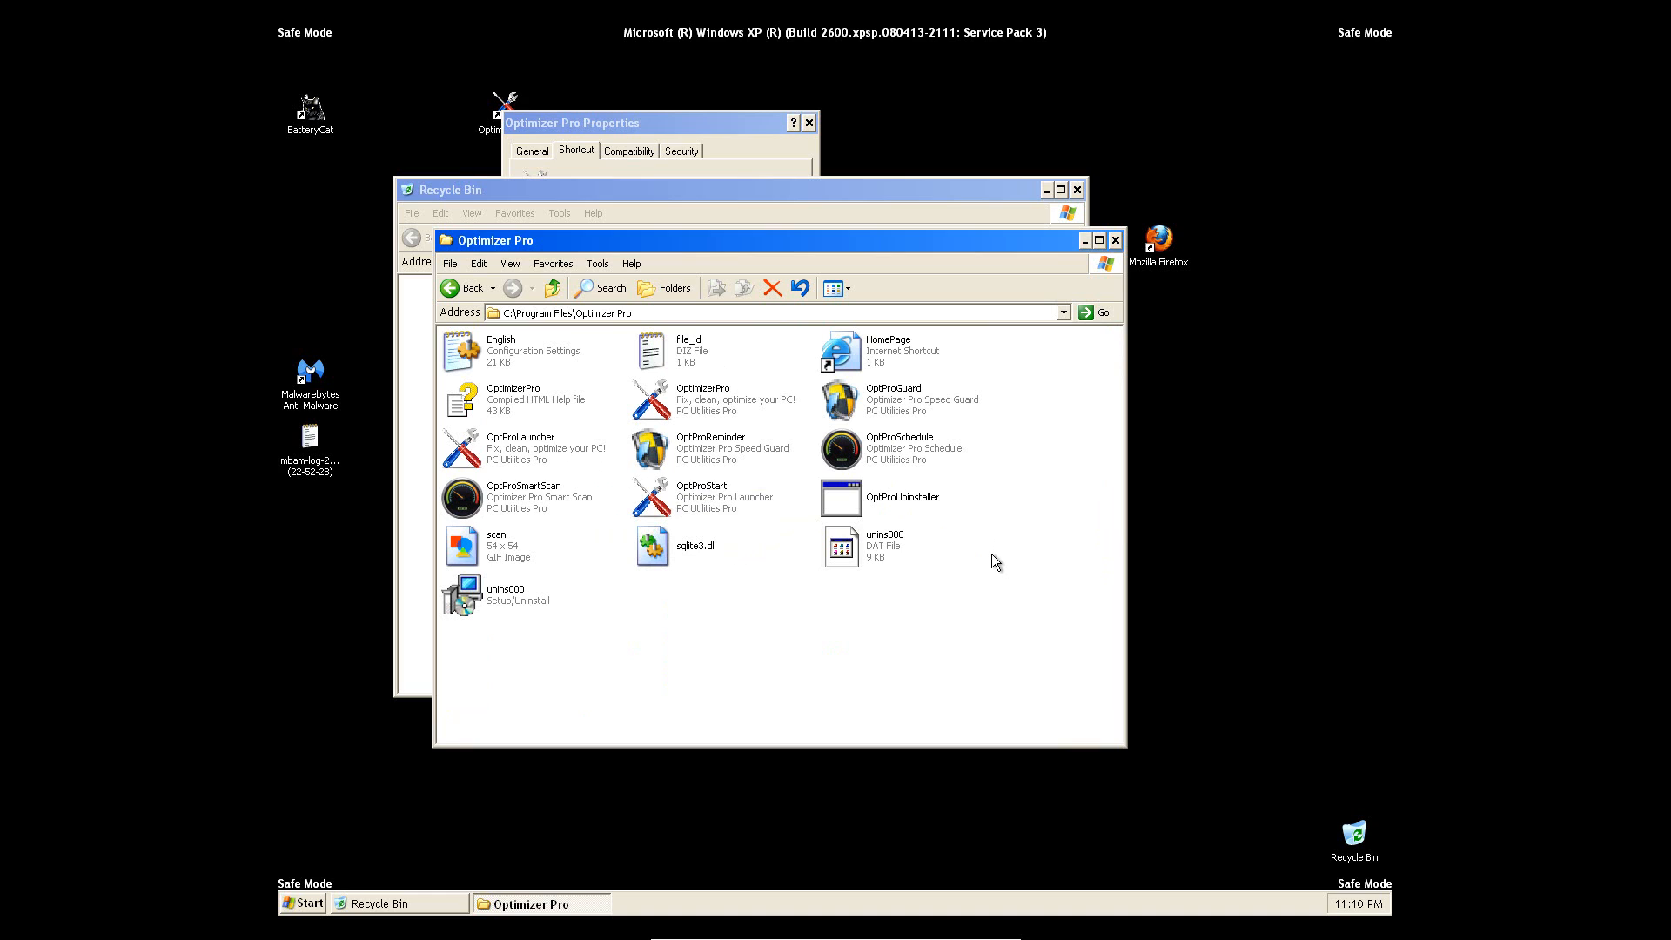
Uninstall Optimizer Pro with unins000, and close the purchase page, the Recycle Bin and the shortcut properties
{"action": "double_click", "coordinate": [493, 592]}
{"action": "left_click", "coordinate": [799, 515]}
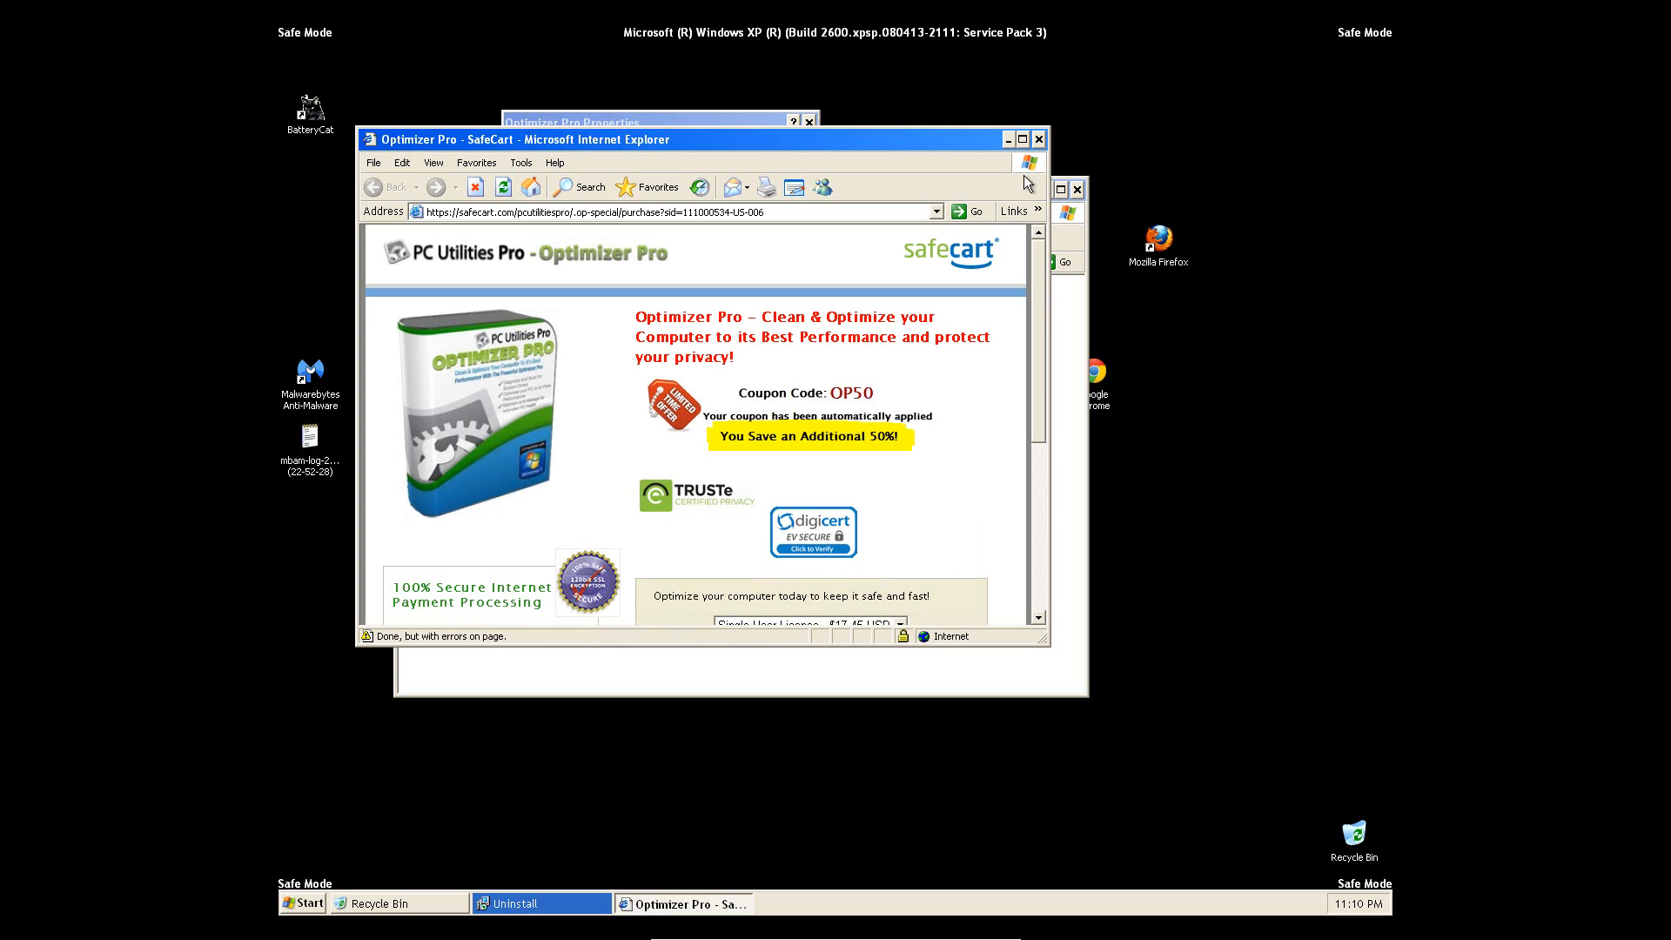
{"action": "left_click", "coordinate": [1038, 139]}
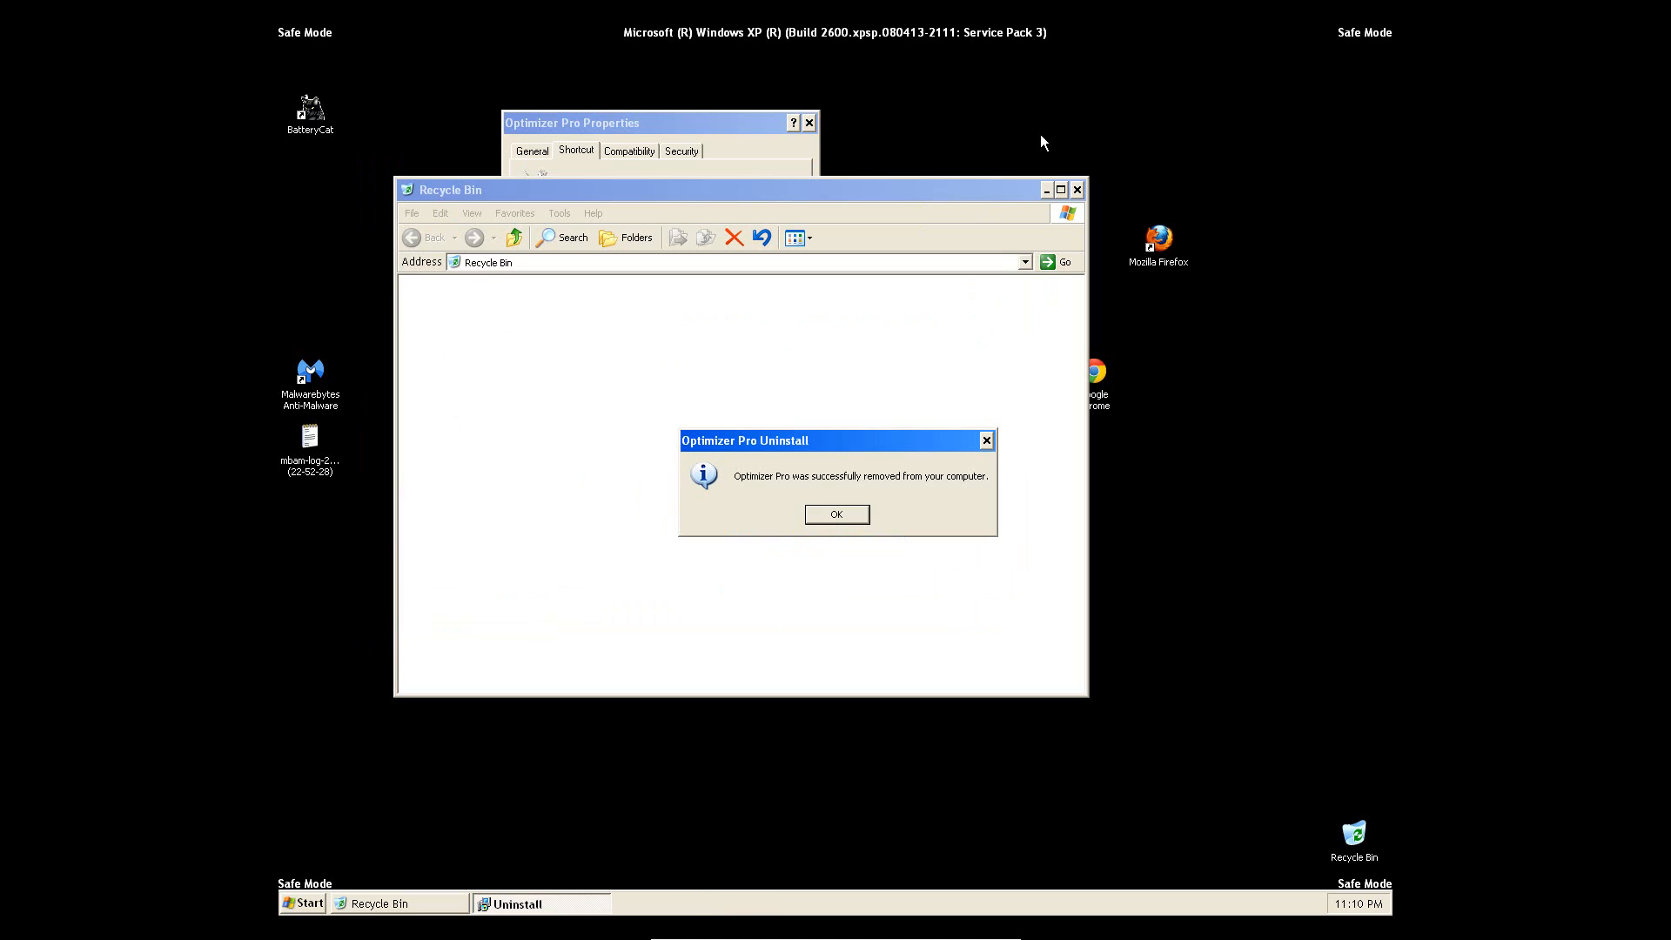
{"action": "left_click", "coordinate": [822, 514]}
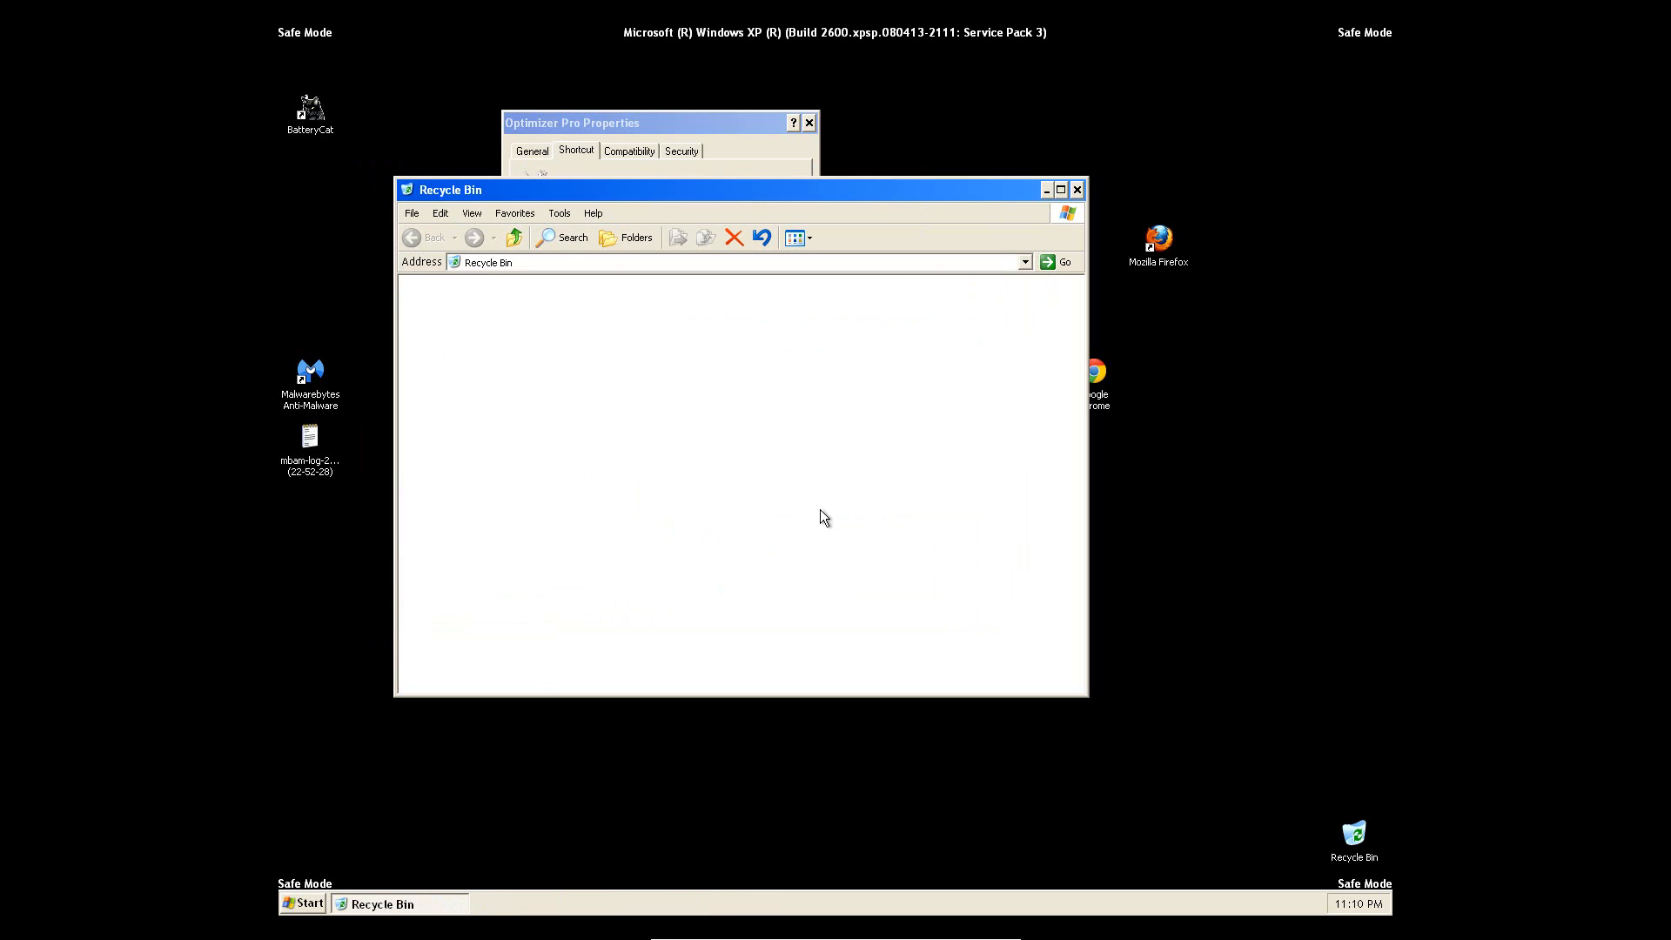
{"action": "left_click", "coordinate": [1076, 189]}
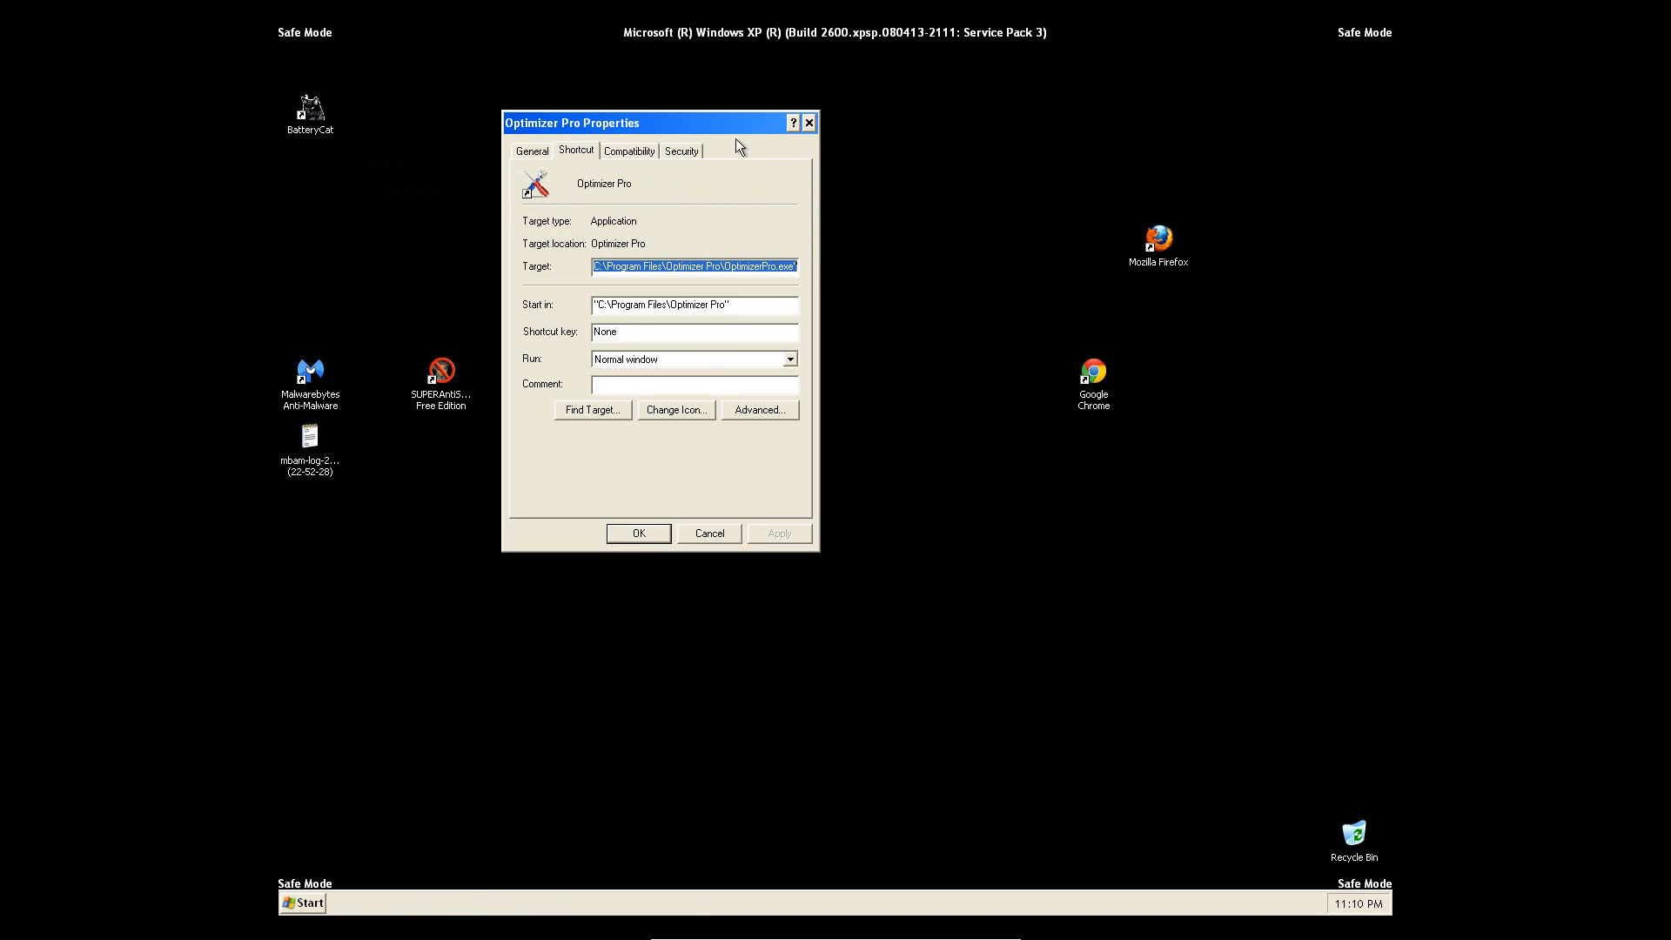
{"action": "left_click", "coordinate": [811, 123]}
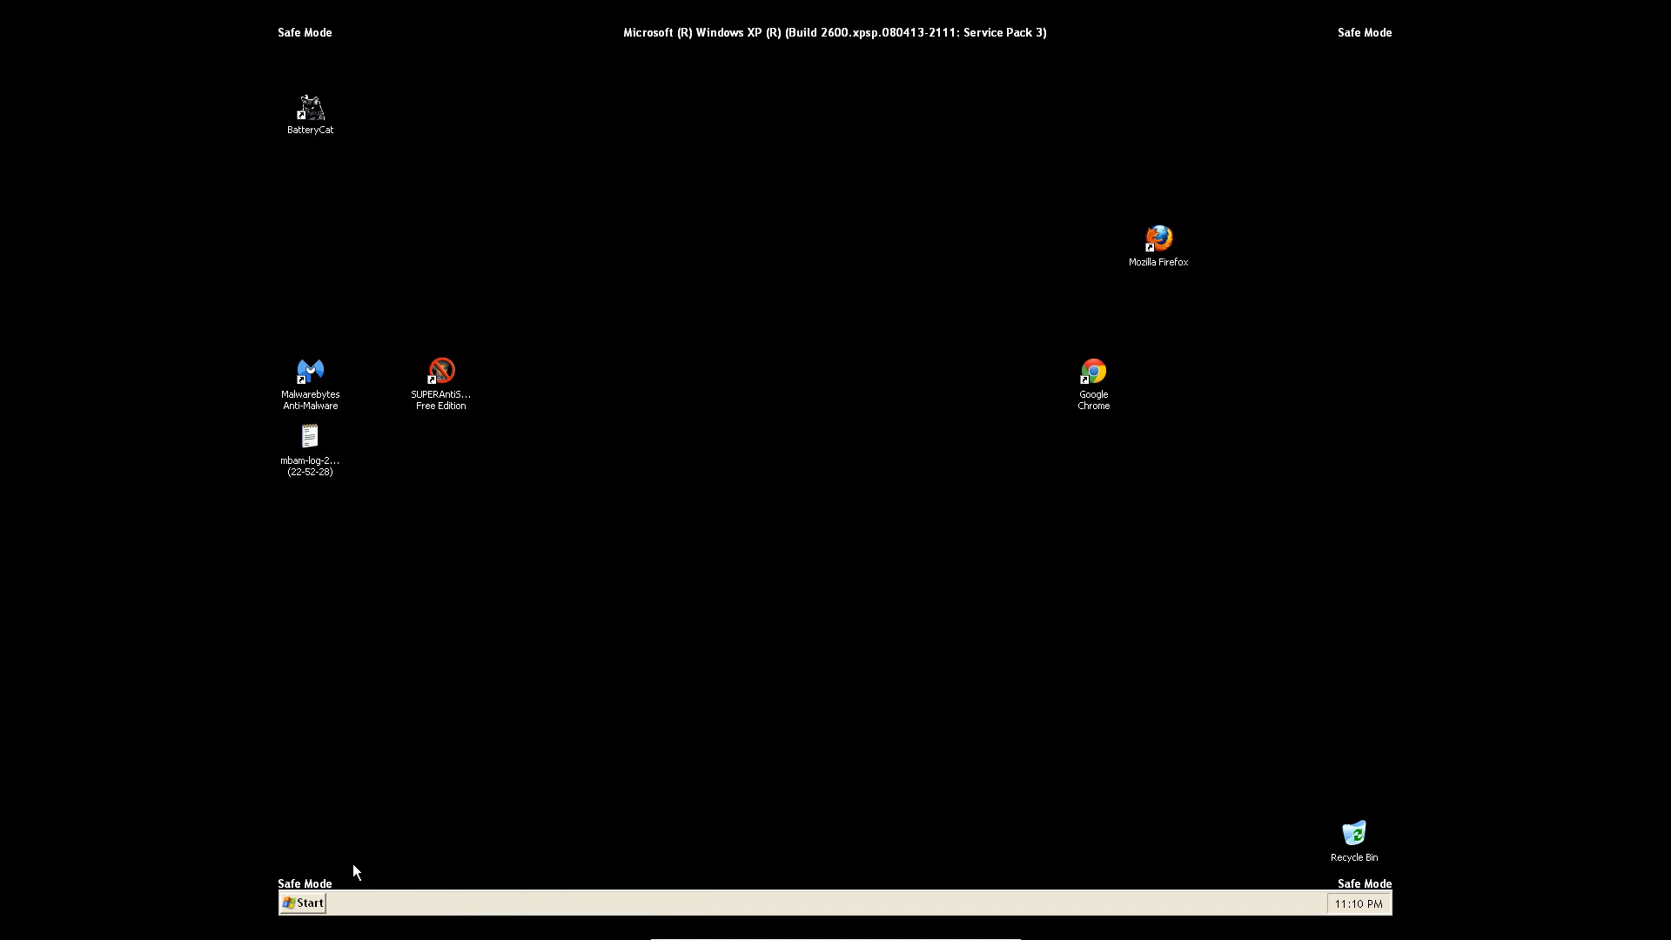
{"action": "left_click", "coordinate": [313, 902]}
{"action": "left_click", "coordinate": [849, 592]}
{"action": "left_click", "coordinate": [321, 904]}
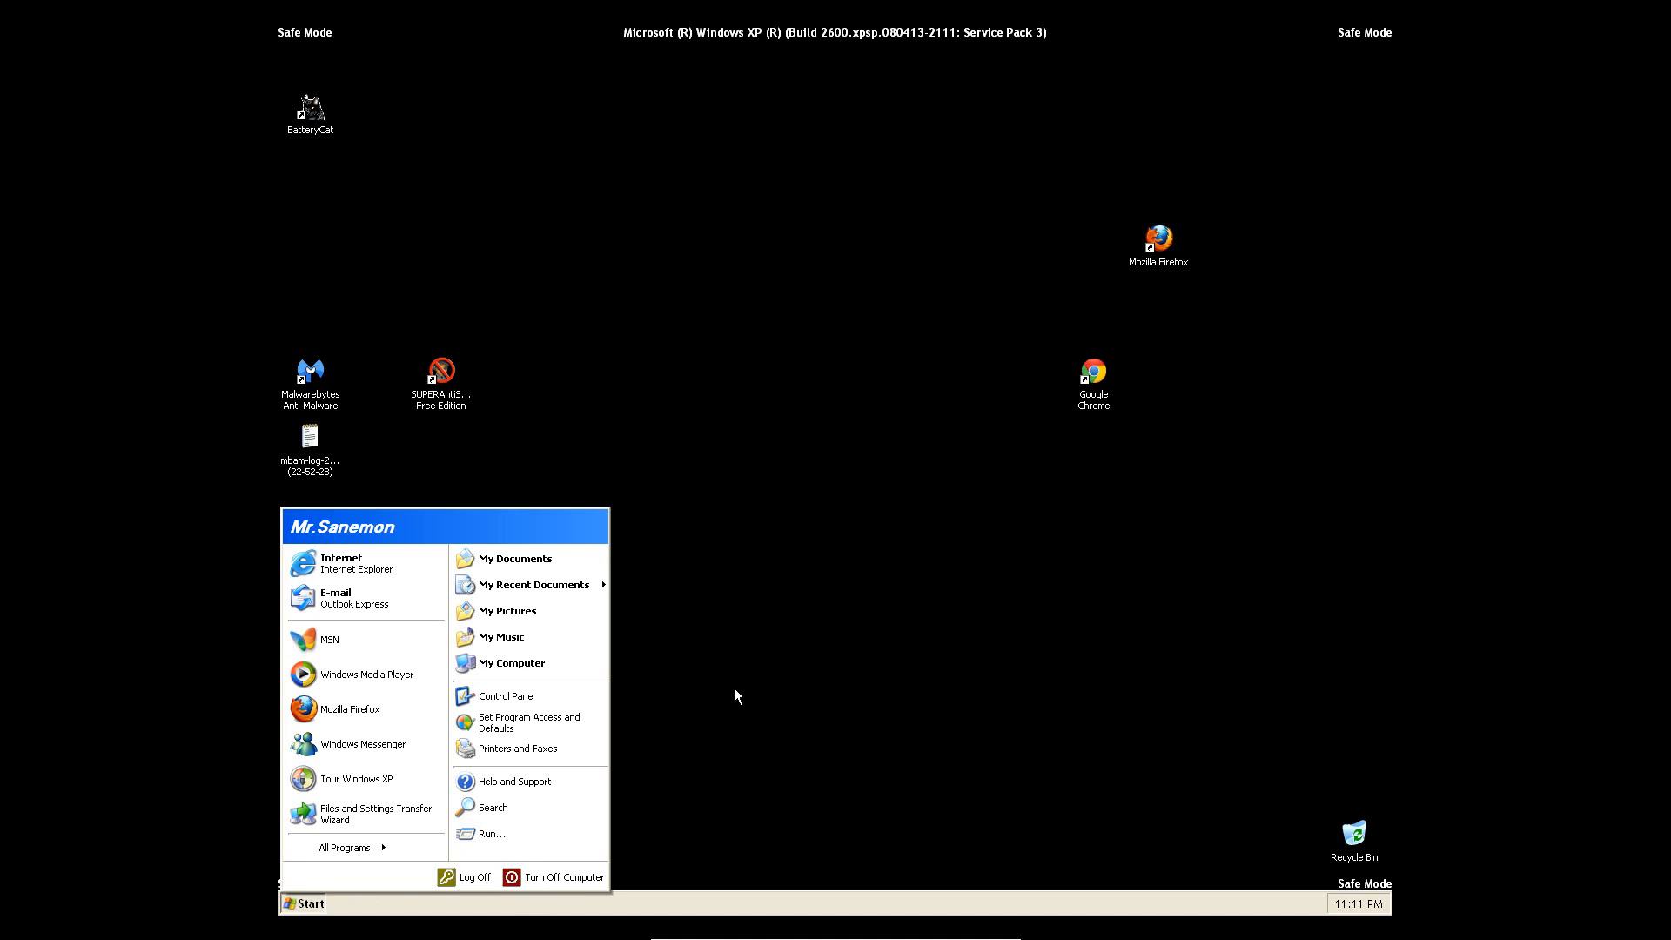
{"action": "left_click", "coordinate": [812, 748]}
Uninstall Malwarebytes Anti-Malware, restart the virtual machine to complete the removal, and dismiss the VirtualBox mouse integration notice
{"action": "left_click", "coordinate": [313, 905]}
{"action": "mouse_move", "coordinate": [348, 858]}
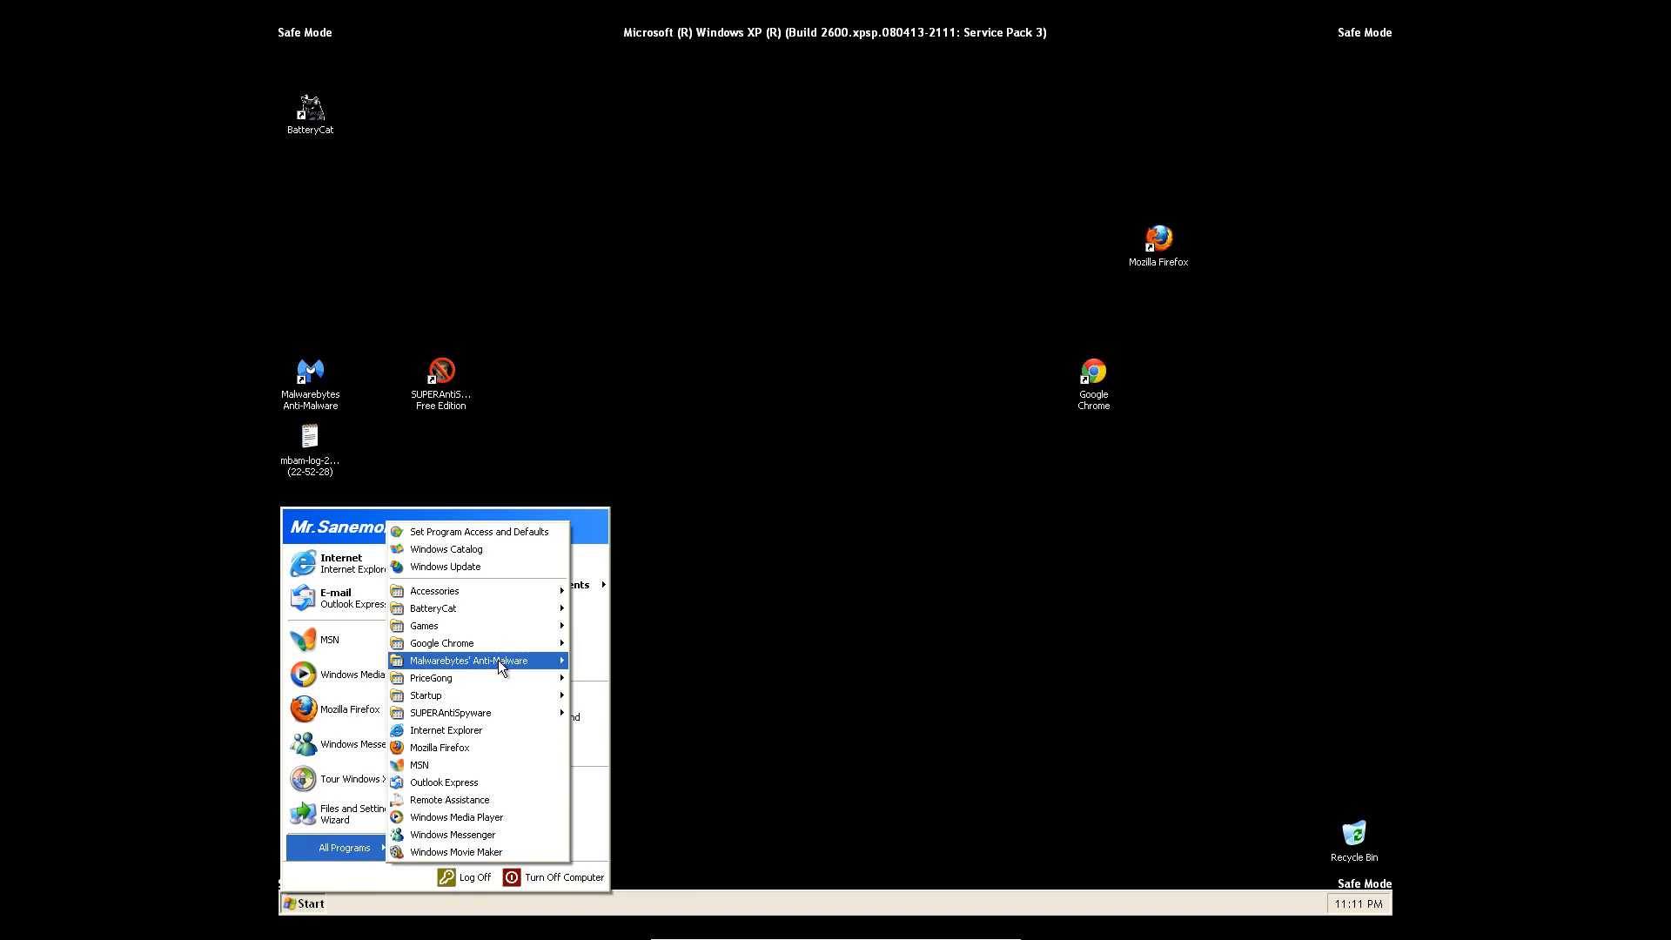
{"action": "mouse_move", "coordinate": [499, 660]}
{"action": "left_click", "coordinate": [627, 710]}
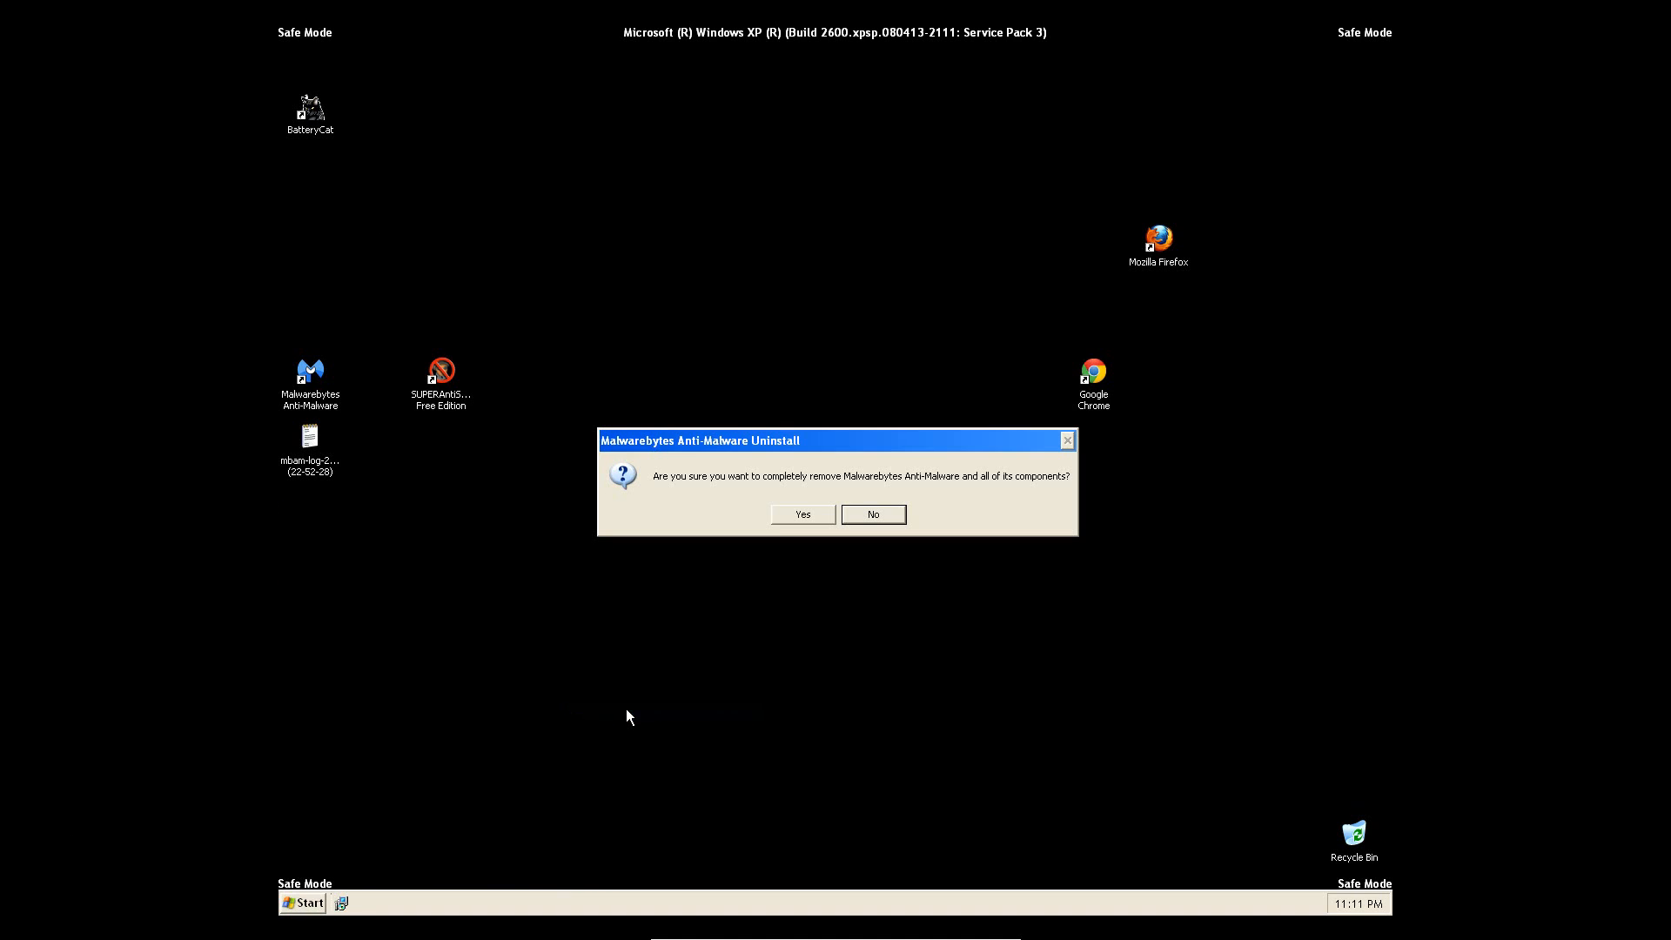
{"action": "left_click", "coordinate": [785, 522]}
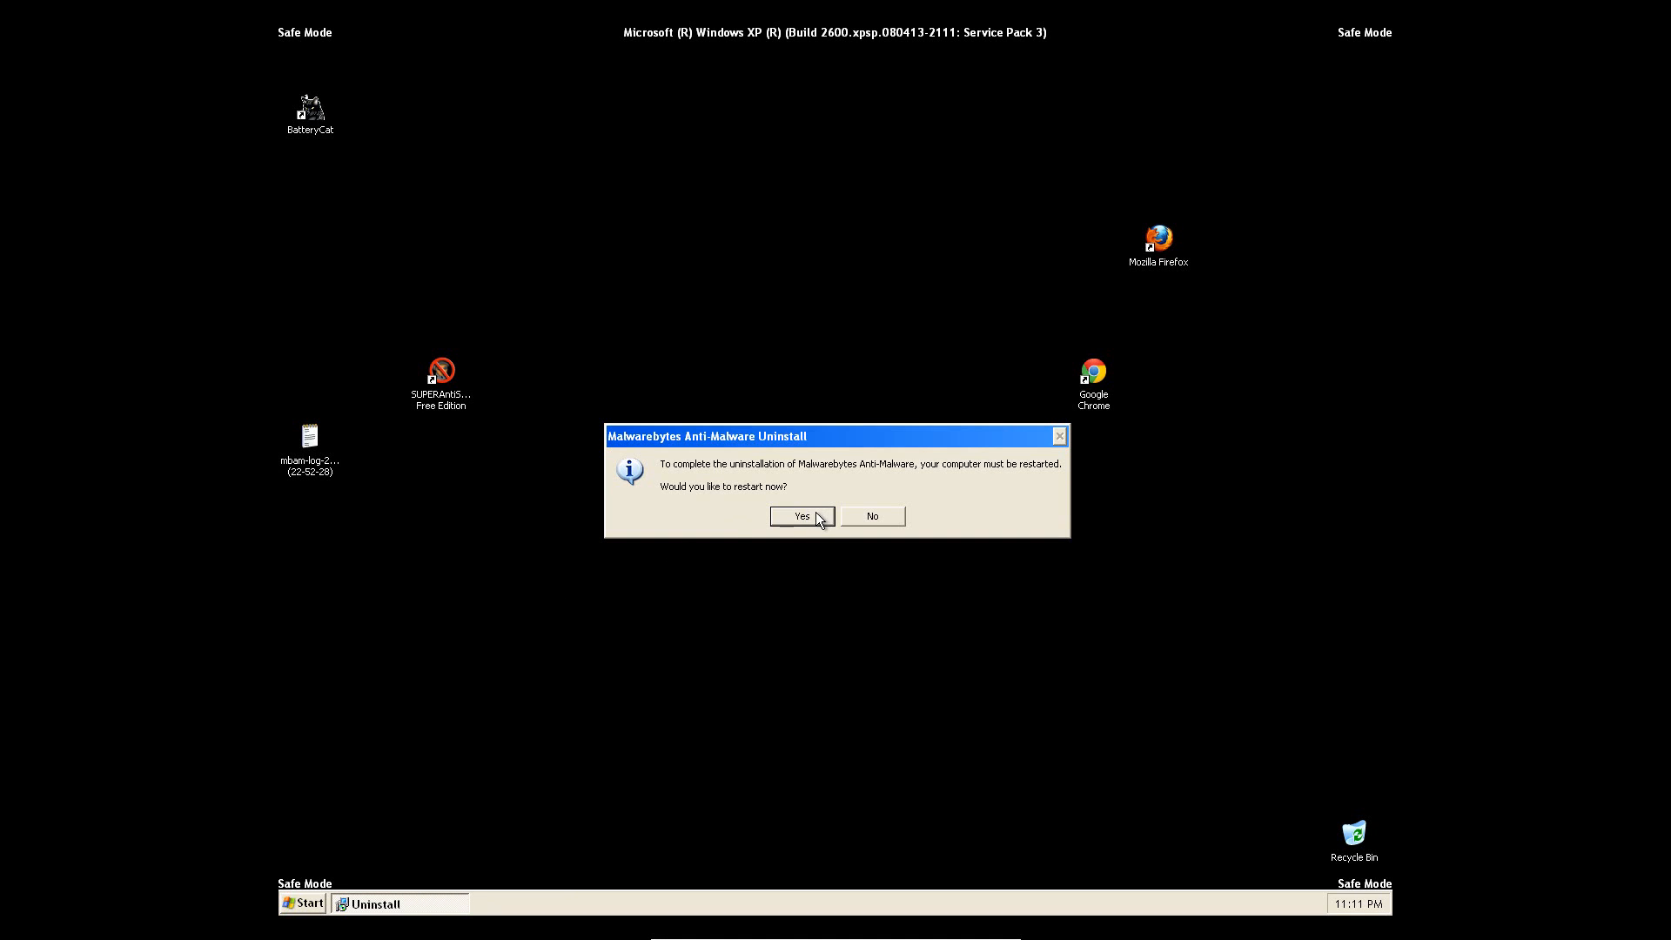
{"action": "left_click", "coordinate": [811, 517]}
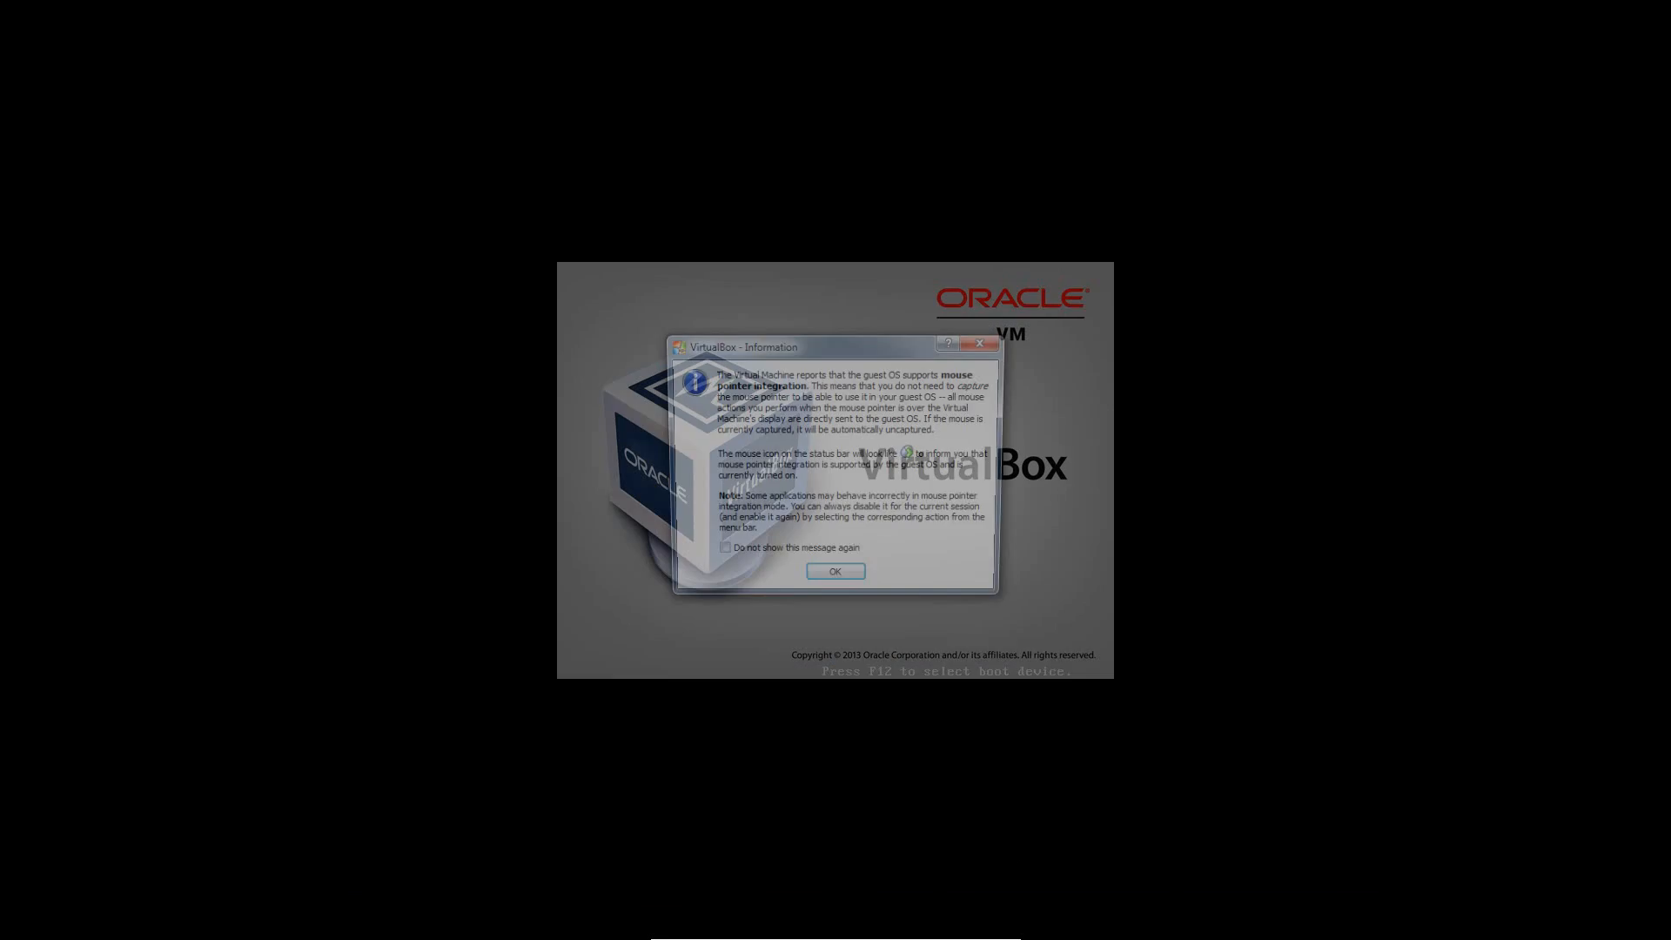
{"action": "key", "text": "Return"}
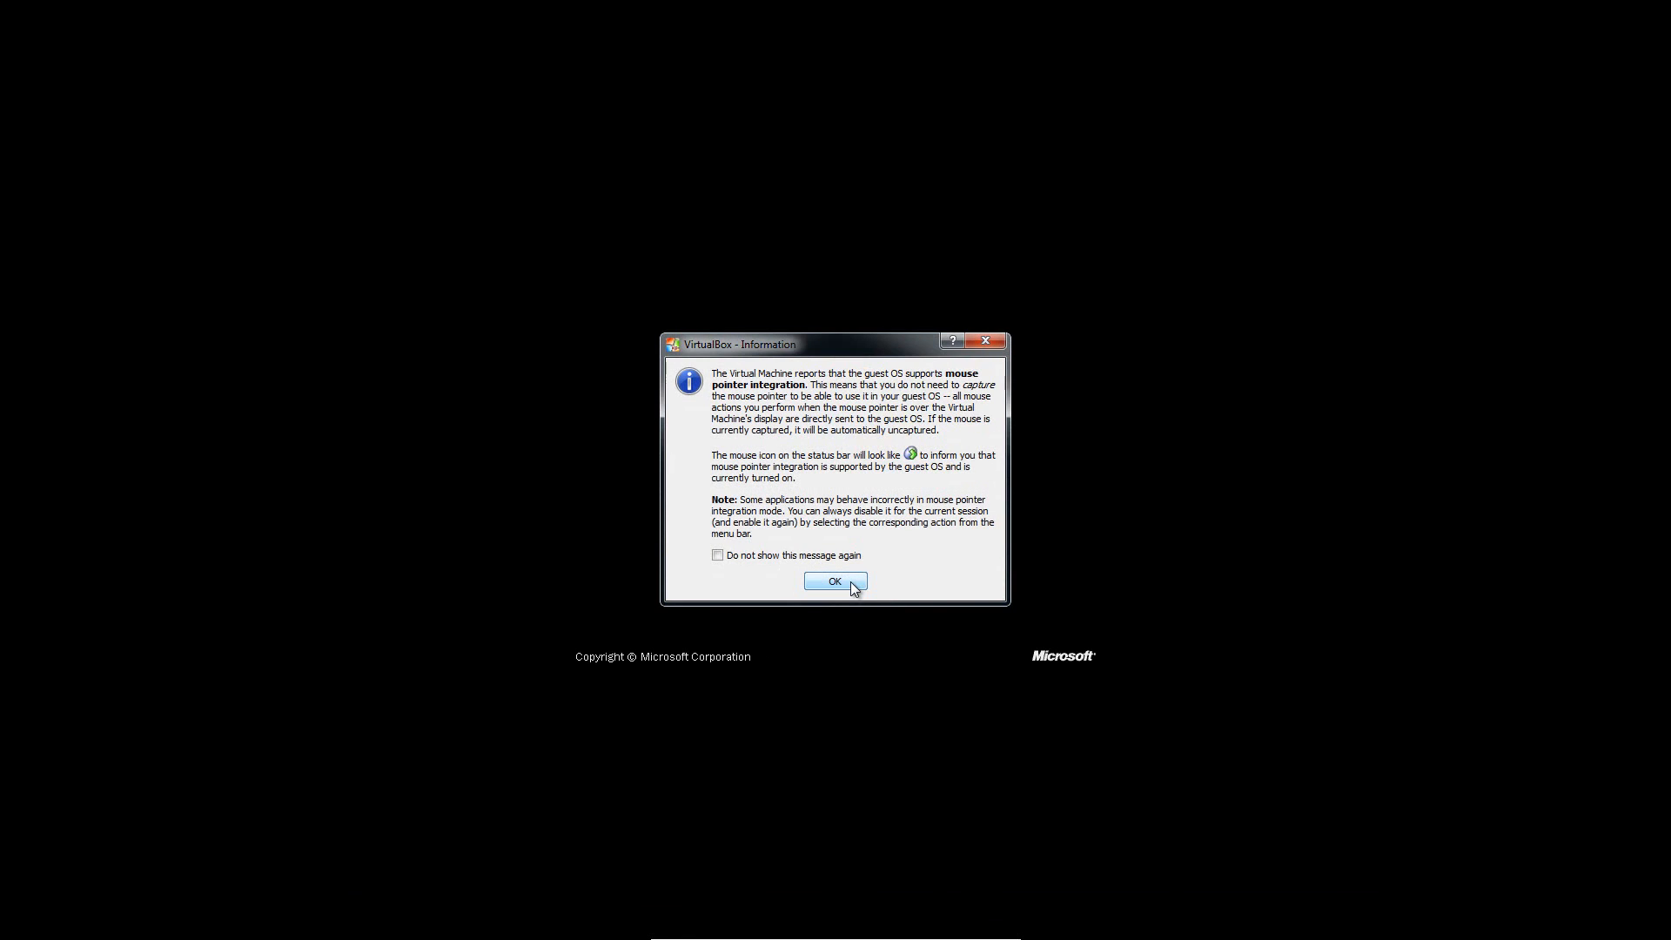
Dismiss the mouse integration notice and the security warning balloon, and exit the running SUPERAntiSpyware
{"action": "left_click", "coordinate": [851, 583]}
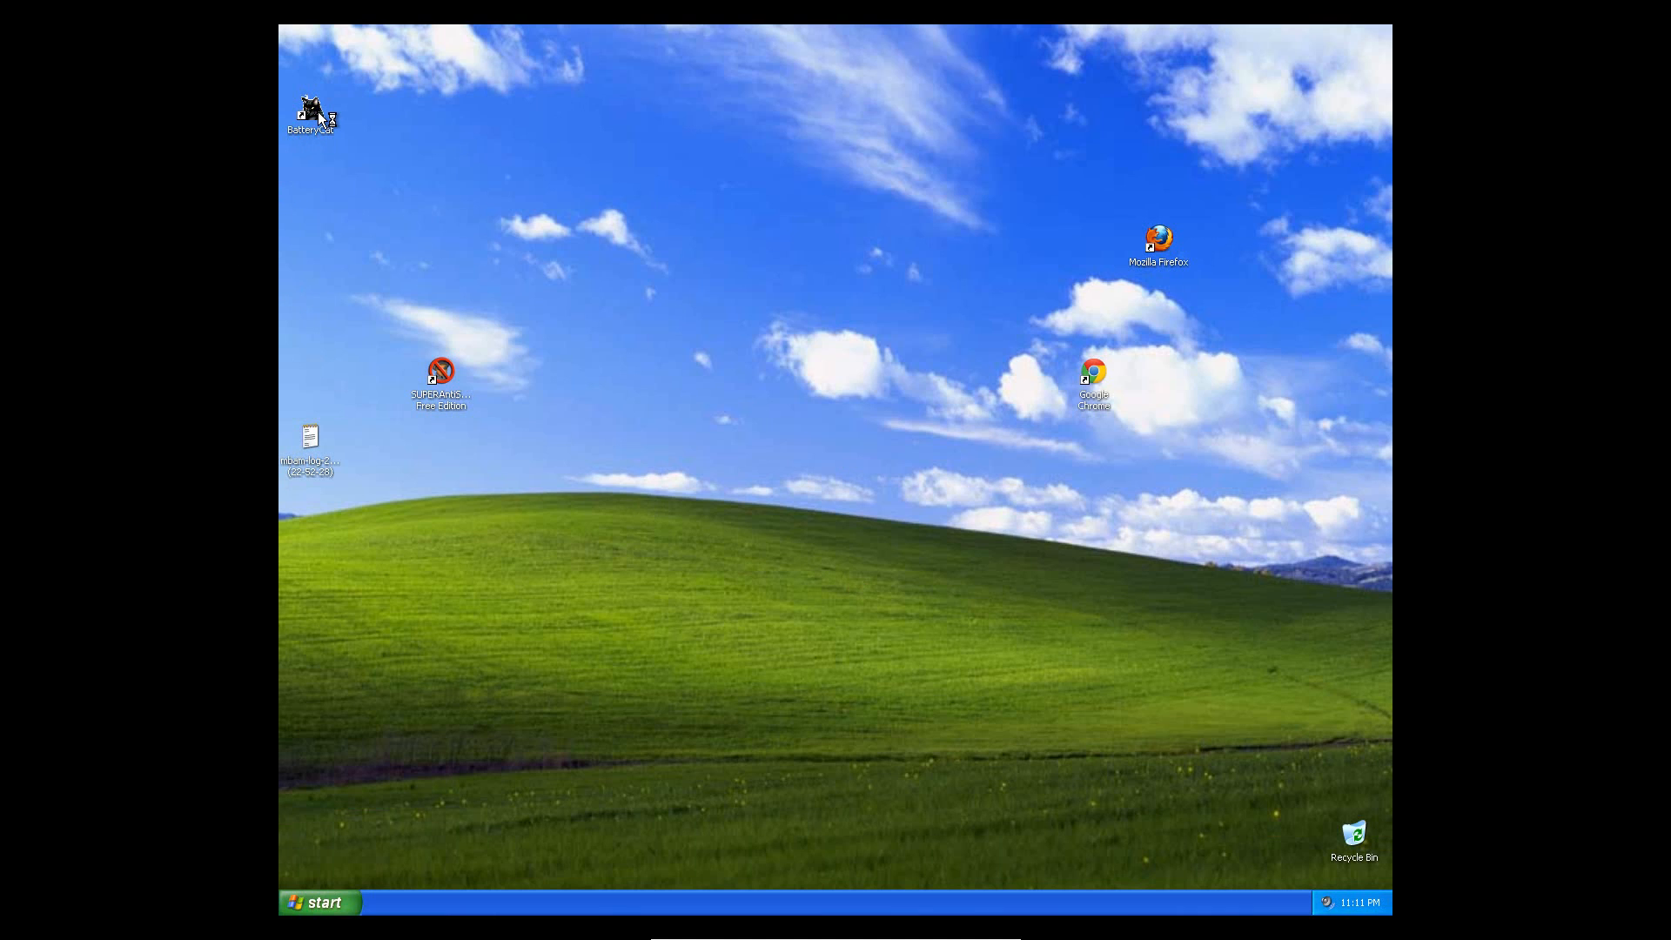
{"action": "left_click", "coordinate": [324, 901]}
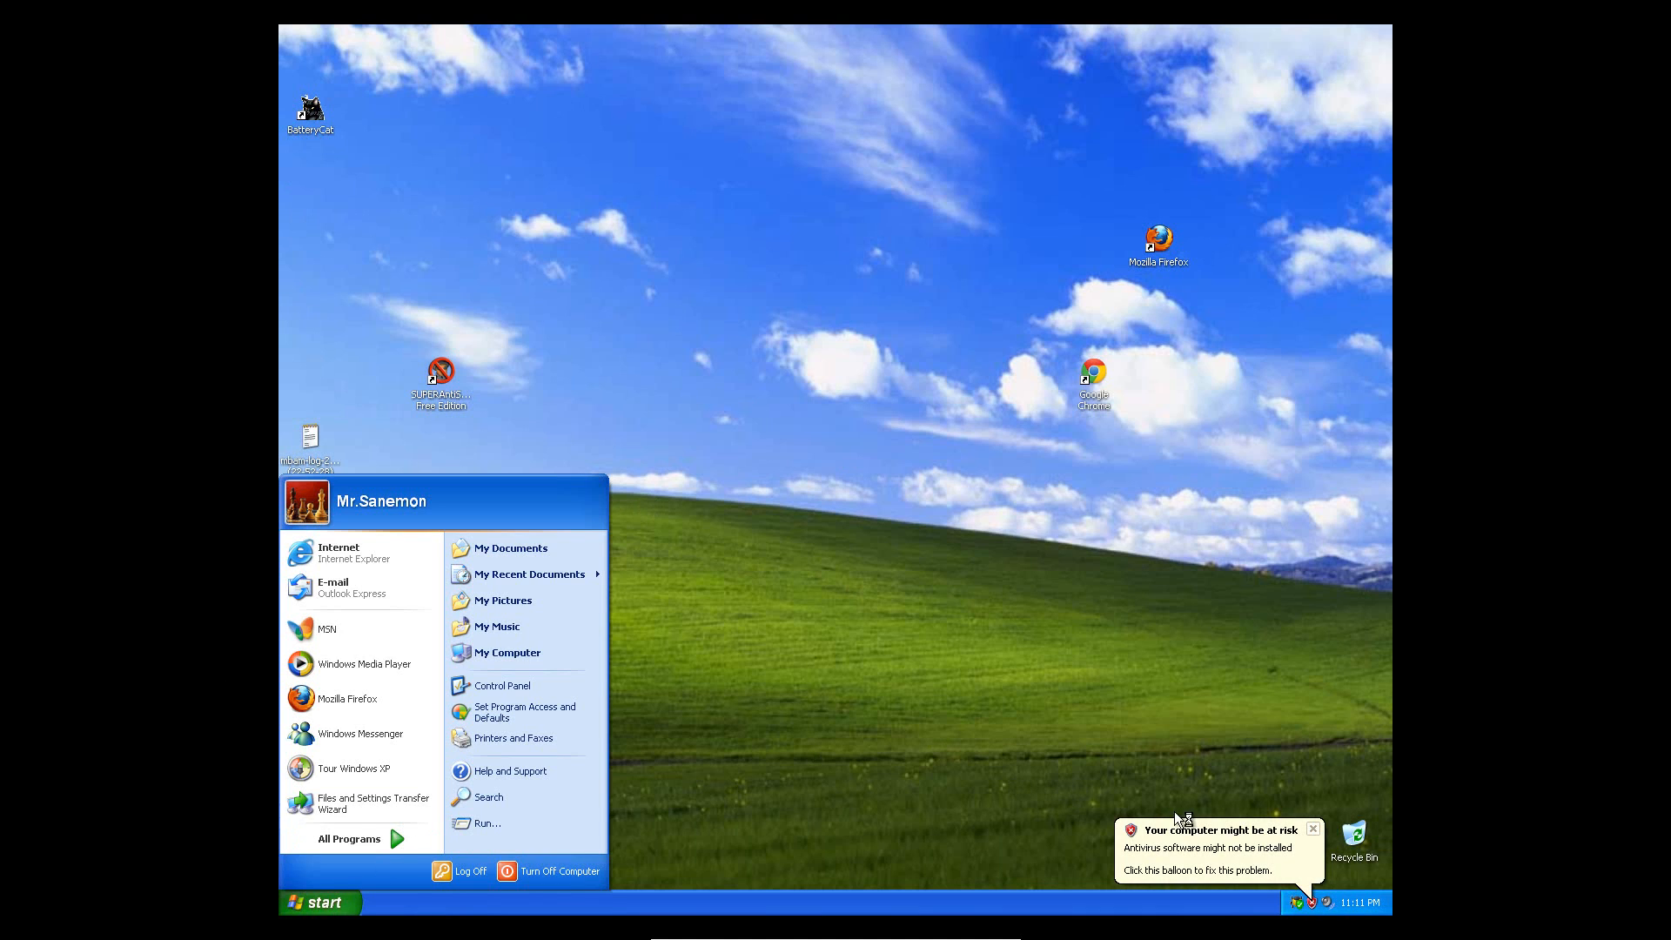
{"action": "left_click", "coordinate": [1315, 832]}
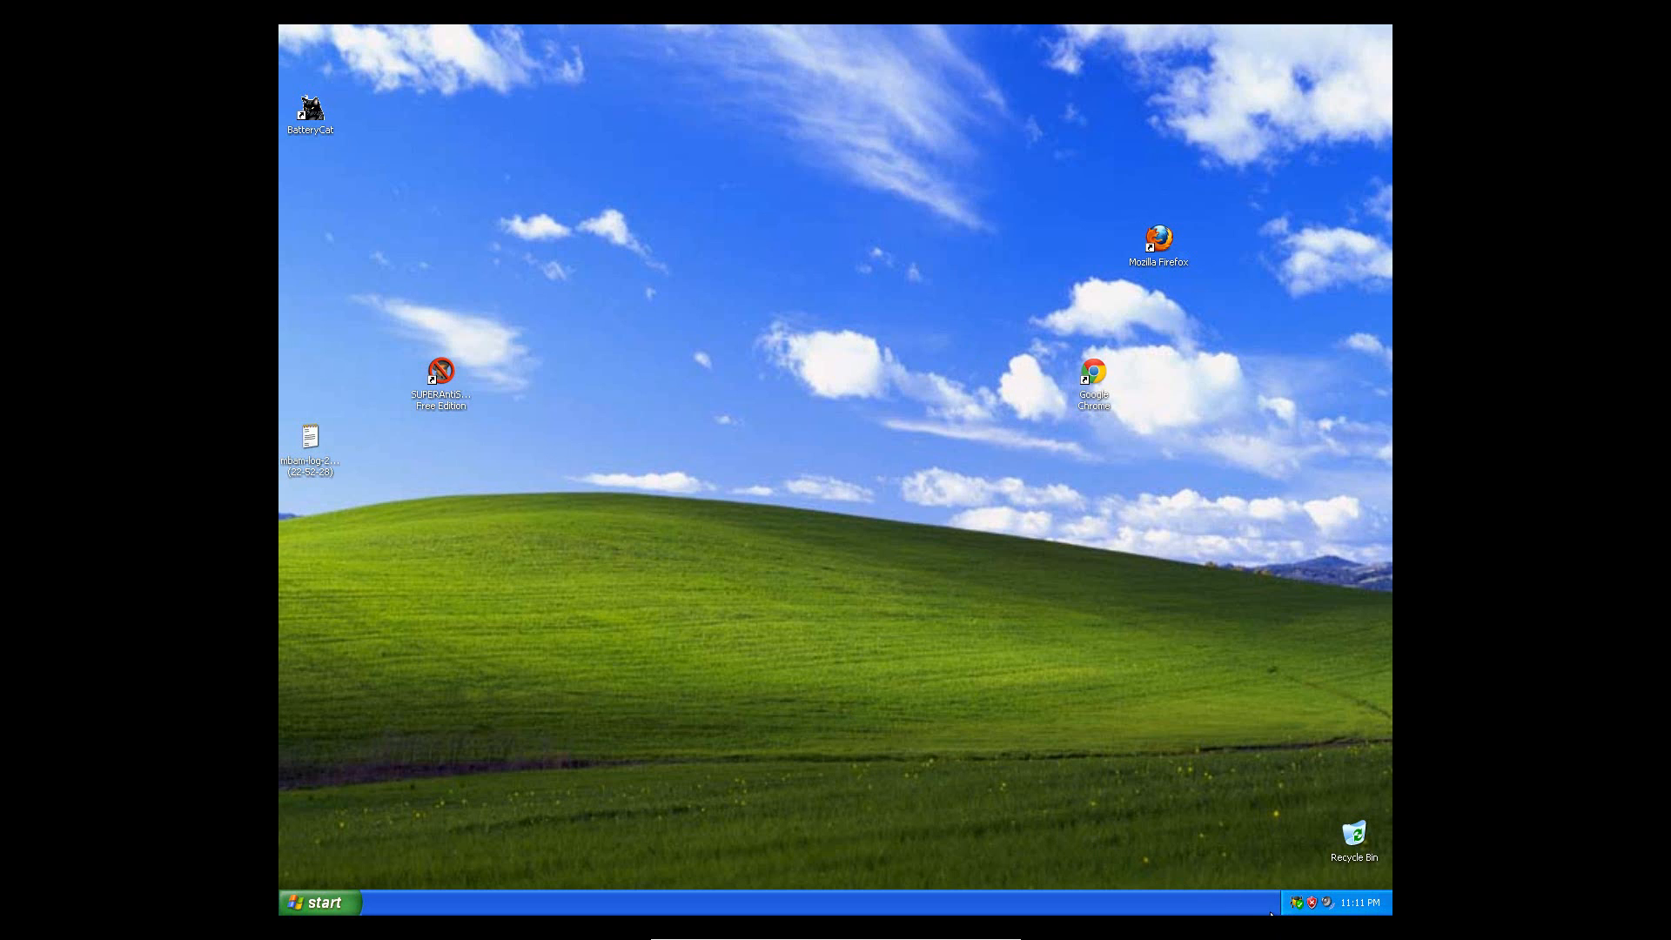
{"action": "right_click", "coordinate": [1296, 904]}
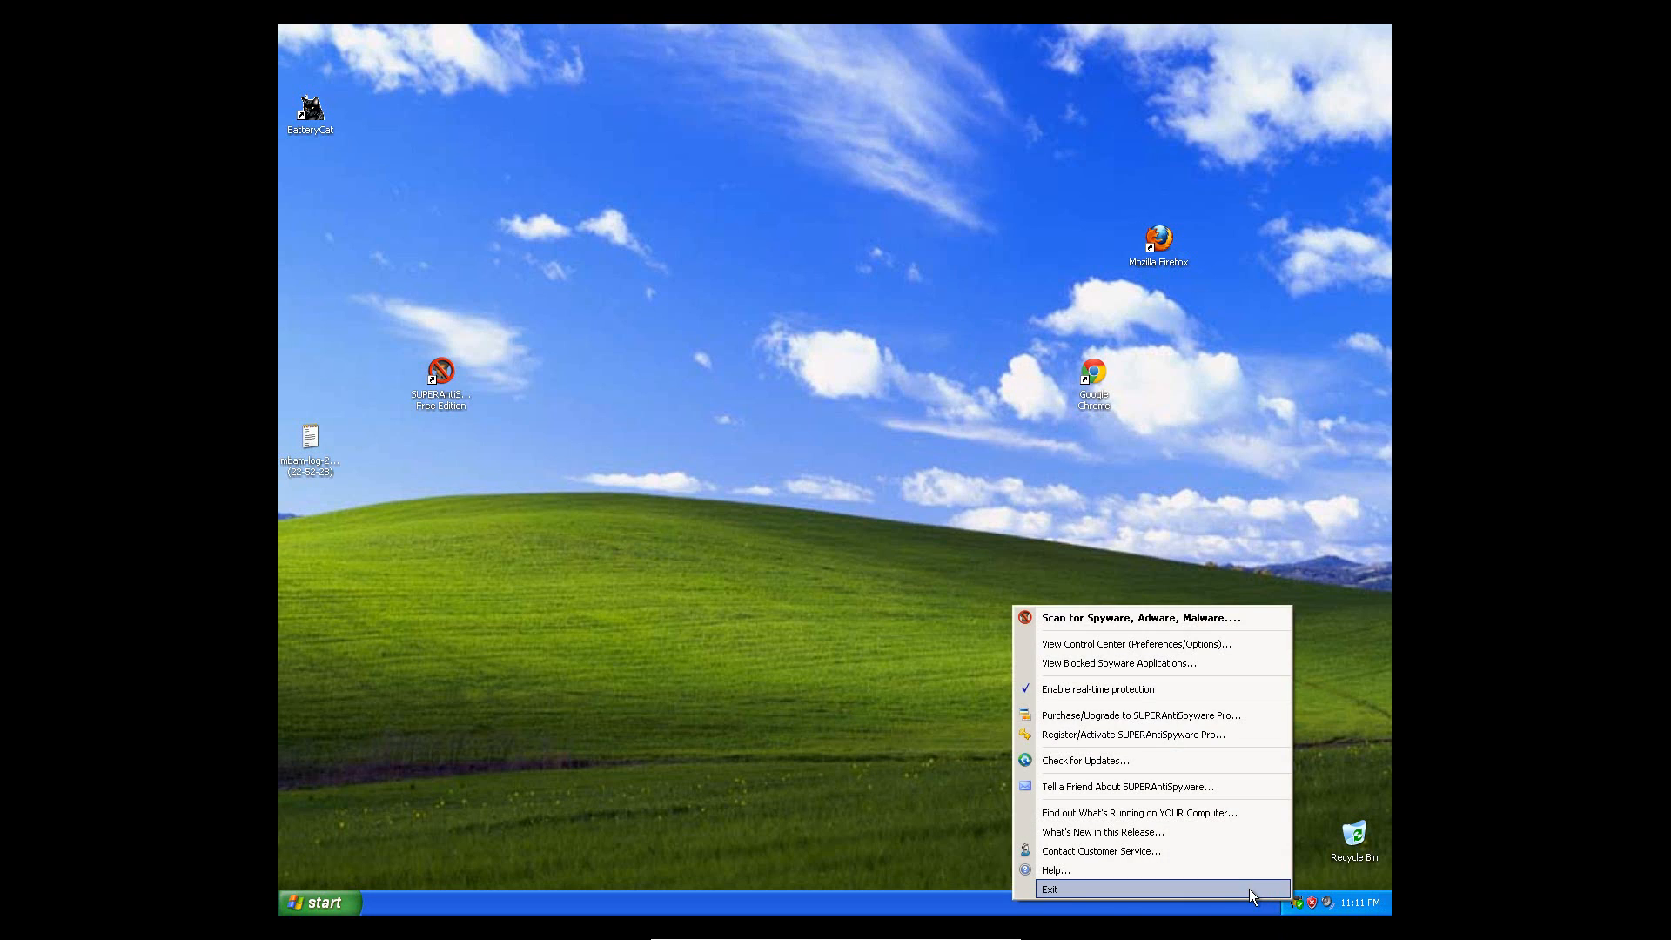
{"action": "left_click", "coordinate": [1250, 889]}
{"action": "left_click", "coordinate": [866, 504]}
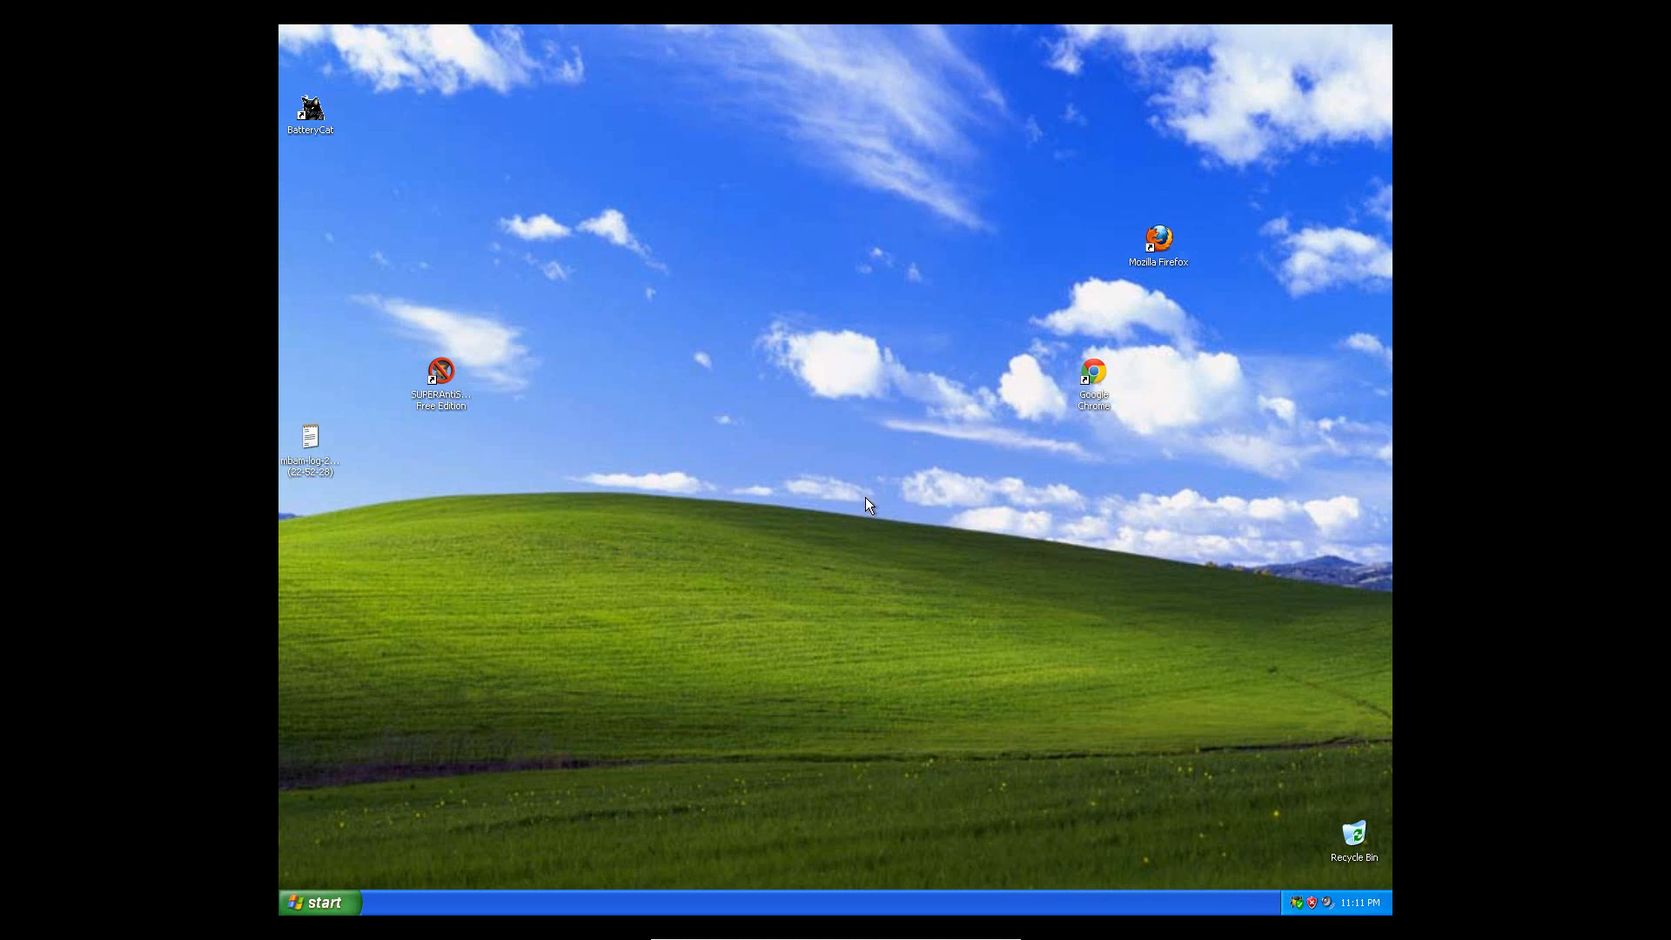
Uninstall BatteryCat 1.0 with the uninstaller in its program group
{"action": "left_click", "coordinate": [345, 909]}
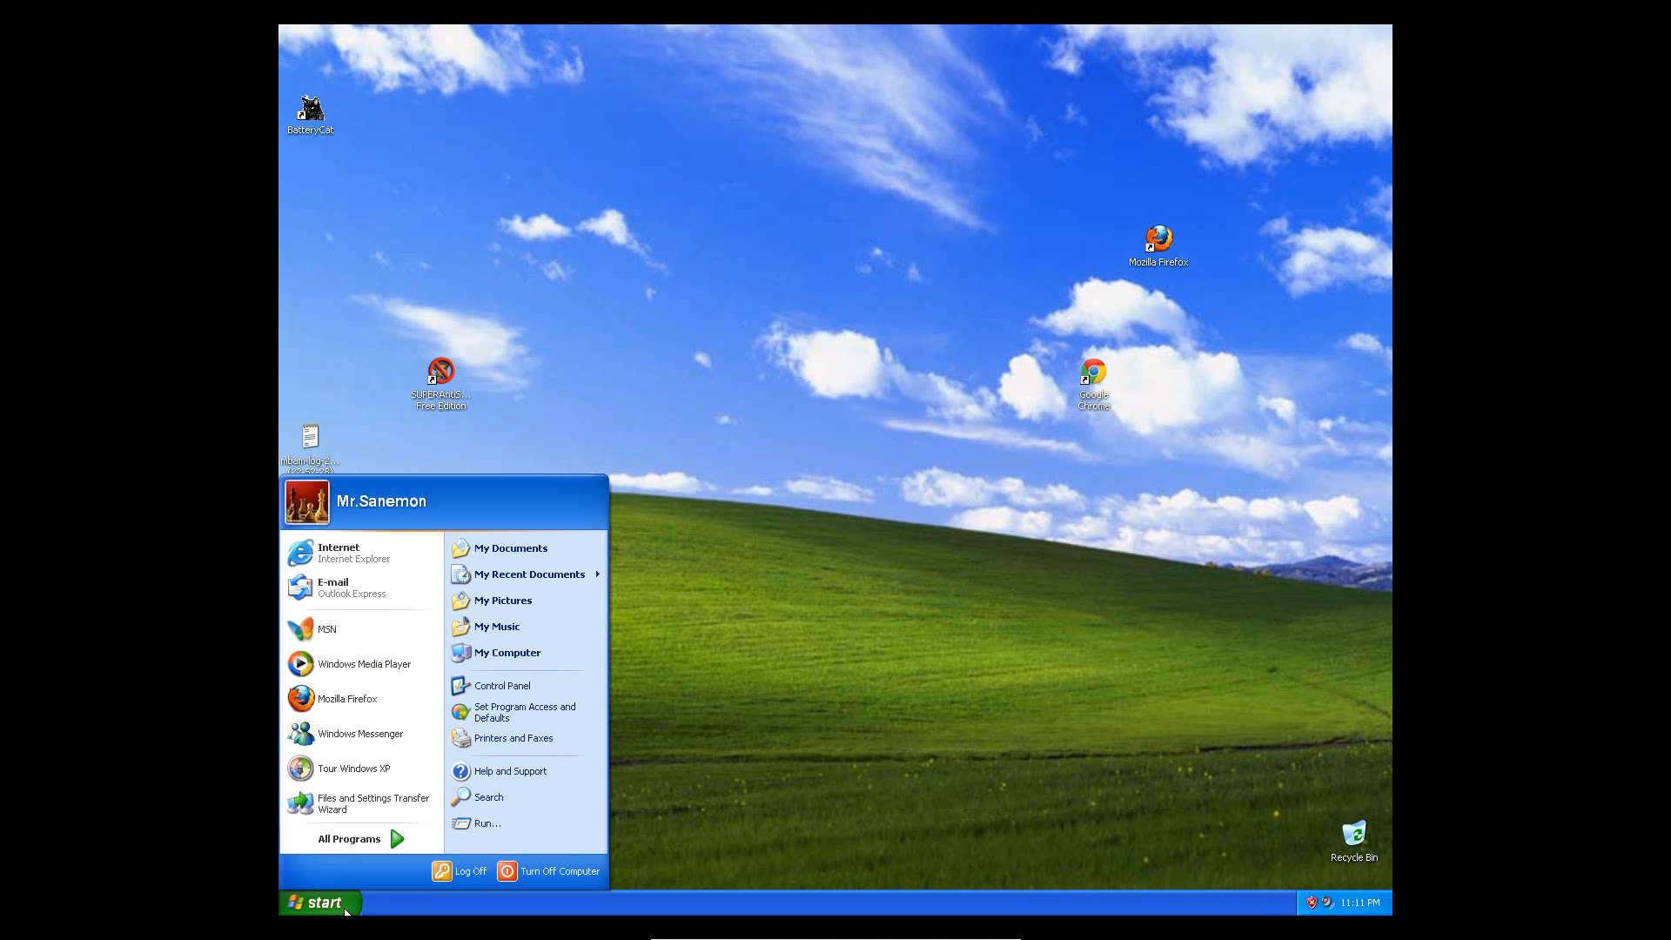
{"action": "left_click", "coordinate": [343, 839]}
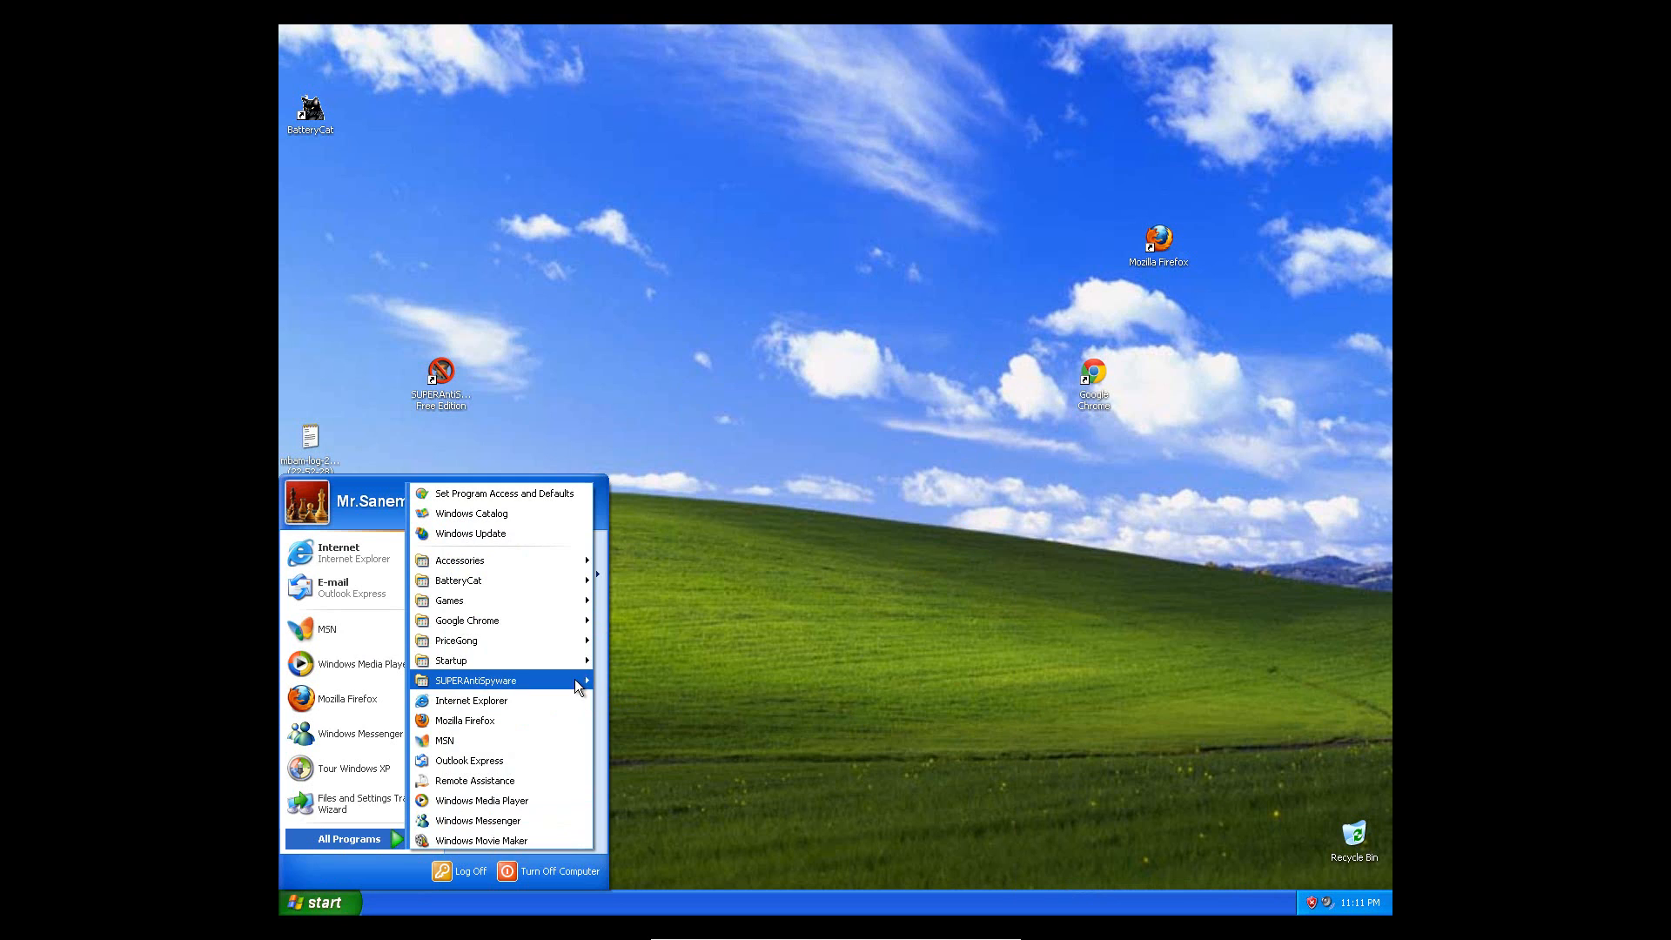
{"action": "mouse_move", "coordinate": [575, 679]}
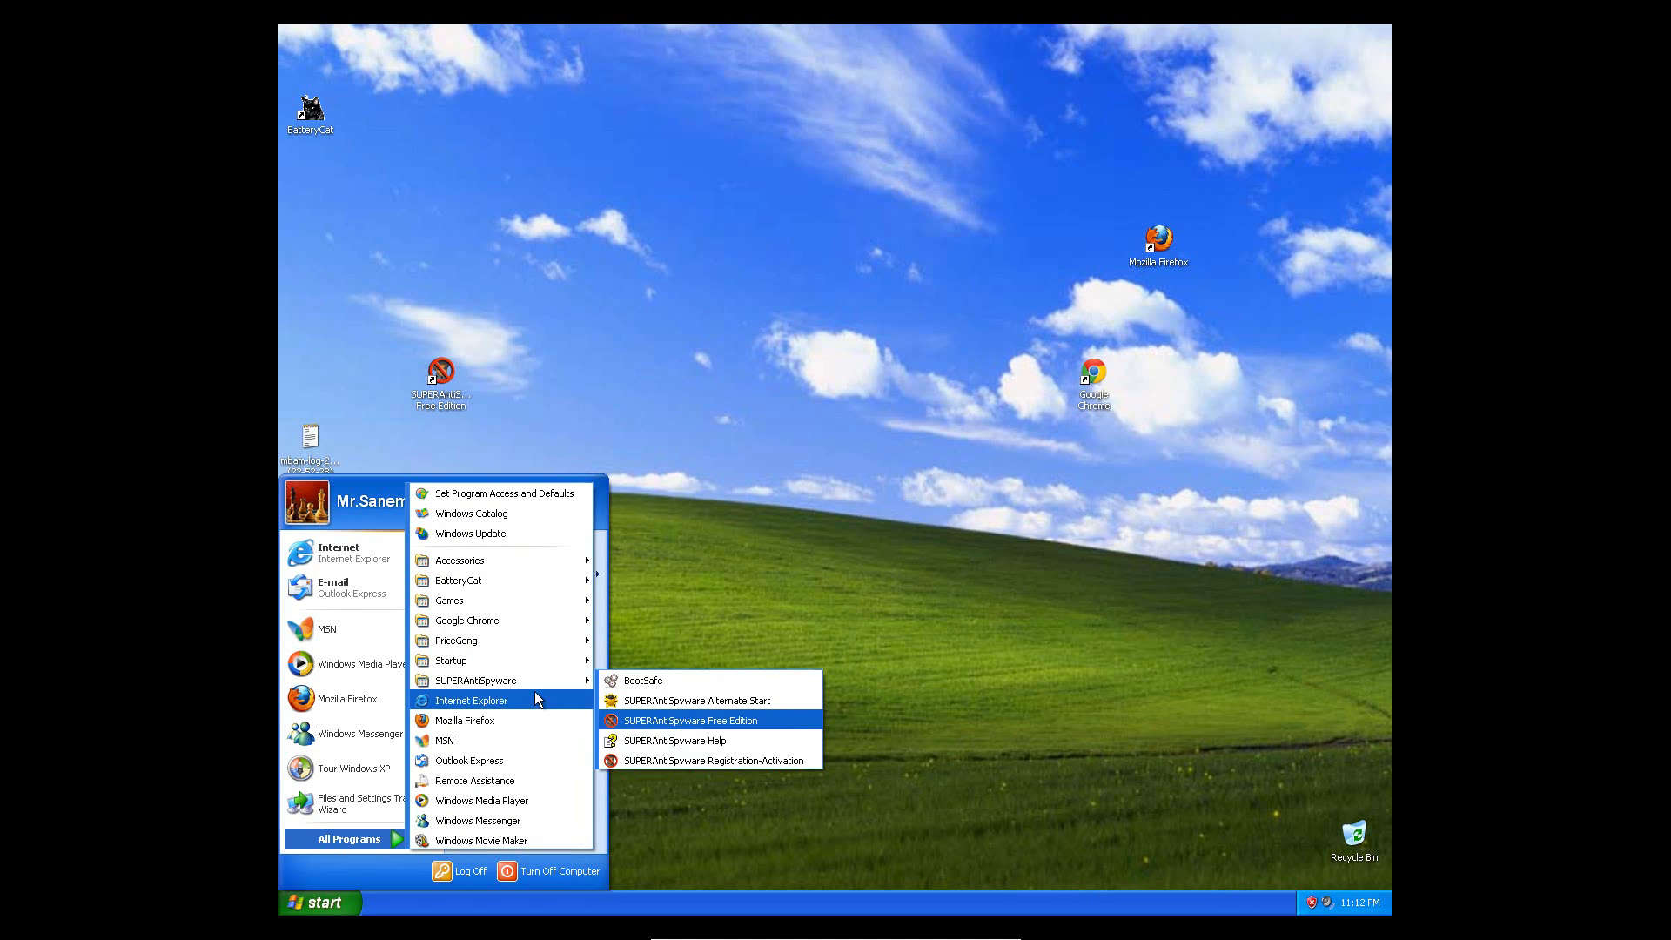
{"action": "mouse_move", "coordinate": [521, 583]}
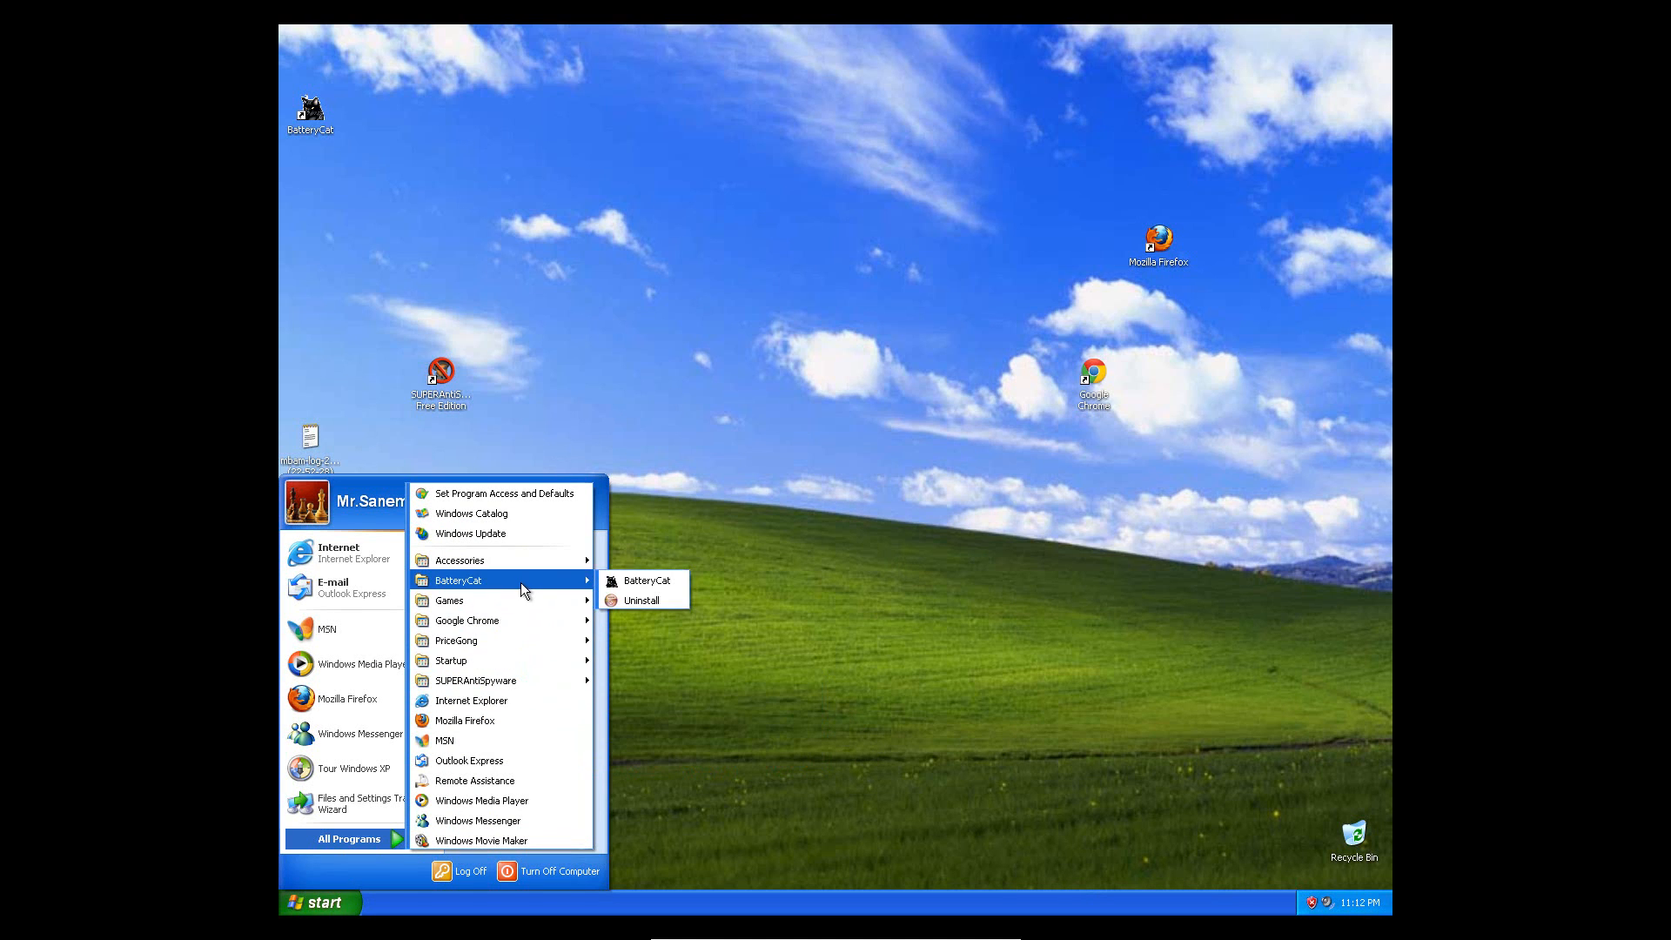
{"action": "left_click", "coordinate": [667, 599]}
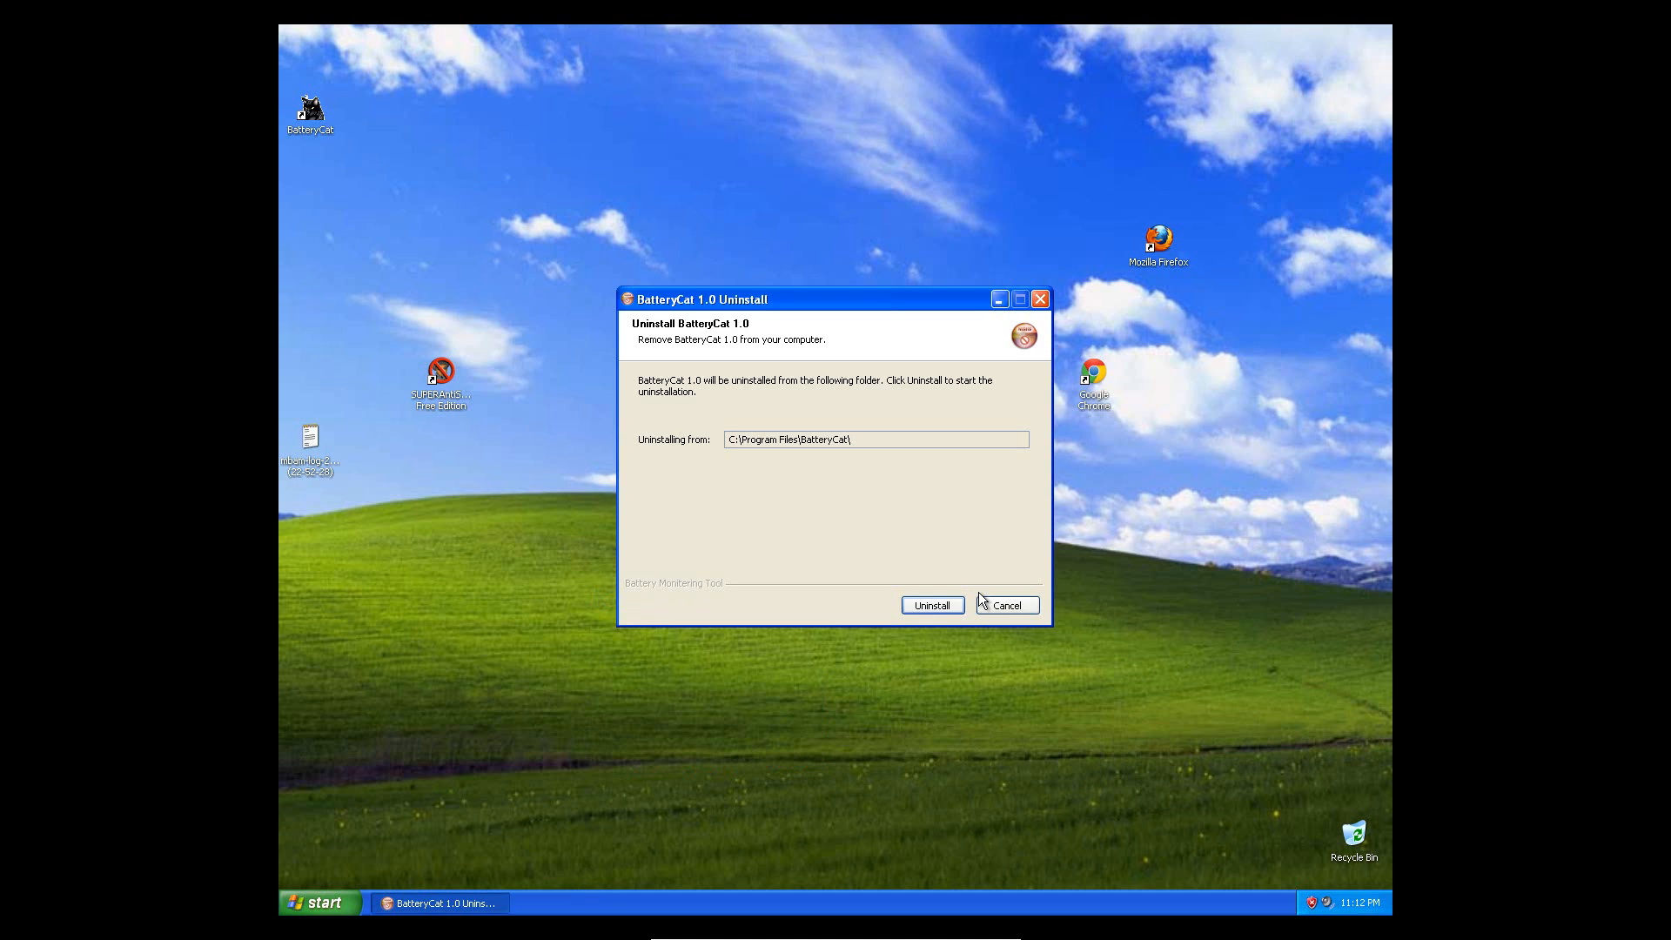
{"action": "left_click", "coordinate": [935, 606]}
{"action": "left_click", "coordinate": [935, 608]}
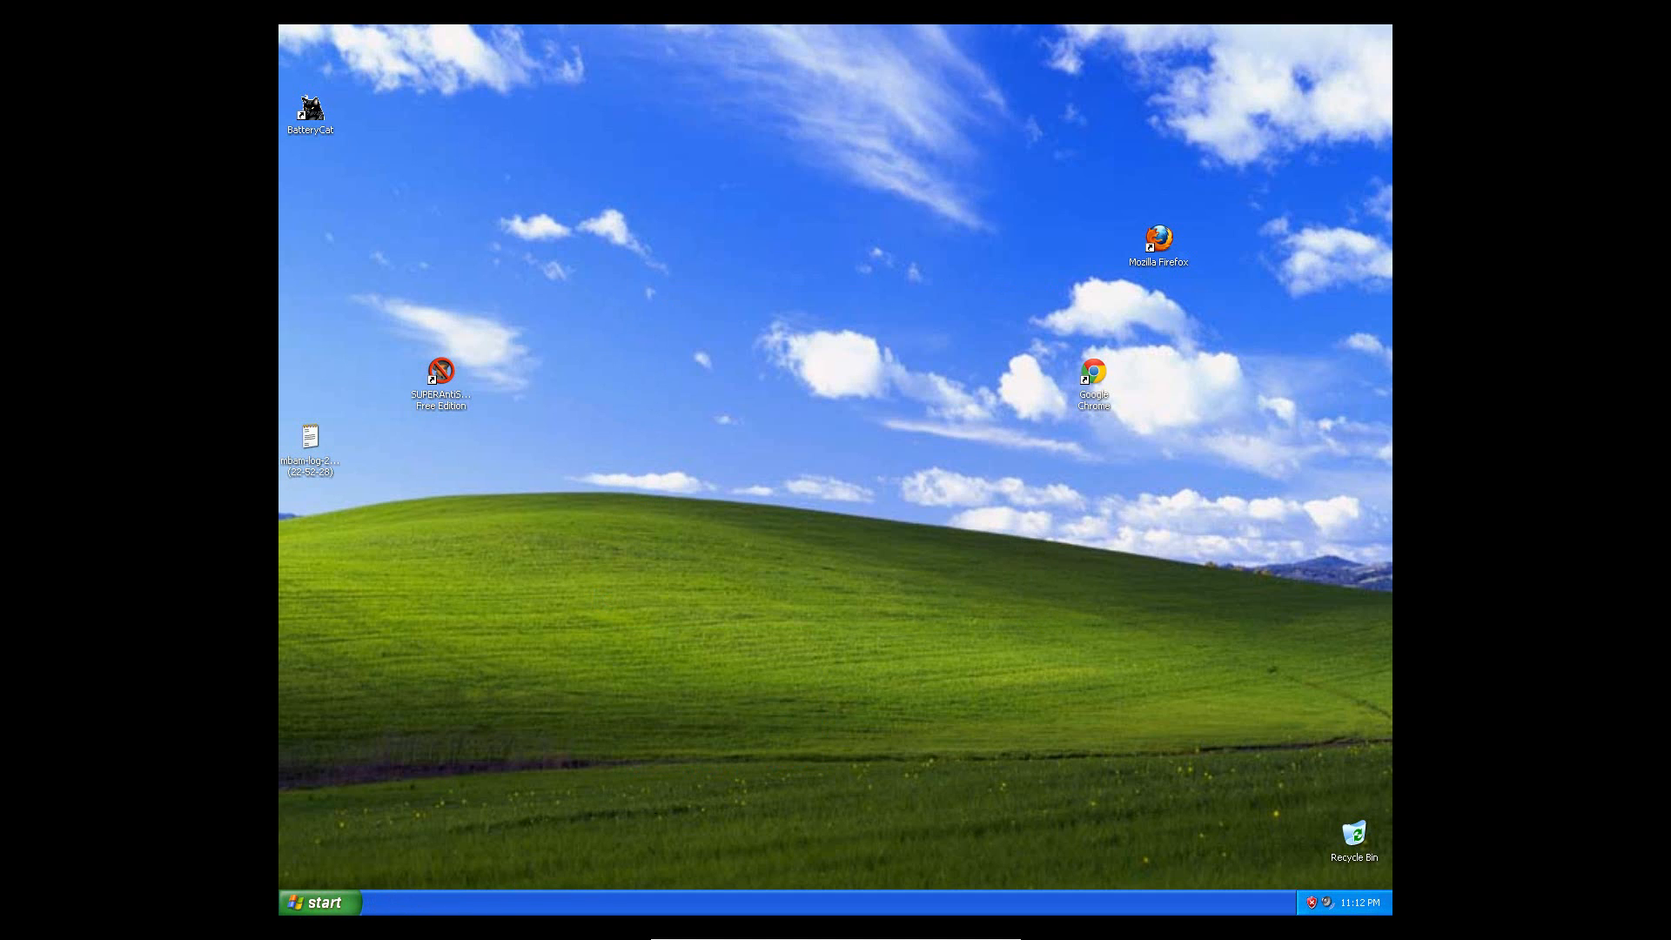
{"action": "left_click", "coordinate": [319, 903]}
{"action": "mouse_move", "coordinate": [368, 846]}
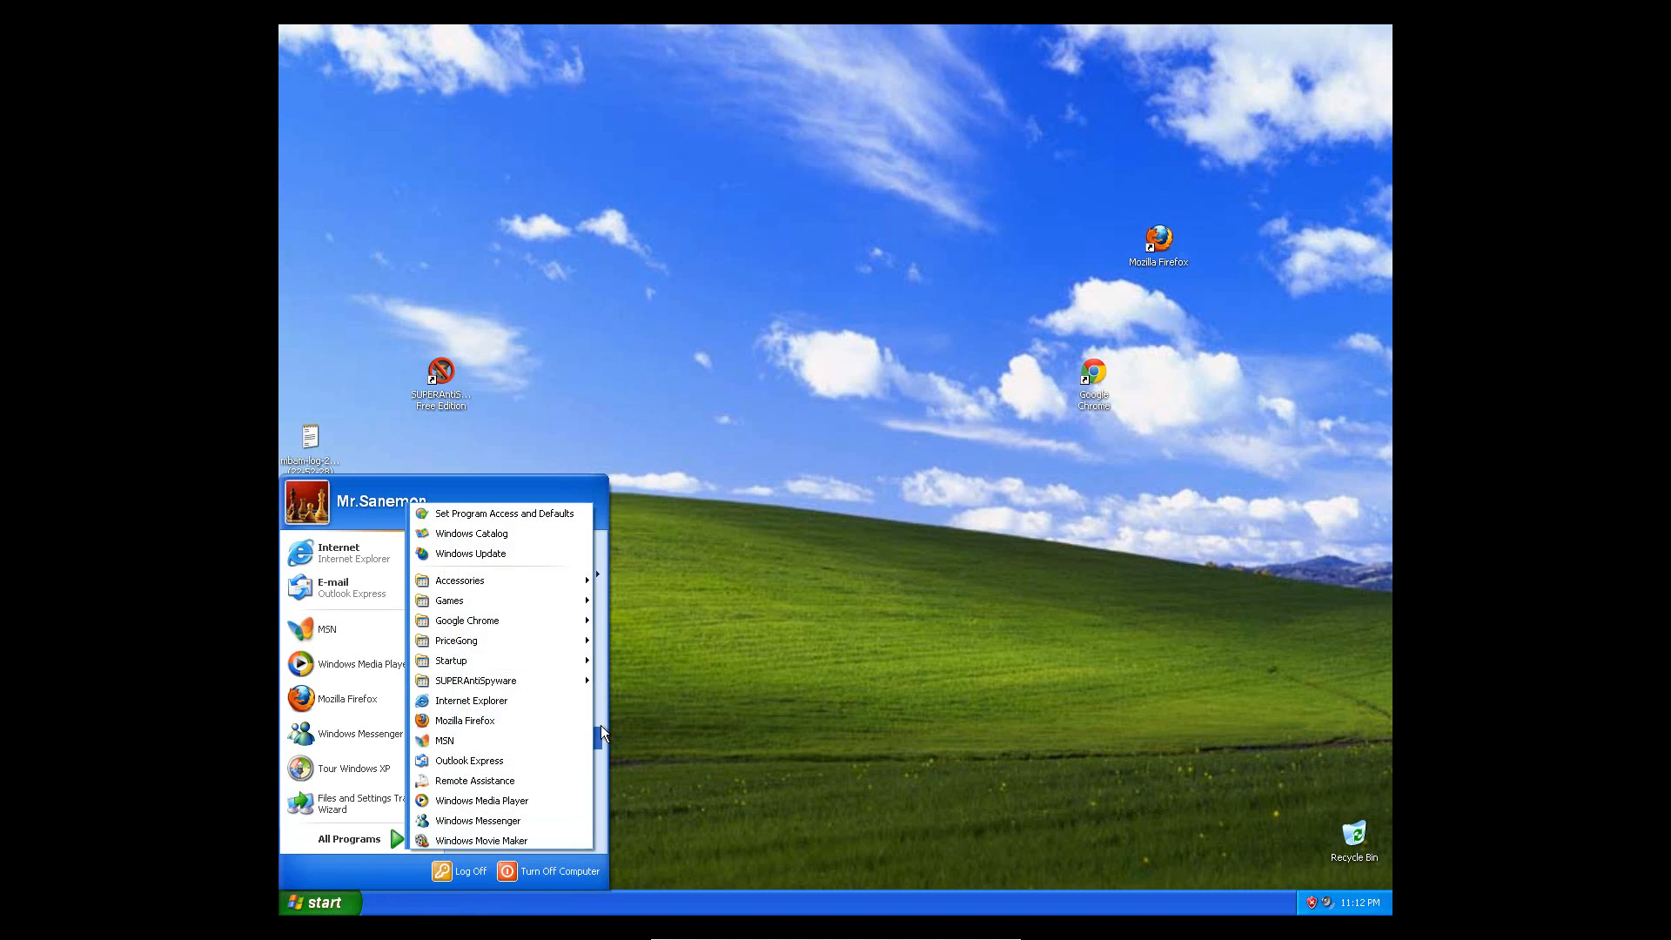
{"action": "left_click", "coordinate": [504, 688]}
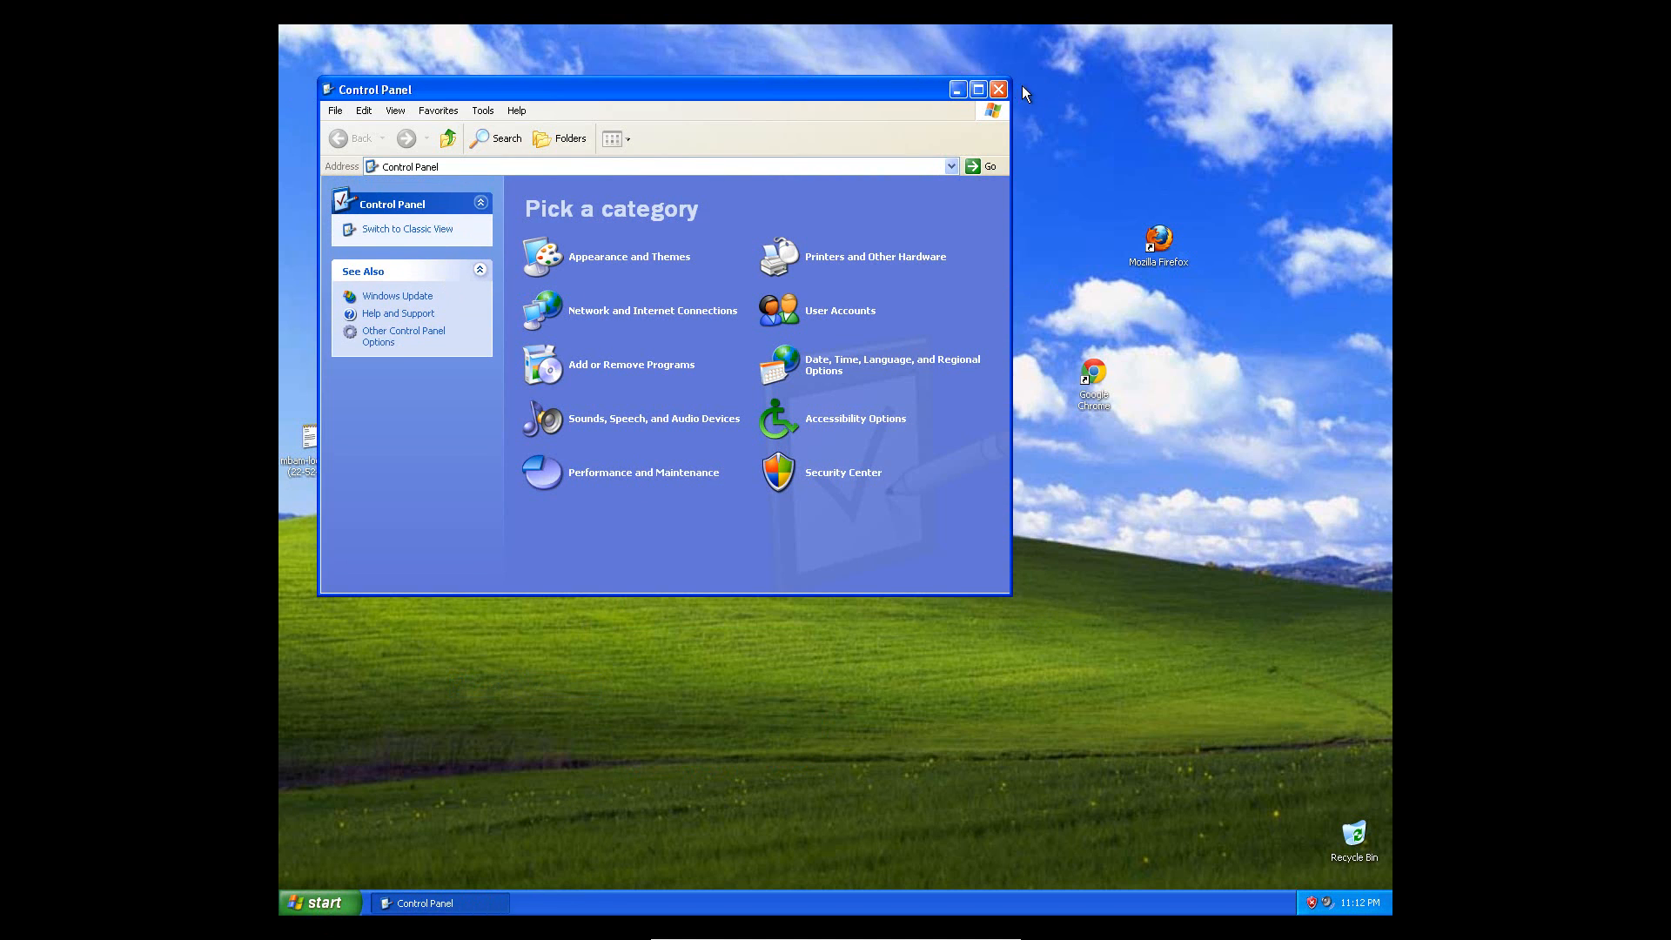
{"action": "left_click", "coordinate": [998, 91]}
Uninstall SUPERAntiSpyware through Add or Remove Programs, keeping its settings, logs and quarantined items, and close the uninstall survey page
{"action": "left_click", "coordinate": [318, 905]}
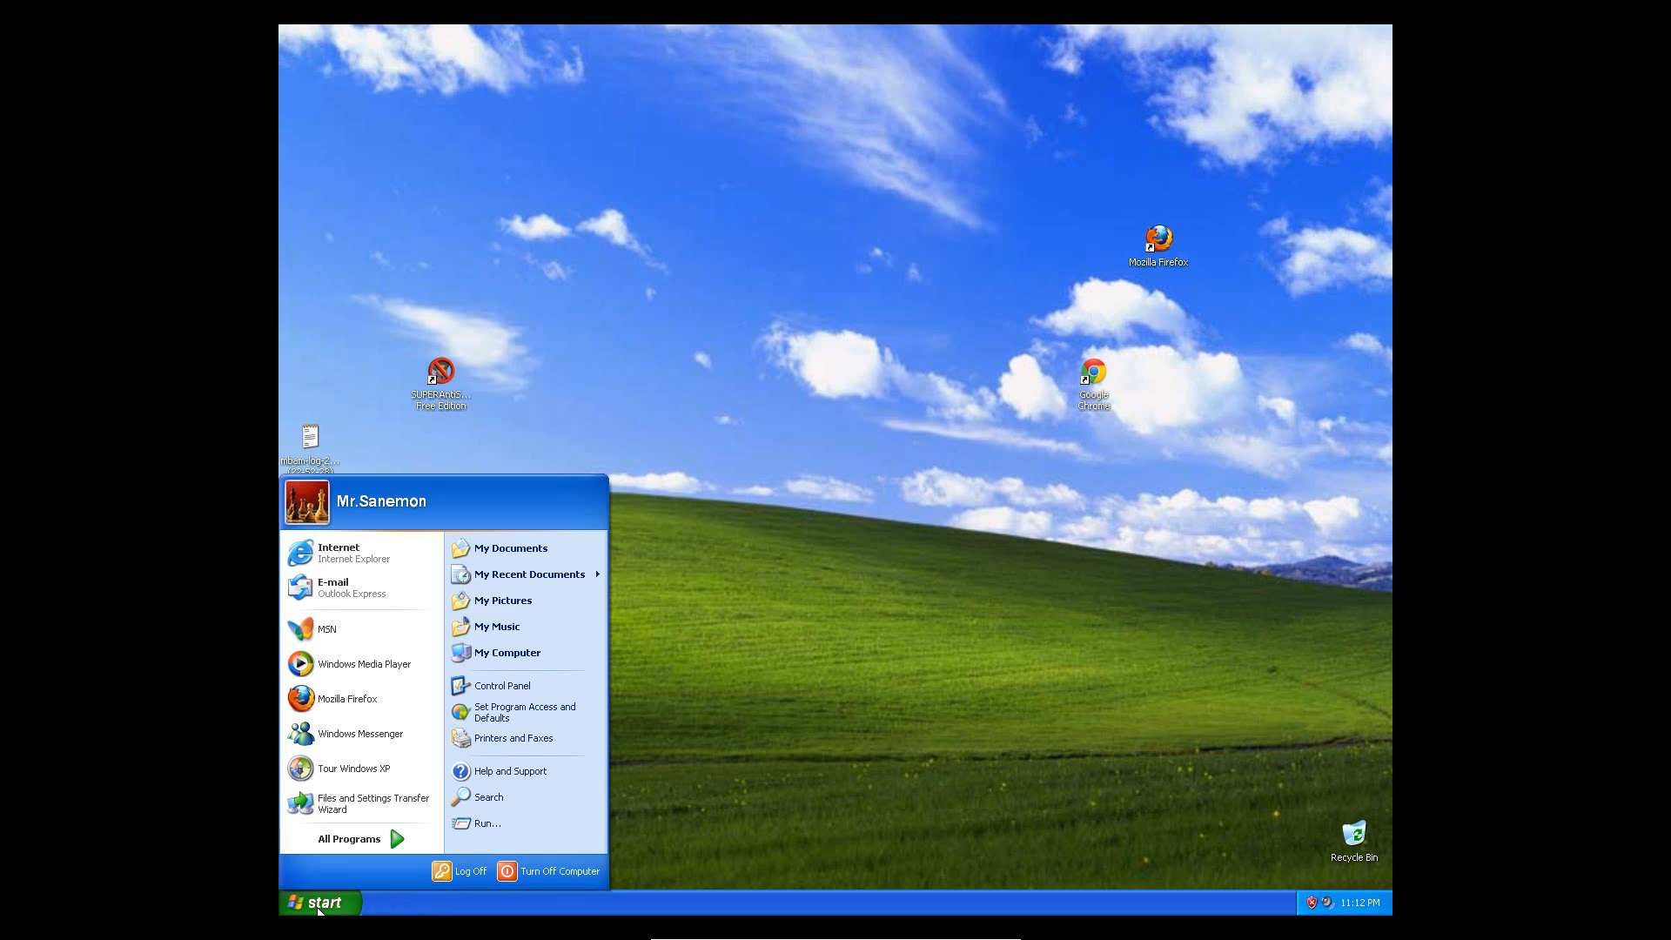
{"action": "left_click", "coordinate": [556, 679]}
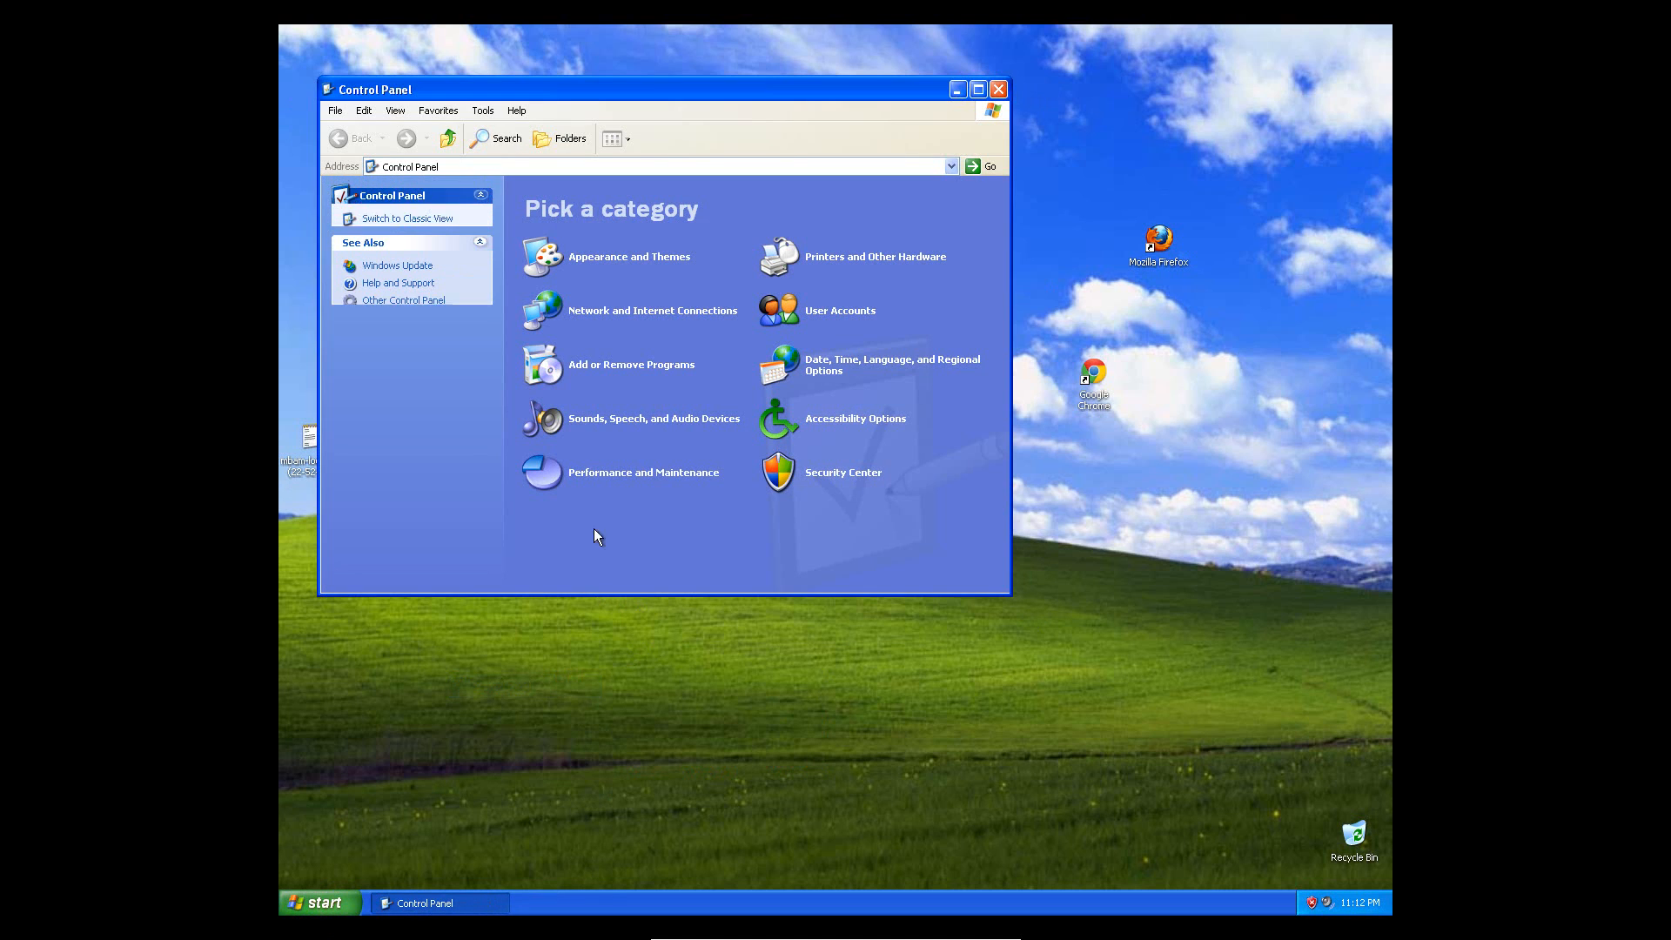
{"action": "left_click", "coordinate": [656, 367]}
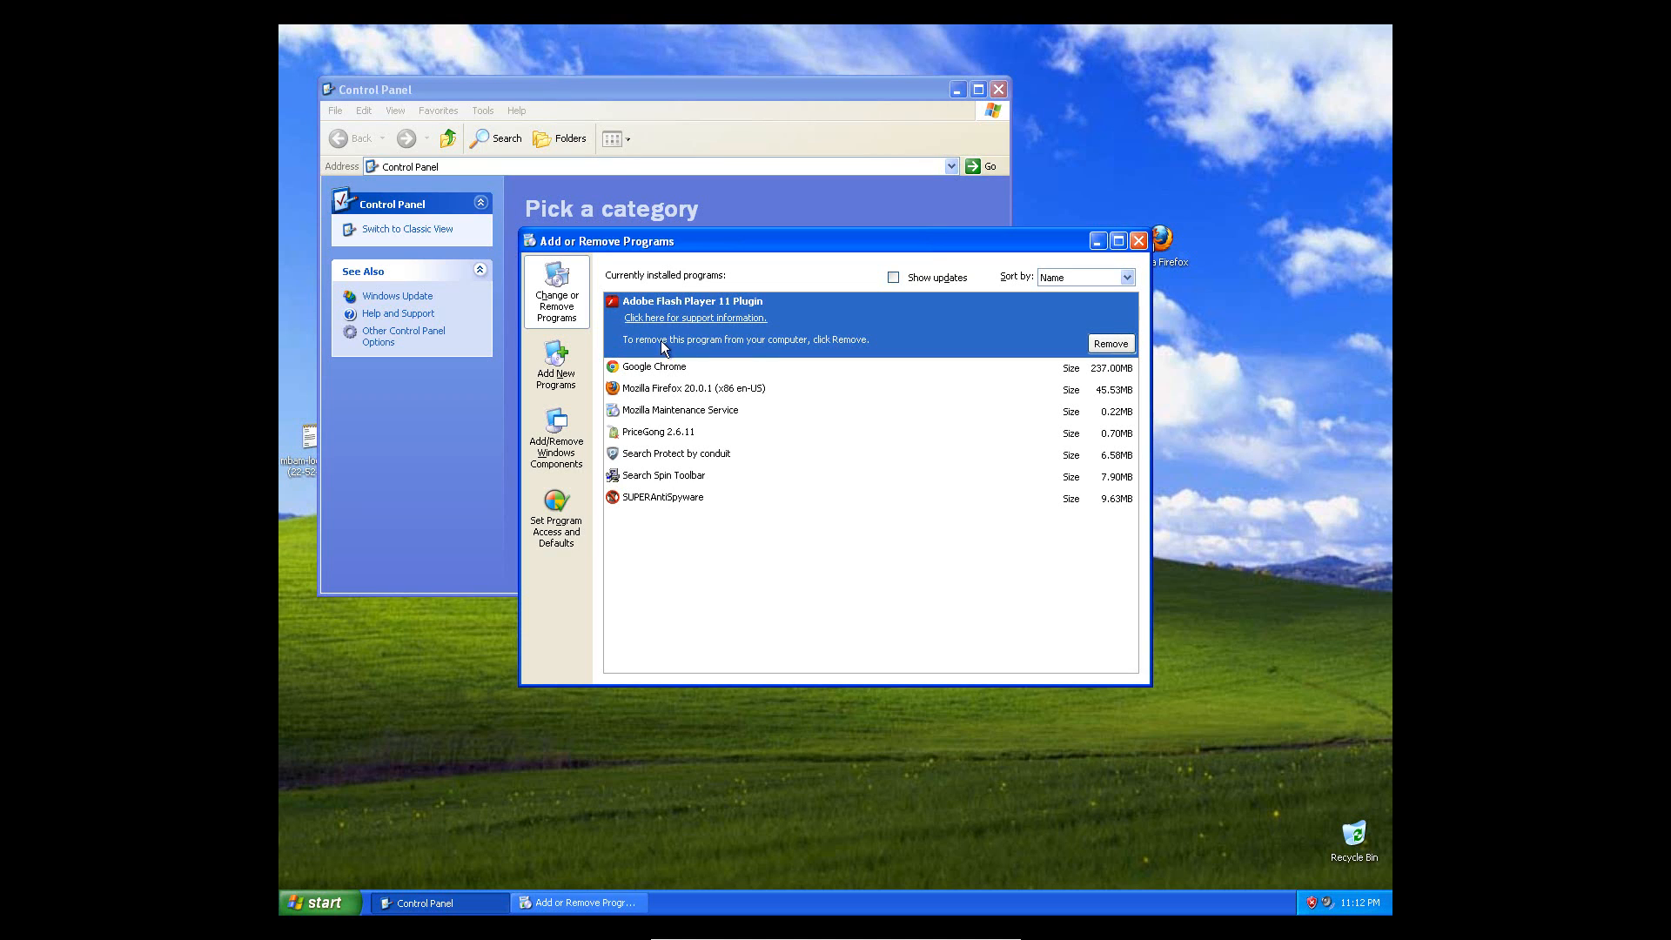
{"action": "left_click", "coordinate": [687, 498]}
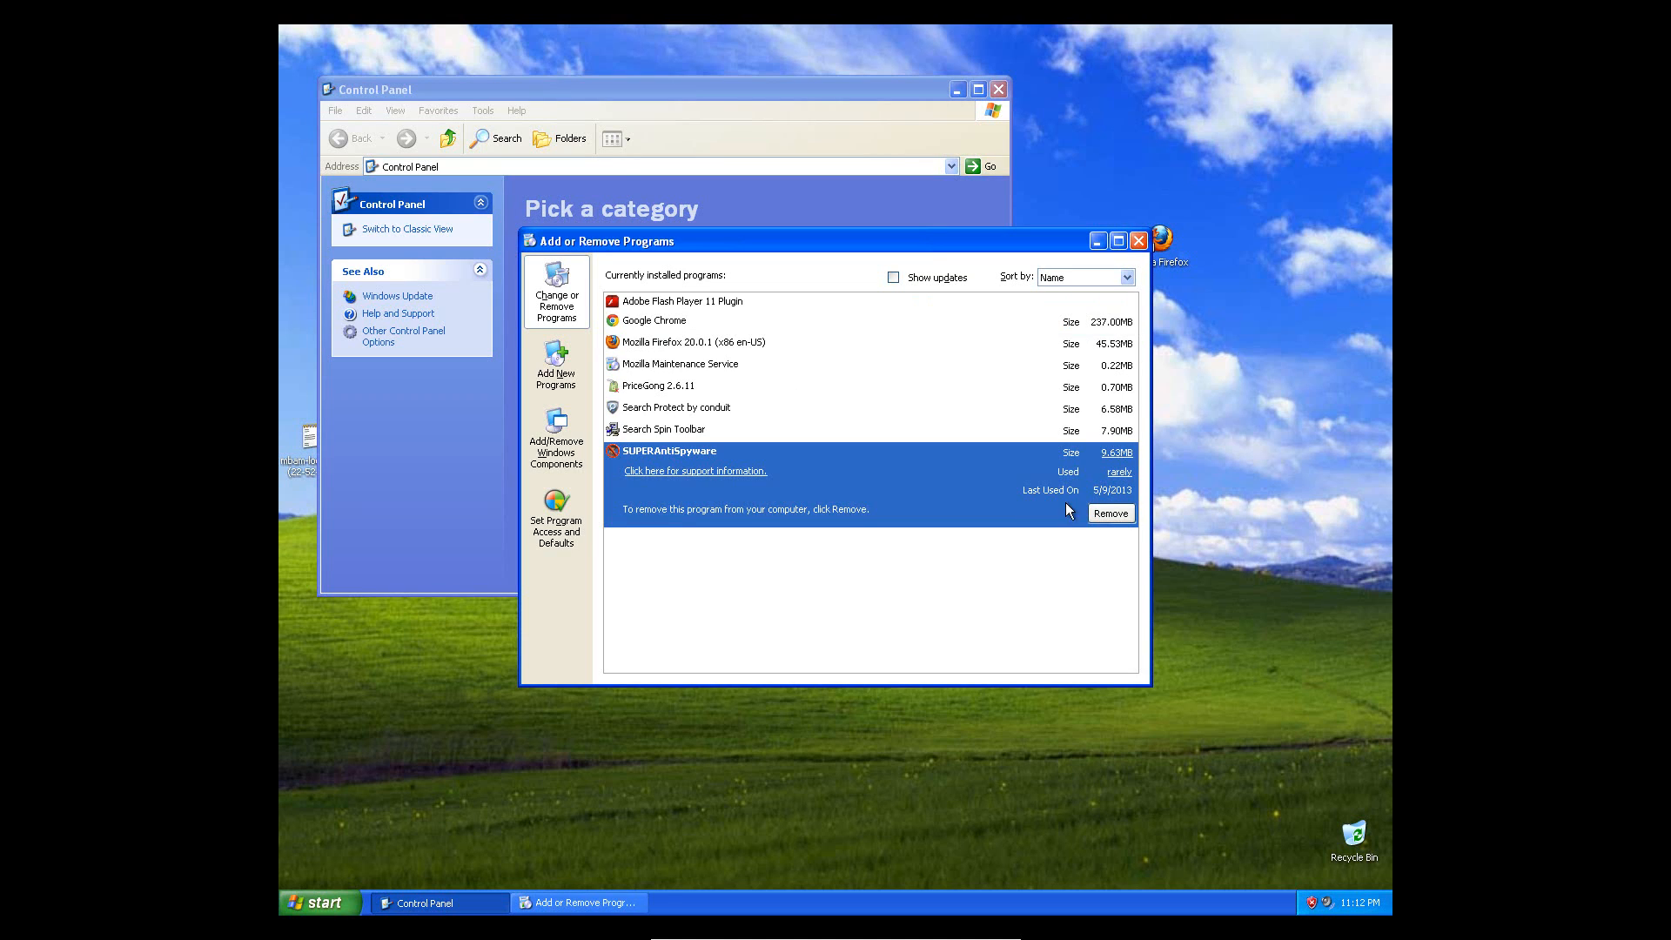
{"action": "left_click", "coordinate": [1105, 515]}
{"action": "left_click", "coordinate": [905, 507]}
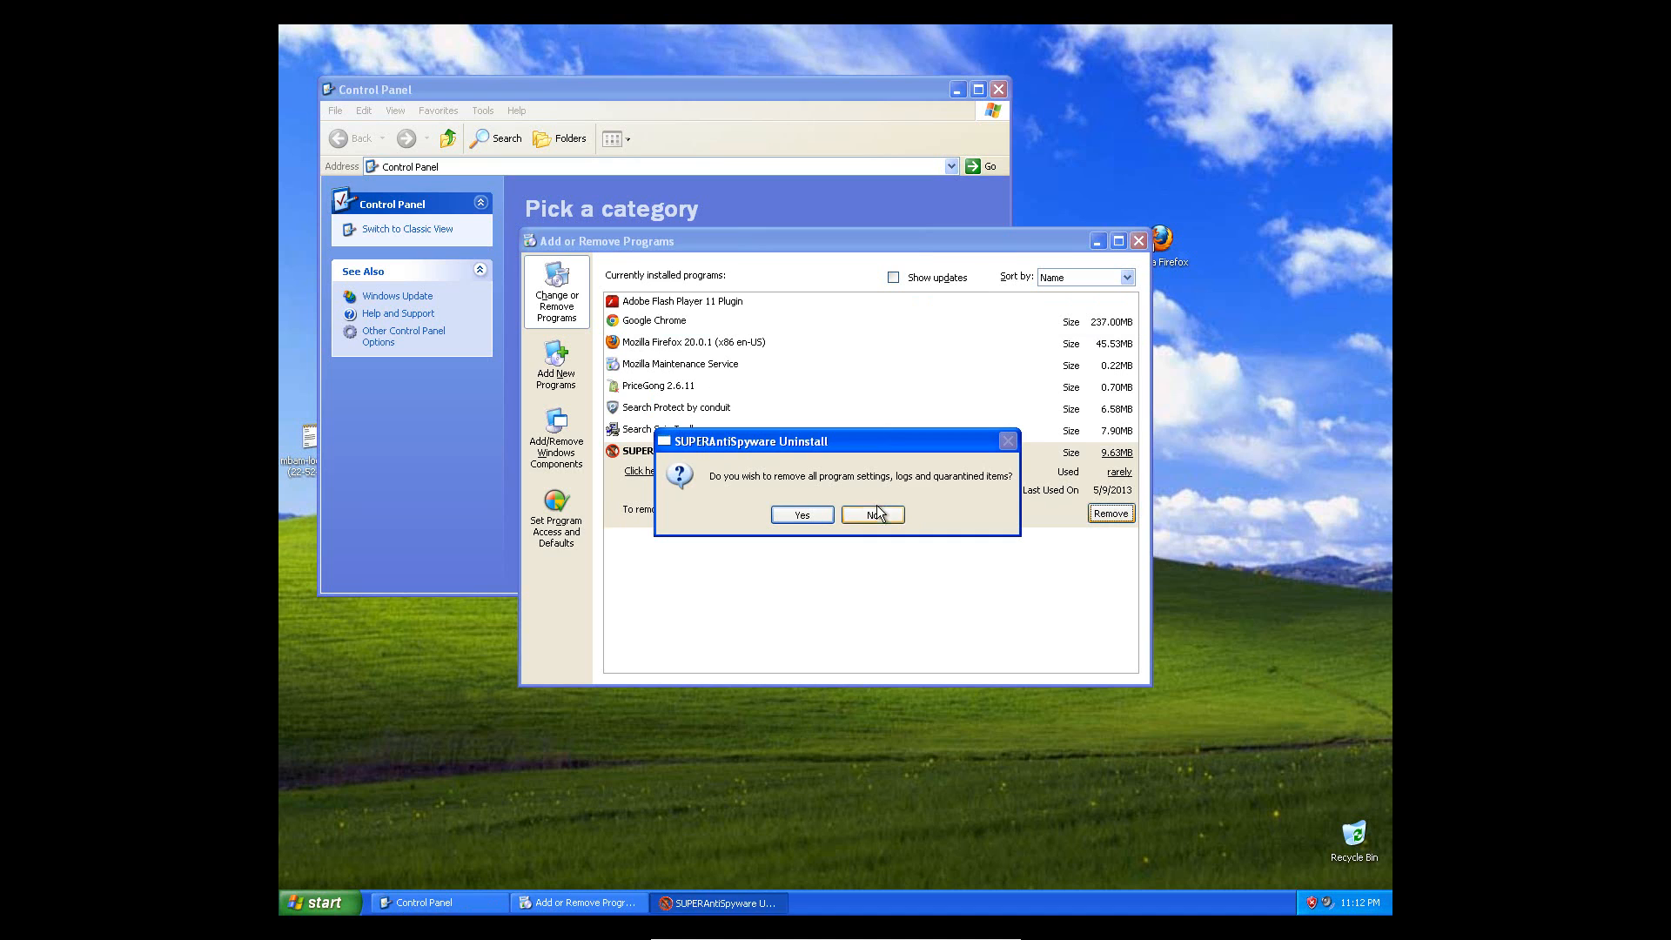
{"action": "left_click", "coordinate": [862, 514]}
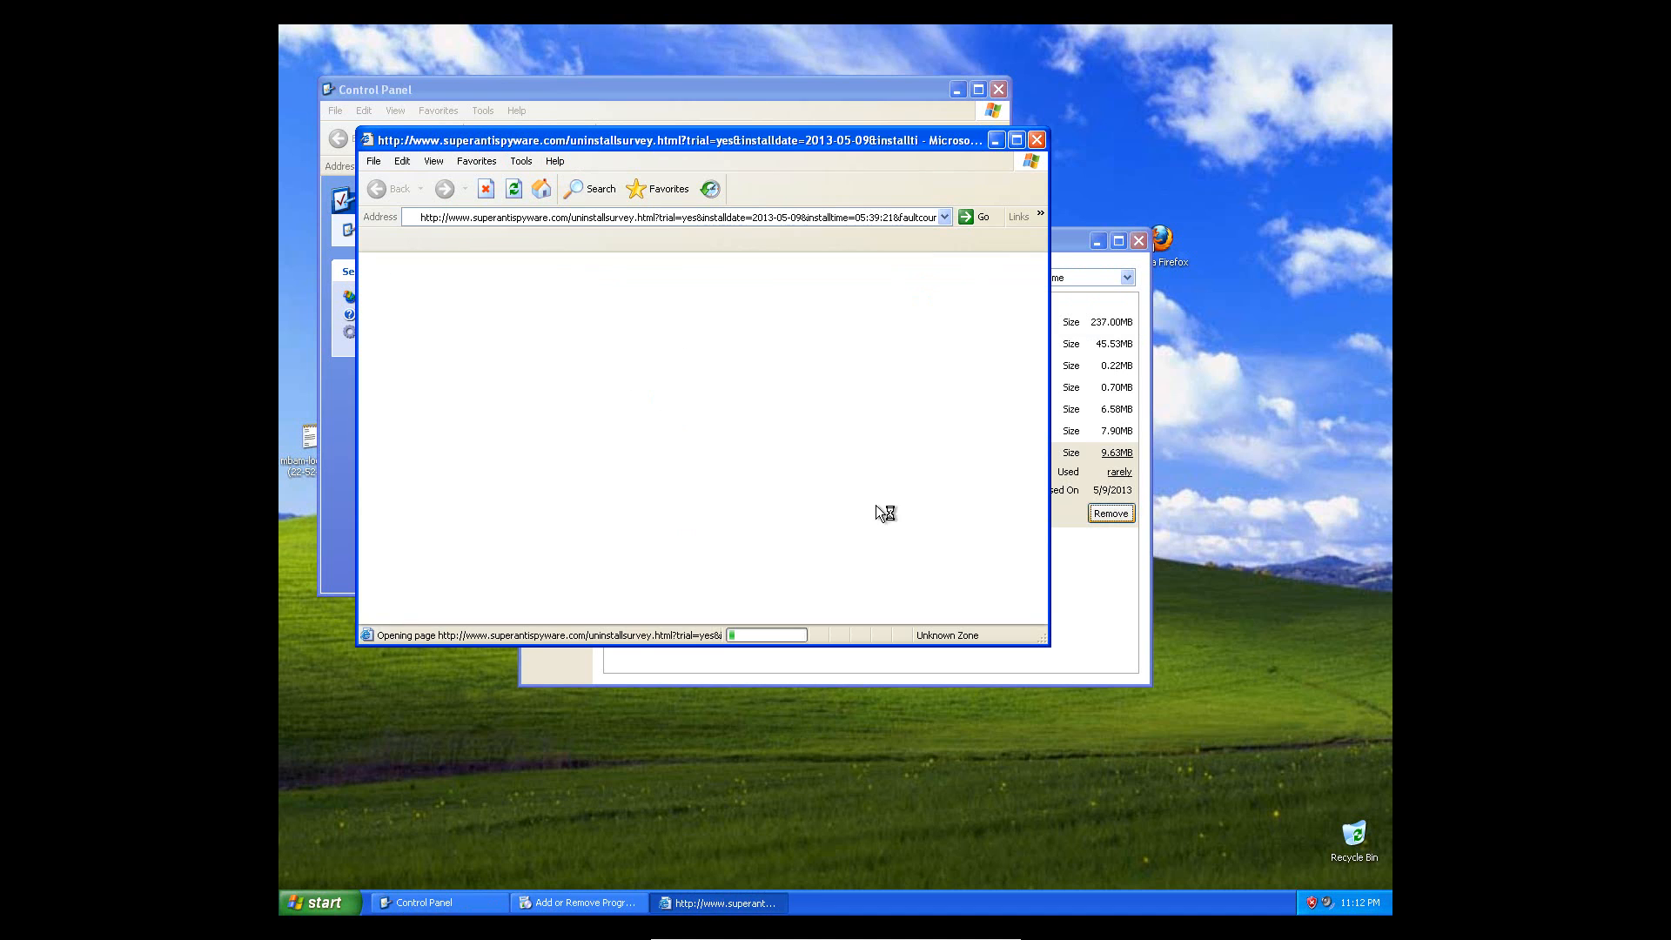
{"action": "left_click", "coordinate": [1037, 140]}
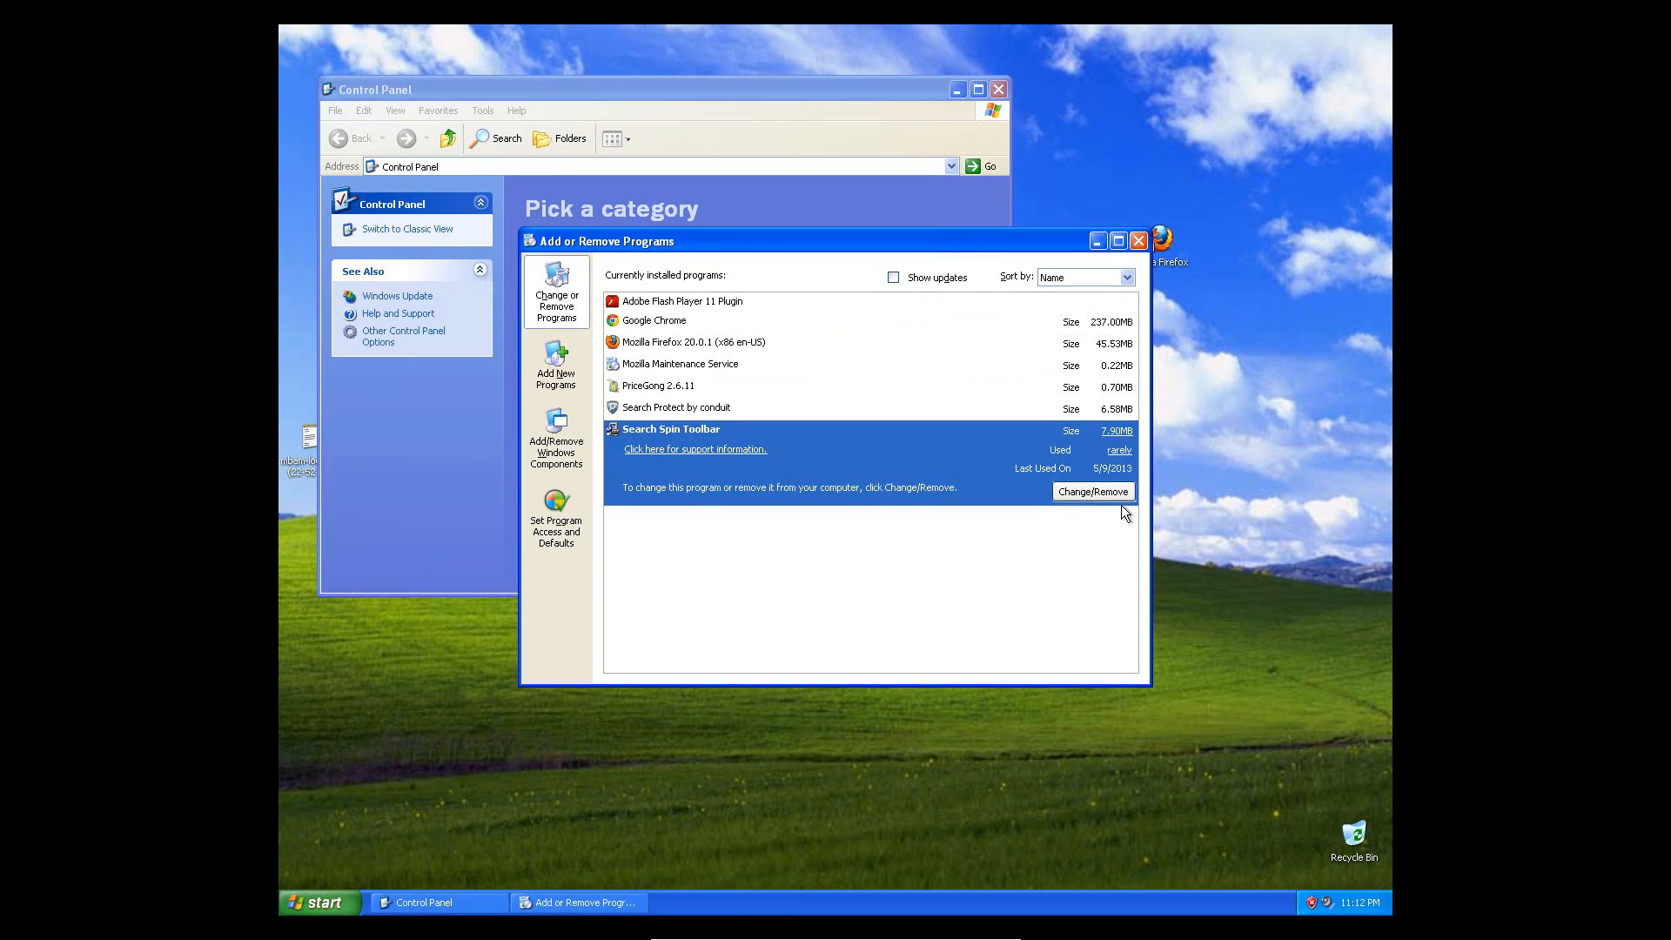
Uninstall the Search Spin Toolbar, close its web page, and remove Search Protect by conduit
{"action": "left_click", "coordinate": [1110, 492]}
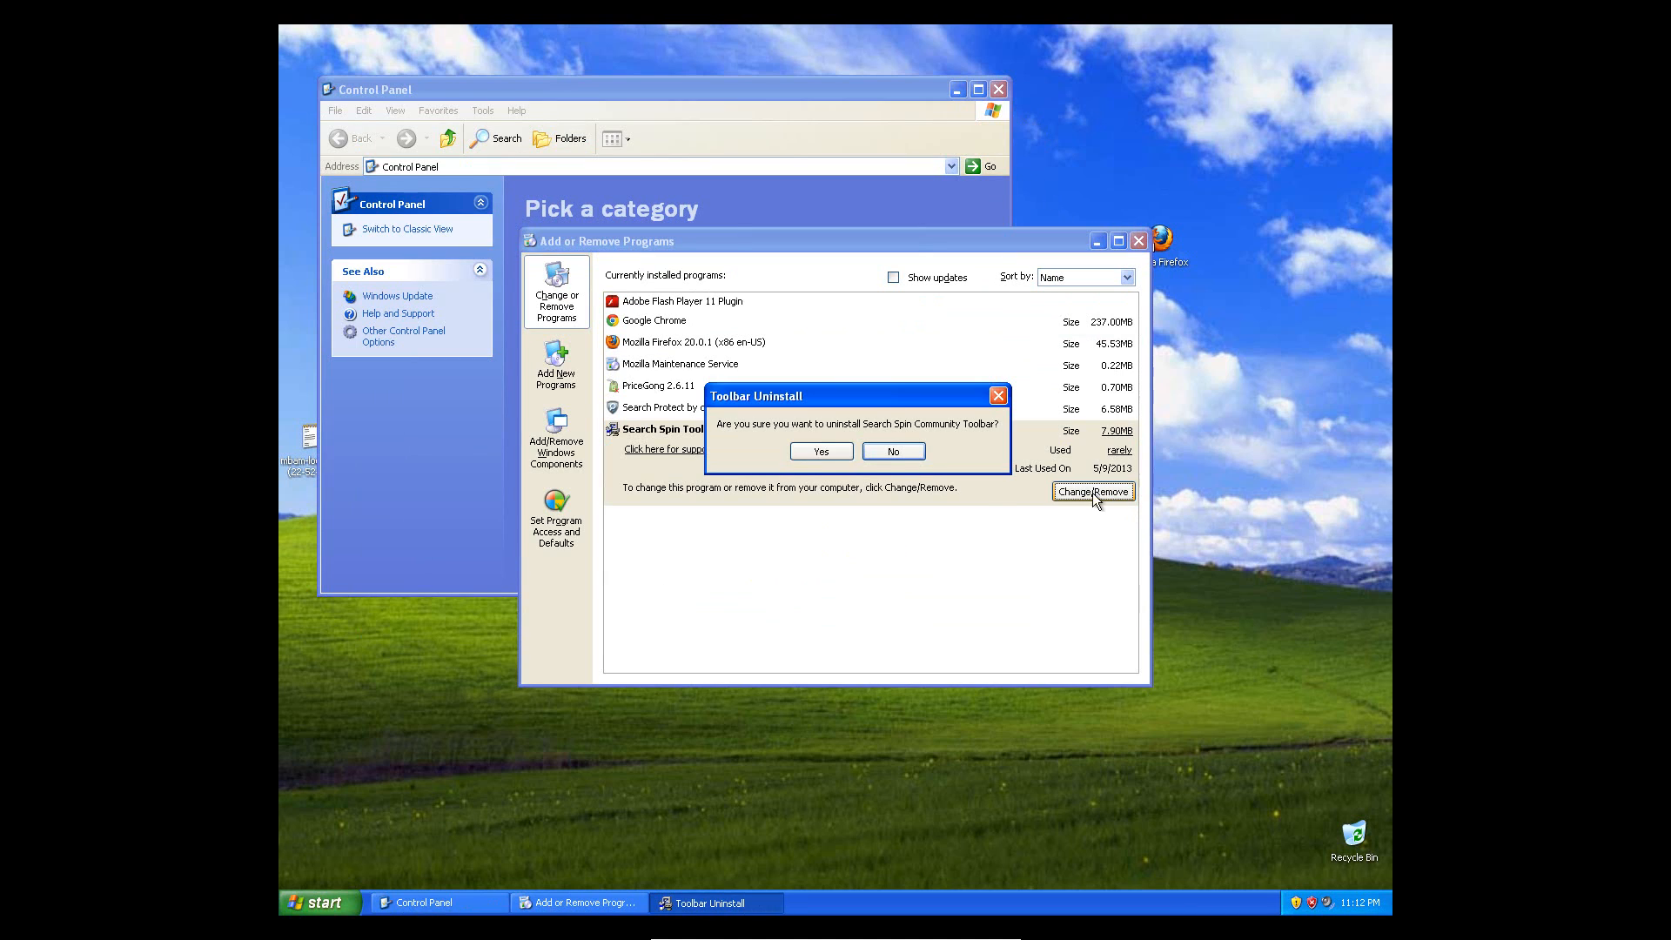
{"action": "left_click", "coordinate": [831, 452]}
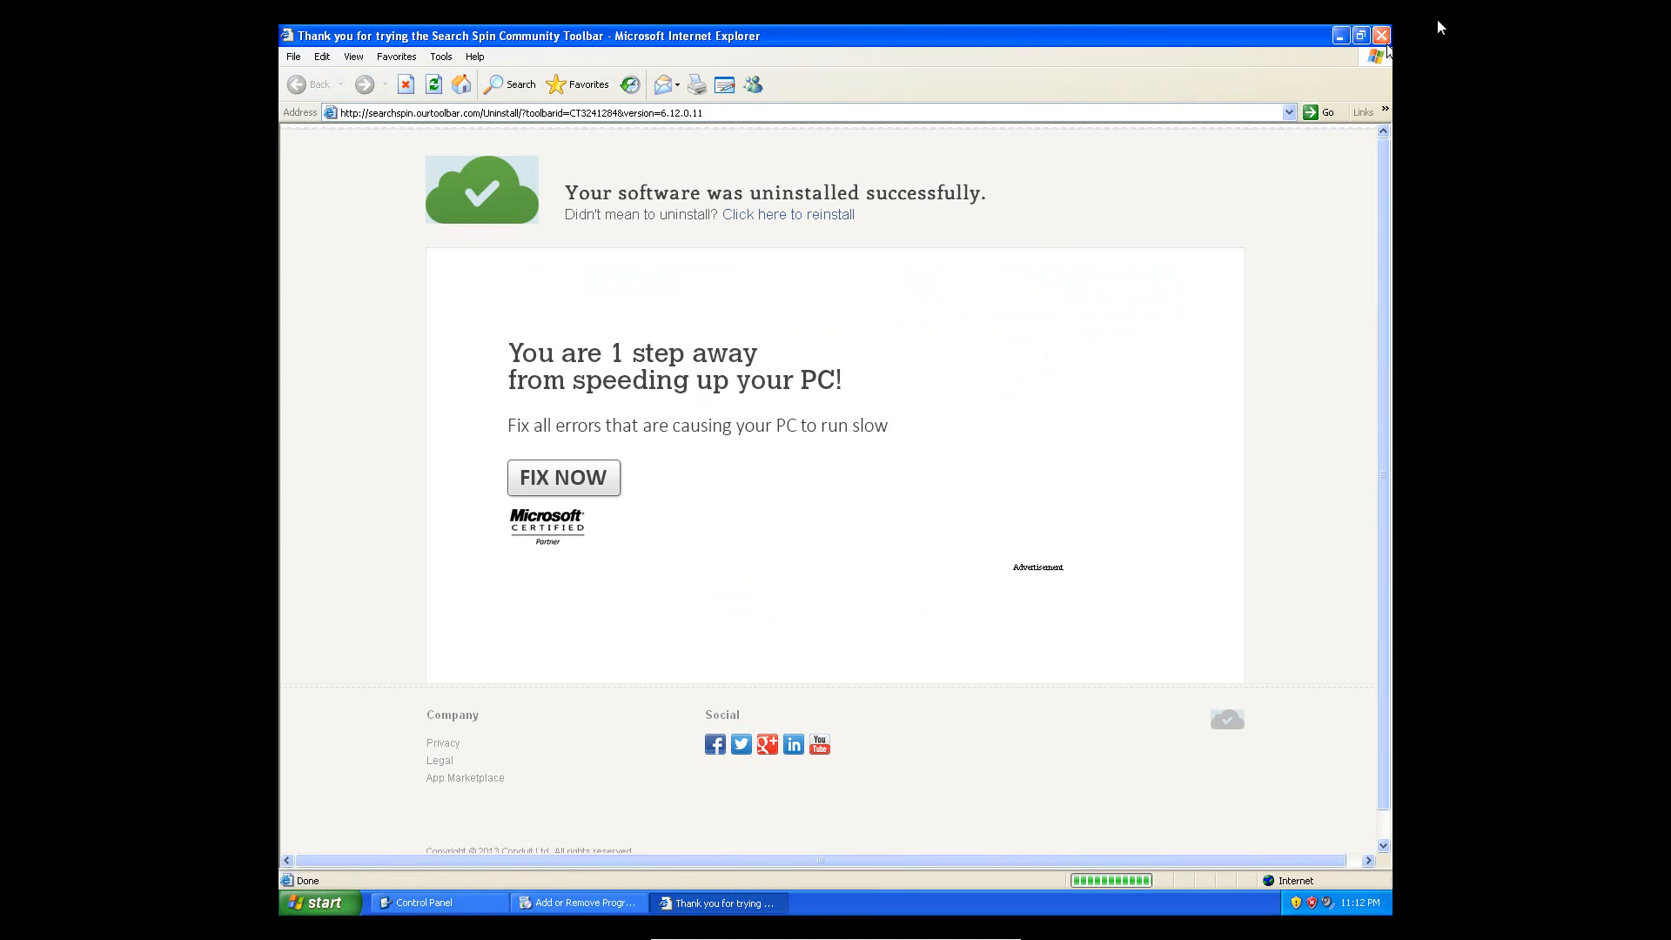
{"action": "left_click", "coordinate": [1383, 38]}
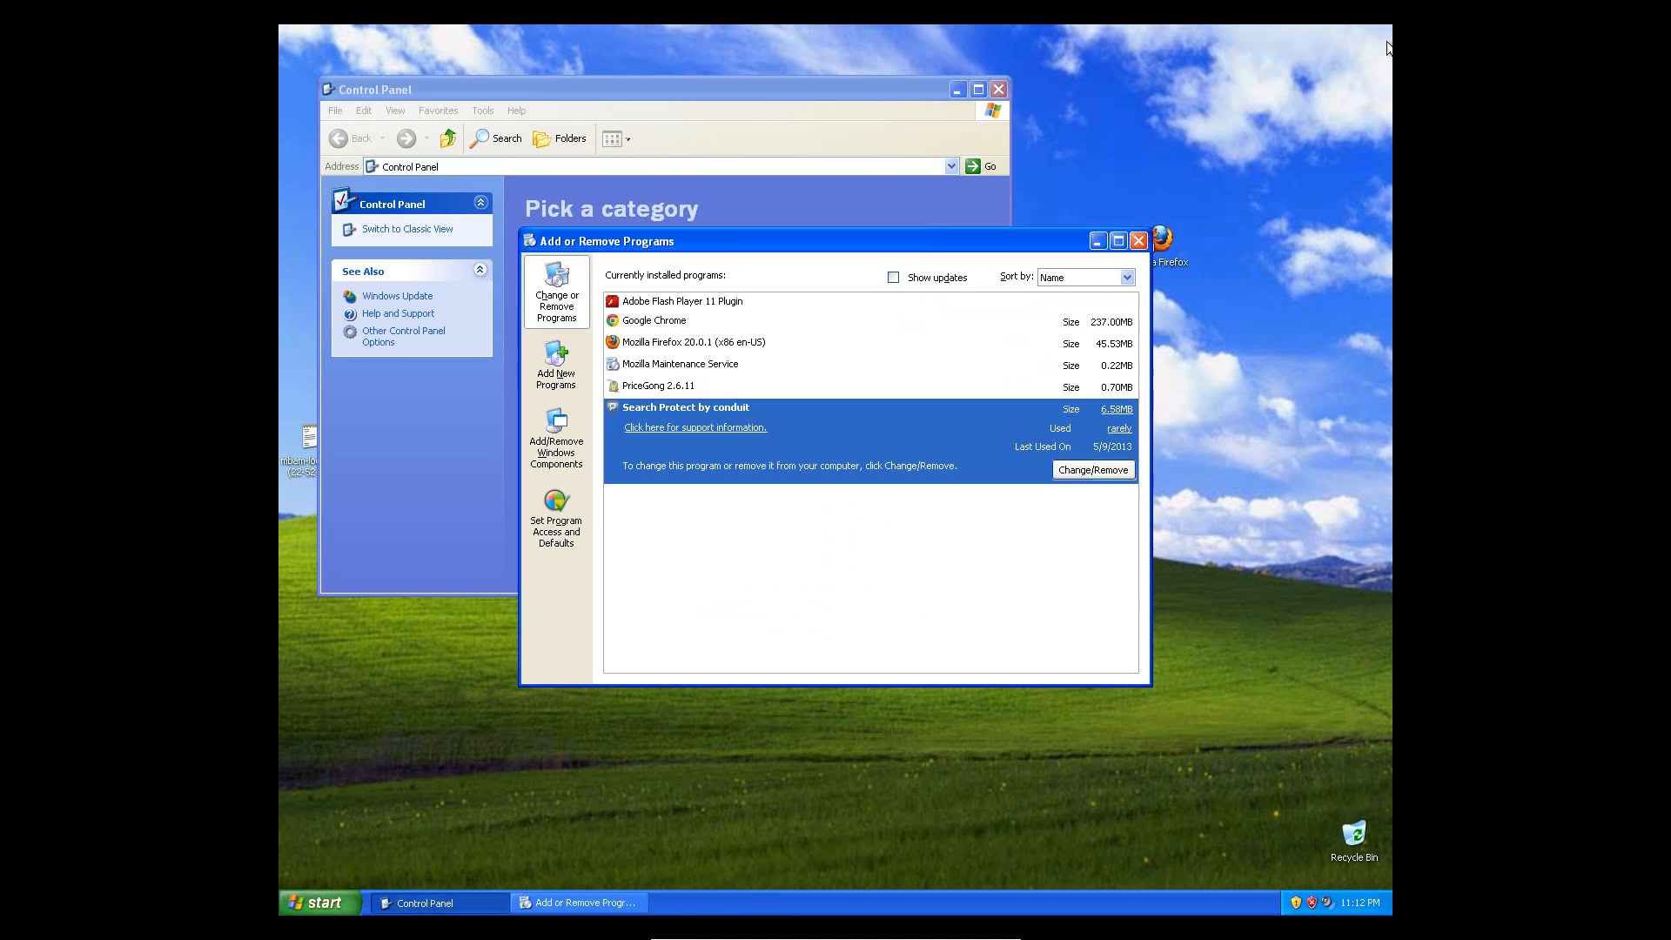
{"action": "left_click", "coordinate": [1107, 471]}
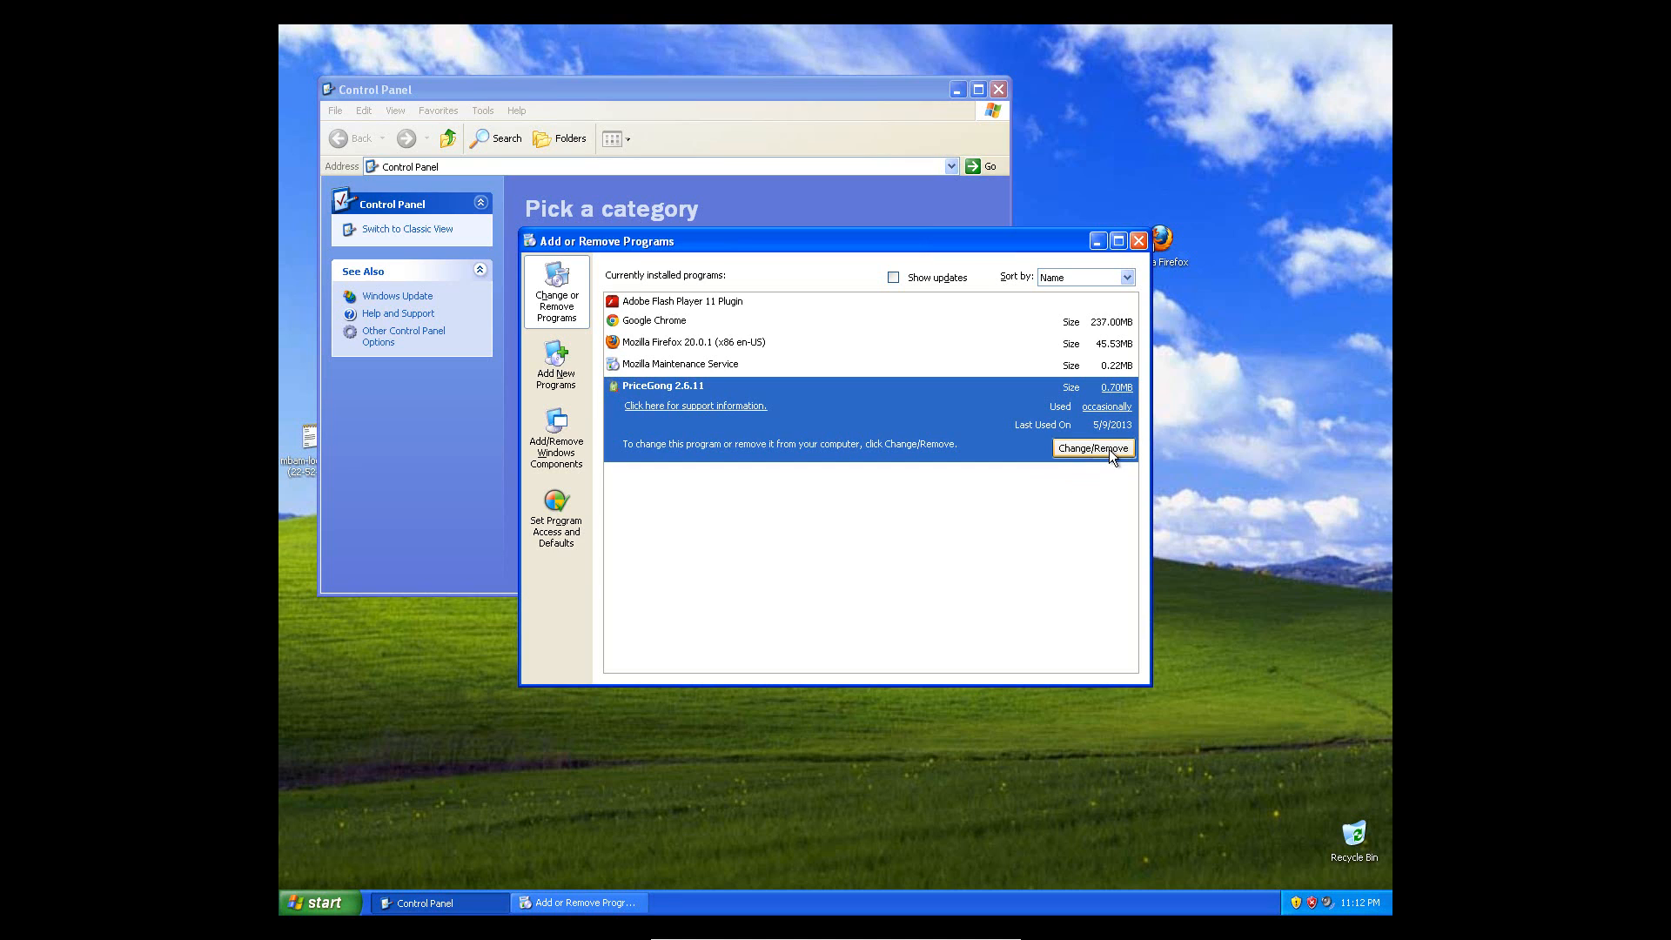
Uninstall PriceGong 2.6.11, then close its web page and Add or Remove Programs
{"action": "left_click", "coordinate": [1109, 449]}
{"action": "left_click", "coordinate": [812, 514]}
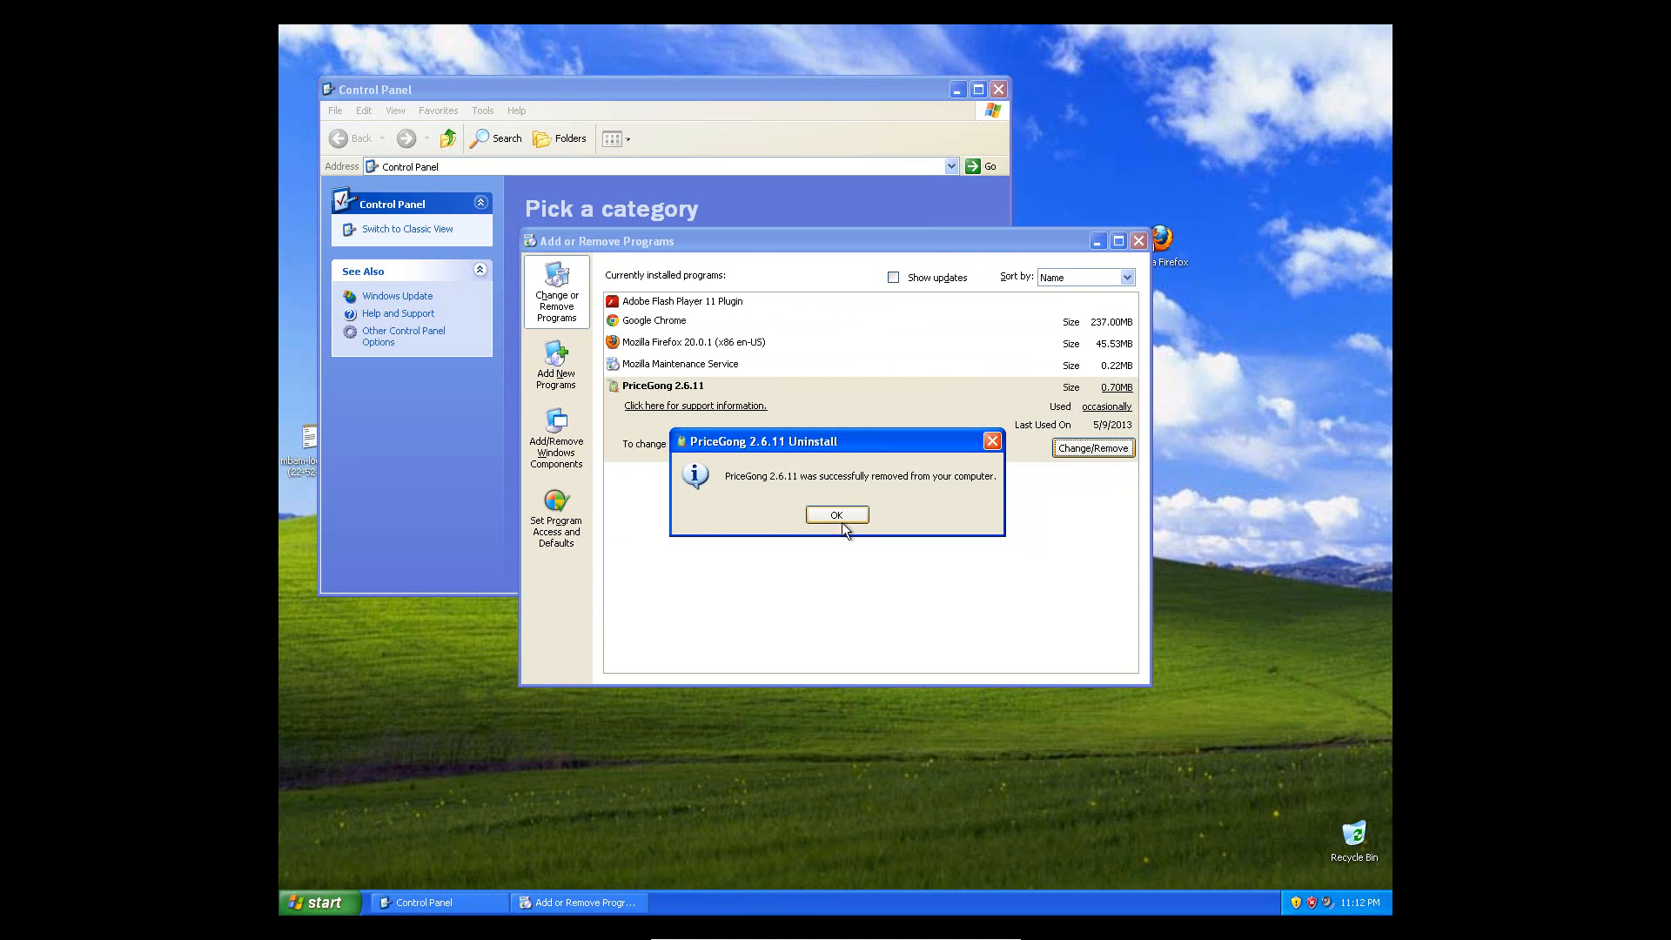
{"action": "left_click", "coordinate": [848, 515]}
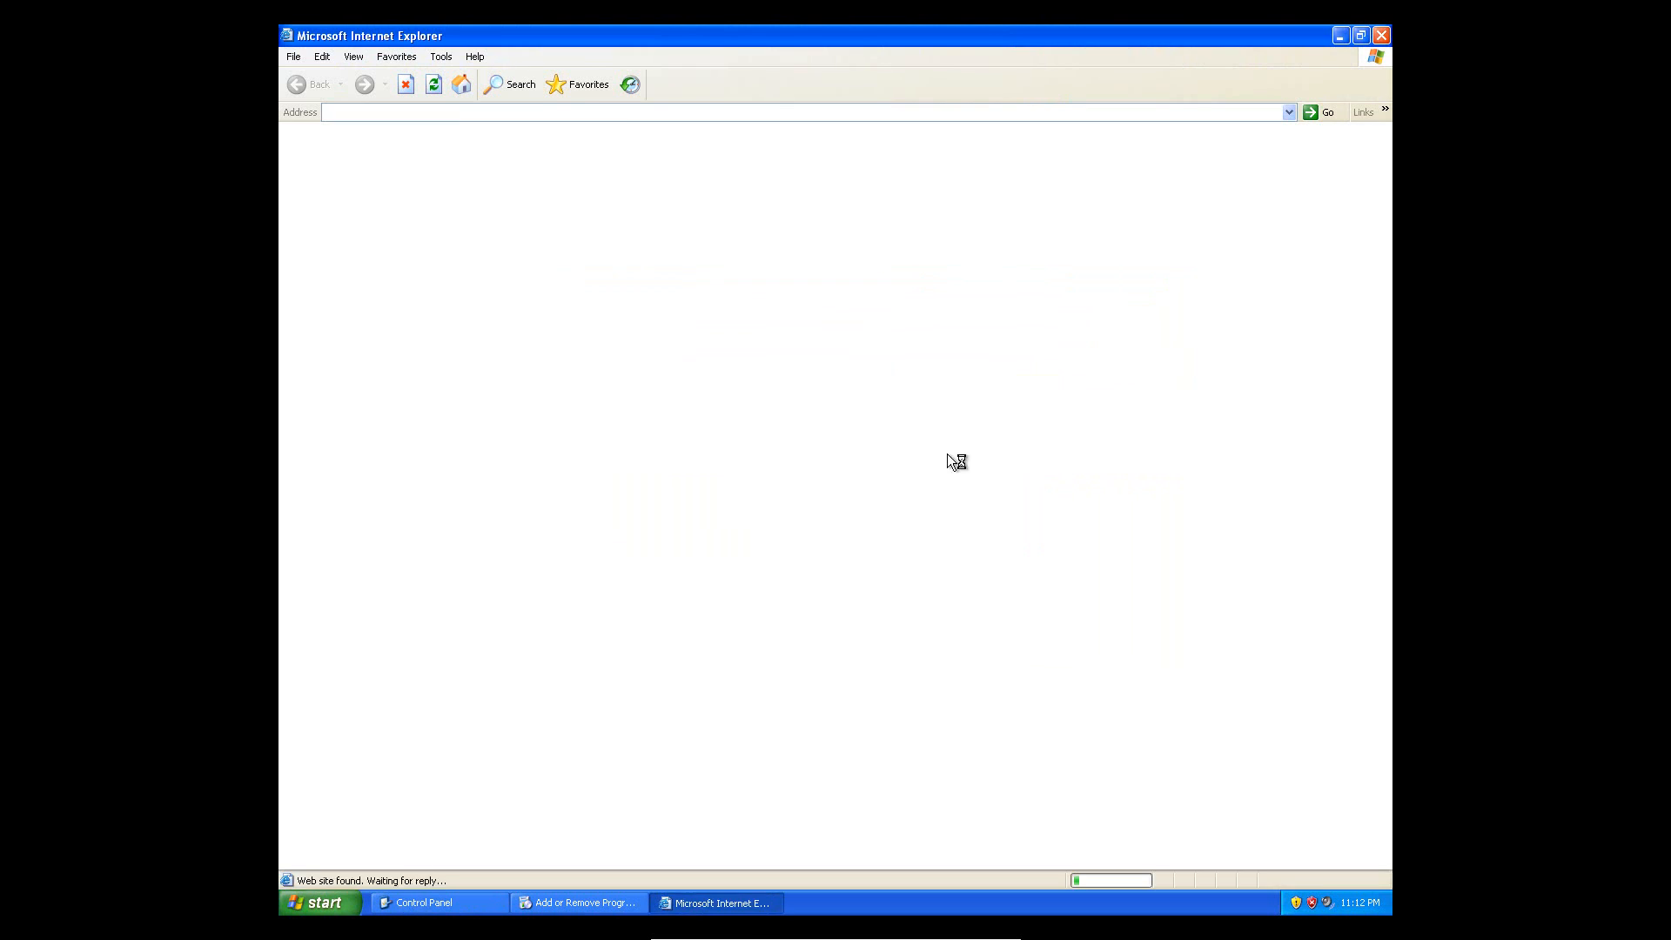
{"action": "left_click", "coordinate": [1381, 36]}
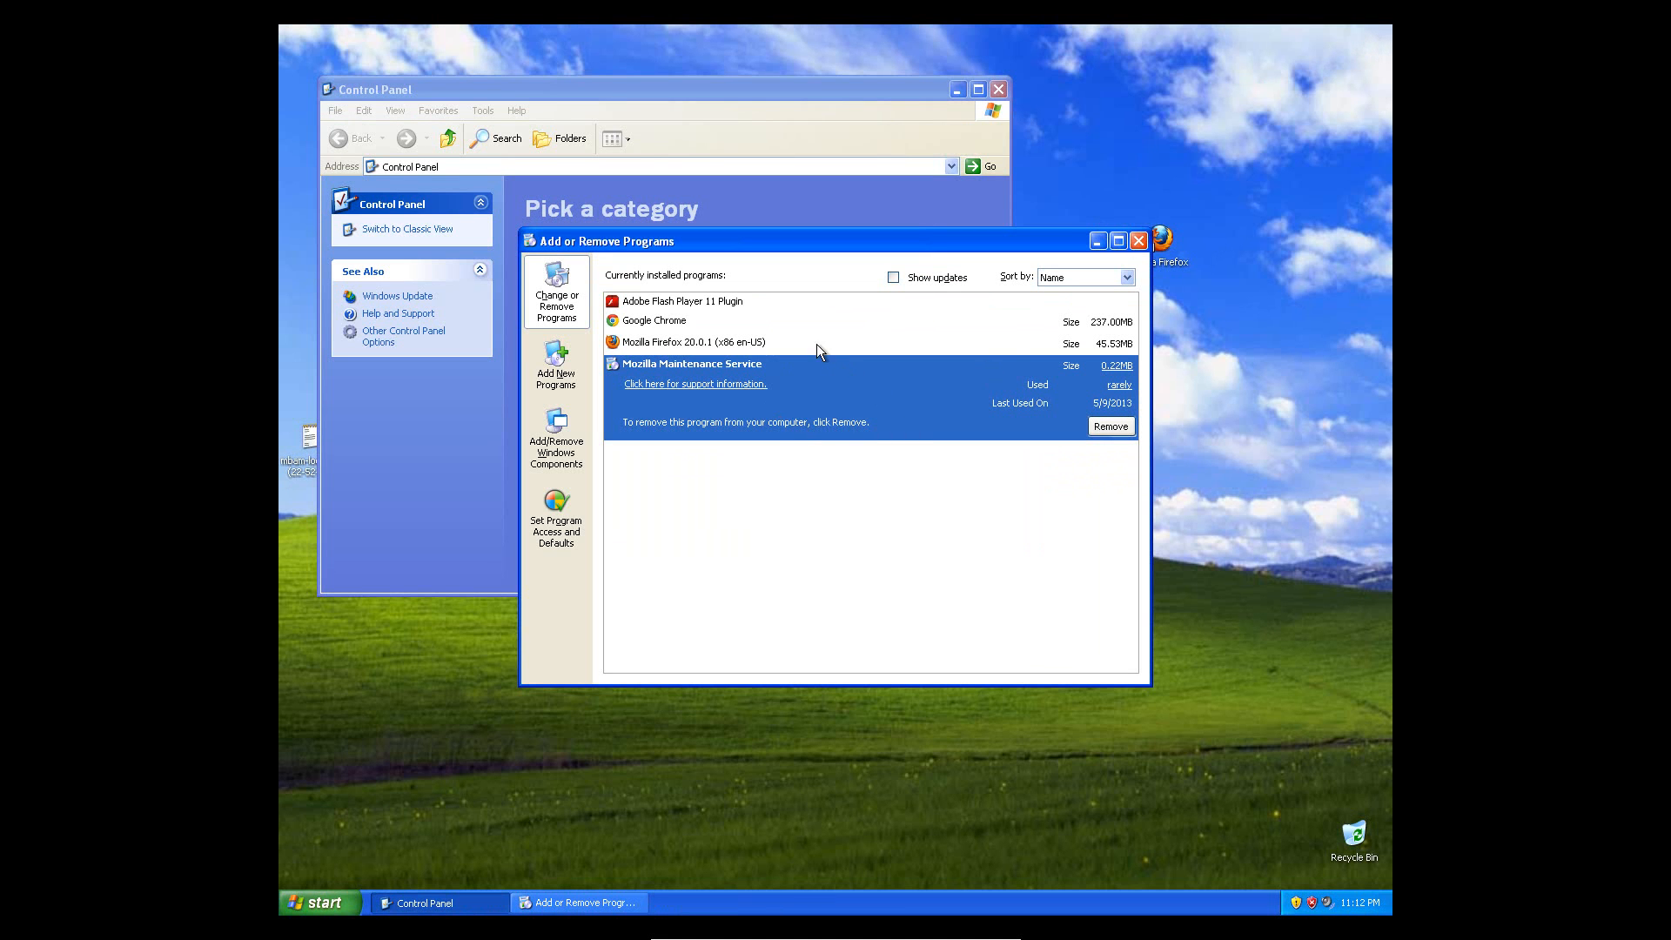
{"action": "left_click", "coordinate": [900, 324]}
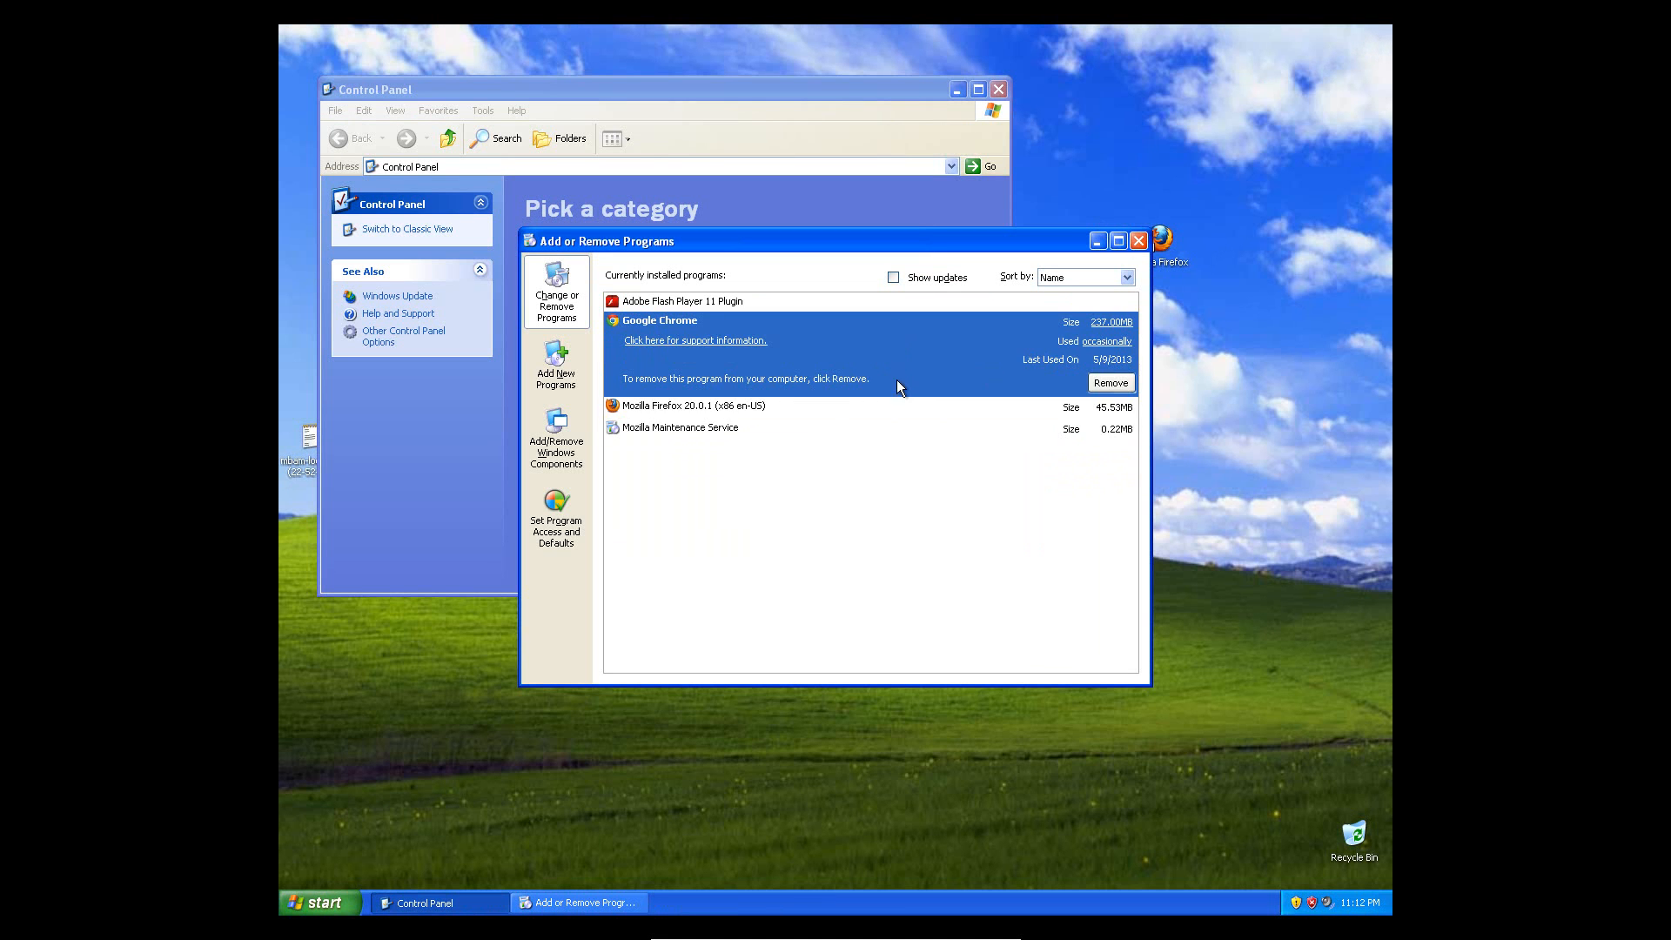
{"action": "left_click", "coordinate": [729, 427]}
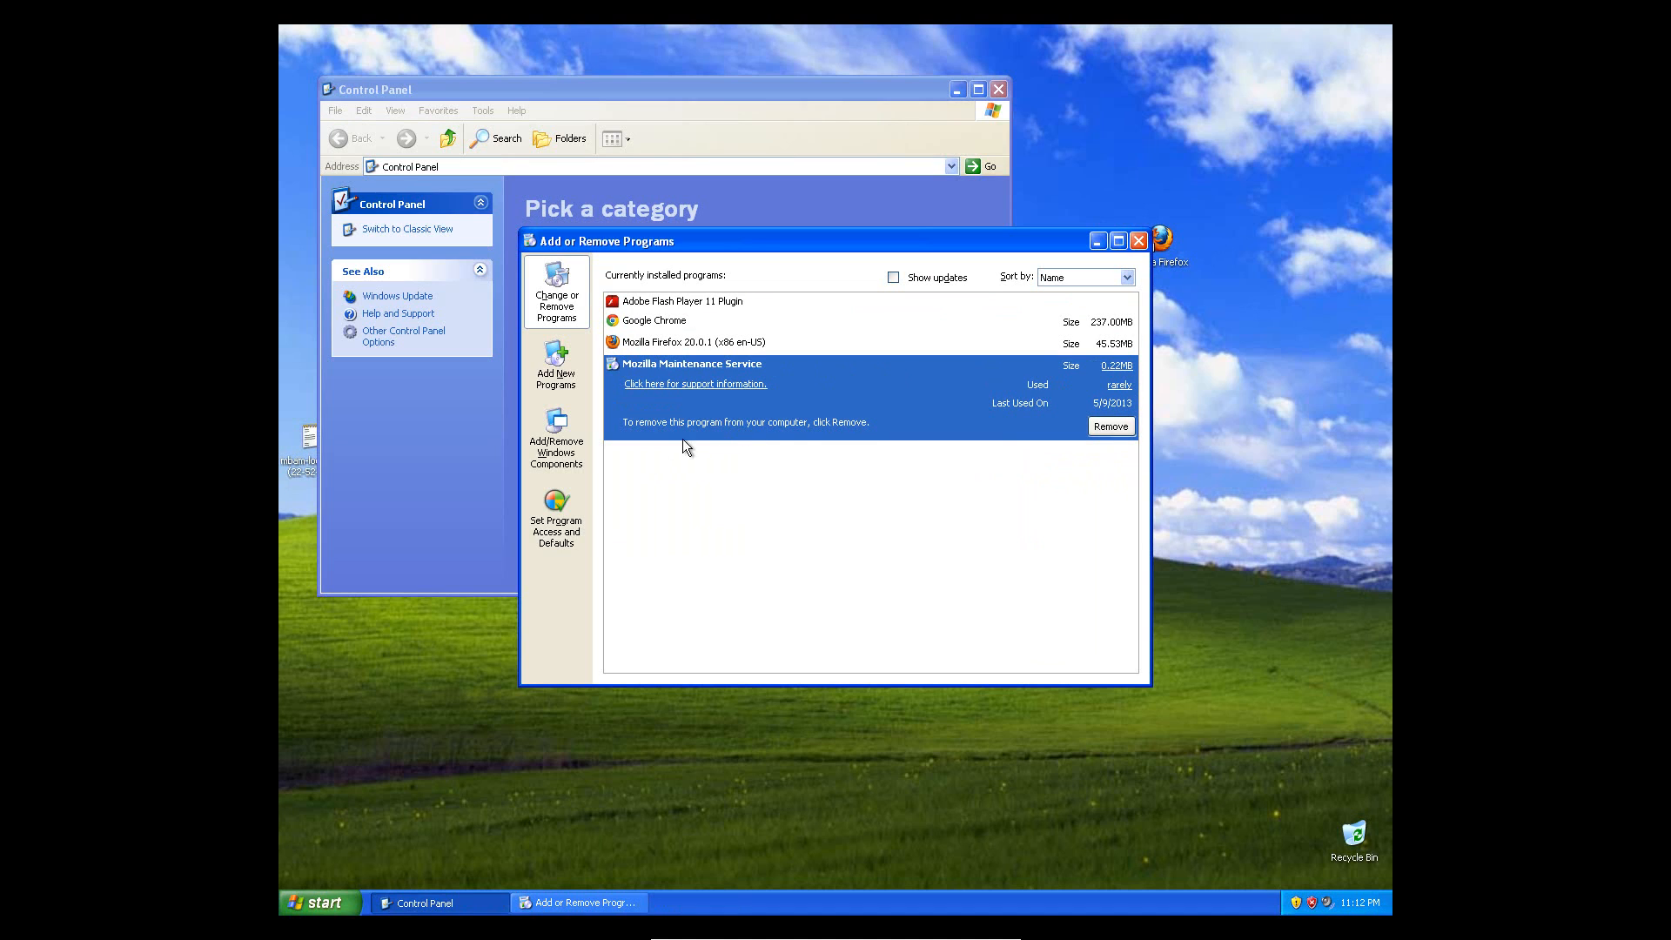
{"action": "left_click", "coordinate": [1138, 241]}
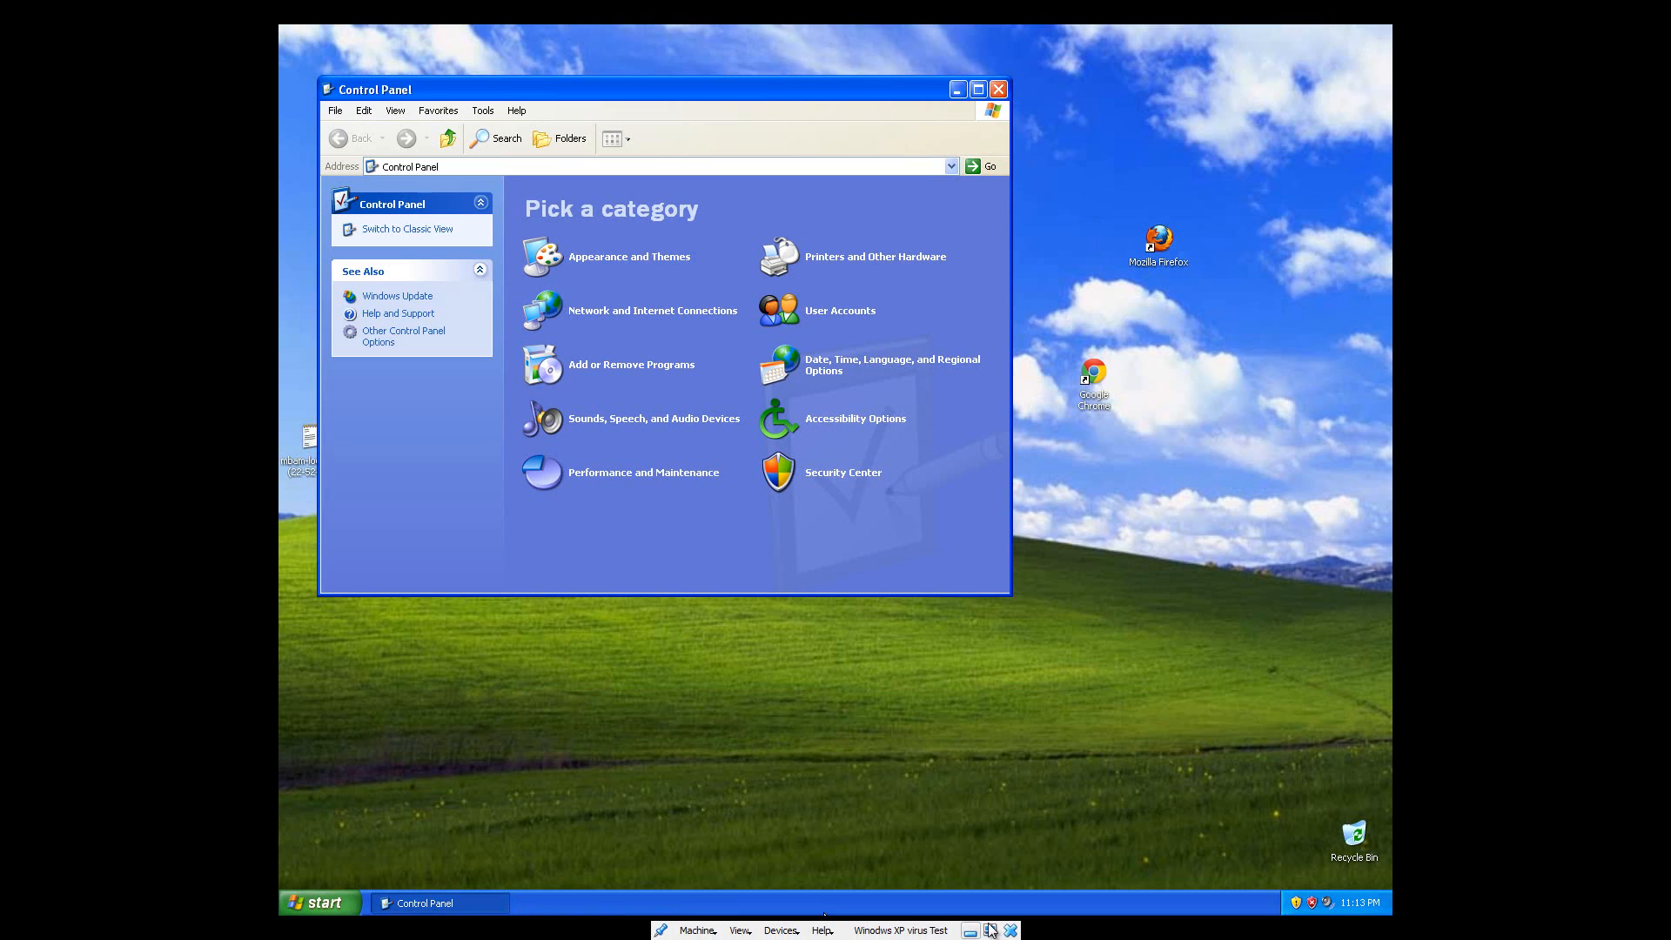
Switch to the Paint checklist and brush in yellow underlines below "Checklist" and "Checked system stability" and a check mark beside "Removed all traces"
{"action": "left_click", "coordinate": [991, 930]}
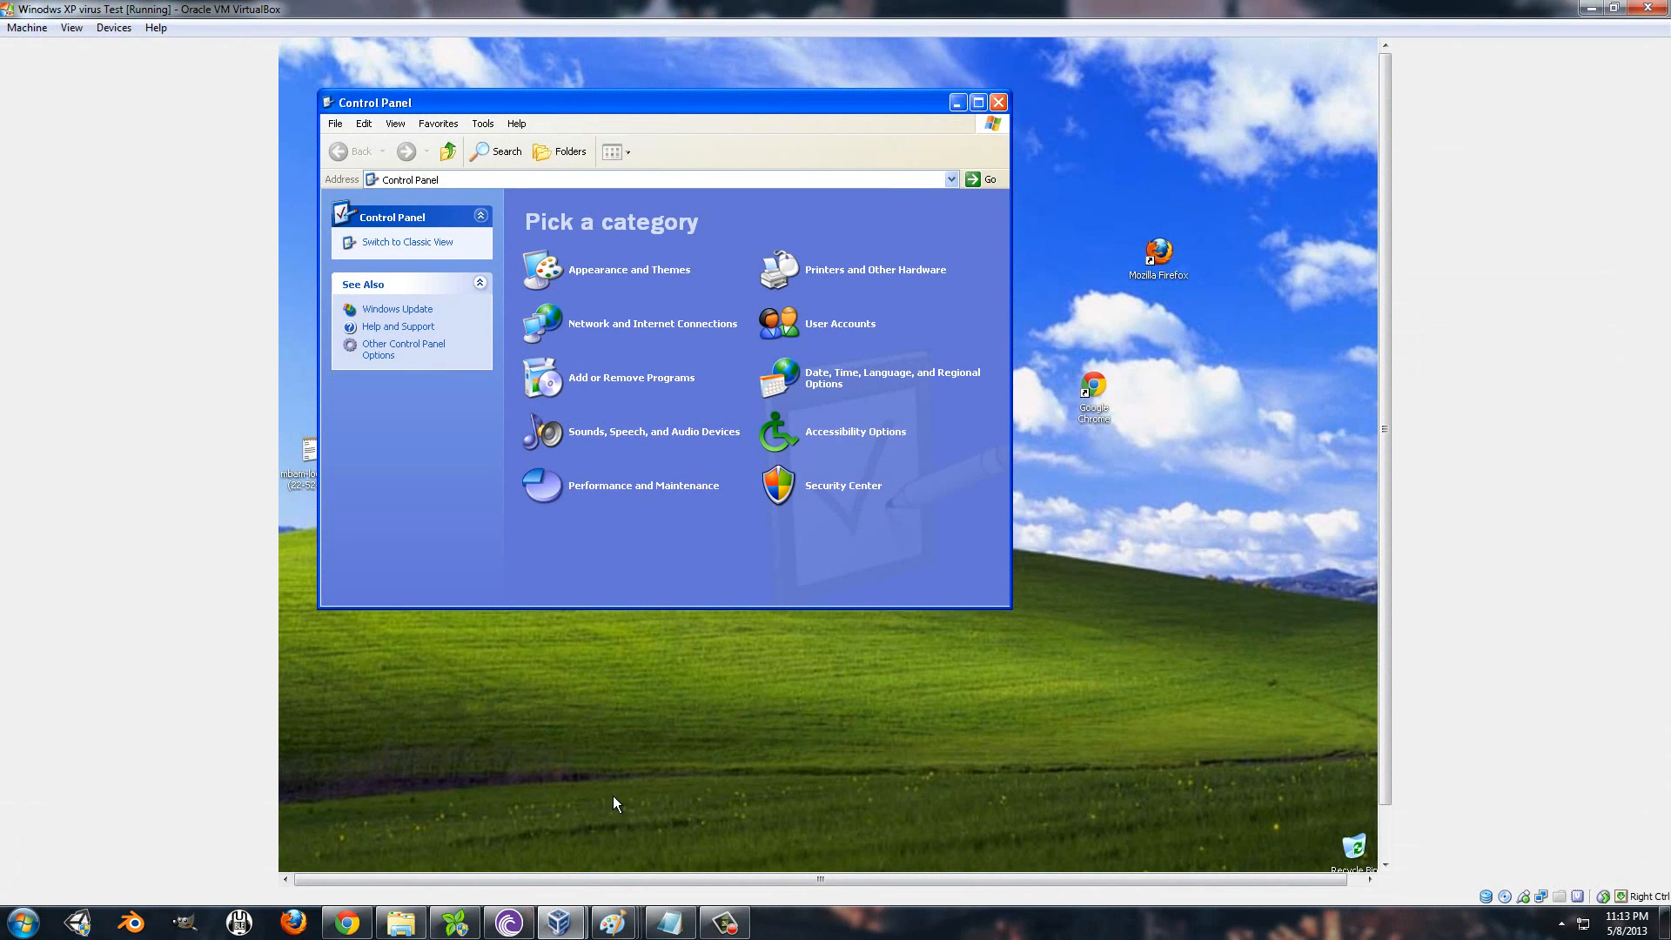
{"action": "mouse_move", "coordinate": [613, 921]}
{"action": "left_click", "coordinate": [831, 826]}
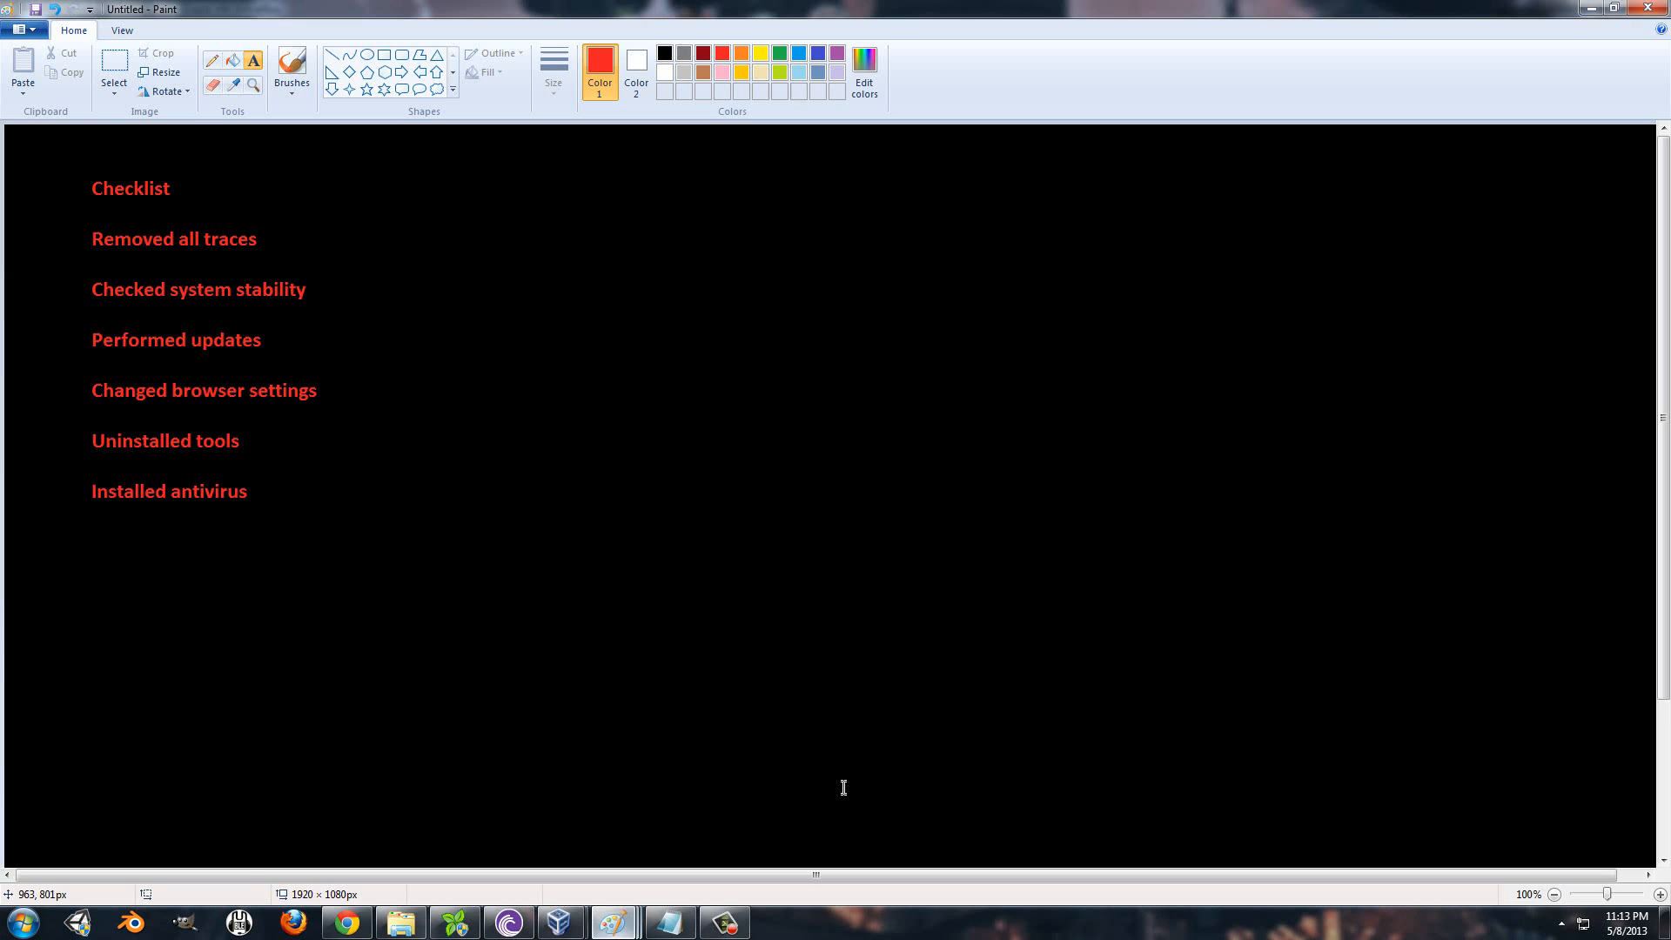
{"action": "left_click", "coordinate": [291, 66]}
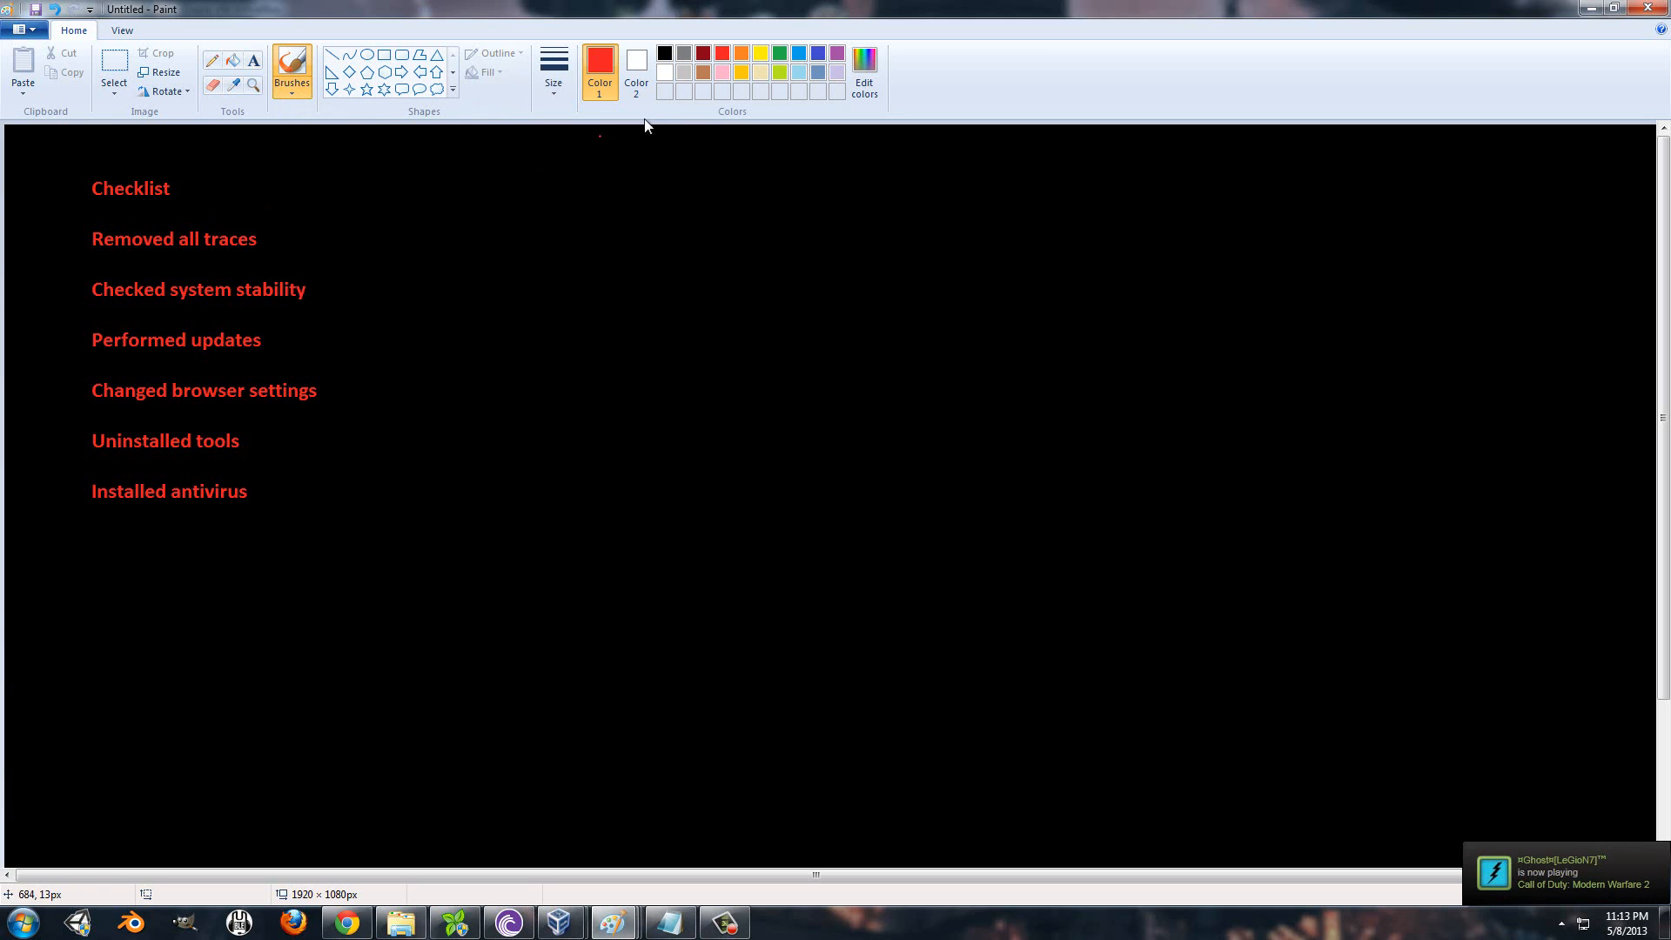
{"action": "left_click", "coordinate": [760, 54]}
{"action": "left_click_drag", "start_coordinate": [96, 199], "coordinate": [173, 198]}
{"action": "left_click_drag", "start_coordinate": [263, 233], "coordinate": [315, 213]}
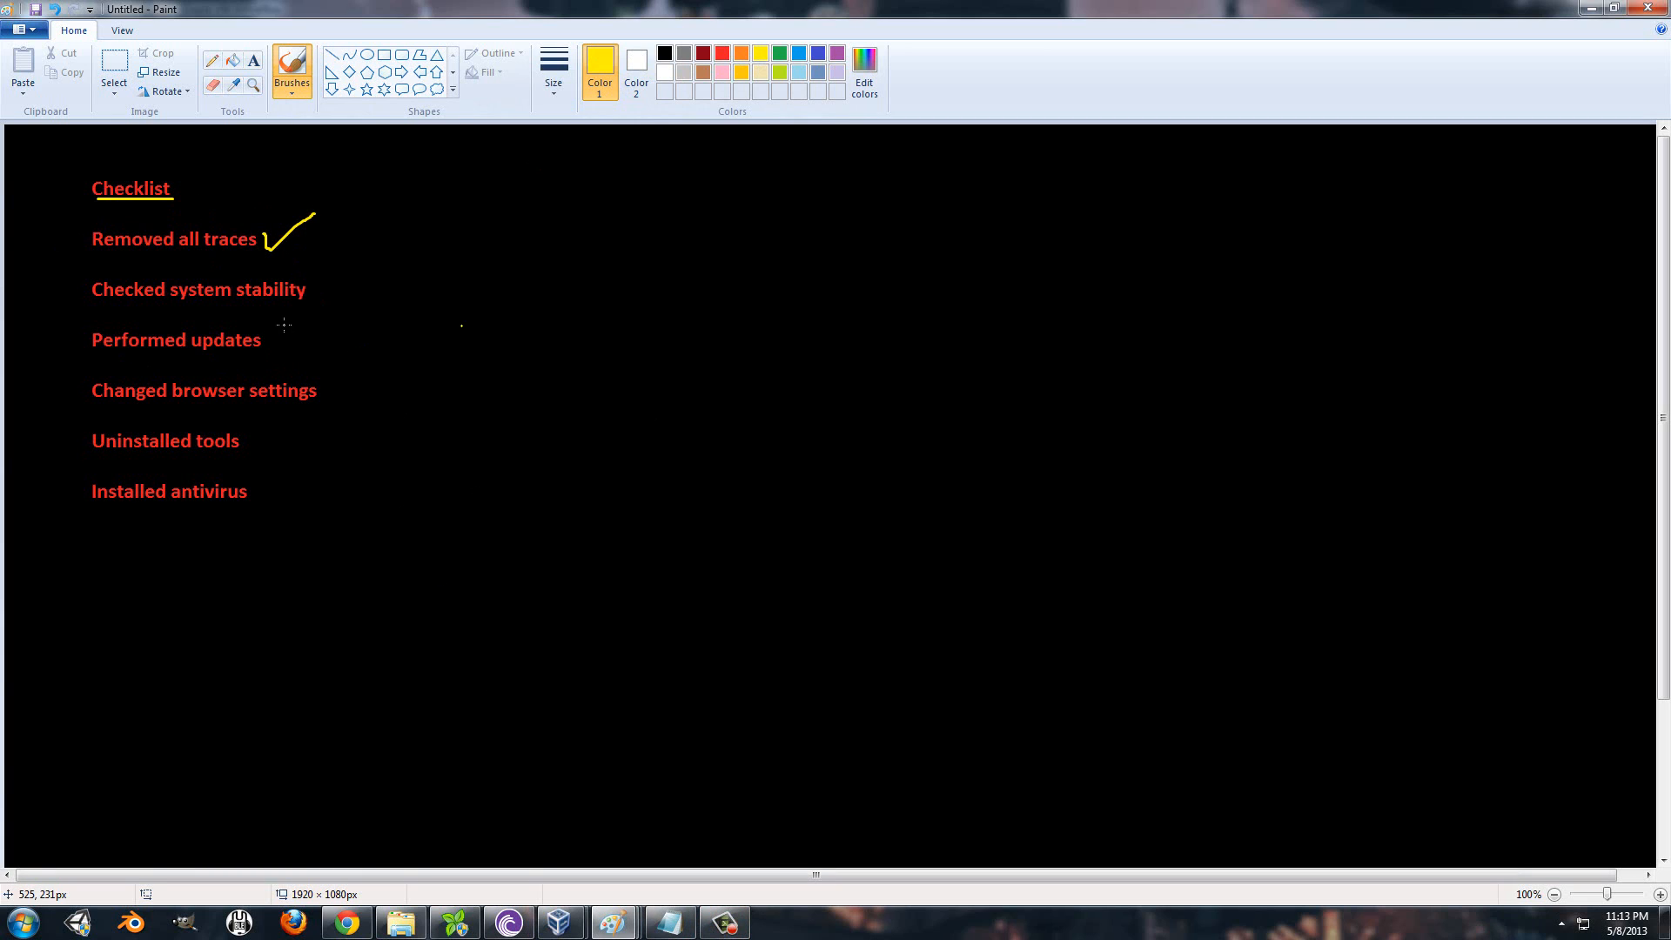
{"action": "left_click_drag", "start_coordinate": [96, 300], "coordinate": [295, 302]}
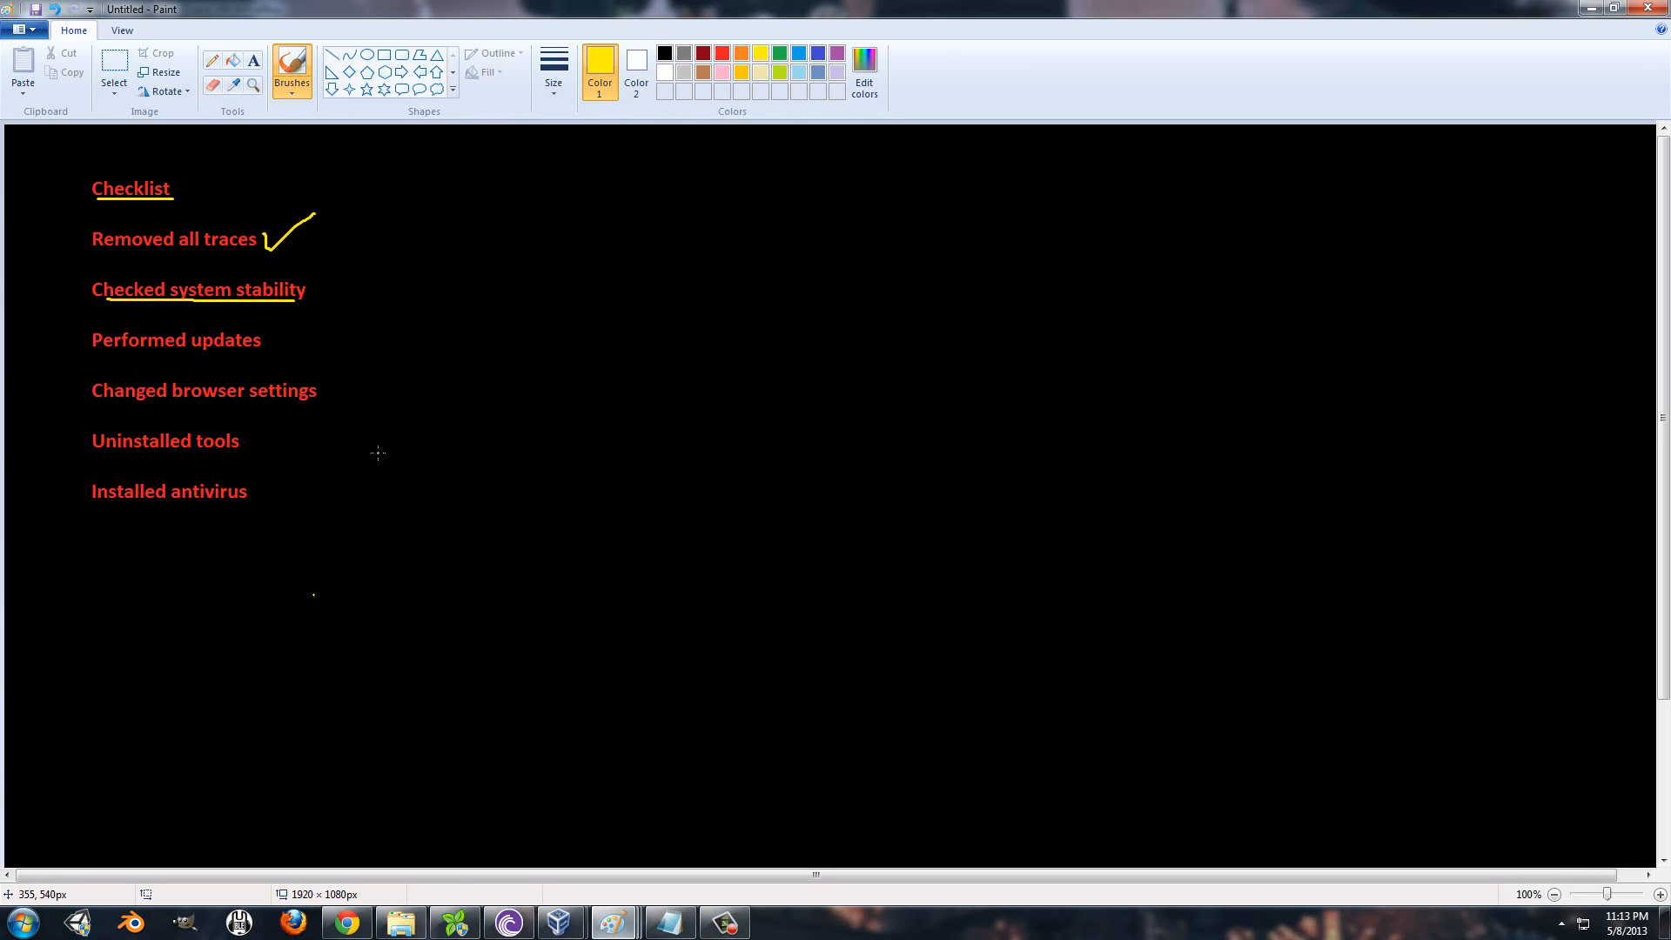
Brush yellow check marks beside "Changed browser settings" and "Uninstalled tools" and return to the Windows XP virtual machine in full screen
{"action": "left_click_drag", "start_coordinate": [330, 388], "coordinate": [407, 375]}
{"action": "left_click_drag", "start_coordinate": [244, 437], "coordinate": [353, 437]}
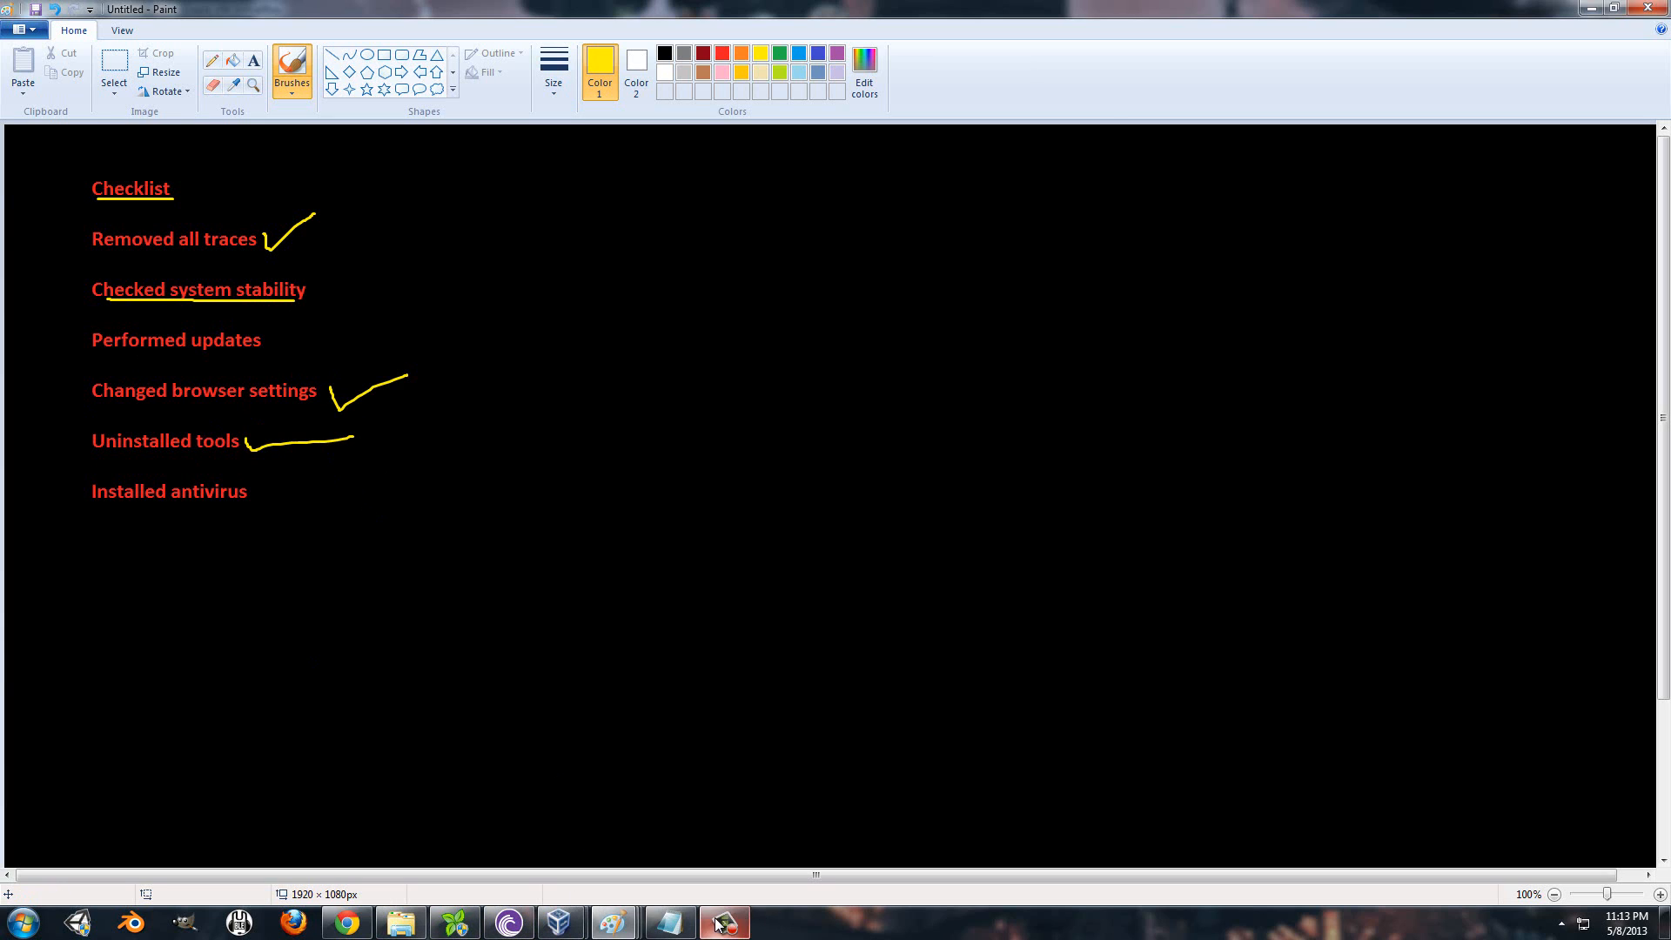
{"action": "mouse_move", "coordinate": [577, 927]}
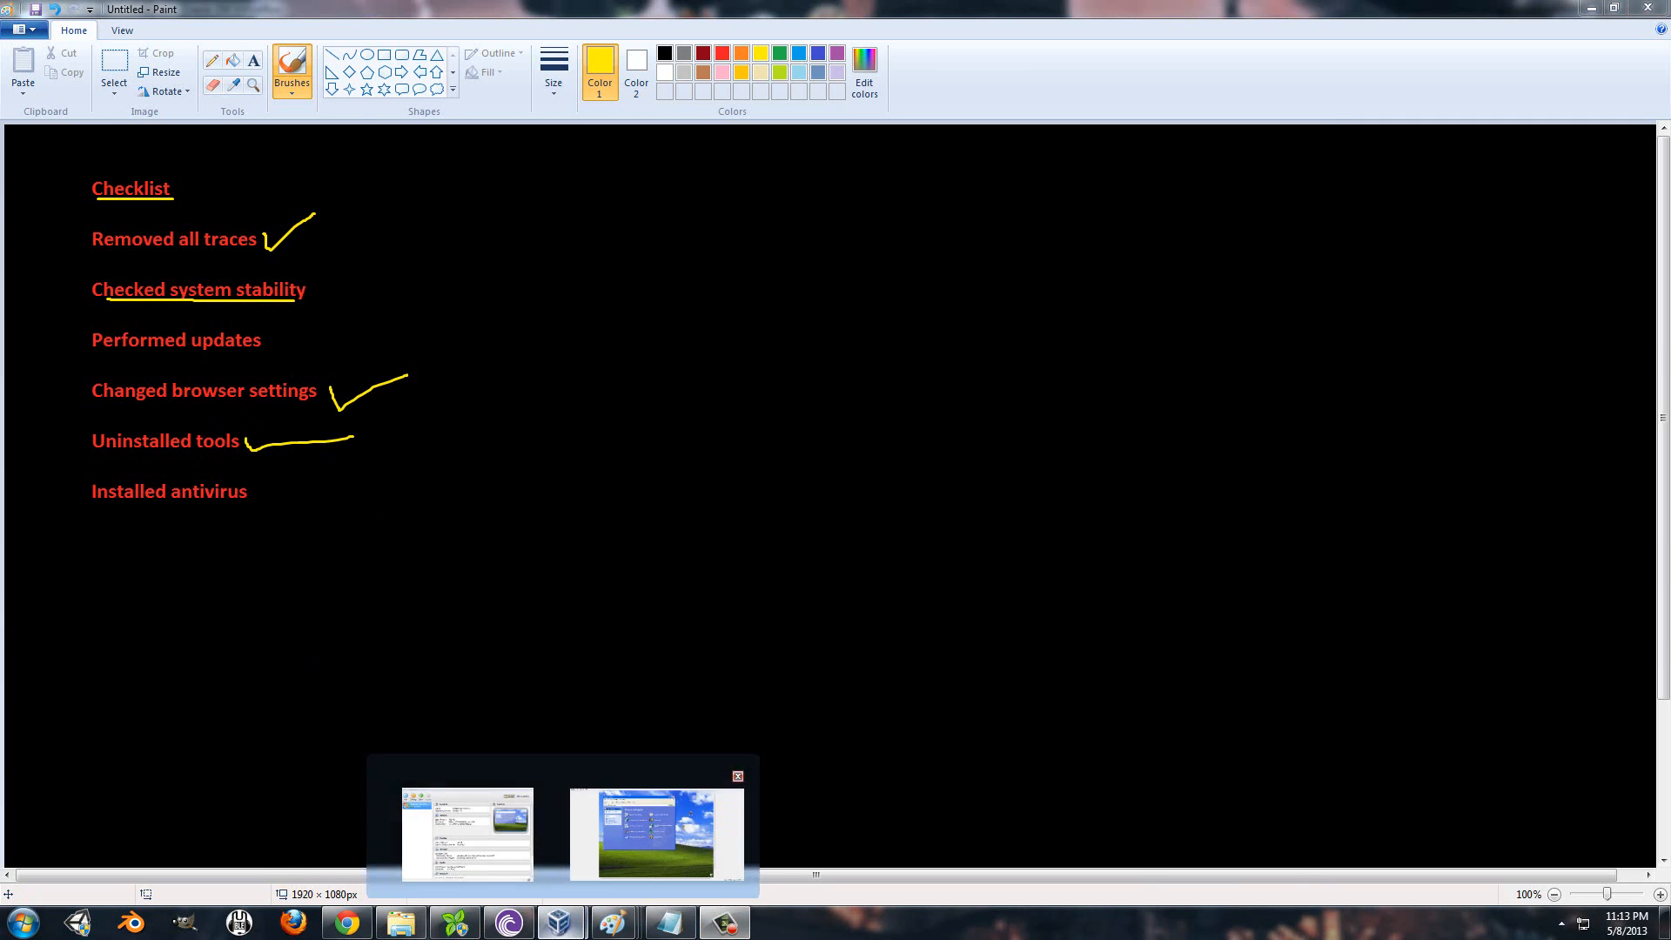
{"action": "left_click", "coordinate": [642, 831]}
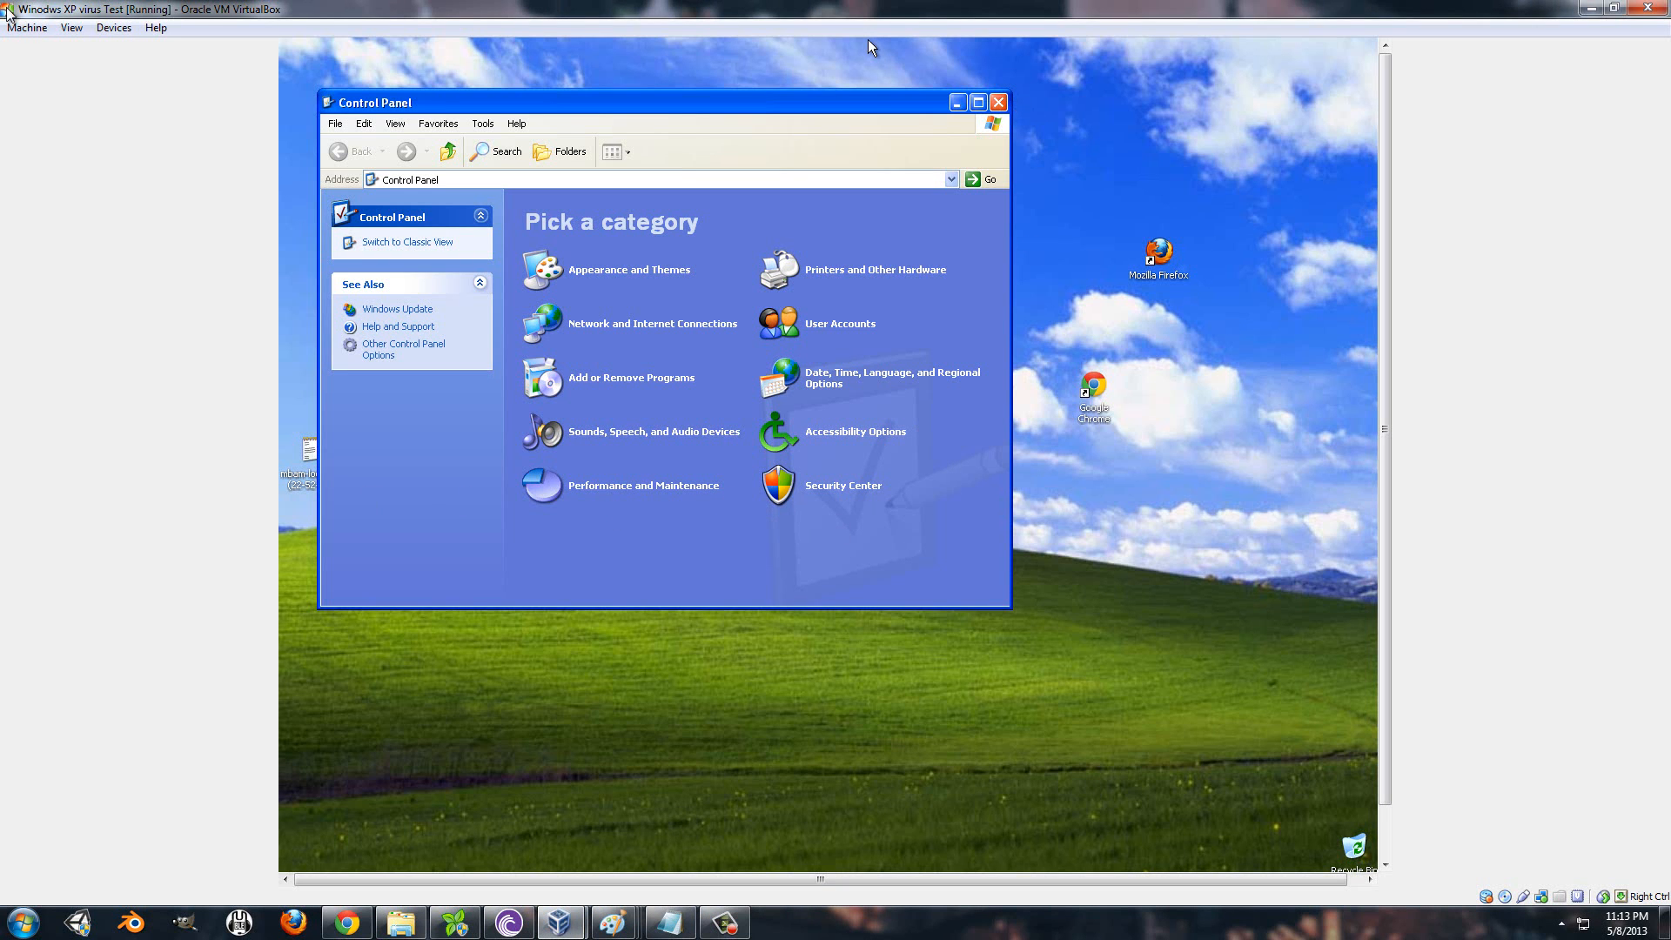
{"action": "left_click", "coordinate": [46, 29]}
{"action": "left_click", "coordinate": [72, 29]}
{"action": "left_click", "coordinate": [96, 46]}
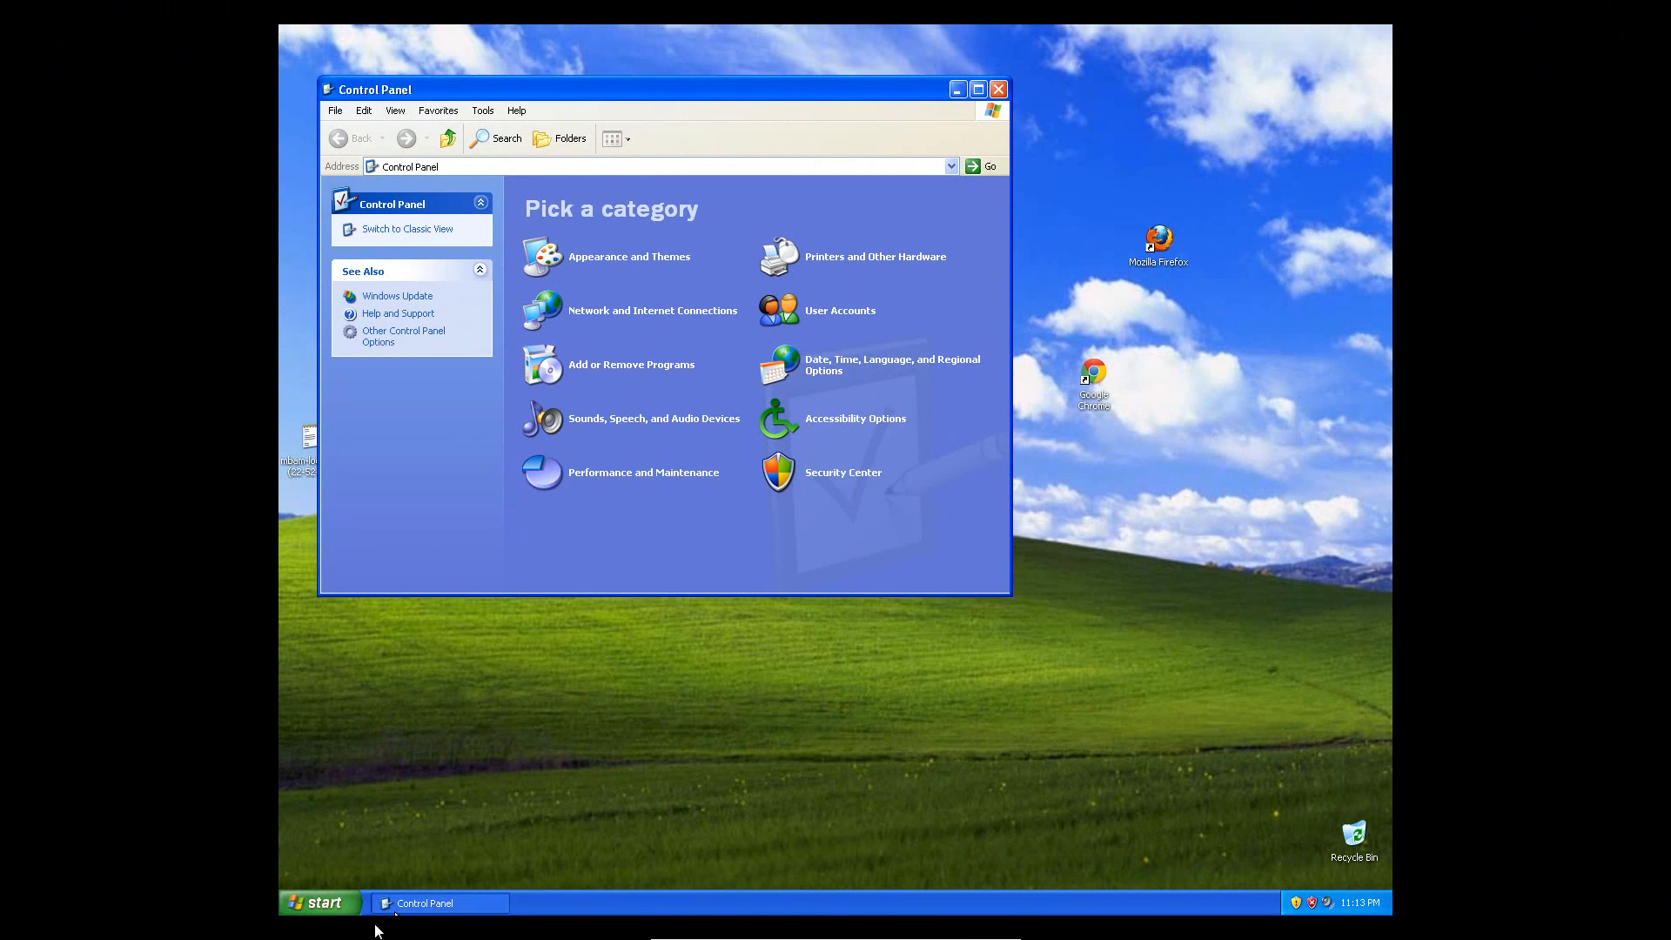
Open Mozilla Firefox in the virtual machine and make it the default browser
{"action": "left_click", "coordinate": [329, 902]}
{"action": "left_click", "coordinate": [1261, 320]}
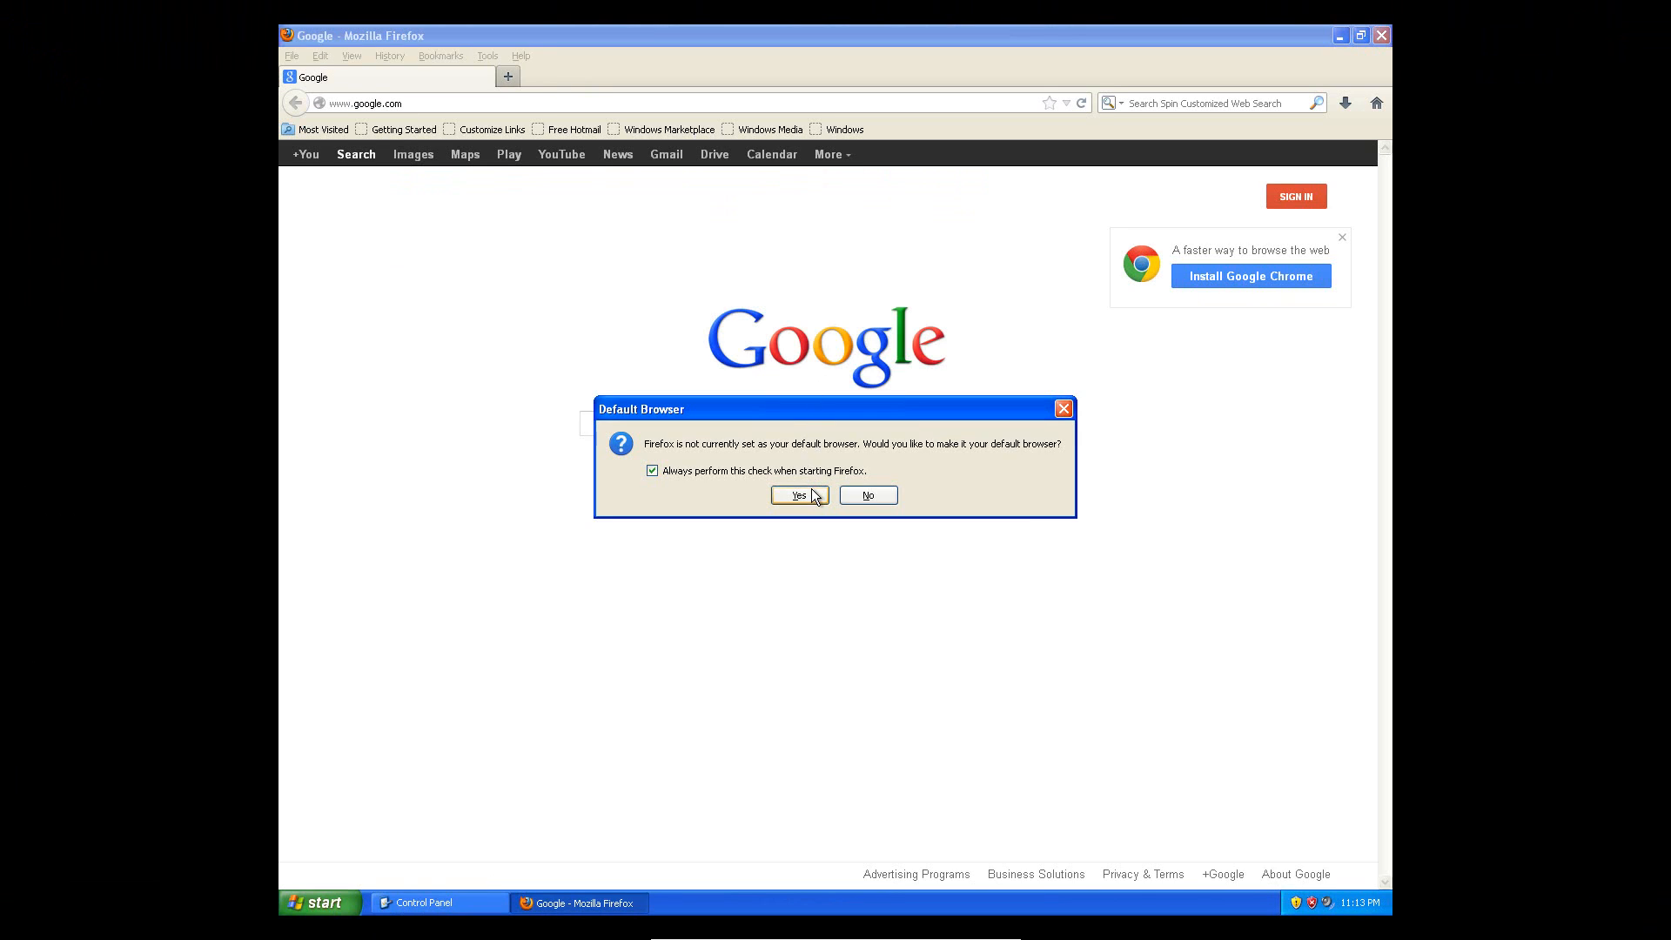
{"action": "left_click", "coordinate": [812, 495]}
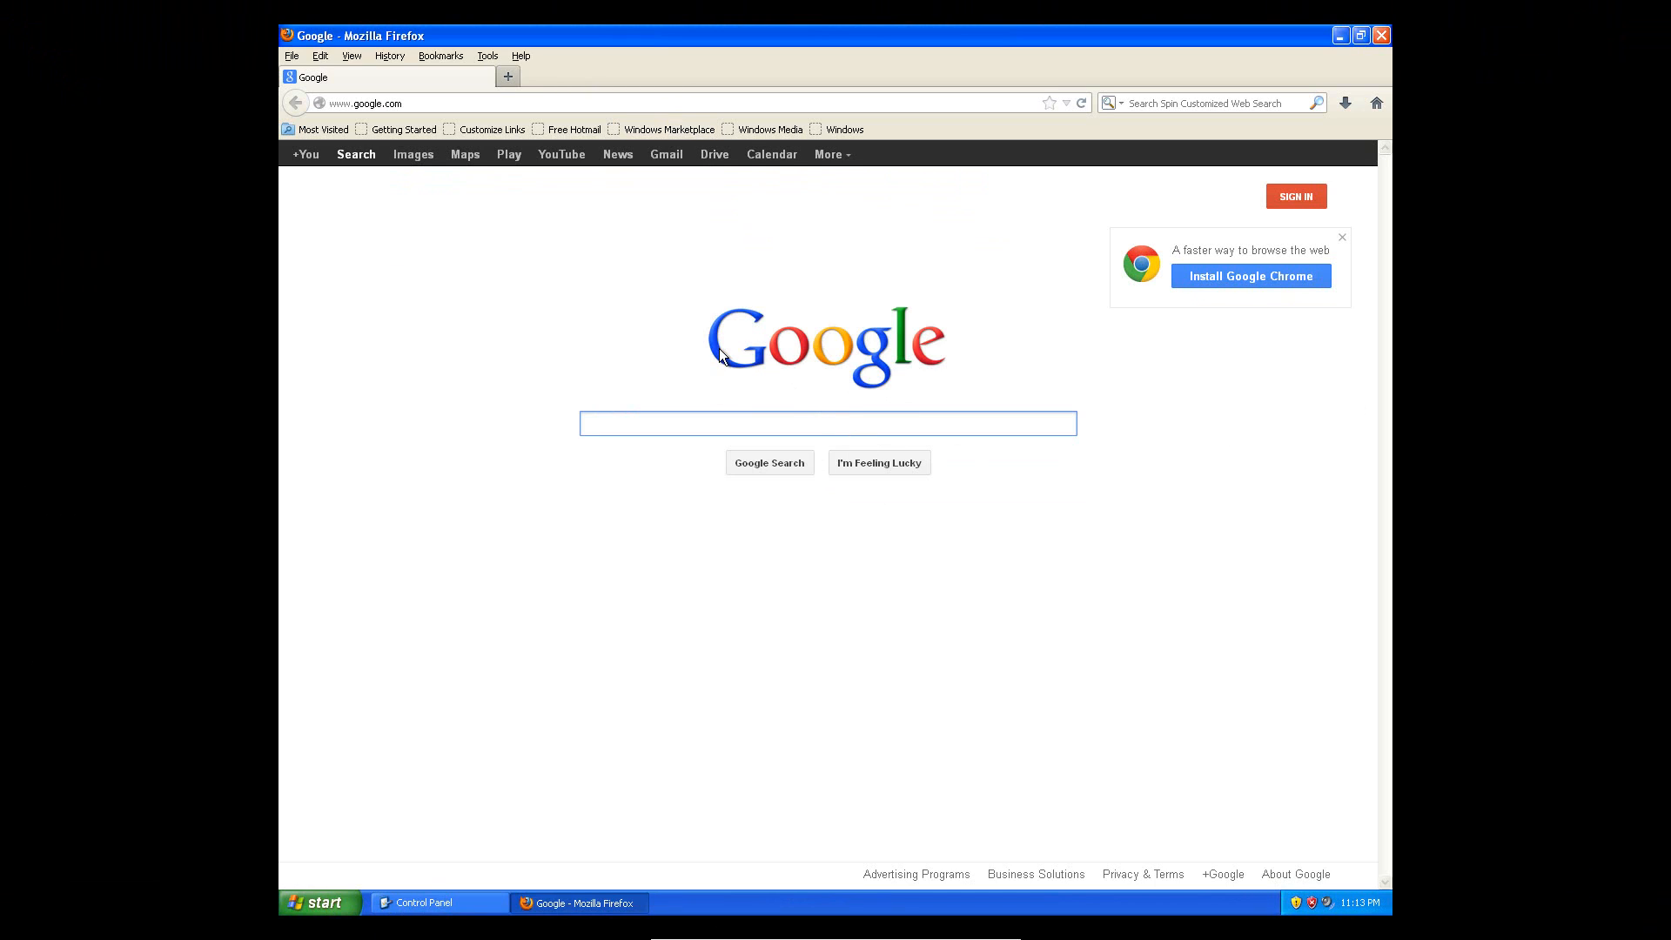
Search Google for "avg free" and open the AVG Free Antivirus result at free.avg.com
{"action": "type", "text": "m"}
{"action": "key", "text": "BackSpace"}
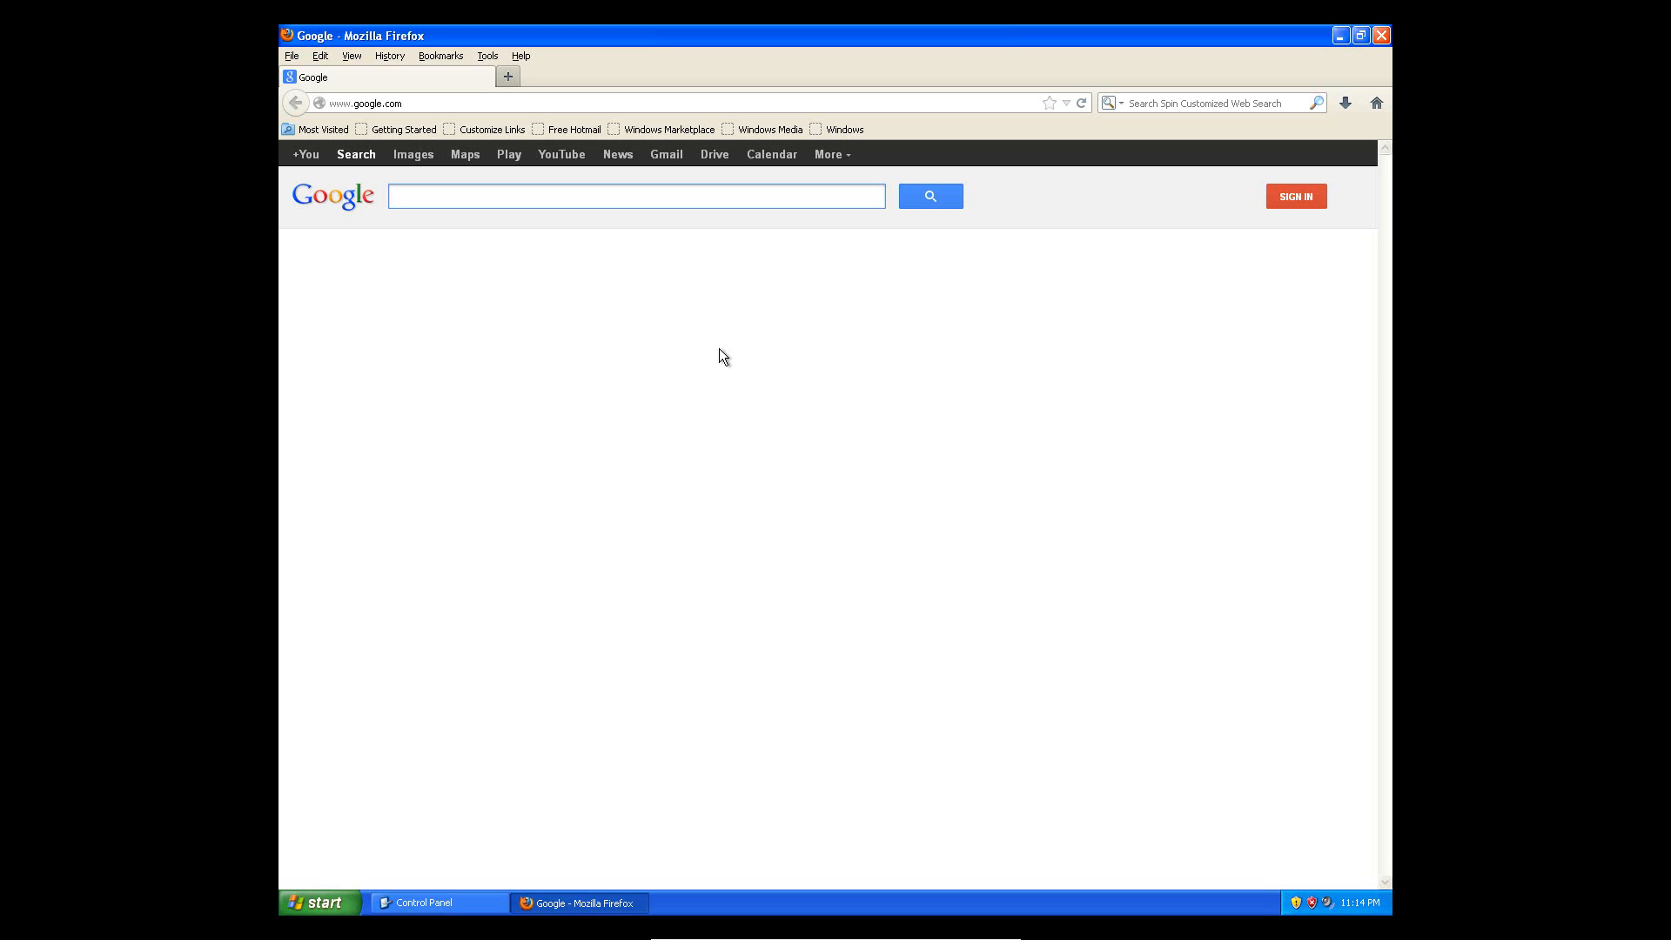
{"action": "type", "text": "avg"}
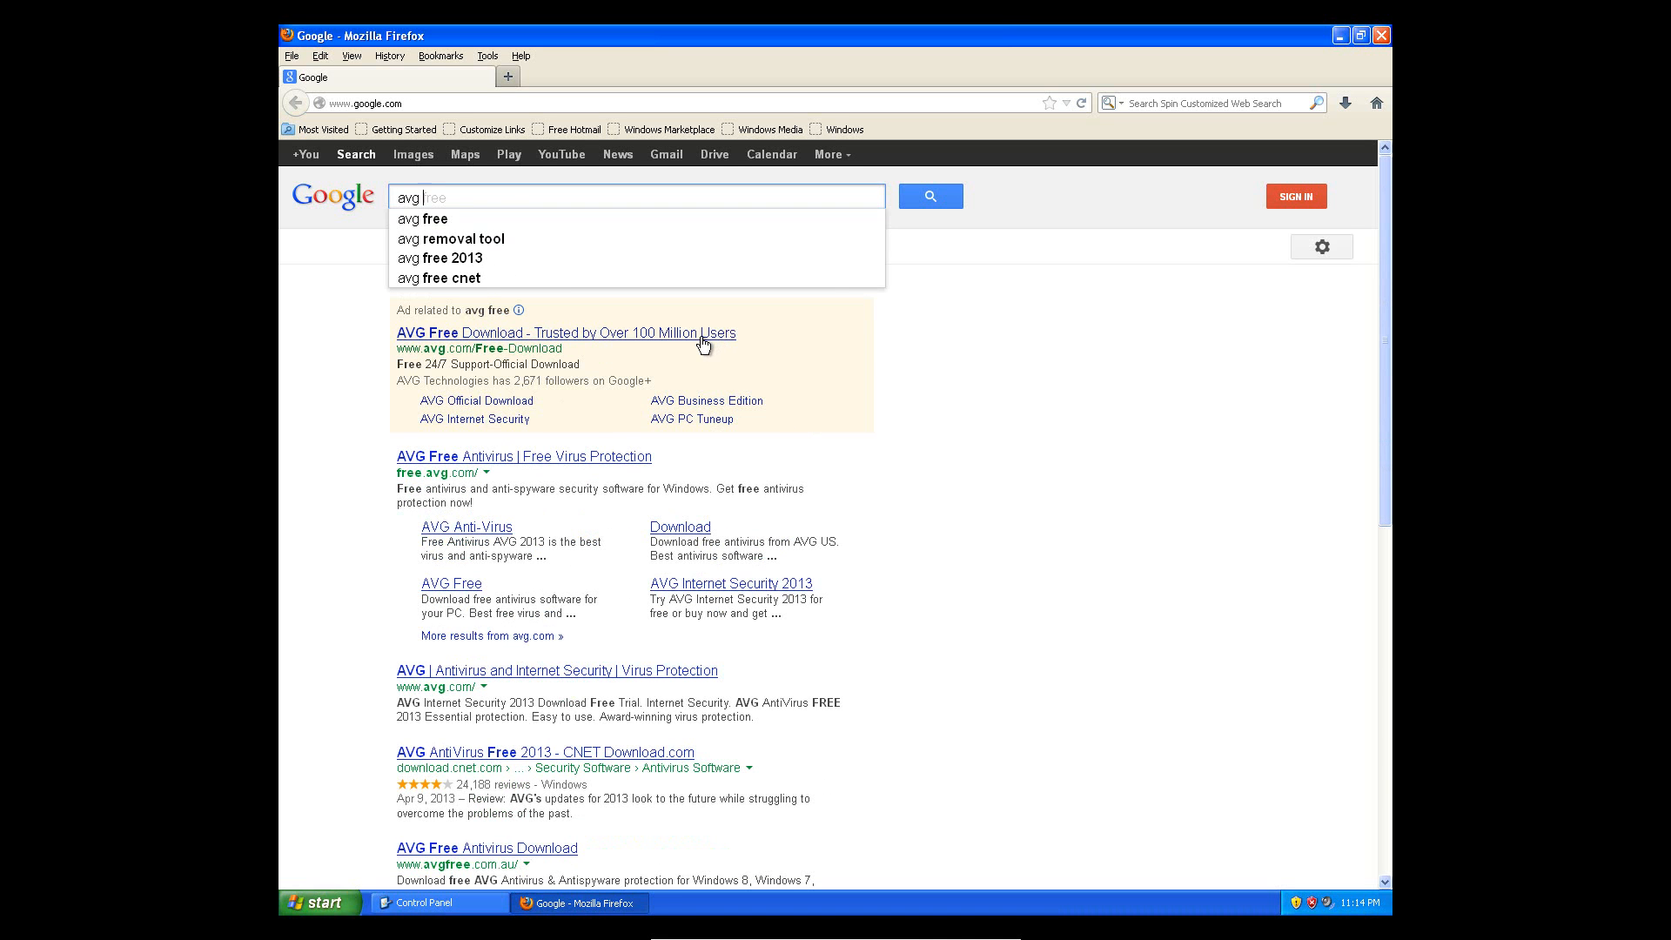
{"action": "left_click", "coordinate": [703, 342]}
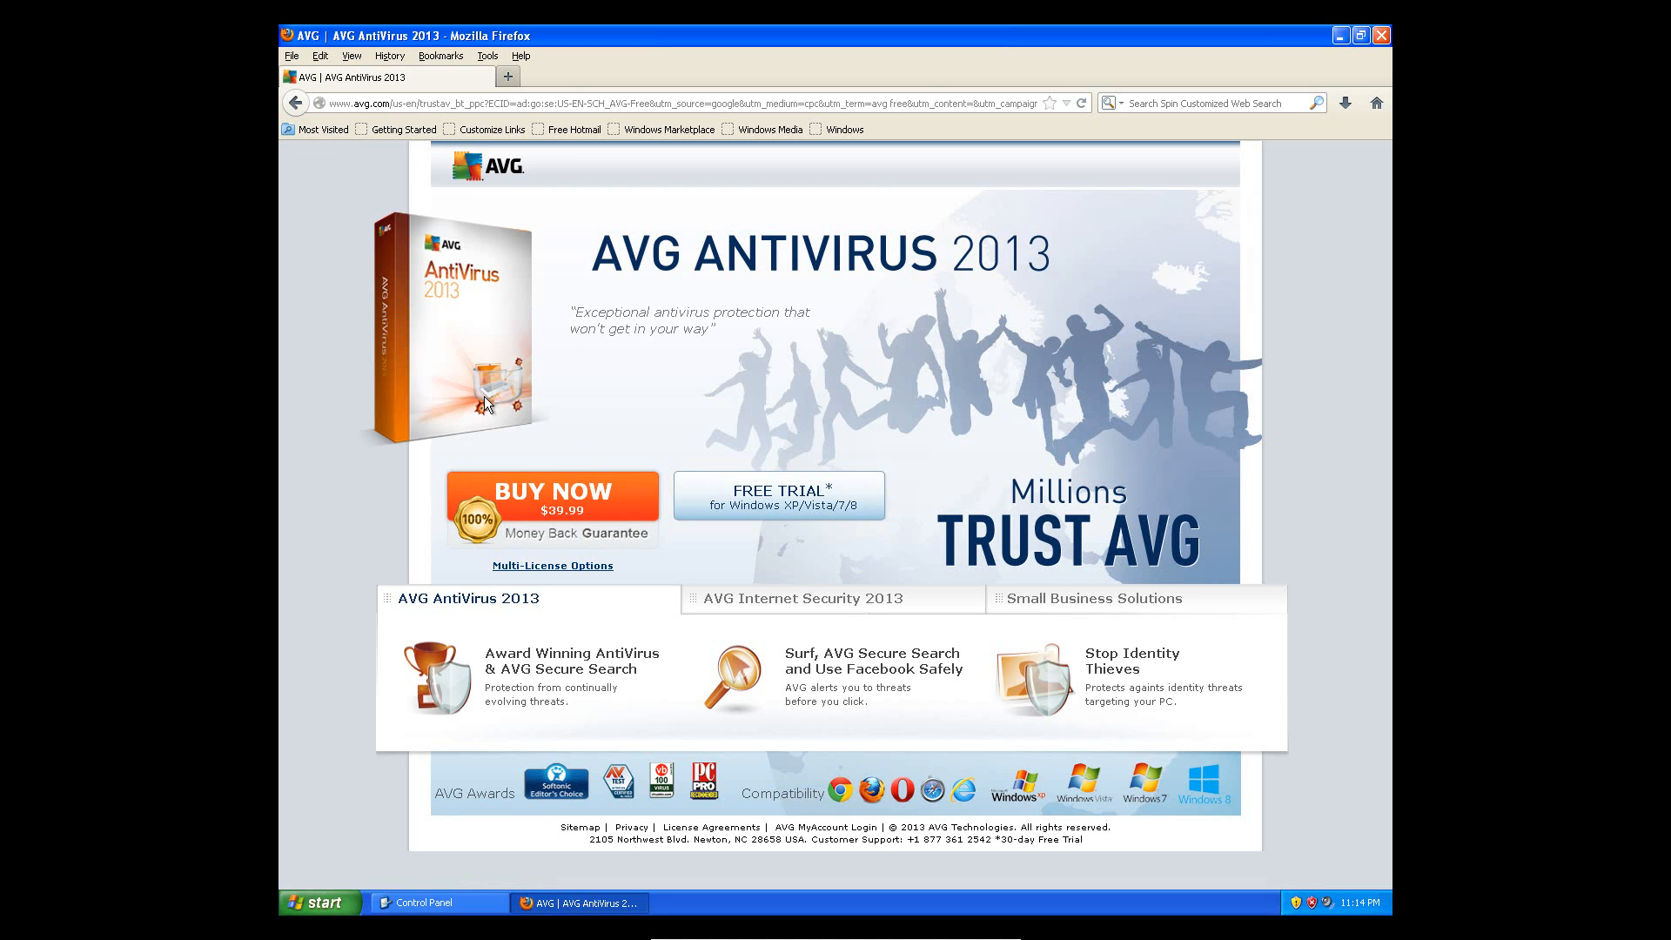
{"action": "left_click", "coordinate": [296, 103]}
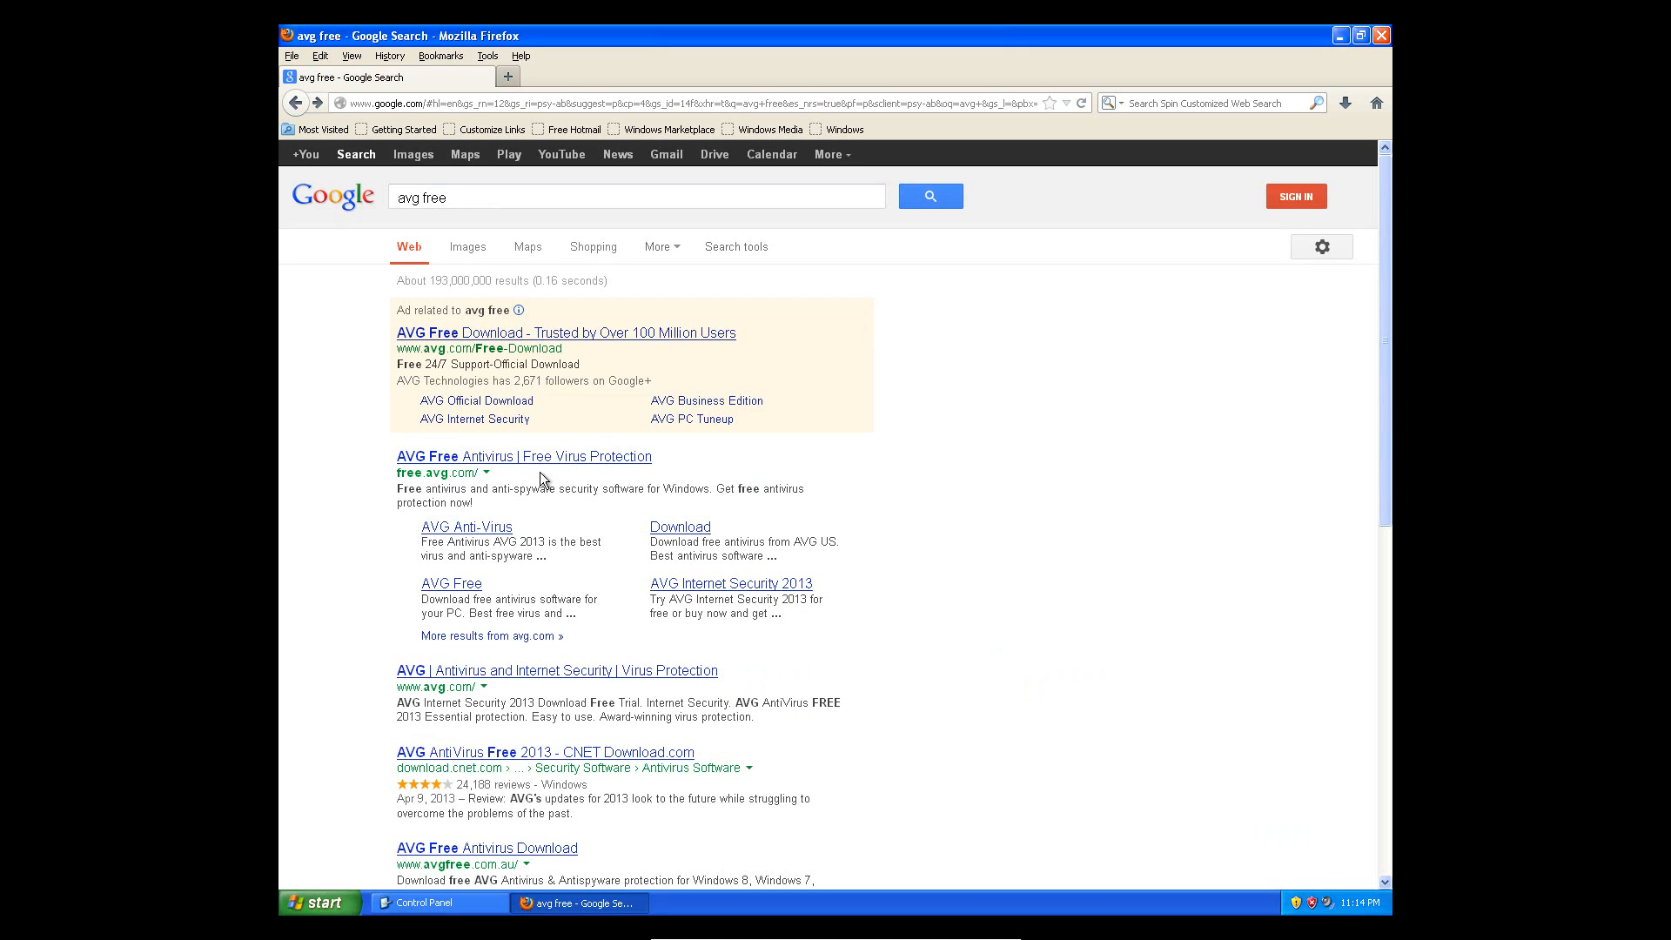
{"action": "left_click", "coordinate": [557, 458]}
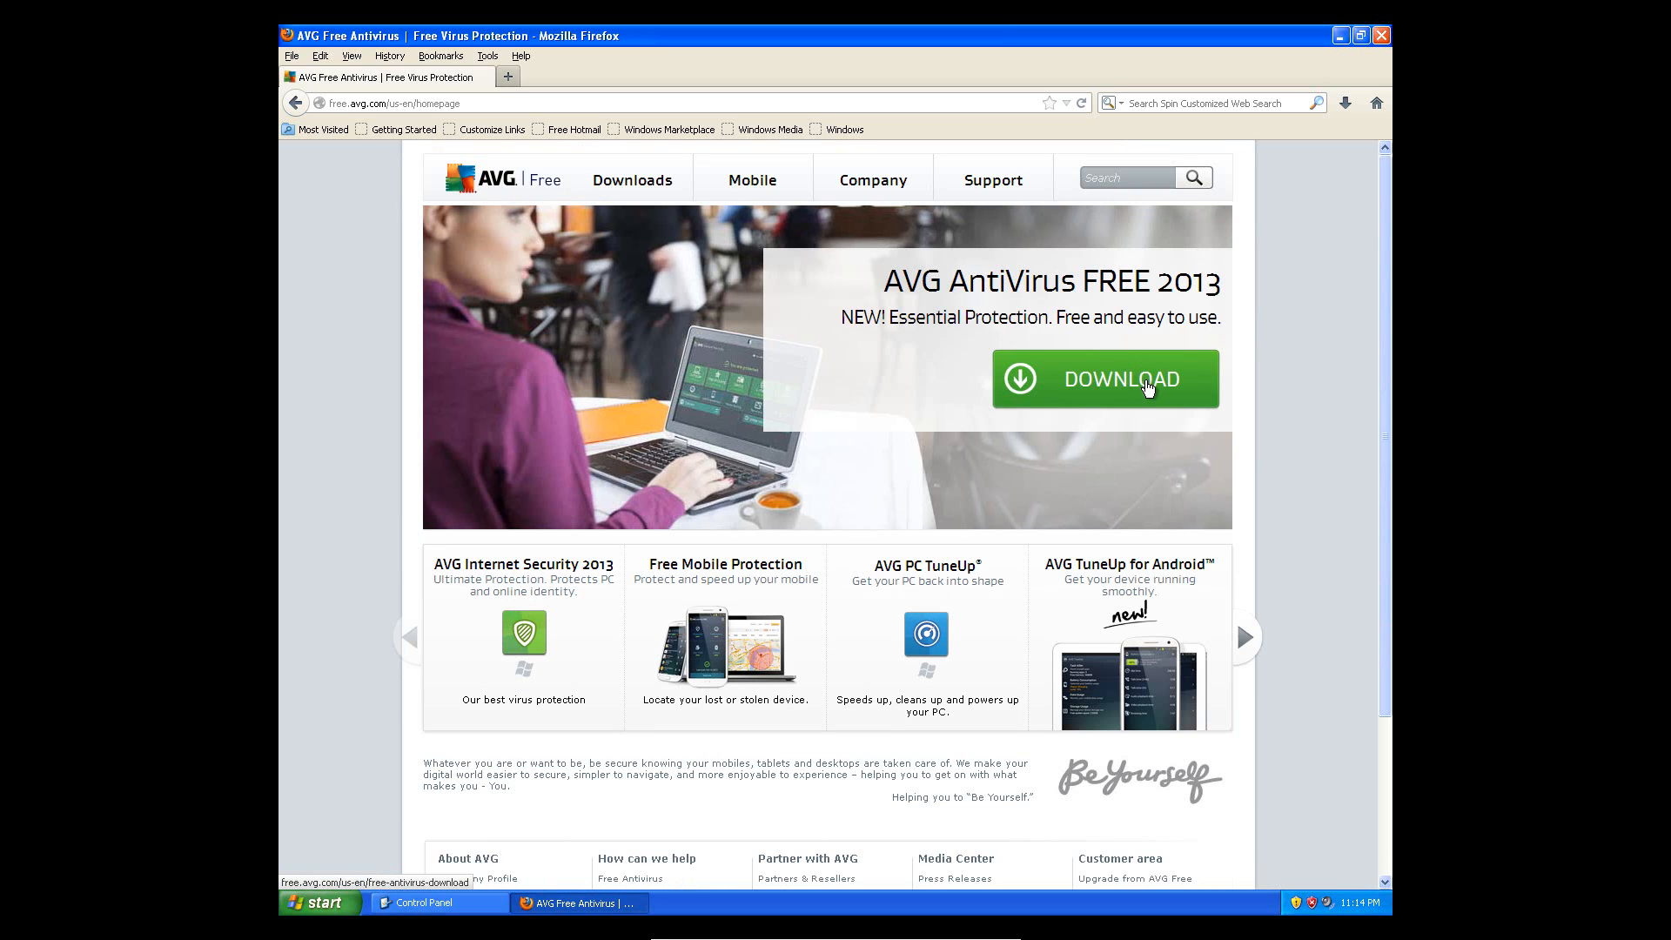
Download AVG AntiVirus FREE 2013 from its CNET page, save avg_free_stb_all_2013_3272_cnet.exe, and close the CNET page
{"action": "left_click", "coordinate": [1146, 383]}
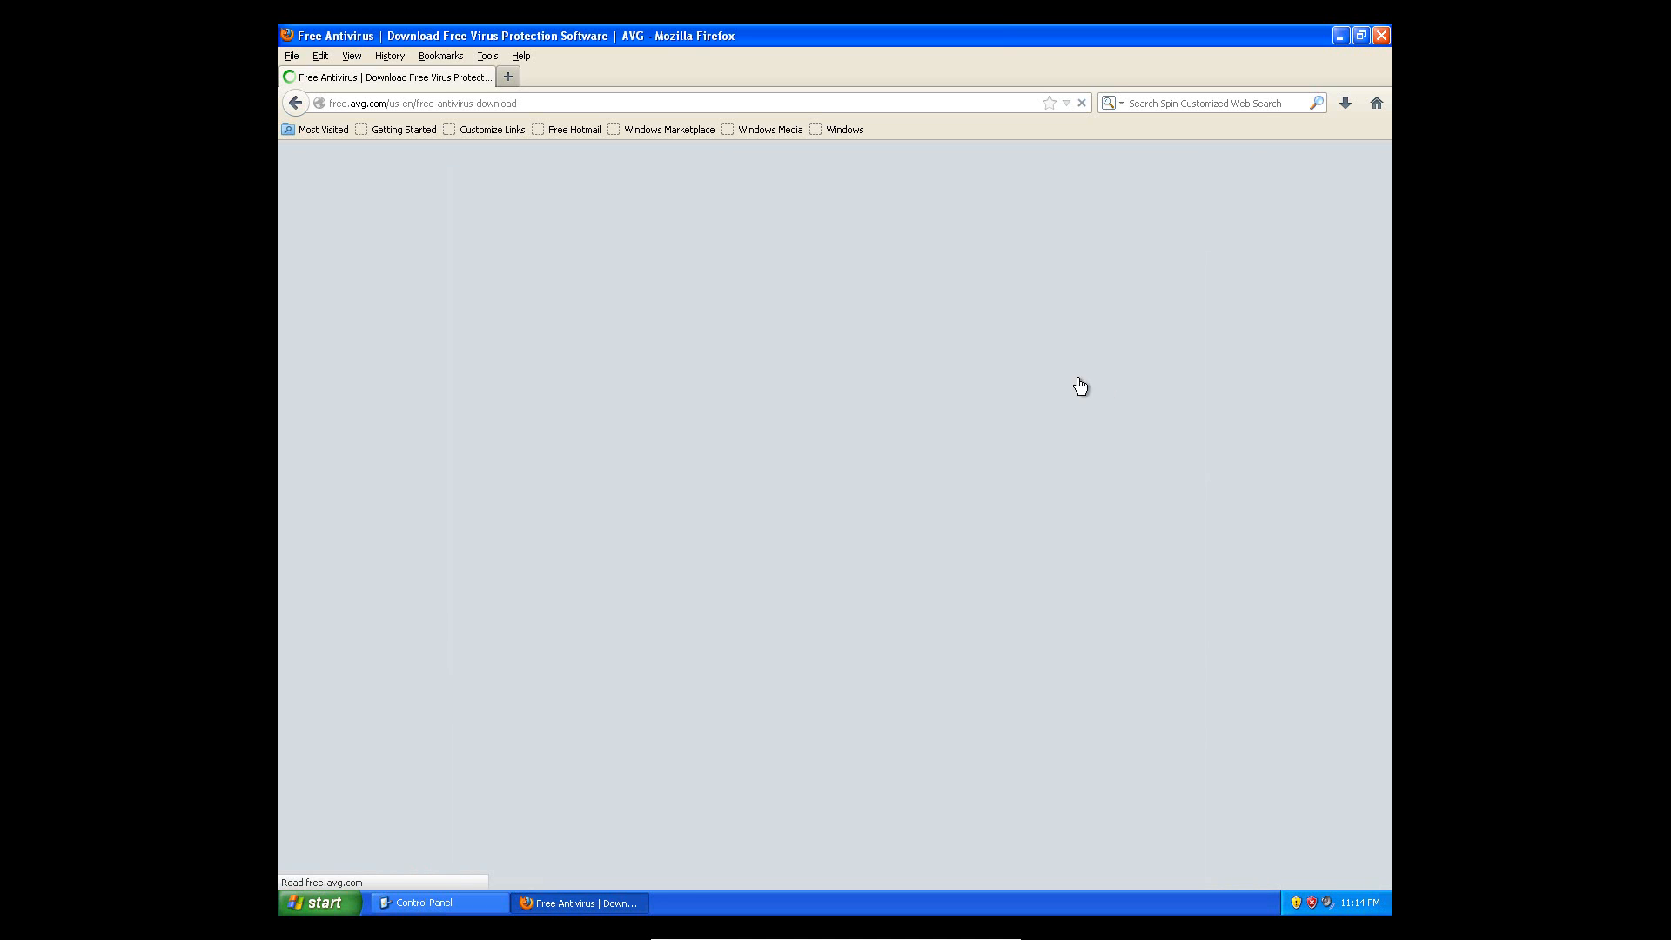
{"action": "scroll", "coordinate": [1003, 594], "scroll_direction": "down", "scroll_amount": 8}
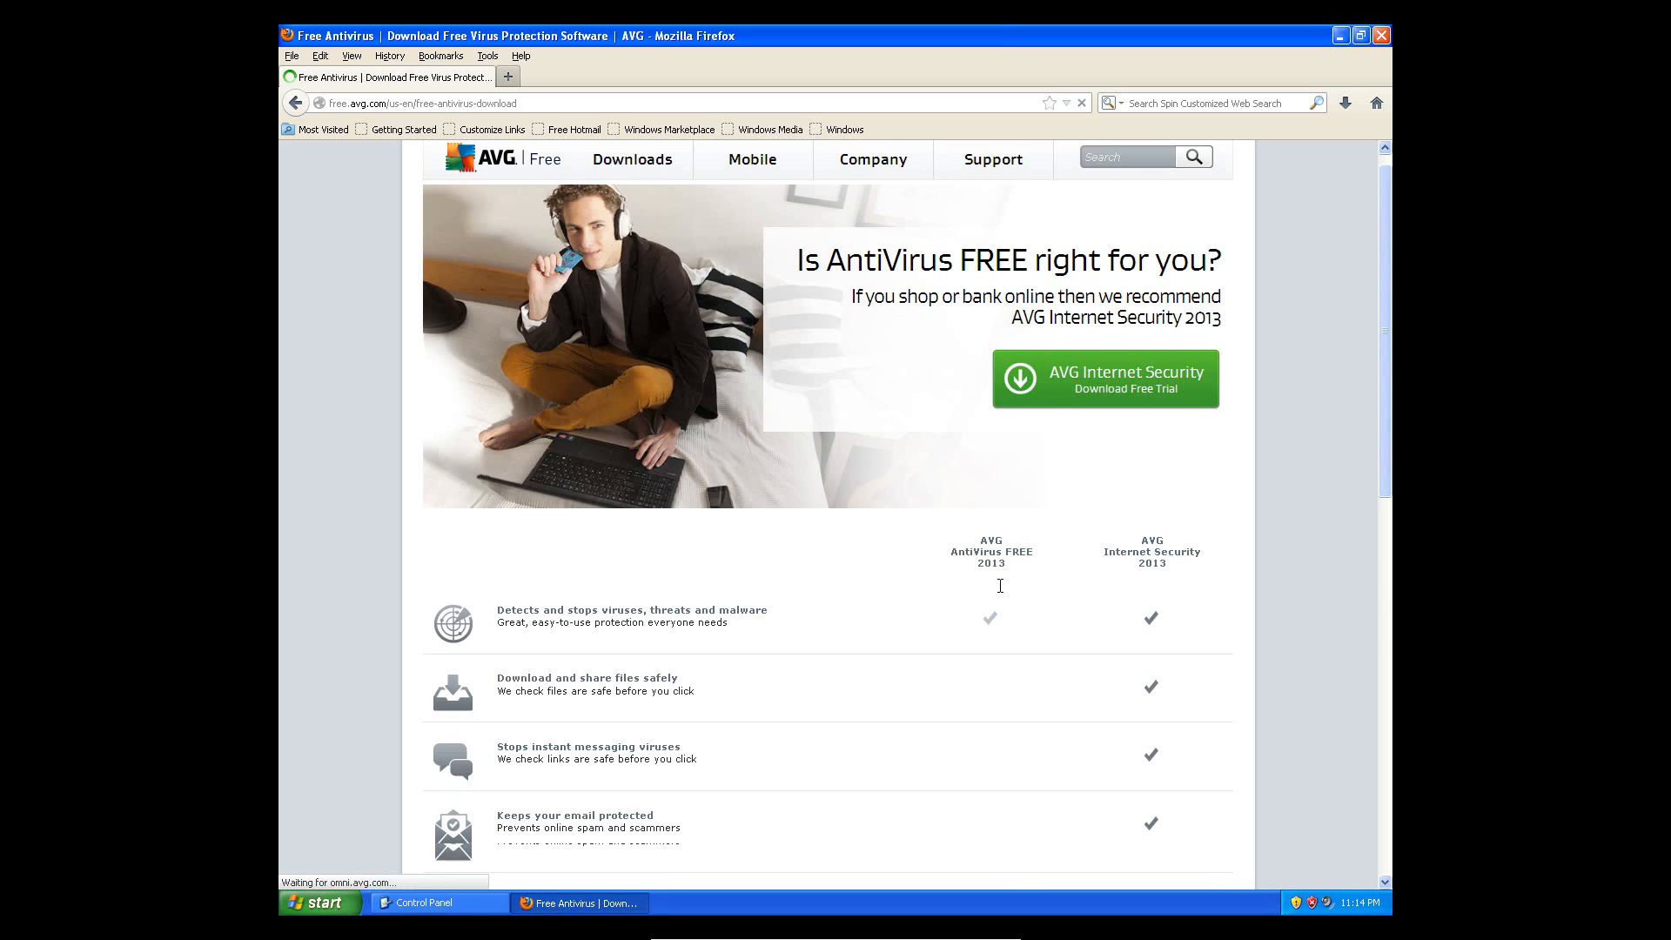
{"action": "scroll", "coordinate": [1001, 584], "scroll_direction": "down", "scroll_amount": 3}
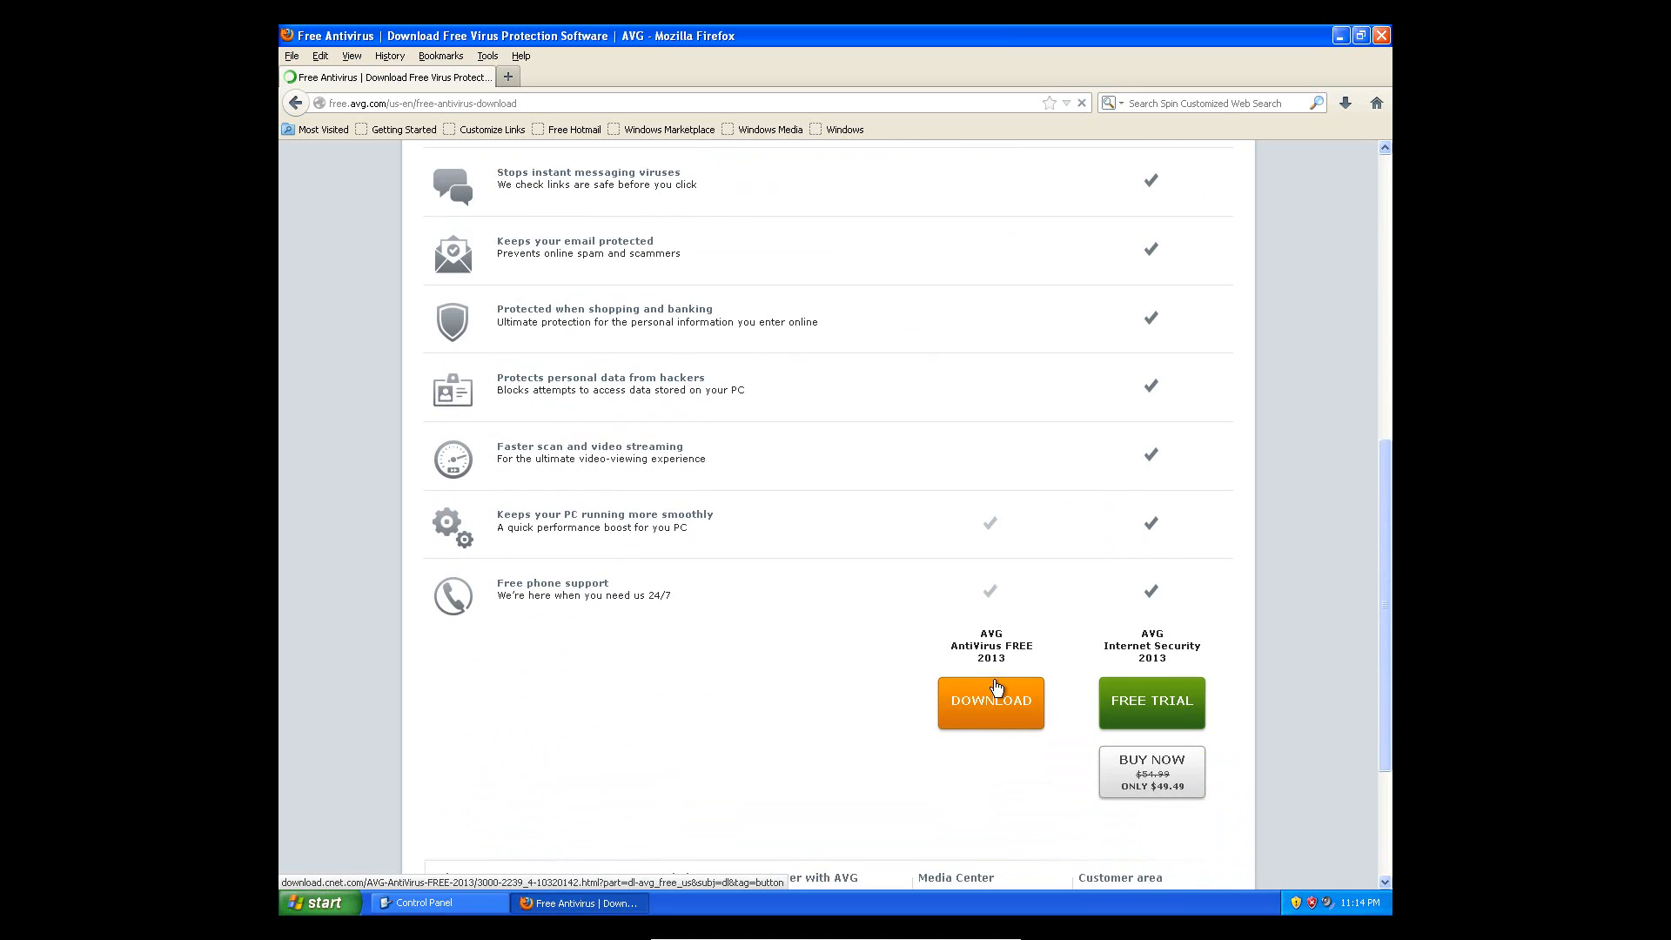
{"action": "left_click", "coordinate": [987, 698]}
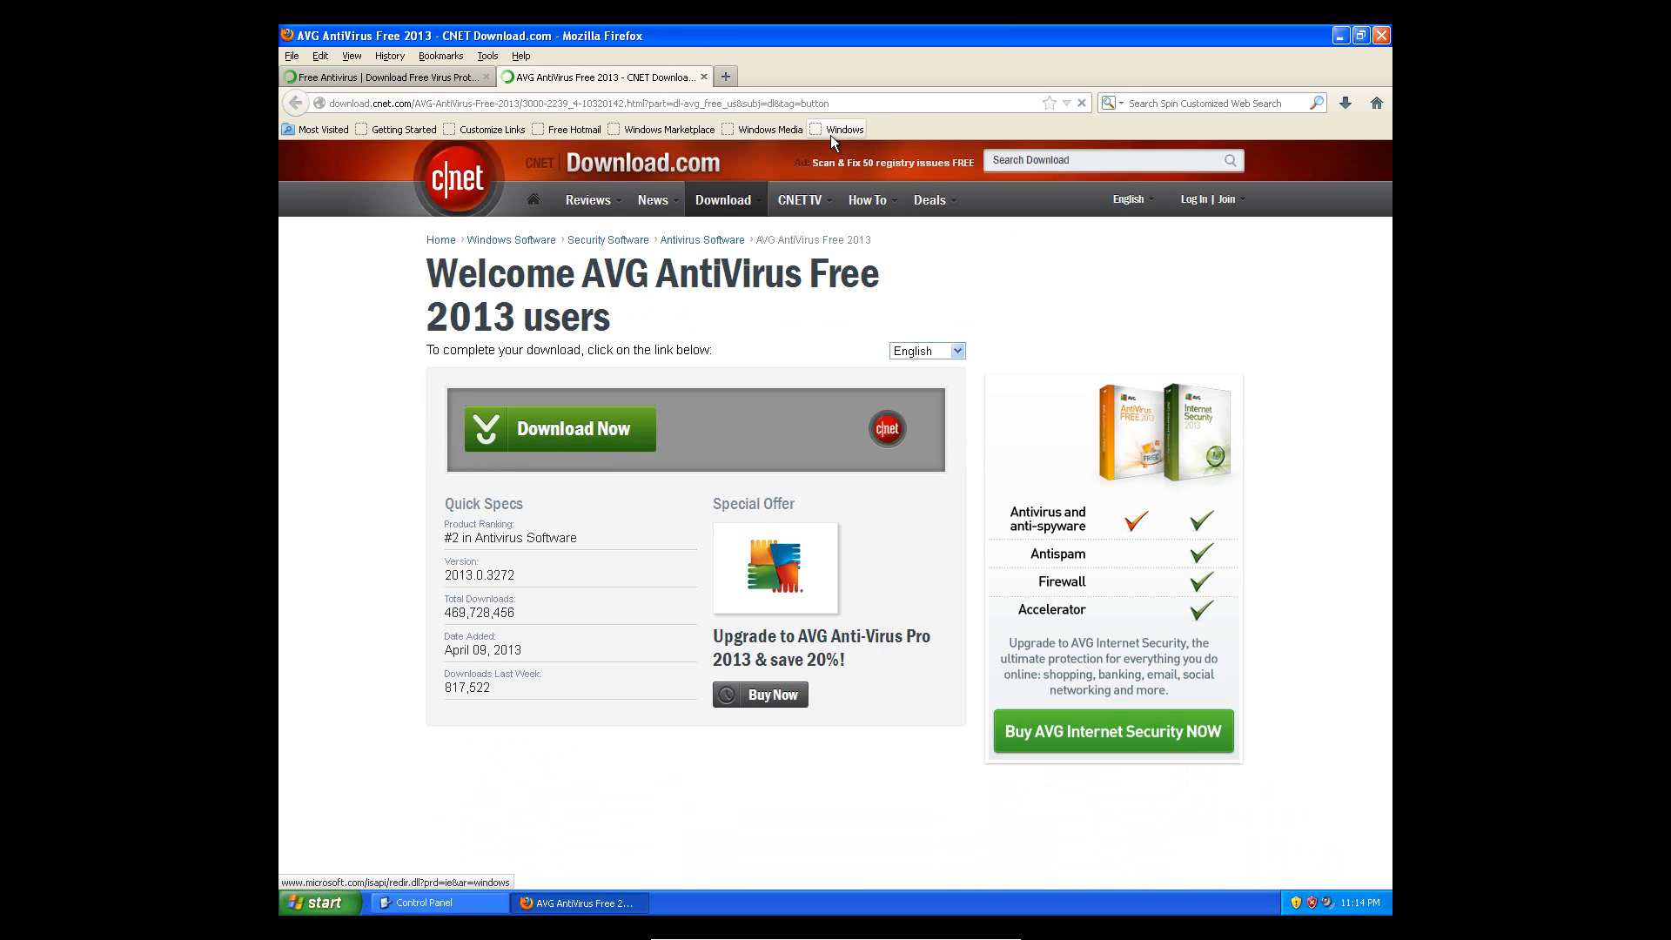
{"action": "left_click", "coordinate": [585, 449]}
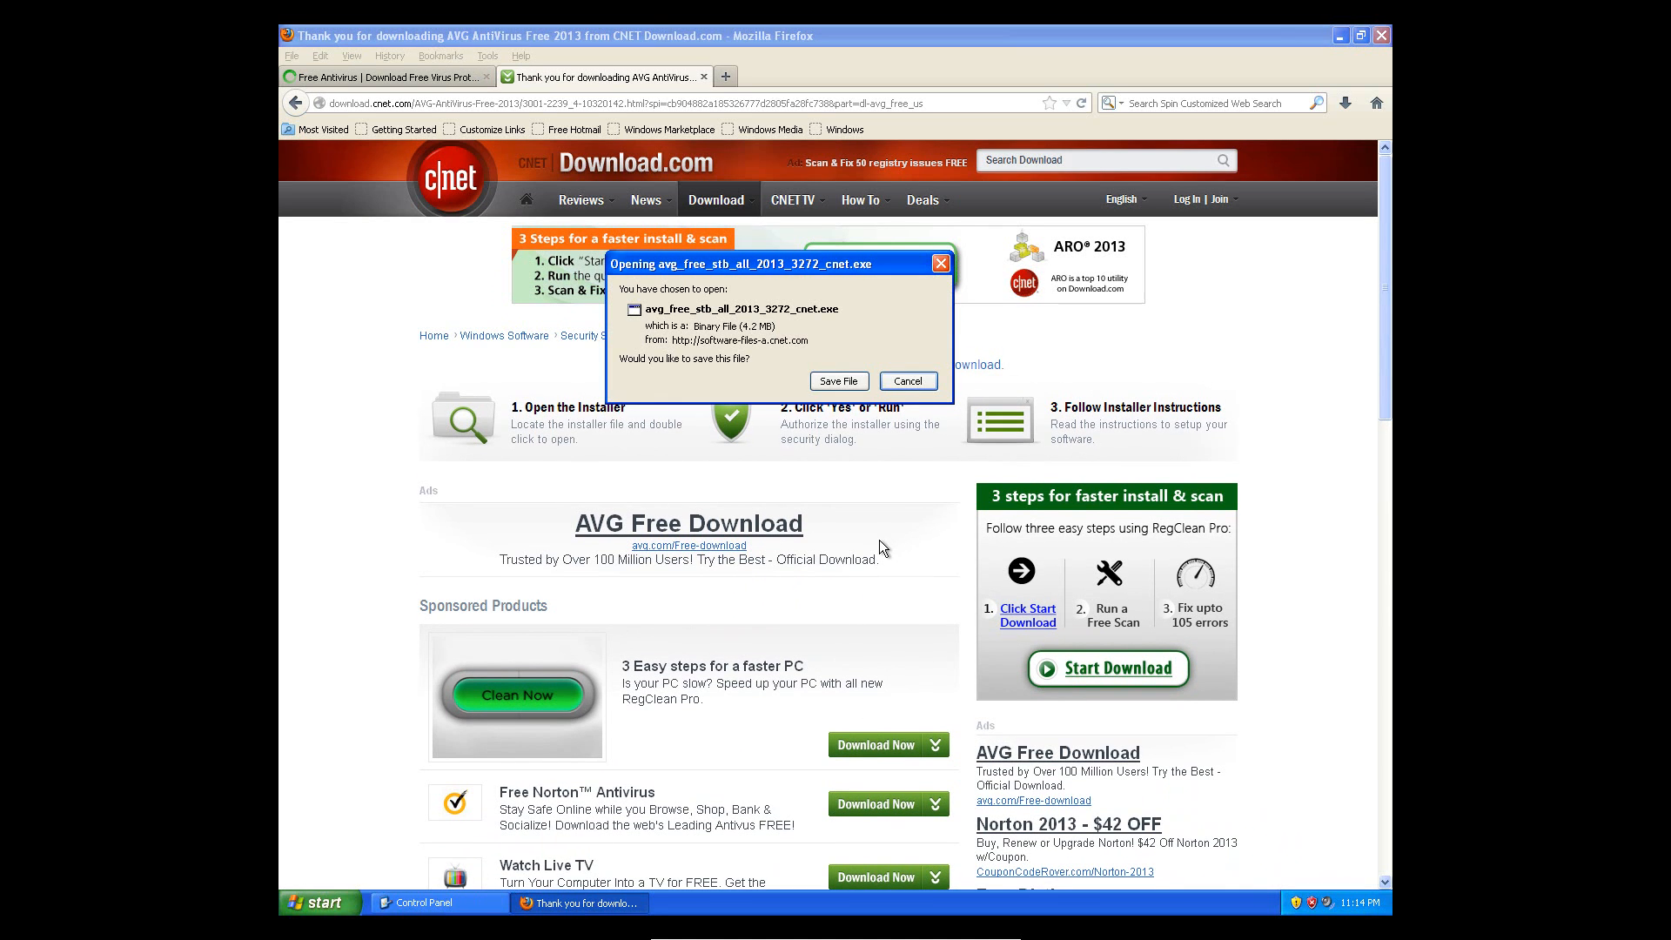
{"action": "left_click", "coordinate": [837, 381]}
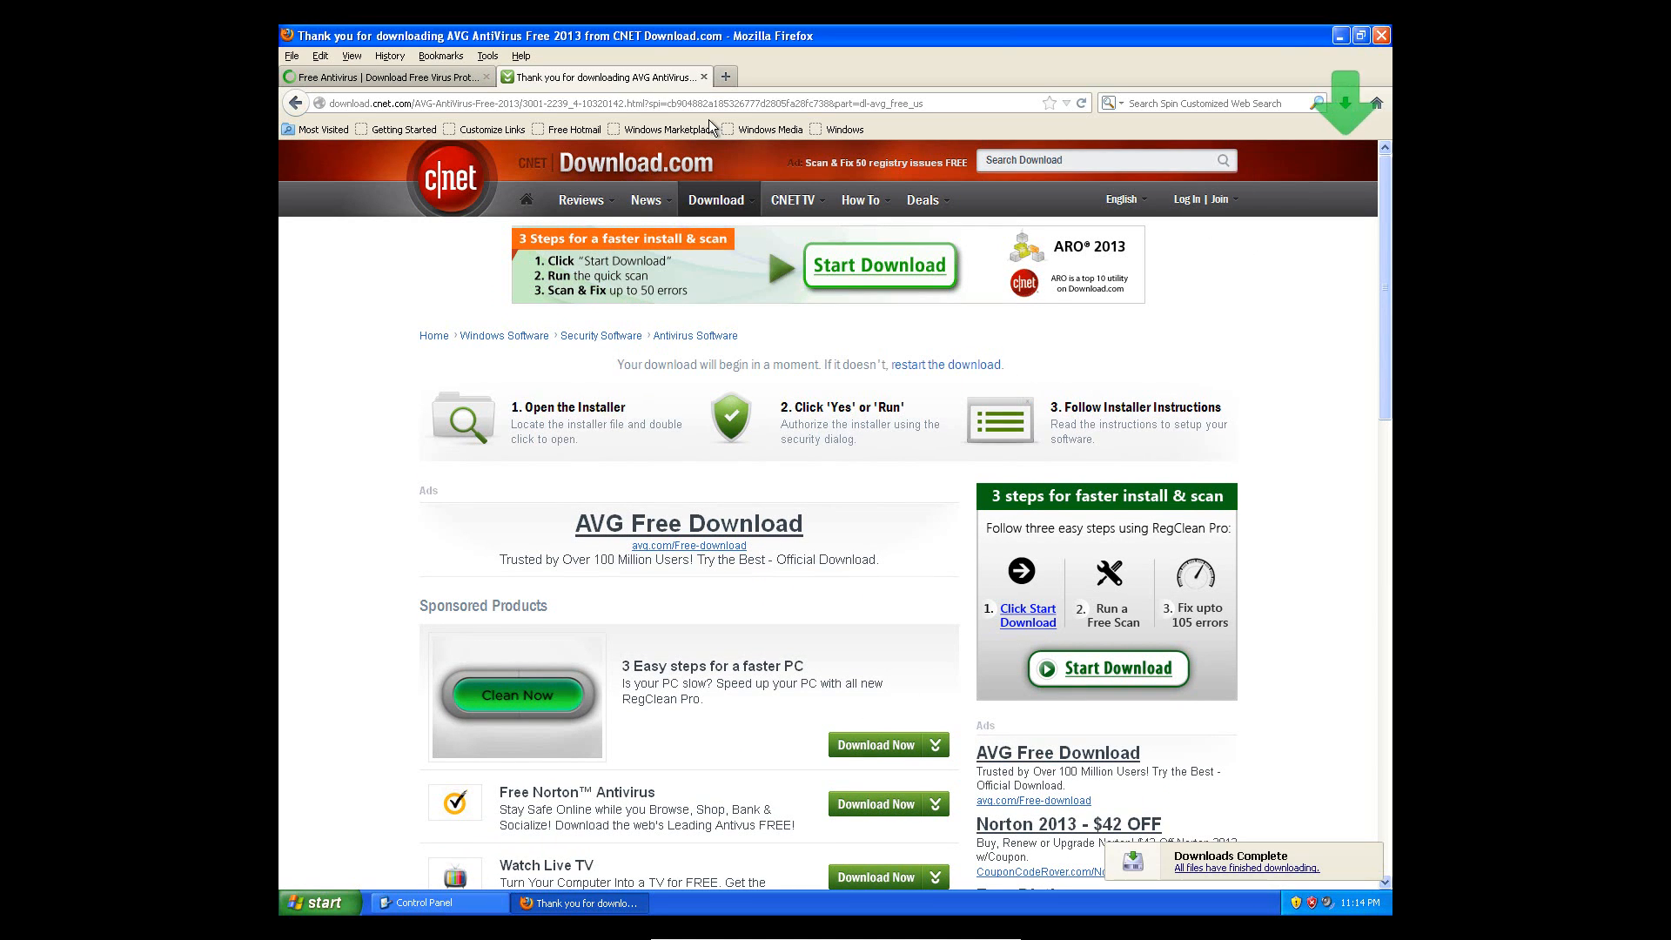
{"action": "left_click", "coordinate": [704, 77]}
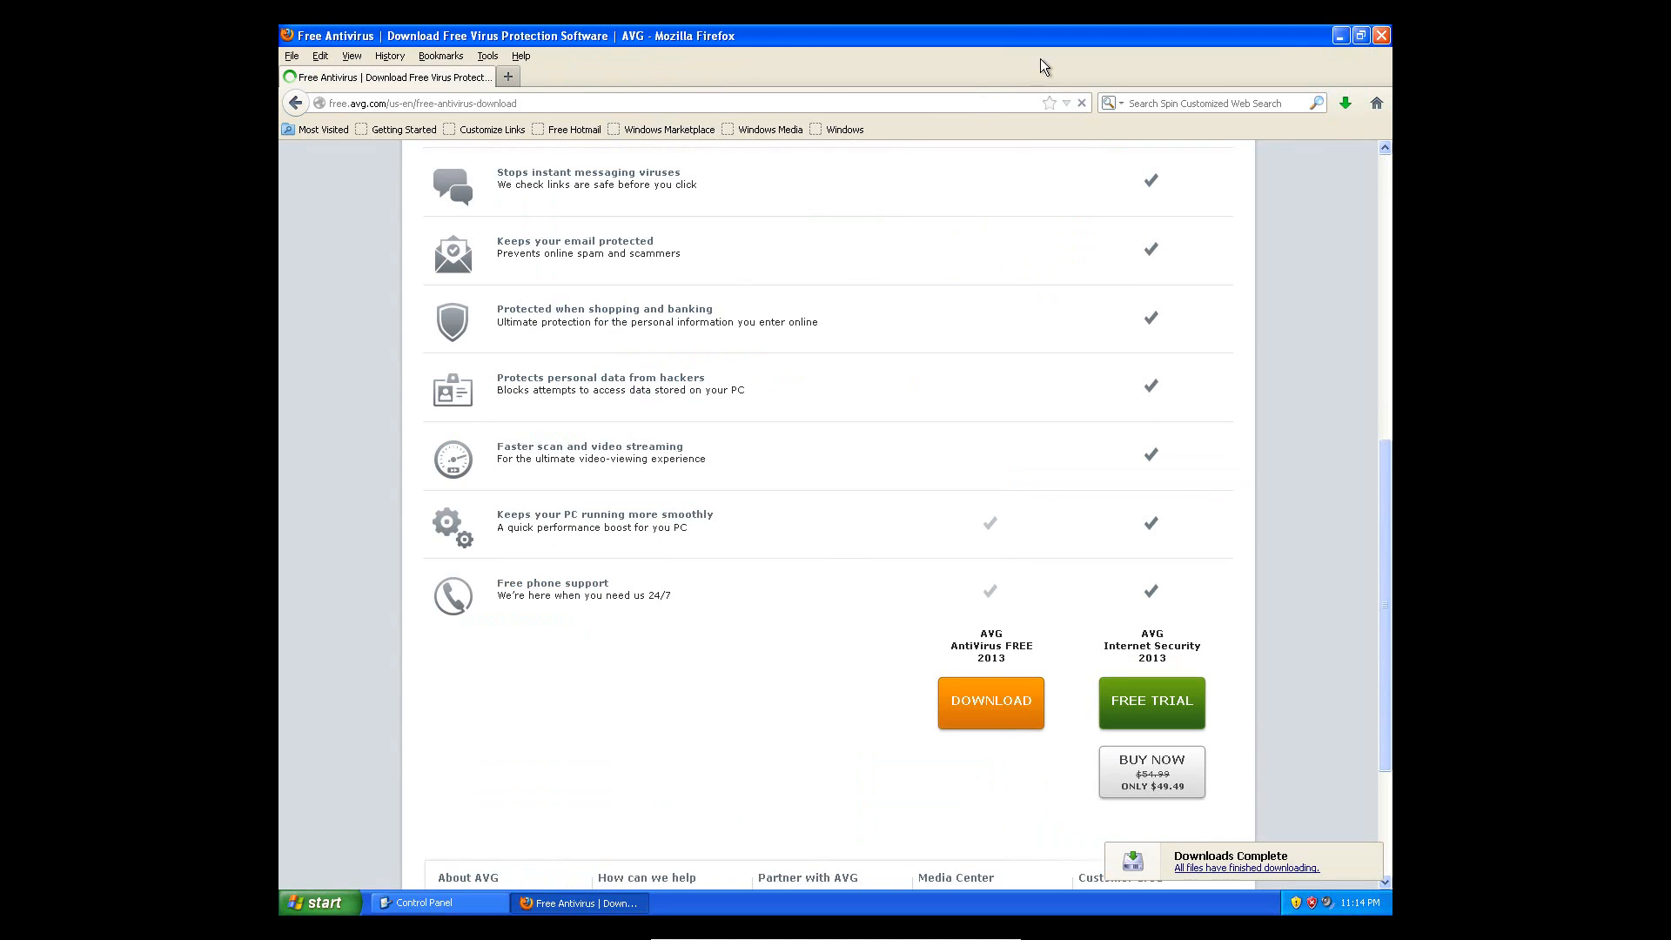
Launch the downloaded avg_free_stb_all_2013_3272_cnet.exe installer and allow it to run
{"action": "left_click", "coordinate": [1345, 104]}
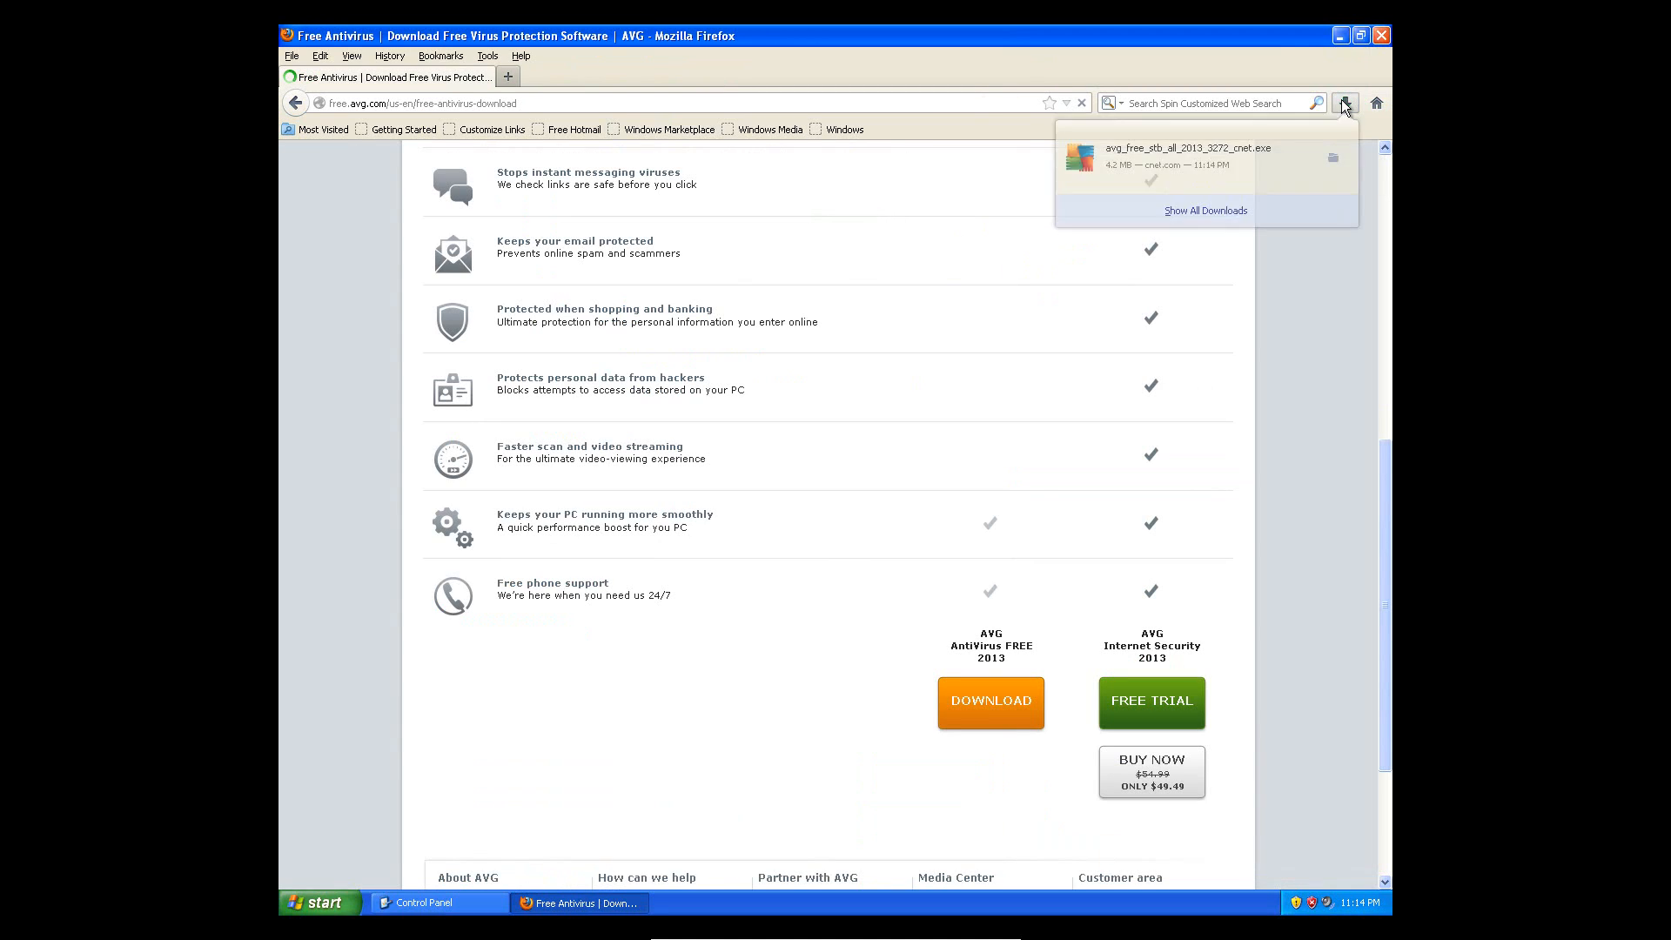
{"action": "left_click", "coordinate": [1193, 167]}
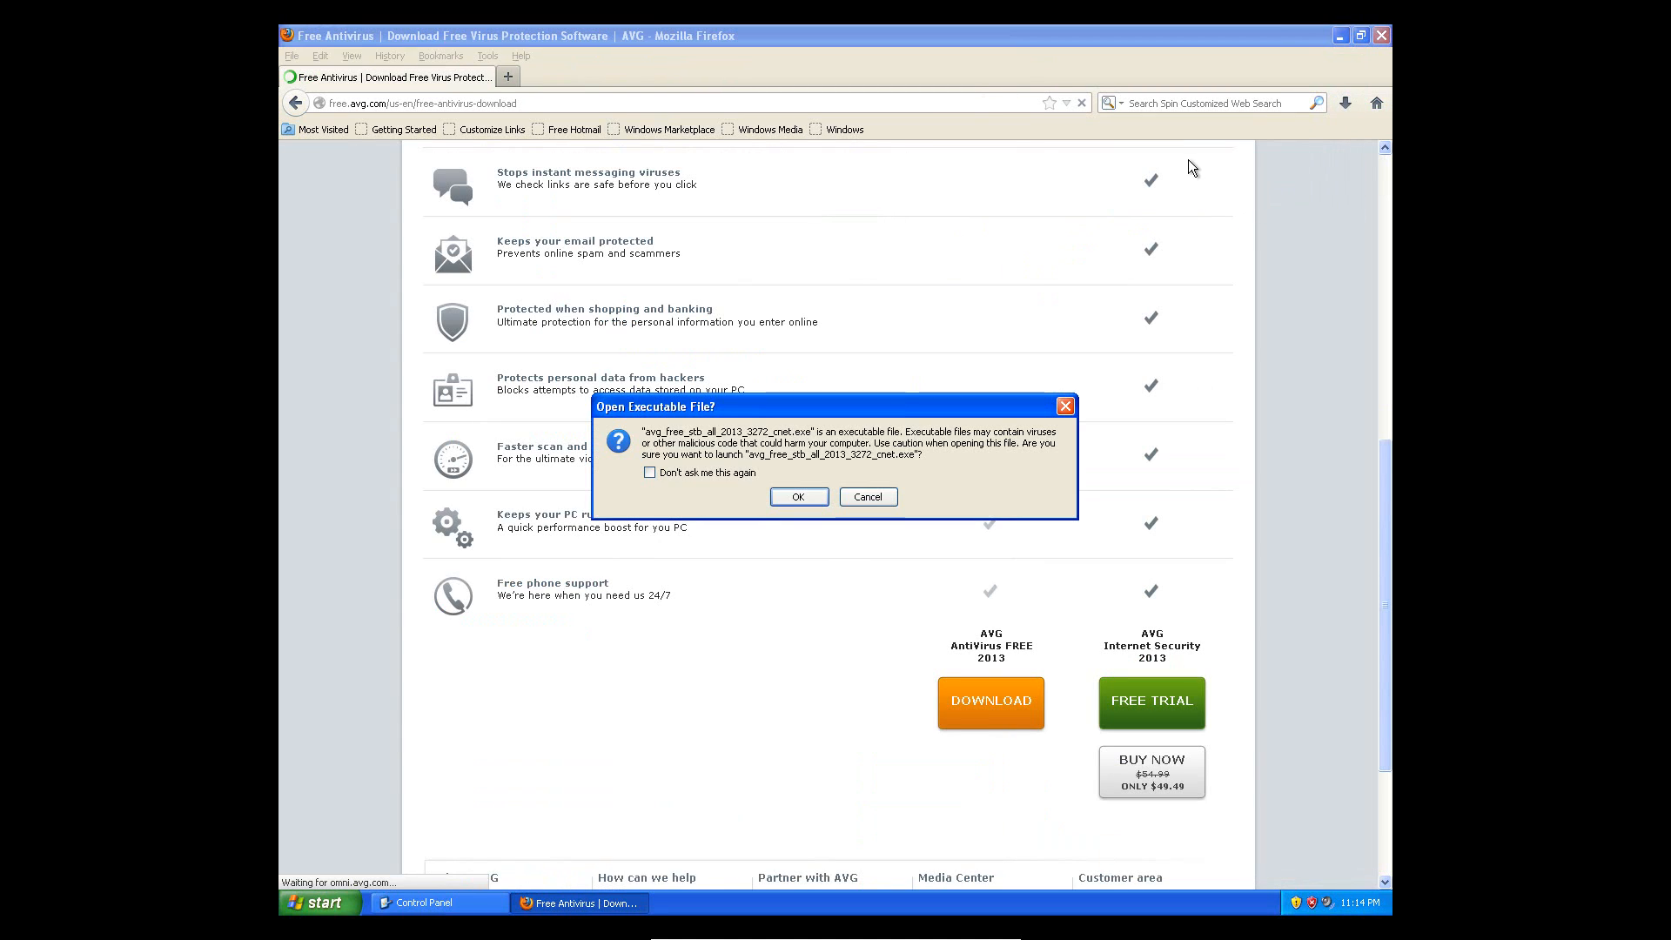
{"action": "left_click", "coordinate": [808, 504]}
{"action": "left_click", "coordinate": [900, 484]}
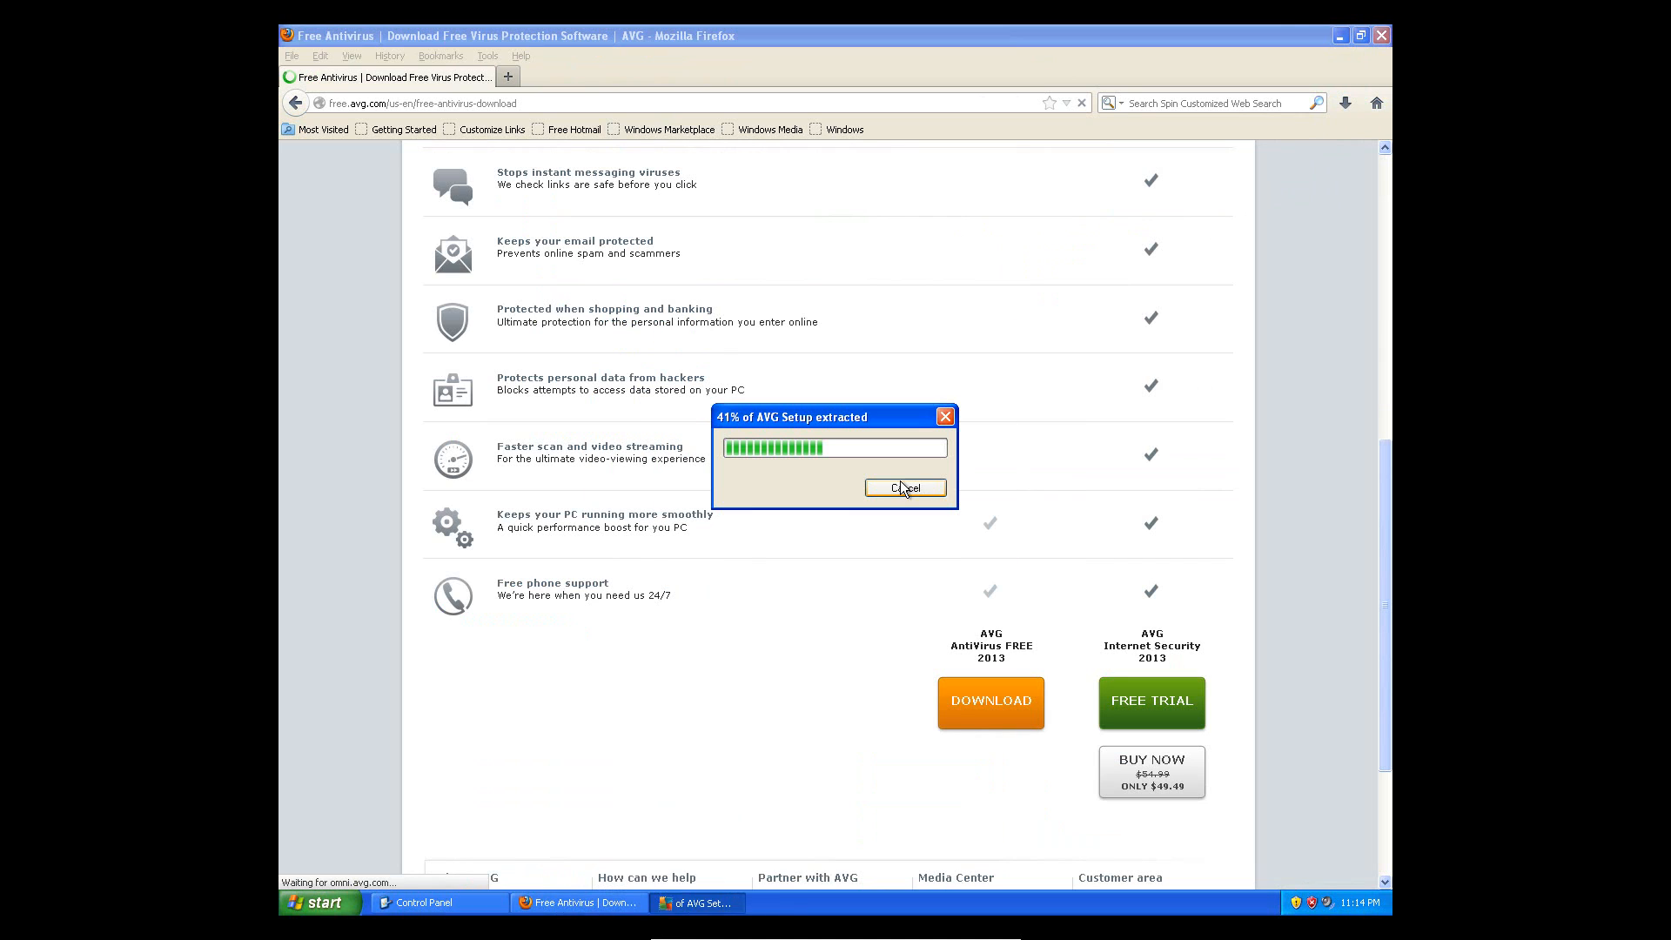
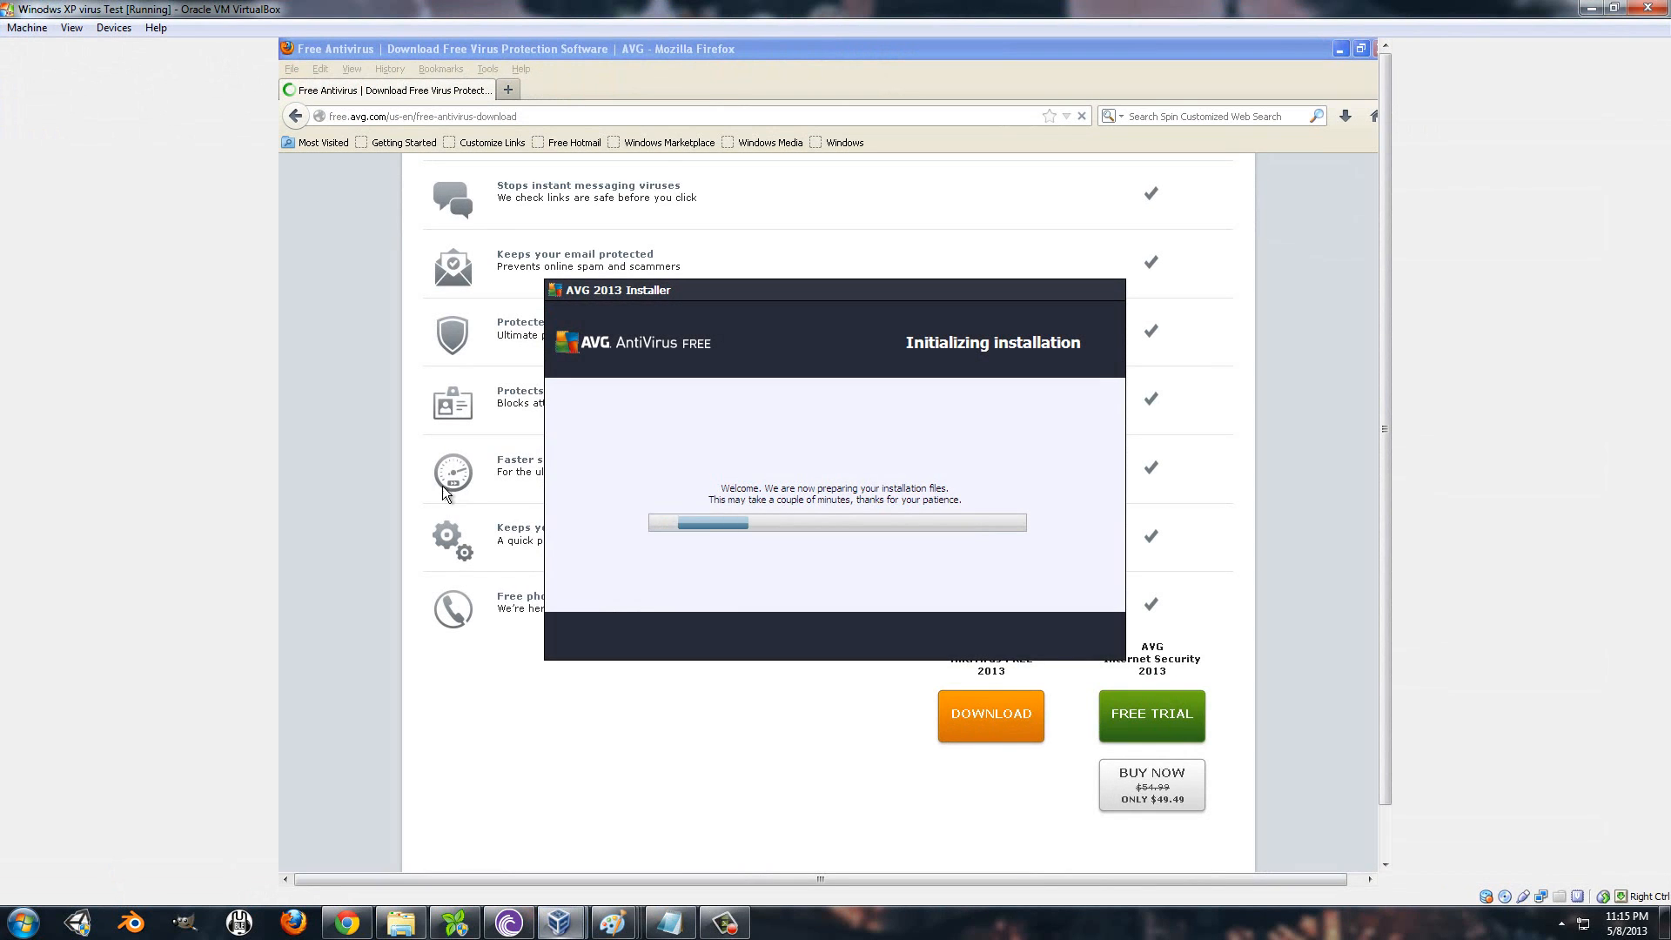
In the Paint checklist, underline "Performed updates", check it and "Installed antivirus" in yellow, and return to the full-screen virtual machine
{"action": "left_click", "coordinate": [612, 923]}
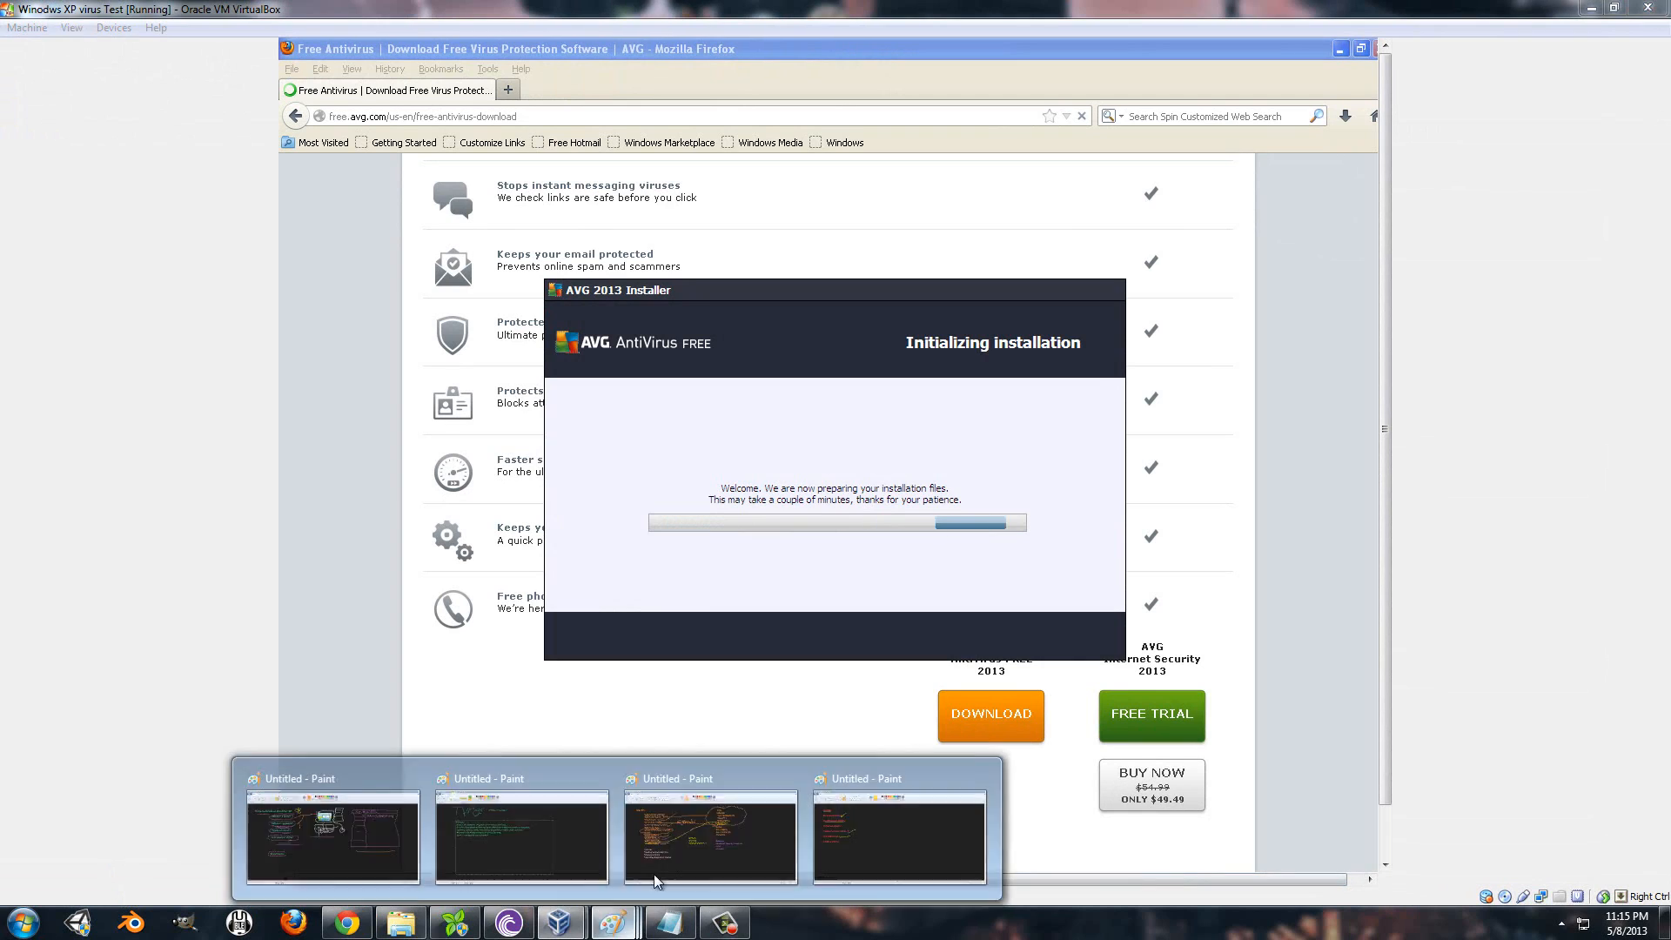
{"action": "left_click", "coordinate": [823, 848]}
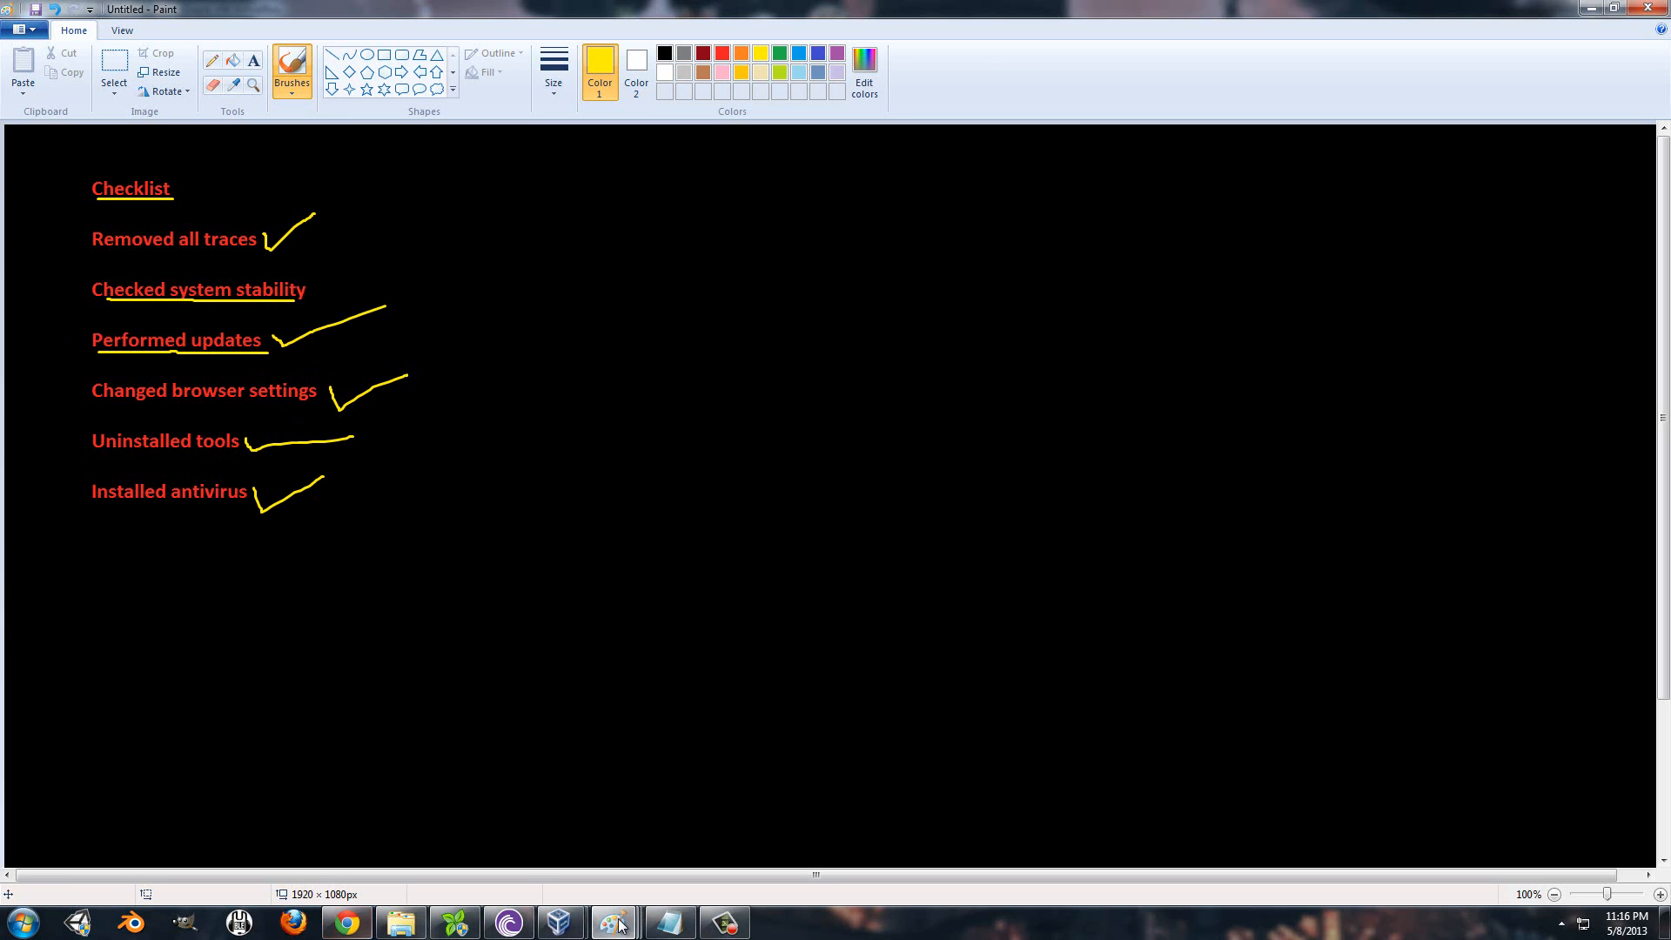
{"action": "mouse_move", "coordinate": [559, 923]}
{"action": "left_click", "coordinate": [589, 875]}
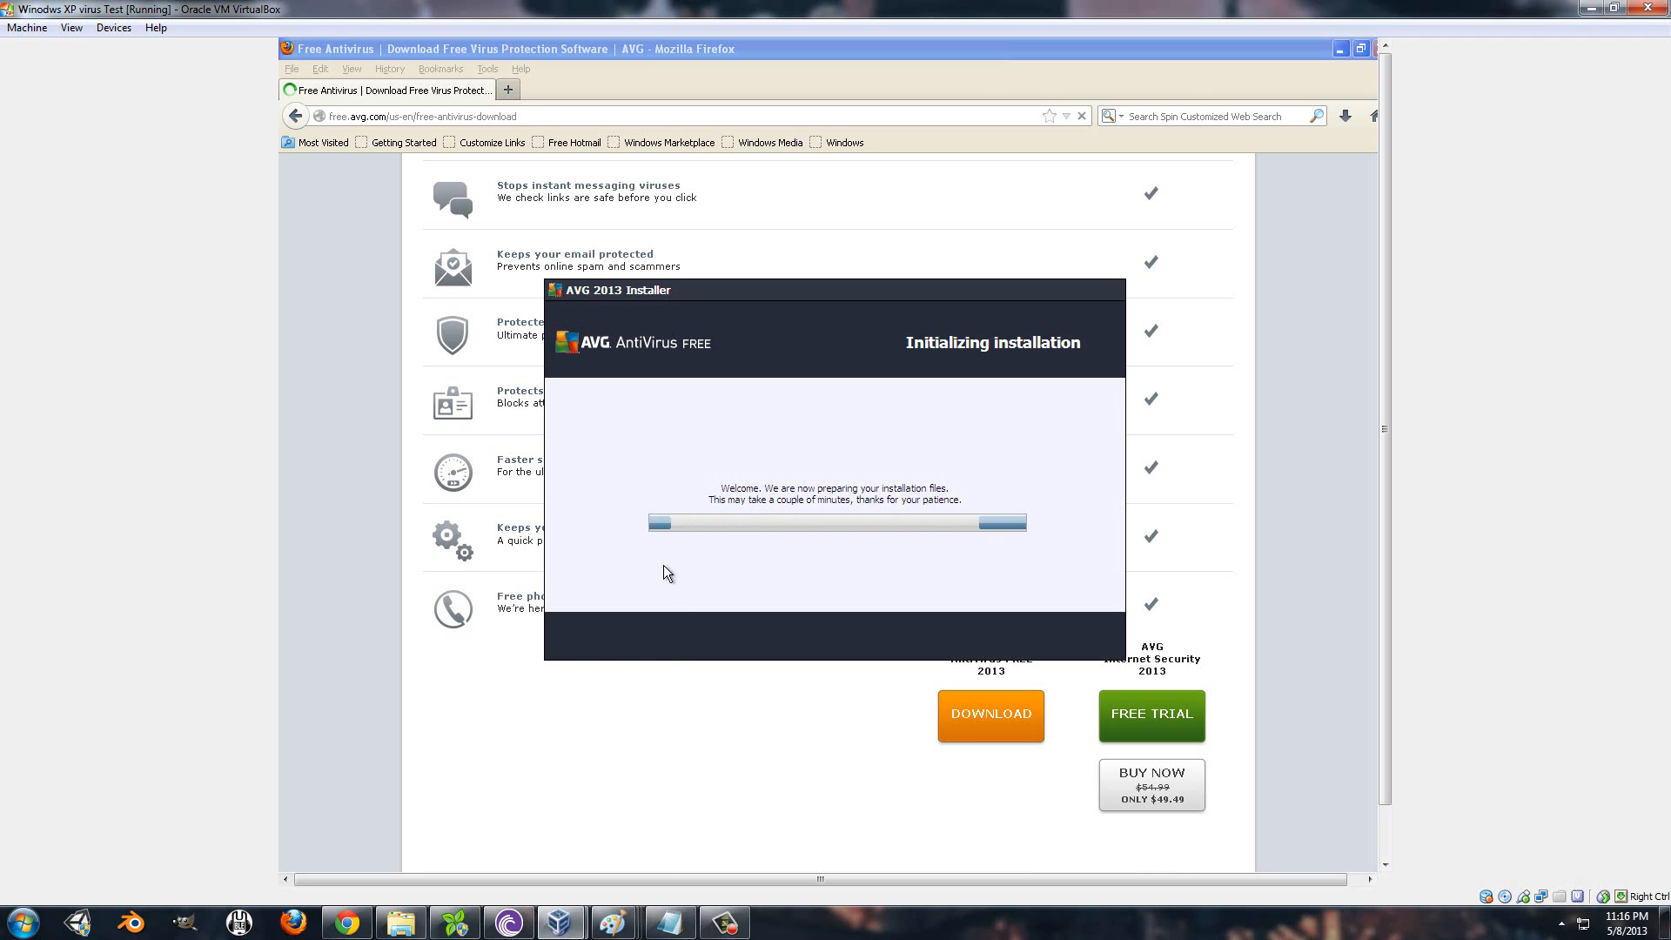
{"action": "left_click", "coordinate": [71, 28]}
{"action": "left_click", "coordinate": [105, 45]}
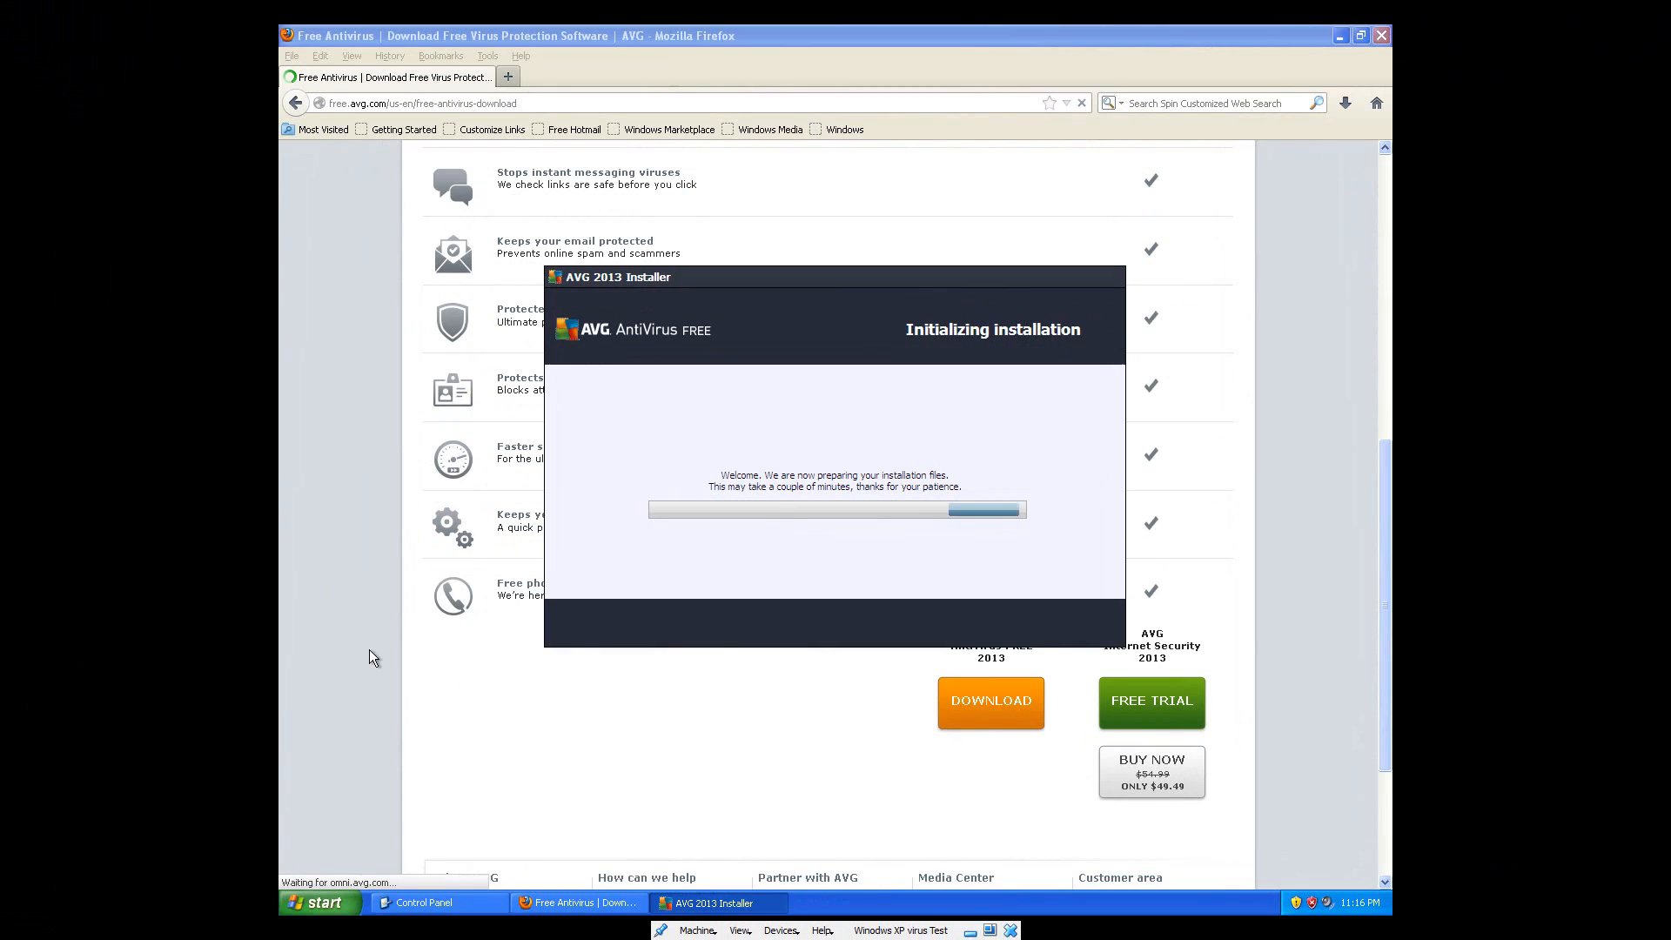
Open a command prompt with cmd, run ipconfig to view the network configuration, and close the prompt
{"action": "left_click", "coordinate": [331, 910]}
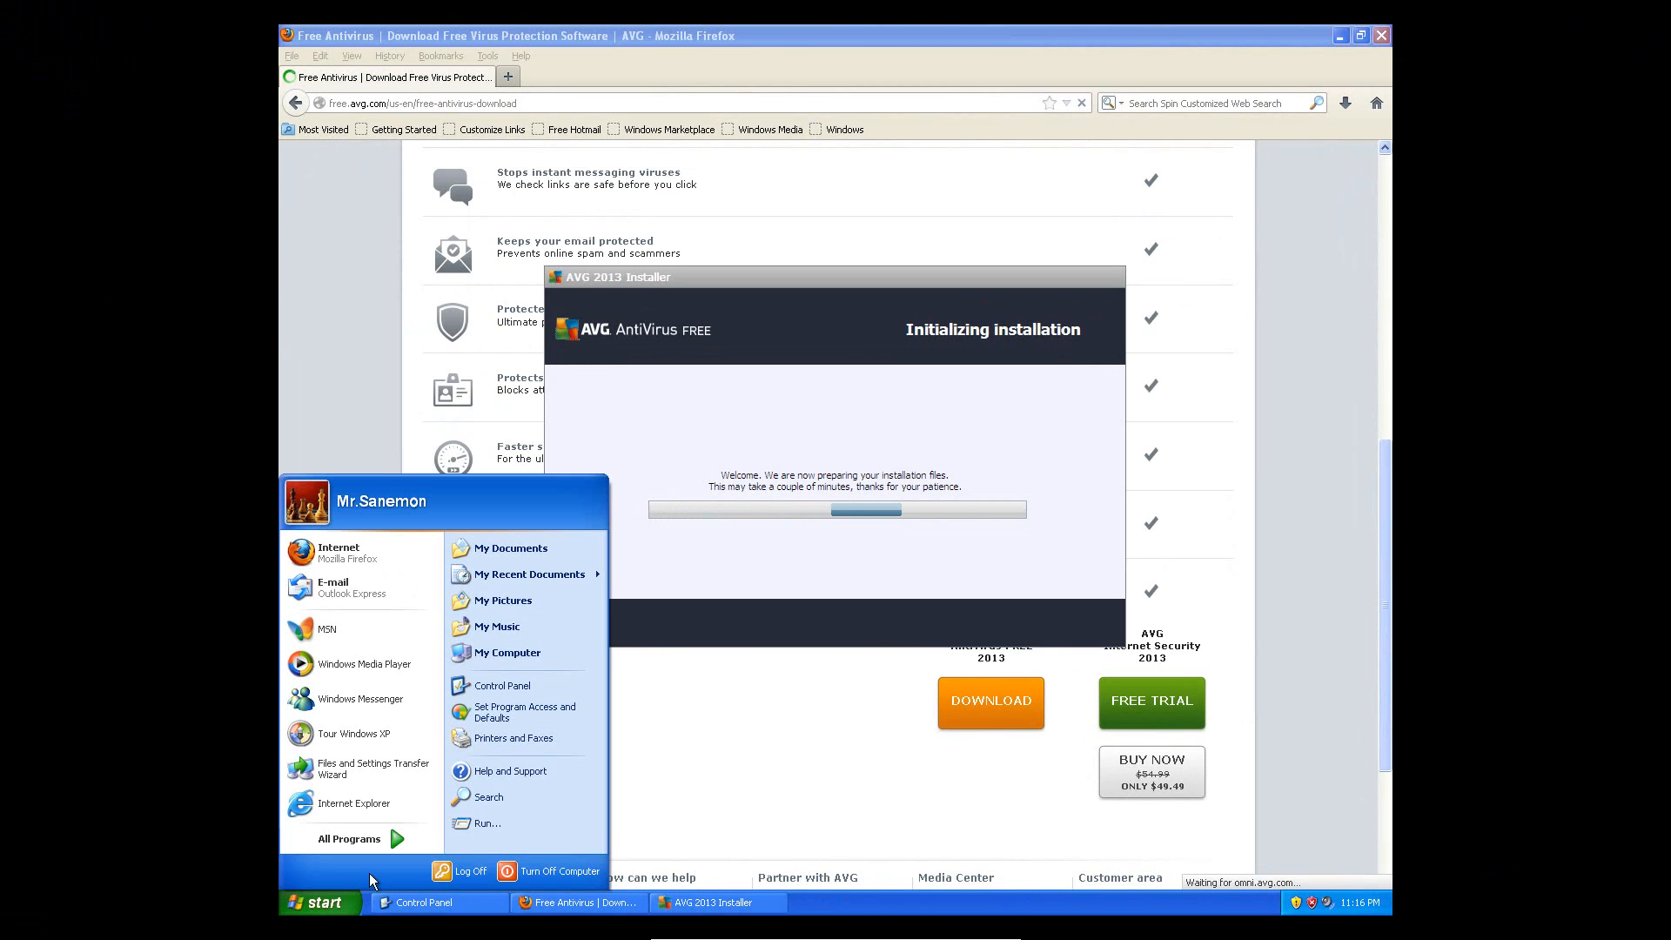
{"action": "left_click", "coordinate": [499, 821]}
{"action": "type", "text": "c"}
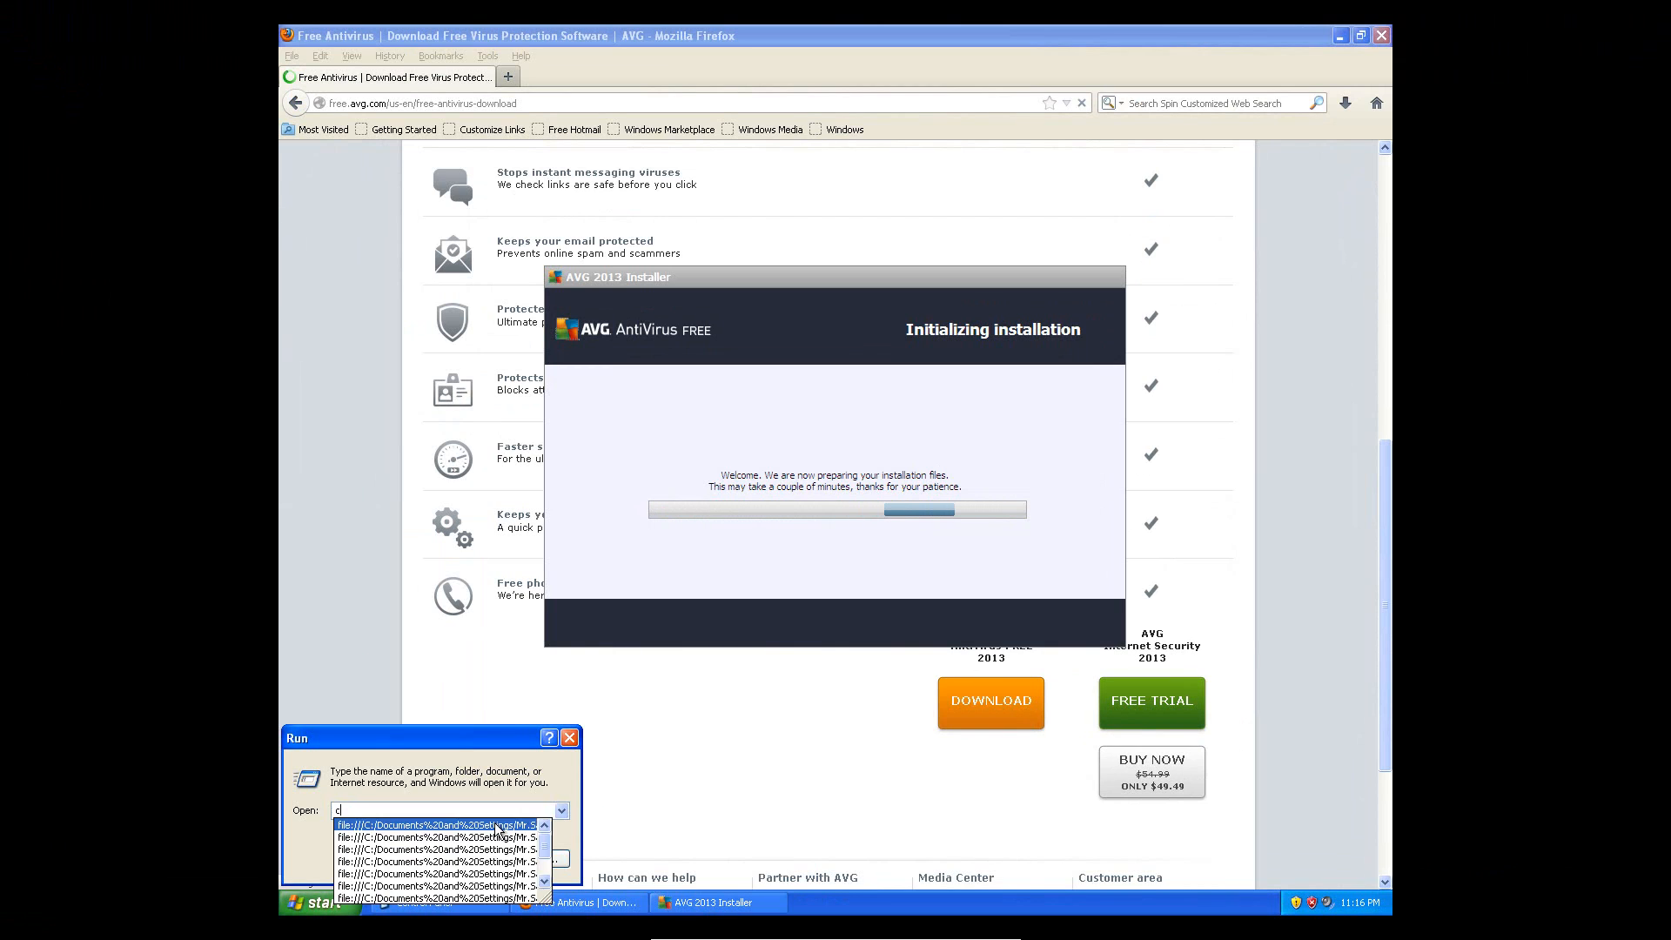
{"action": "type", "text": "md"}
{"action": "key", "text": "Return"}
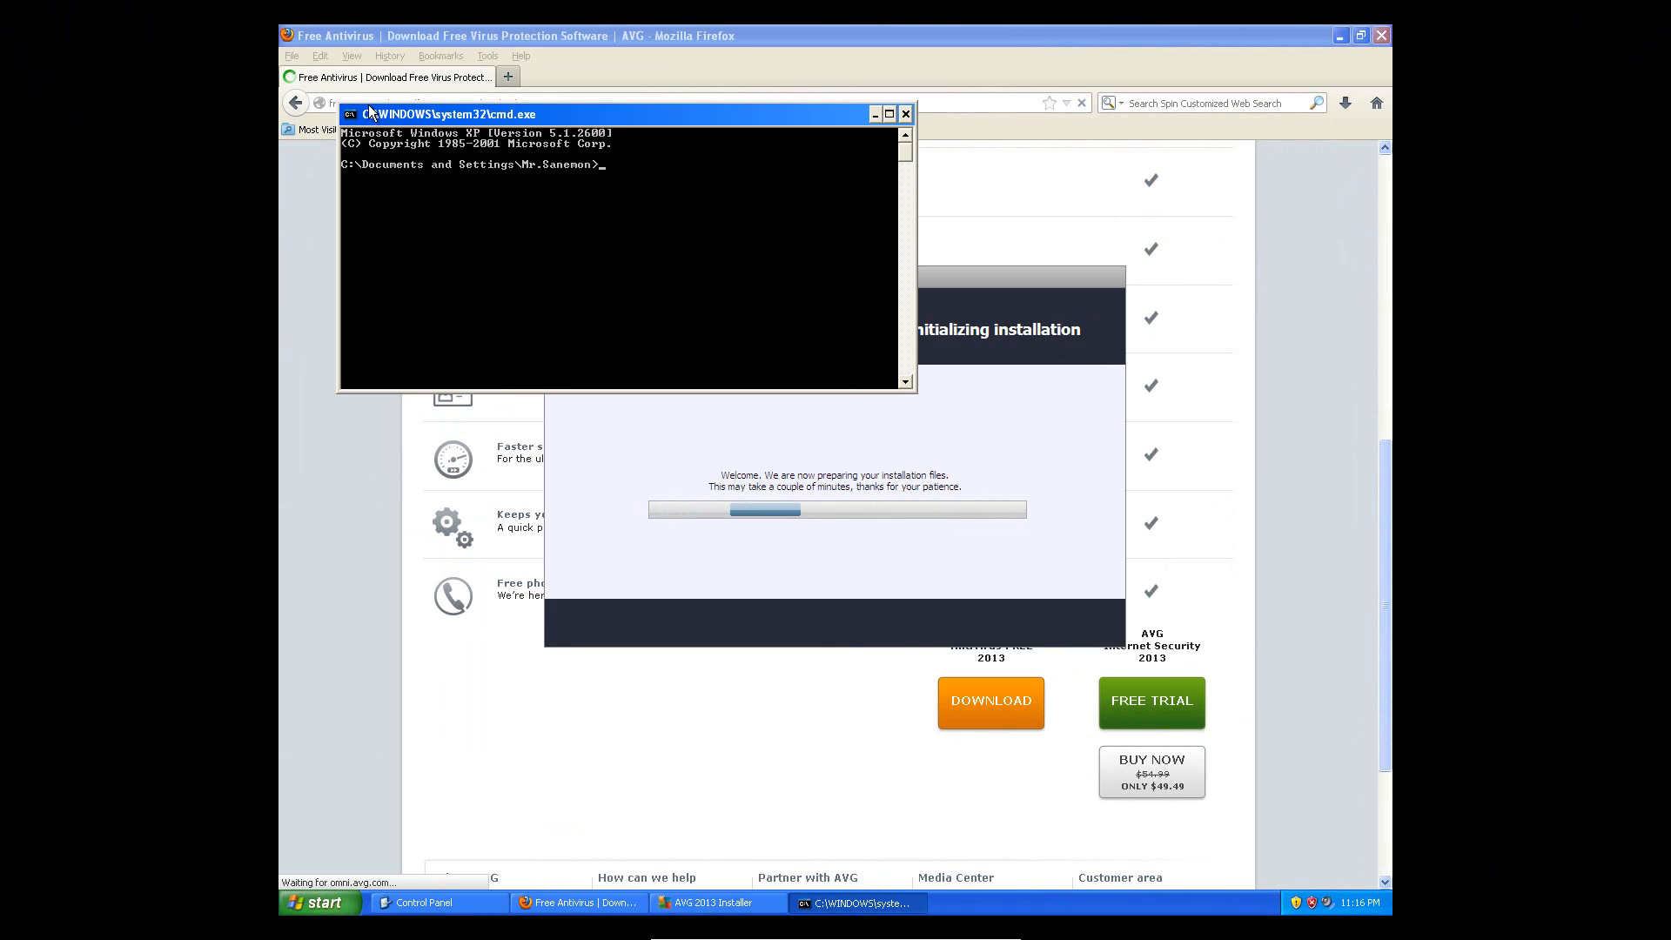
{"action": "type", "text": "ipconfig"}
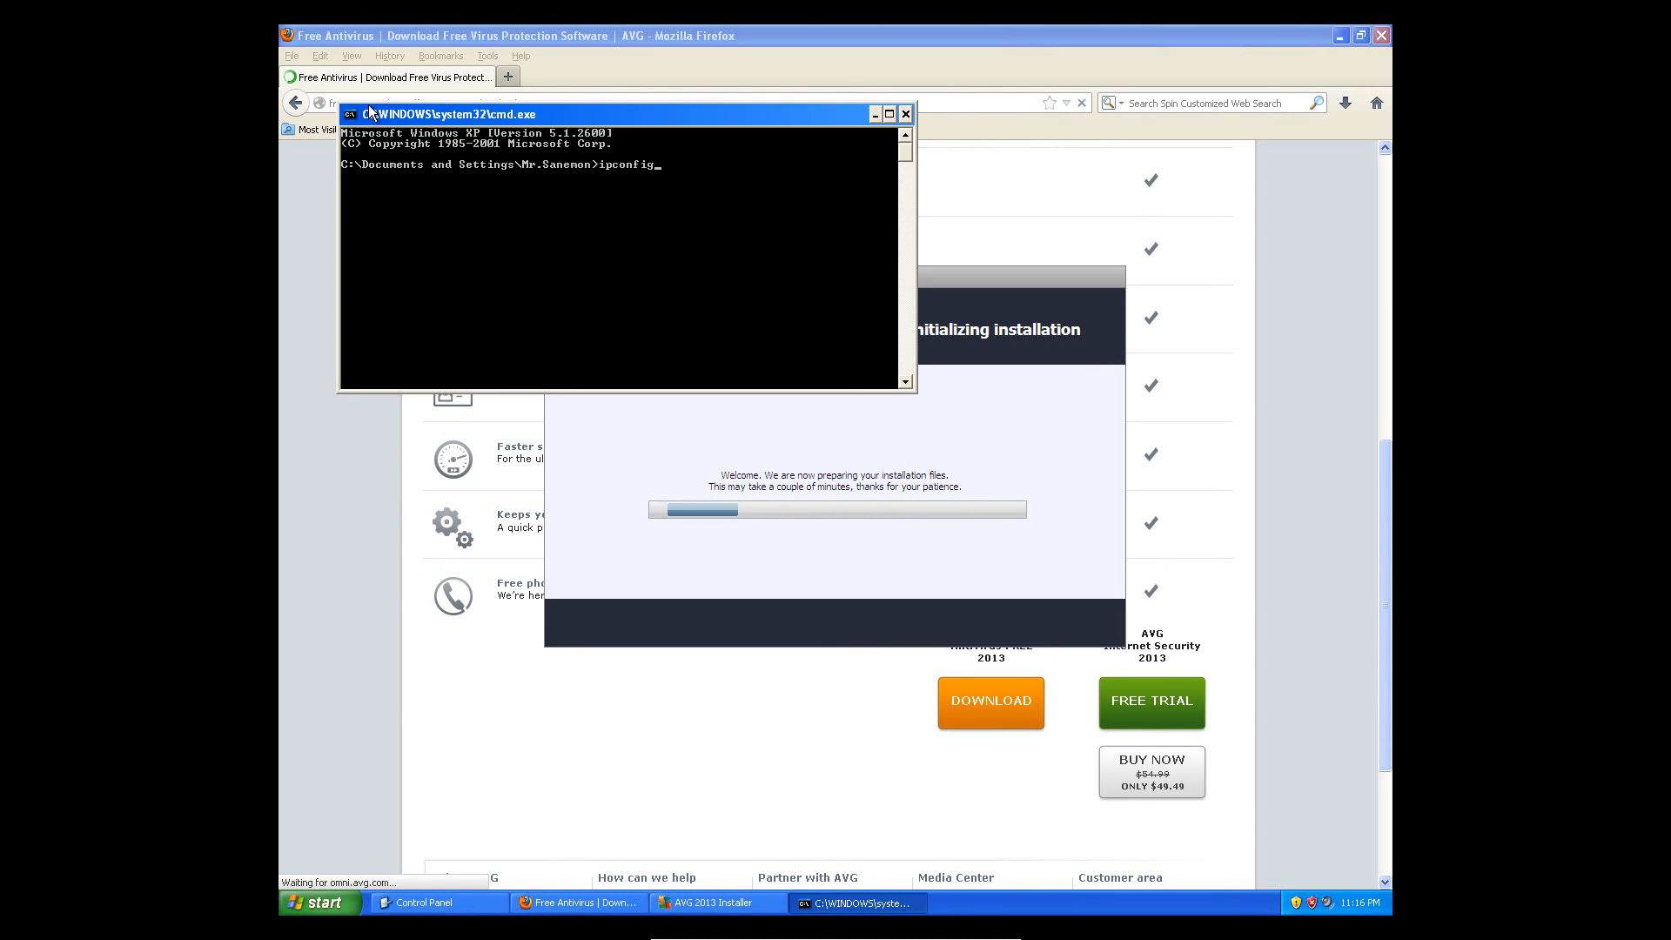
{"action": "key", "text": "Return"}
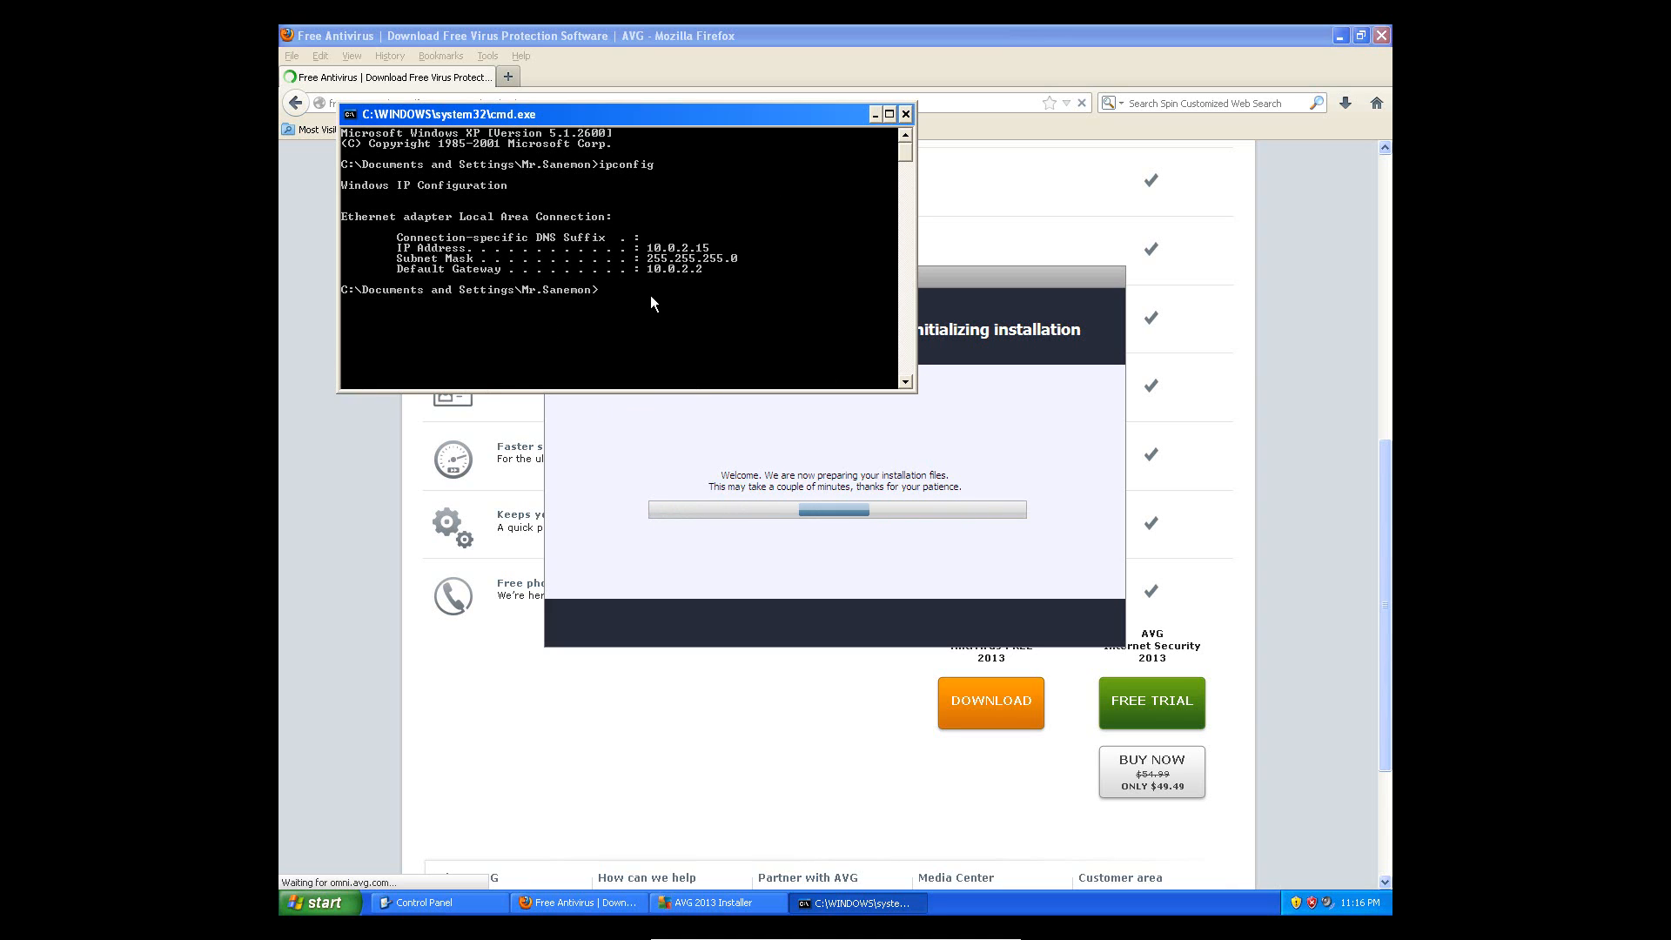
{"action": "left_click", "coordinate": [906, 114]}
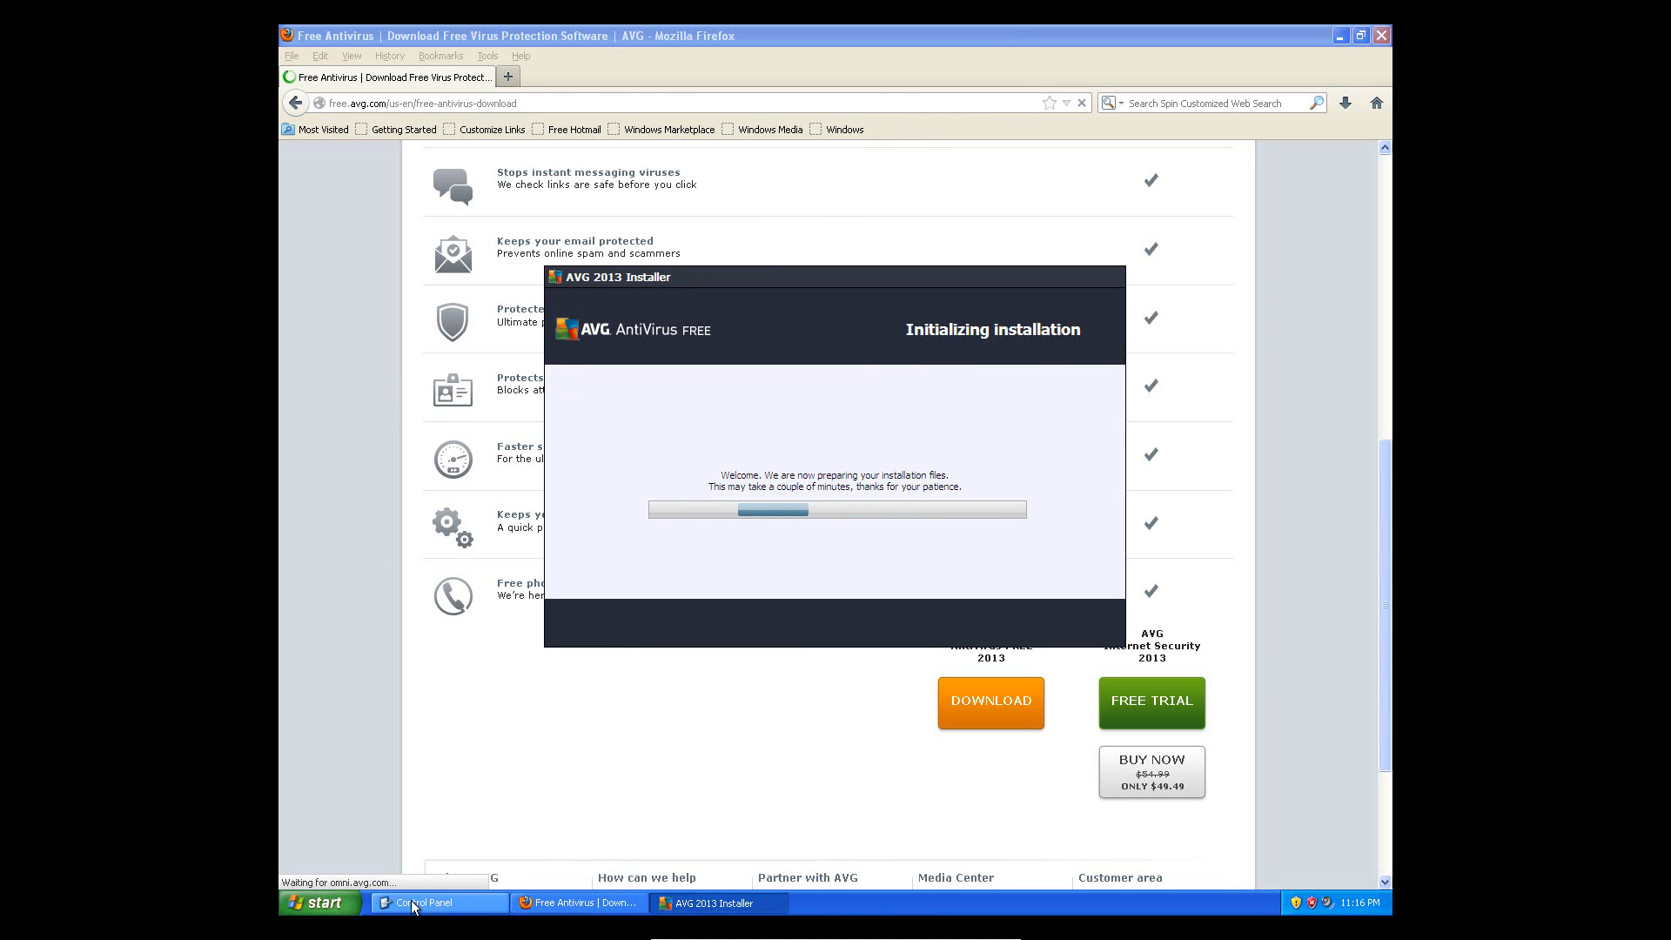
Open the Registry Editor by running regedit
{"action": "left_click", "coordinate": [340, 902]}
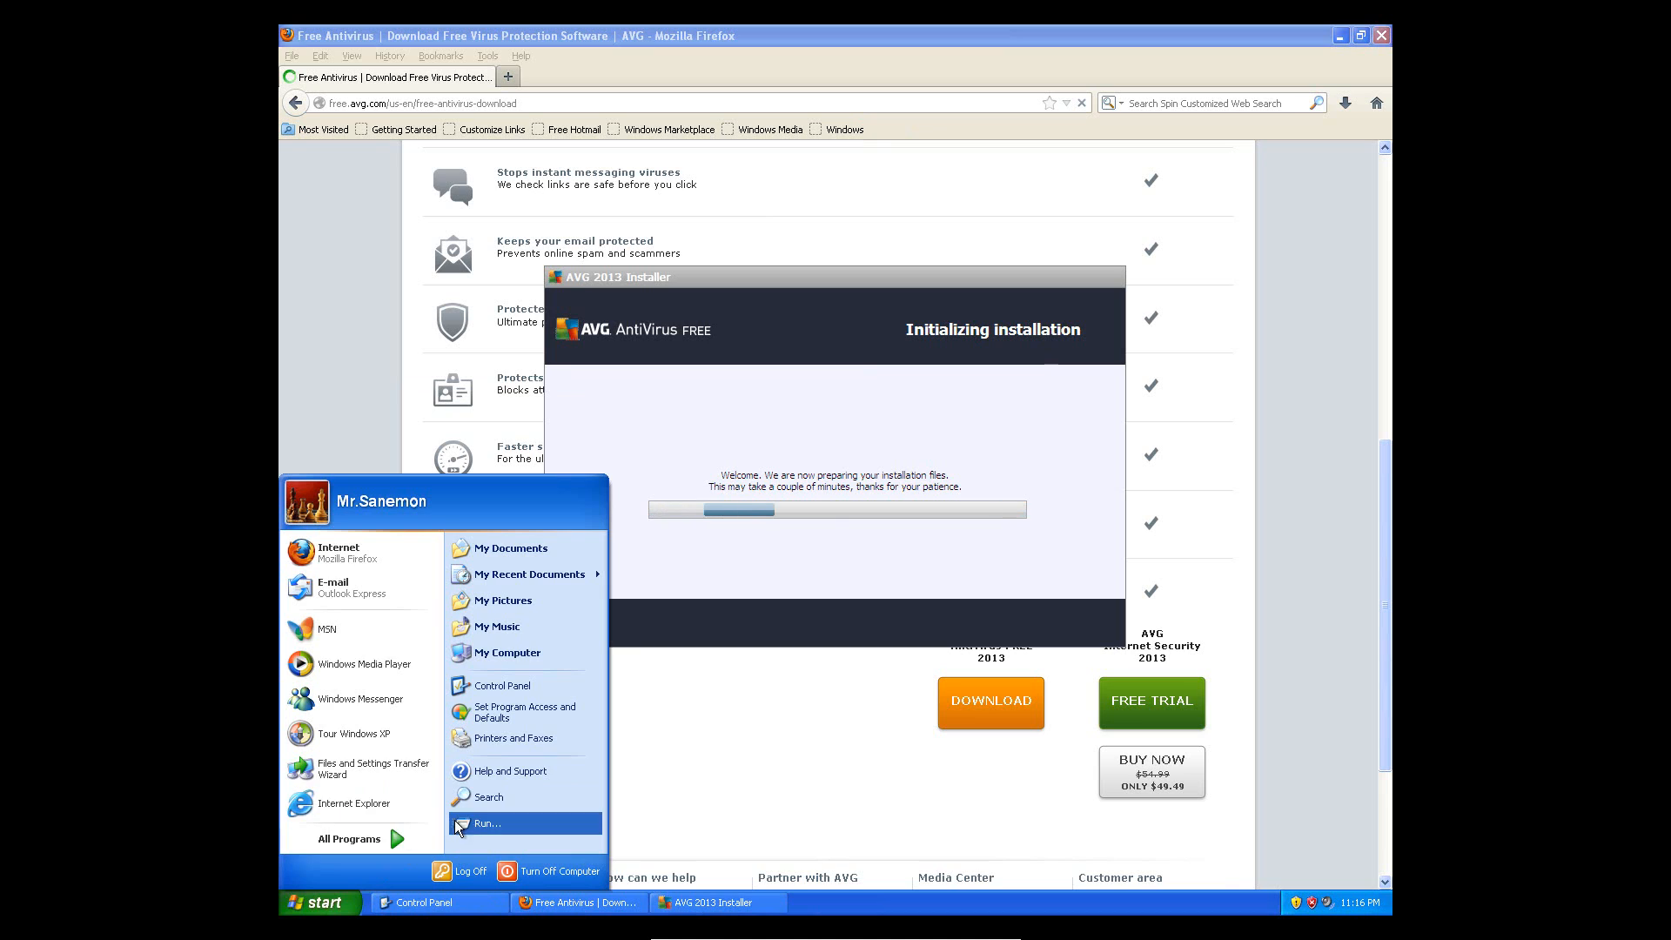
{"action": "left_click", "coordinate": [487, 824]}
{"action": "type", "text": "regedit"}
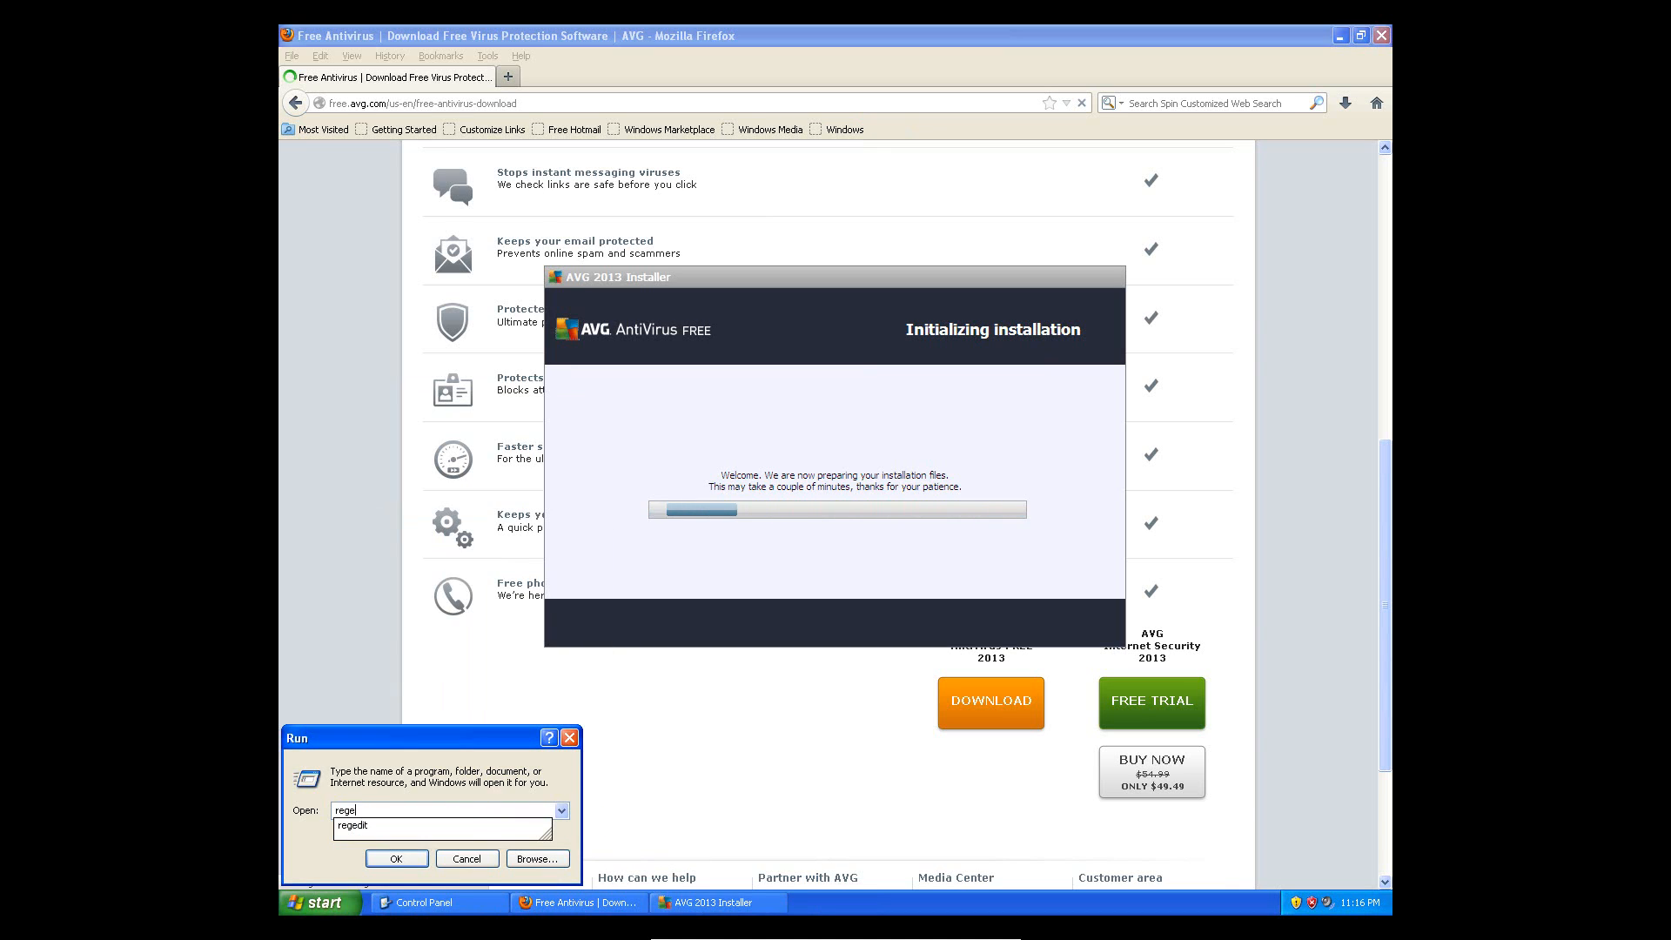
{"action": "key", "text": "Return"}
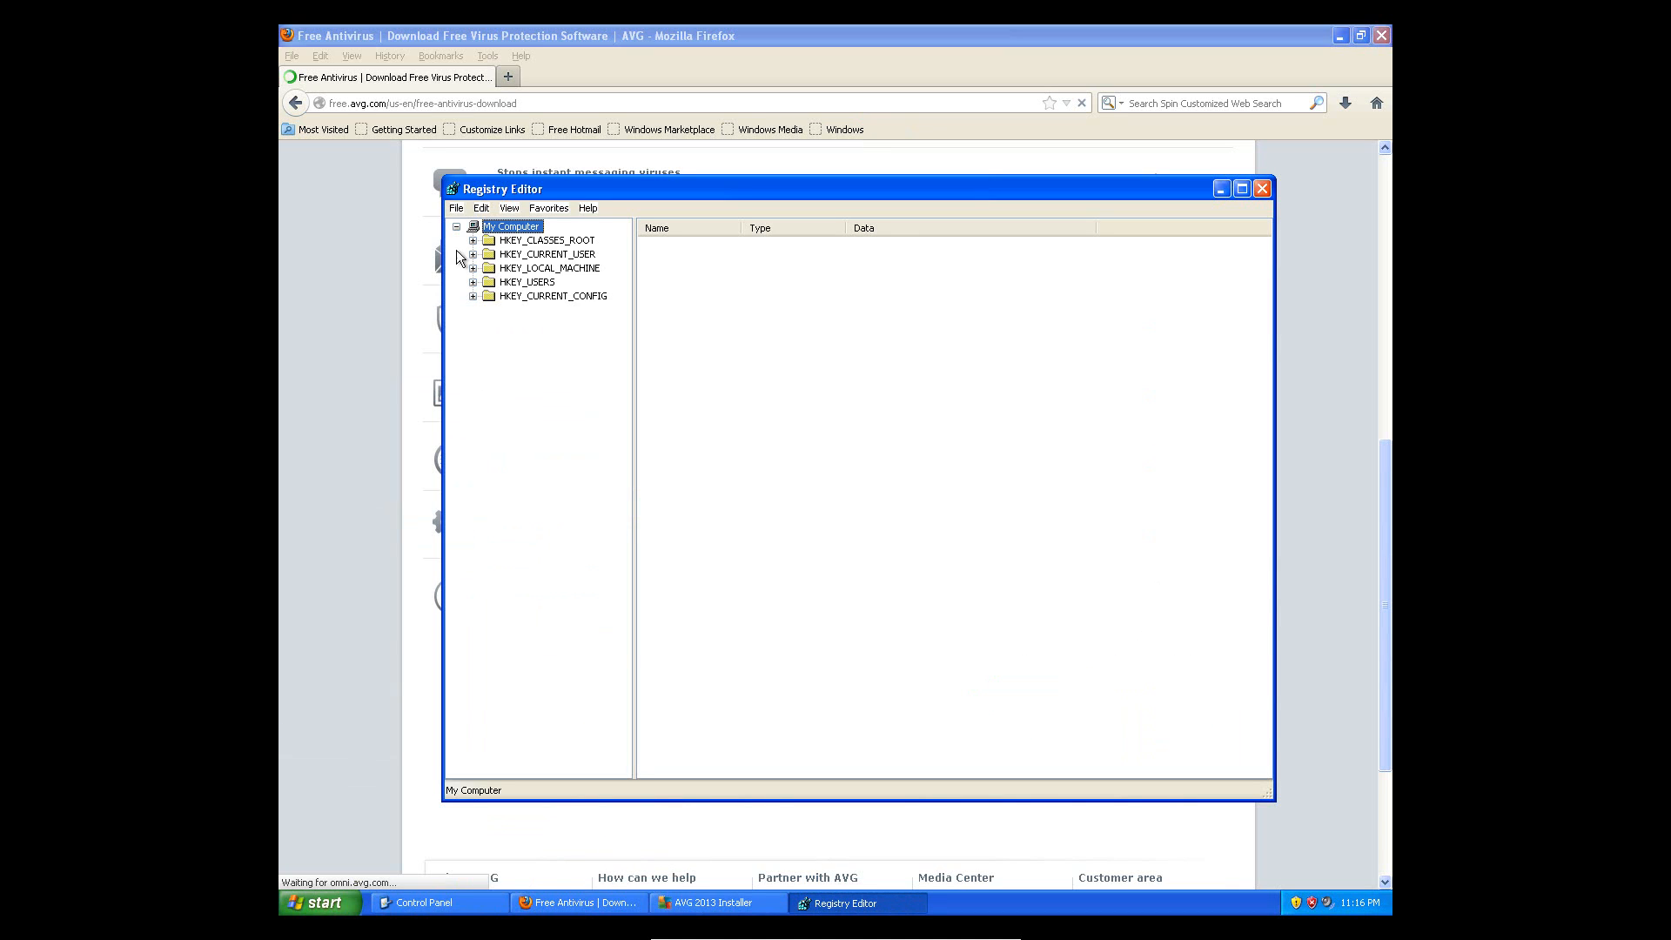
Look through the HKEY_CLASSES_ROOT, HKEY_LOCAL_MACHINE and HKEY_USERS hives in the registry tree and close the Registry Editor
{"action": "left_click", "coordinate": [473, 241]}
{"action": "scroll", "coordinate": [513, 314], "scroll_direction": "down", "scroll_amount": 12}
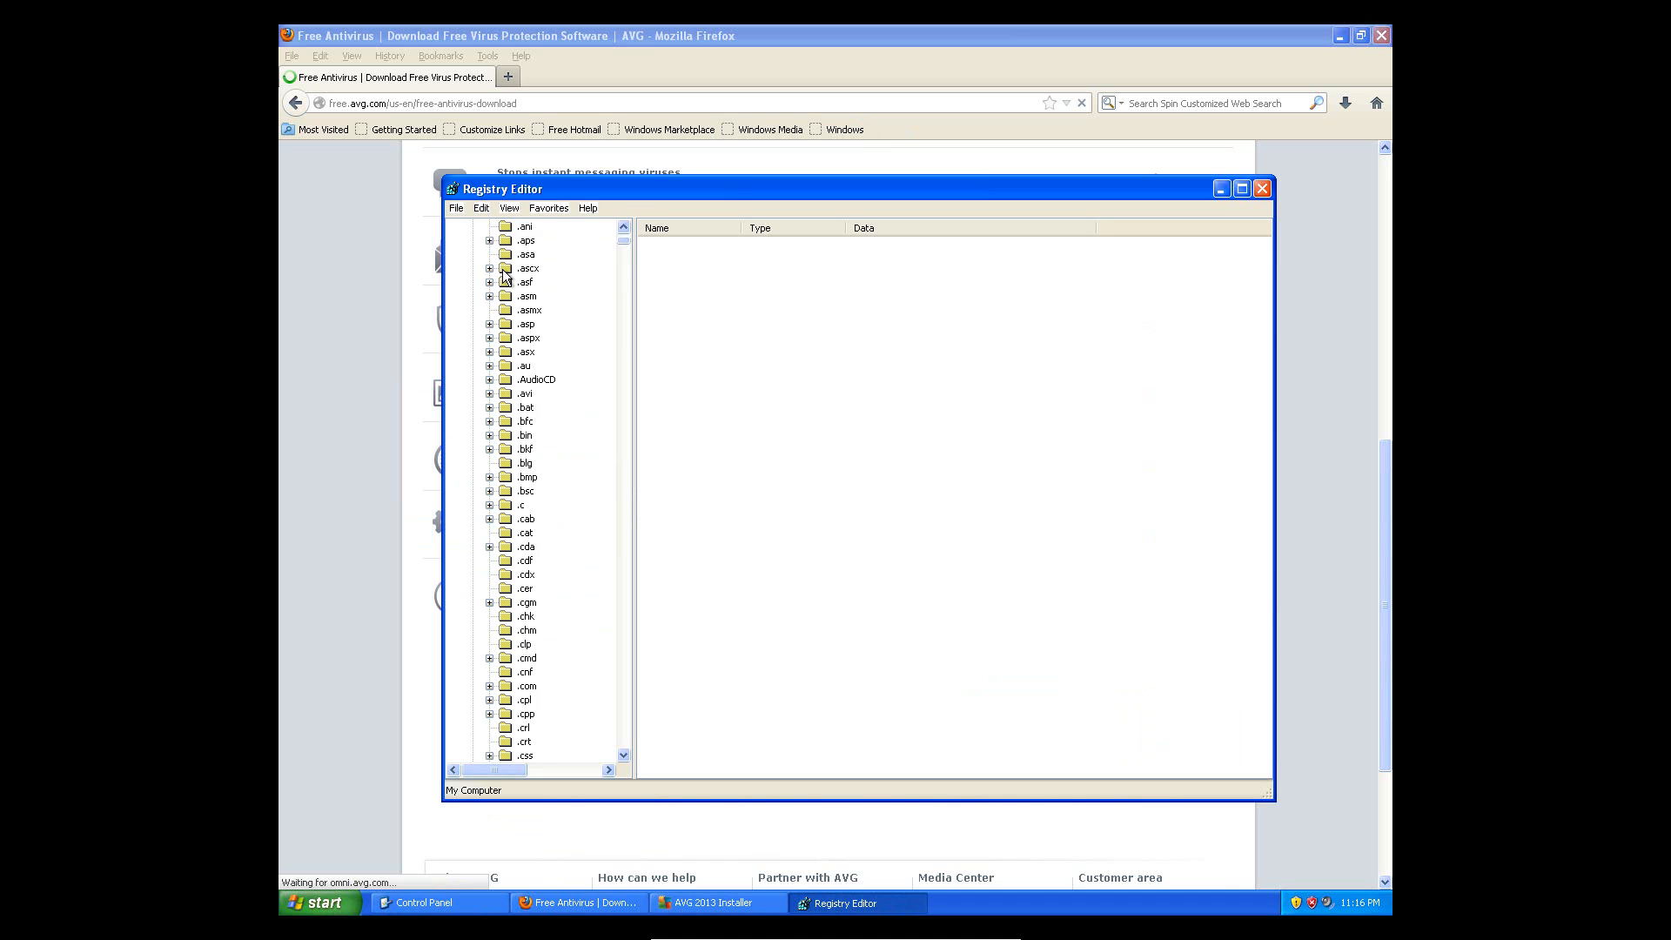
{"action": "scroll", "coordinate": [539, 324], "scroll_direction": "down", "scroll_amount": 6}
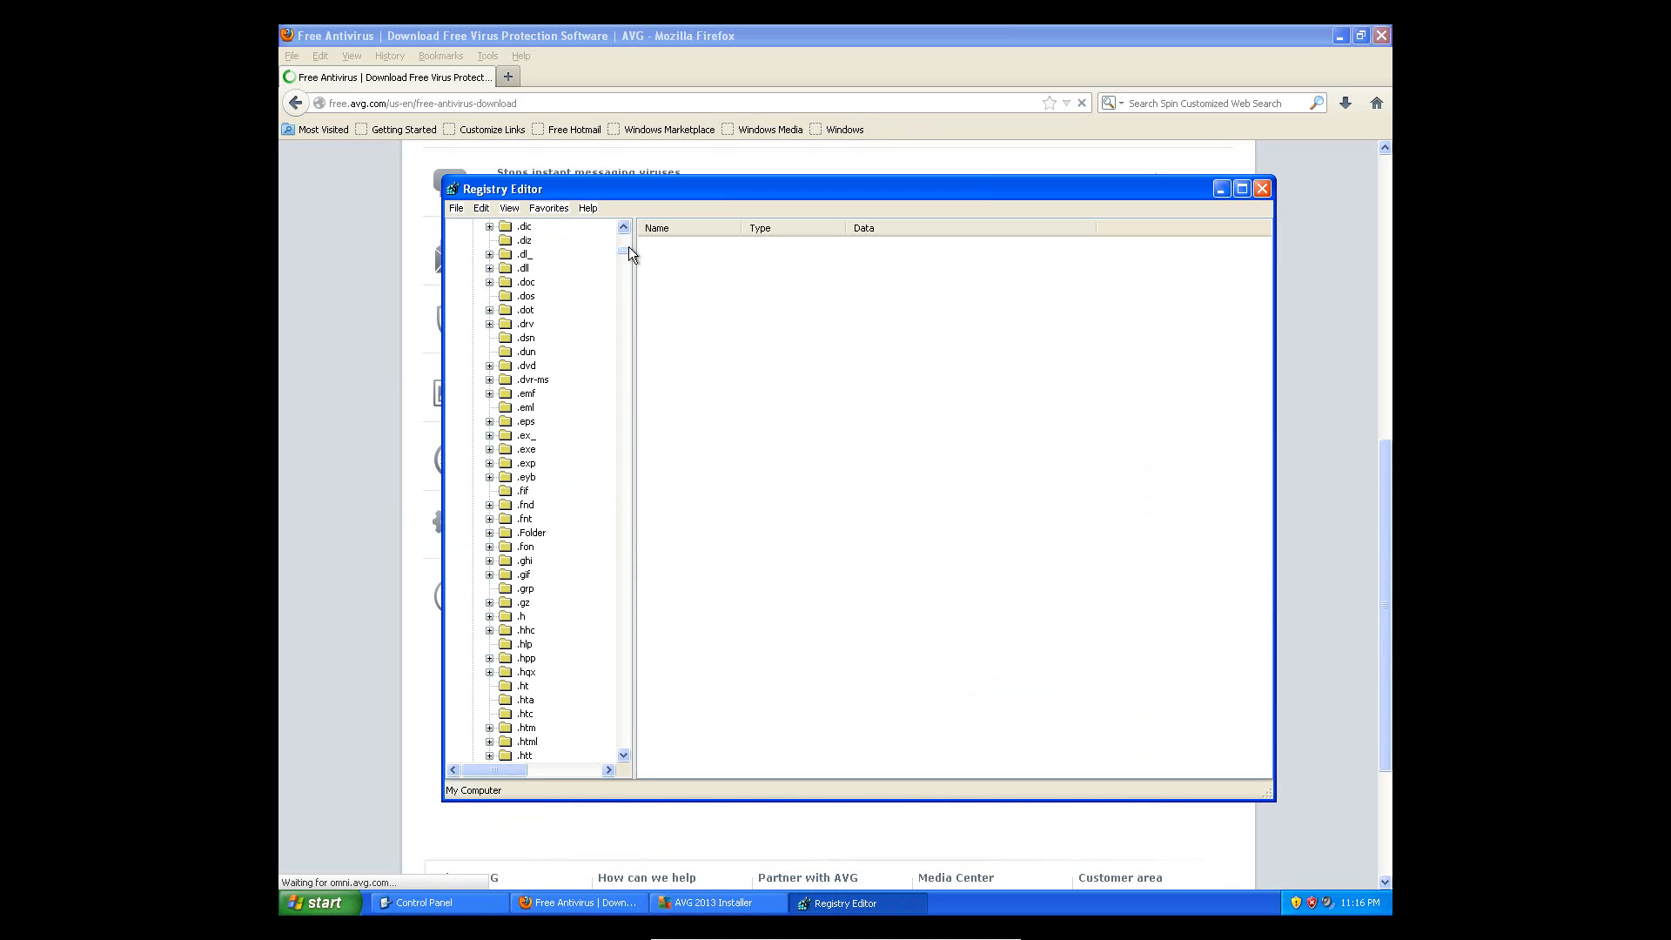
{"action": "left_click_drag", "start_coordinate": [628, 247], "coordinate": [625, 230]}
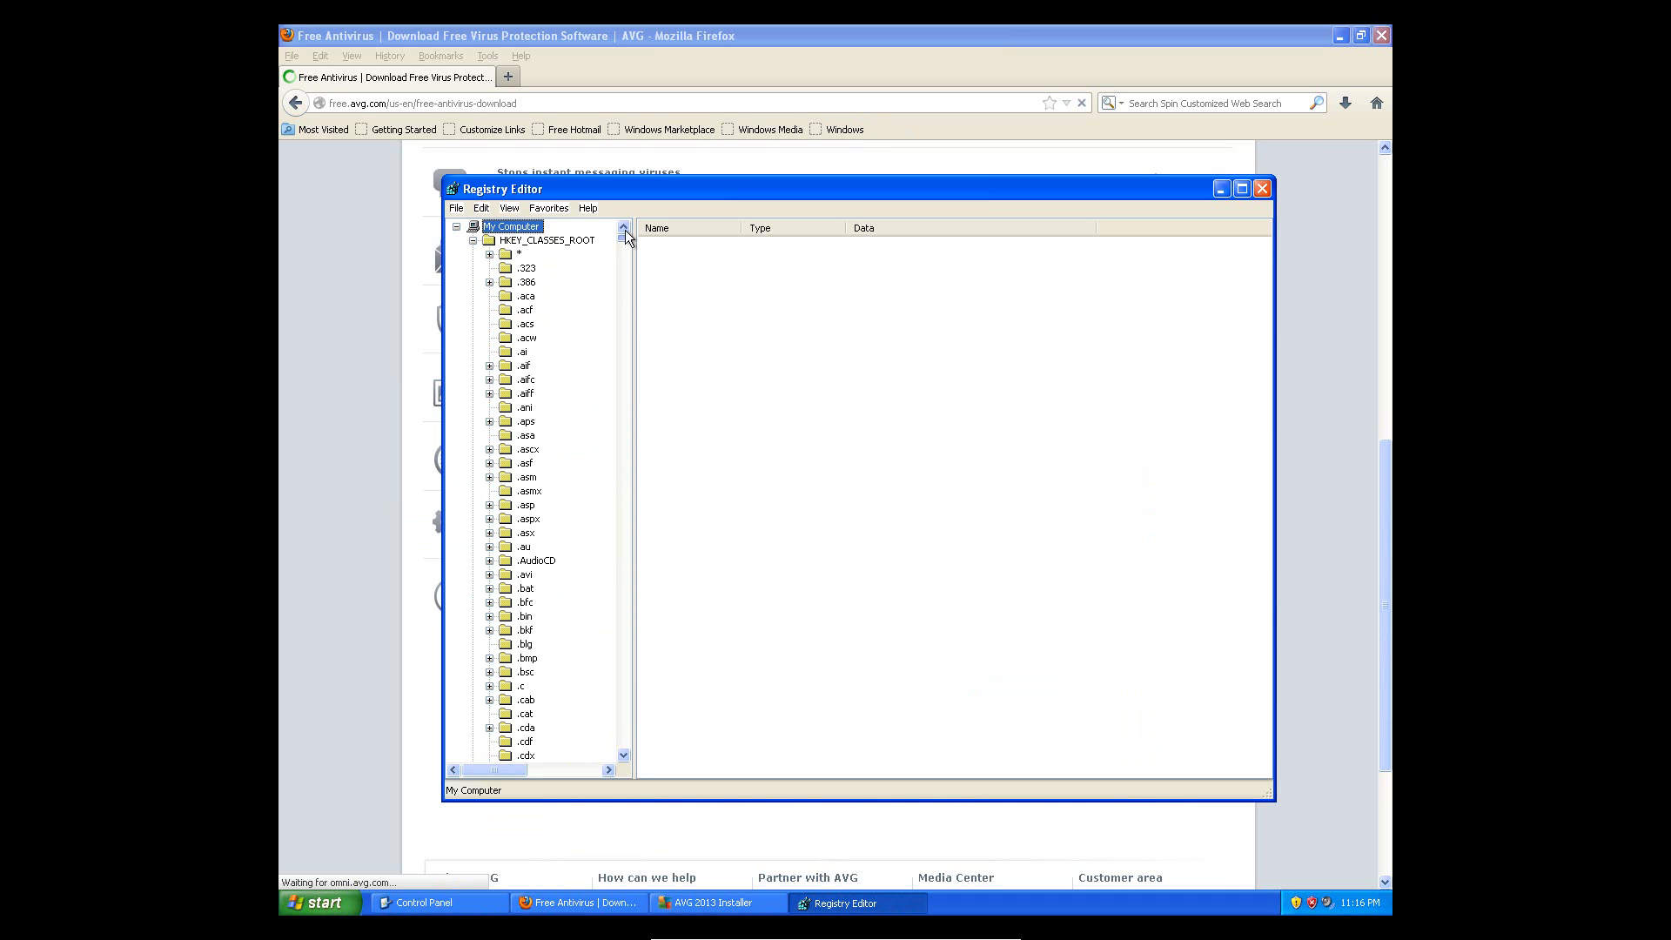
{"action": "left_click", "coordinate": [472, 240]}
{"action": "left_click", "coordinate": [472, 268]}
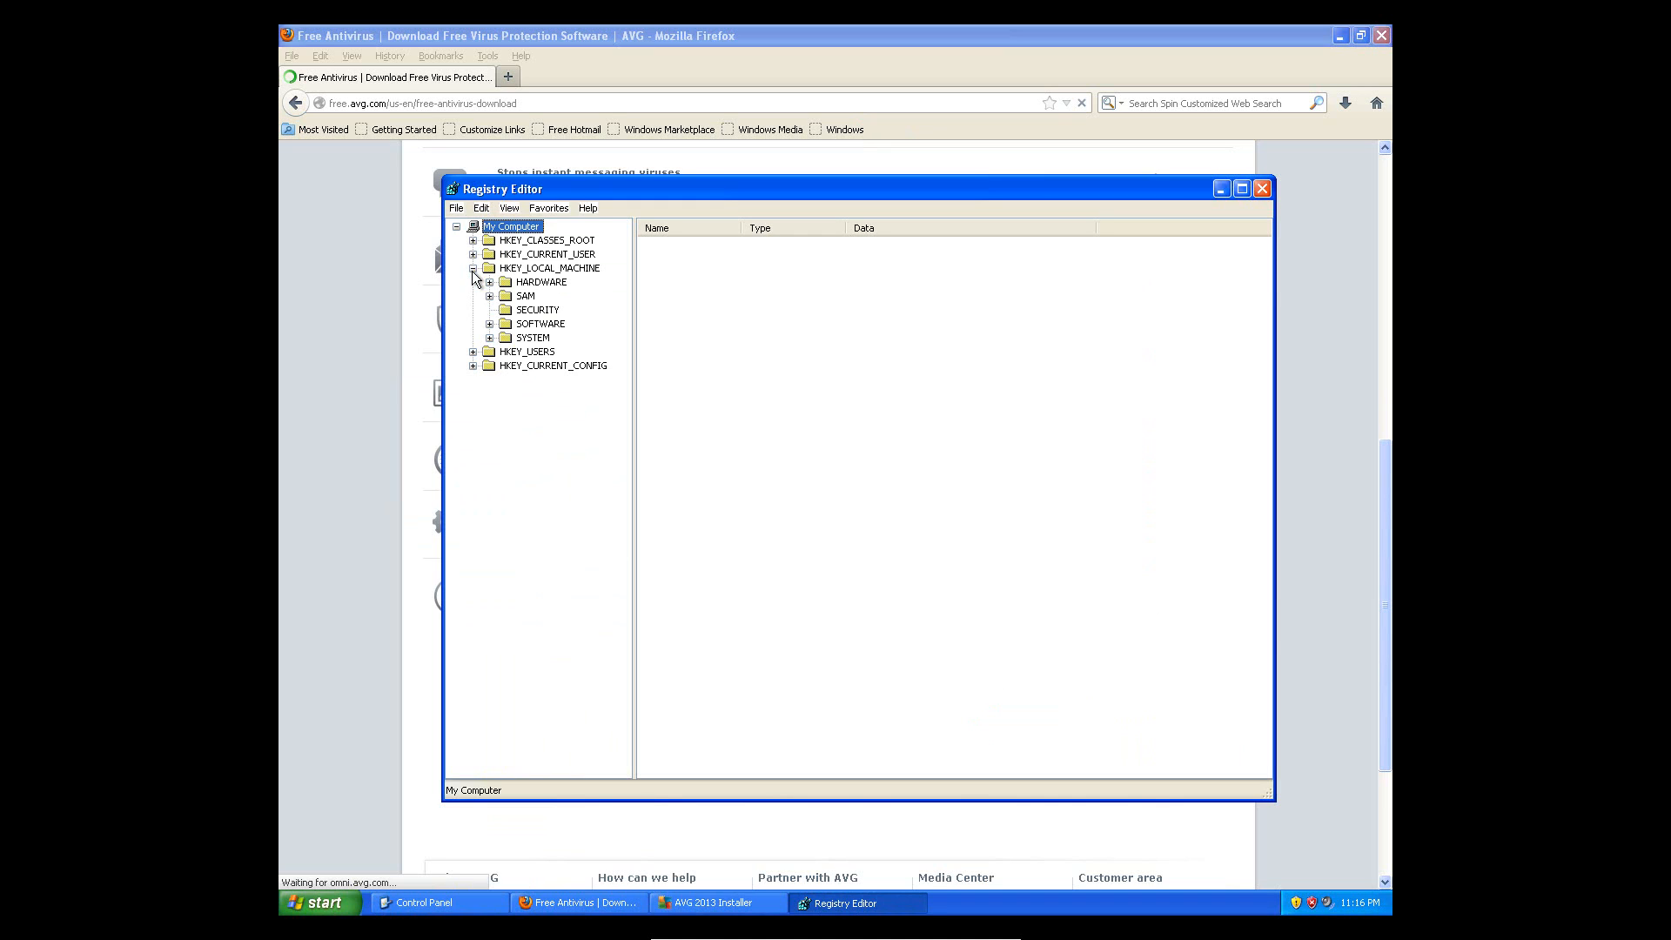
{"action": "left_click", "coordinate": [473, 268]}
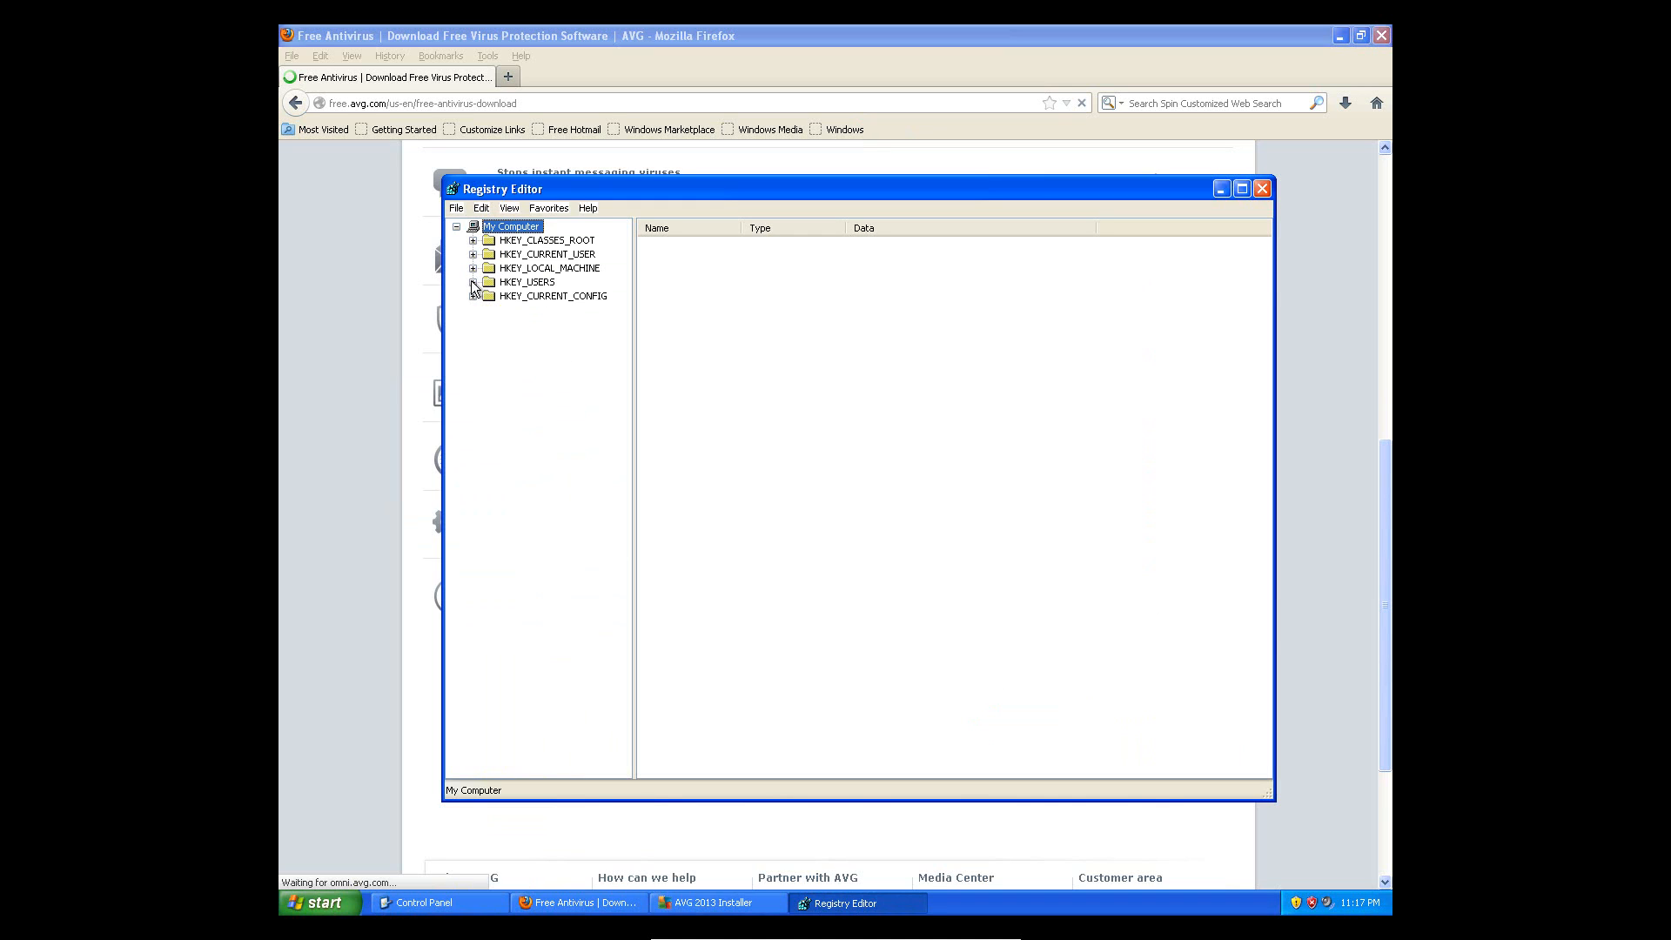
{"action": "left_click", "coordinate": [472, 282]}
{"action": "left_click", "coordinate": [472, 282]}
{"action": "left_click", "coordinate": [473, 240]}
{"action": "left_click", "coordinate": [474, 226]}
{"action": "left_click", "coordinate": [1259, 190]}
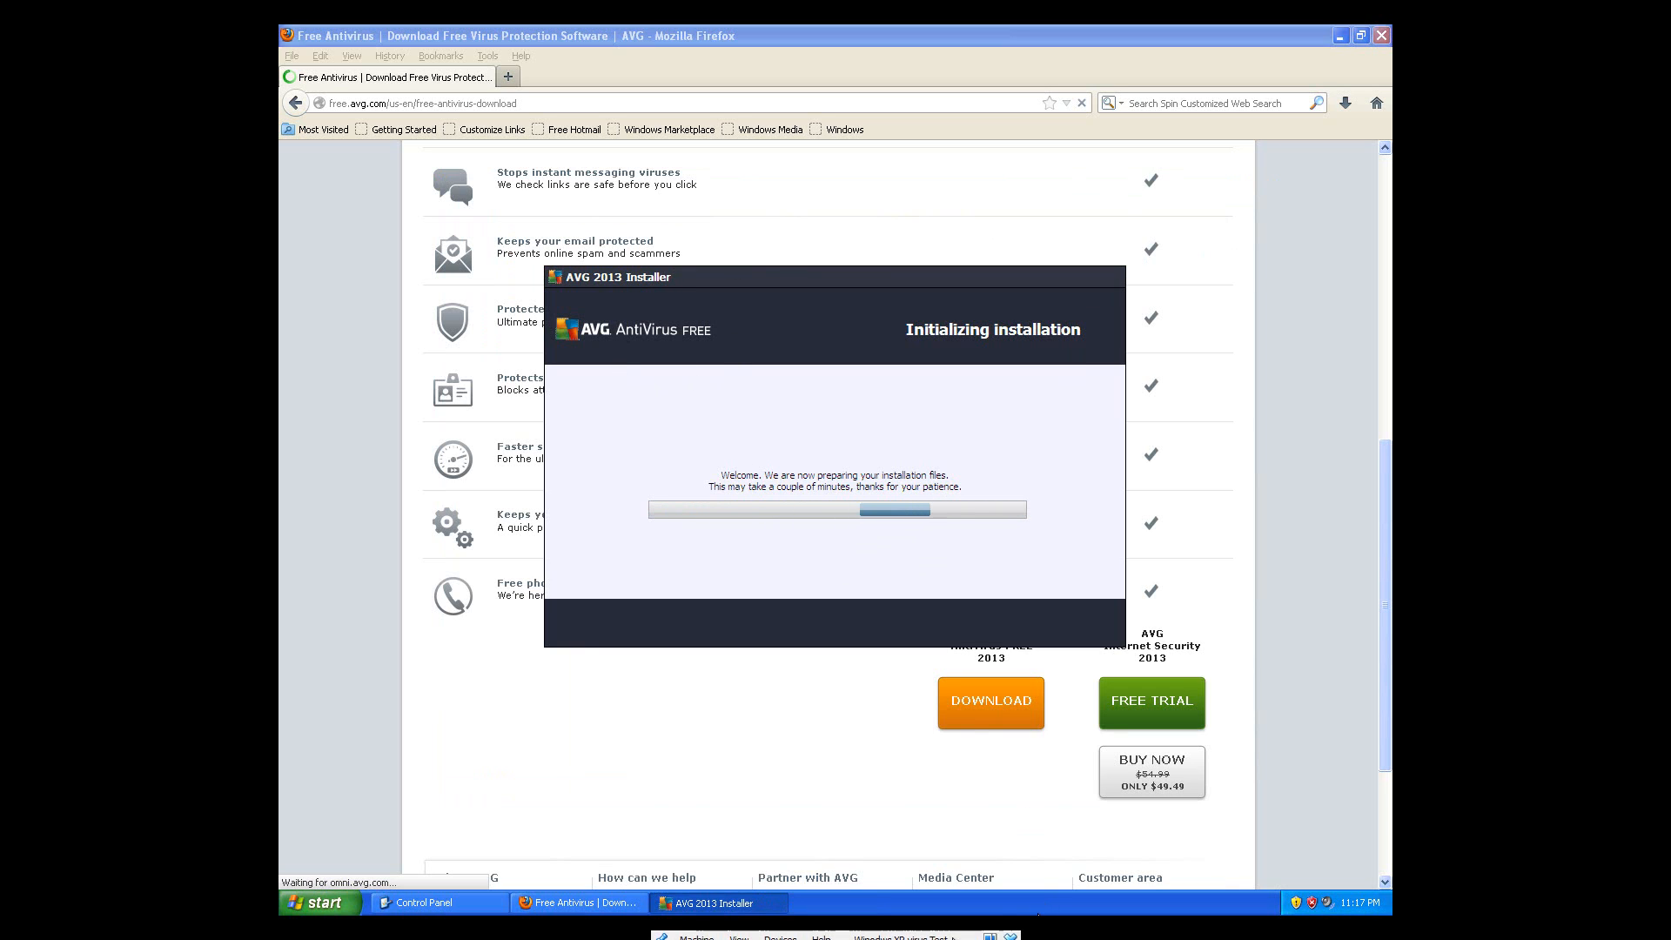
Switch from the full-screen virtual machine to the Paint checklist on the host and draw a yellow frame around all the checklist items
{"action": "left_click", "coordinate": [990, 937]}
{"action": "mouse_move", "coordinate": [613, 923]}
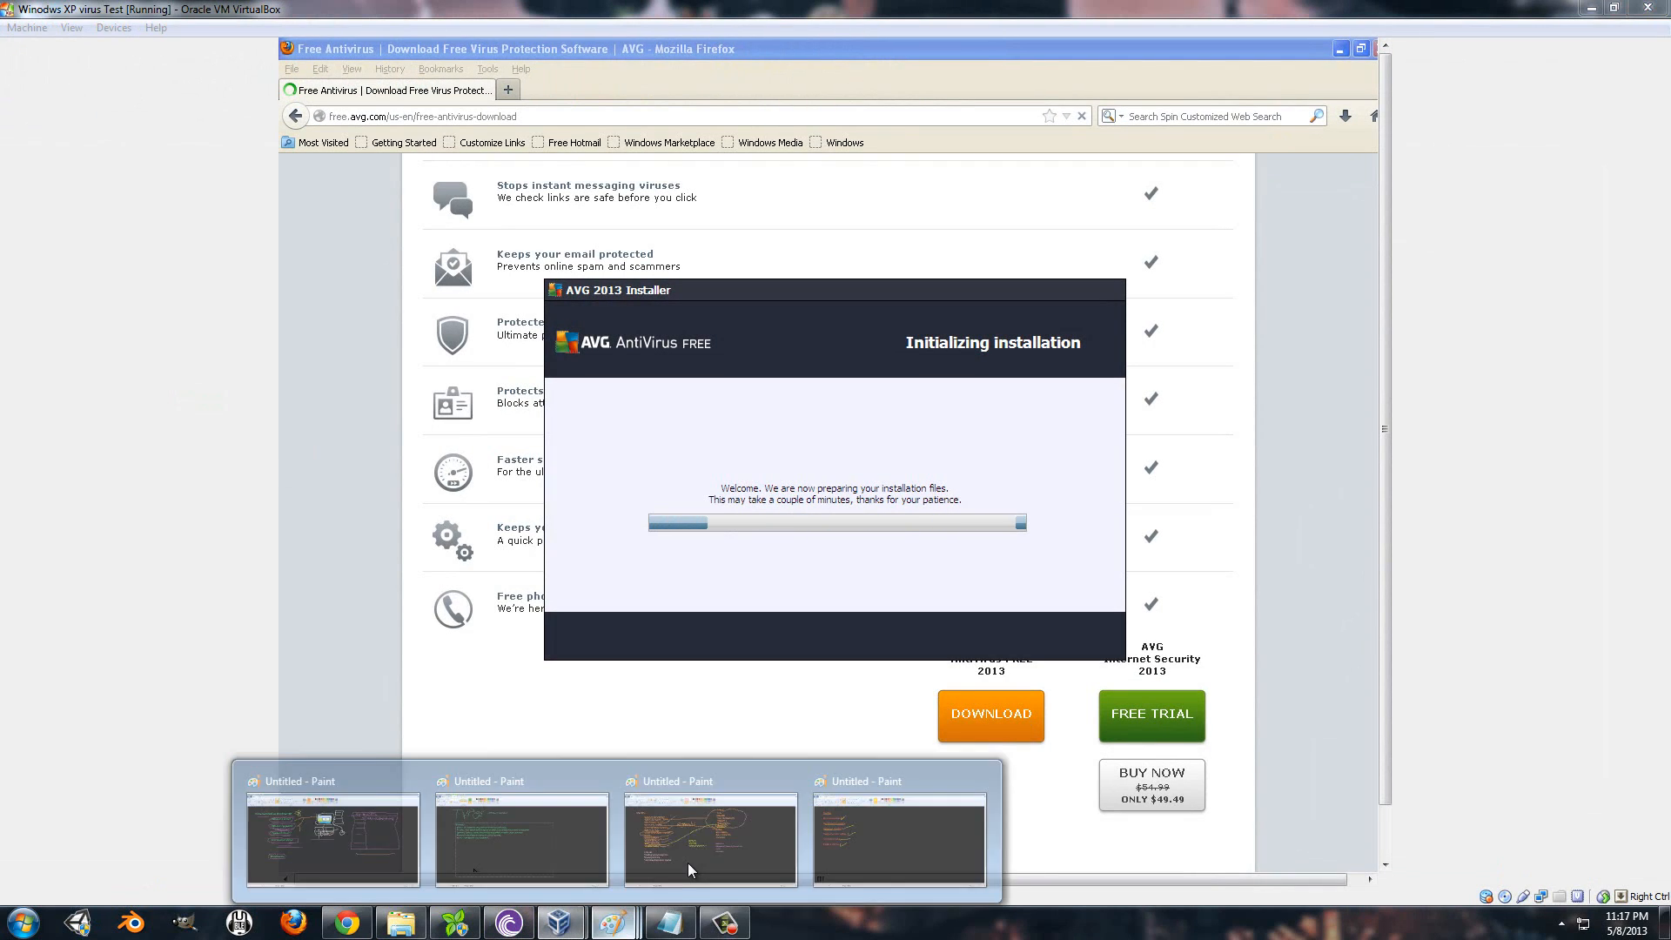
{"action": "left_click", "coordinate": [723, 819]}
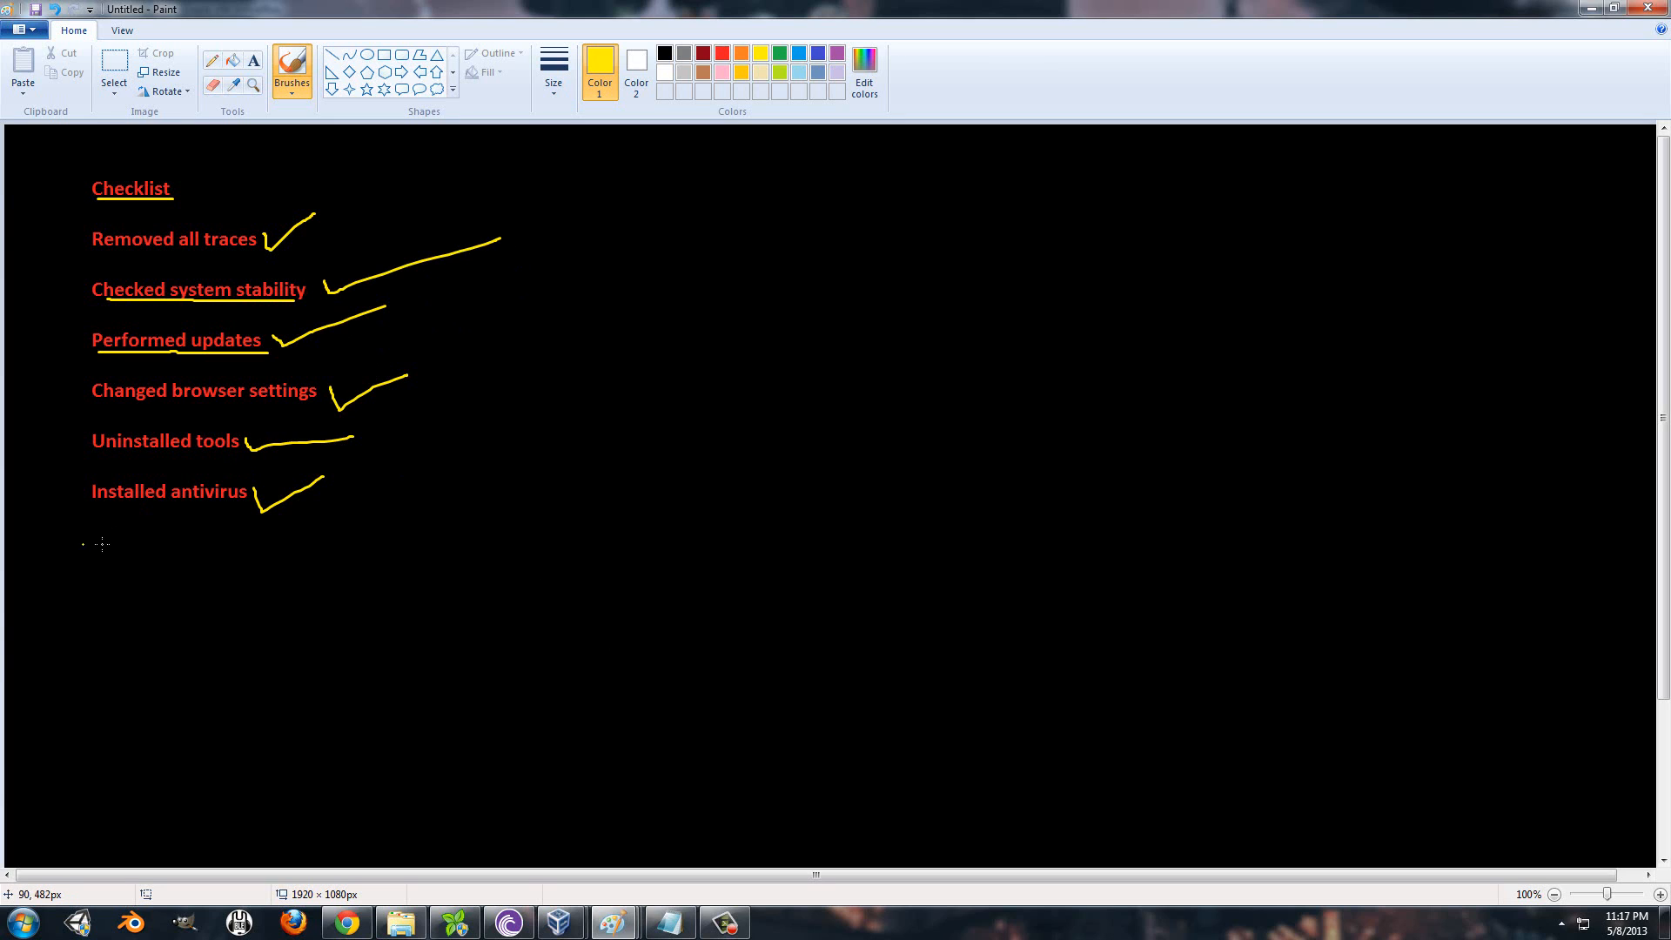
{"action": "left_click_drag", "start_coordinate": [507, 481], "coordinate": [606, 218]}
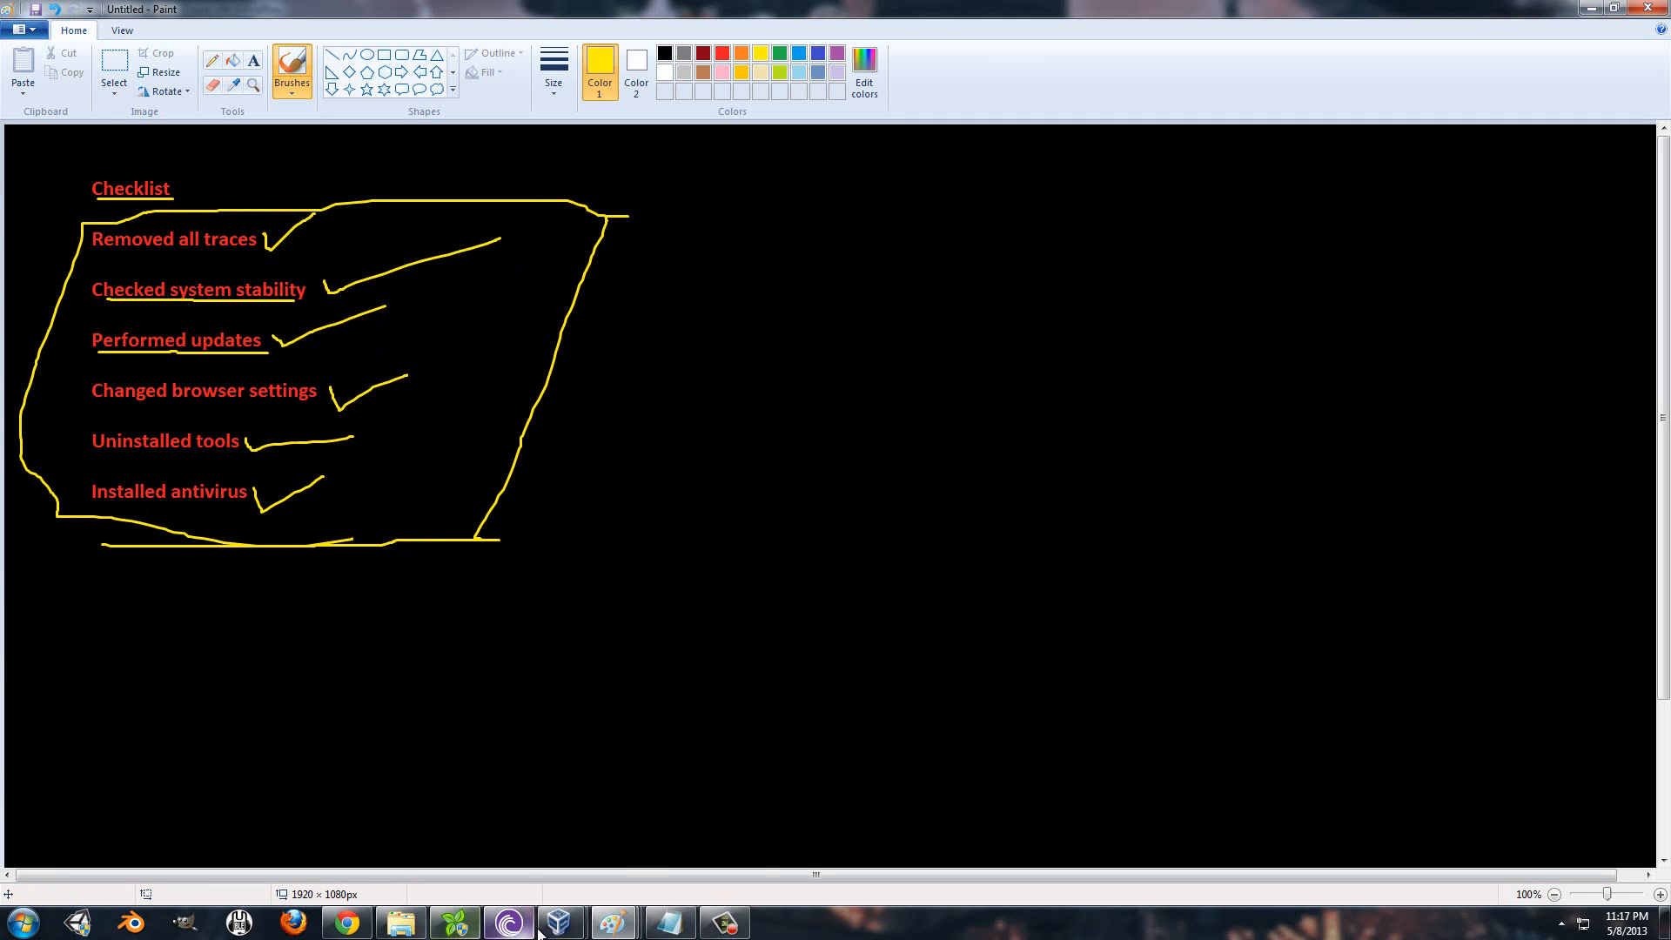
Return to the virtual machine window and check the progress of the AVG 2013 Installer
{"action": "mouse_move", "coordinate": [559, 924]}
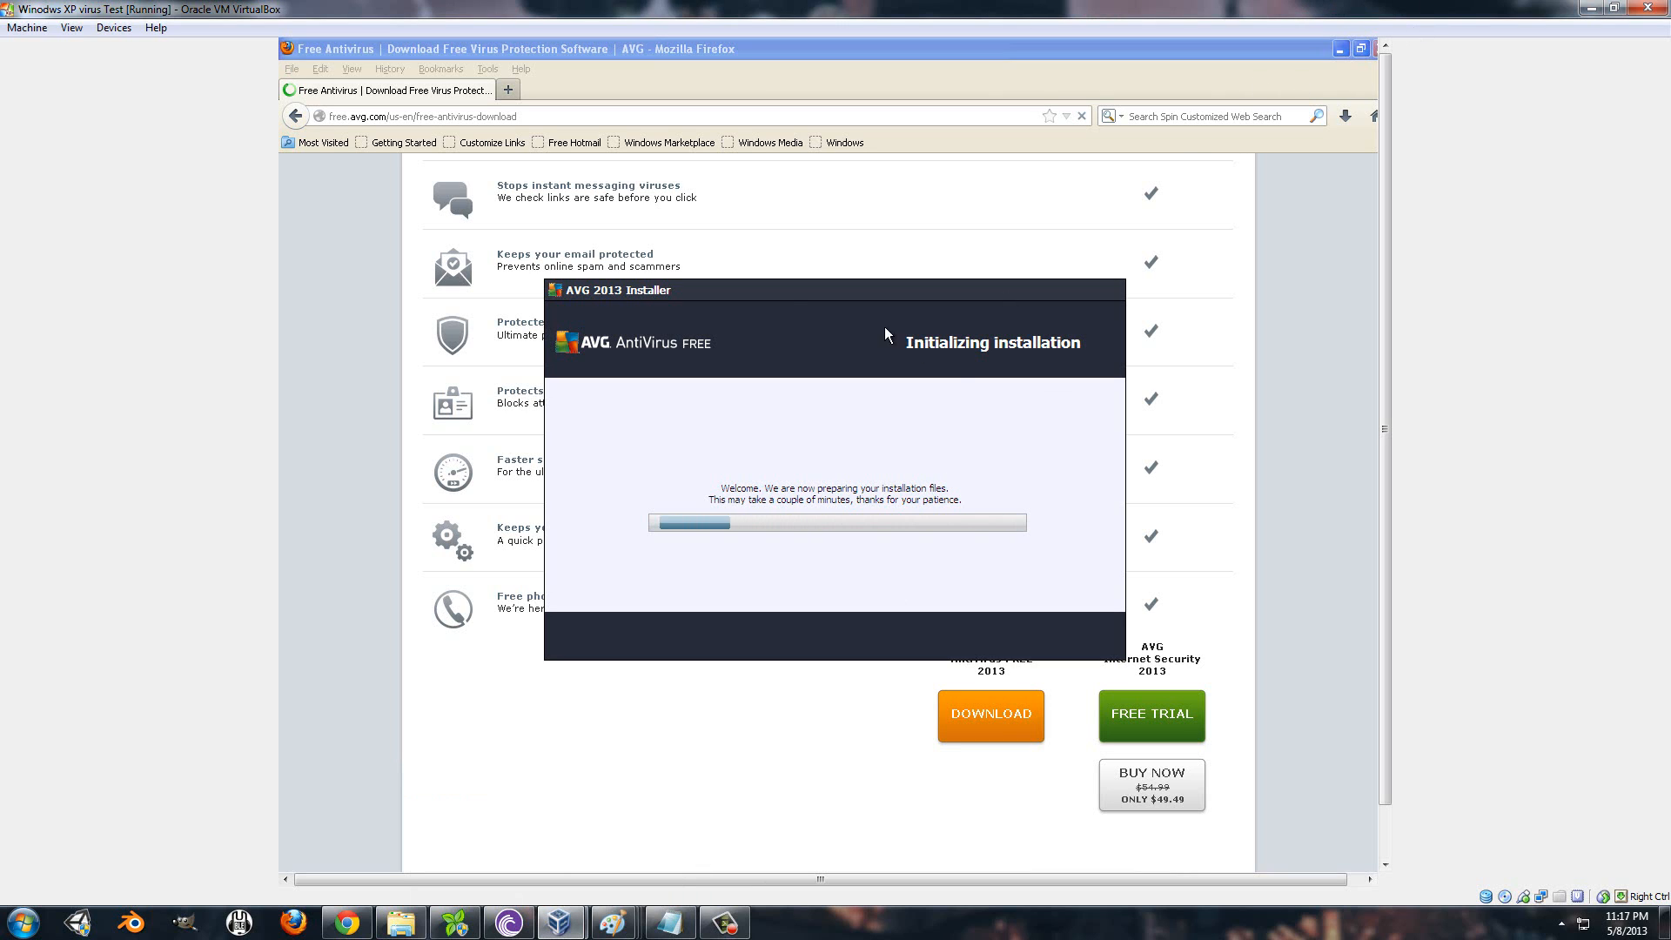
{"action": "left_click_drag", "start_coordinate": [797, 289], "coordinate": [858, 261]}
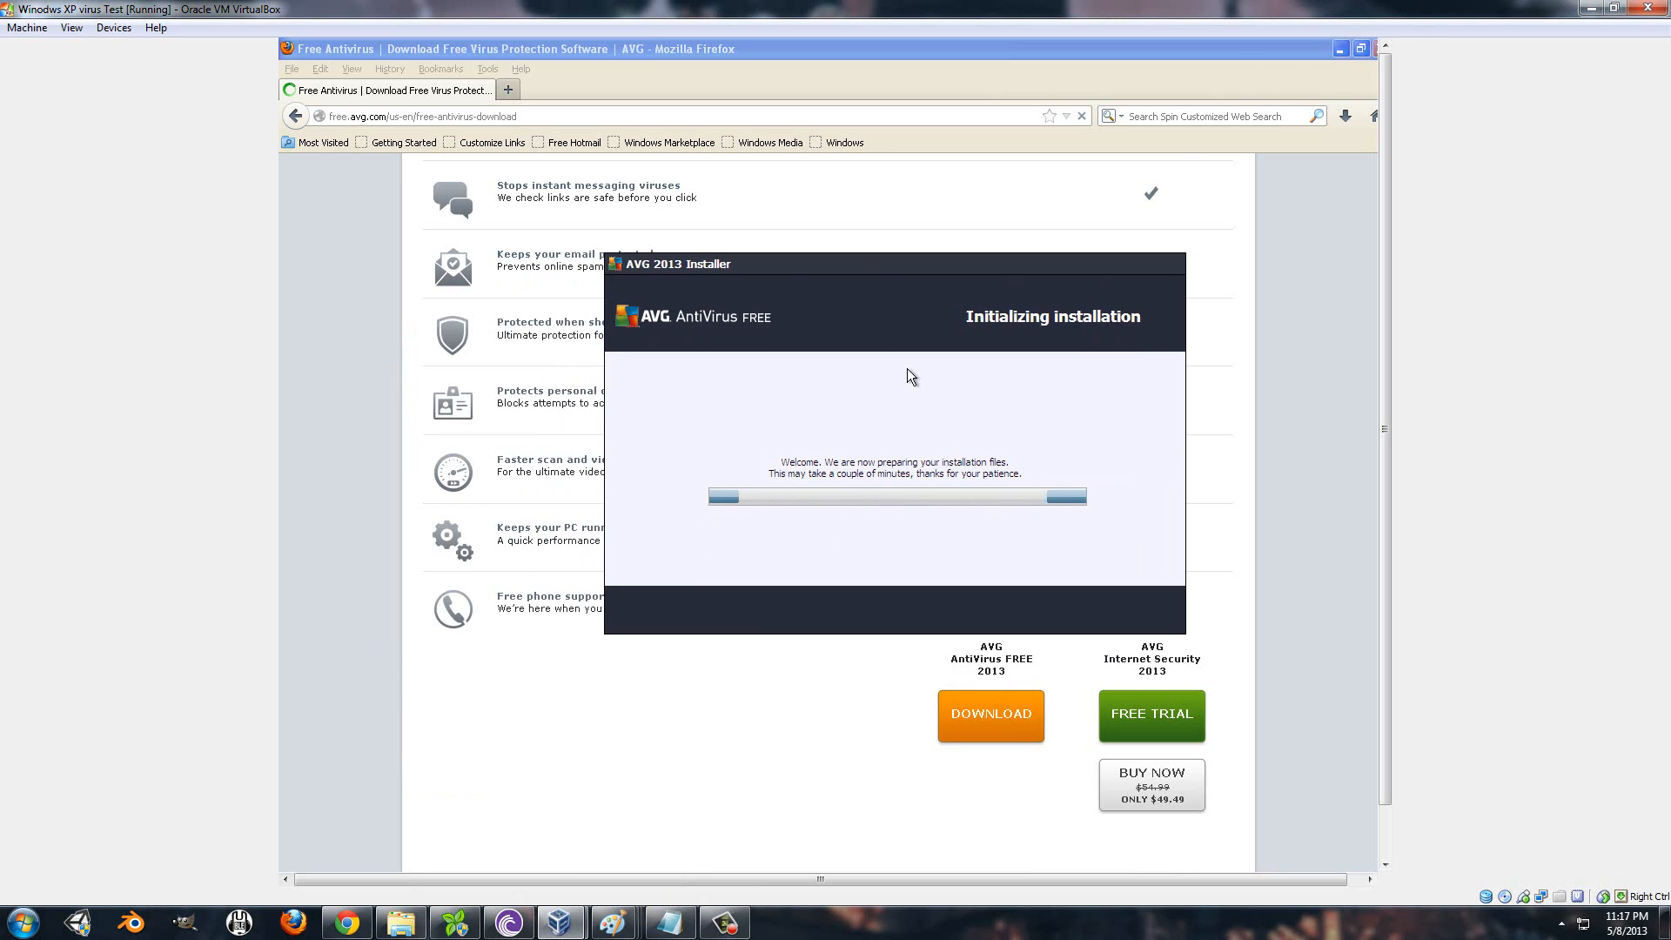
{"action": "left_click_drag", "start_coordinate": [1382, 582], "coordinate": [1344, 745]}
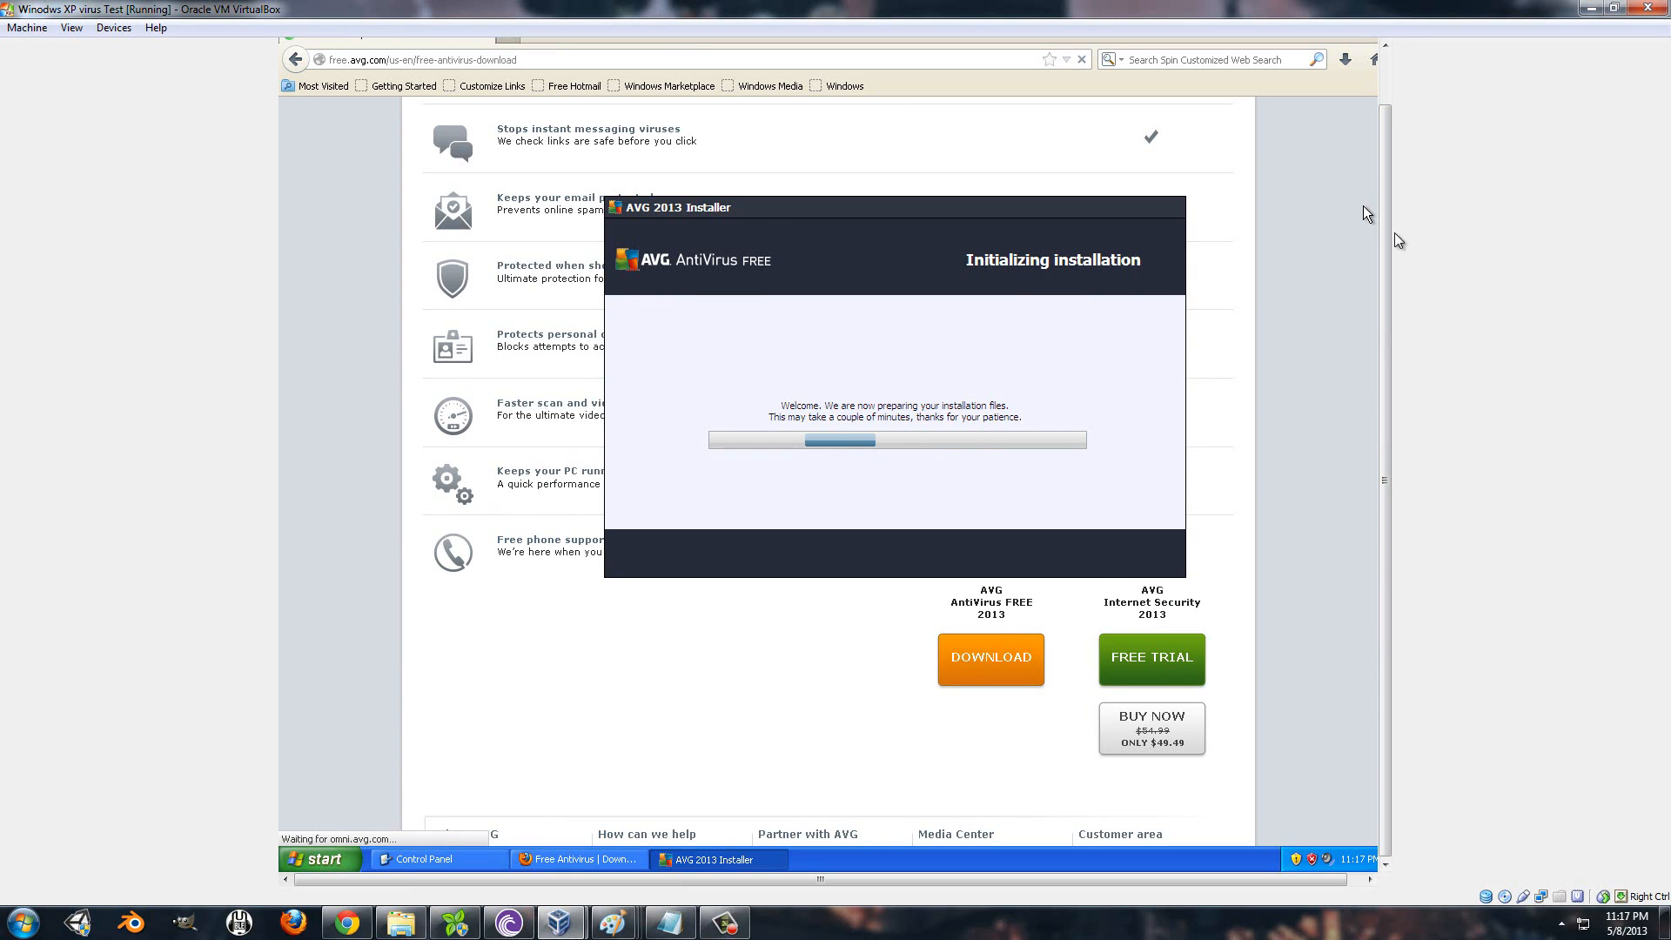
{"action": "left_click_drag", "start_coordinate": [1383, 239], "coordinate": [1471, 154]}
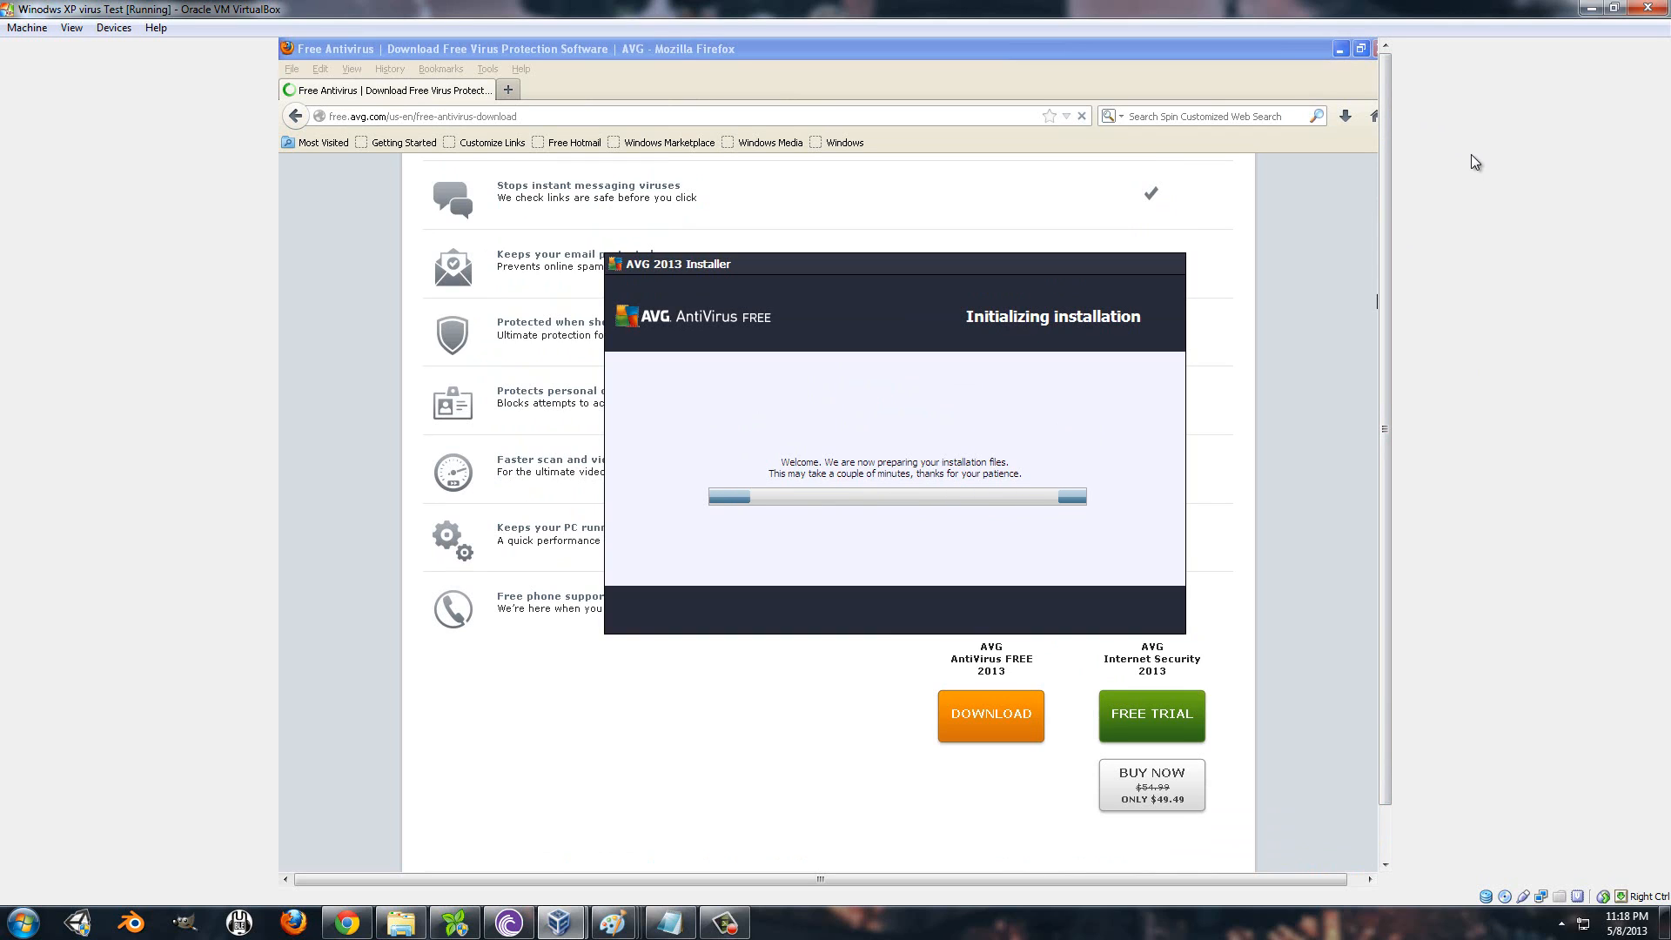
{"action": "left_click_drag", "start_coordinate": [1390, 142], "coordinate": [1393, 322]}
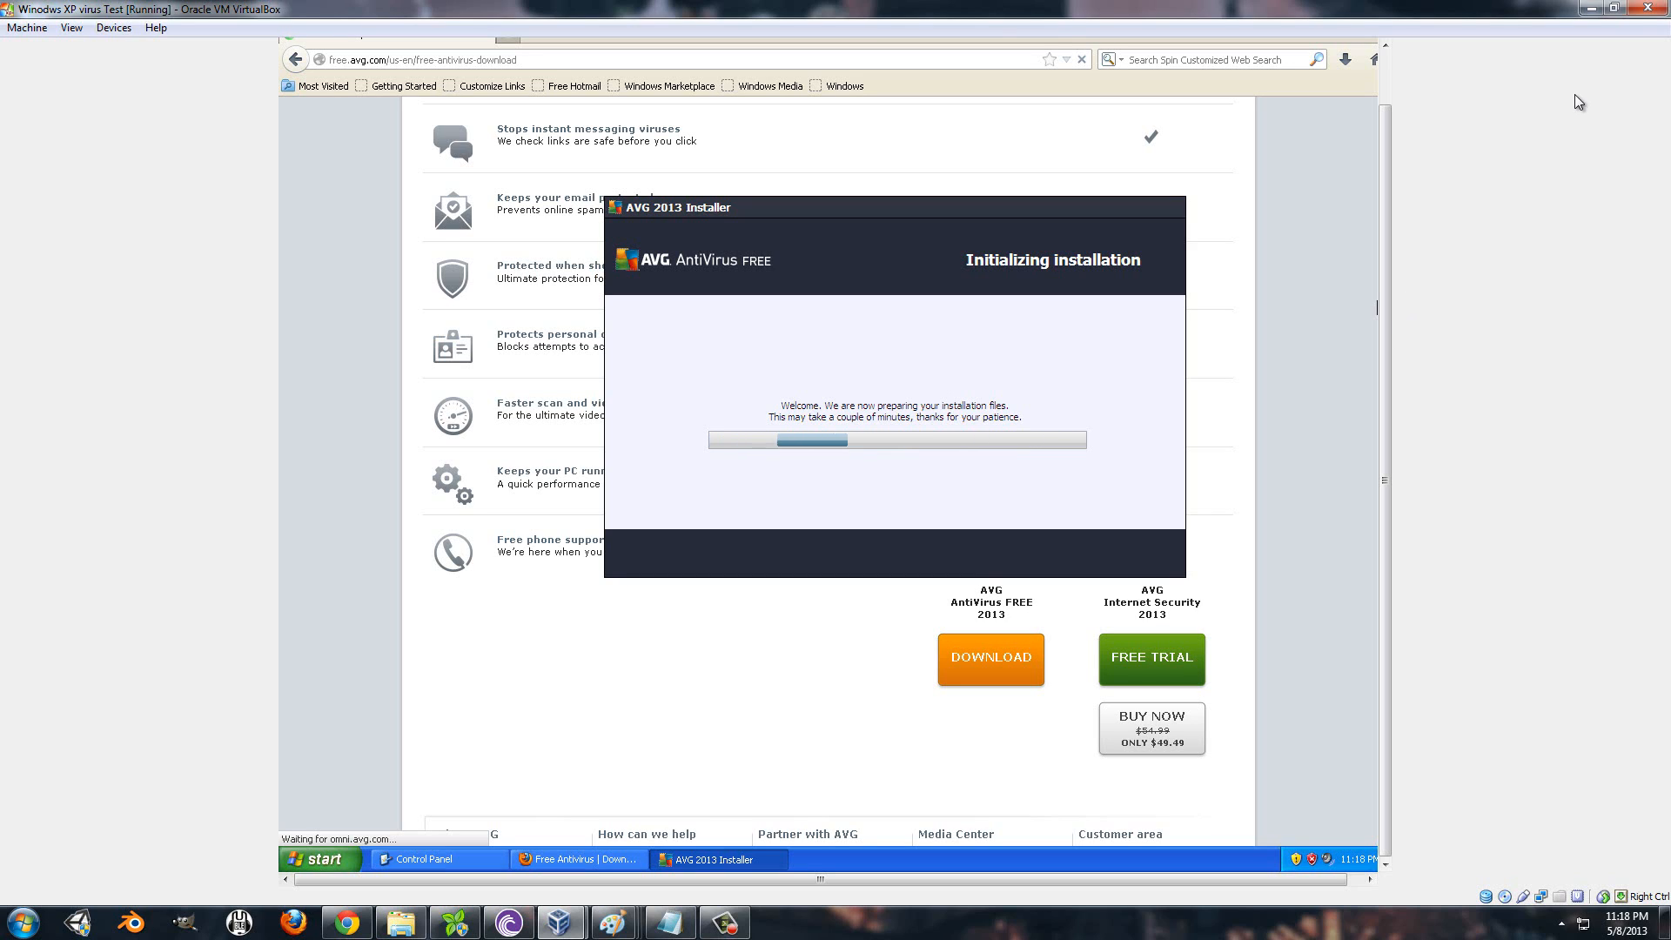
Close the Windows XP virtual machine with the option to save the machine state
{"action": "left_click", "coordinate": [1646, 10]}
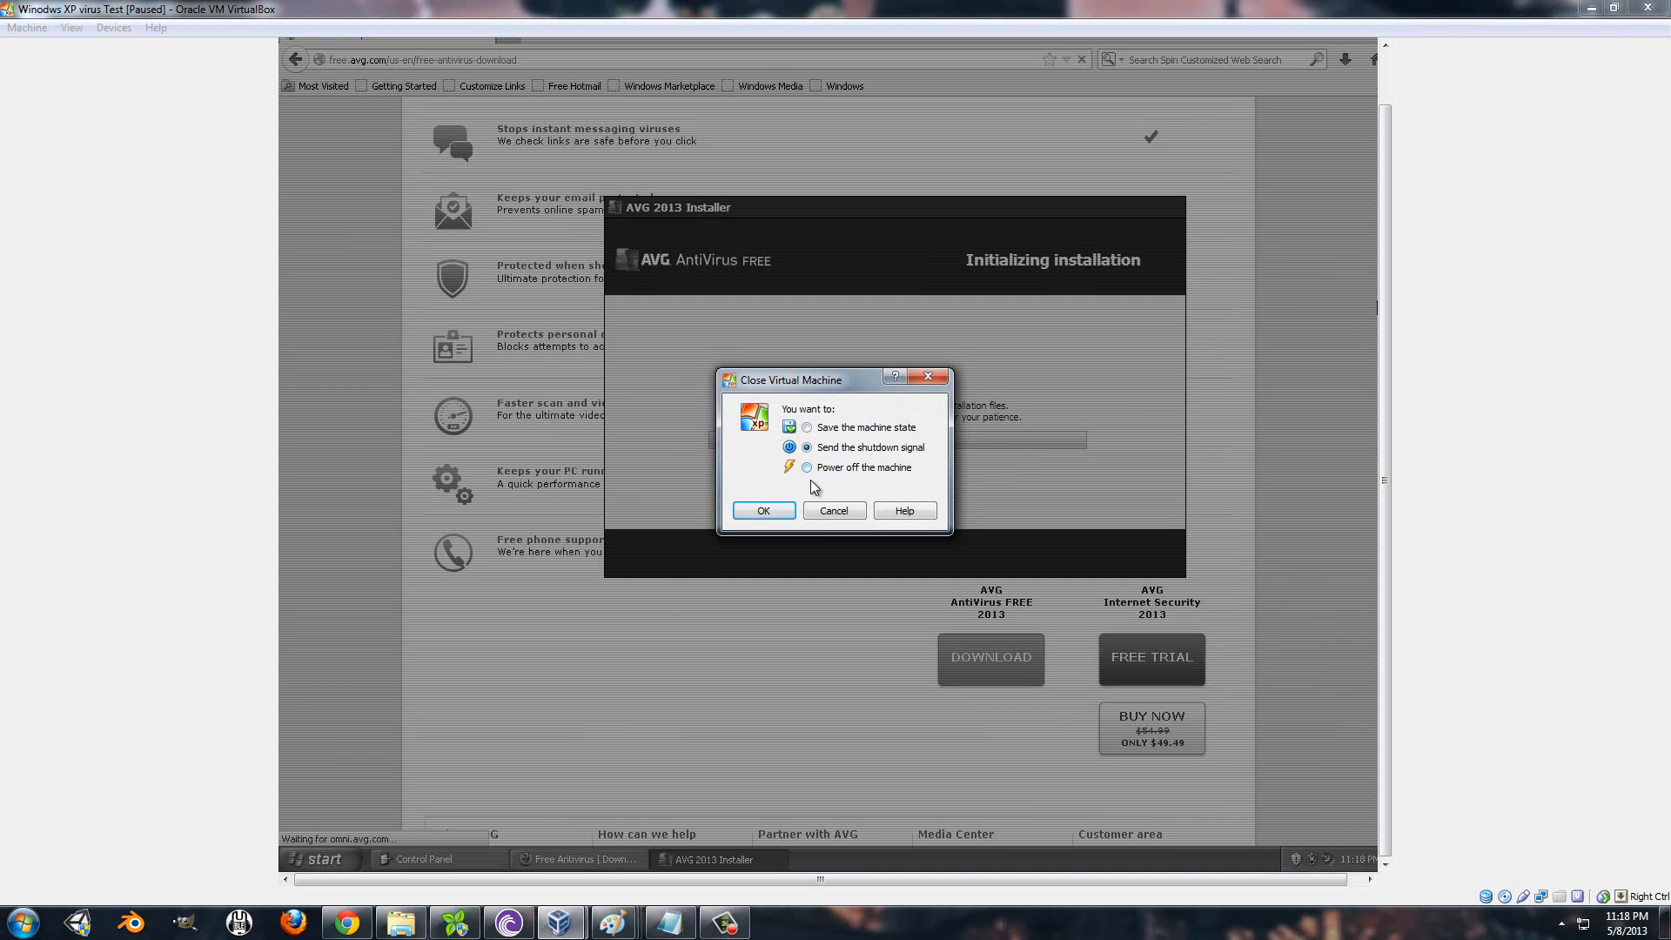
{"action": "left_click", "coordinate": [807, 427]}
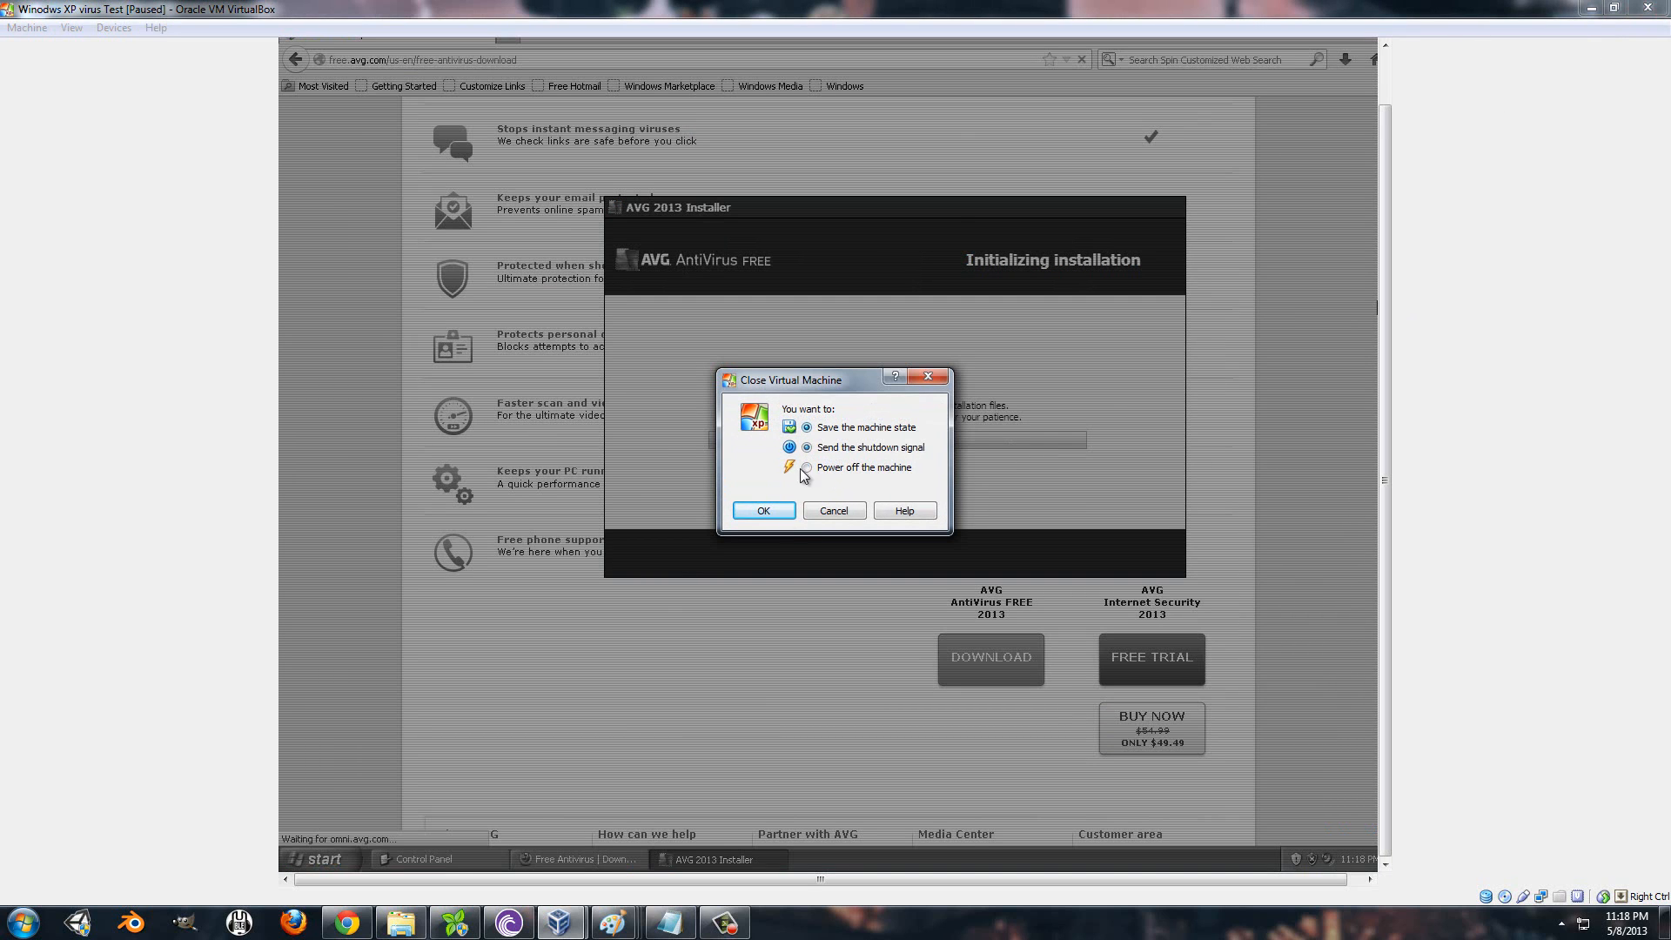
{"action": "left_click", "coordinate": [763, 510]}
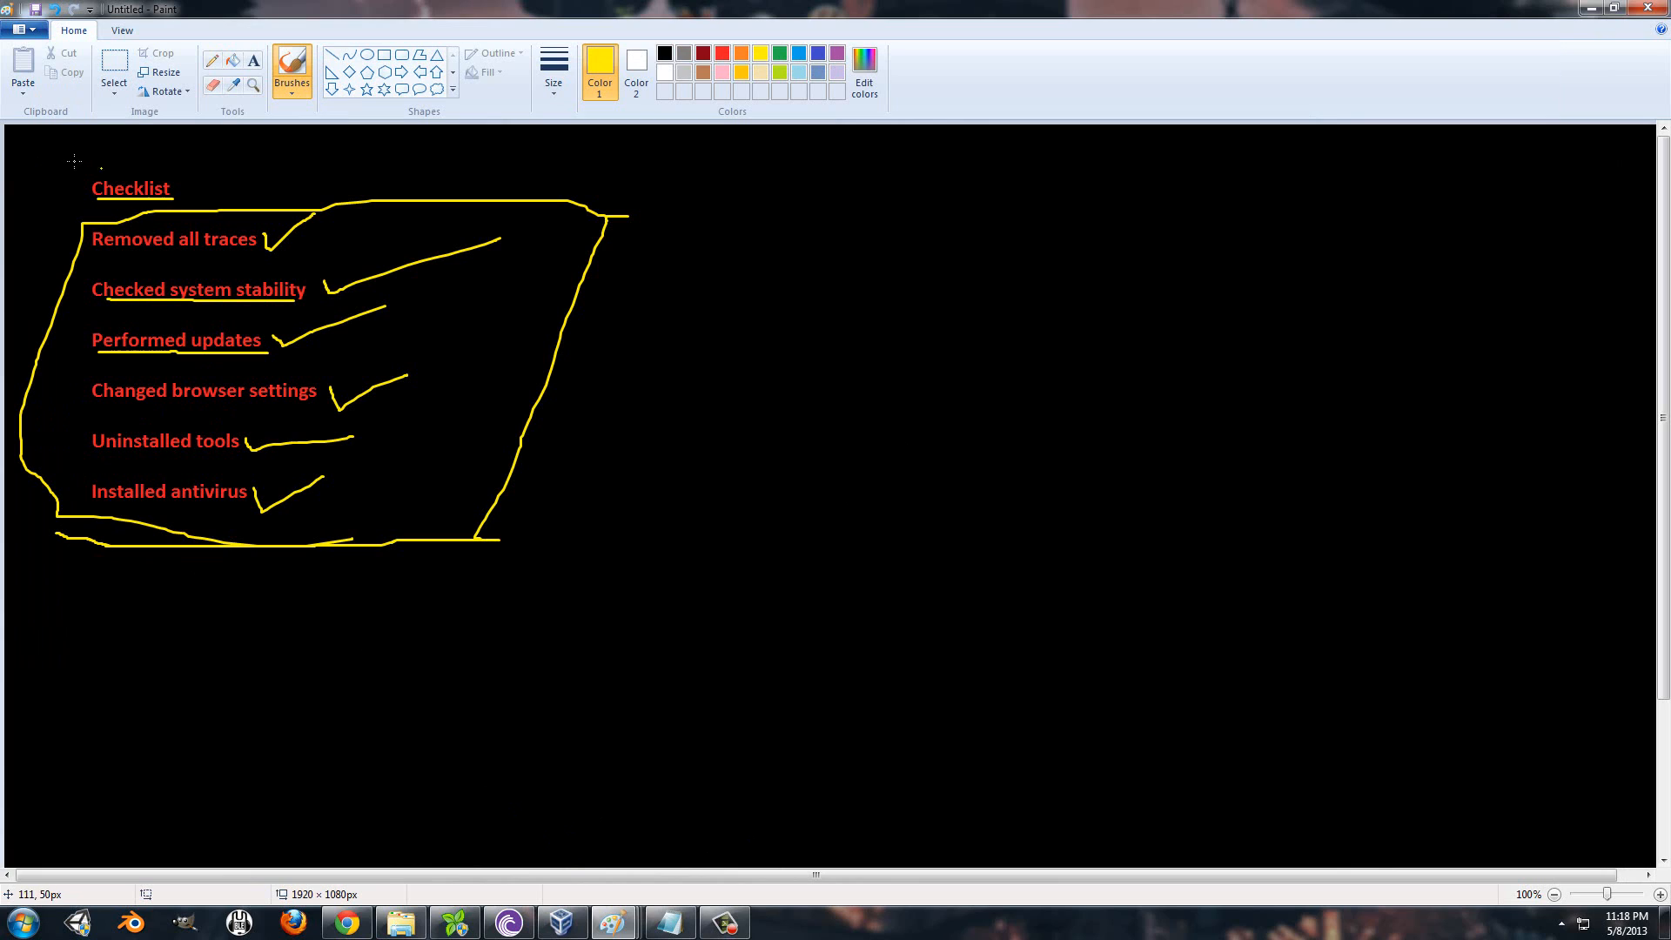
Outline the Checklist heading in yellow and close the checklist drawing without saving
{"action": "mouse_move", "coordinate": [81, 224]}
{"action": "left_mouse_down"}
{"action": "mouse_move", "coordinate": [75, 167]}
{"action": "mouse_move", "coordinate": [168, 160]}
{"action": "mouse_move", "coordinate": [201, 212]}
{"action": "mouse_move", "coordinate": [218, 150]}
{"action": "left_mouse_up"}
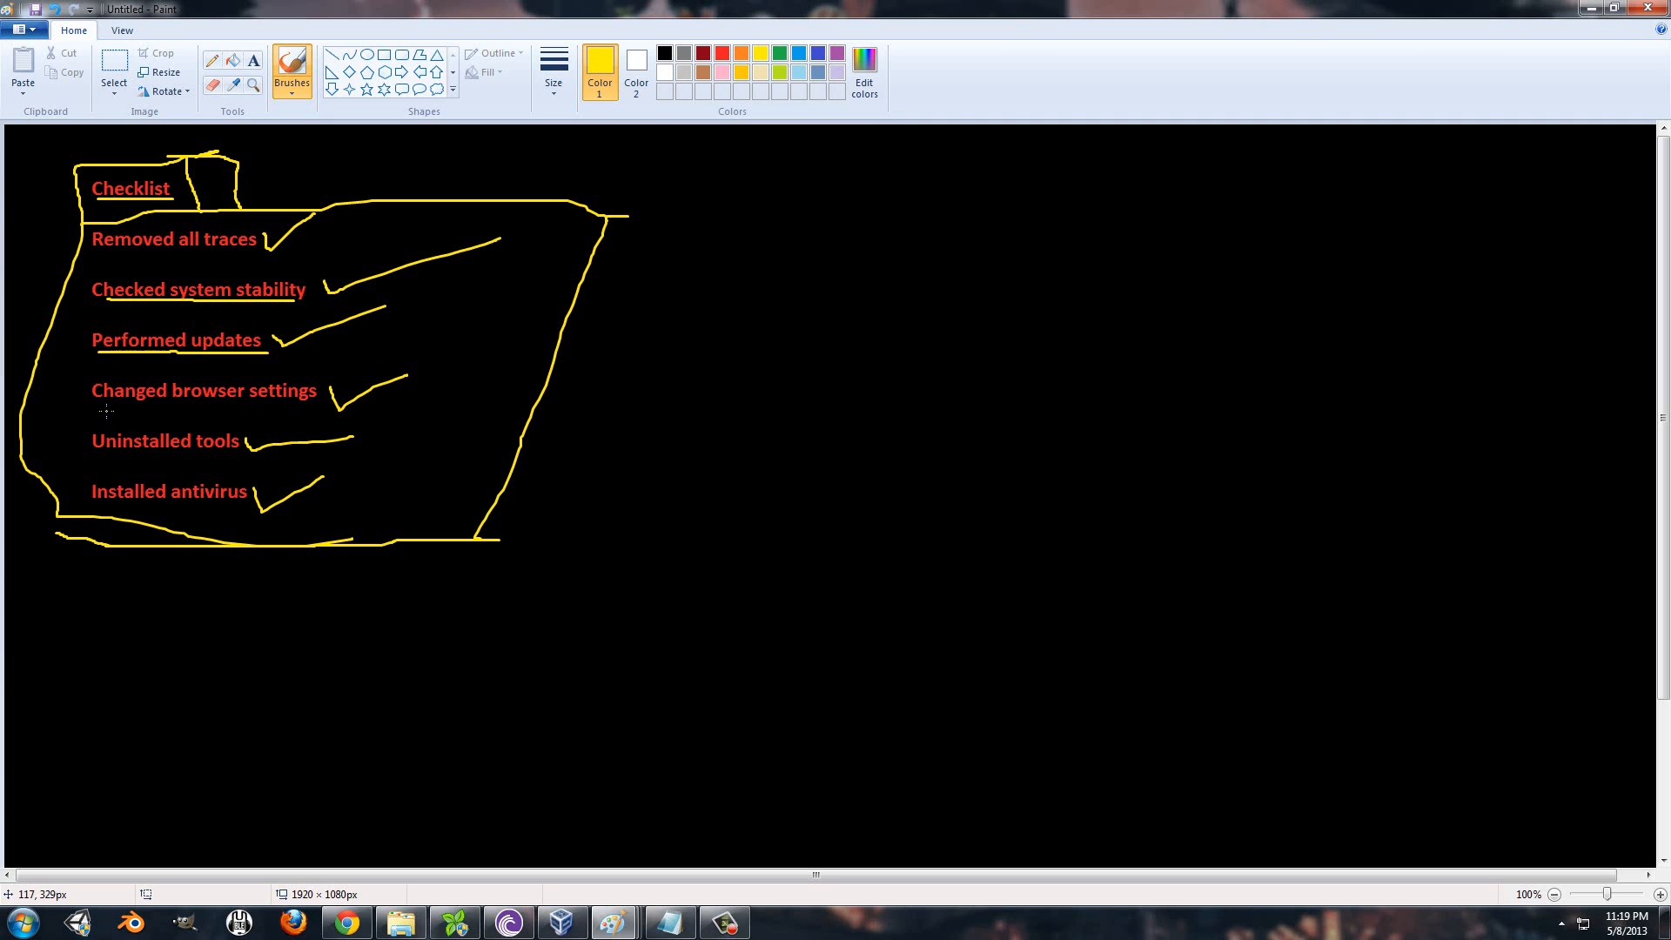
{"action": "left_click", "coordinate": [1648, 11]}
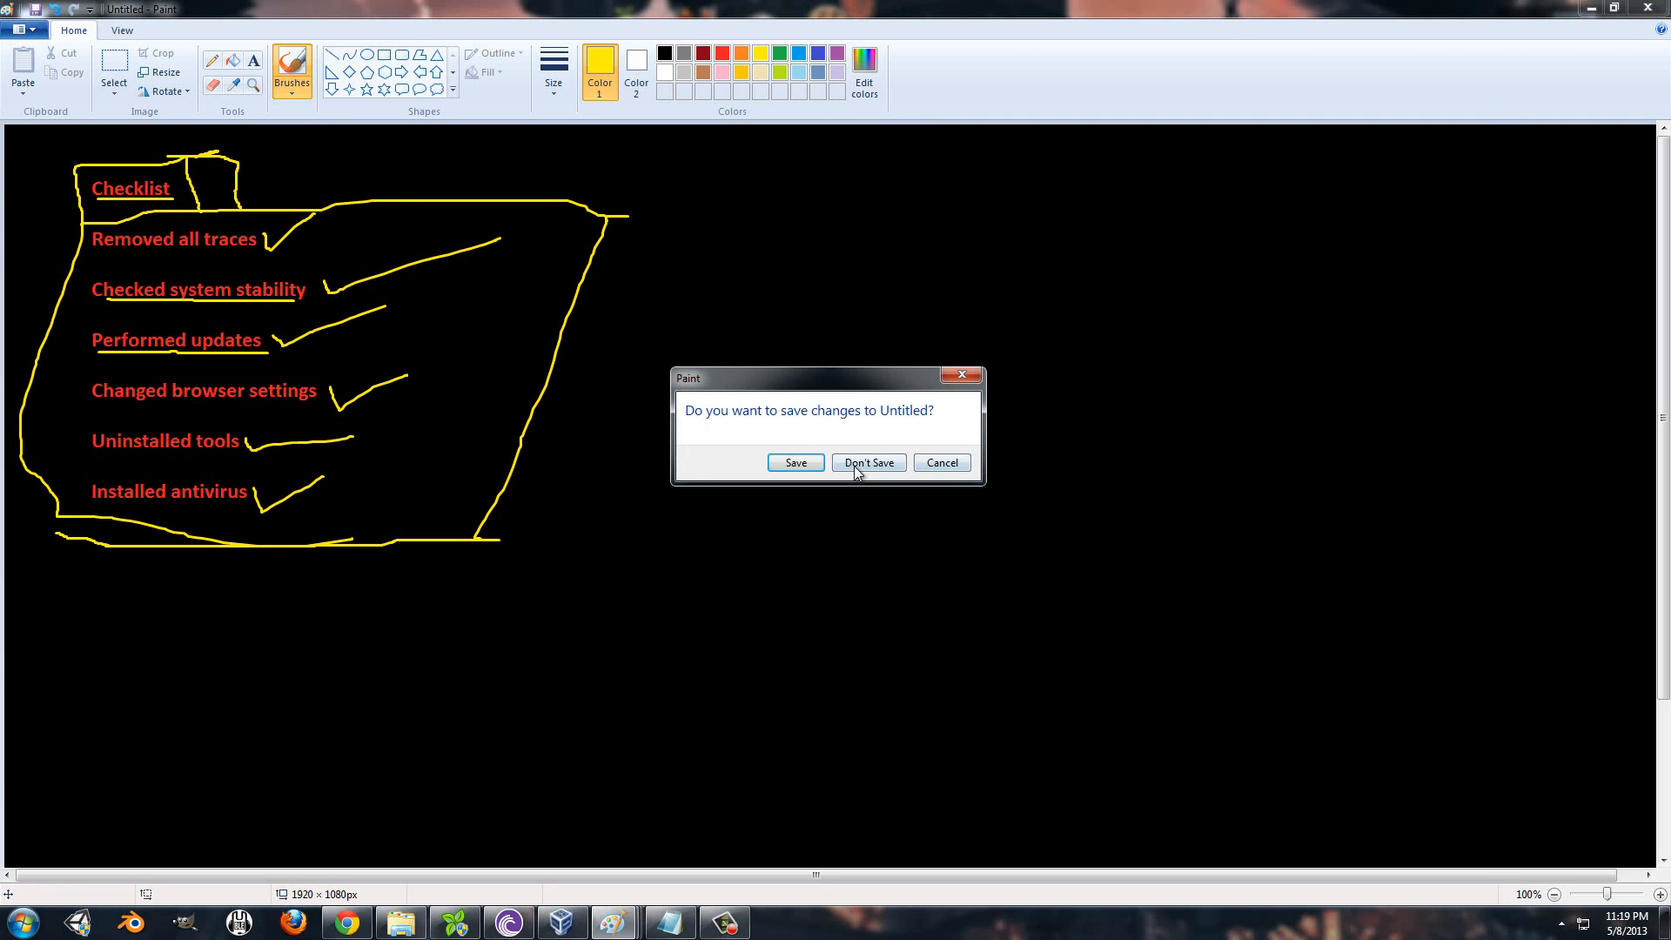
{"action": "left_click", "coordinate": [856, 471]}
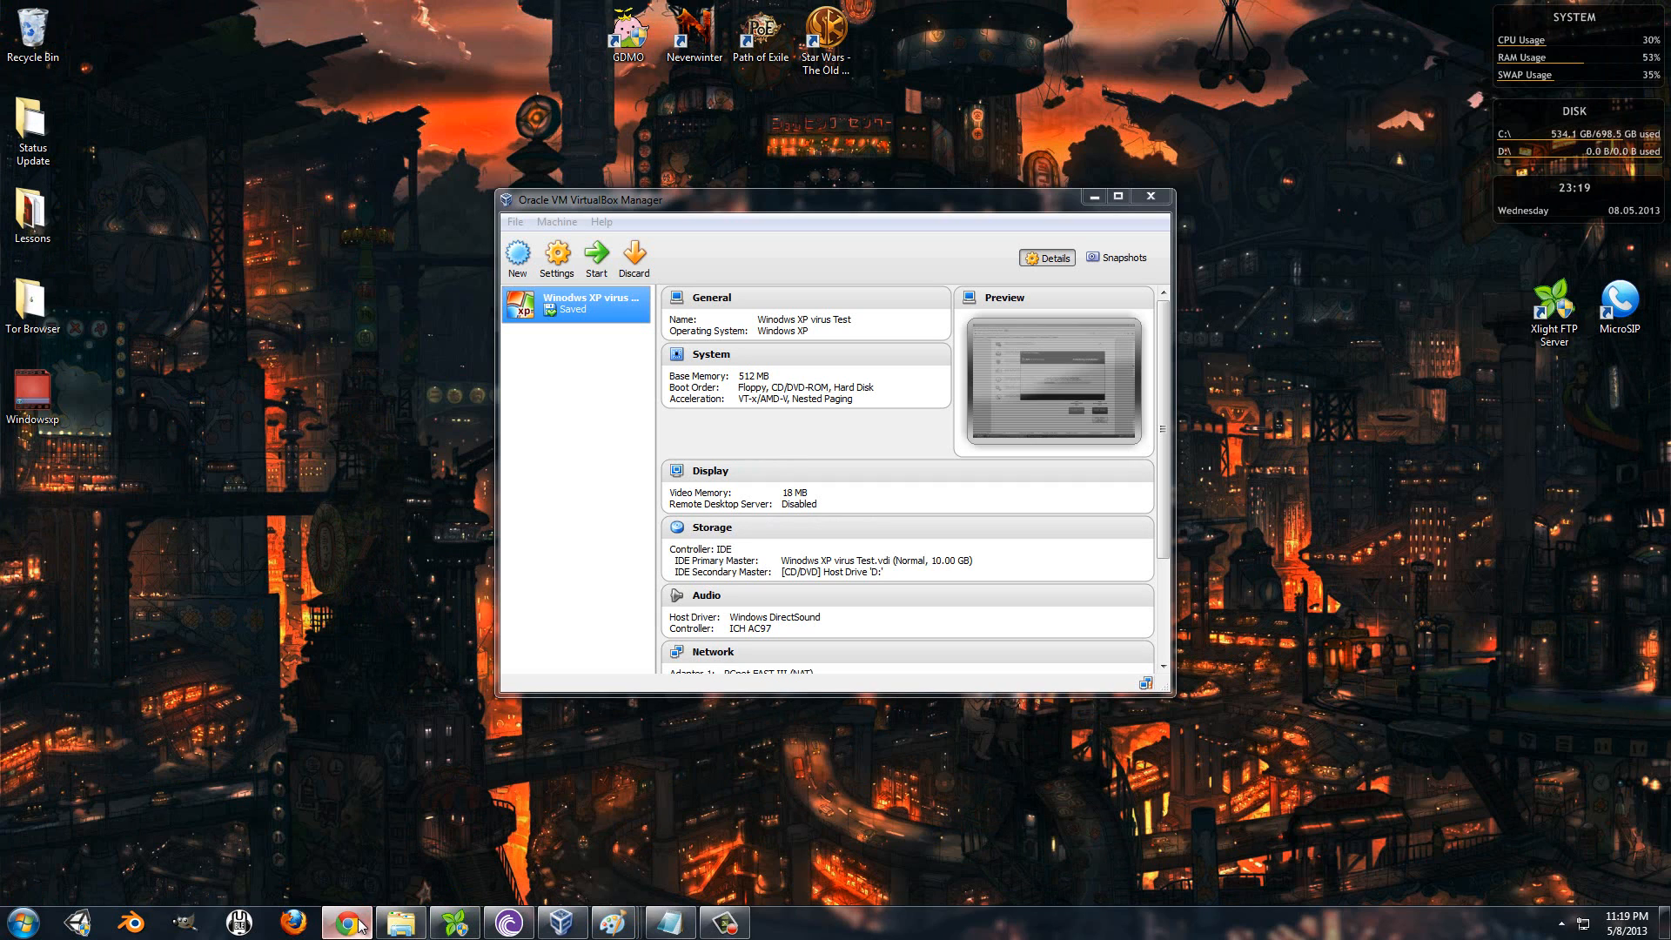
In the Objectives drawing, brush light yellow underlines from "Make a backup!!!" to the second "Make a backup", link those two, and underline "Tune Up"
{"action": "mouse_move", "coordinate": [615, 928]}
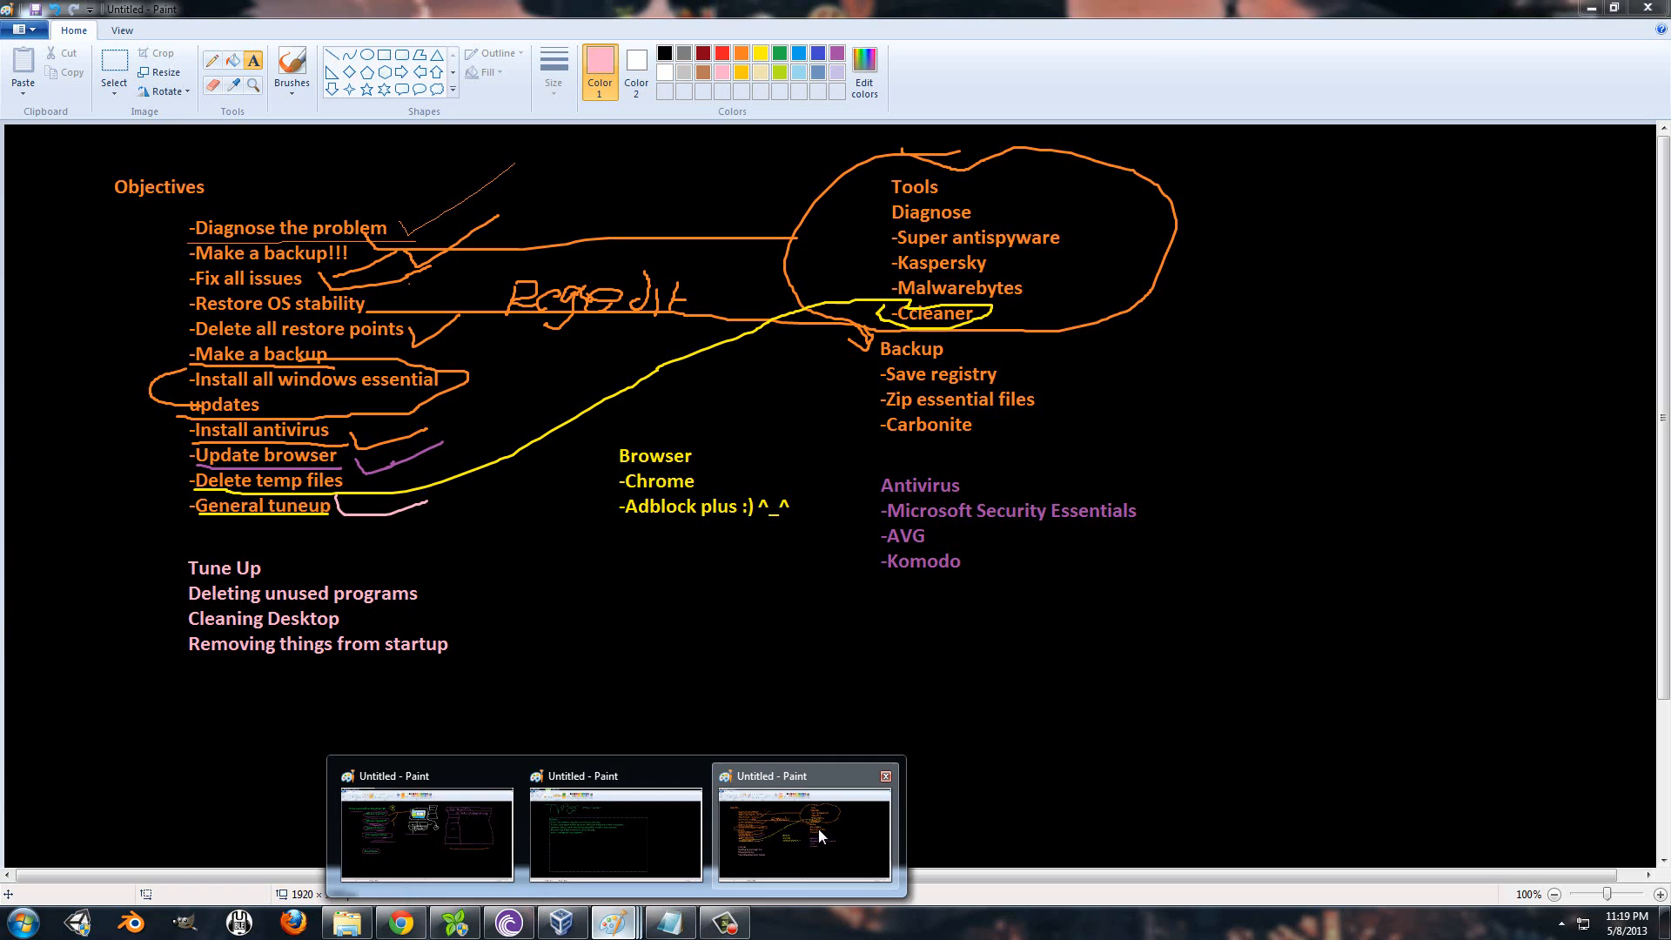
{"action": "left_click", "coordinate": [818, 828]}
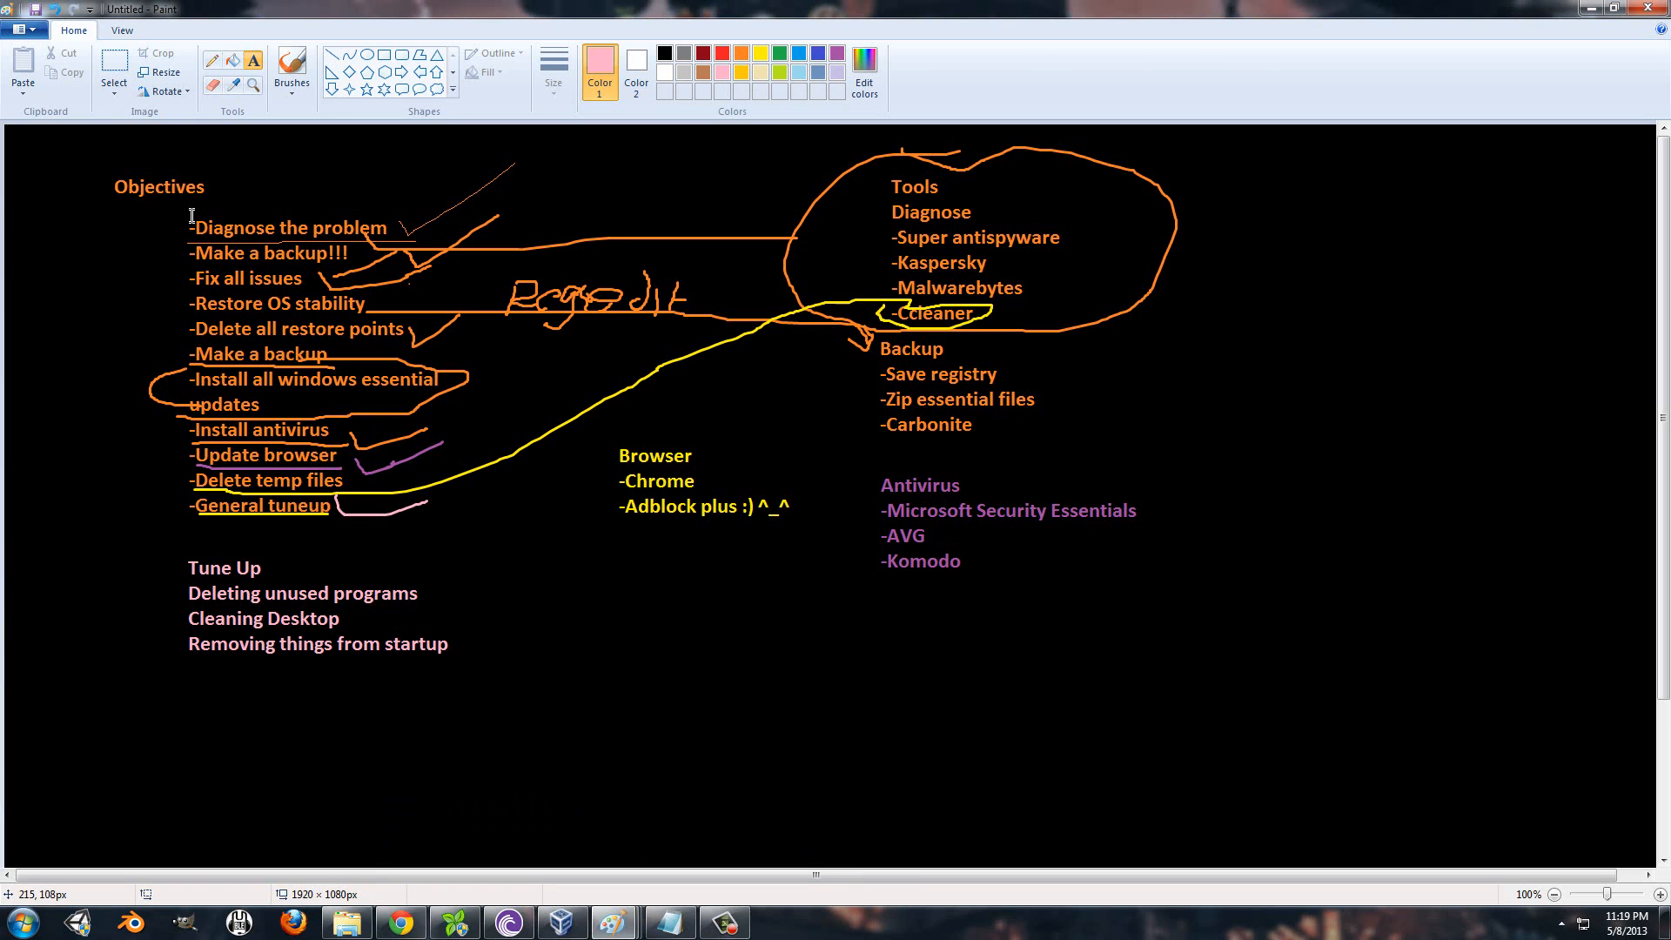
{"action": "left_click", "coordinate": [279, 63]}
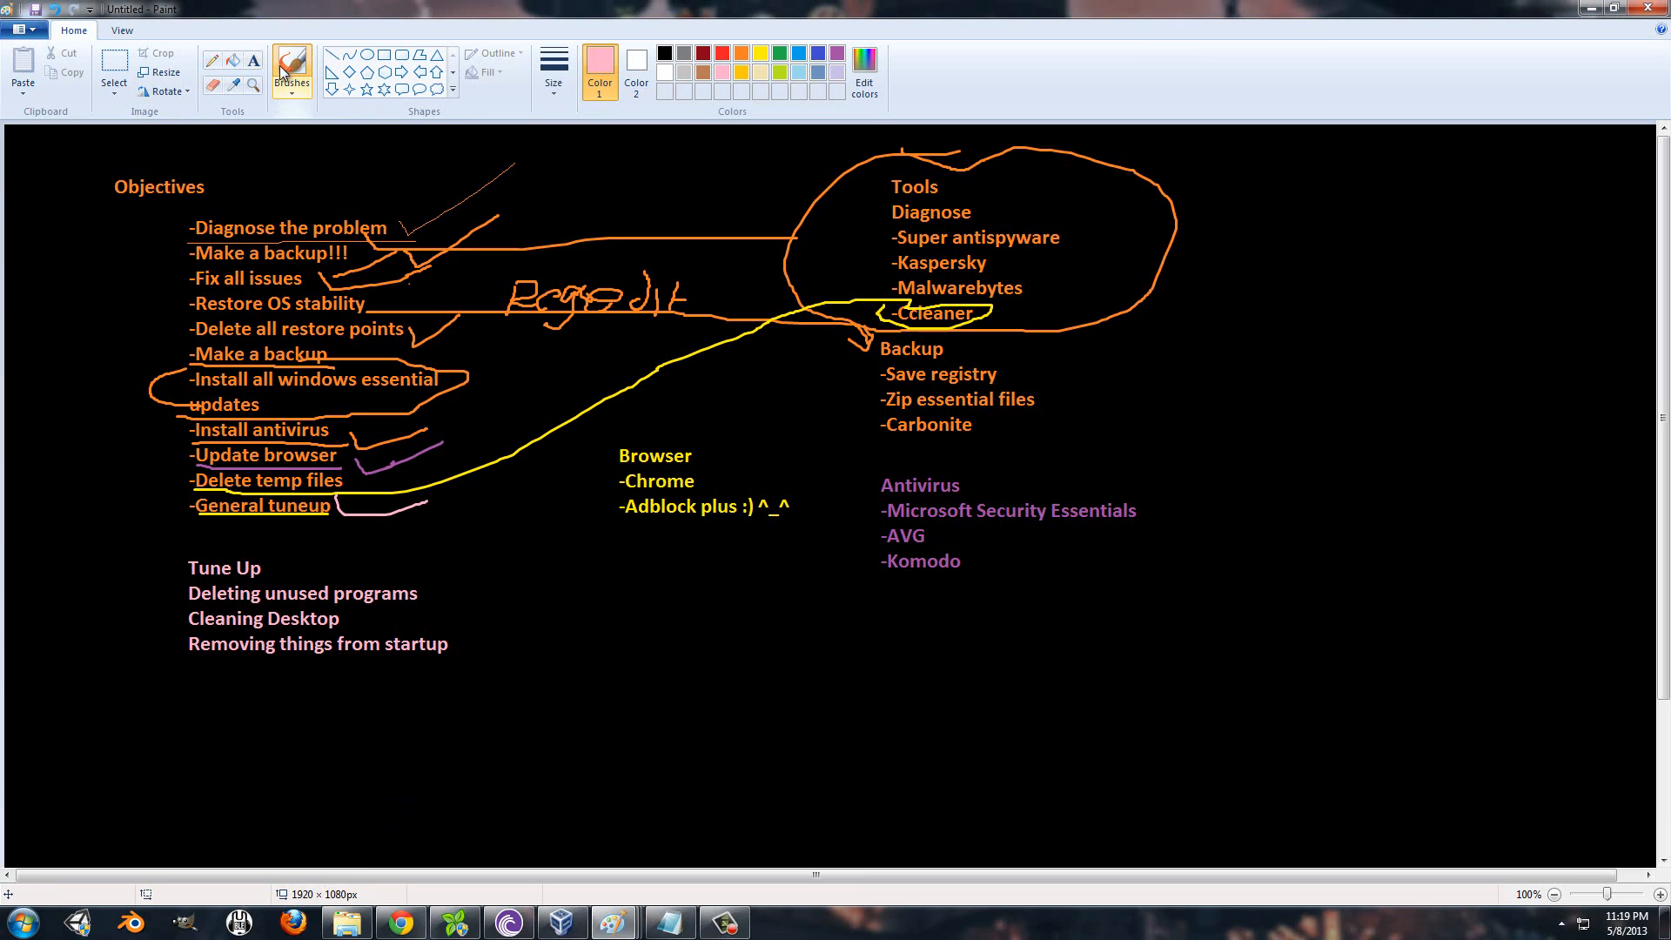
{"action": "left_click", "coordinate": [741, 54]}
{"action": "left_click", "coordinate": [761, 72]}
{"action": "left_click_drag", "start_coordinate": [193, 257], "coordinate": [272, 257]}
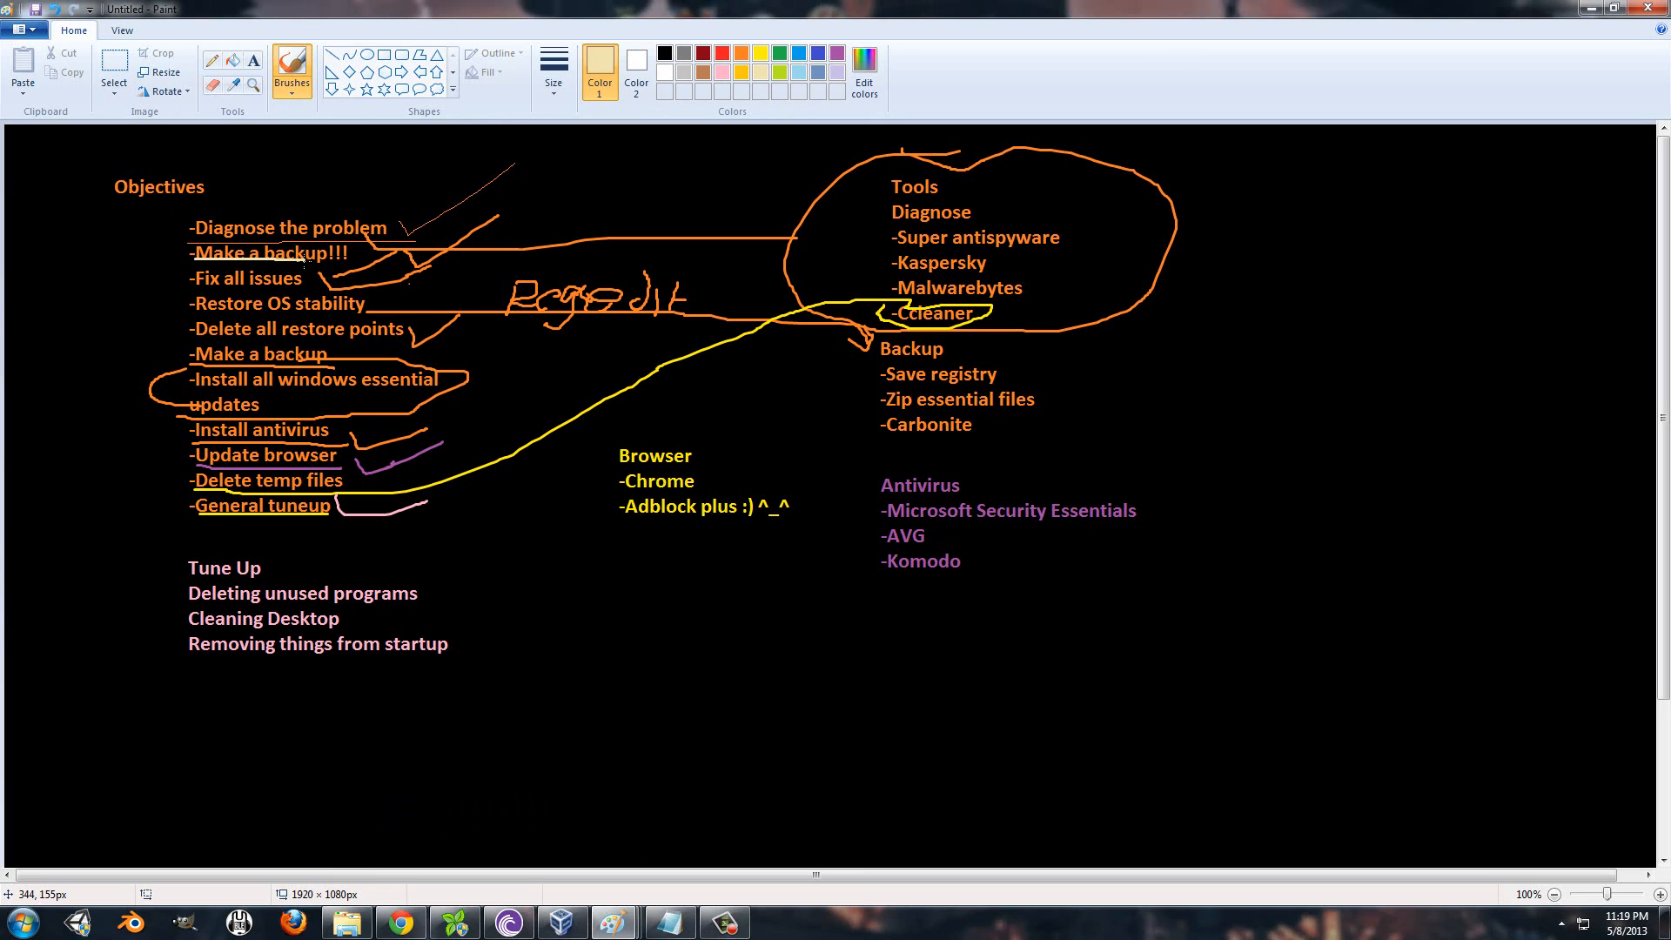
{"action": "mouse_move", "coordinate": [206, 365]}
{"action": "left_mouse_down"}
{"action": "mouse_move", "coordinate": [312, 364]}
{"action": "mouse_move", "coordinate": [141, 328]}
{"action": "mouse_move", "coordinate": [209, 254]}
{"action": "mouse_move", "coordinate": [231, 290]}
{"action": "mouse_move", "coordinate": [281, 289]}
{"action": "mouse_move", "coordinate": [288, 317]}
{"action": "mouse_move", "coordinate": [362, 345]}
{"action": "left_mouse_up"}
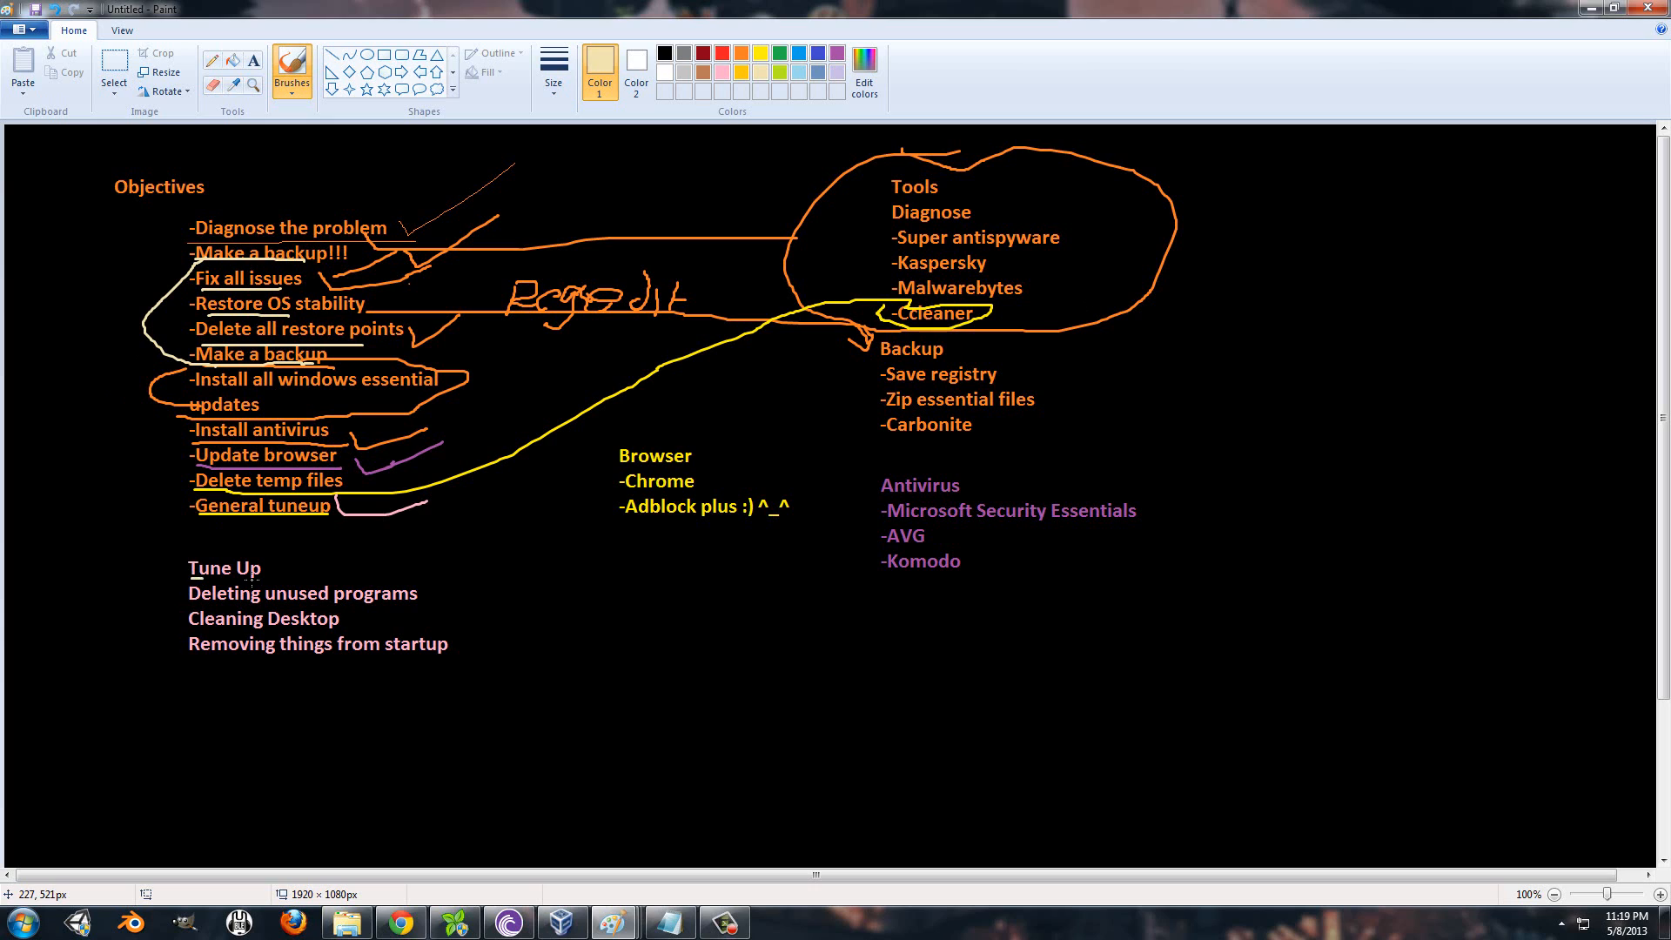
{"action": "left_click_drag", "start_coordinate": [202, 578], "coordinate": [280, 579]}
{"action": "left_click_drag", "start_coordinate": [191, 607], "coordinate": [439, 641]}
{"action": "key", "text": "ctrl+z"}
{"action": "left_click_drag", "start_coordinate": [188, 605], "coordinate": [613, 632]}
{"action": "key", "text": "ctrl+z"}
Frame the Browser list, circle Chrome and Adblock plus, and underline "Antivirus" and "Microsoft Security Essentials" in light yellow
{"action": "mouse_move", "coordinate": [613, 441]}
{"action": "left_mouse_down"}
{"action": "mouse_move", "coordinate": [614, 494]}
{"action": "mouse_move", "coordinate": [699, 556]}
{"action": "mouse_move", "coordinate": [832, 550]}
{"action": "mouse_move", "coordinate": [796, 447]}
{"action": "mouse_move", "coordinate": [599, 434]}
{"action": "left_mouse_up"}
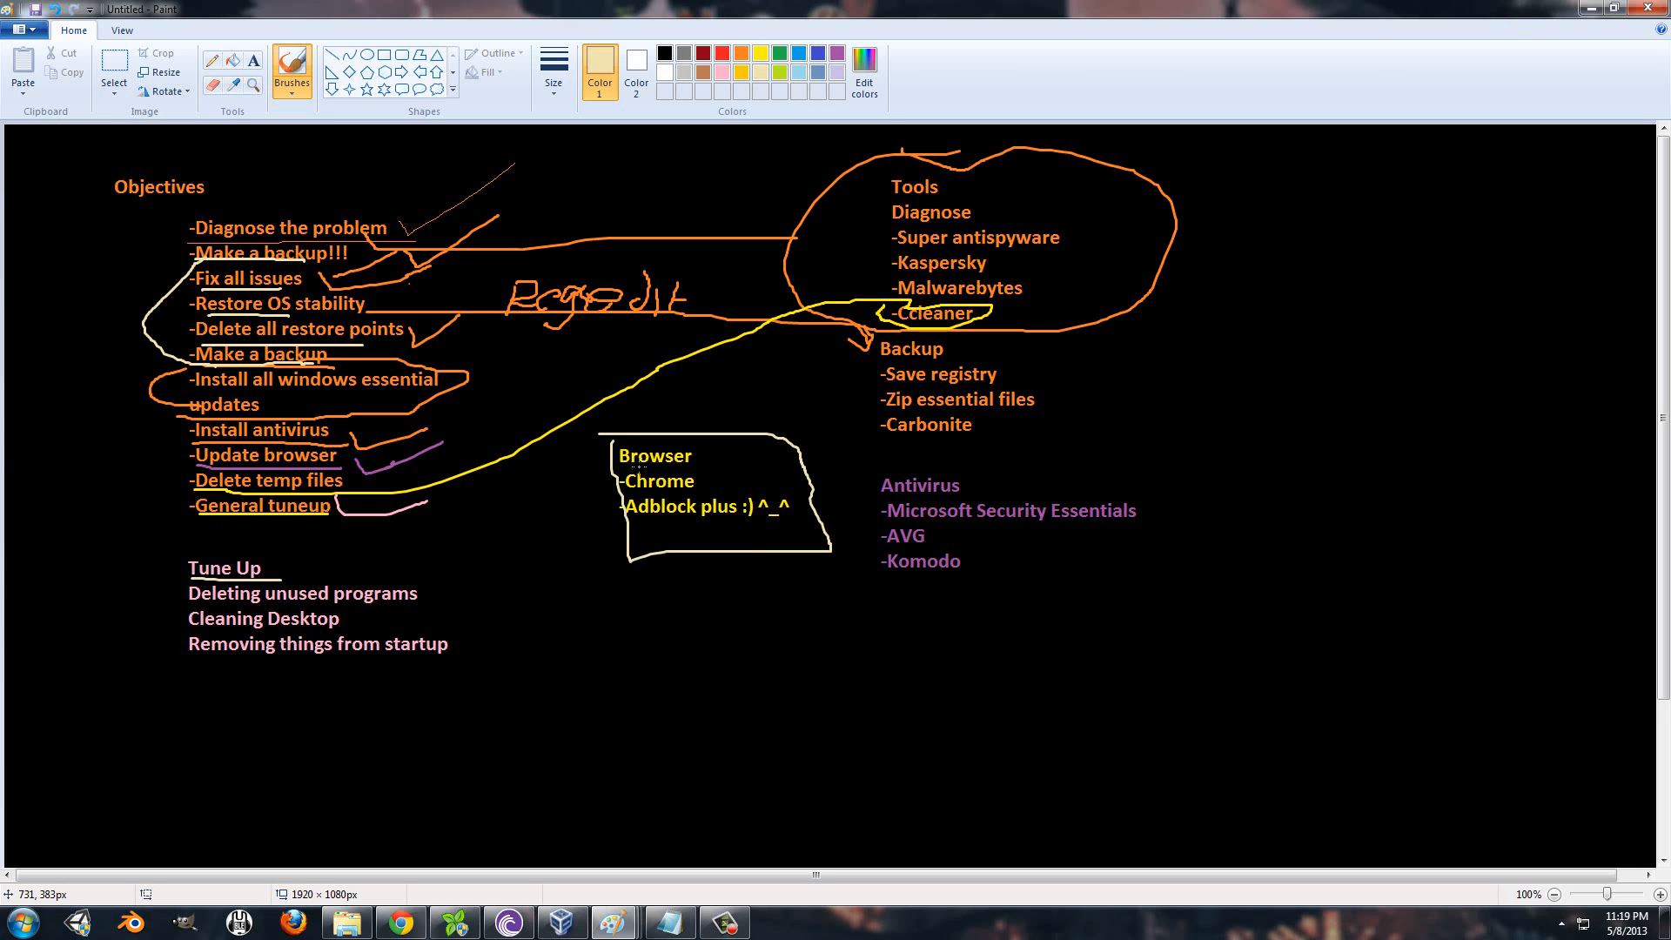
{"action": "mouse_move", "coordinate": [697, 465]}
{"action": "left_mouse_down"}
{"action": "mouse_move", "coordinate": [611, 471]}
{"action": "mouse_move", "coordinate": [723, 483]}
{"action": "mouse_move", "coordinate": [594, 496]}
{"action": "mouse_move", "coordinate": [781, 519]}
{"action": "mouse_move", "coordinate": [614, 497]}
{"action": "left_mouse_up"}
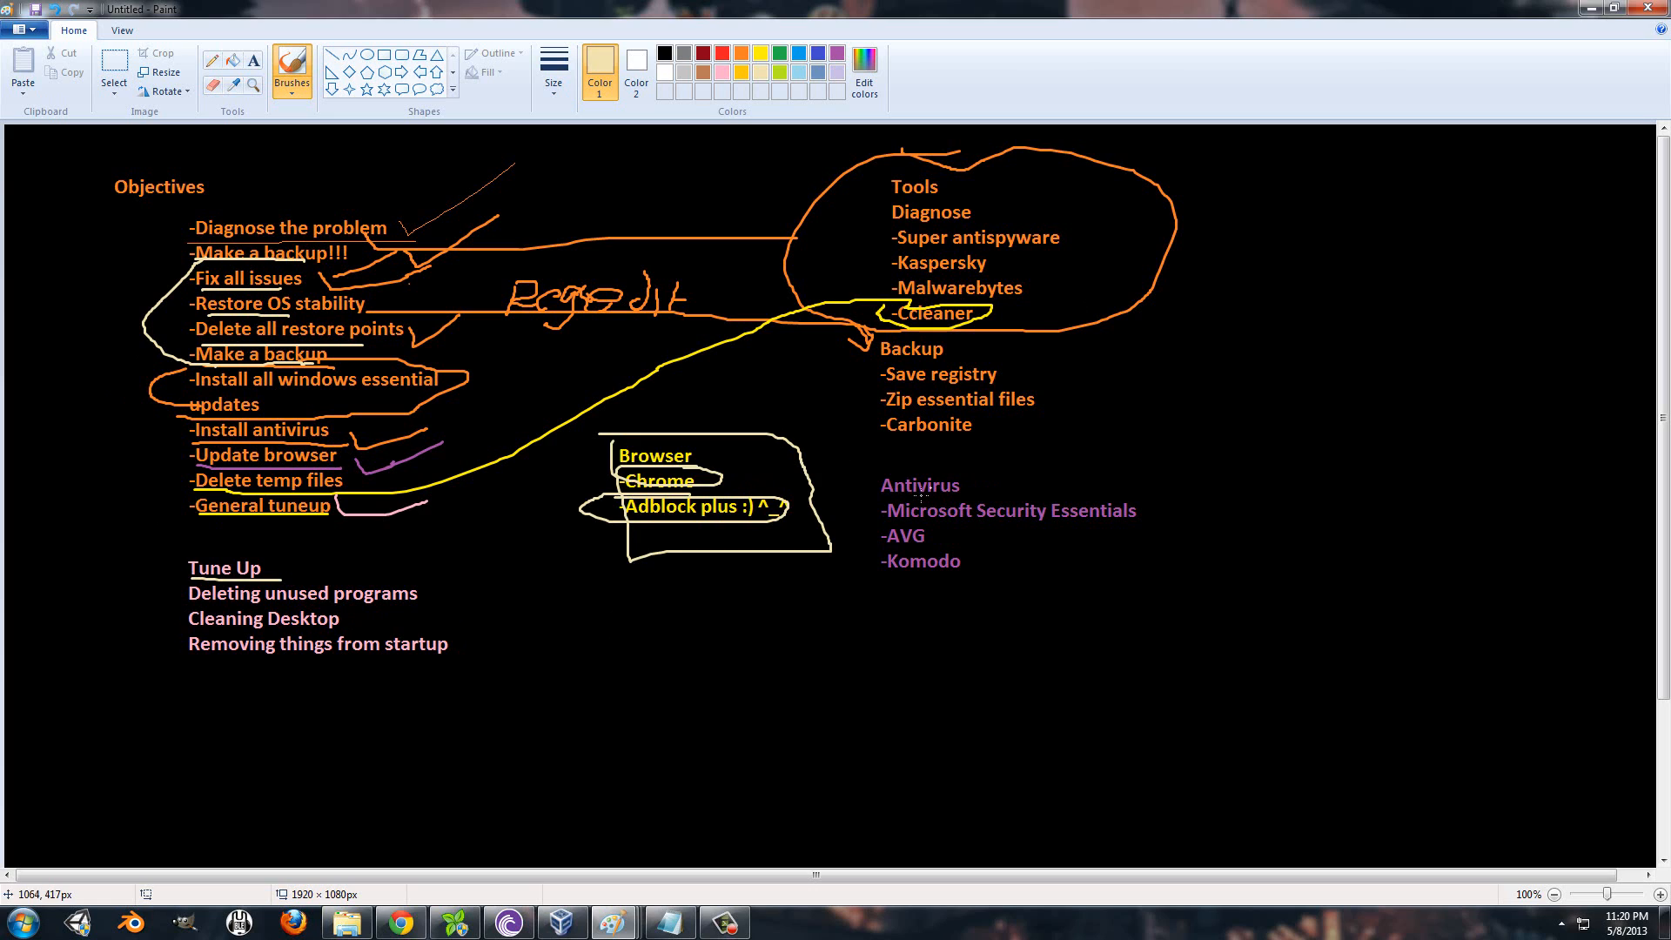
{"action": "left_click_drag", "start_coordinate": [885, 493], "coordinate": [1058, 493]}
{"action": "left_click_drag", "start_coordinate": [886, 523], "coordinate": [1138, 519]}
{"action": "left_click_drag", "start_coordinate": [892, 544], "coordinate": [919, 545]}
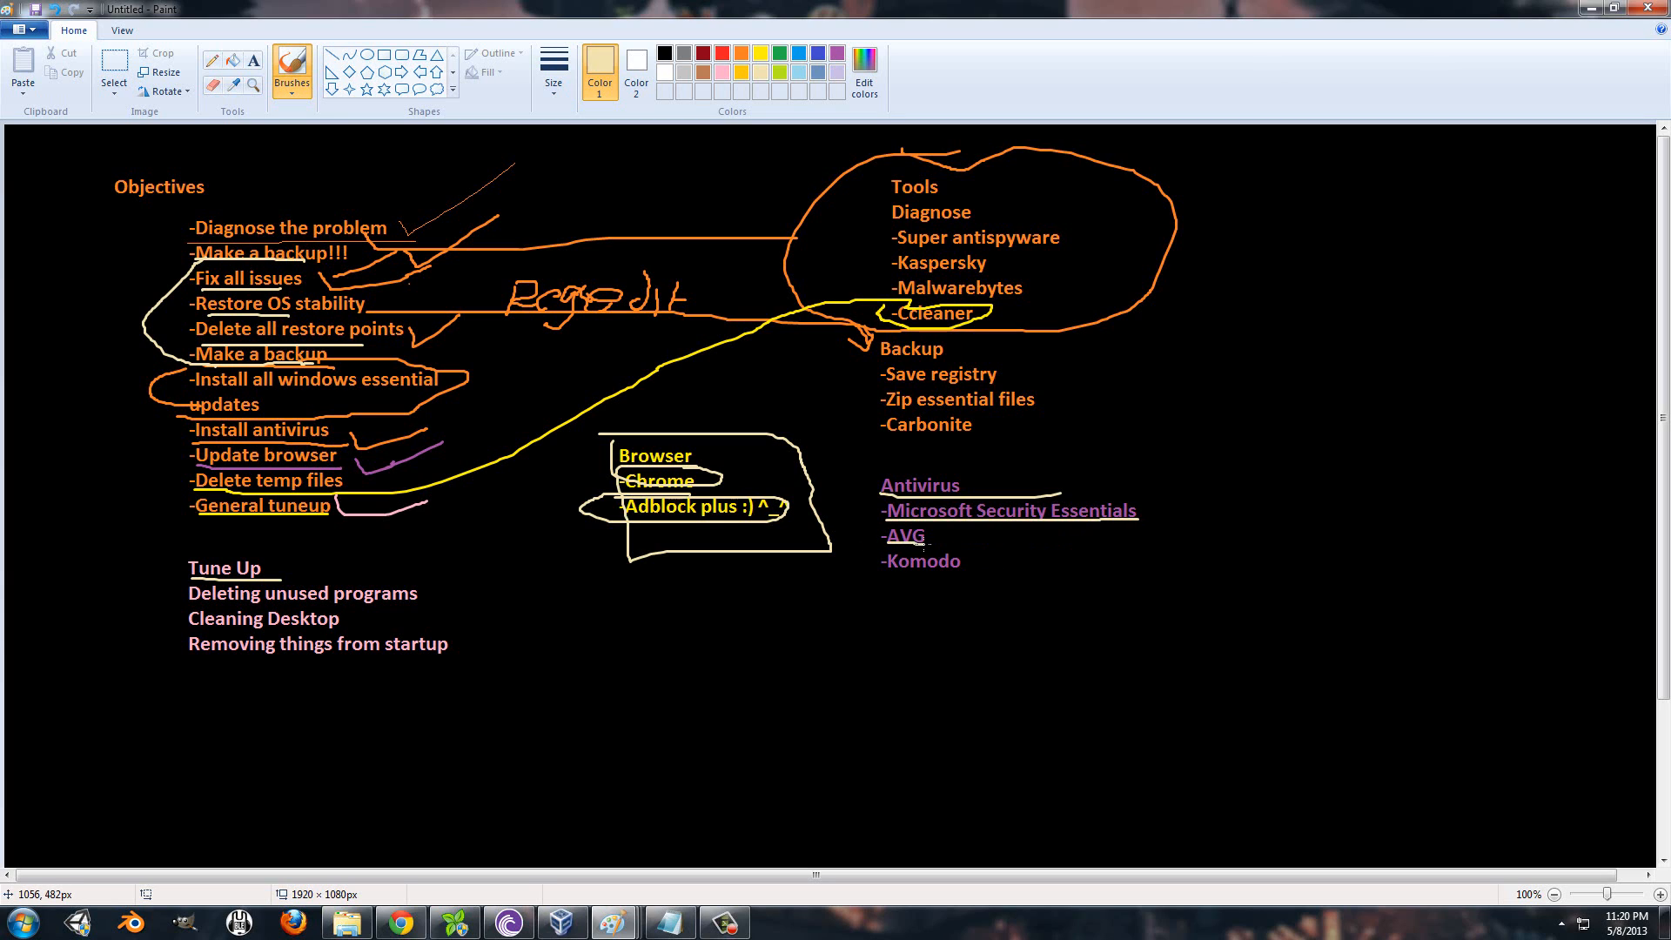
{"action": "key", "text": "ctrl+z"}
Underline the Backup items and the Diagnose tools, mark the Tools and Diagnose headings, and close the Objectives drawing without saving
{"action": "mouse_move", "coordinate": [892, 436]}
{"action": "left_mouse_down"}
{"action": "mouse_move", "coordinate": [961, 436]}
{"action": "mouse_move", "coordinate": [1001, 412]}
{"action": "left_mouse_up"}
{"action": "left_click_drag", "start_coordinate": [904, 389], "coordinate": [967, 389]}
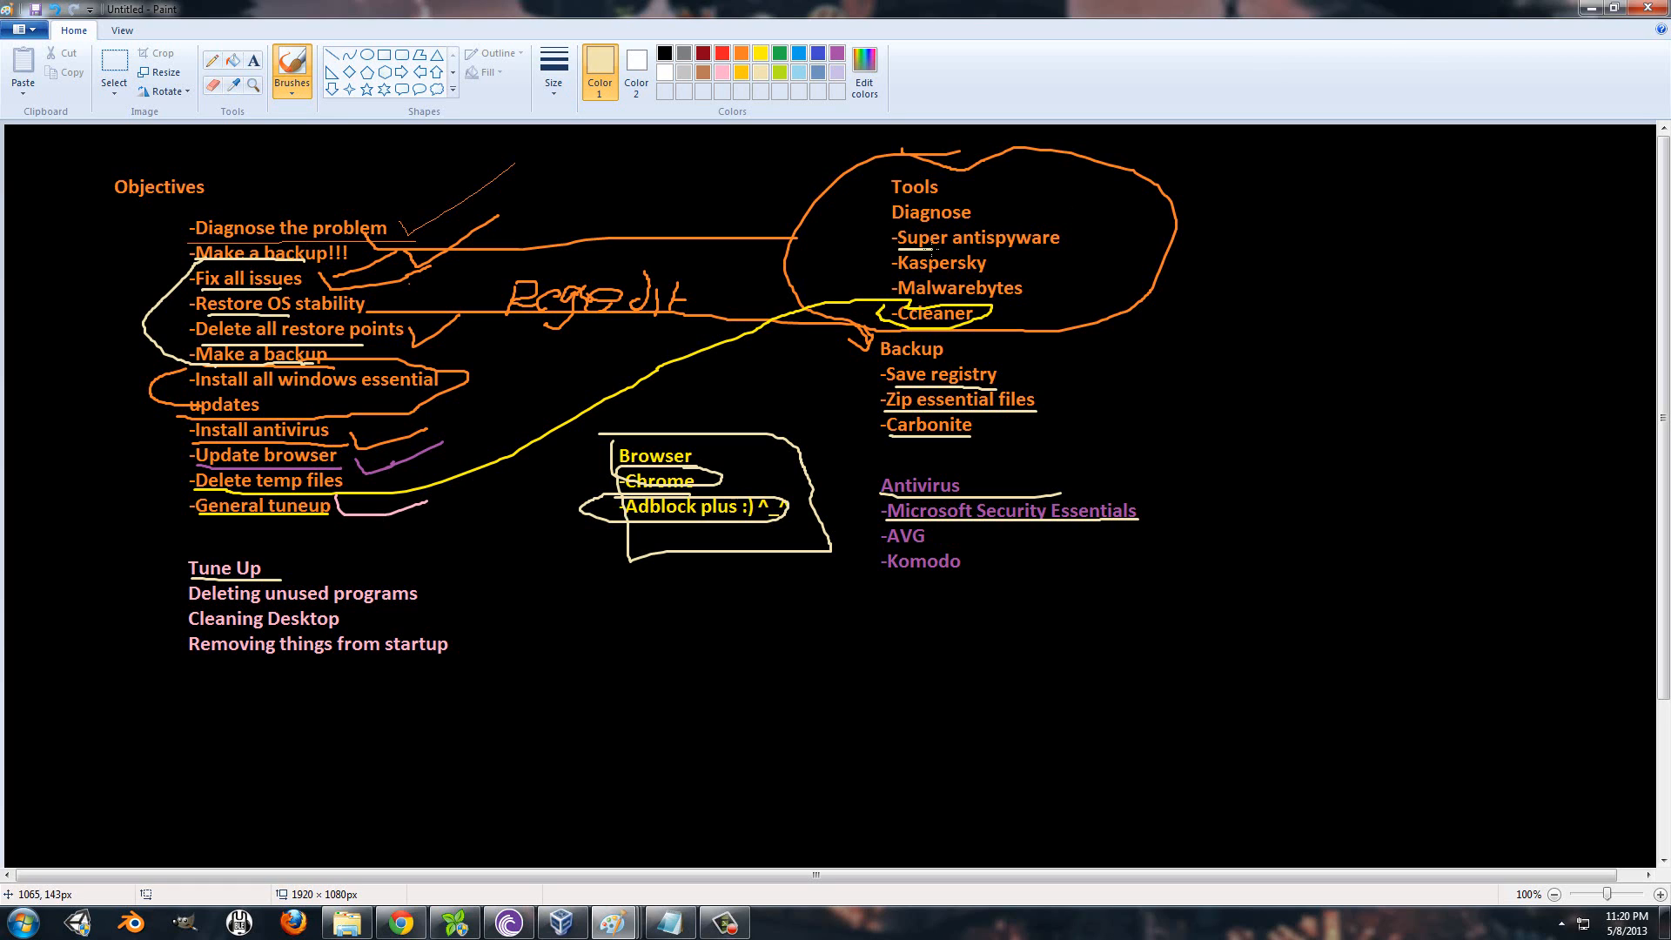
{"action": "left_click_drag", "start_coordinate": [911, 277], "coordinate": [1018, 294]}
{"action": "left_click_drag", "start_coordinate": [898, 328], "coordinate": [996, 322]}
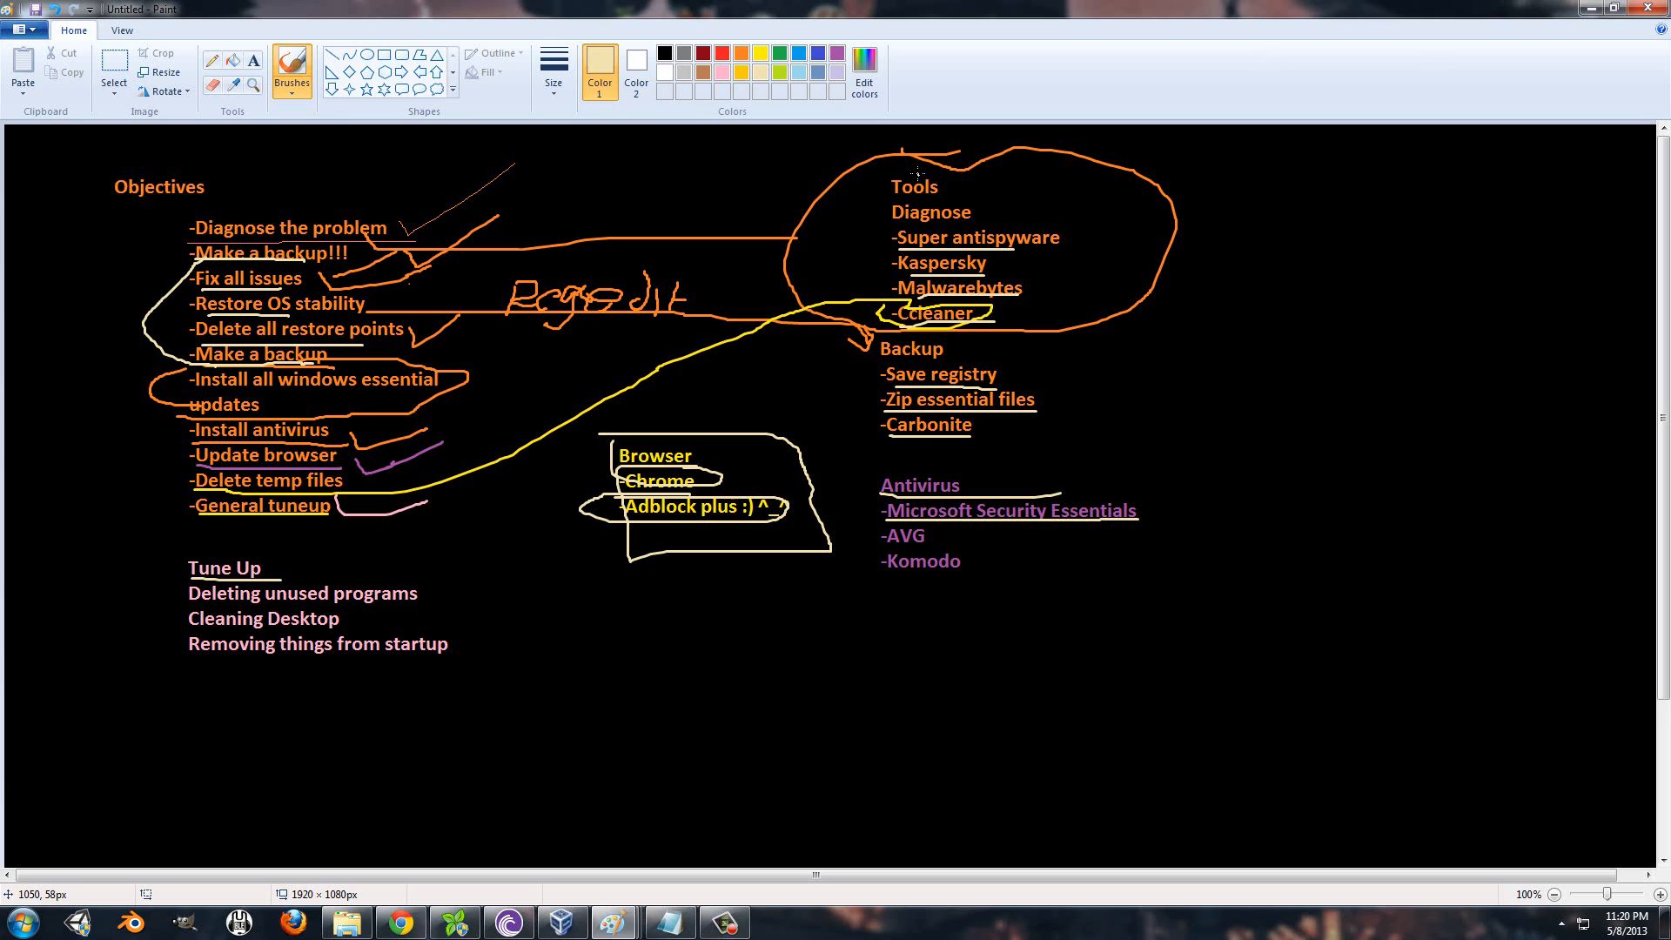
{"action": "mouse_move", "coordinate": [957, 184]}
{"action": "left_mouse_down"}
{"action": "mouse_move", "coordinate": [880, 184]}
{"action": "mouse_move", "coordinate": [979, 210]}
{"action": "left_mouse_up"}
{"action": "left_click", "coordinate": [1648, 7]}
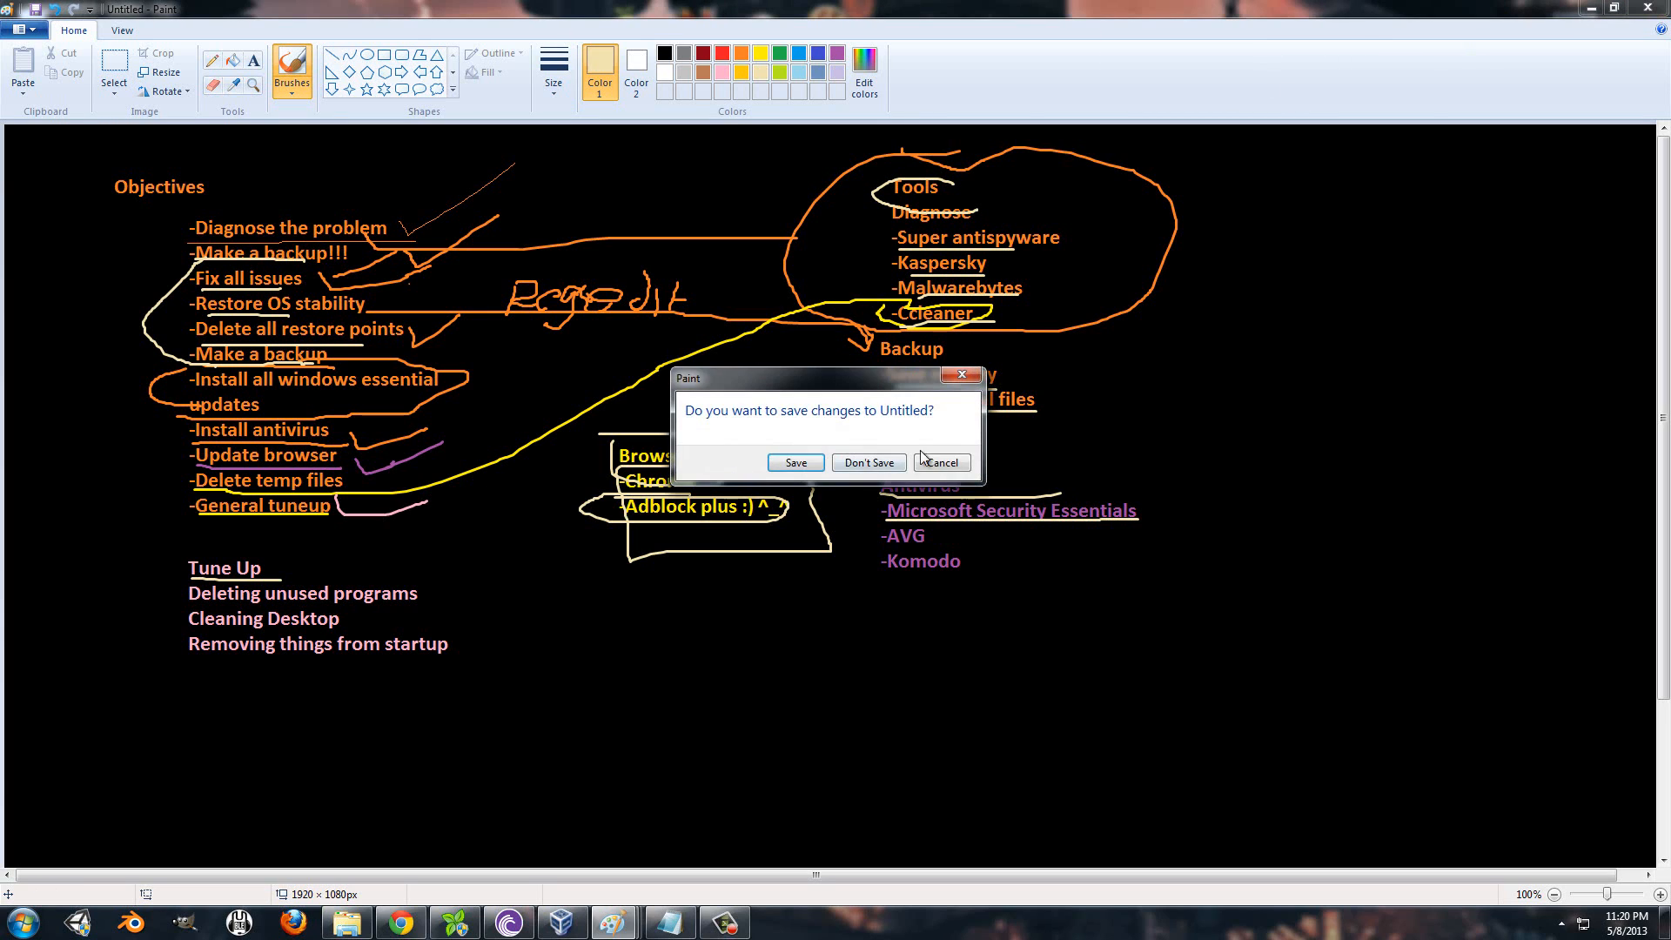
{"action": "left_click", "coordinate": [890, 461]}
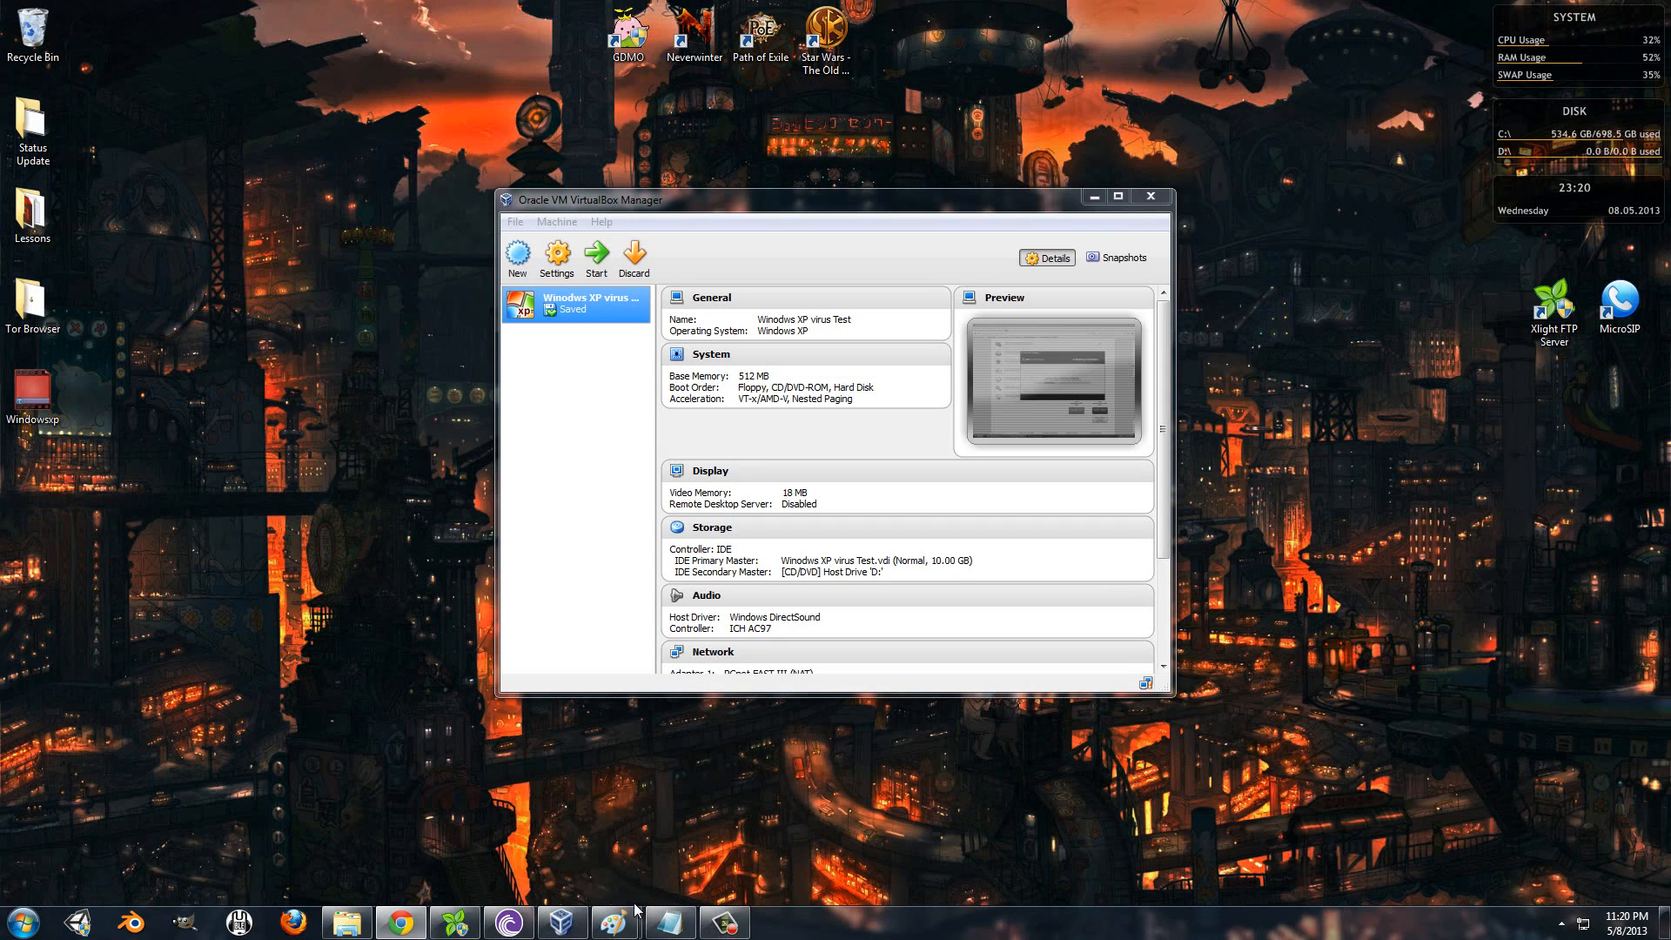
In Paint's Types of Viruses drawing, brush orange underlines beneath the viruses, rootkits, spyware, adware and worms lines, and close the drawing without saving
{"action": "mouse_move", "coordinate": [614, 920]}
{"action": "left_click", "coordinate": [659, 873]}
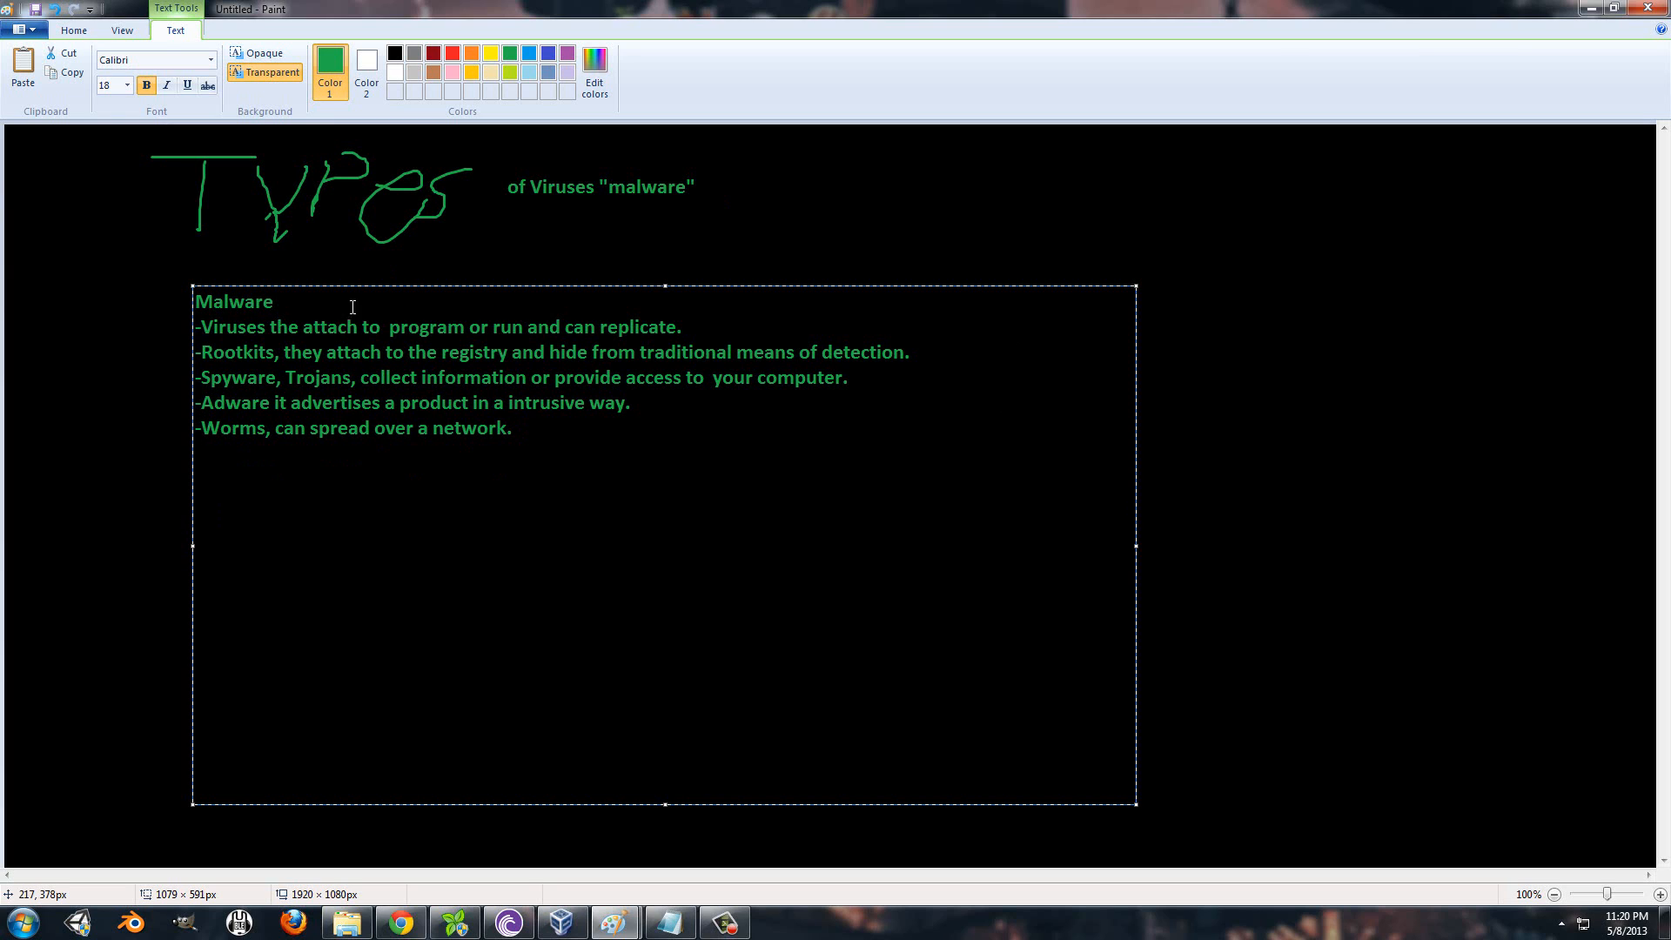
{"action": "left_click", "coordinate": [394, 205]}
{"action": "left_click", "coordinate": [291, 65]}
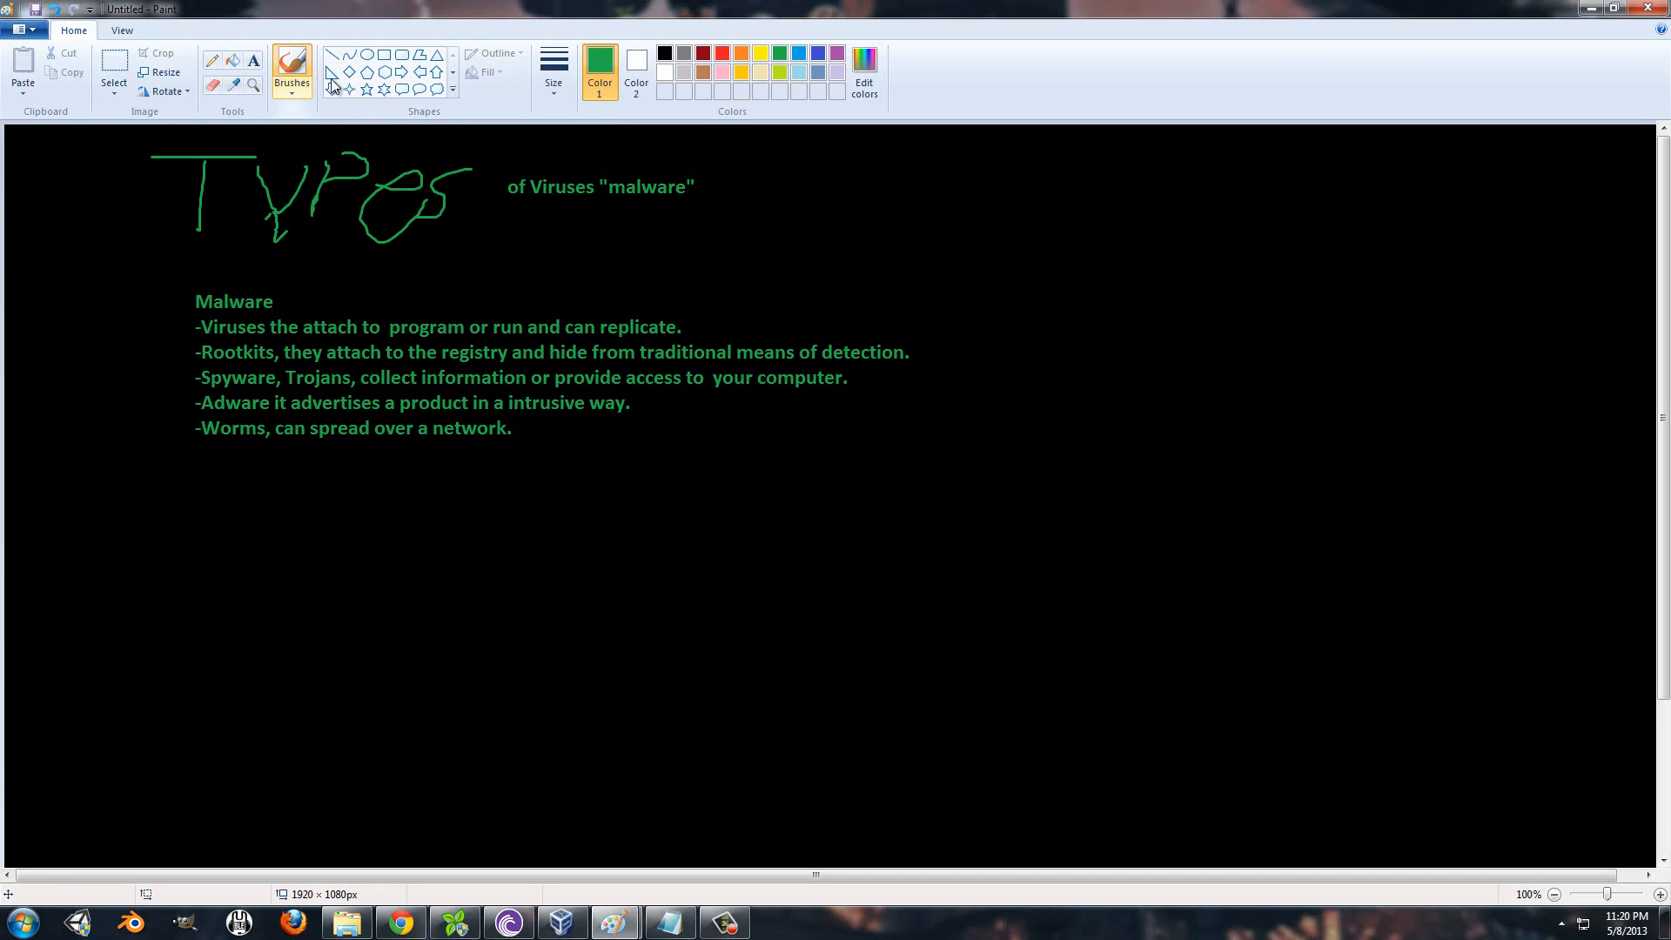
{"action": "left_click", "coordinate": [741, 53]}
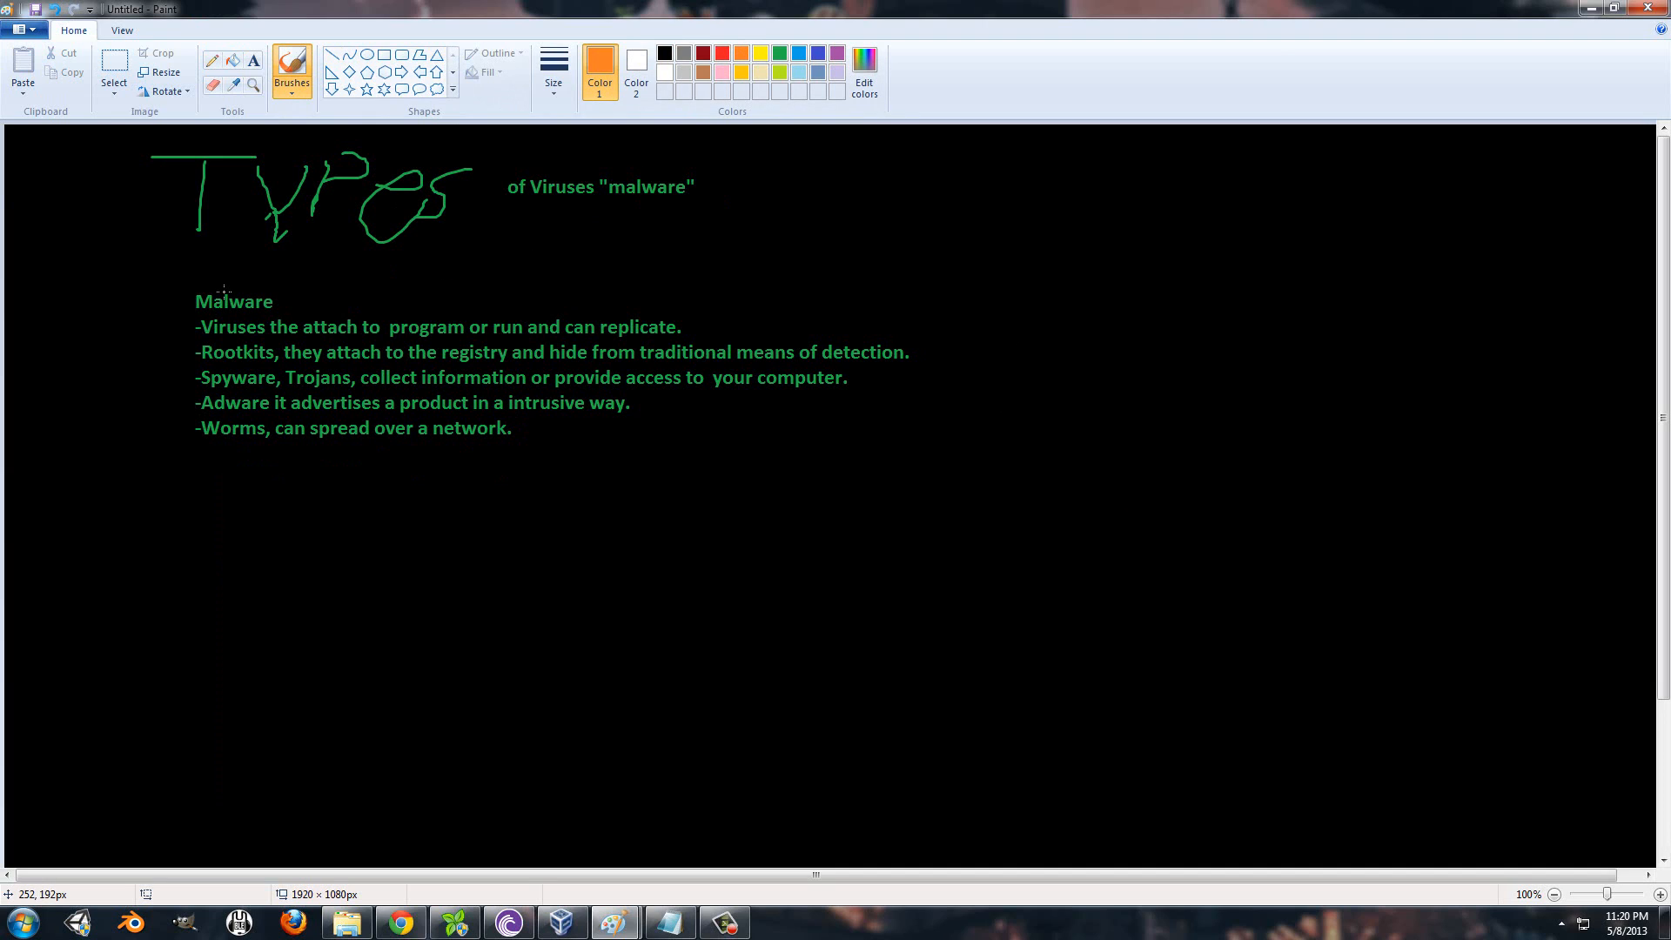
{"action": "left_click_drag", "start_coordinate": [354, 344], "coordinate": [677, 346]}
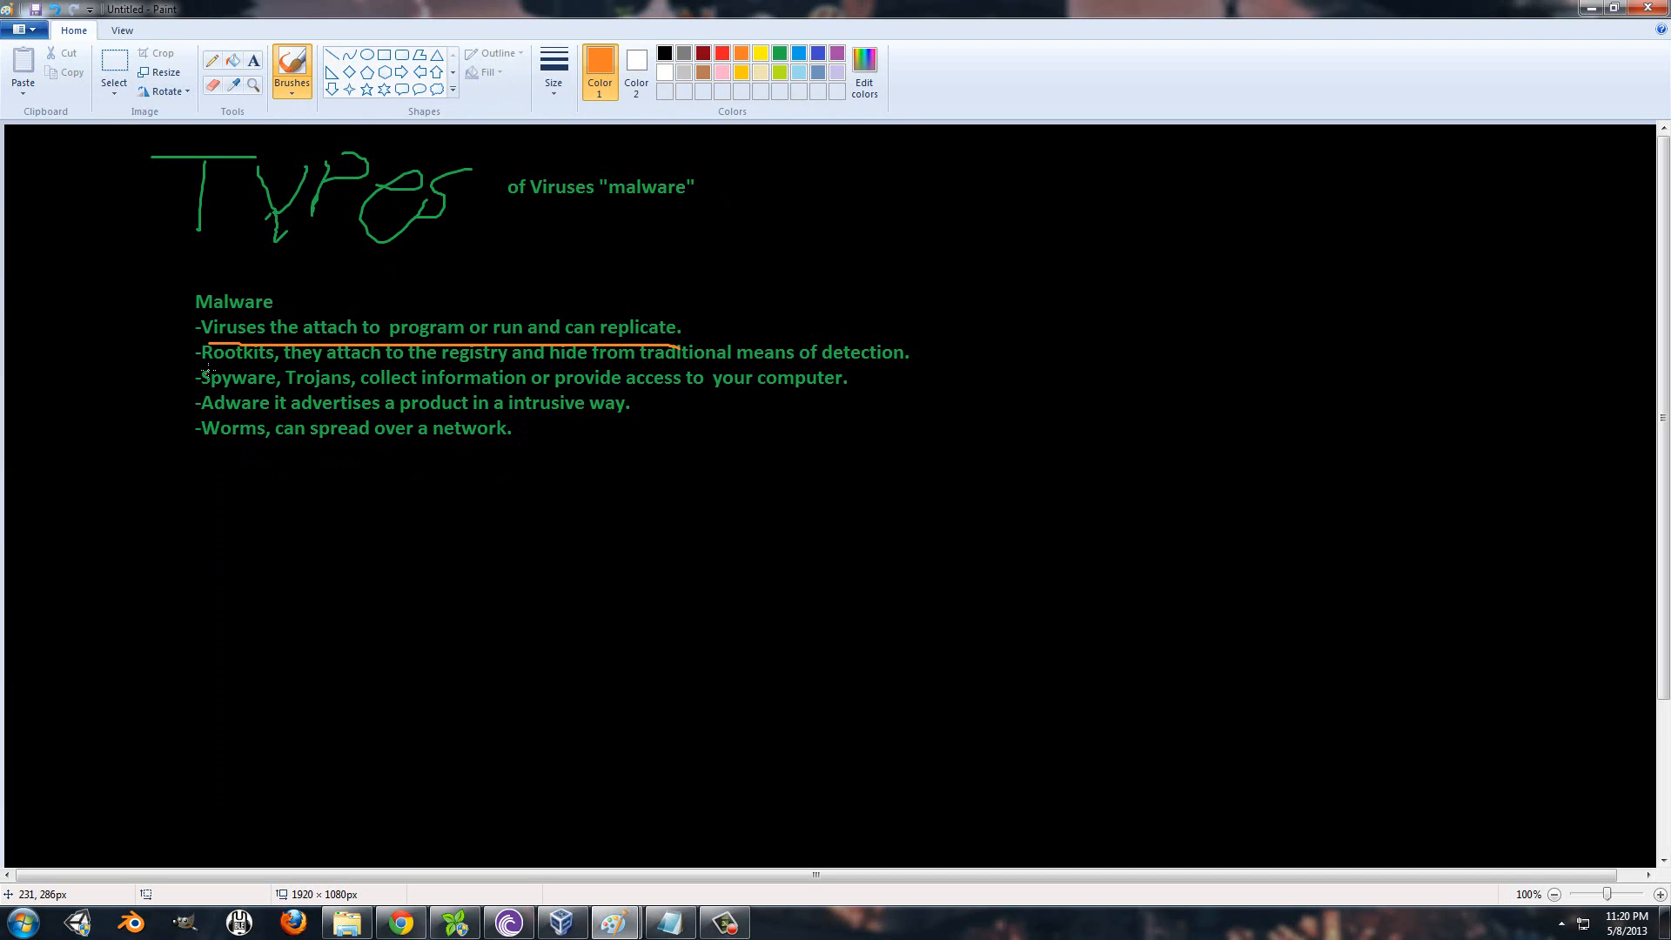
{"action": "left_click_drag", "start_coordinate": [205, 374], "coordinate": [576, 371]}
{"action": "left_click_drag", "start_coordinate": [259, 391], "coordinate": [796, 398]}
{"action": "left_click_drag", "start_coordinate": [235, 423], "coordinate": [586, 430]}
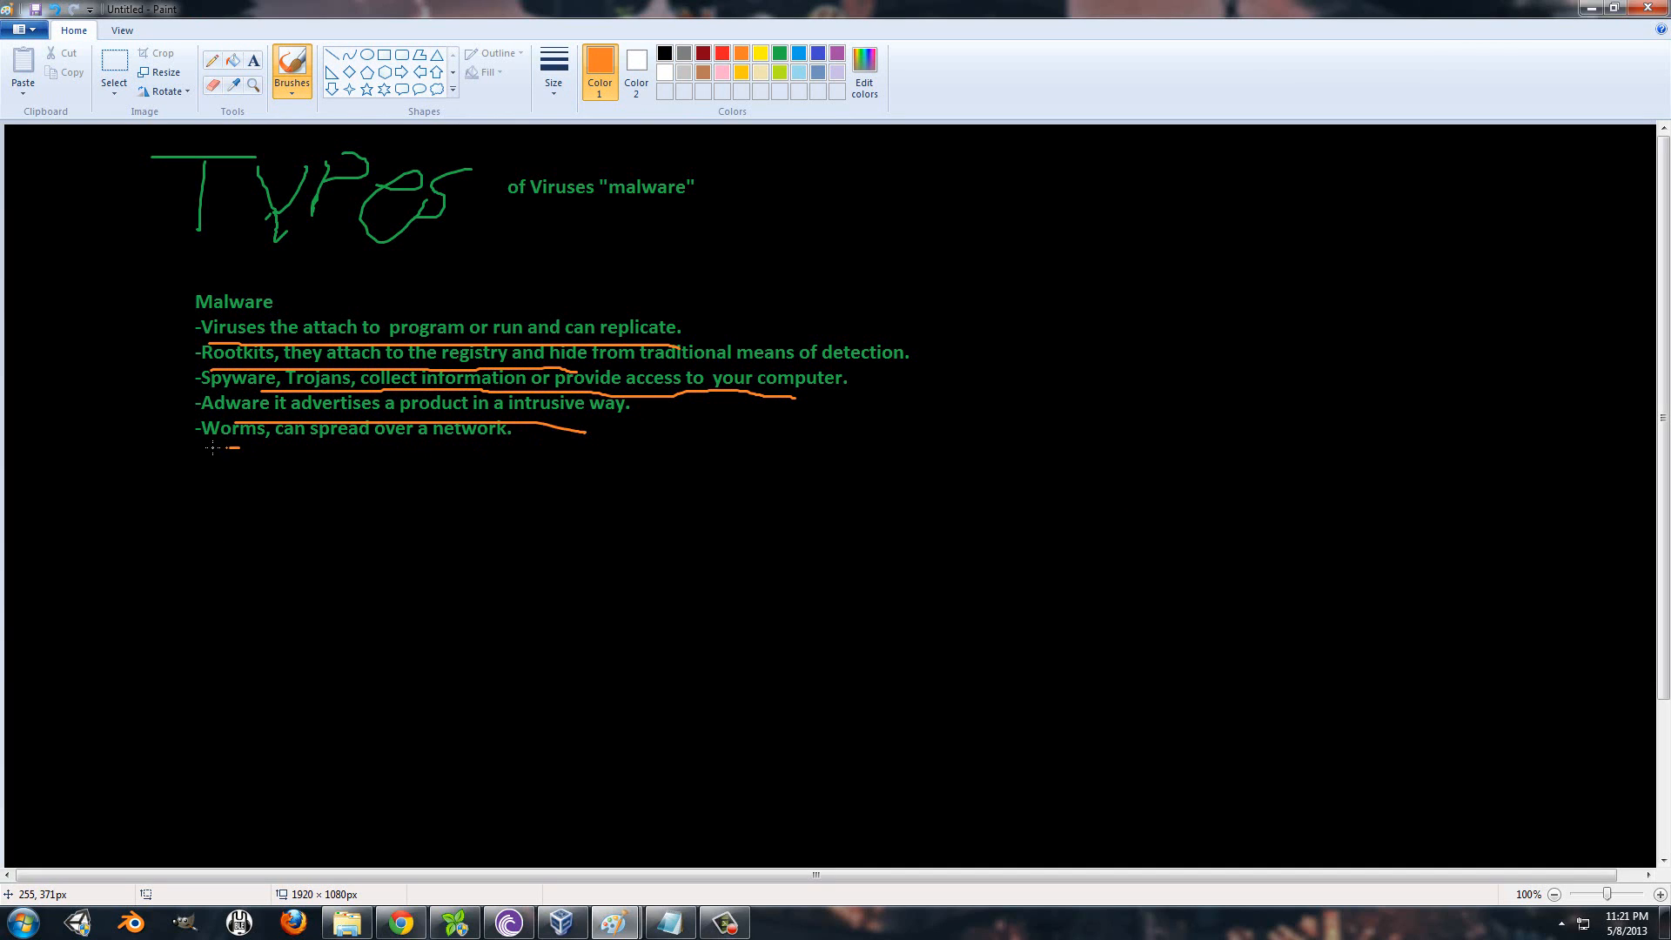
{"action": "mouse_move", "coordinate": [213, 447]}
{"action": "left_mouse_down"}
{"action": "mouse_move", "coordinate": [287, 450]}
{"action": "mouse_move", "coordinate": [146, 450]}
{"action": "mouse_move", "coordinate": [373, 443]}
{"action": "left_mouse_up"}
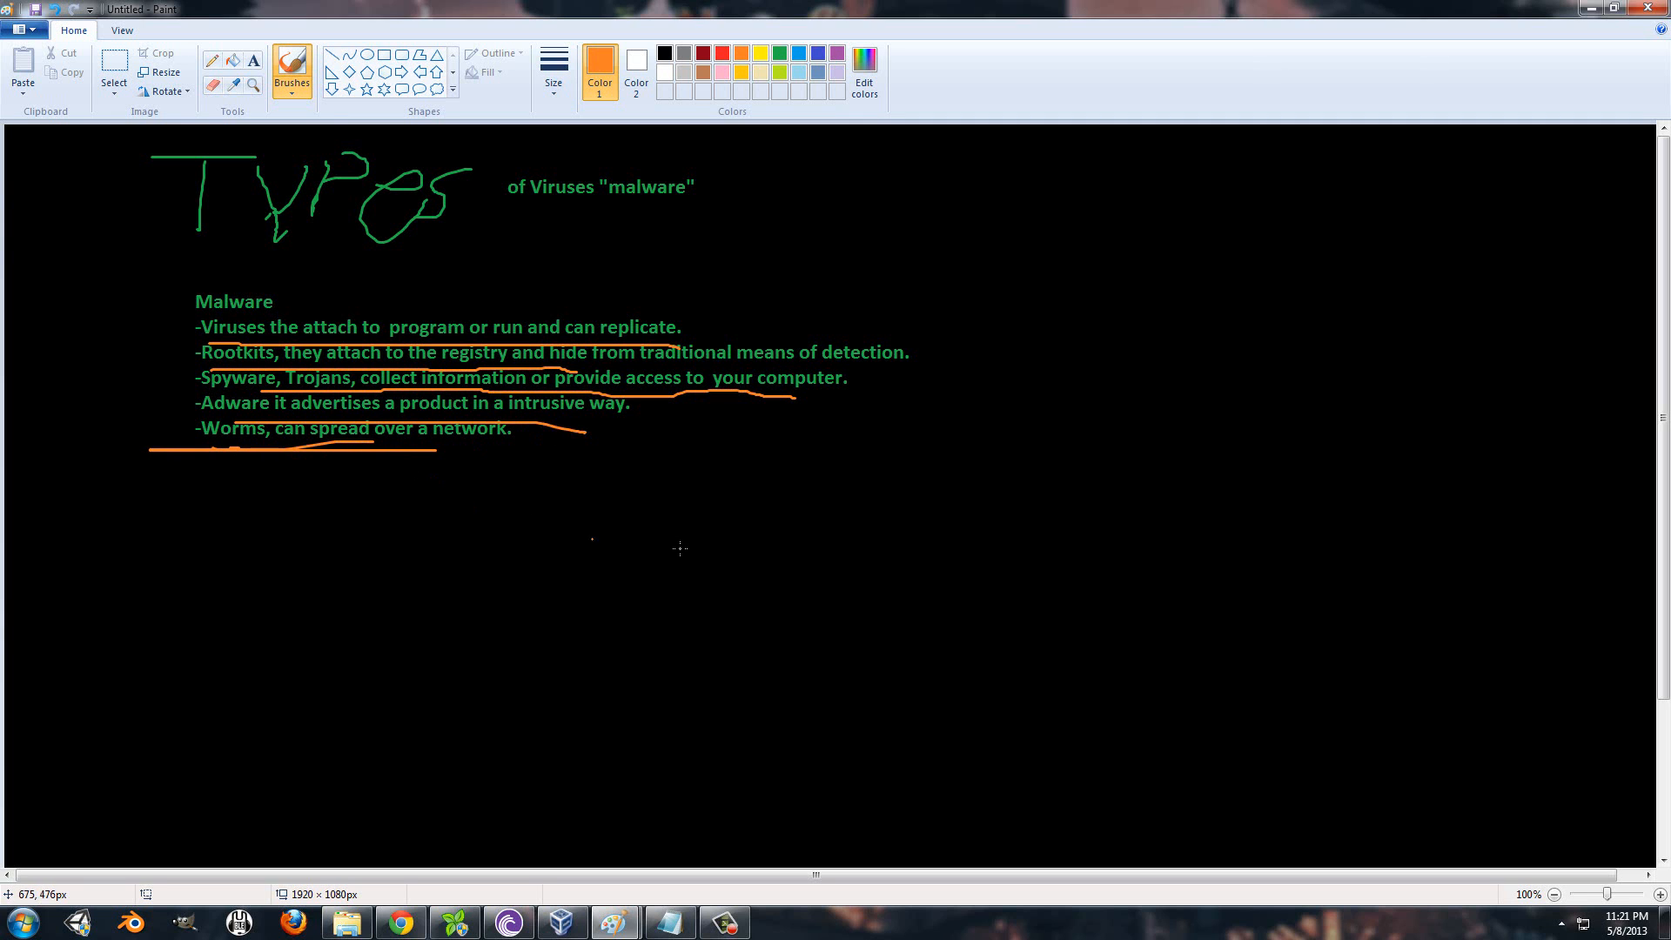
{"action": "left_click", "coordinate": [1648, 7]}
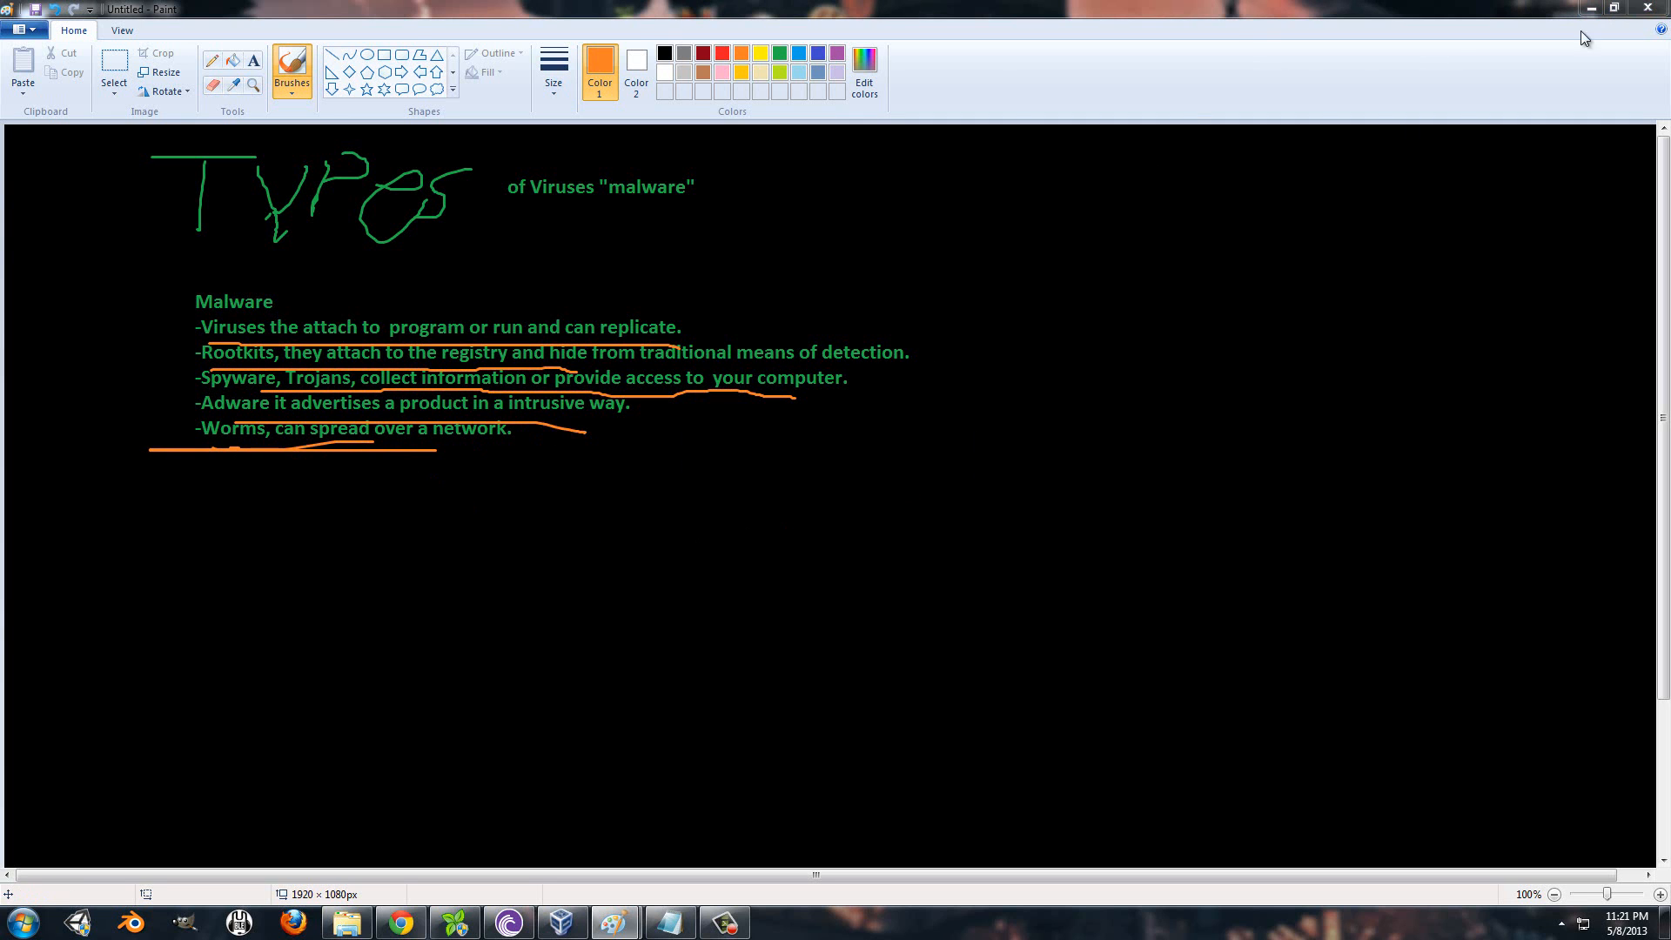
{"action": "left_click", "coordinate": [863, 462]}
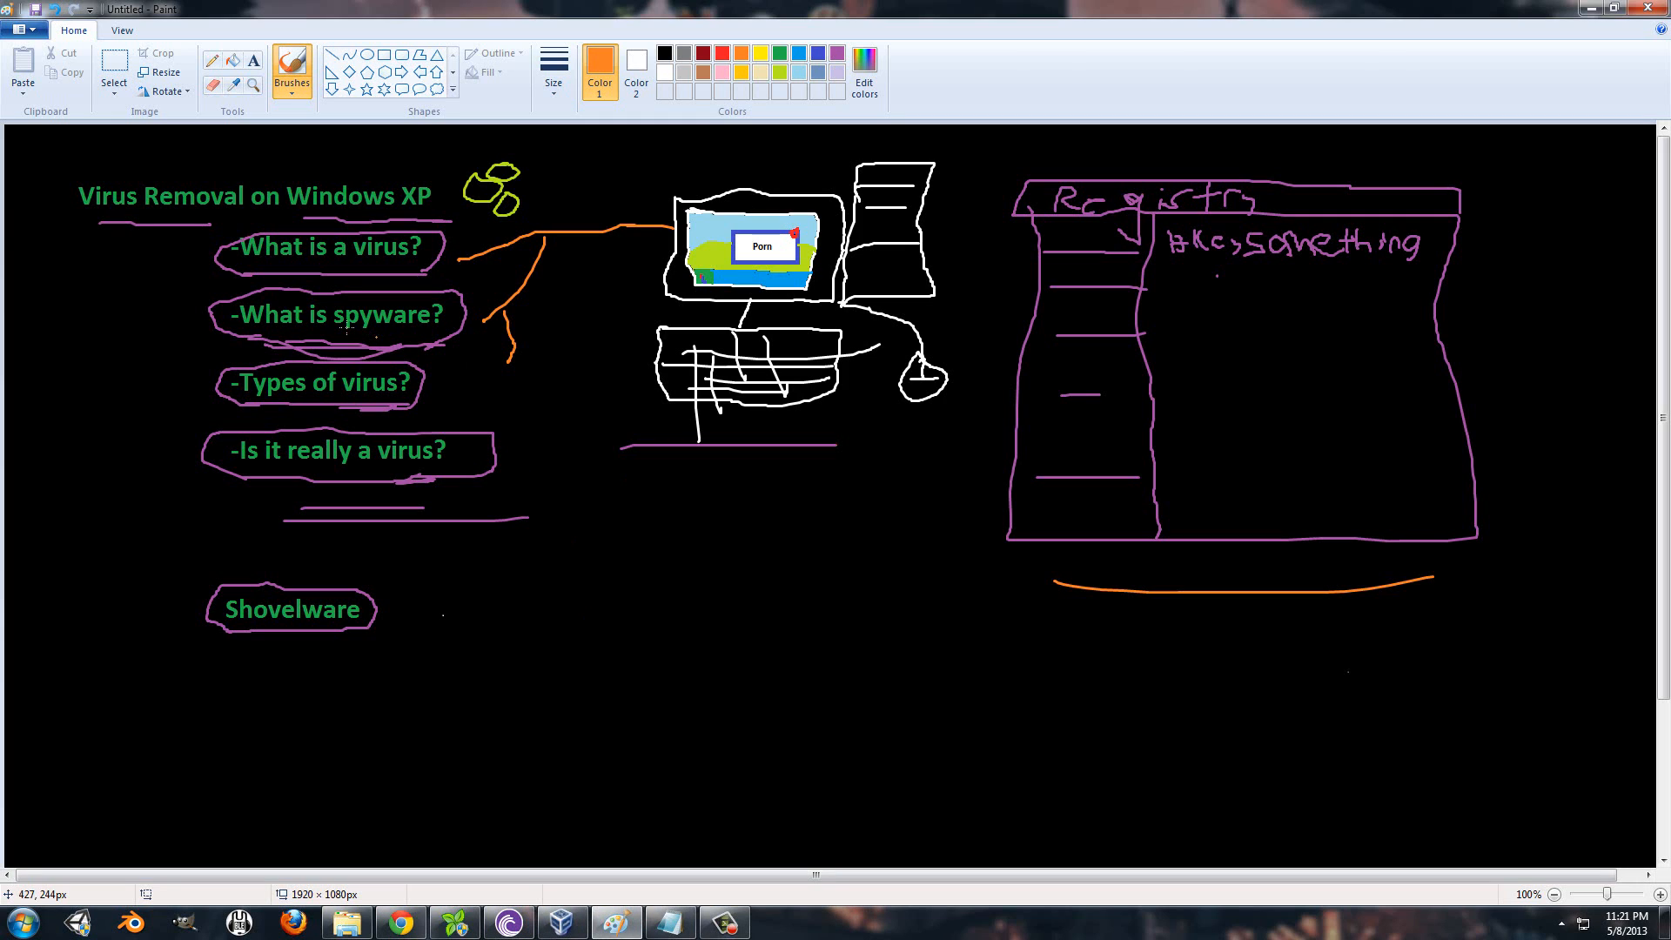
In the Virus Removal on Windows XP drawing, brush orange underlines beneath the four question bullets and "Shovelware"
{"action": "left_click_drag", "start_coordinate": [248, 272], "coordinate": [452, 275]}
{"action": "left_click_drag", "start_coordinate": [266, 333], "coordinate": [383, 333]}
{"action": "left_click_drag", "start_coordinate": [214, 411], "coordinate": [420, 412]}
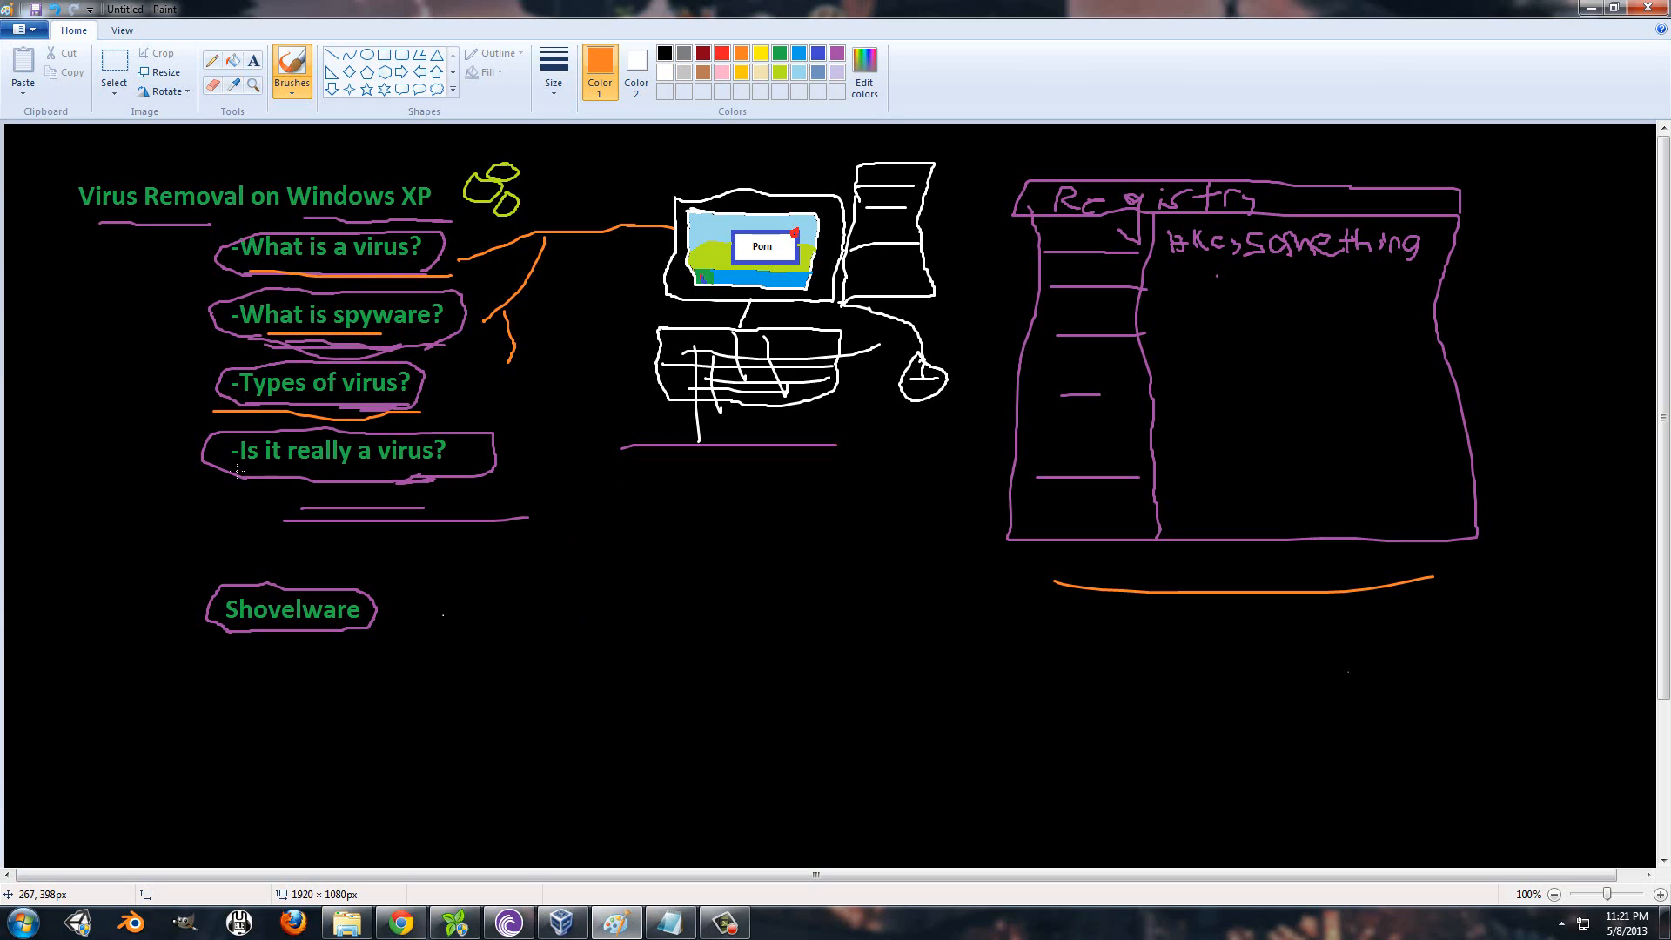
{"action": "left_click_drag", "start_coordinate": [237, 471], "coordinate": [457, 468]}
{"action": "left_click_drag", "start_coordinate": [207, 641], "coordinate": [394, 642]}
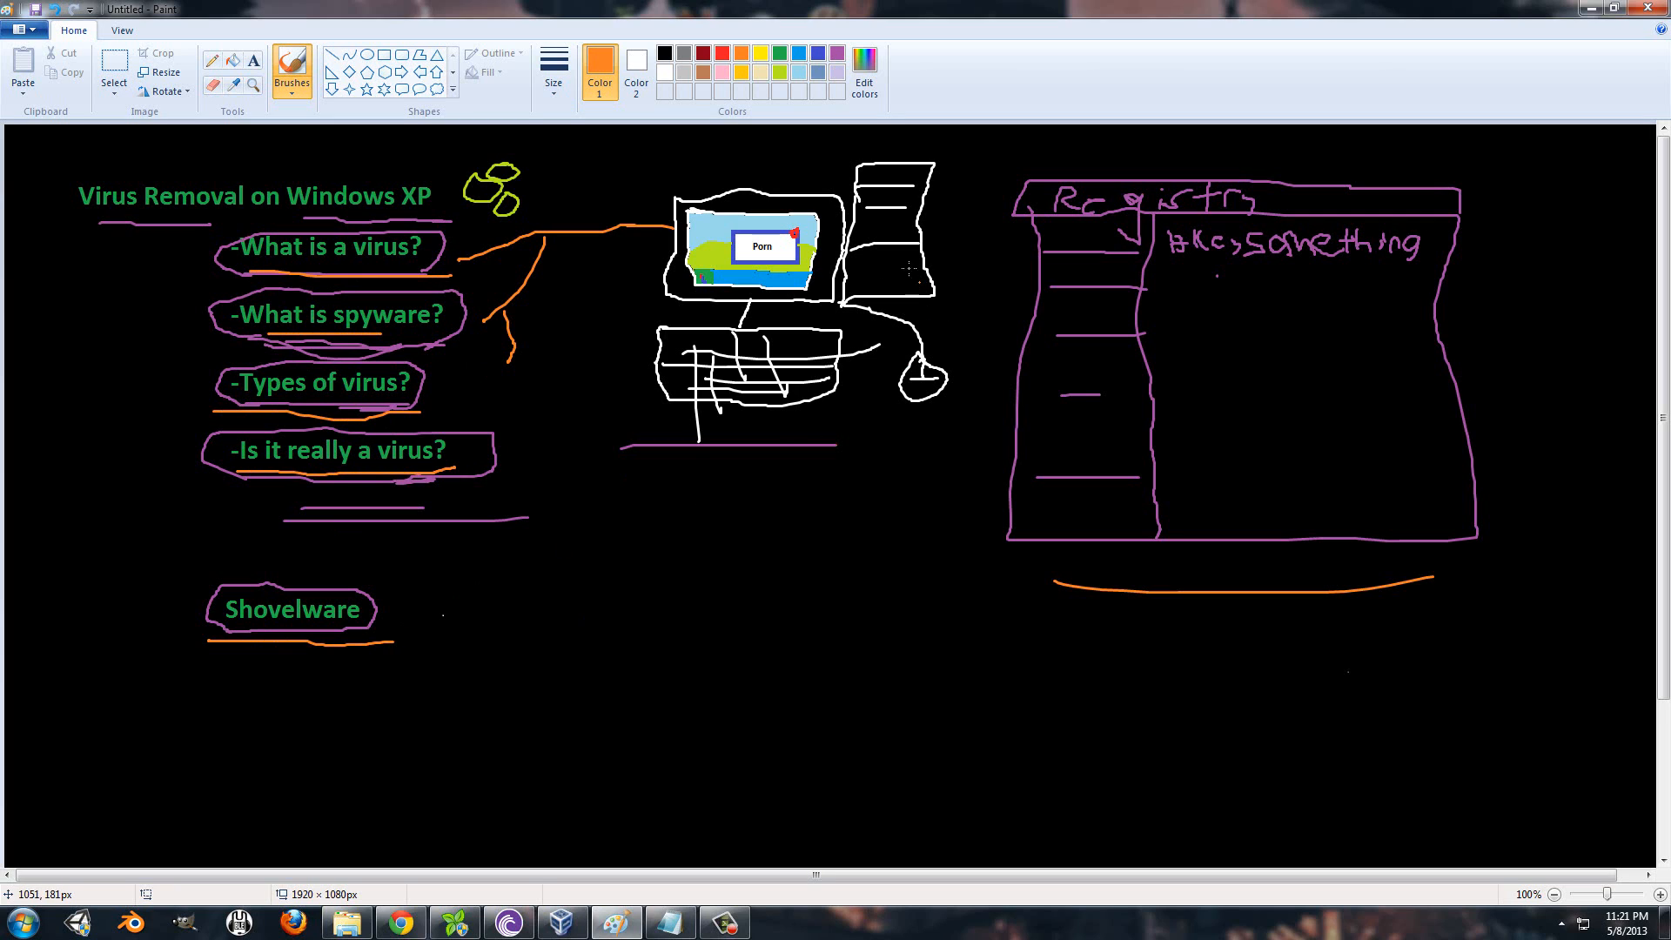
Circle the pop-up on the sketched monitor and underline the Registry sketch's handwritten entry in orange, and close the drawing without saving
{"action": "mouse_move", "coordinate": [783, 232]}
{"action": "left_mouse_down"}
{"action": "mouse_move", "coordinate": [736, 234]}
{"action": "mouse_move", "coordinate": [803, 252]}
{"action": "mouse_move", "coordinate": [705, 241]}
{"action": "left_mouse_up"}
{"action": "left_click_drag", "start_coordinate": [1063, 285], "coordinate": [1390, 284]}
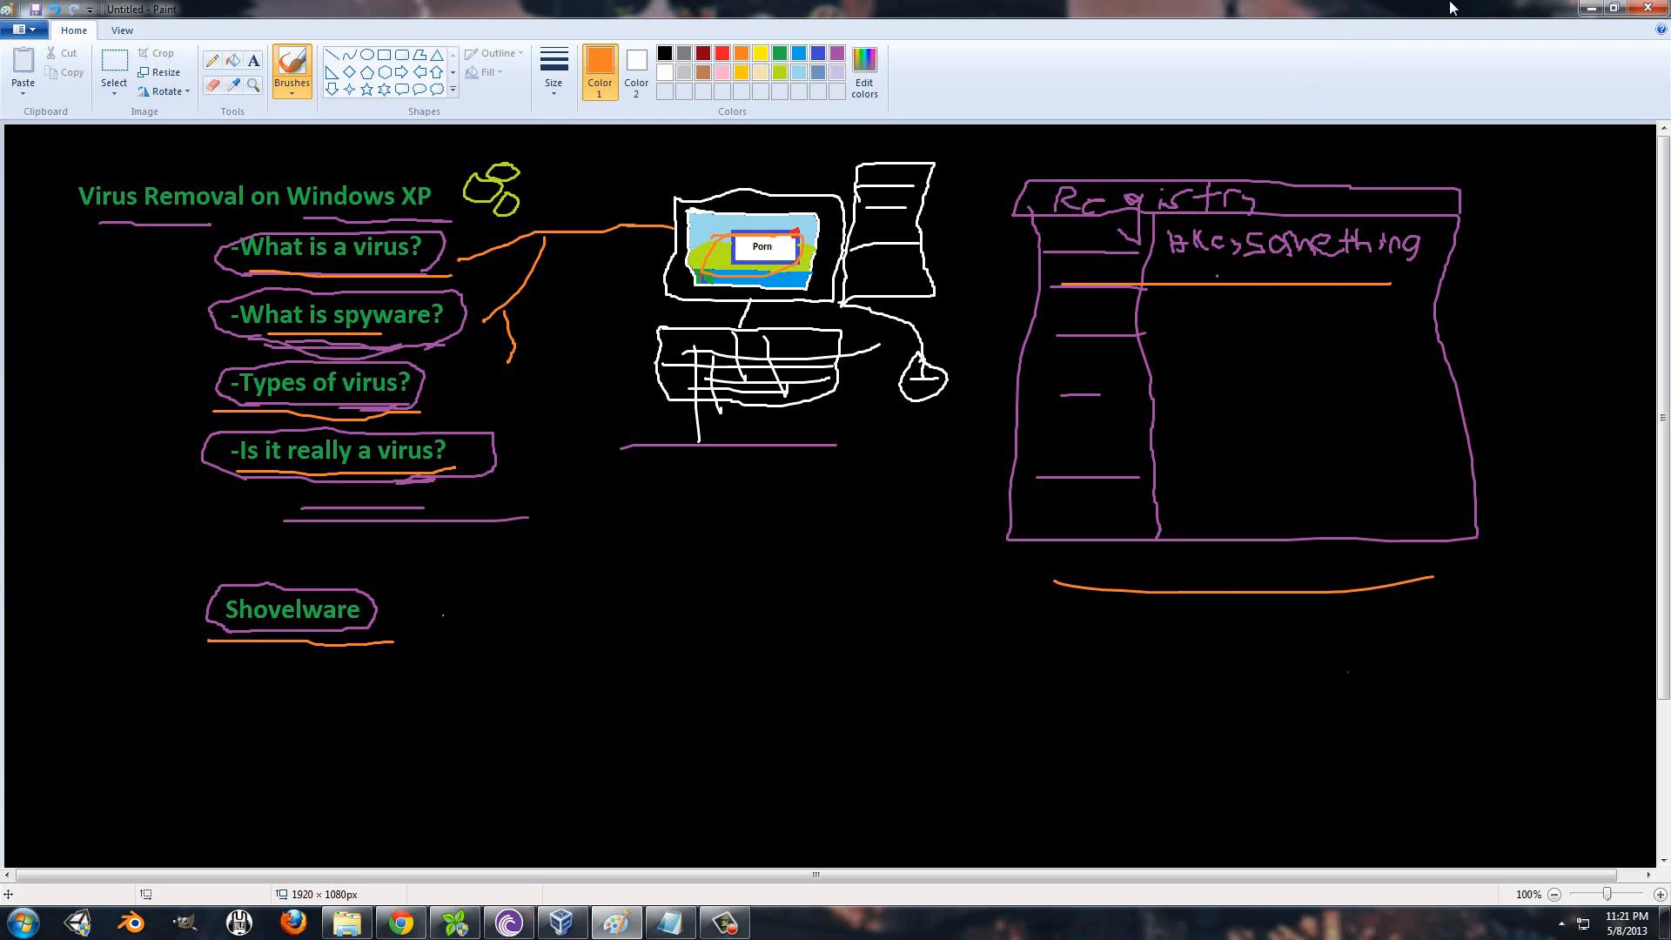
{"action": "key", "text": "alt+F4"}
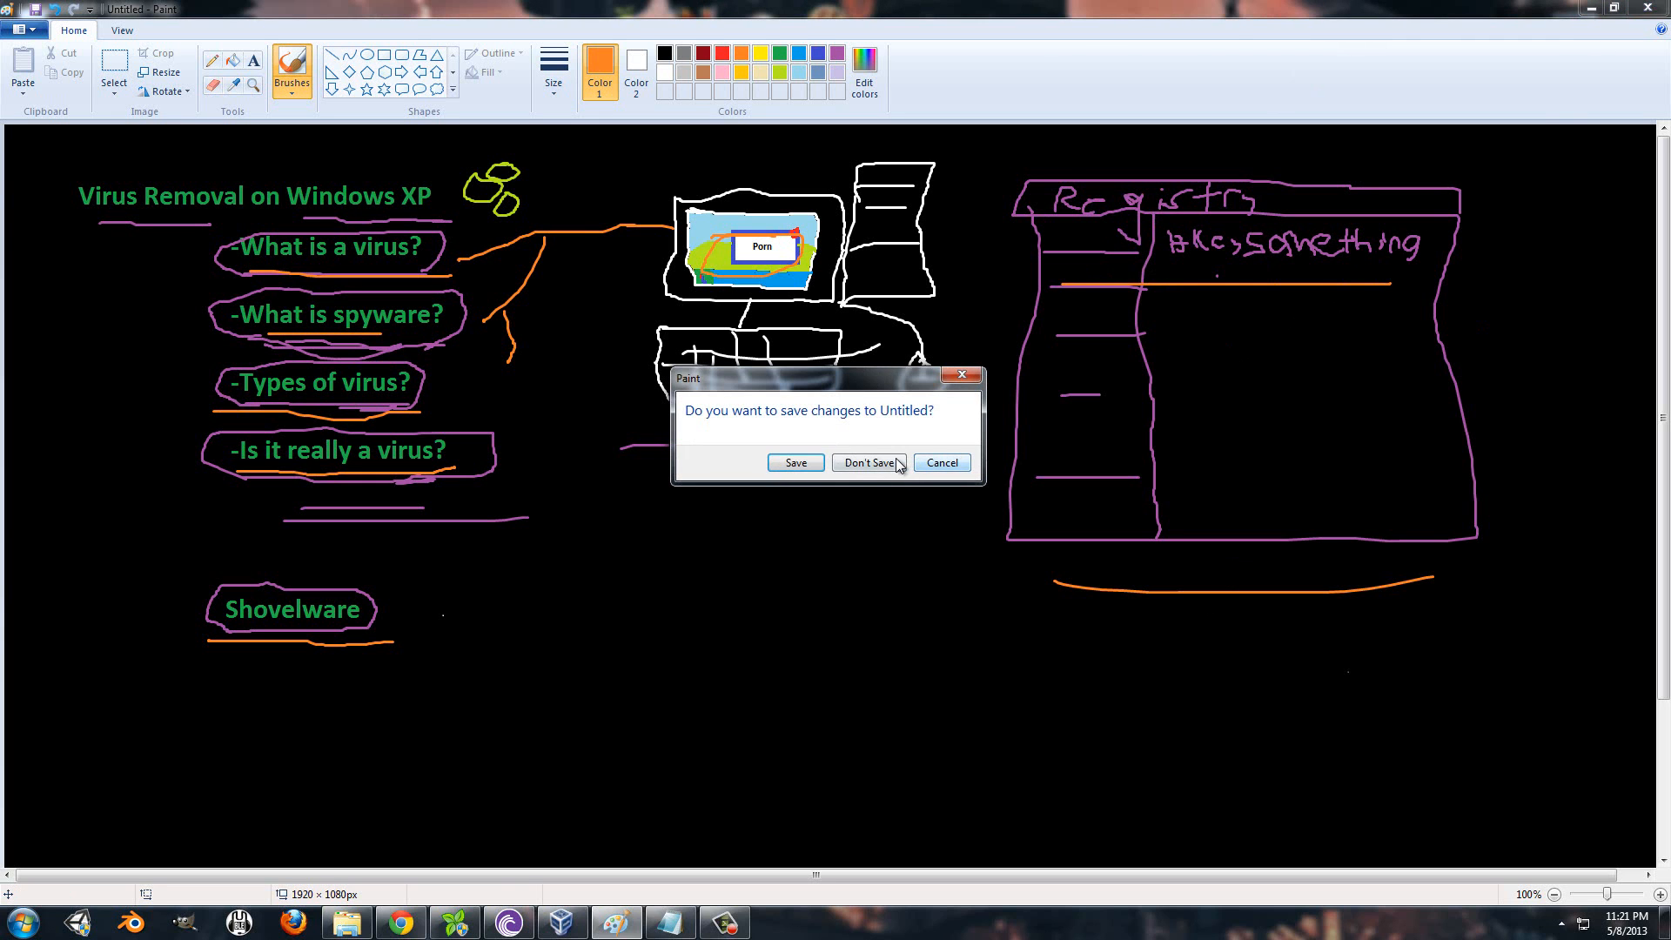
{"action": "left_click", "coordinate": [895, 460]}
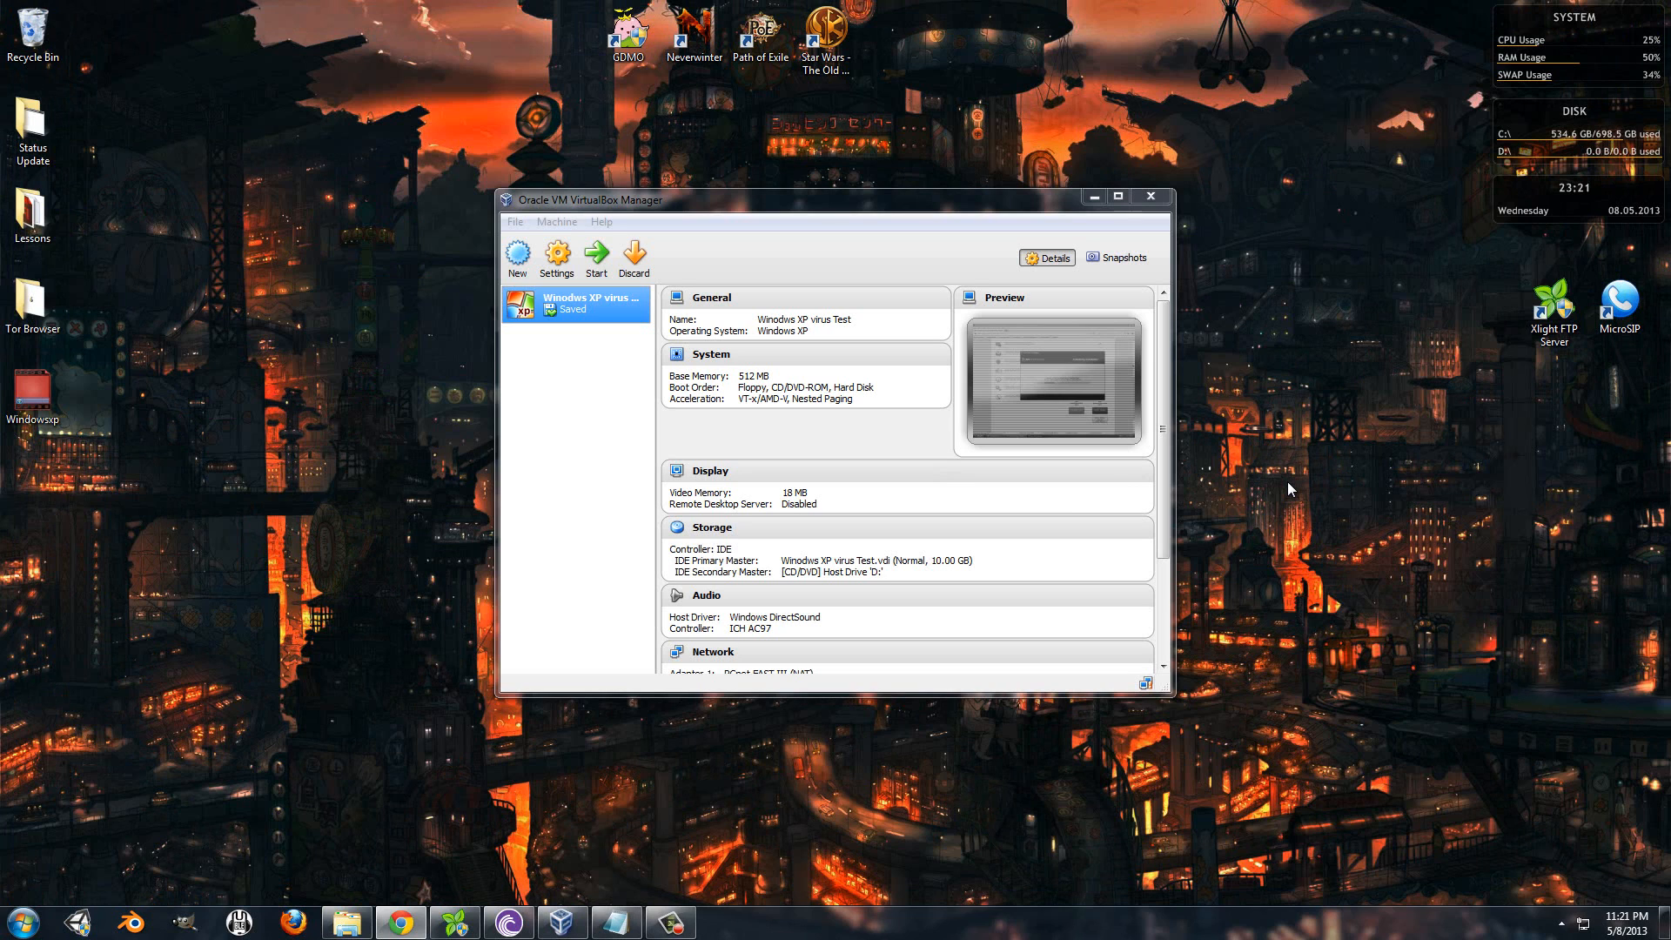
Close the VirtualBox Manager and the open Capture BD folder window to clear the desktop
{"action": "left_click", "coordinate": [1151, 196]}
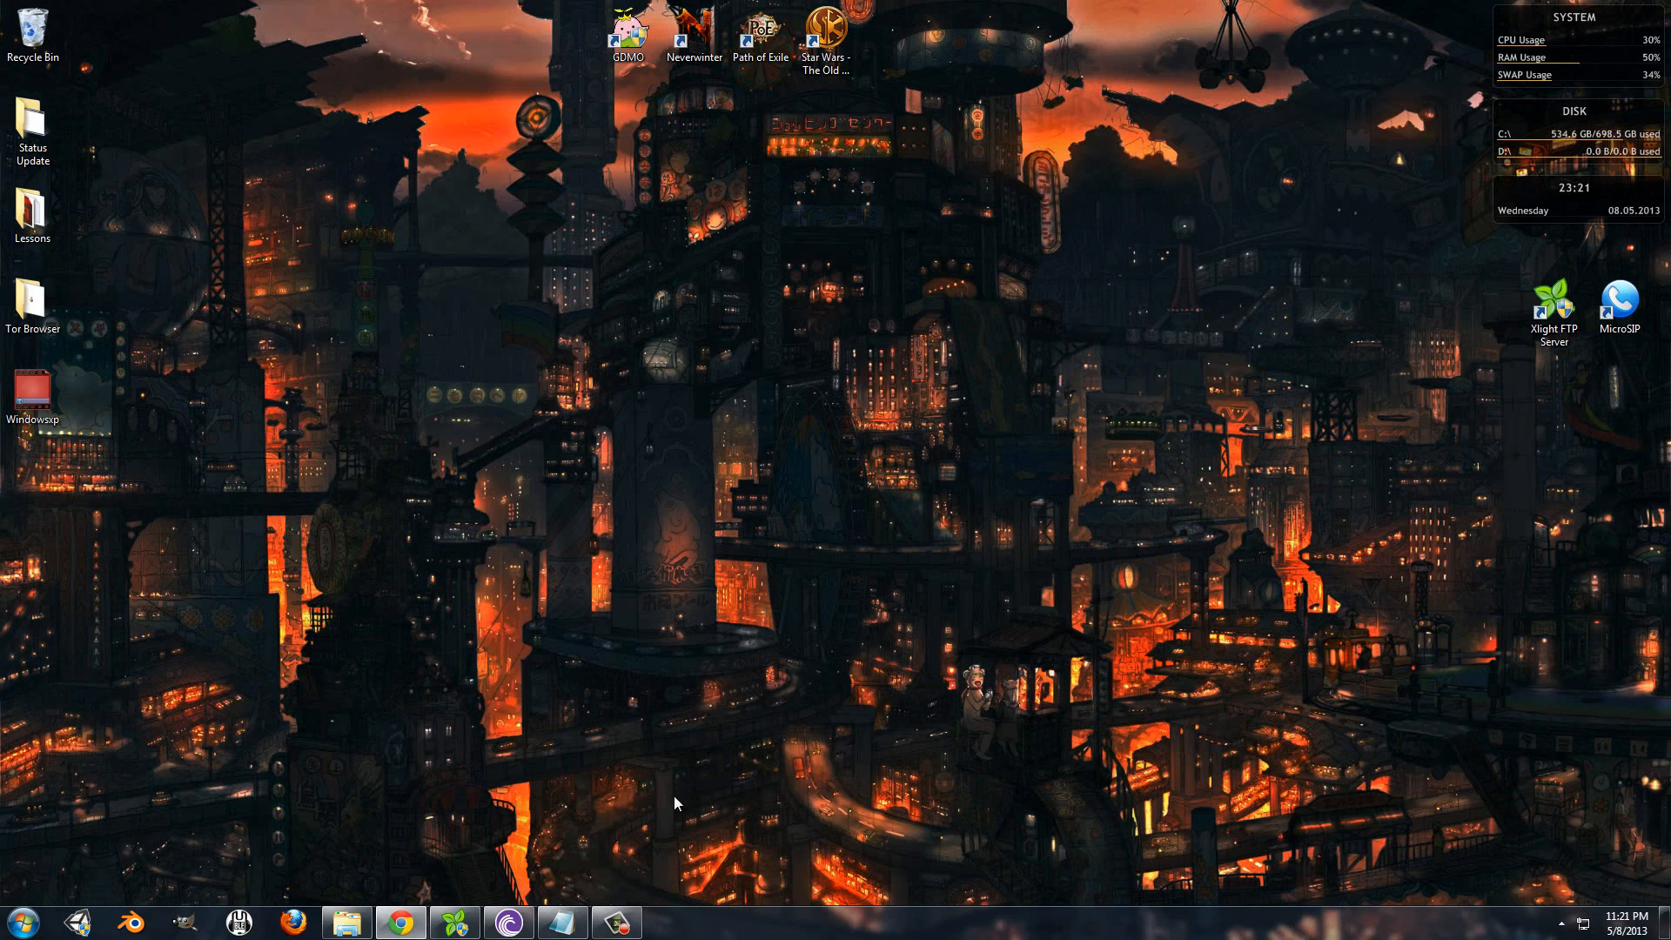
{"action": "left_click", "coordinate": [347, 925]}
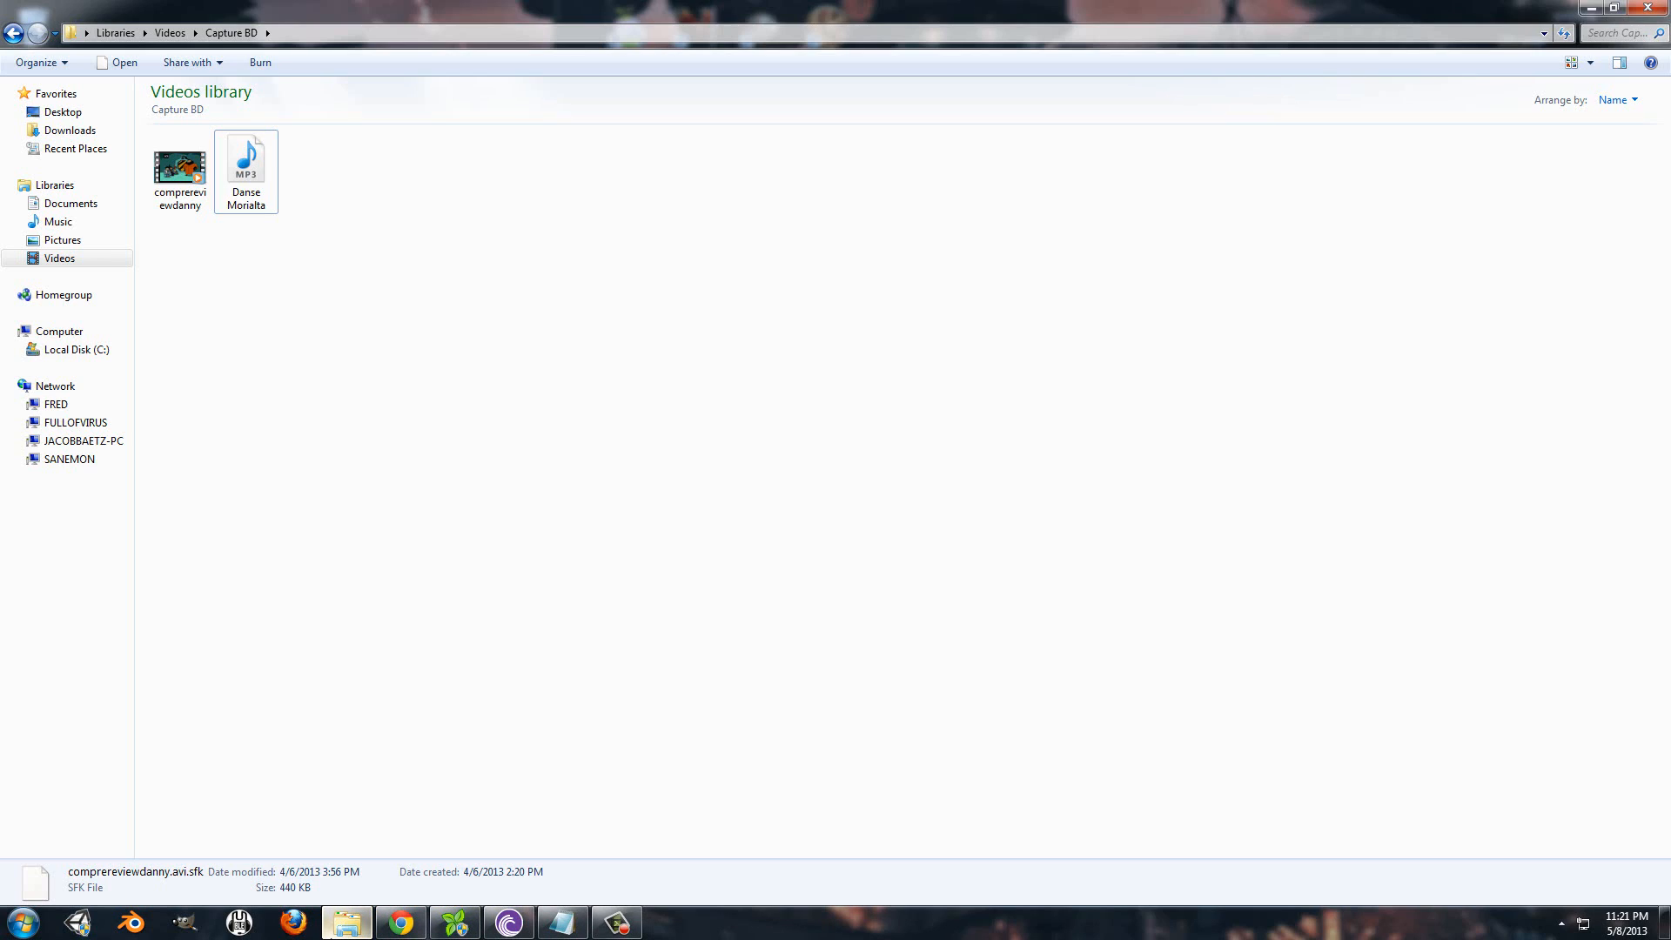
{"action": "left_click", "coordinate": [1651, 7]}
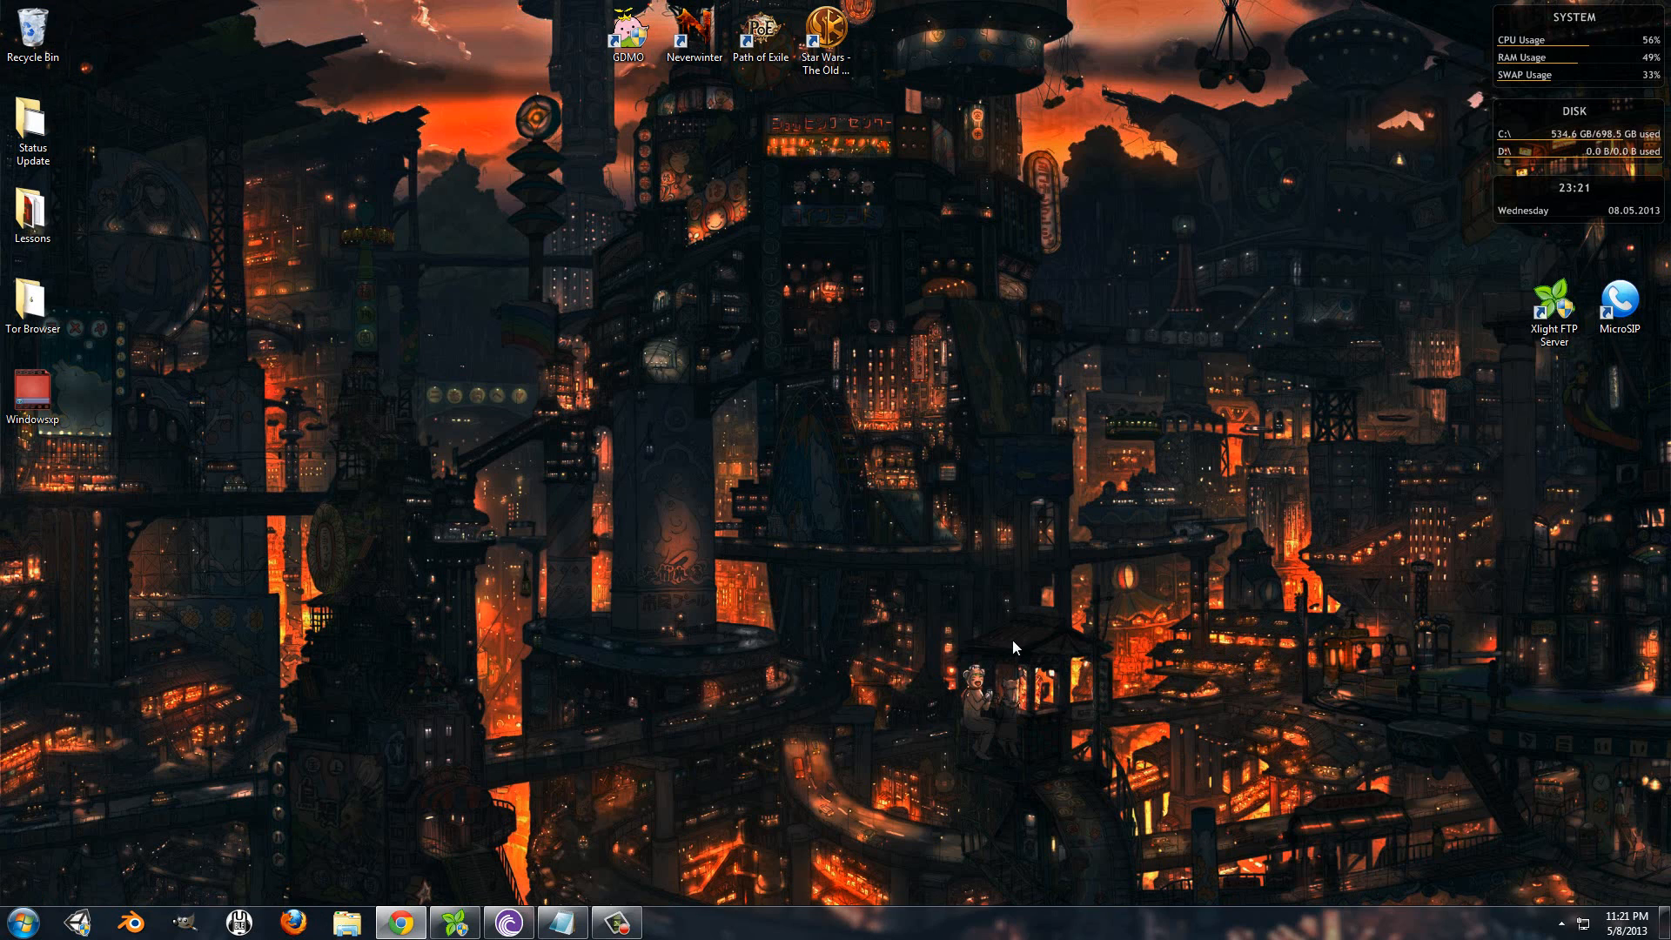